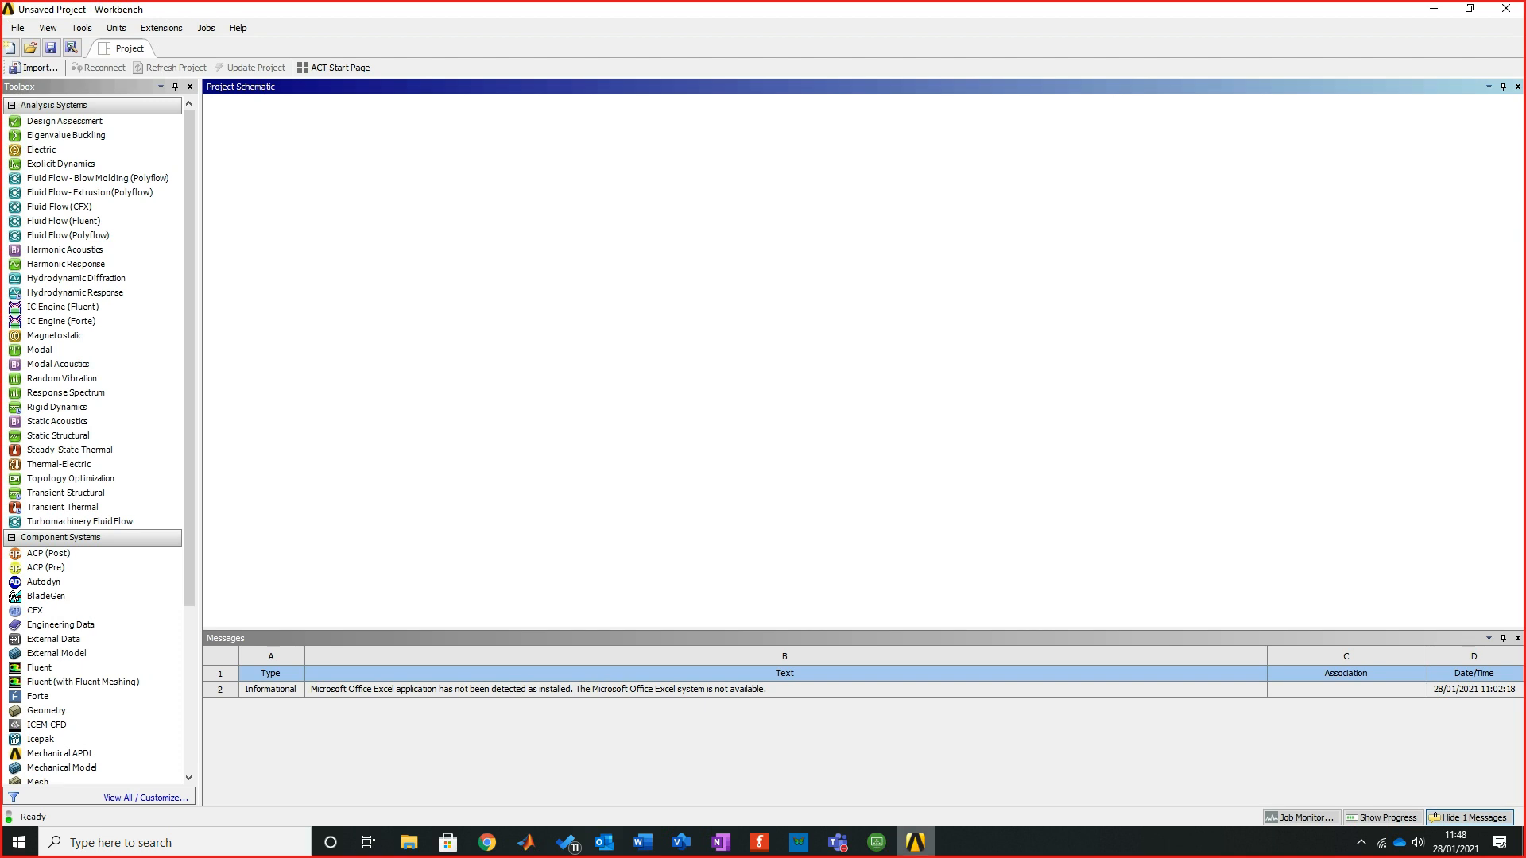
# Check the VMware Horizon Client's application list and exit the remotely running Workbench session
pyautogui.click(876, 842)
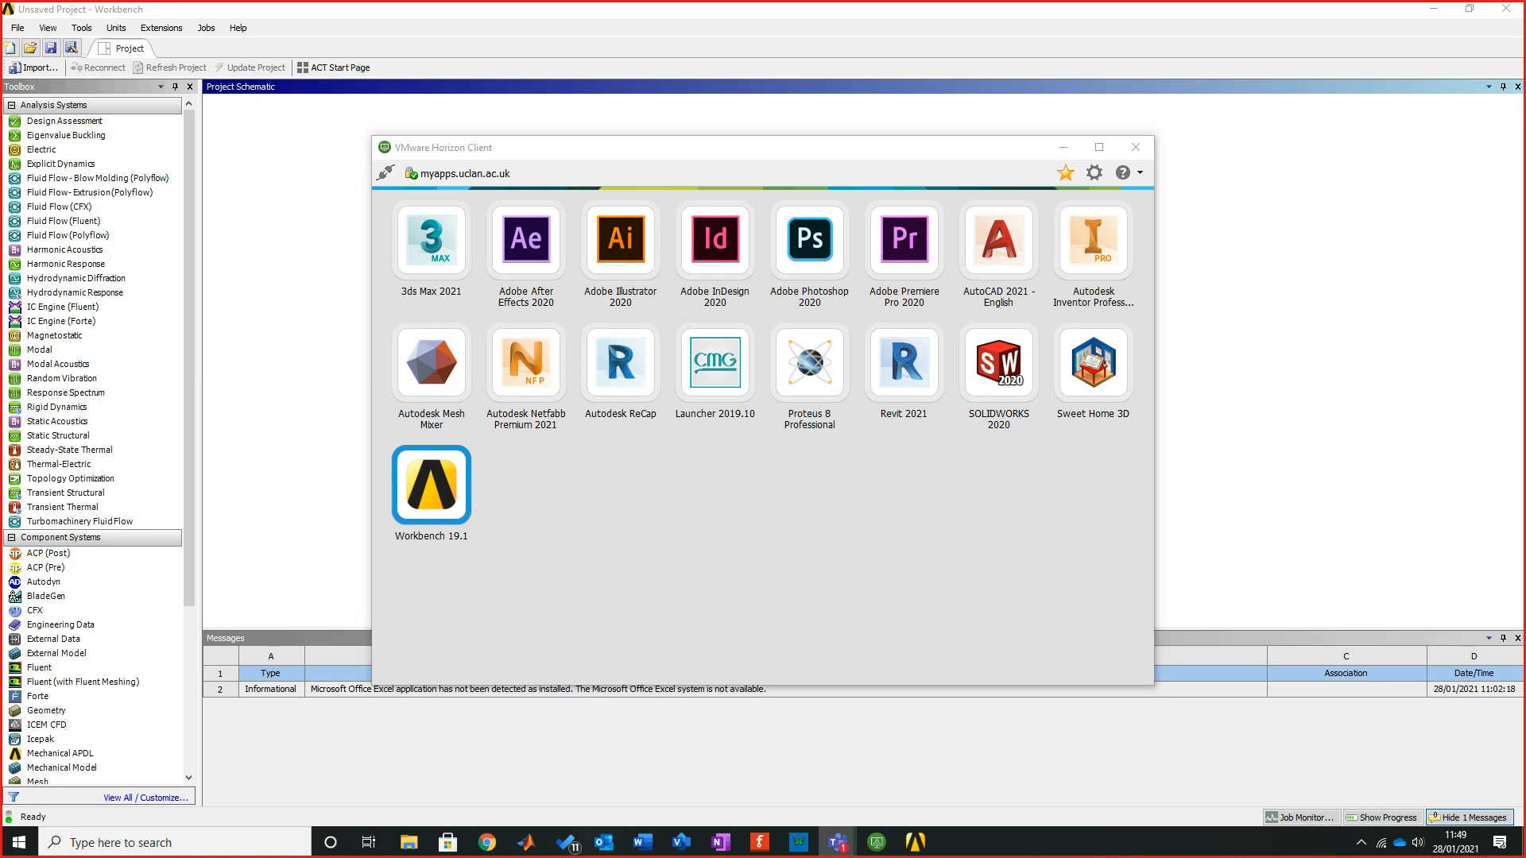
pyautogui.moveTo(763, 147); pyautogui.dragTo(814, 168)
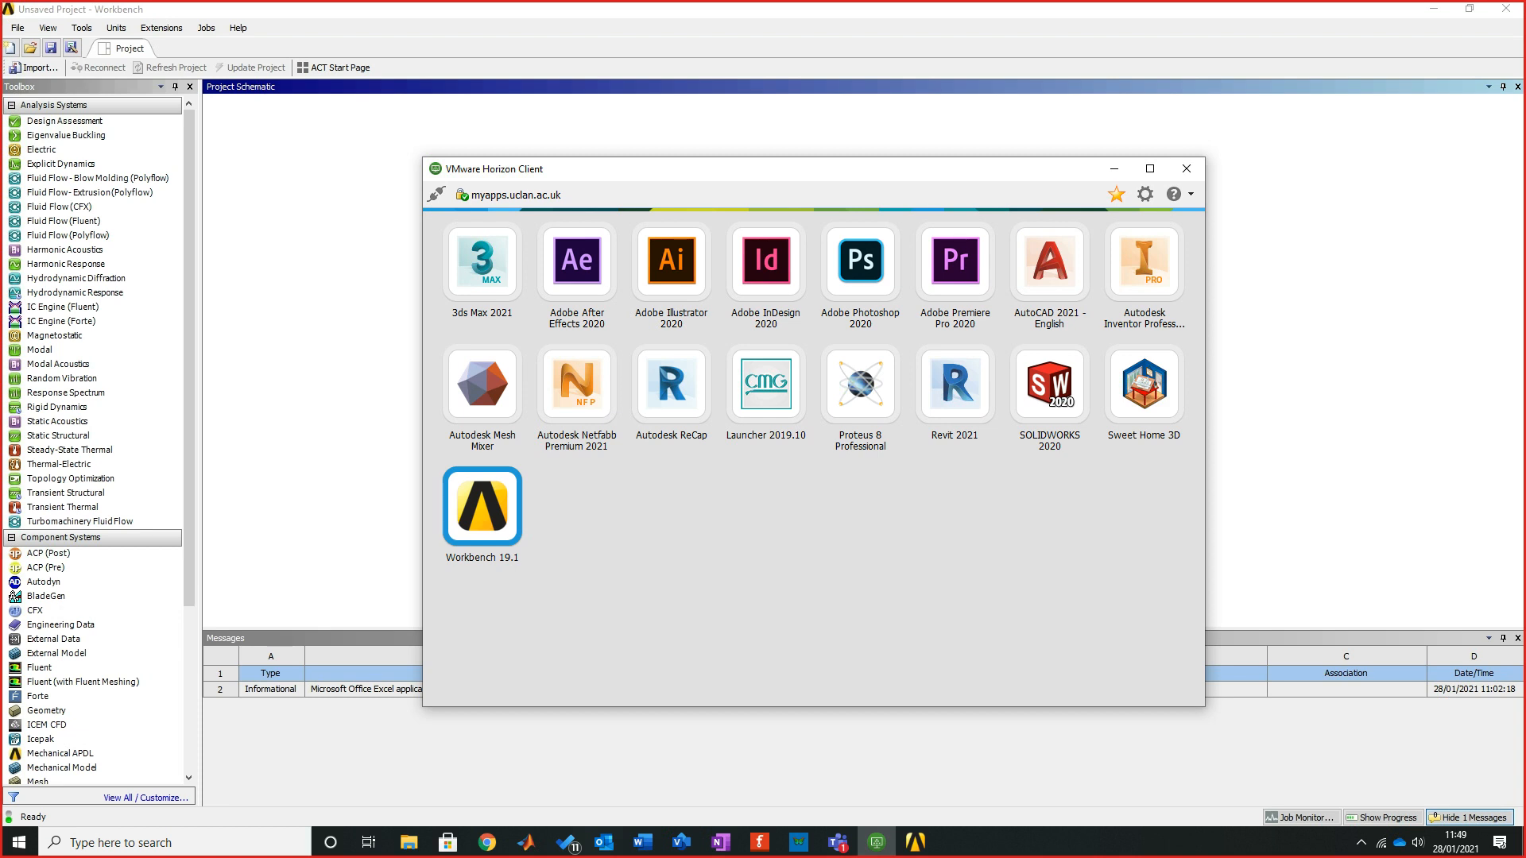
pyautogui.hotkey('alt', 'Tab')
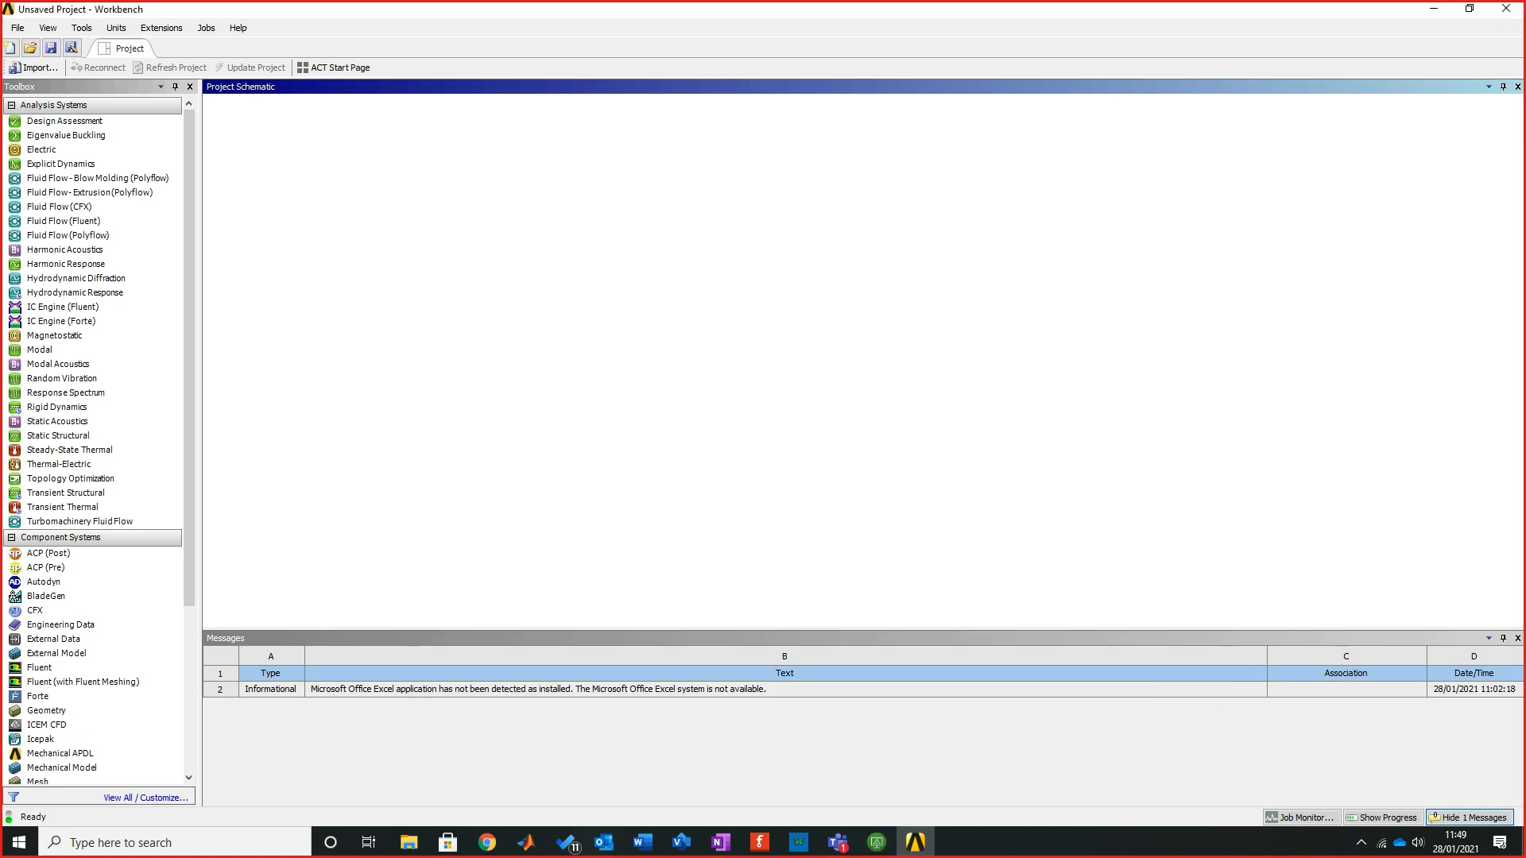
pyautogui.click(17, 27)
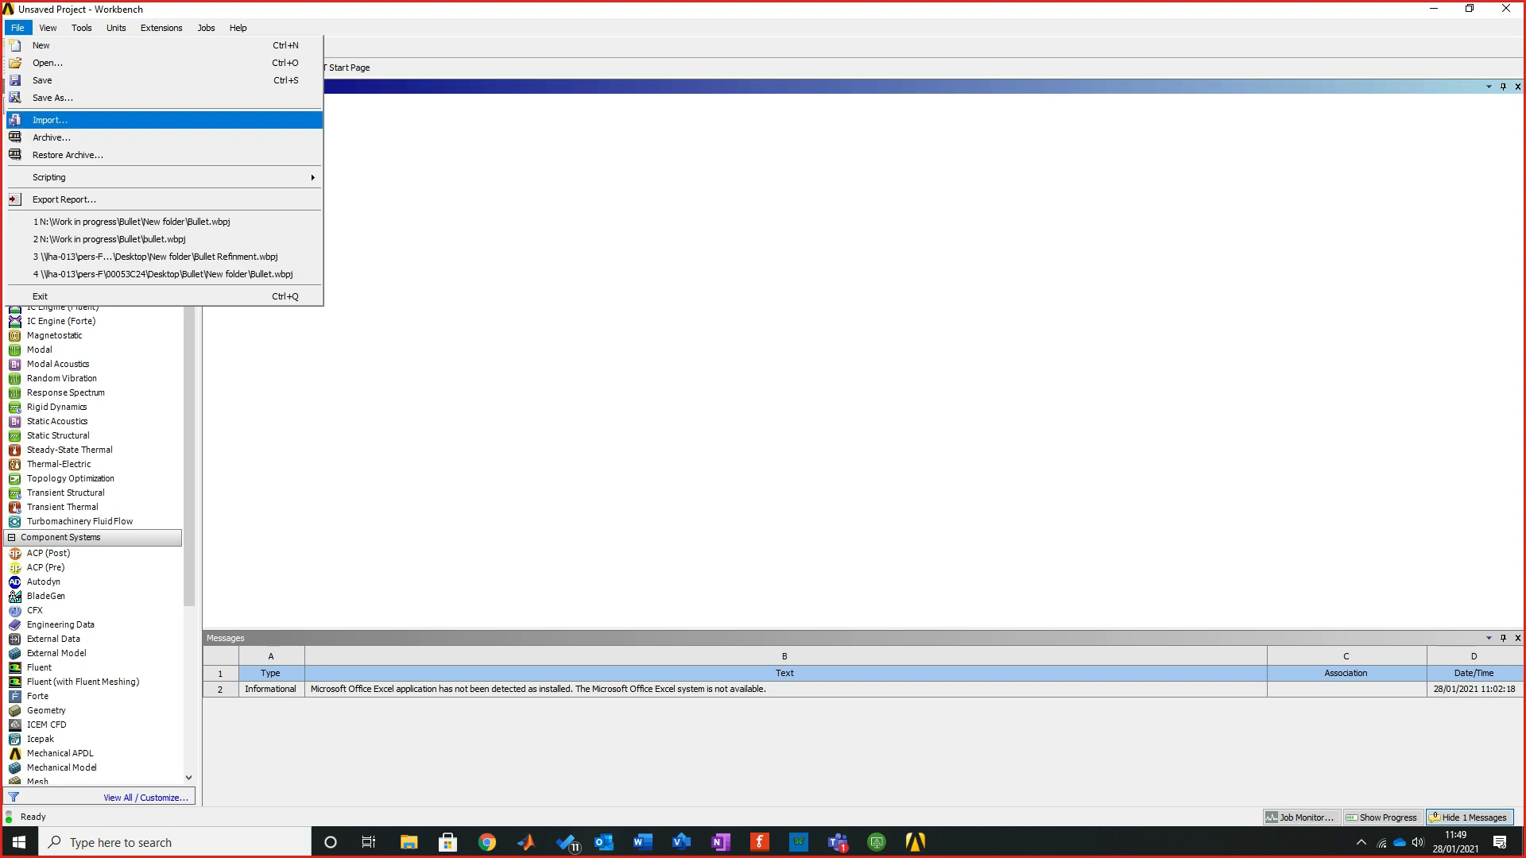
pyautogui.click(40, 296)
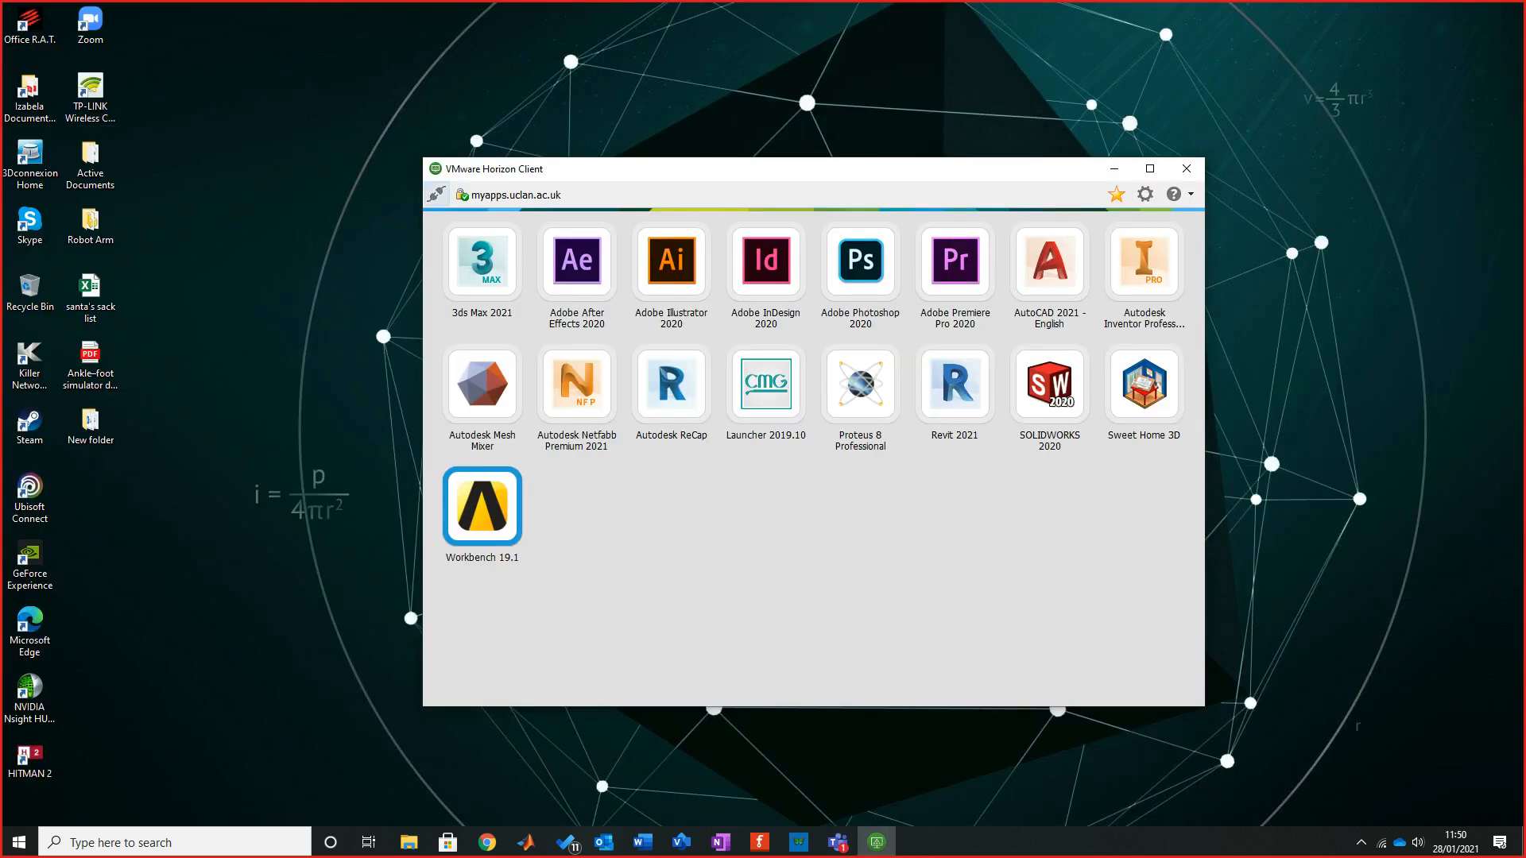
# Disconnect VMware Horizon Client from the myapps.uclan.ac.uk server and close the client
pyautogui.click(437, 194)
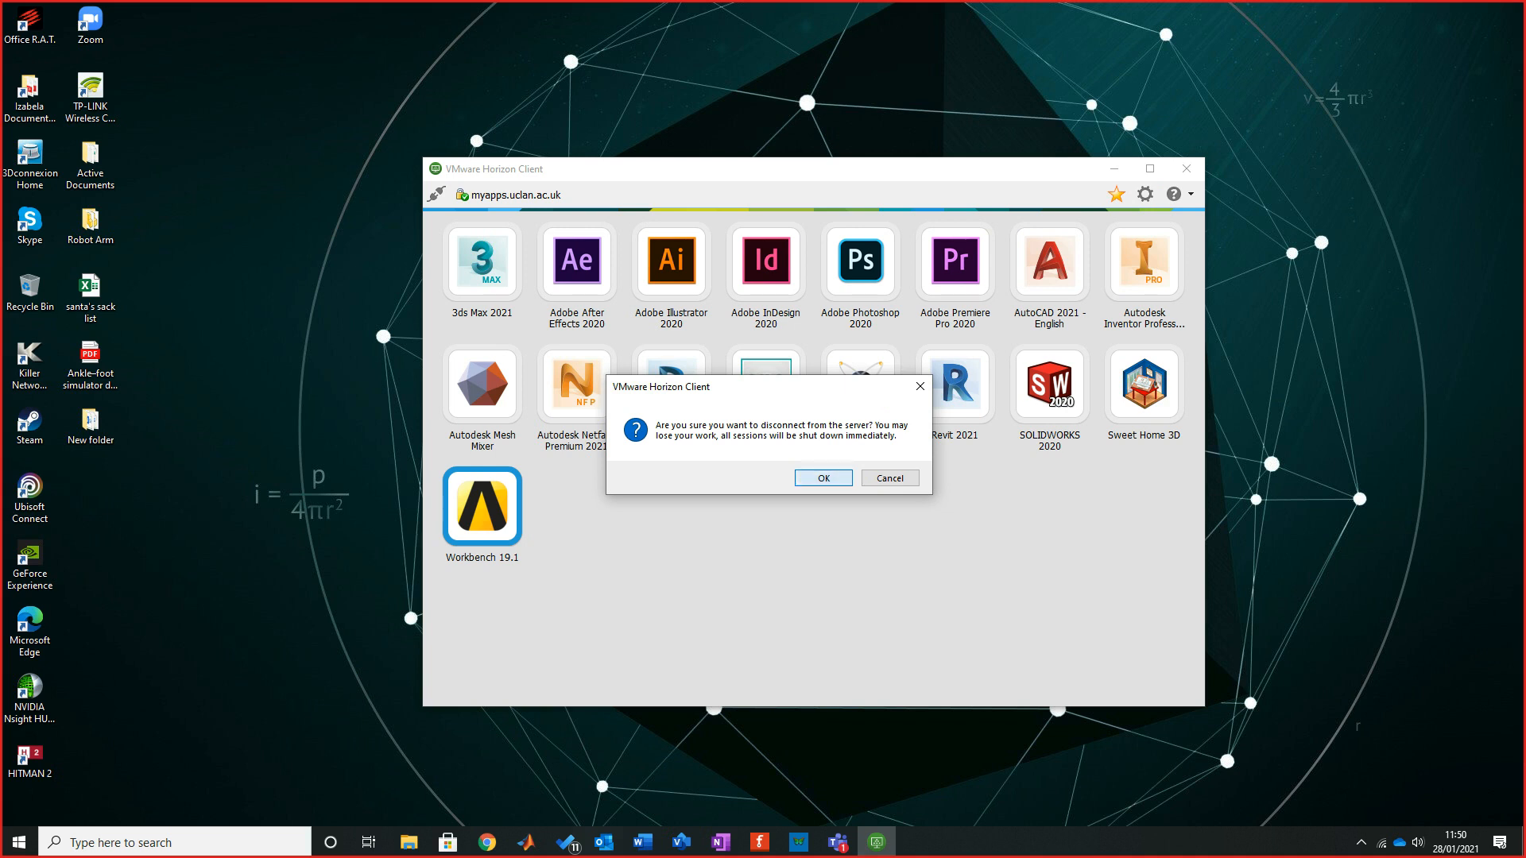
pyautogui.click(824, 477)
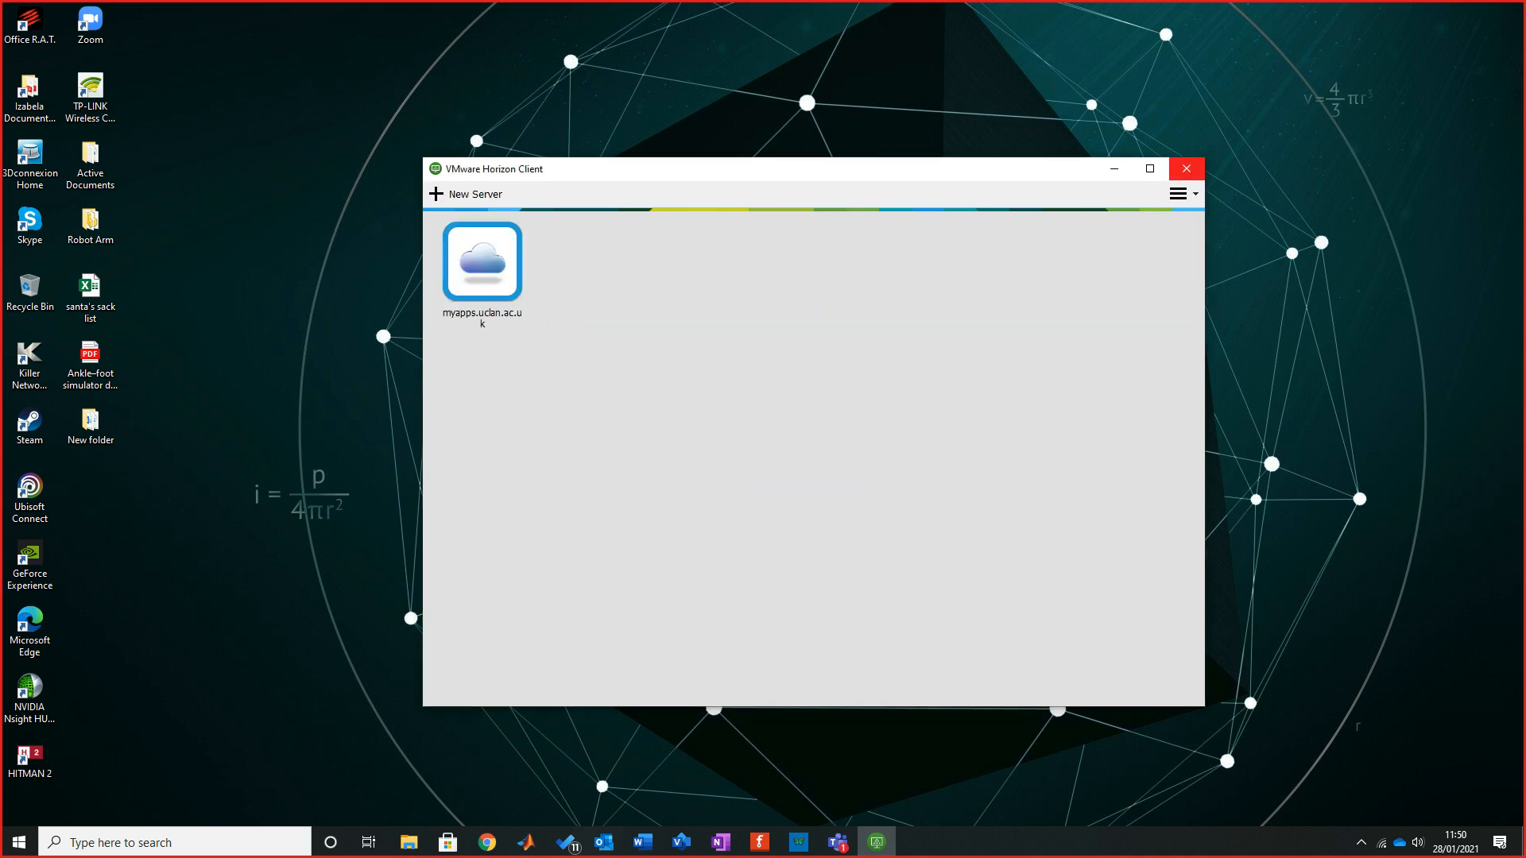
pyautogui.click(1187, 169)
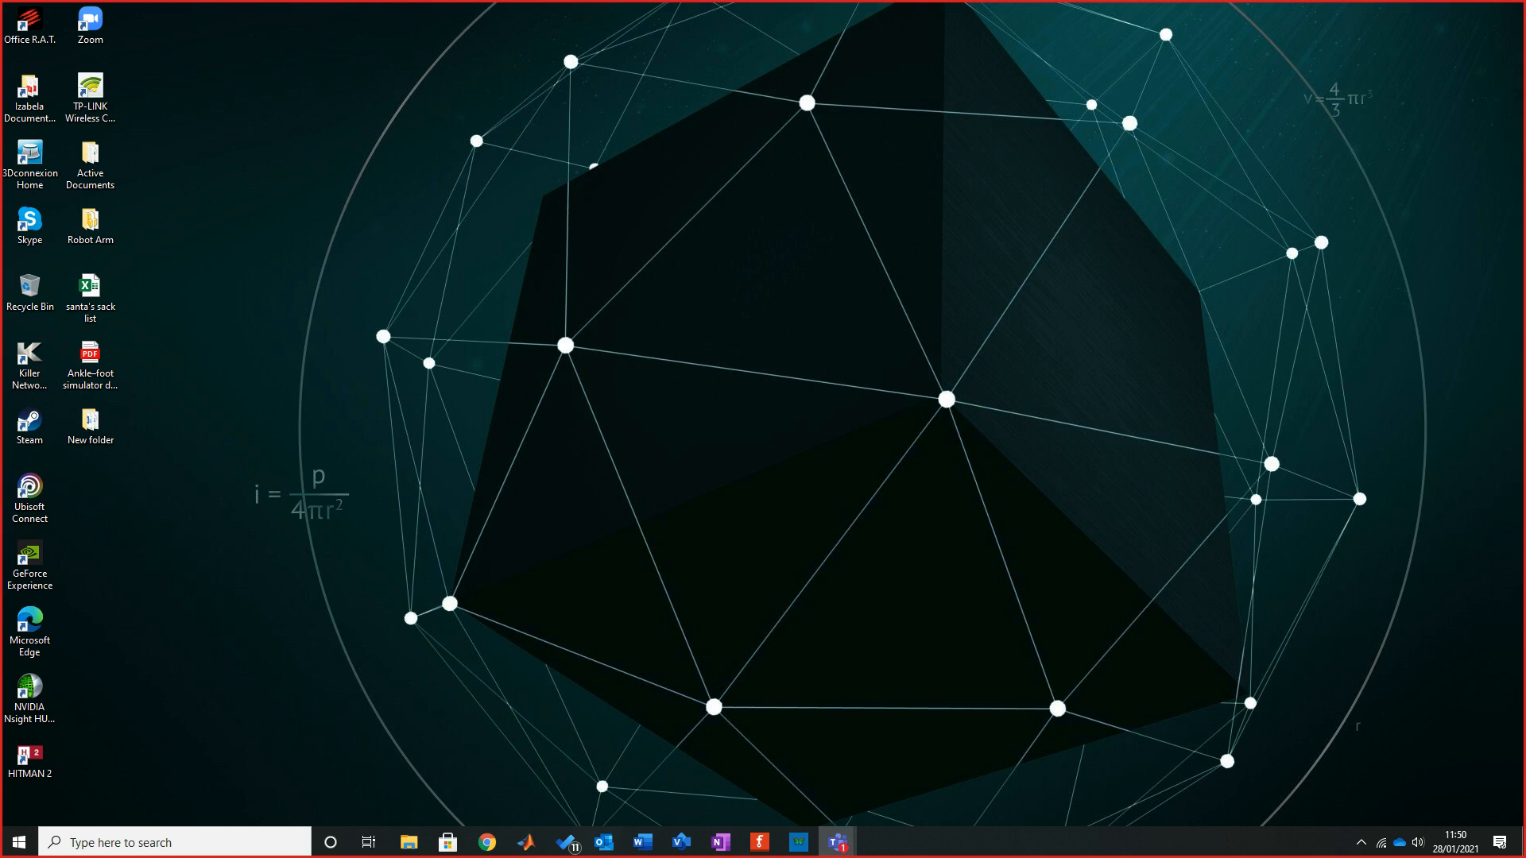
# Launch the locally installed Workbench 19.0 from the ANSYS 19.0 program group
pyautogui.click(19, 841)
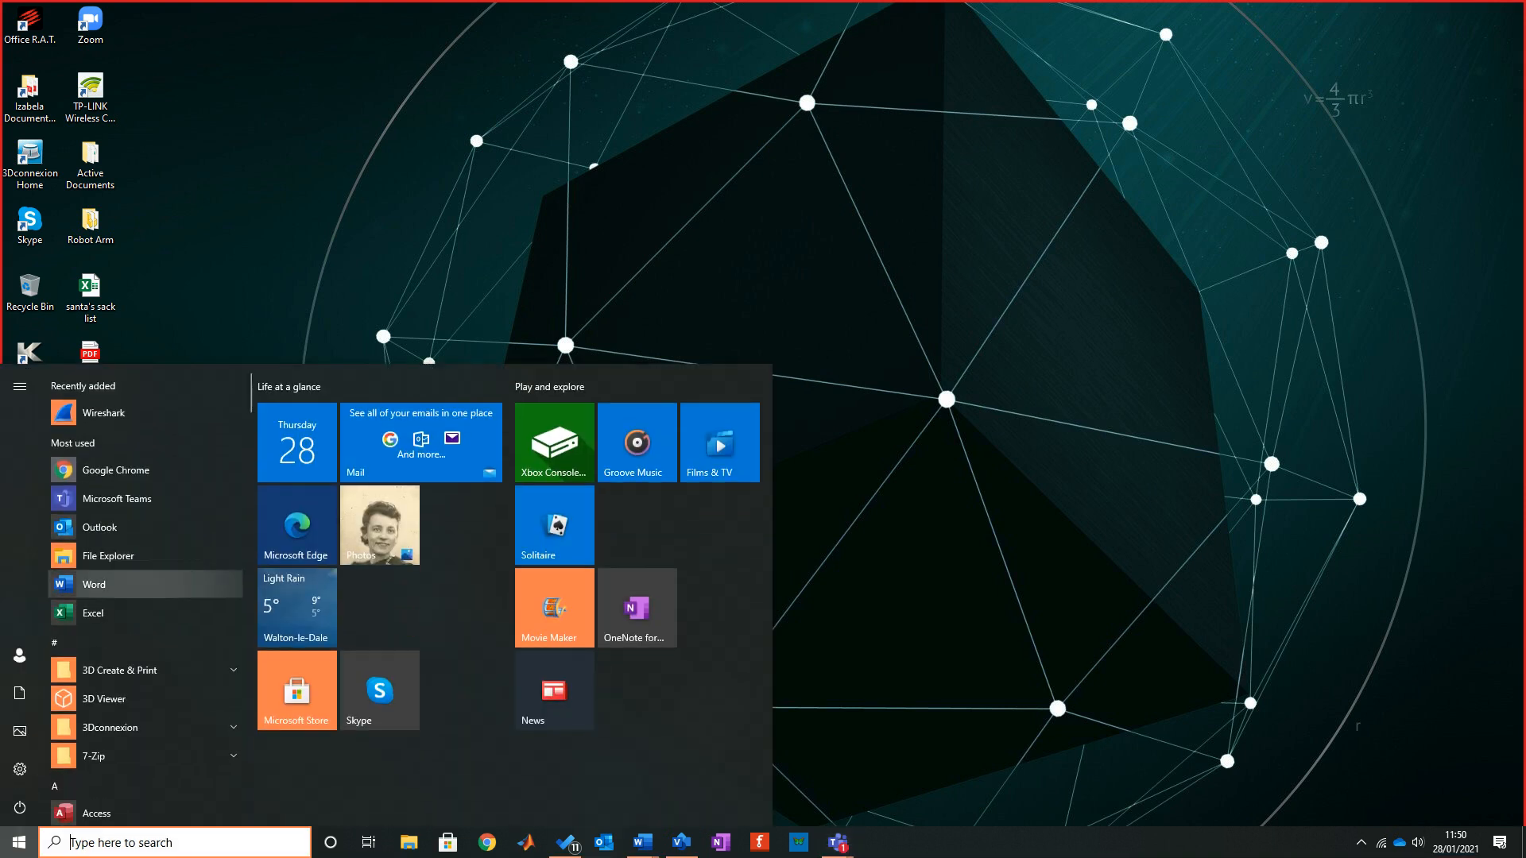
pyautogui.click(56, 642)
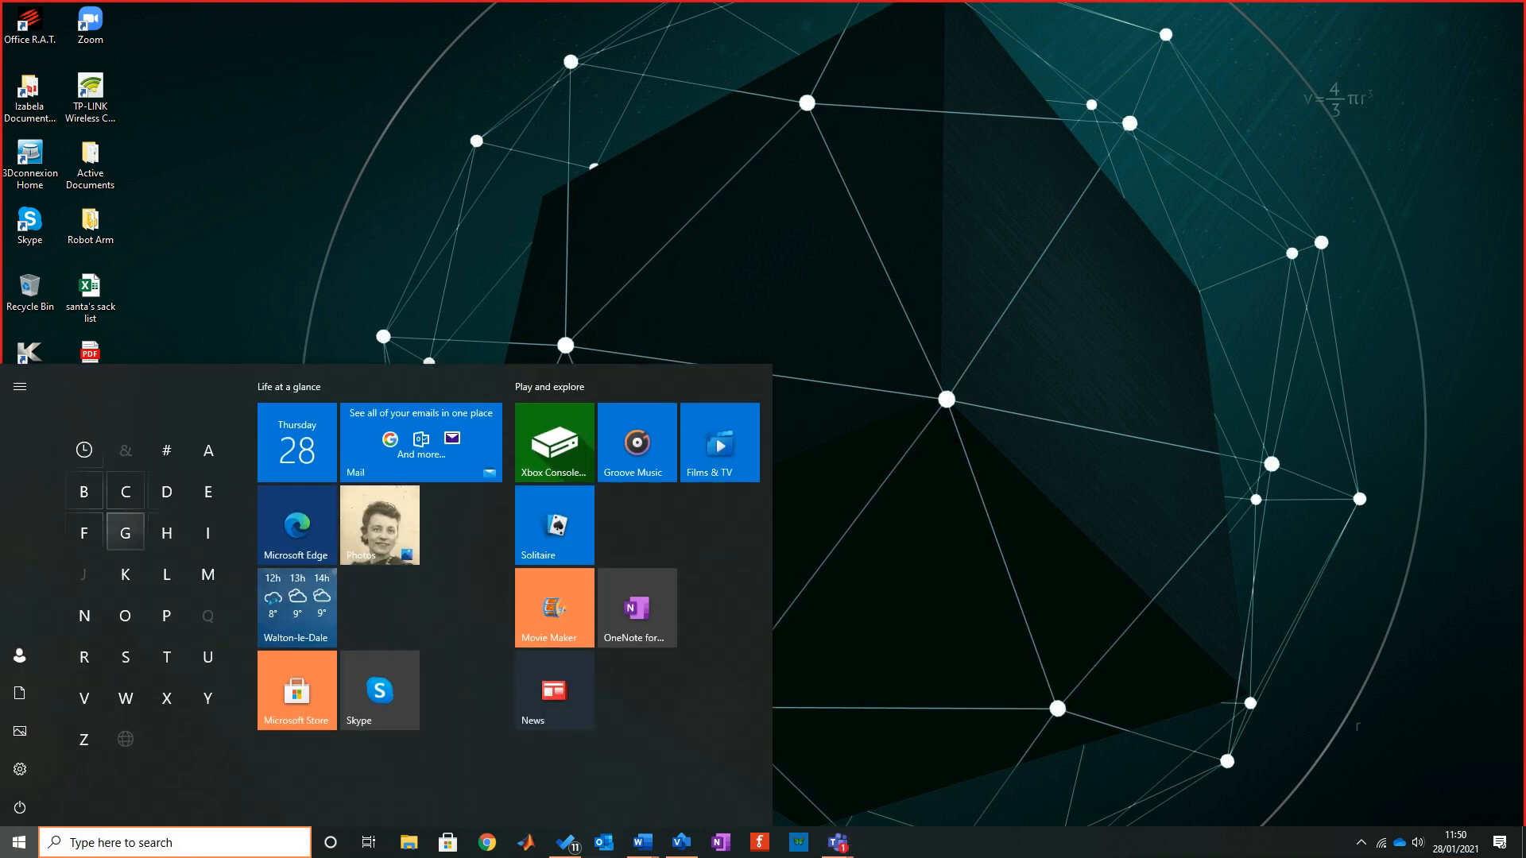
pyautogui.click(208, 450)
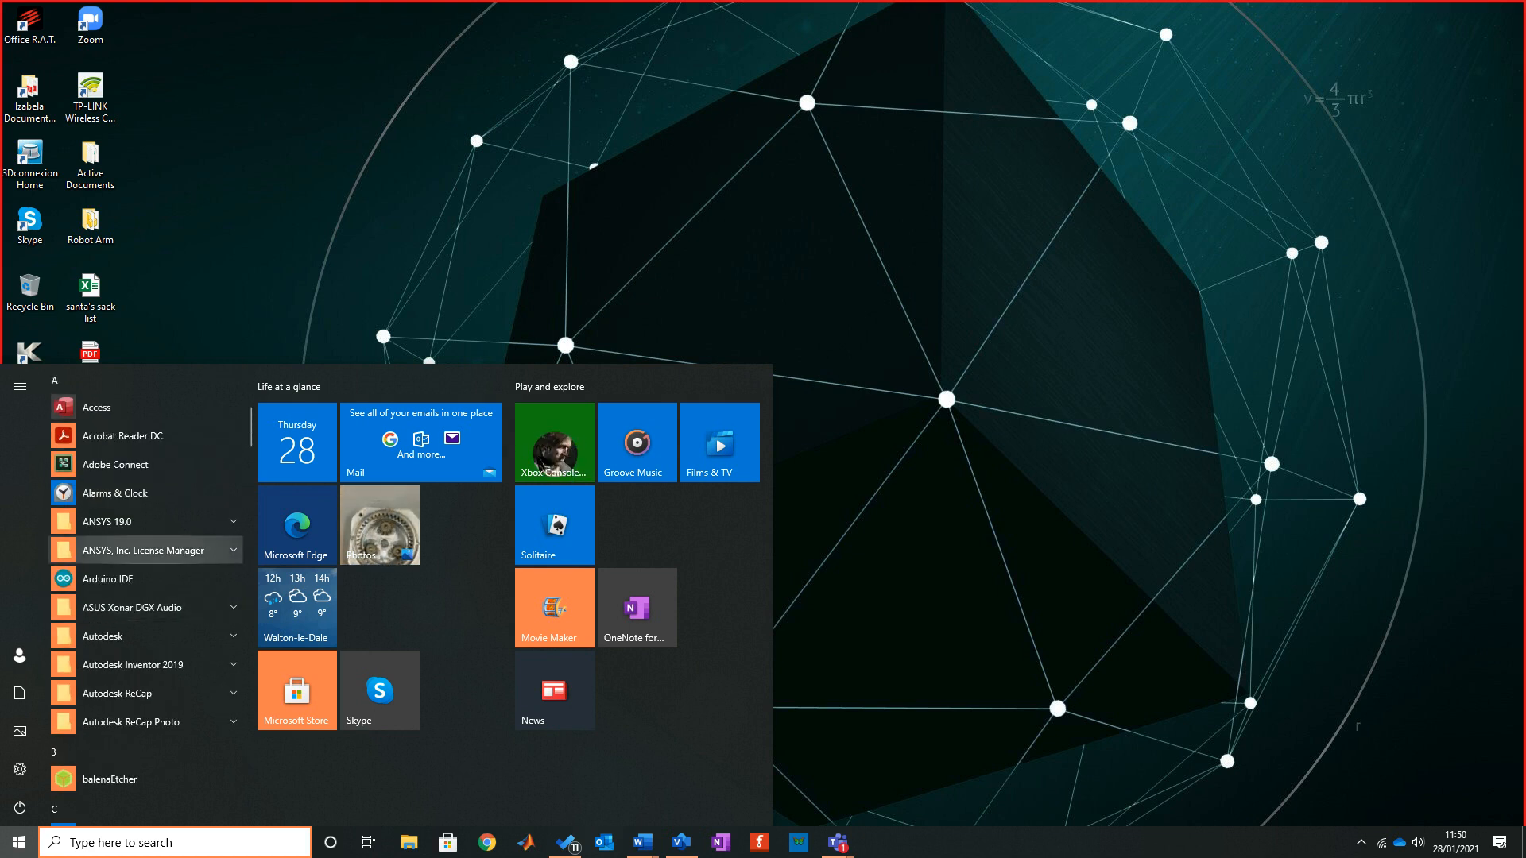
pyautogui.click(147, 521)
pyautogui.scroll(-6, 147, 542)
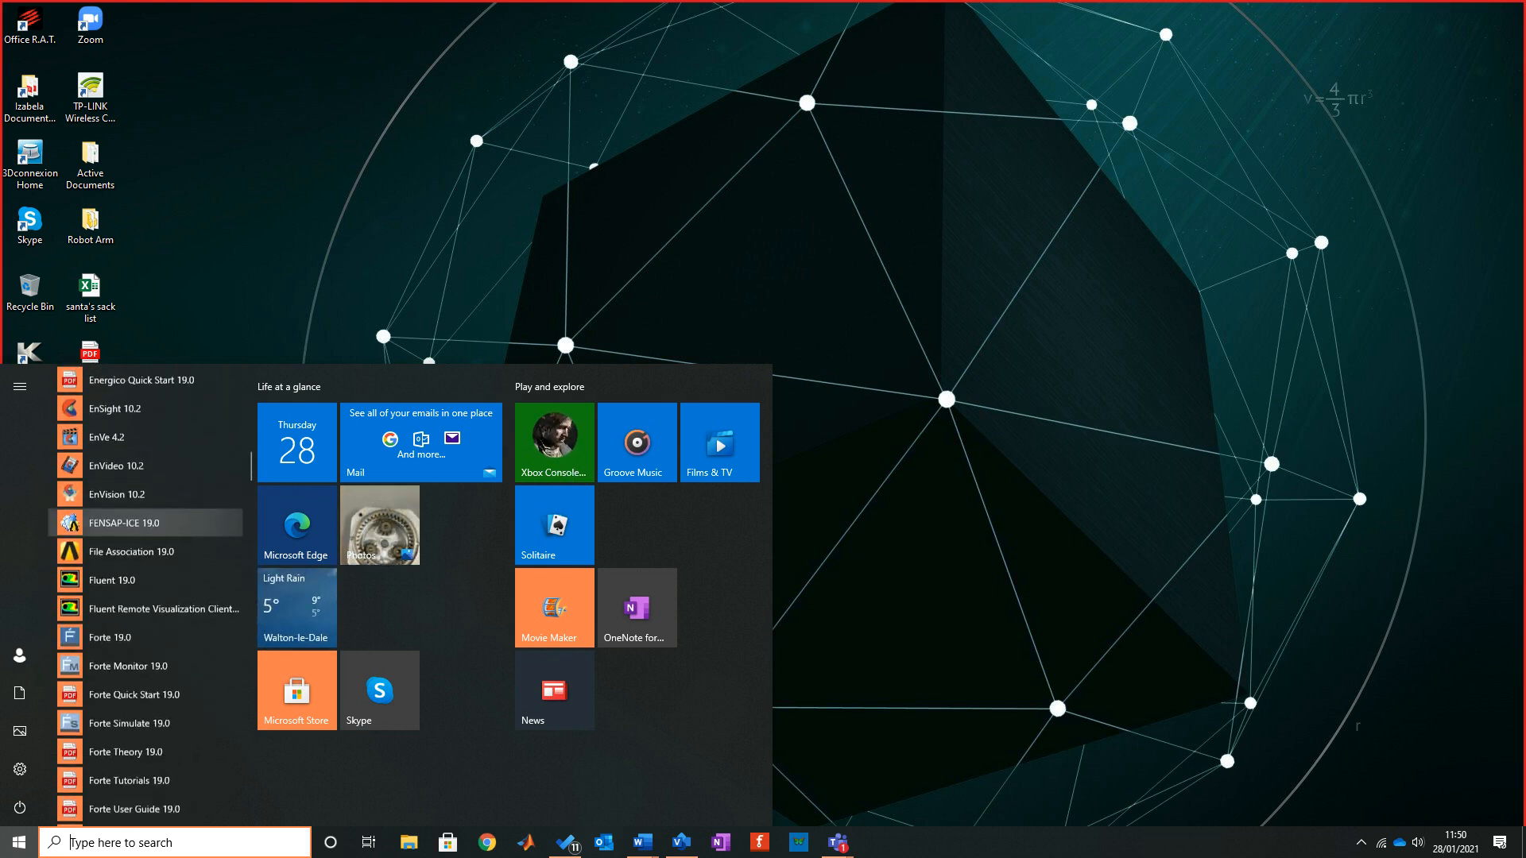
pyautogui.scroll(-5, 147, 542)
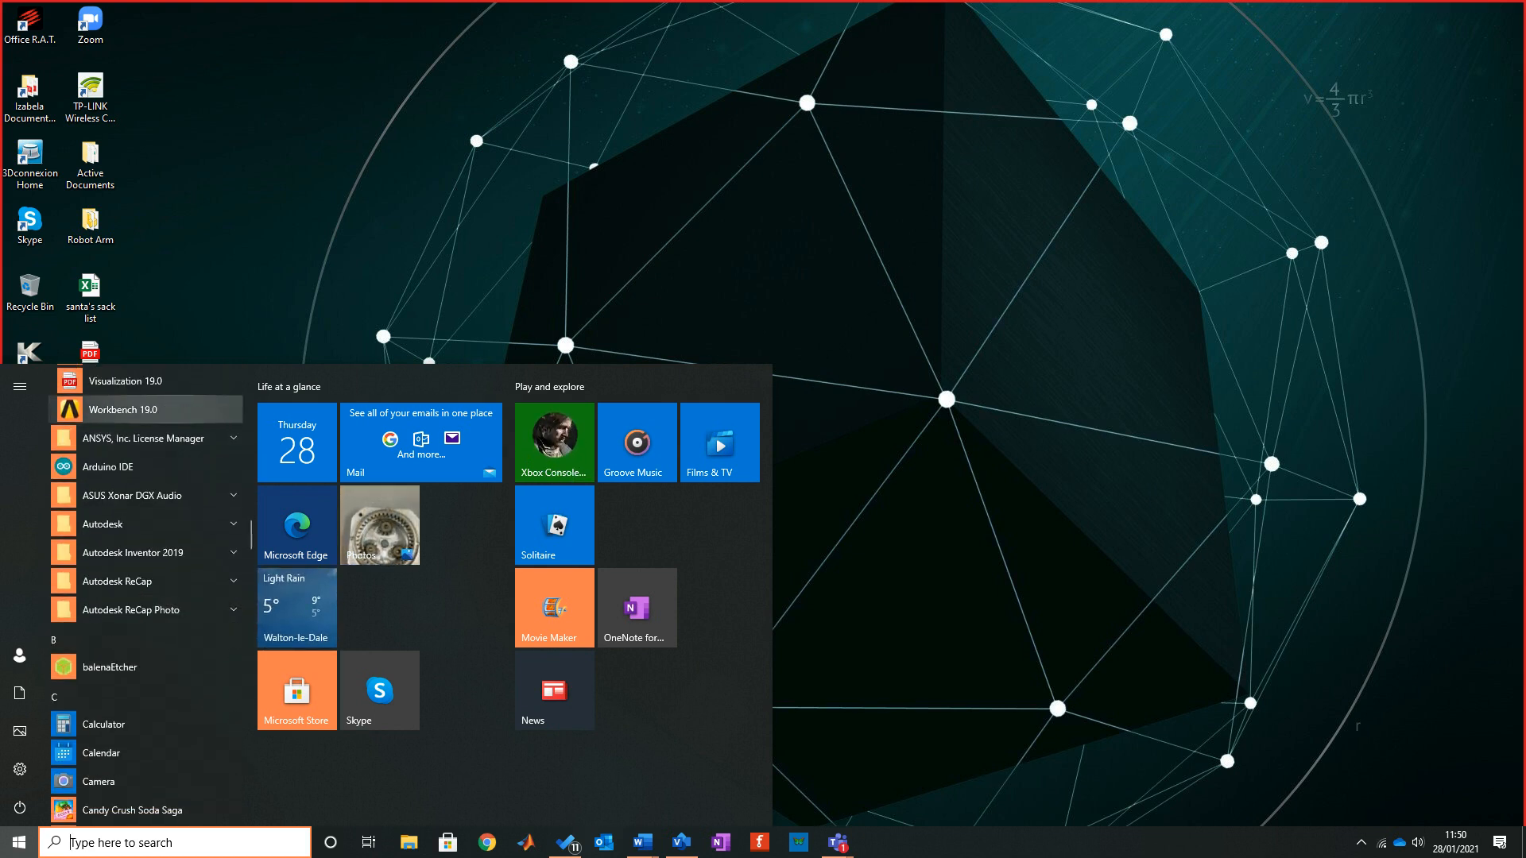
pyautogui.click(147, 409)
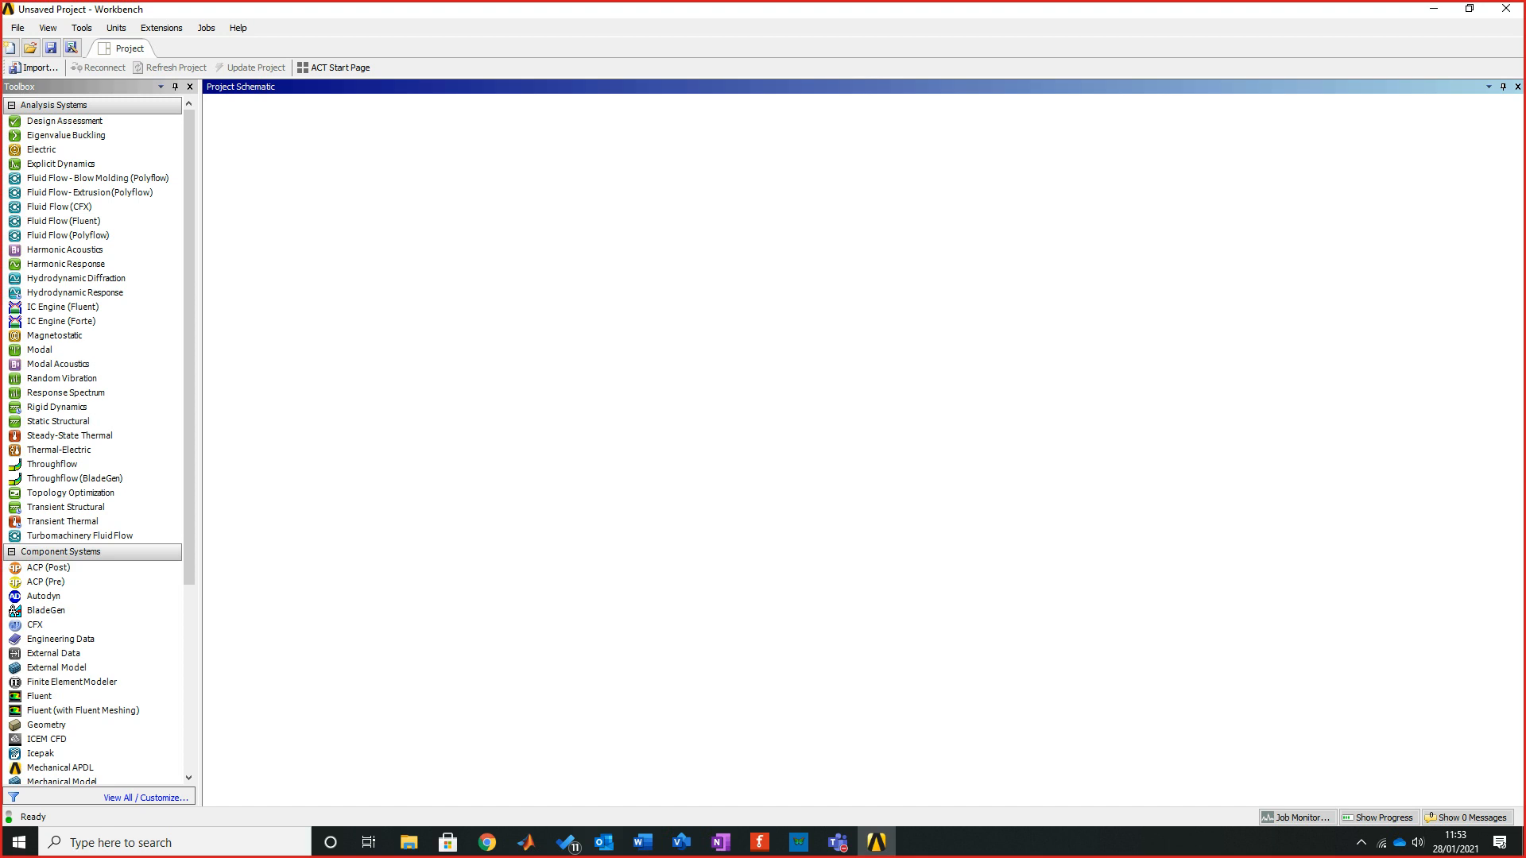
# Switch to Visio to examine the full truss diagram on Page-3, and return to Workbench
pyautogui.click(681, 842)
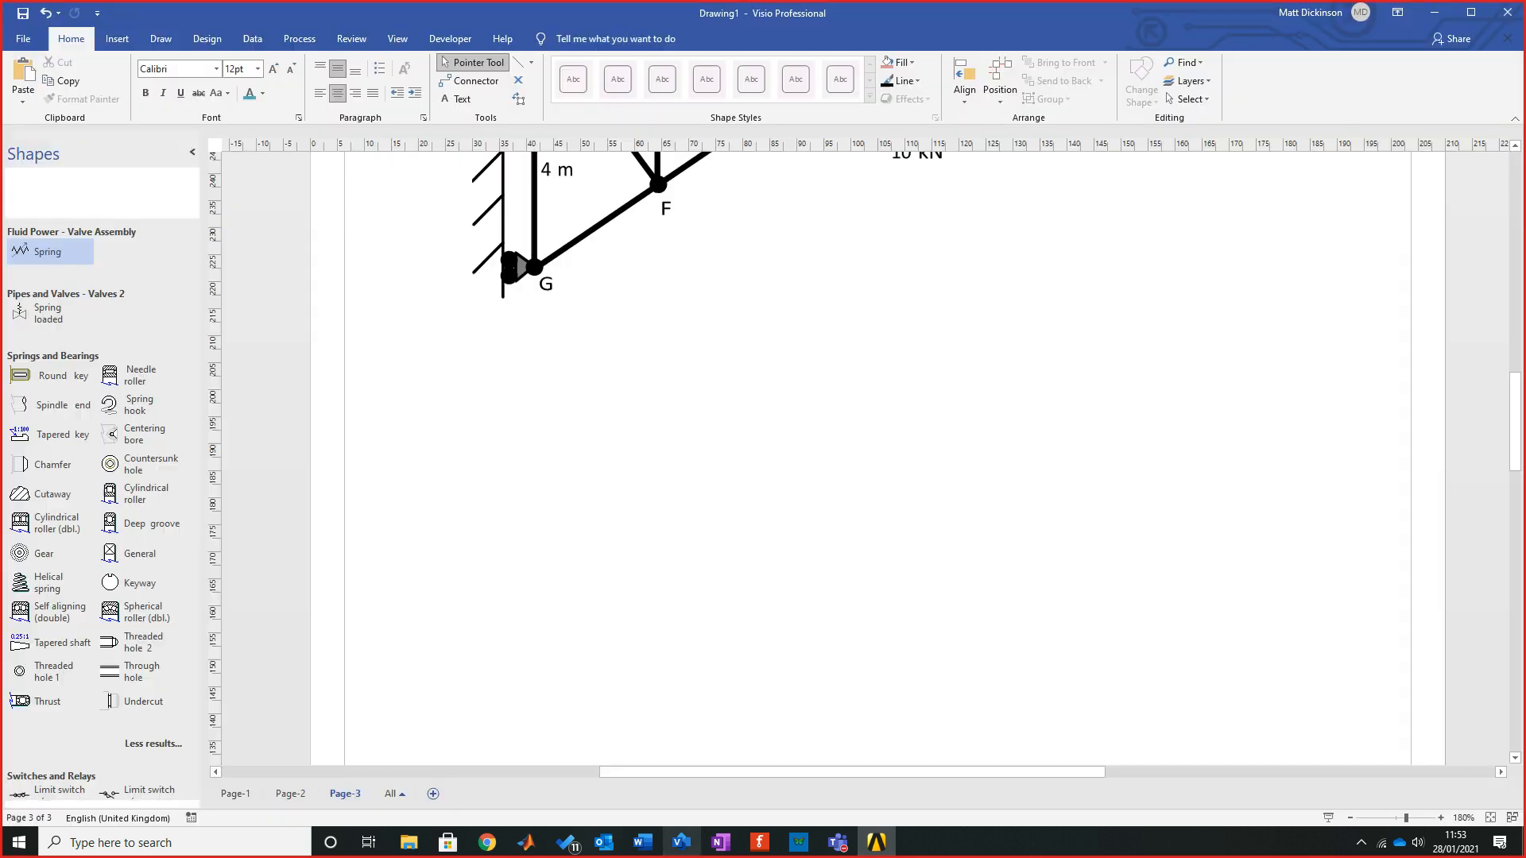
pyautogui.scroll(5, 863, 458)
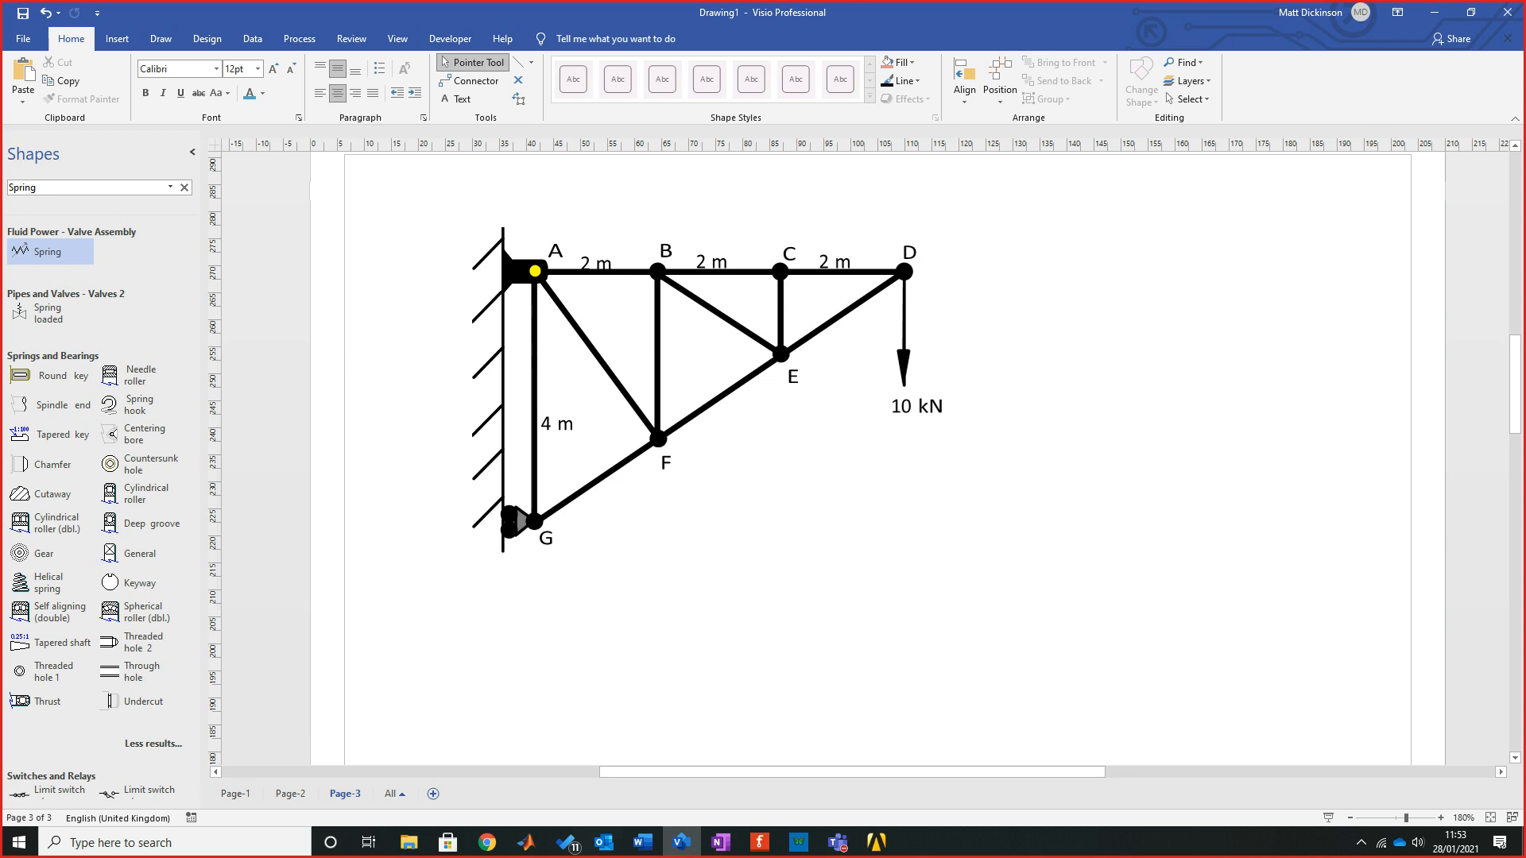
pyautogui.click(1435, 12)
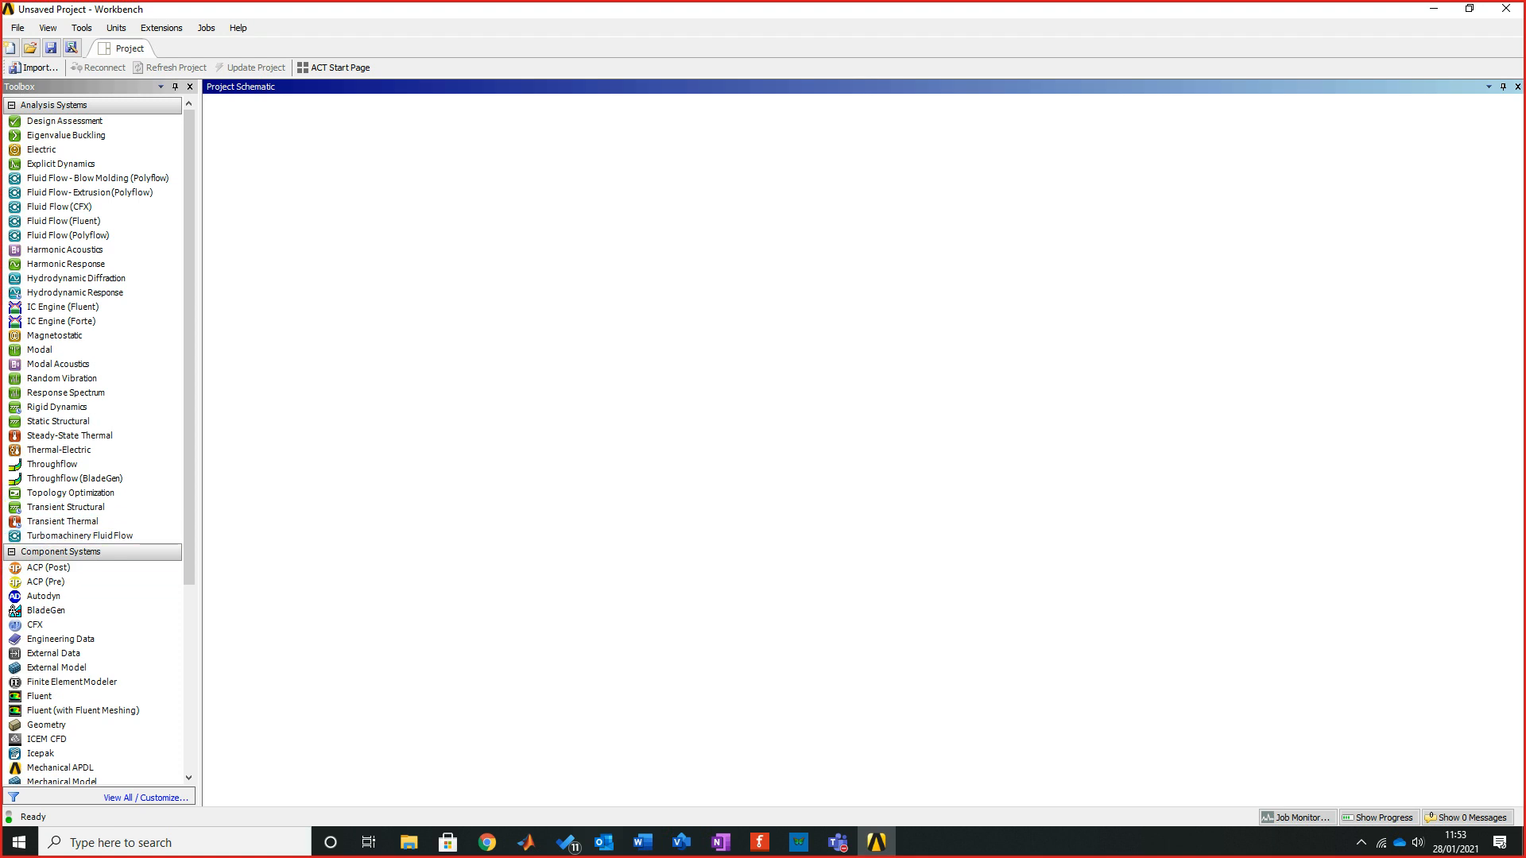
# Collapse the Component Systems group and review the fluid flow and harmonic entries among the analysis systems
pyautogui.click(11, 552)
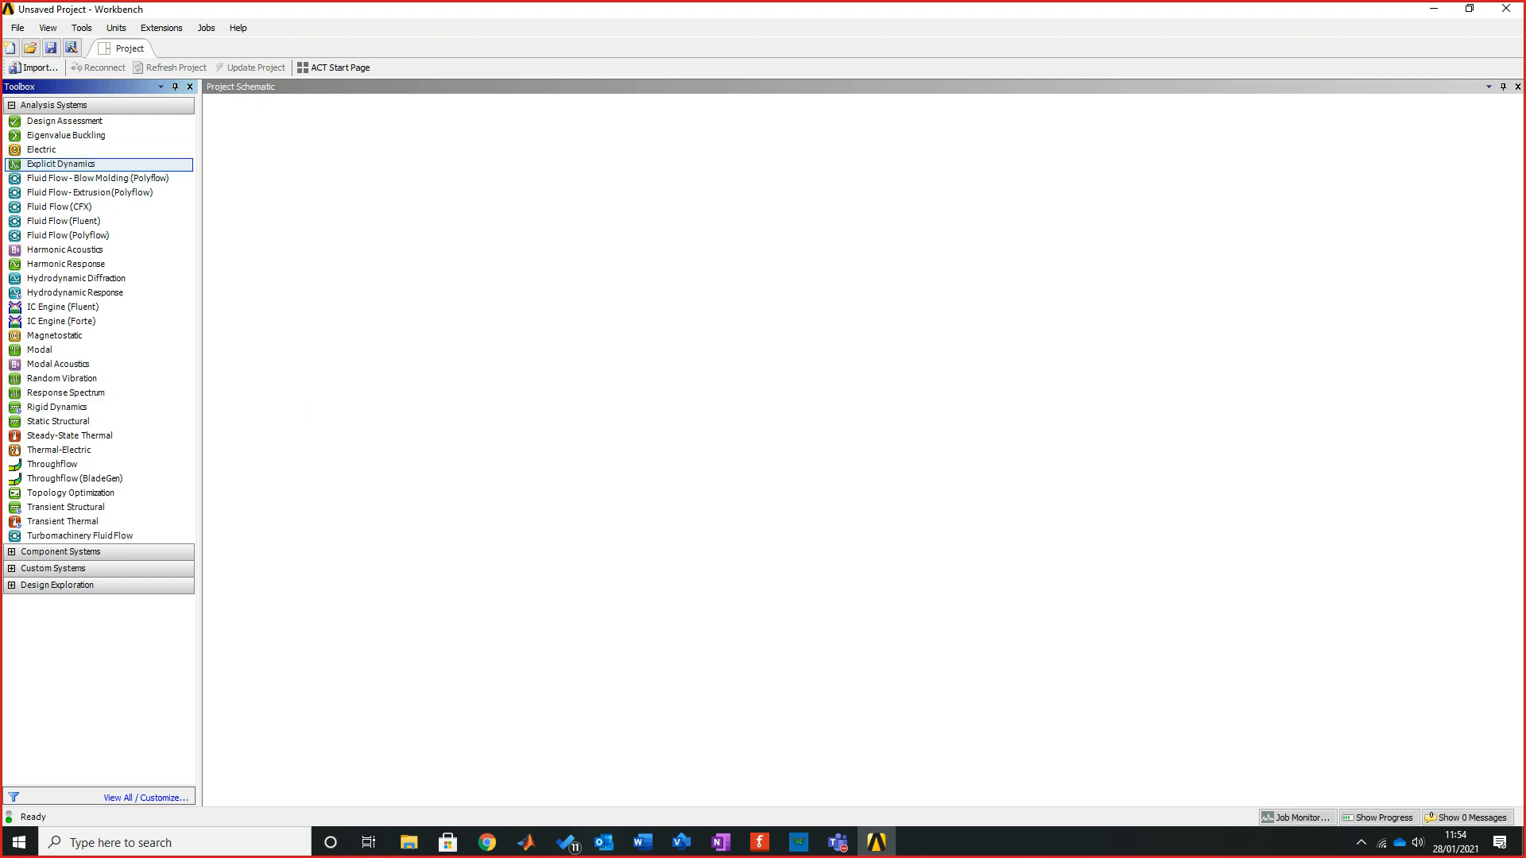
pyautogui.click(59, 207)
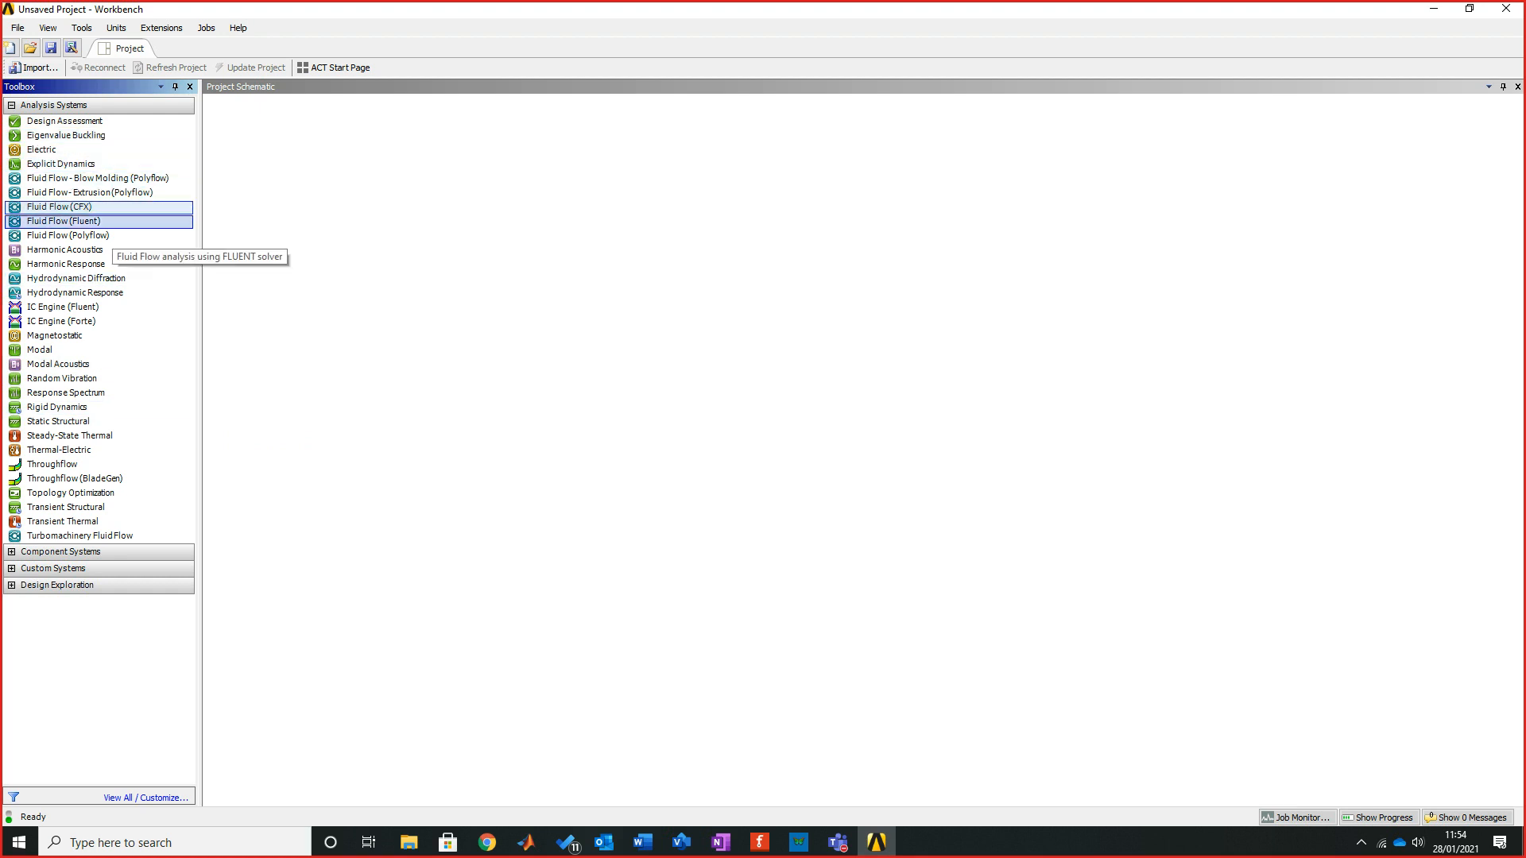
pyautogui.click(59, 207)
pyautogui.click(63, 221)
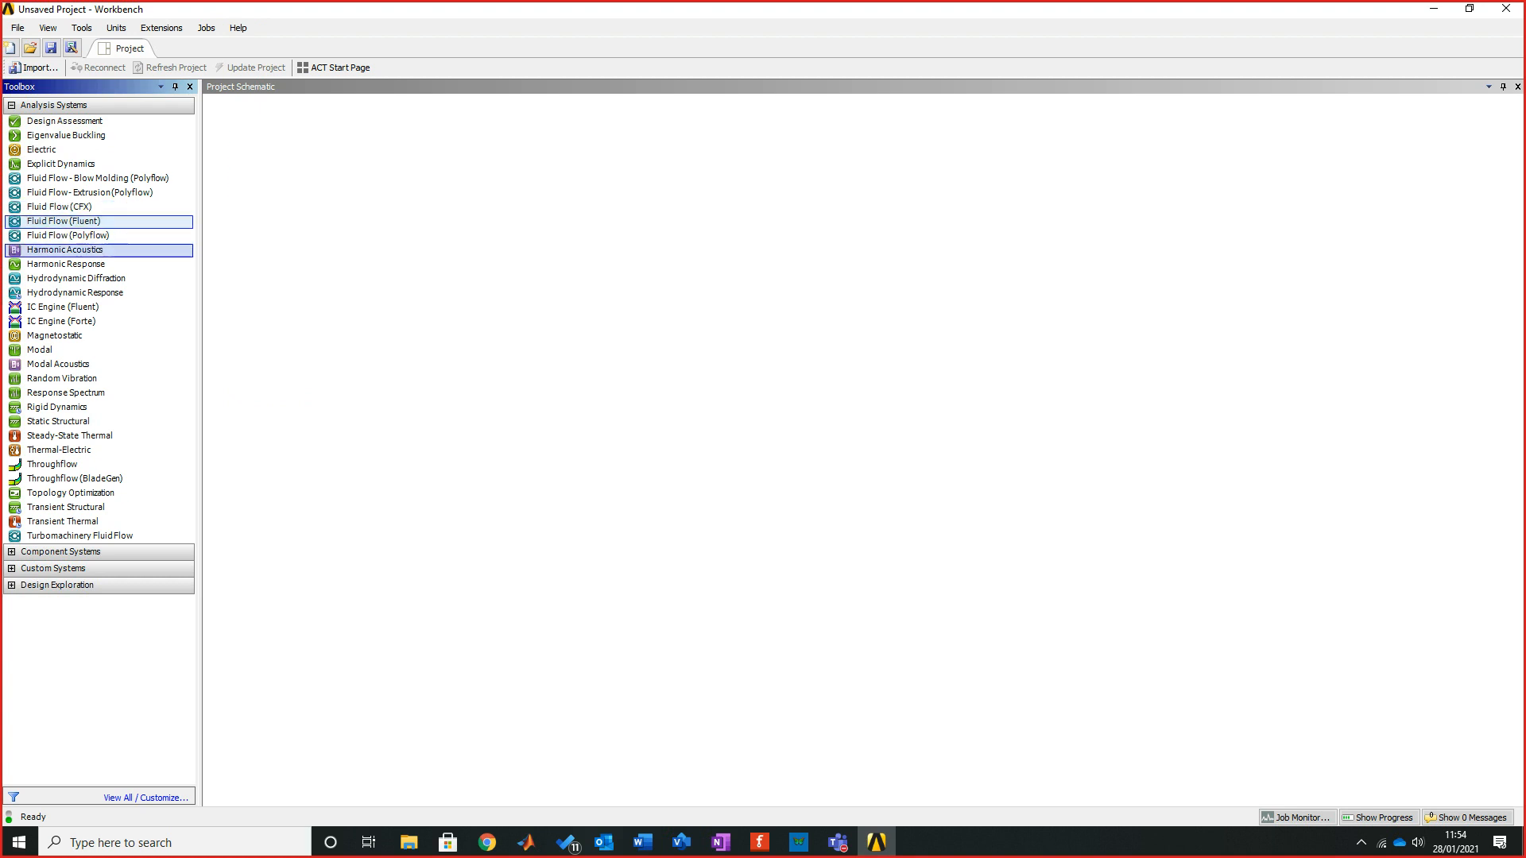
pyautogui.click(64, 250)
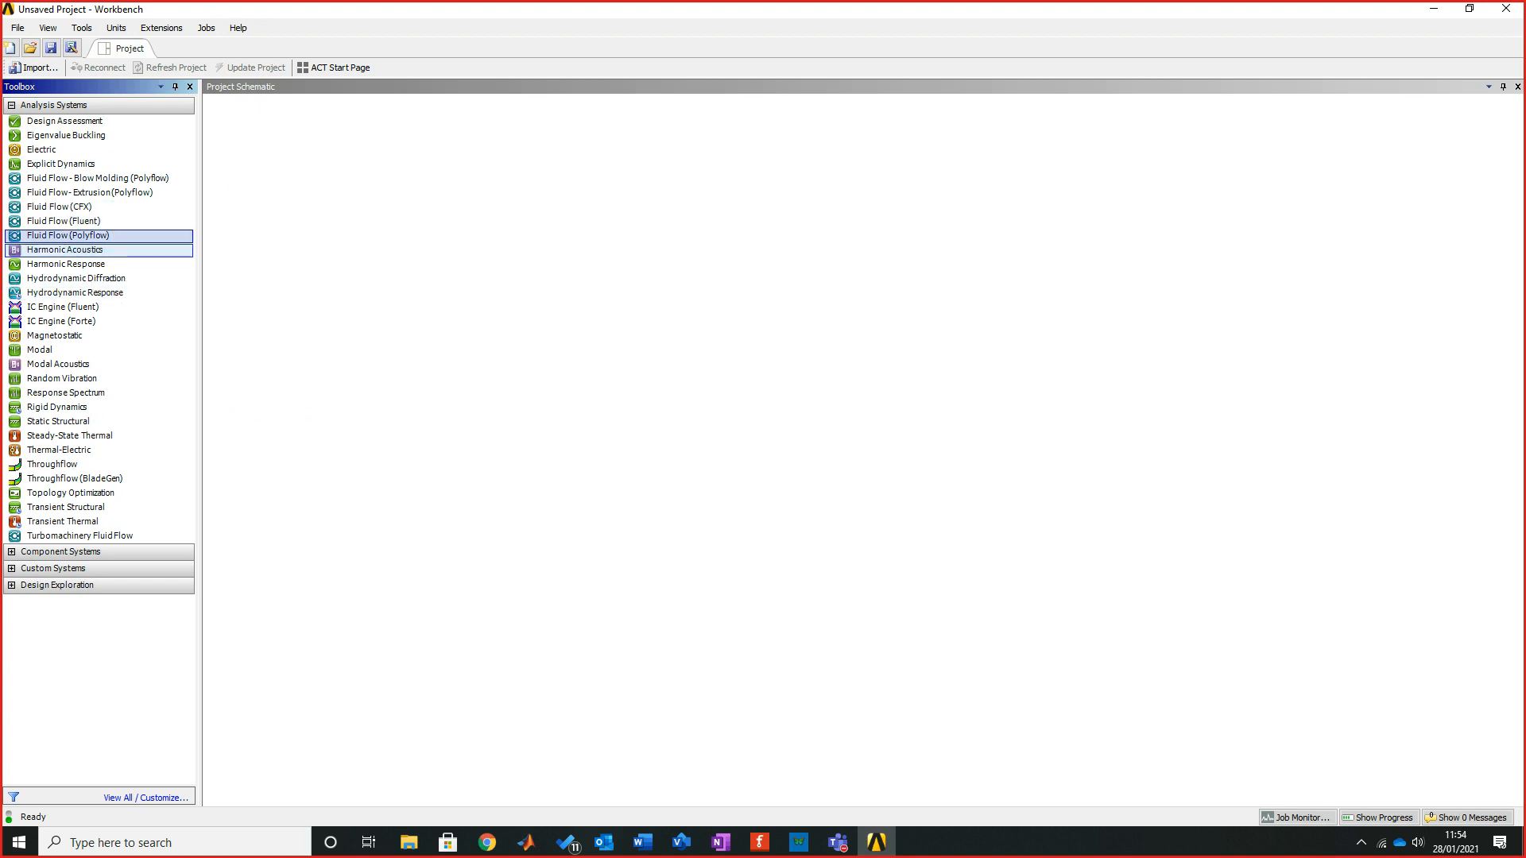
pyautogui.click(68, 235)
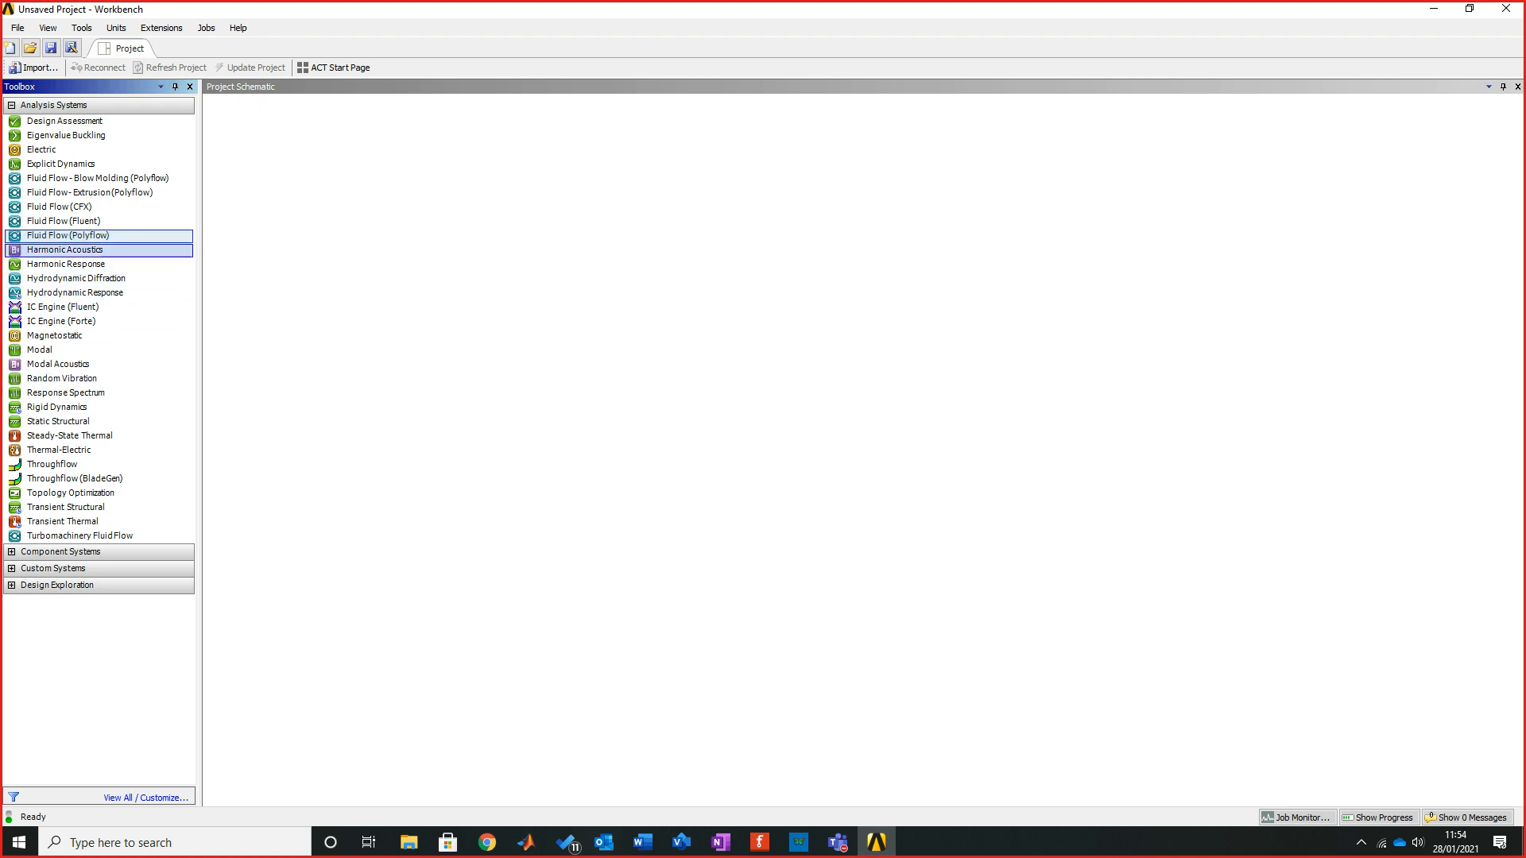
pyautogui.click(65, 249)
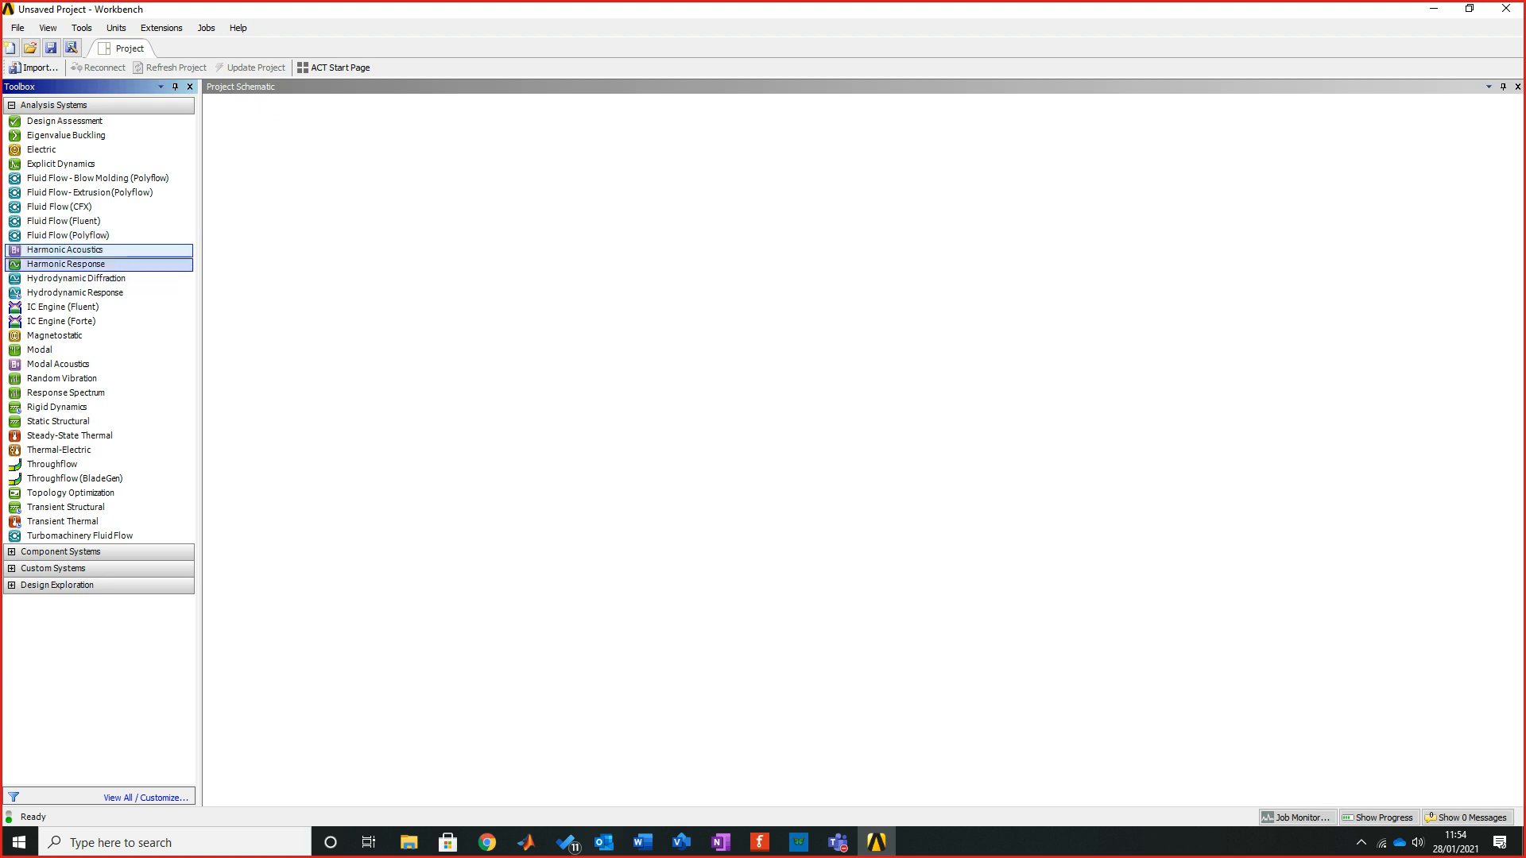
pyautogui.click(65, 263)
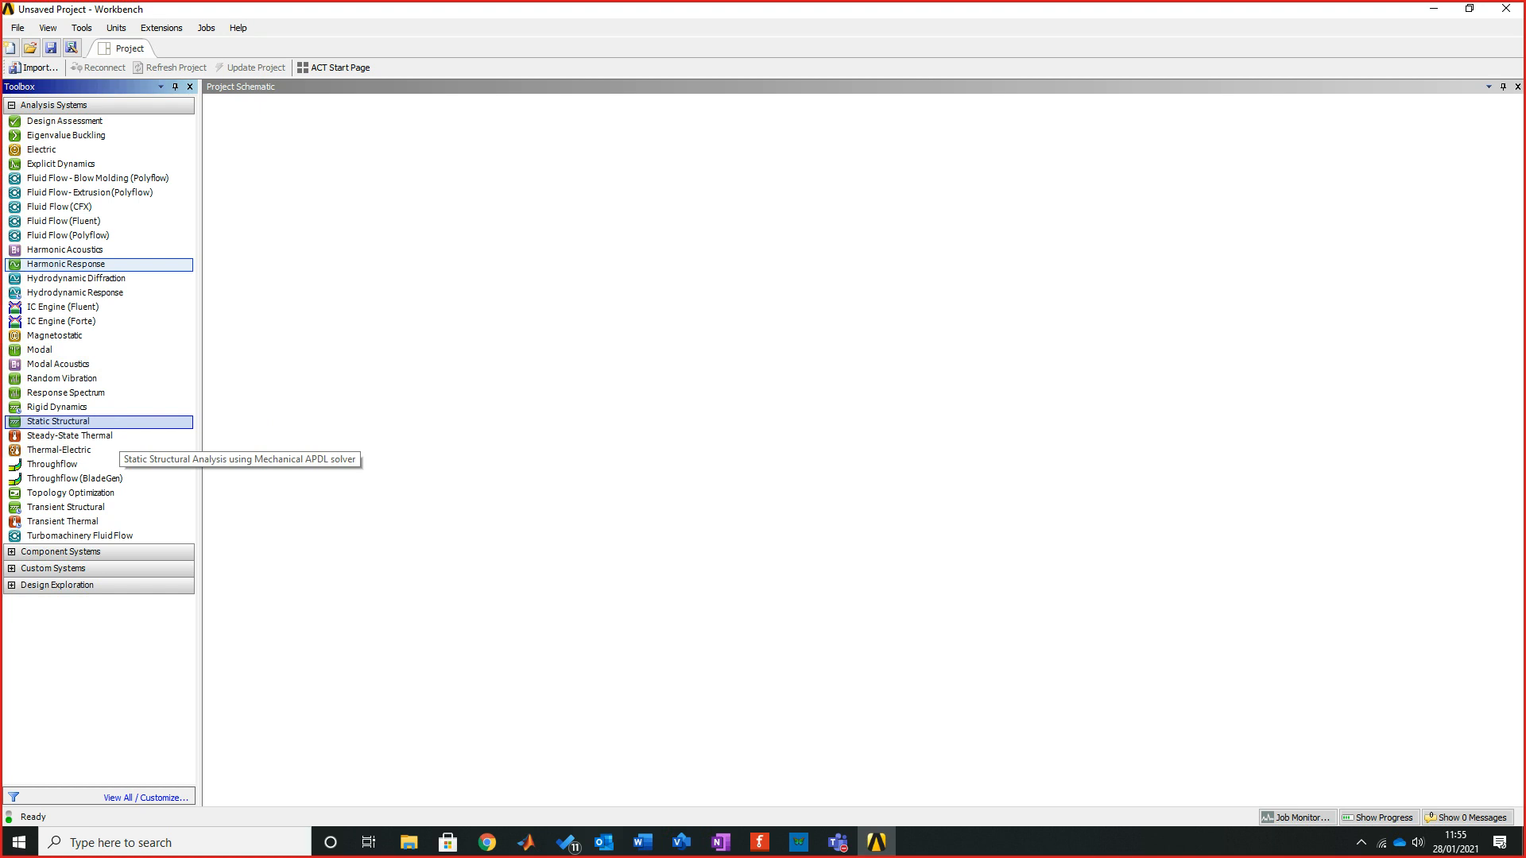
# Create a standalone Static Structural system in the project schematic and name it Truss
pyautogui.click(60, 422)
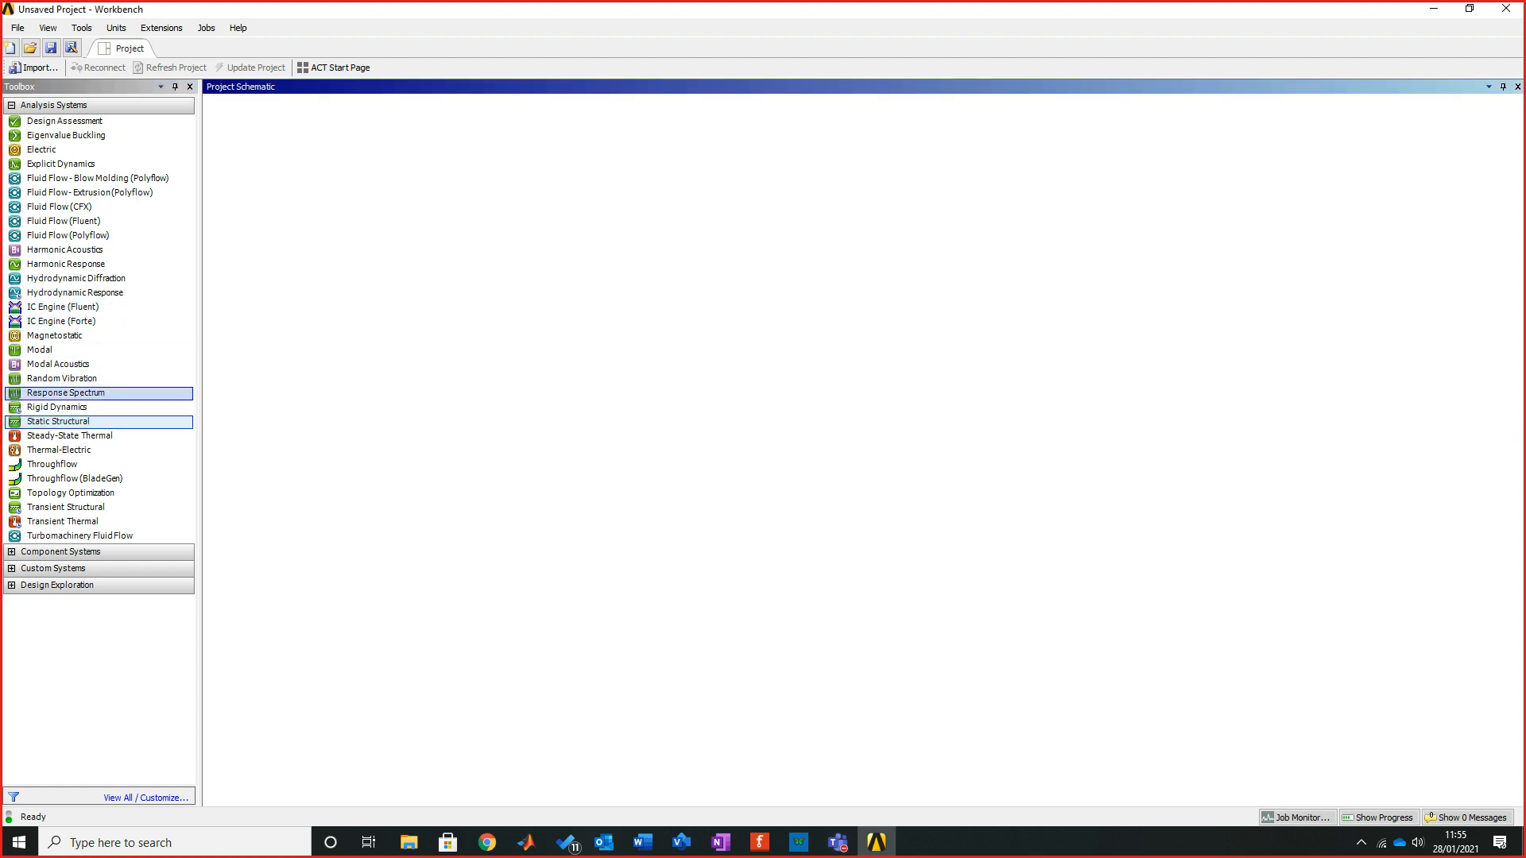
pyautogui.moveTo(59, 422); pyautogui.dragTo(298, 168)
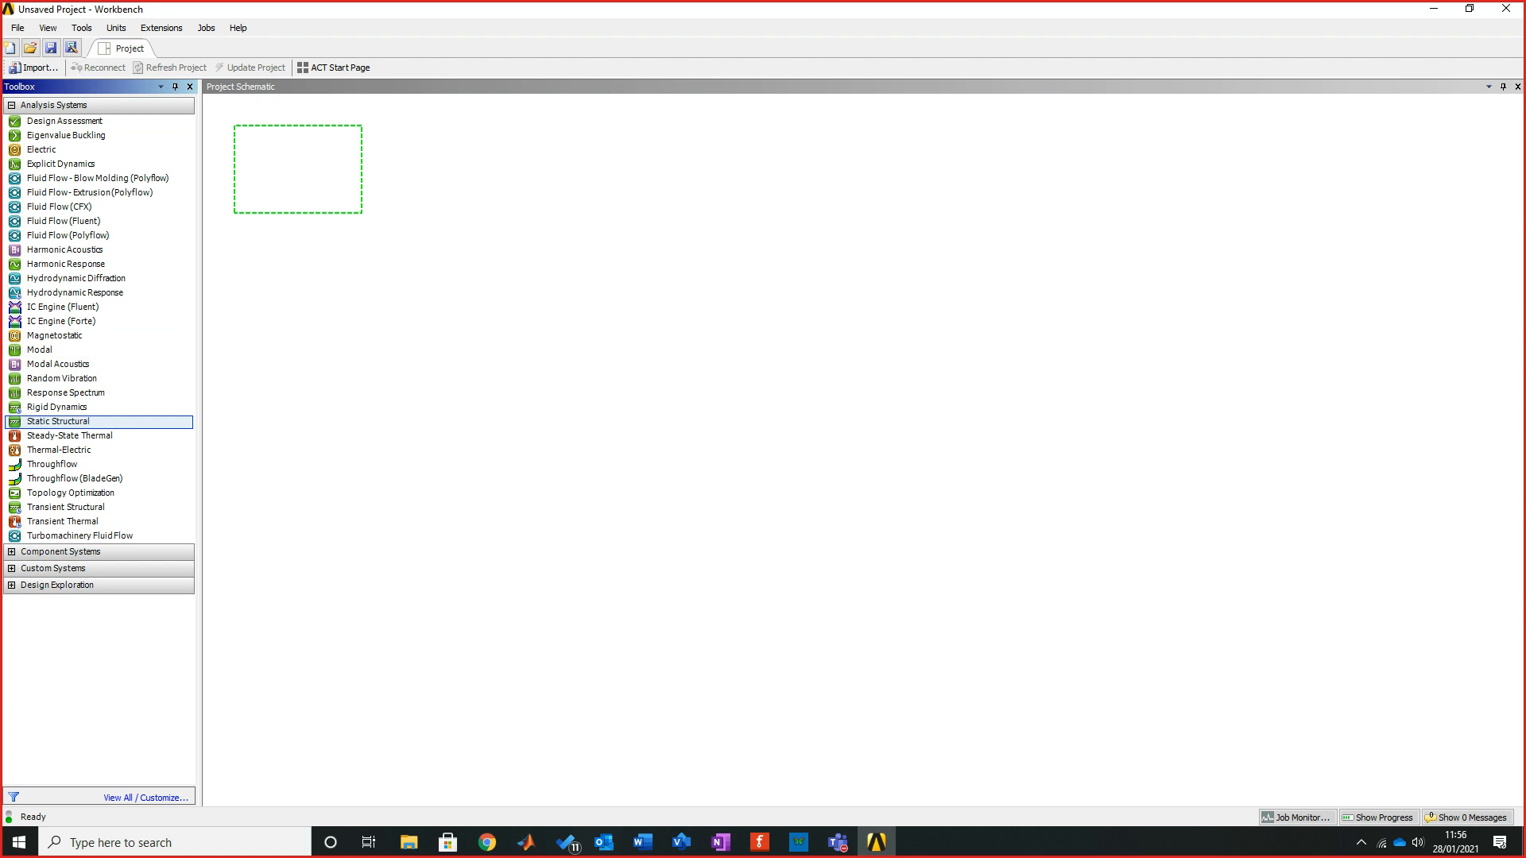
pyautogui.moveTo(58, 422); pyautogui.dragTo(298, 169)
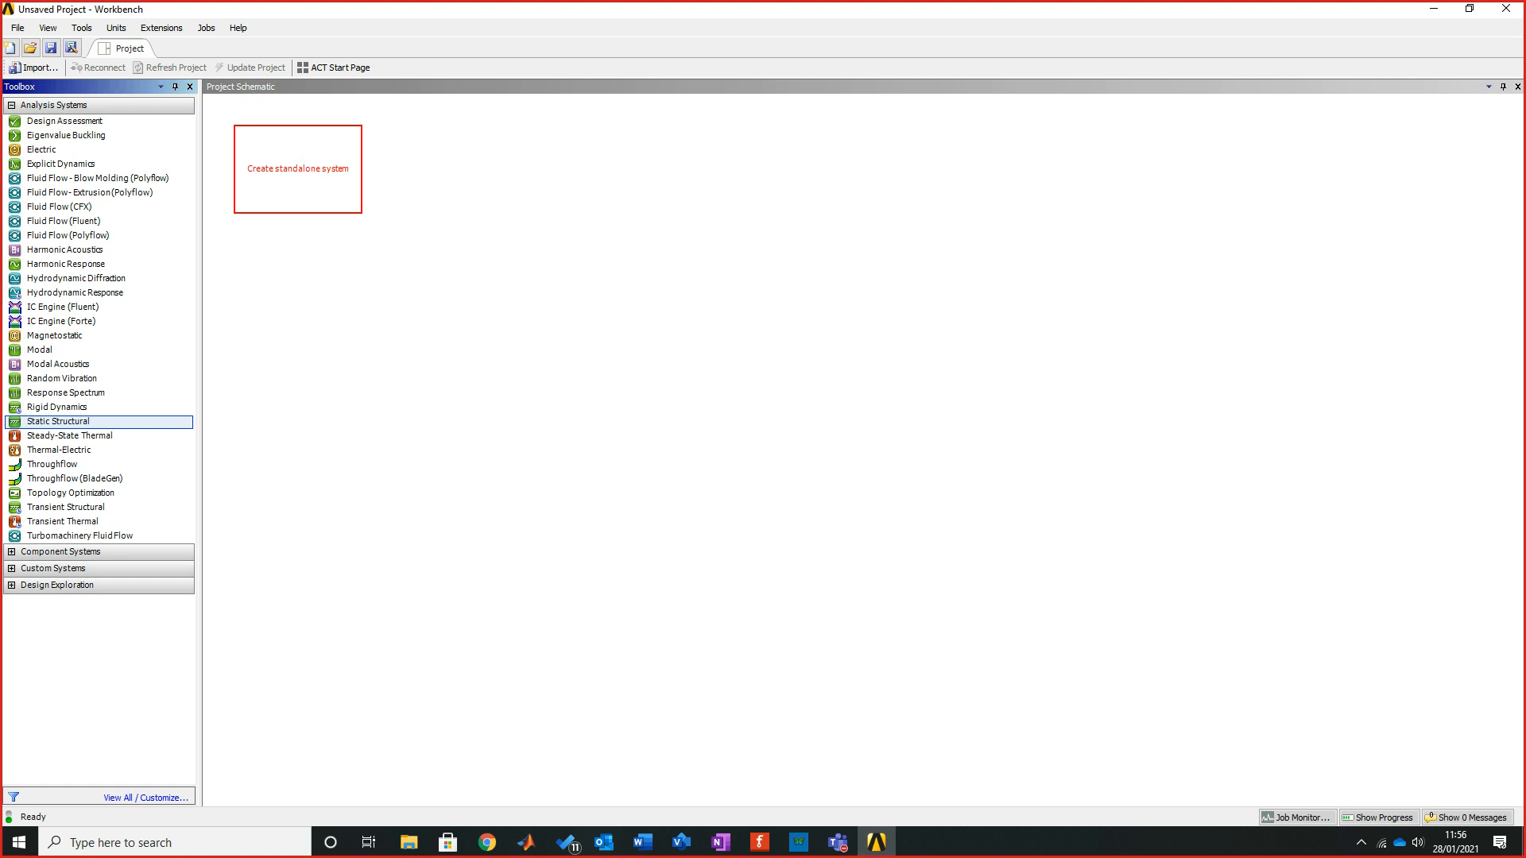
pyautogui.moveTo(298, 168); pyautogui.dragTo(298, 169)
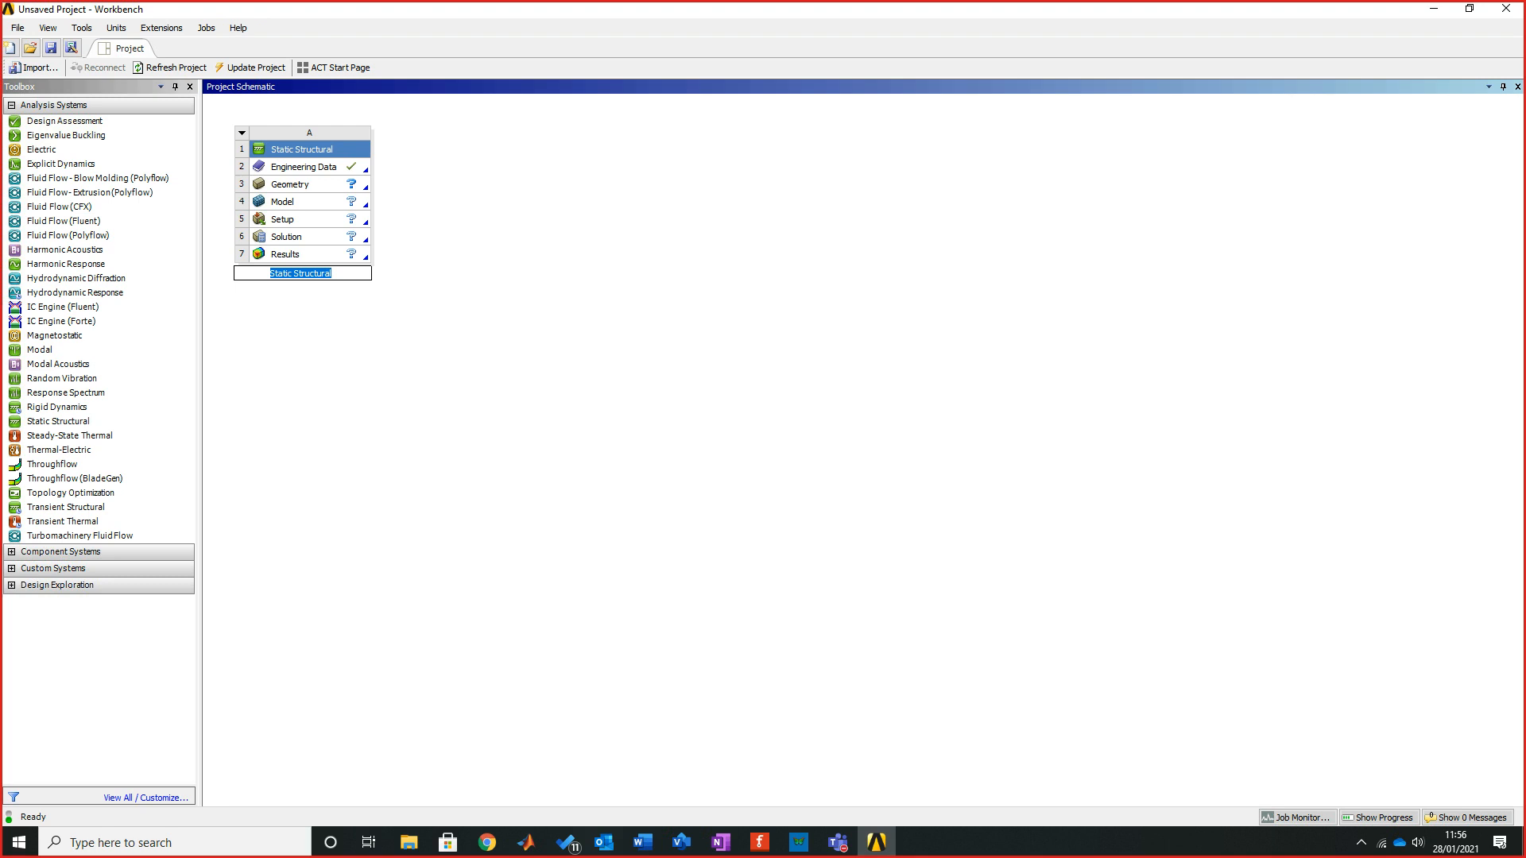
pyautogui.write('Truss')
pyautogui.press('Return')
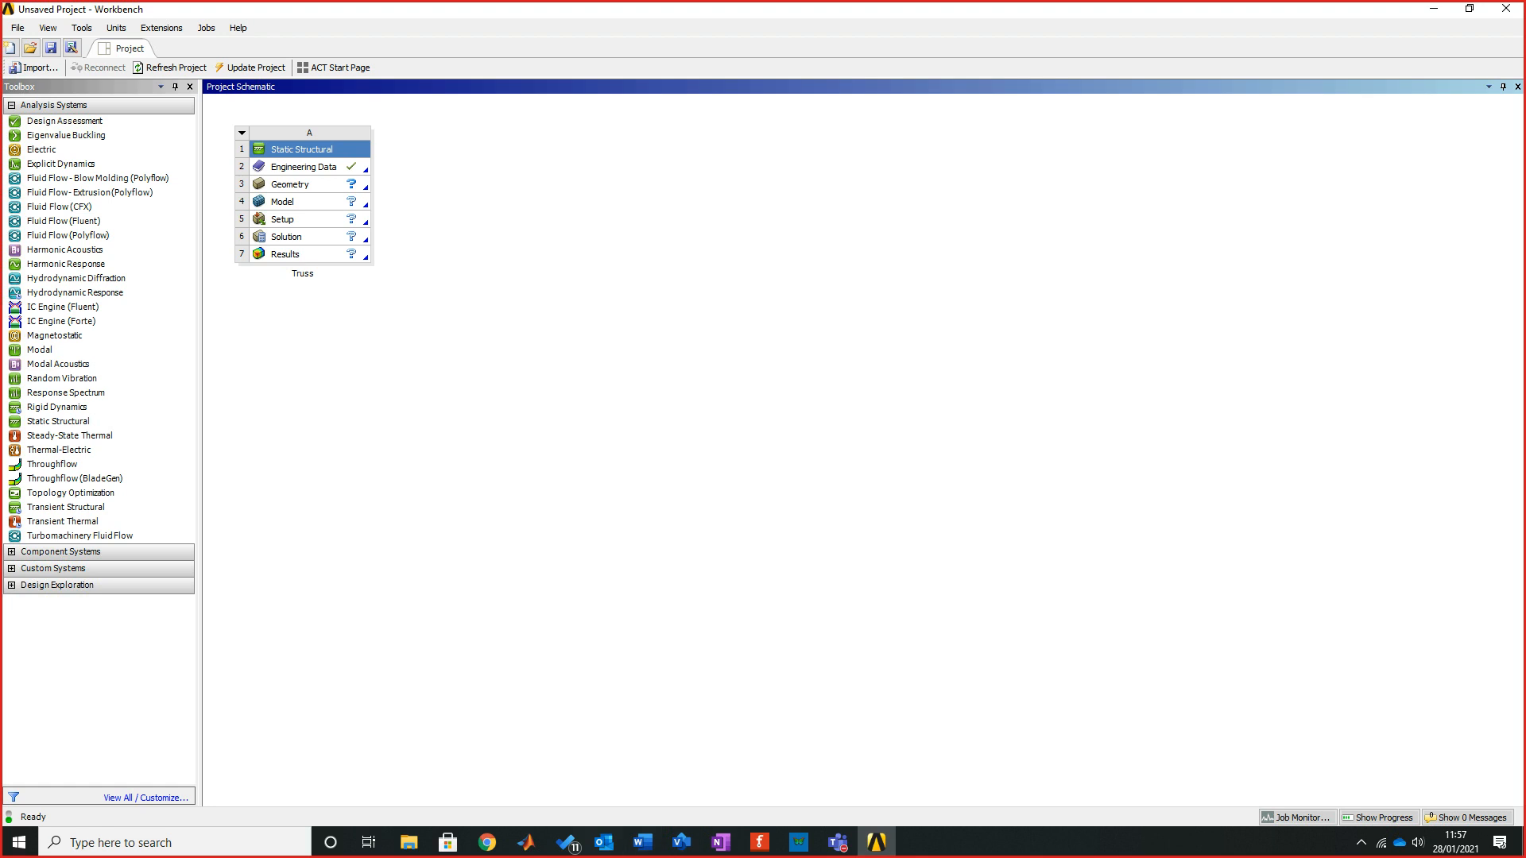
# Switch to Word to examine the truss example and its member force equations, and return to Workbench
pyautogui.click(643, 842)
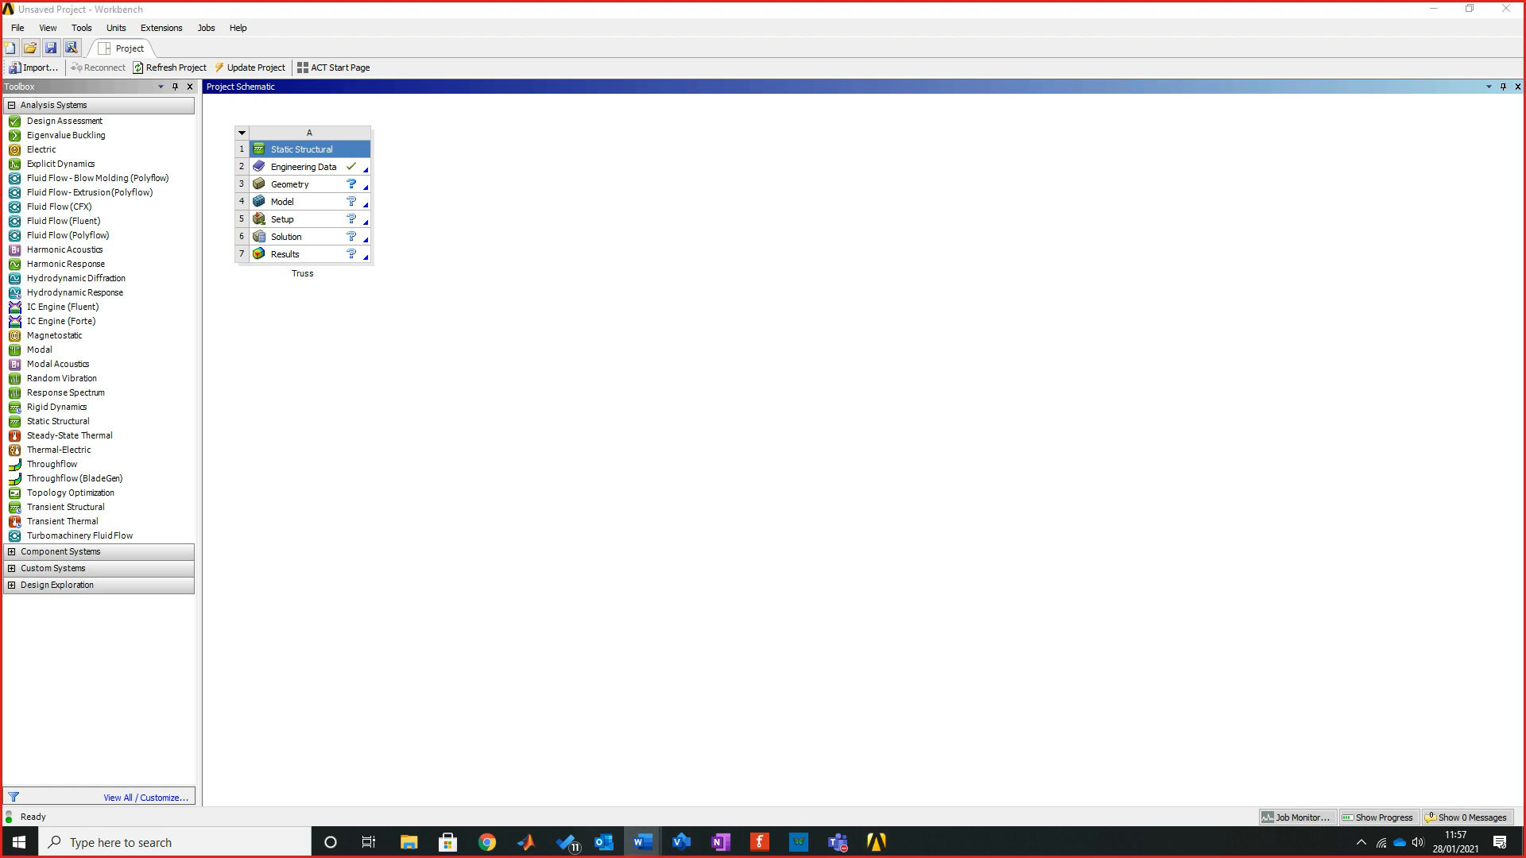
pyautogui.hotkey('alt', 'Tab')
pyautogui.doubleClick(429, 161)
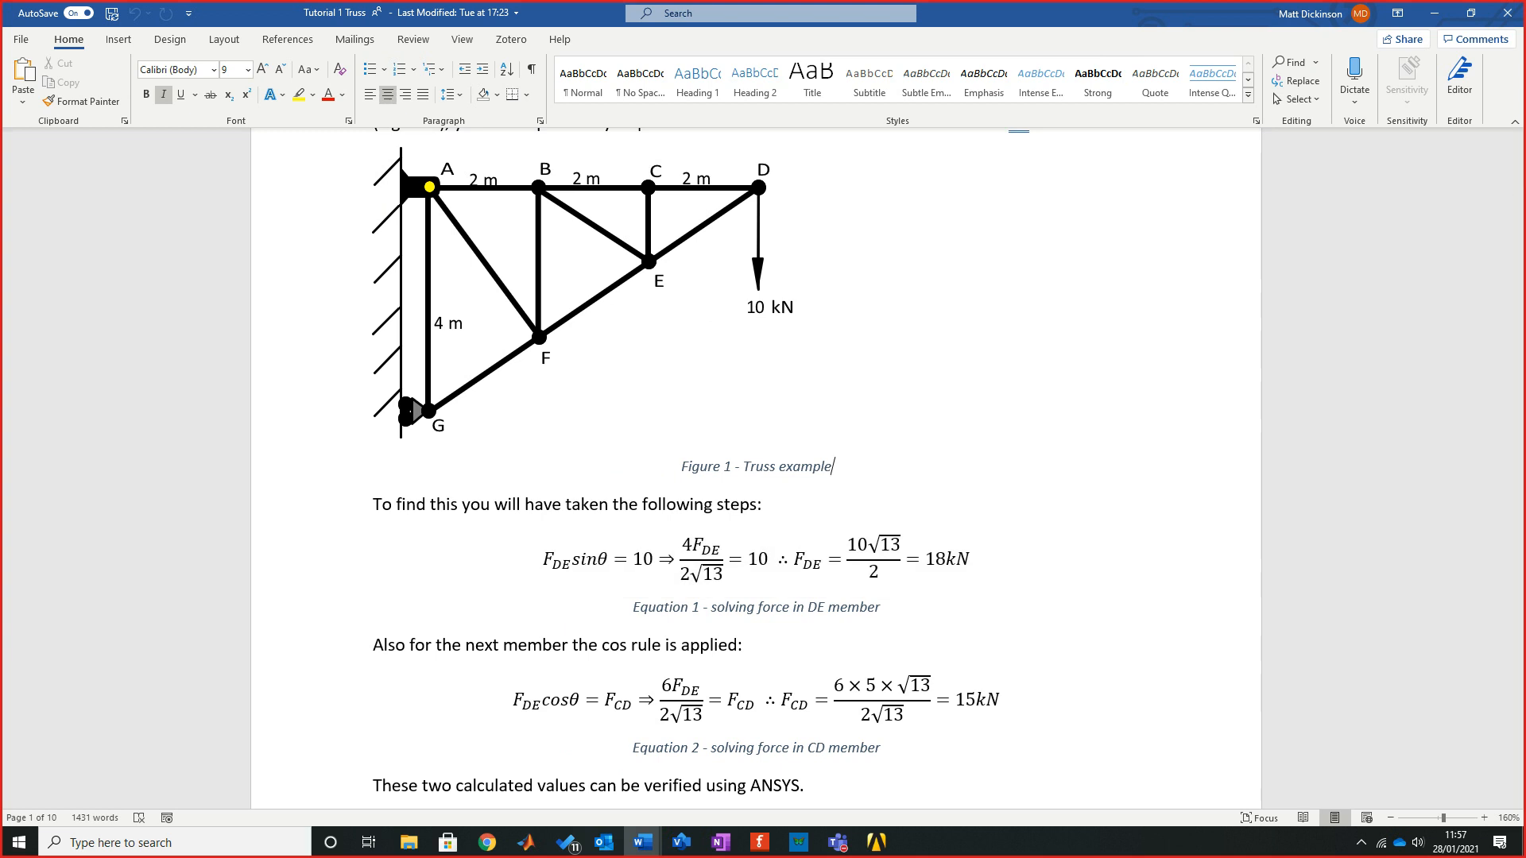
pyautogui.hotkey('alt', 'Tab')
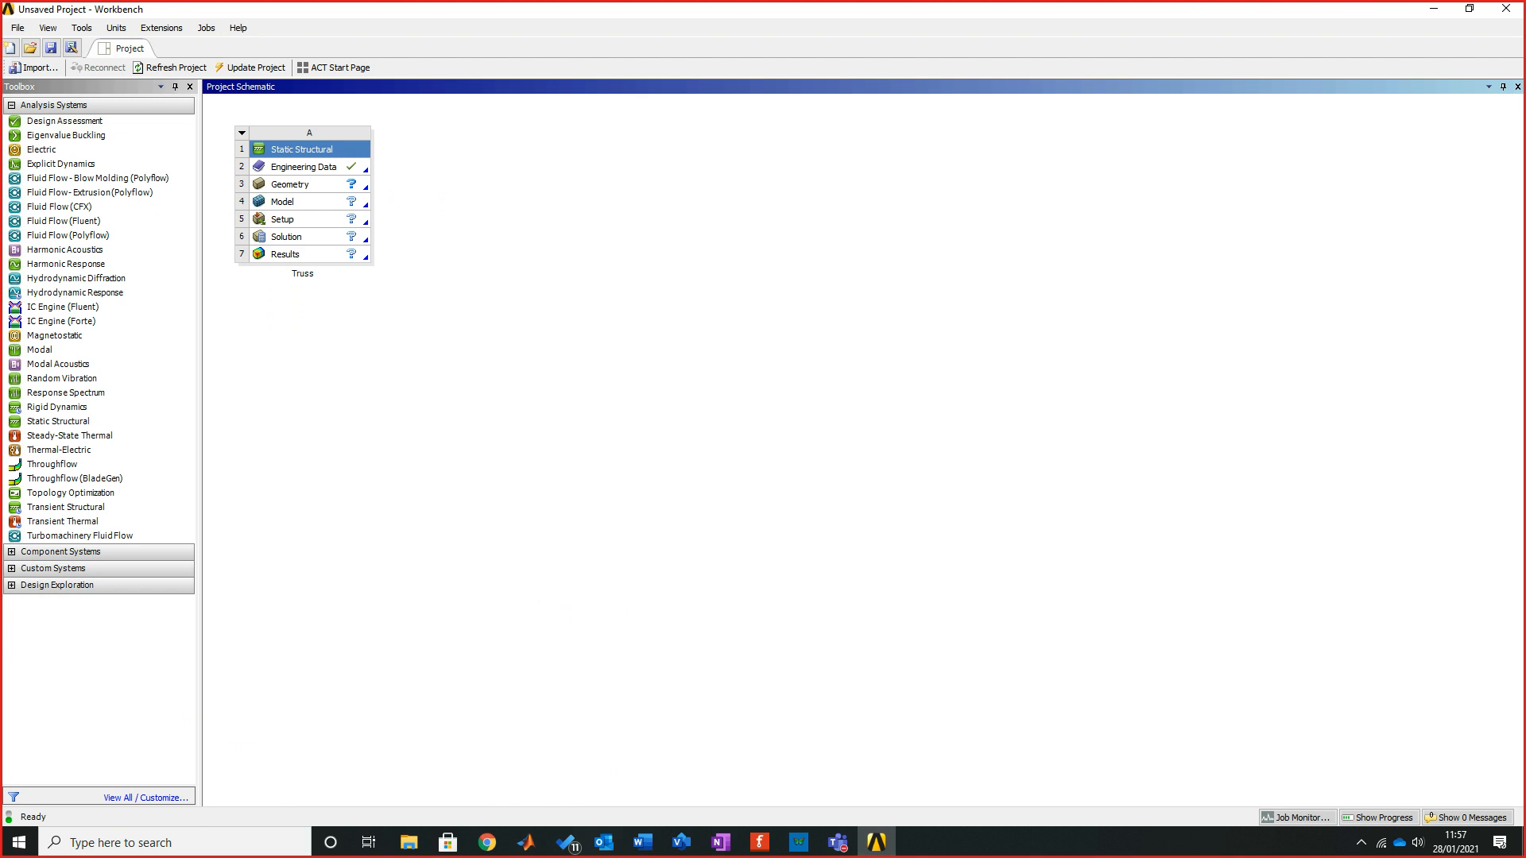
# Start a new DesignModeler geometry for the Truss system's Geometry cell
pyautogui.rightClick(297, 183)
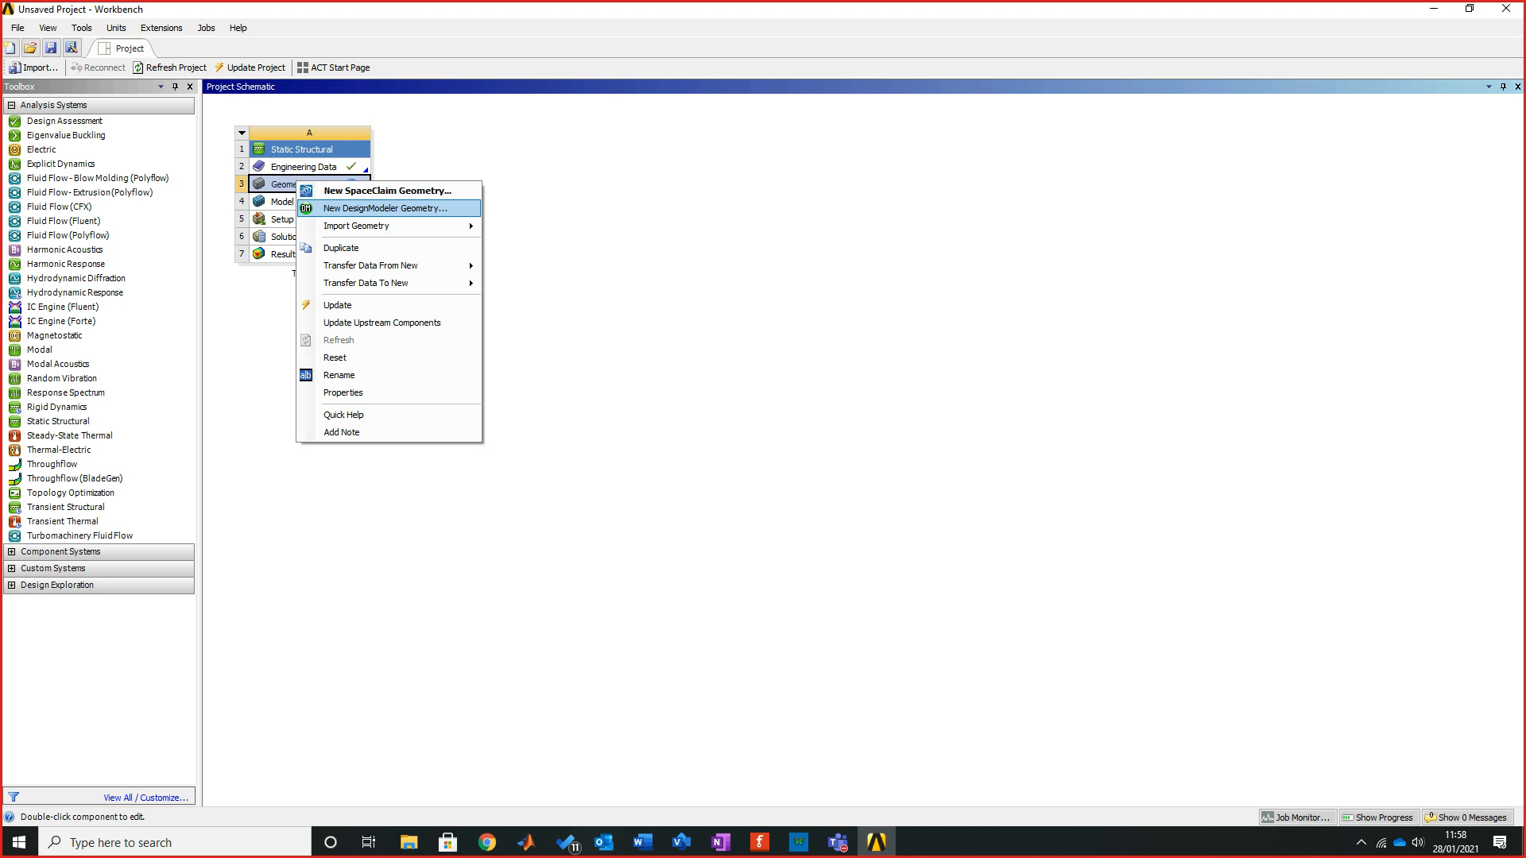
pyautogui.press('Return')
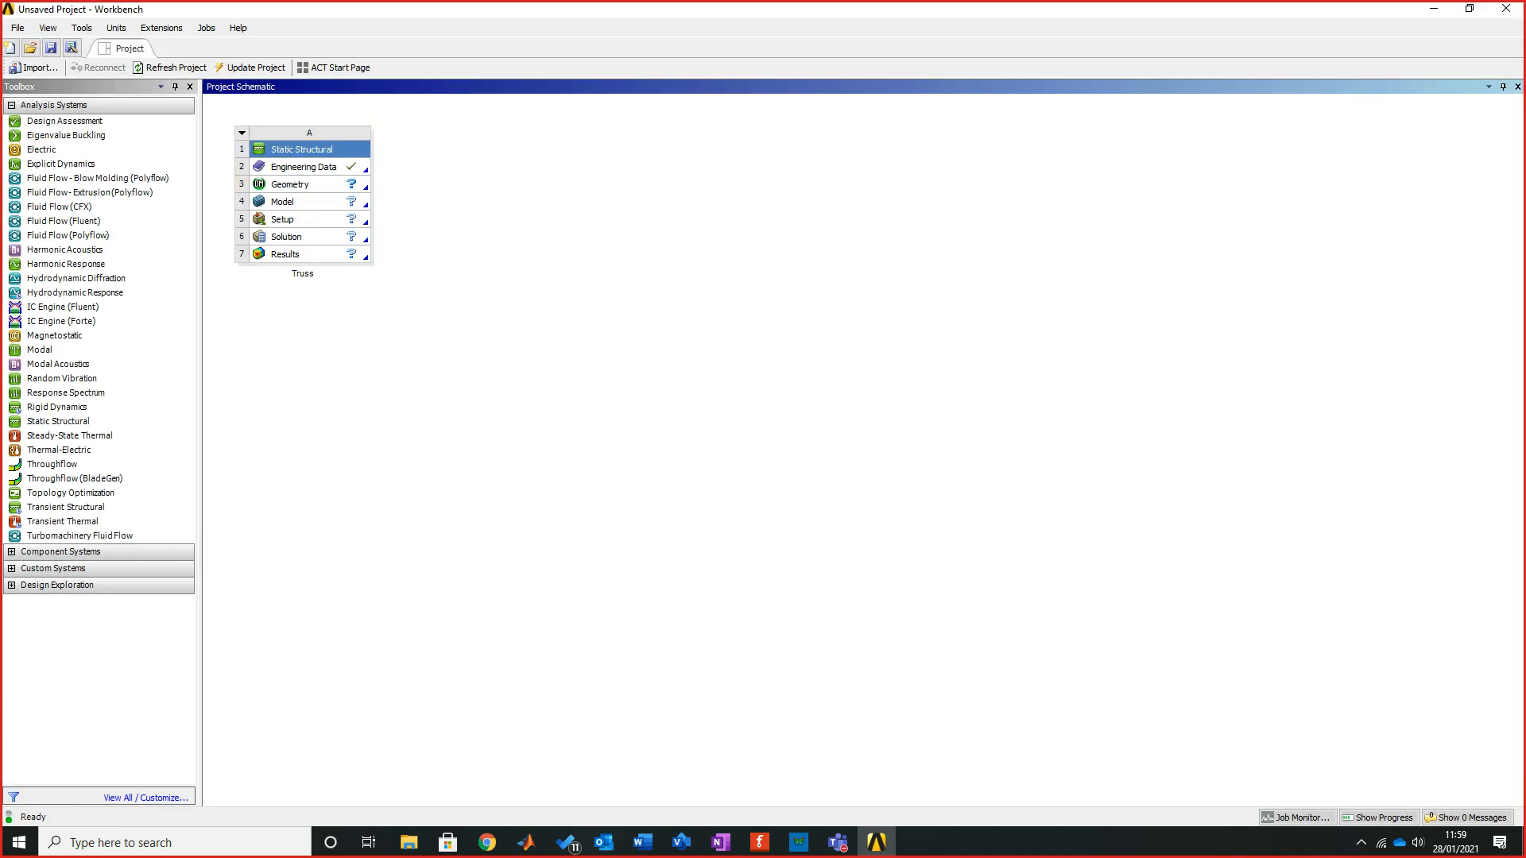
# Delete the Truss analysis system from the project schematic
pyautogui.rightClick(238, 143)
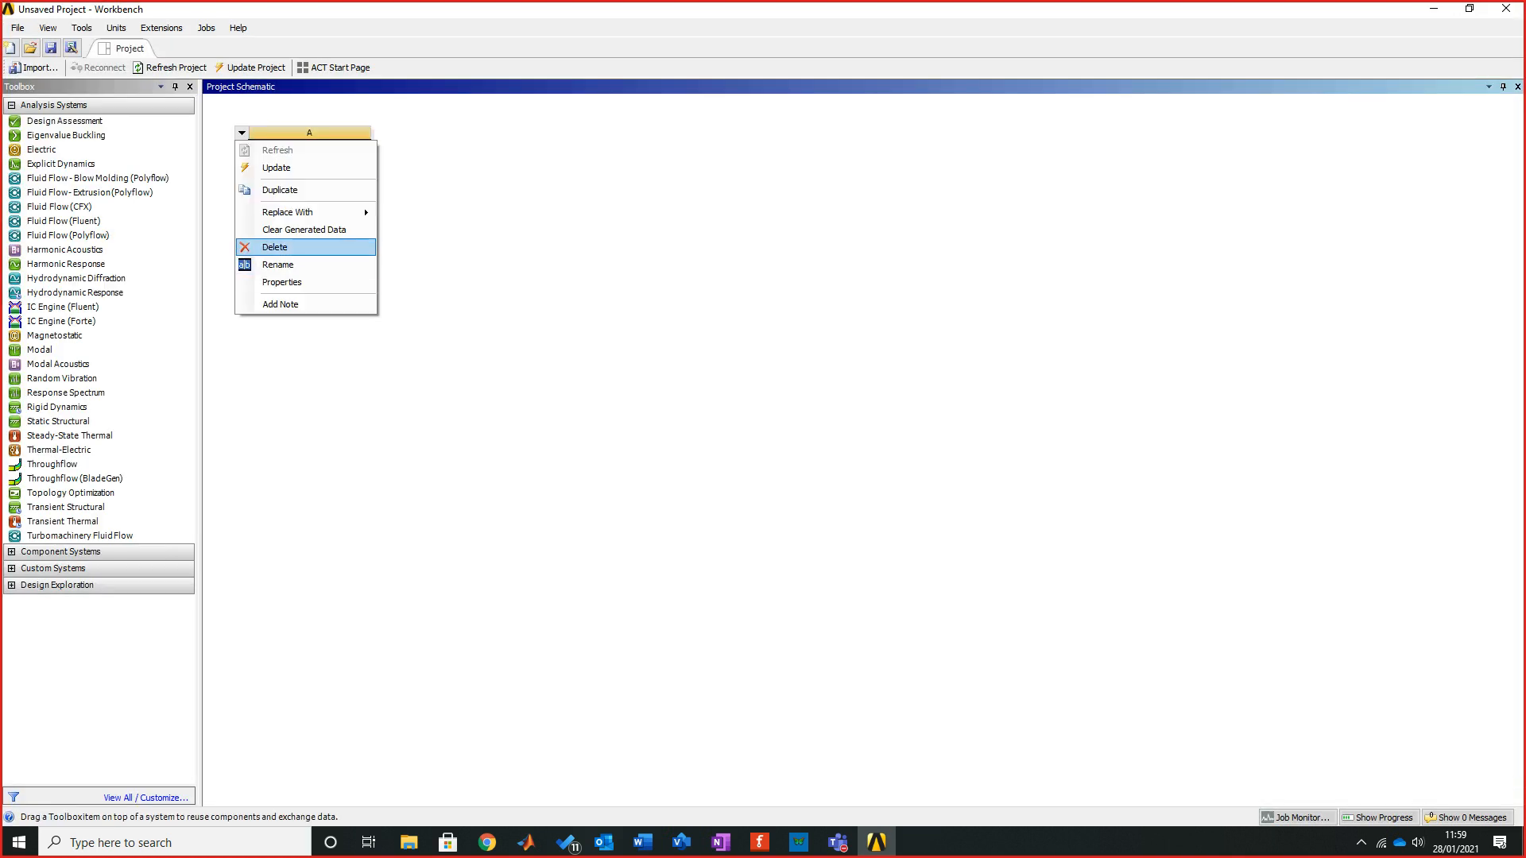
pyautogui.click(271, 245)
pyautogui.click(785, 447)
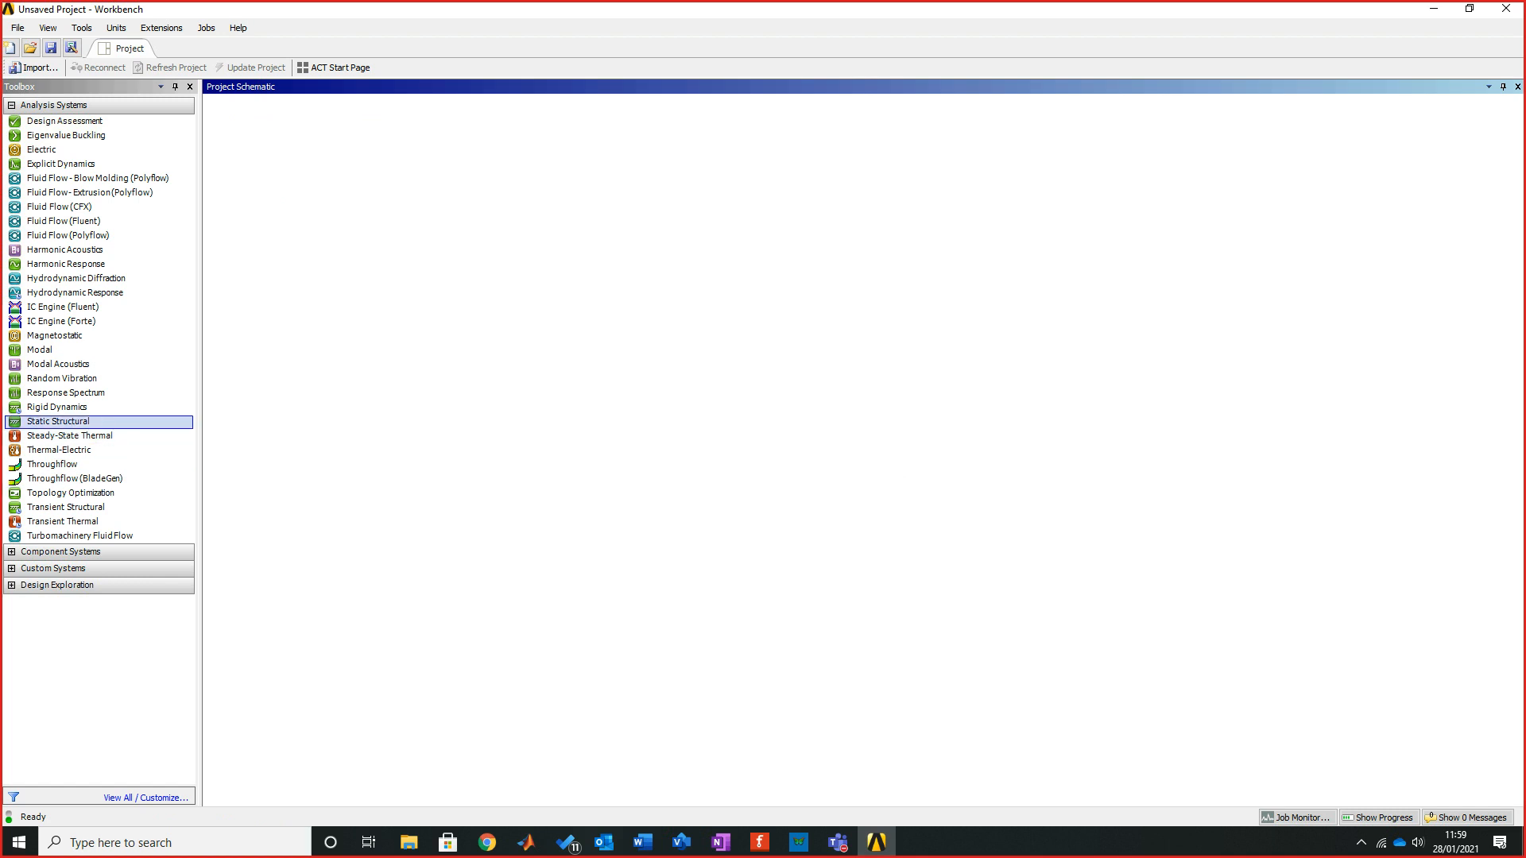
# Add a standalone Static Structural system to the project schematic and start a new DesignModeler geometry for its Geometry cell
pyautogui.moveTo(61, 422); pyautogui.dragTo(298, 169)
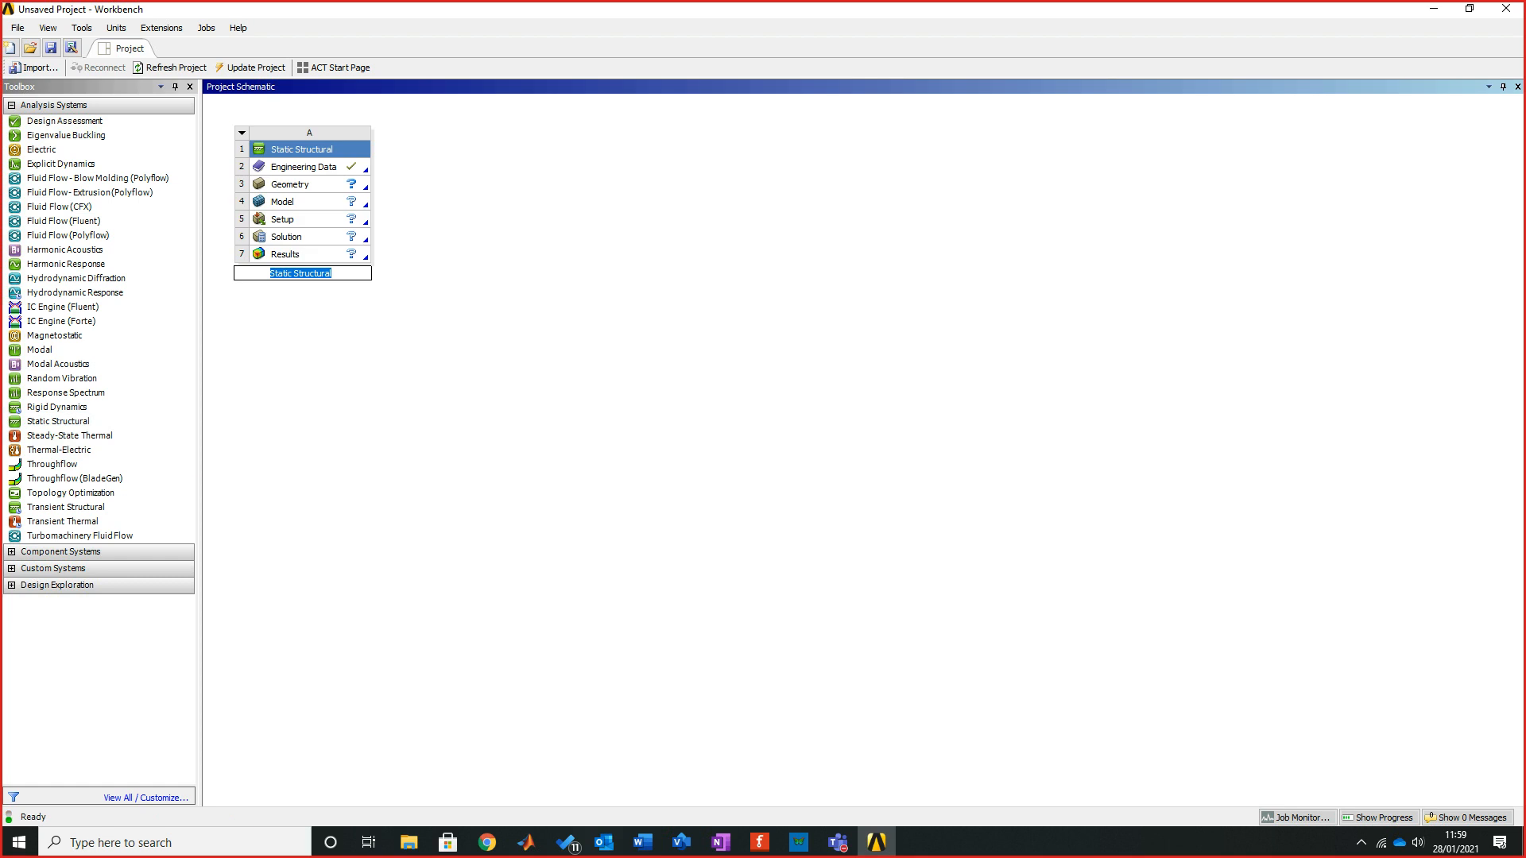
pyautogui.rightClick(297, 185)
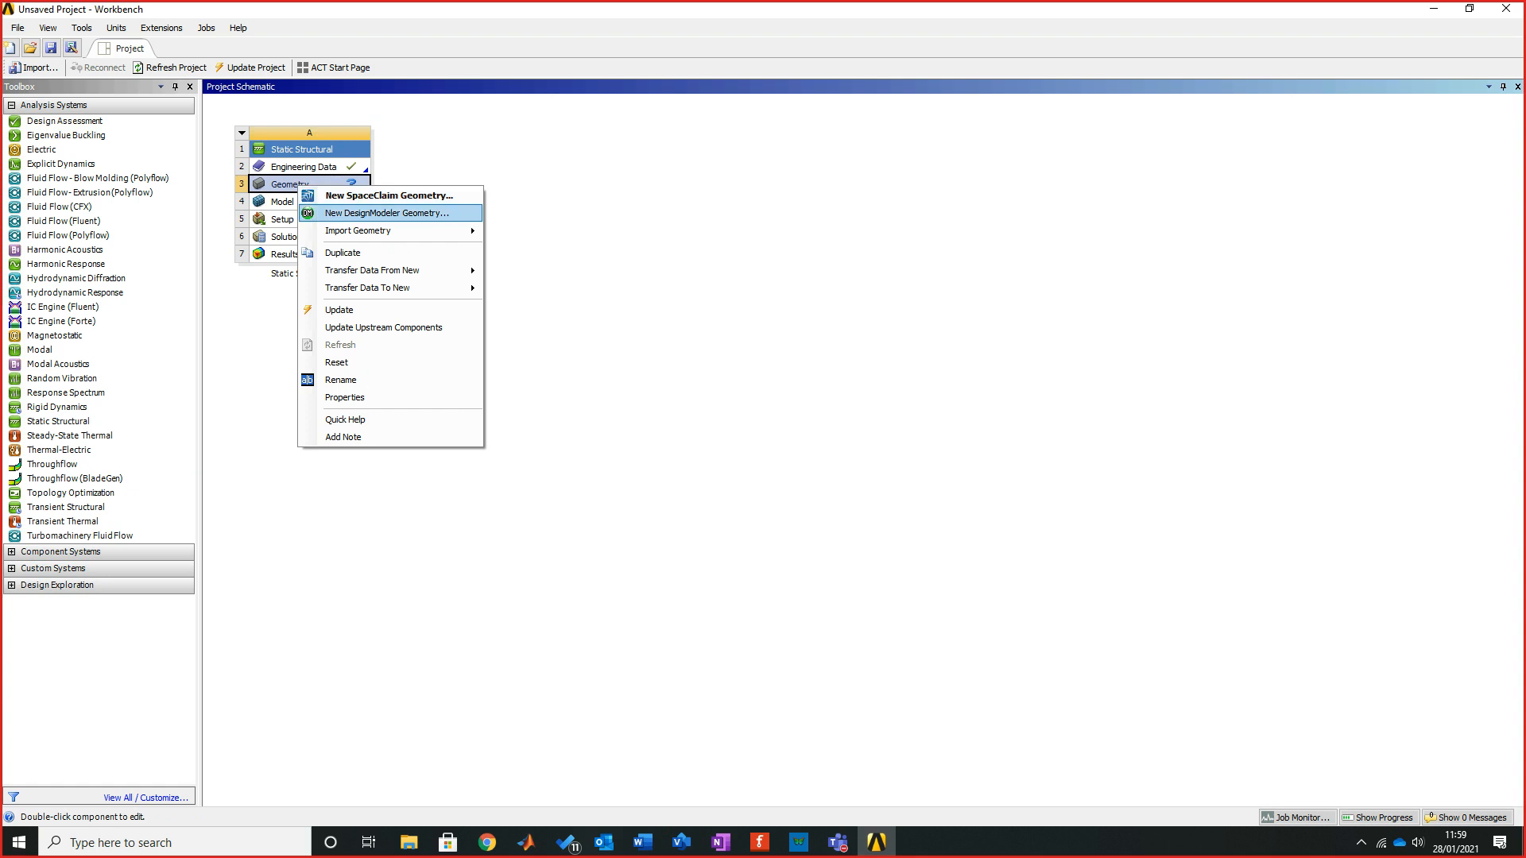
pyautogui.click(387, 213)
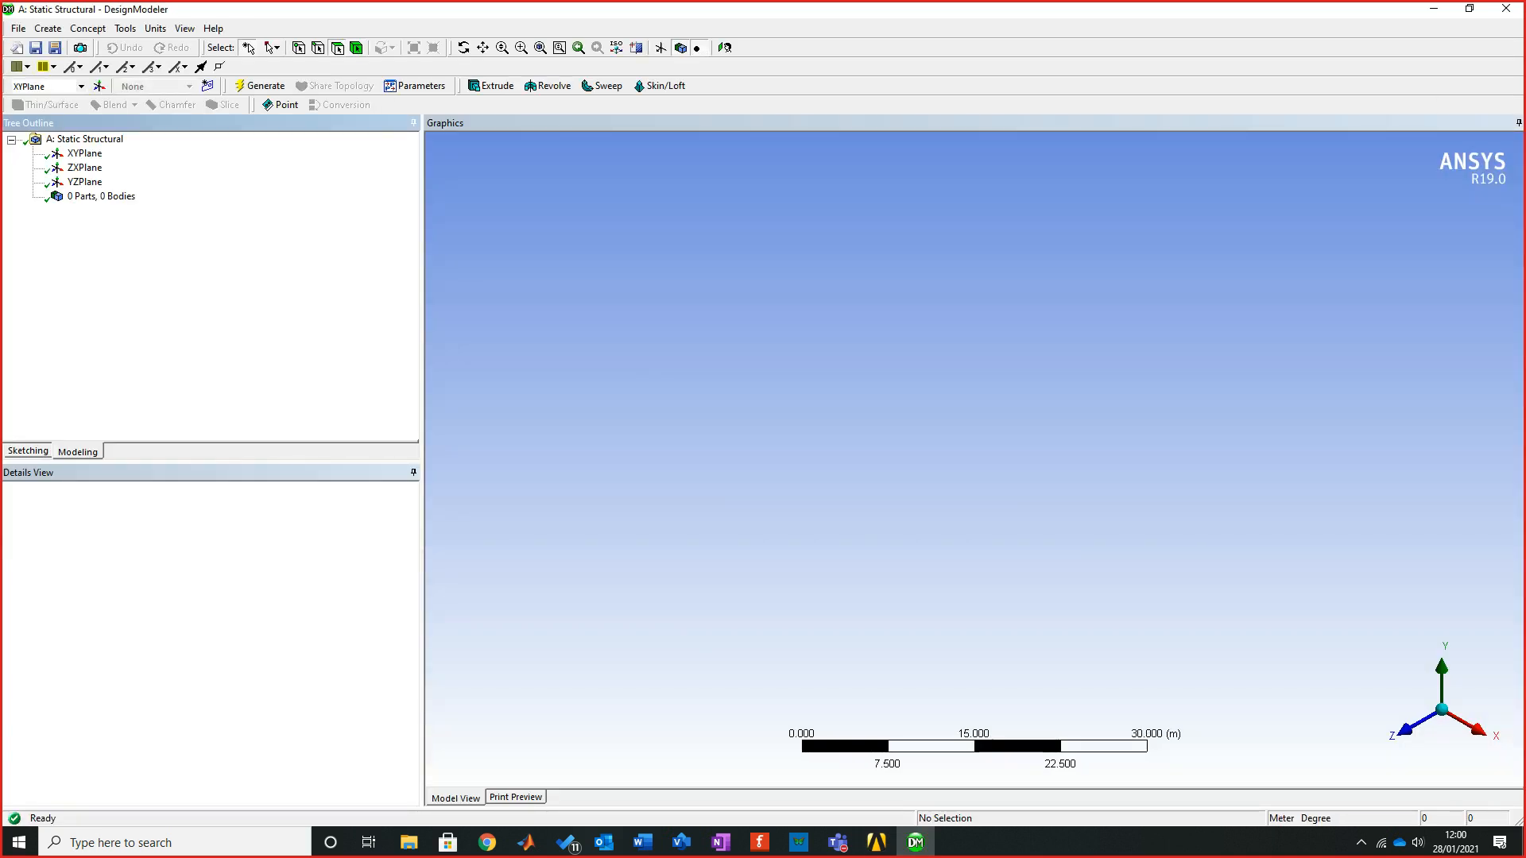
# Compare the orientations of the XY, ZX and YZ planes, finishing on the XY plane
pyautogui.click(84, 154)
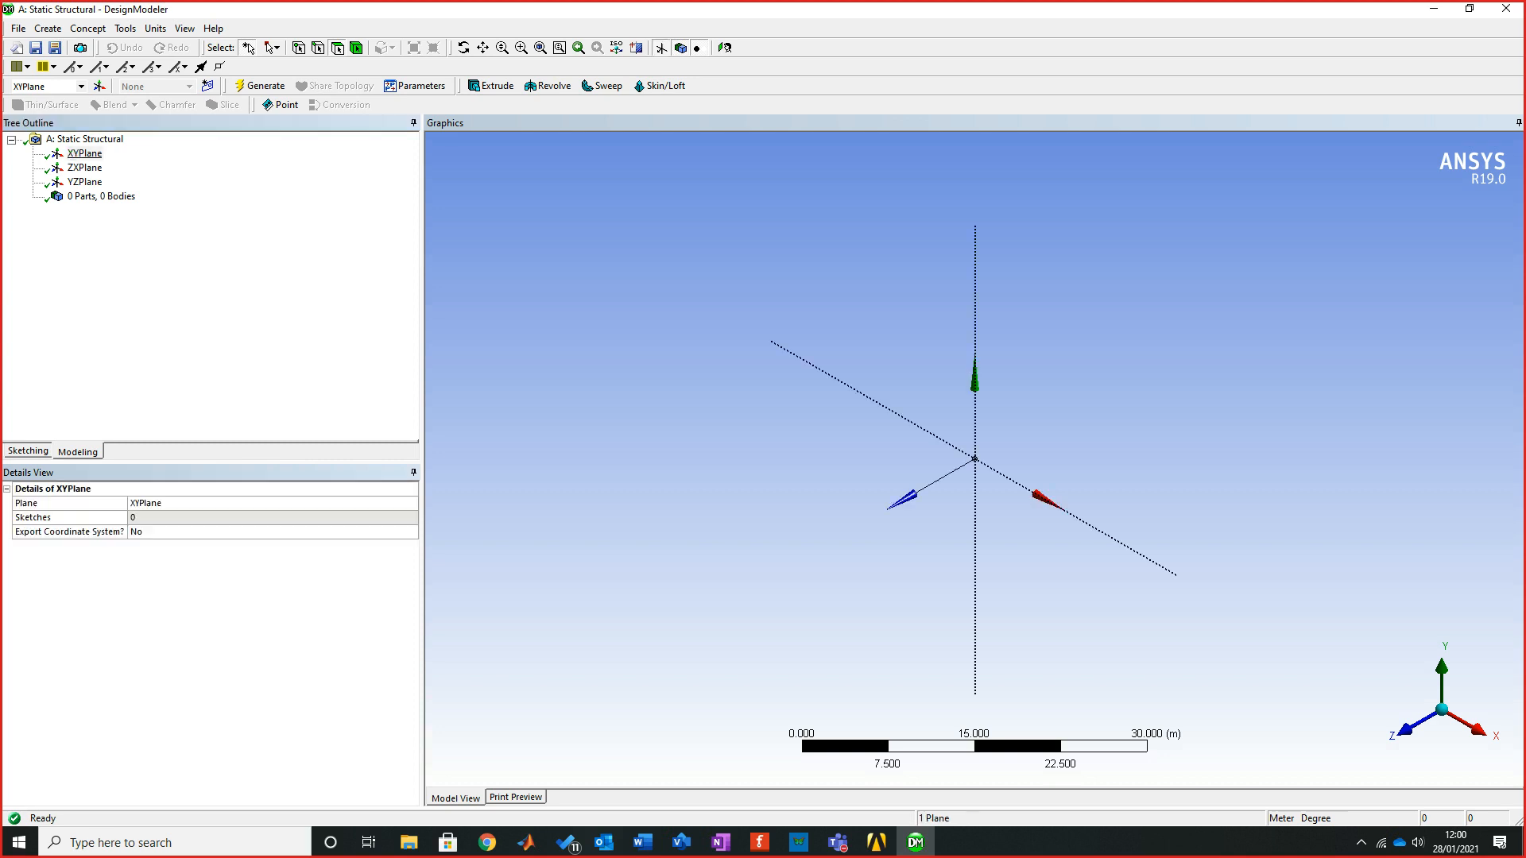
pyautogui.click(84, 168)
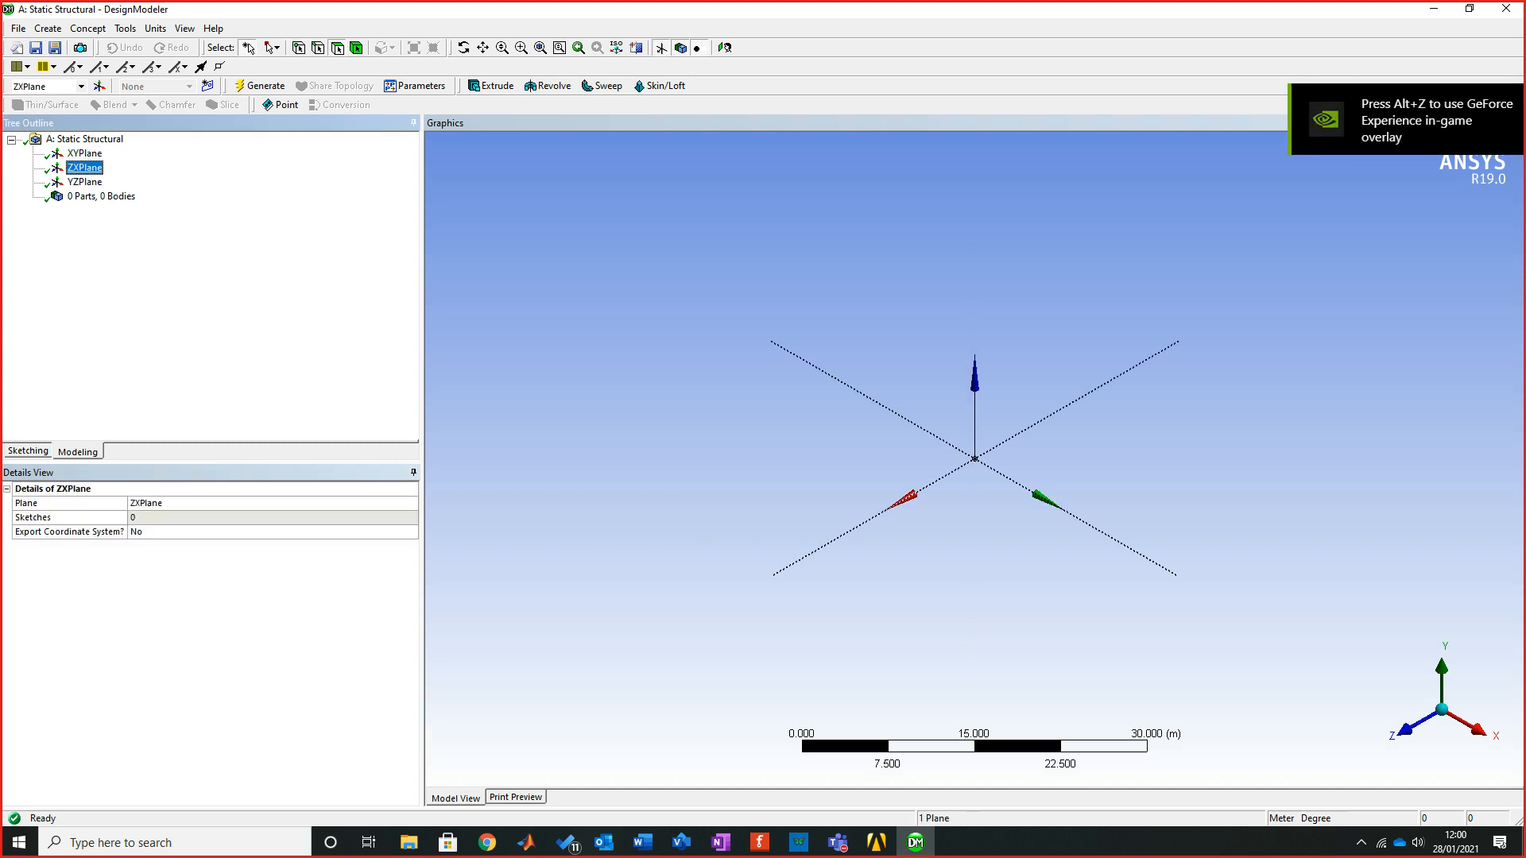
pyautogui.click(85, 182)
pyautogui.click(84, 153)
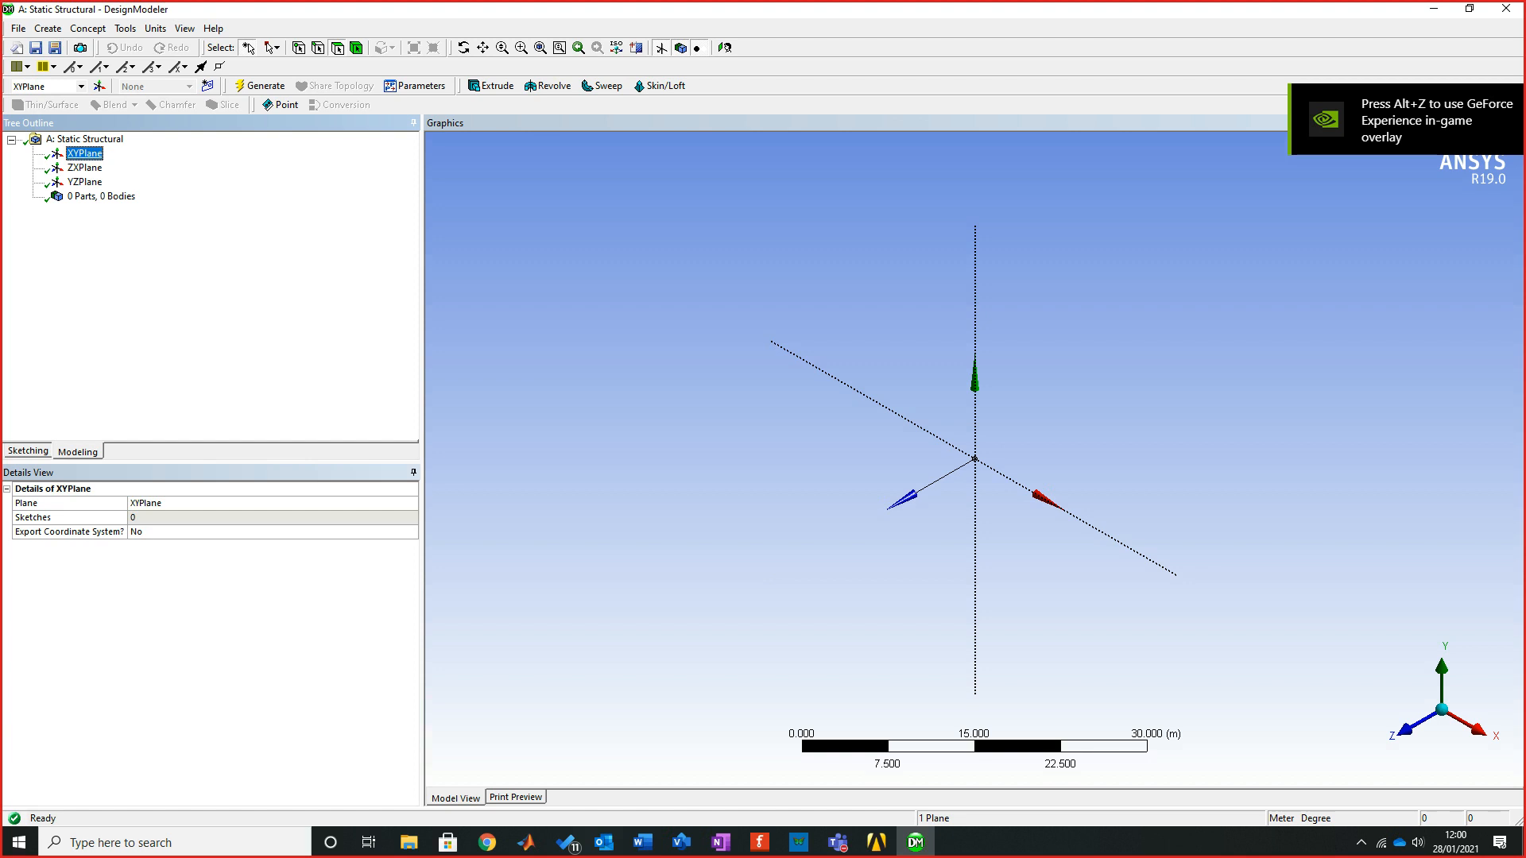
pyautogui.click(84, 168)
pyautogui.click(84, 182)
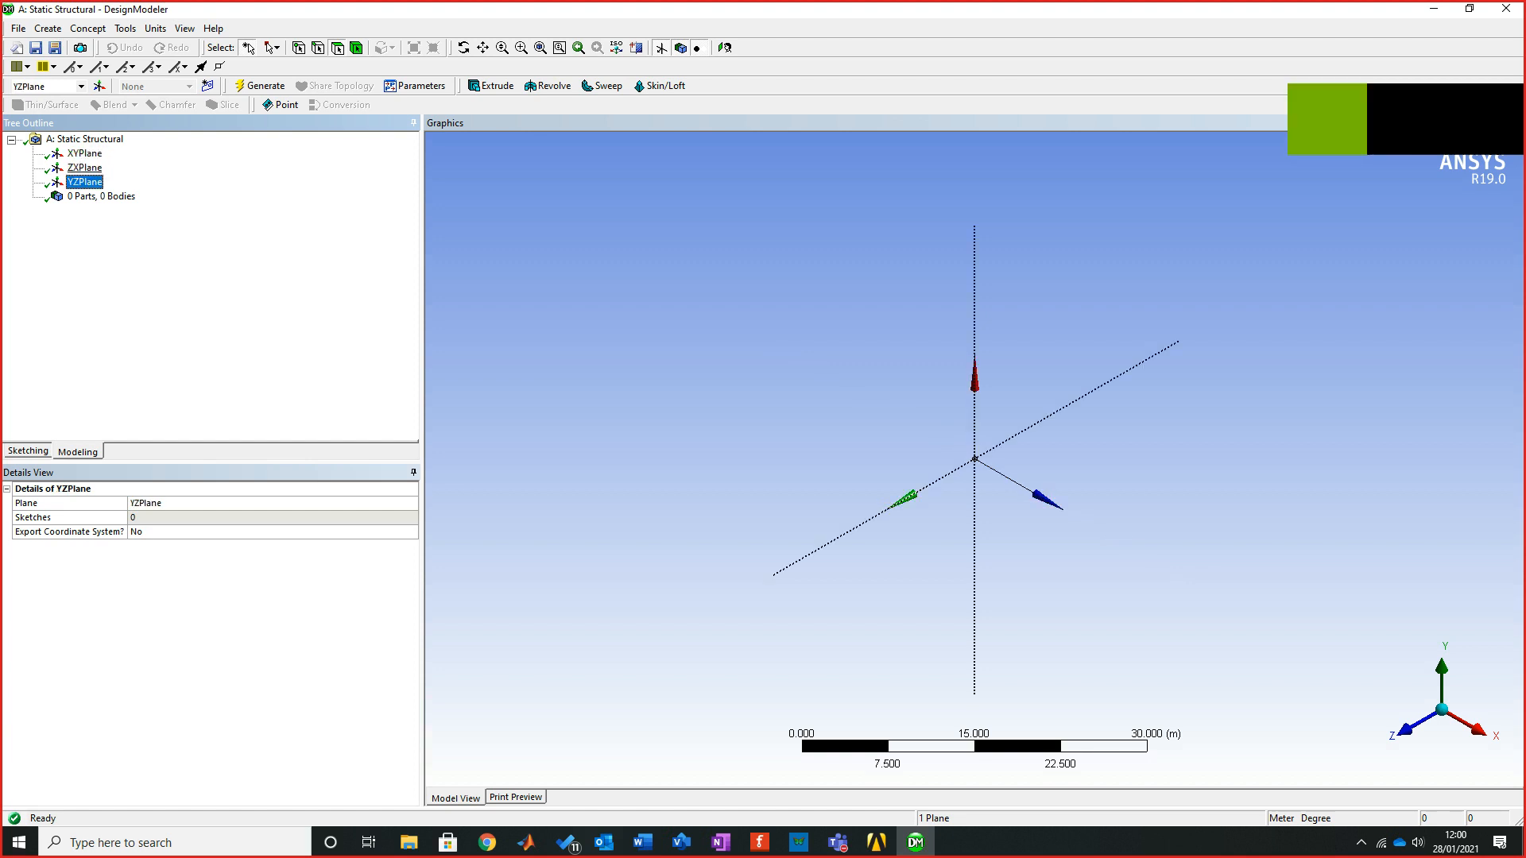
pyautogui.click(84, 168)
pyautogui.click(84, 153)
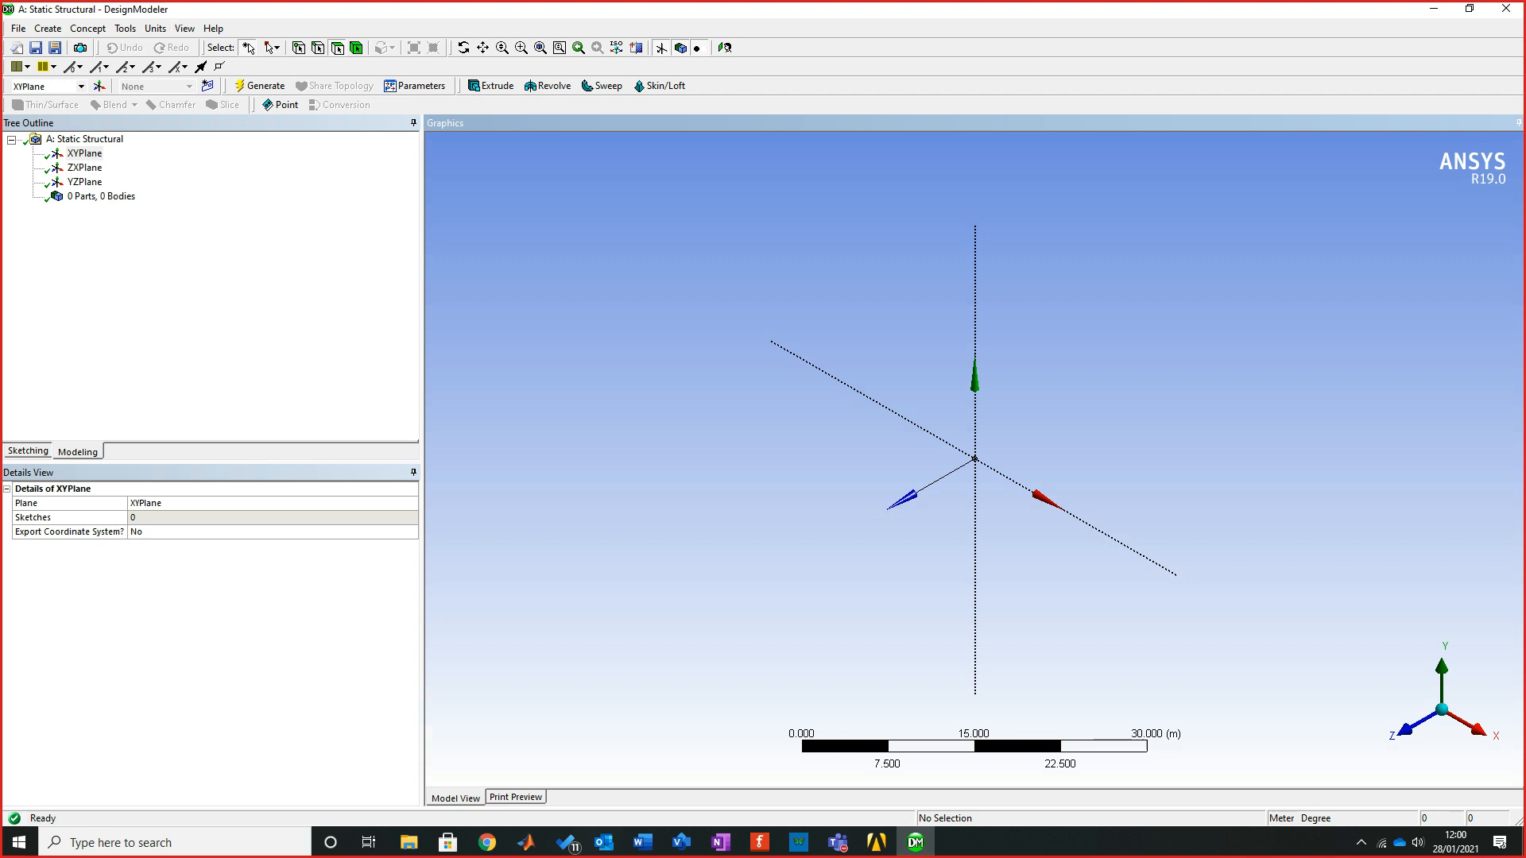
# Review the available length units and examine the truss drawing's dimensions in Visio, returning to DesignModeler
pyautogui.click(184, 28)
pyautogui.click(184, 28)
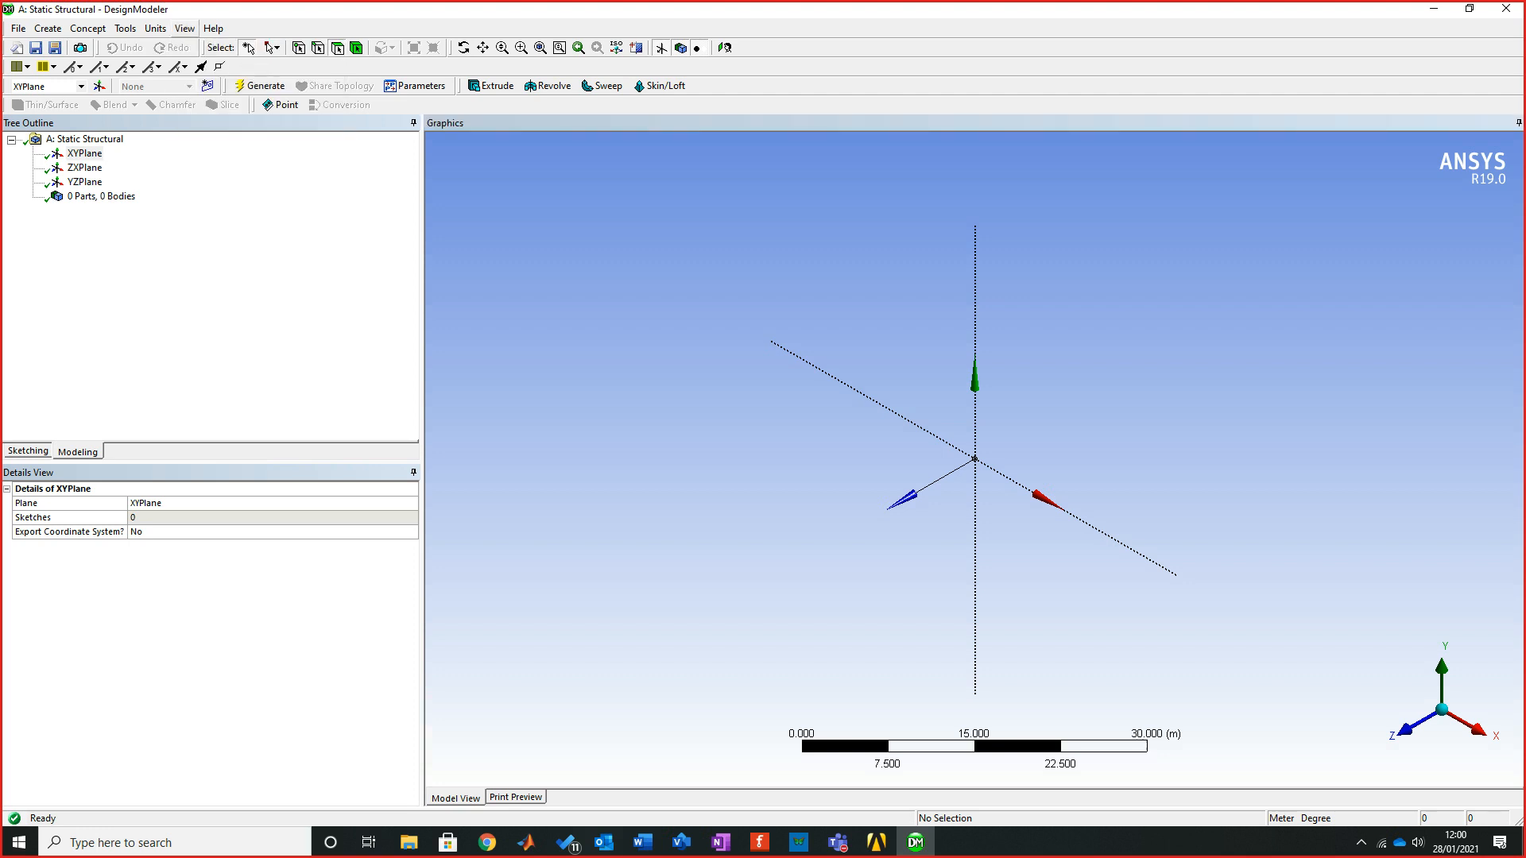
pyautogui.click(156, 27)
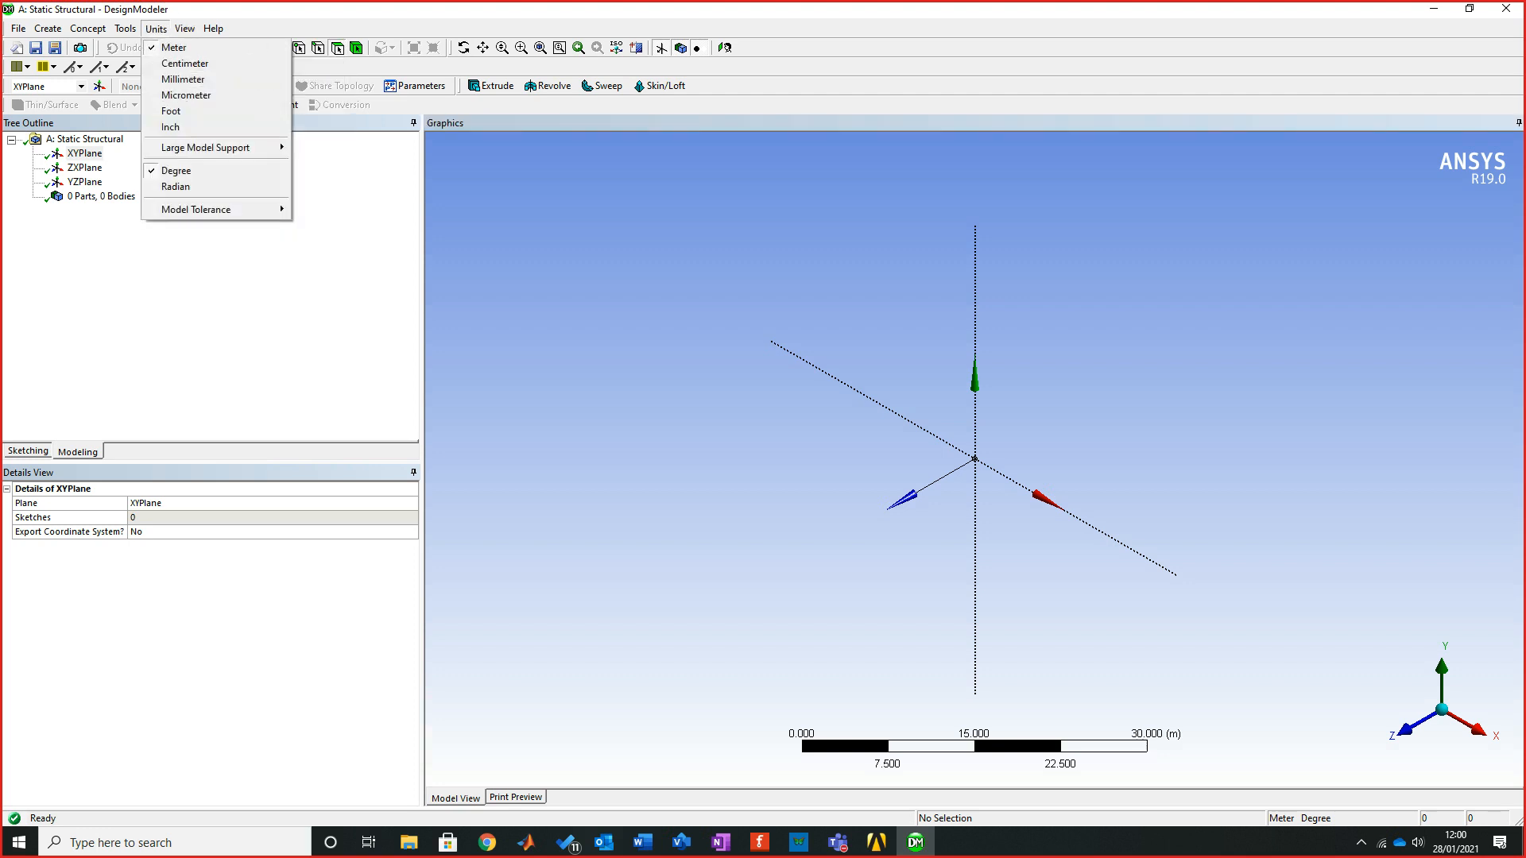
pyautogui.click(182, 78)
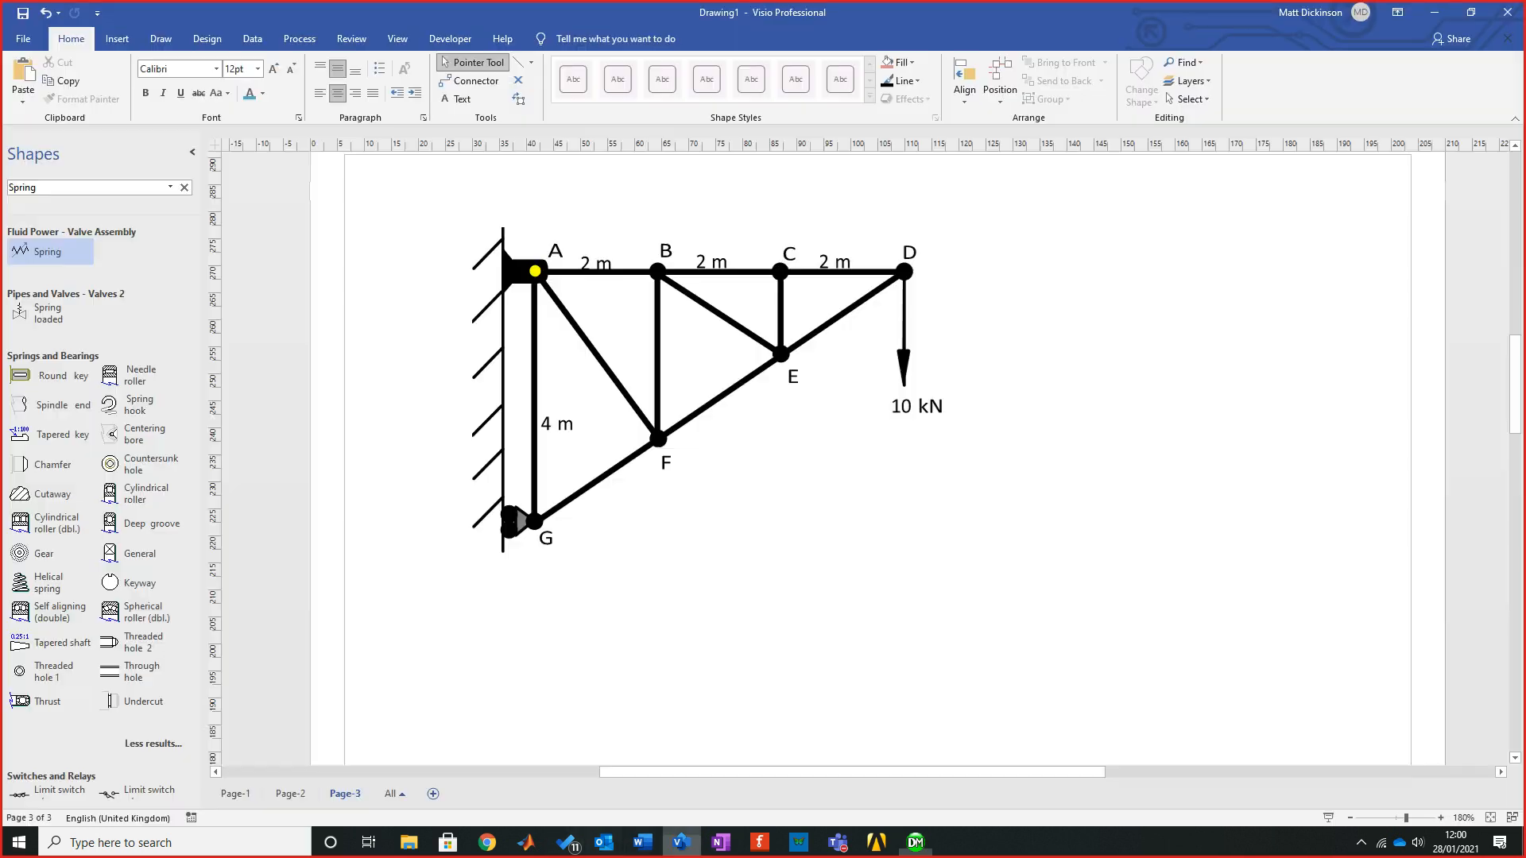
pyautogui.click(681, 842)
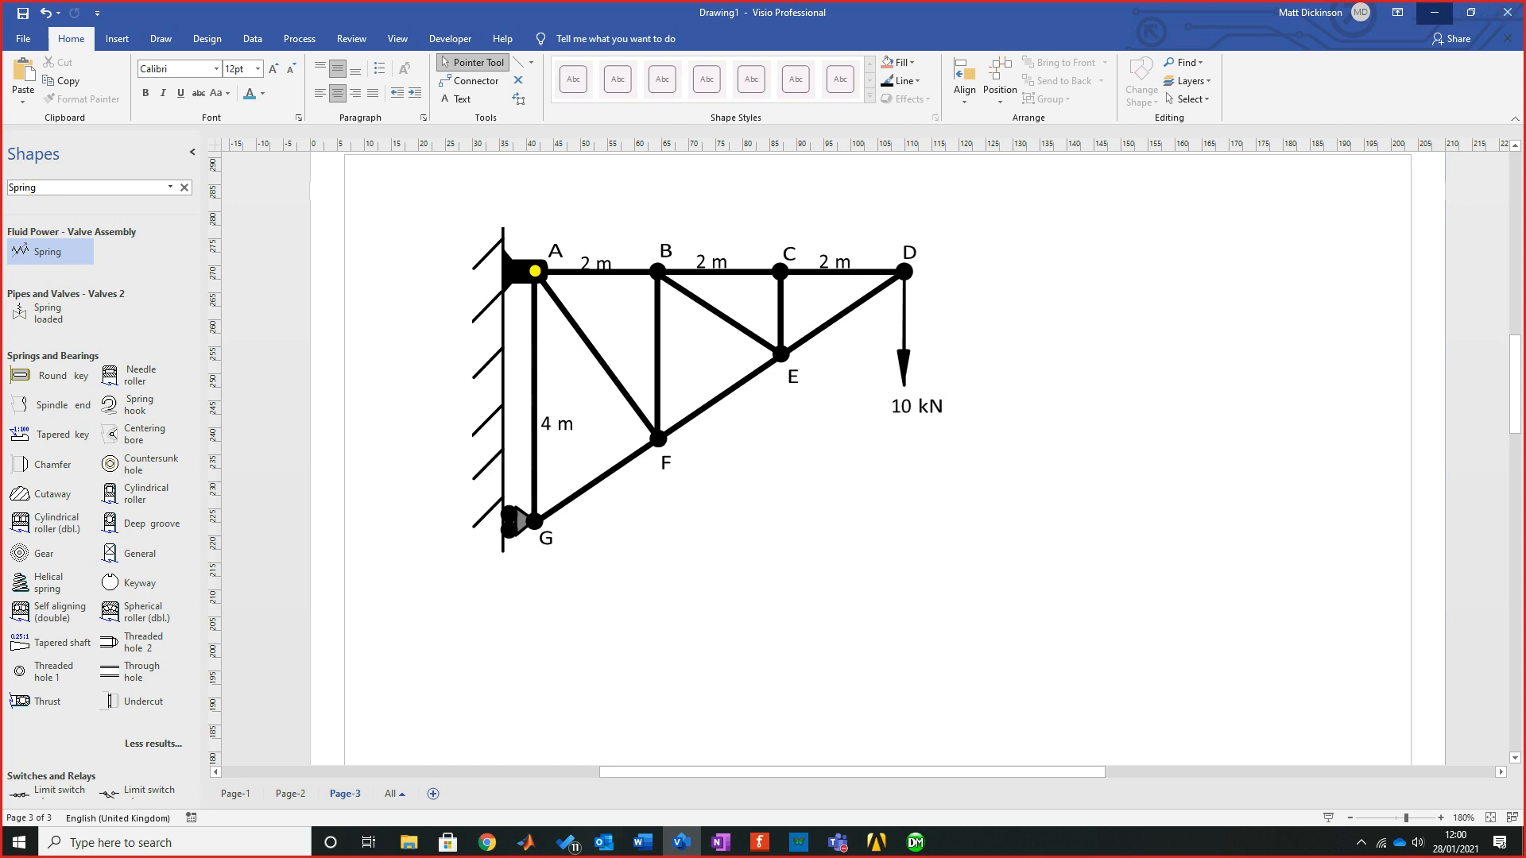
pyautogui.click(1433, 12)
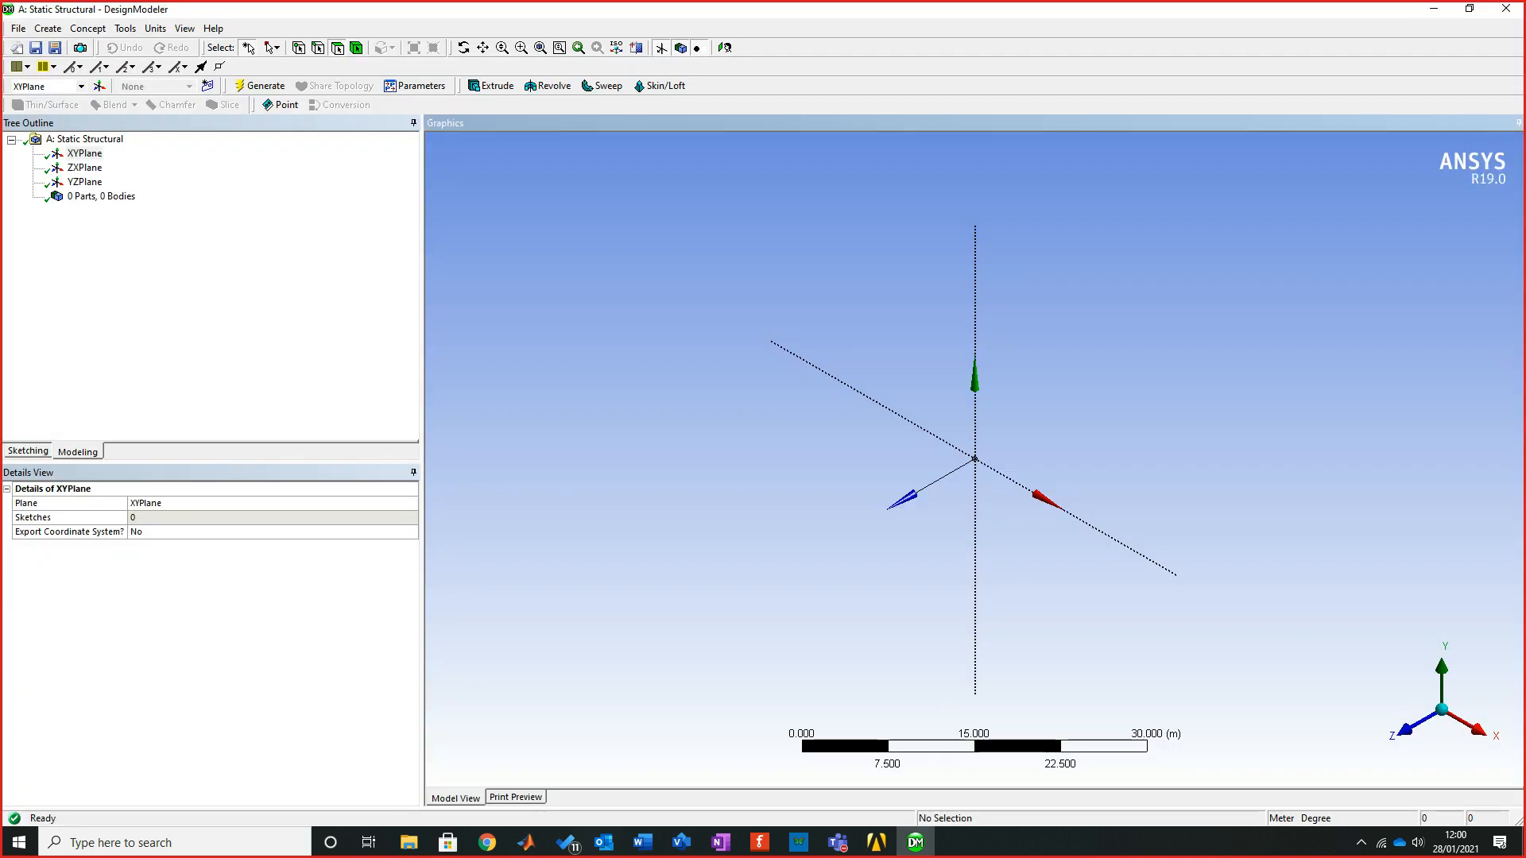
pyautogui.click(156, 28)
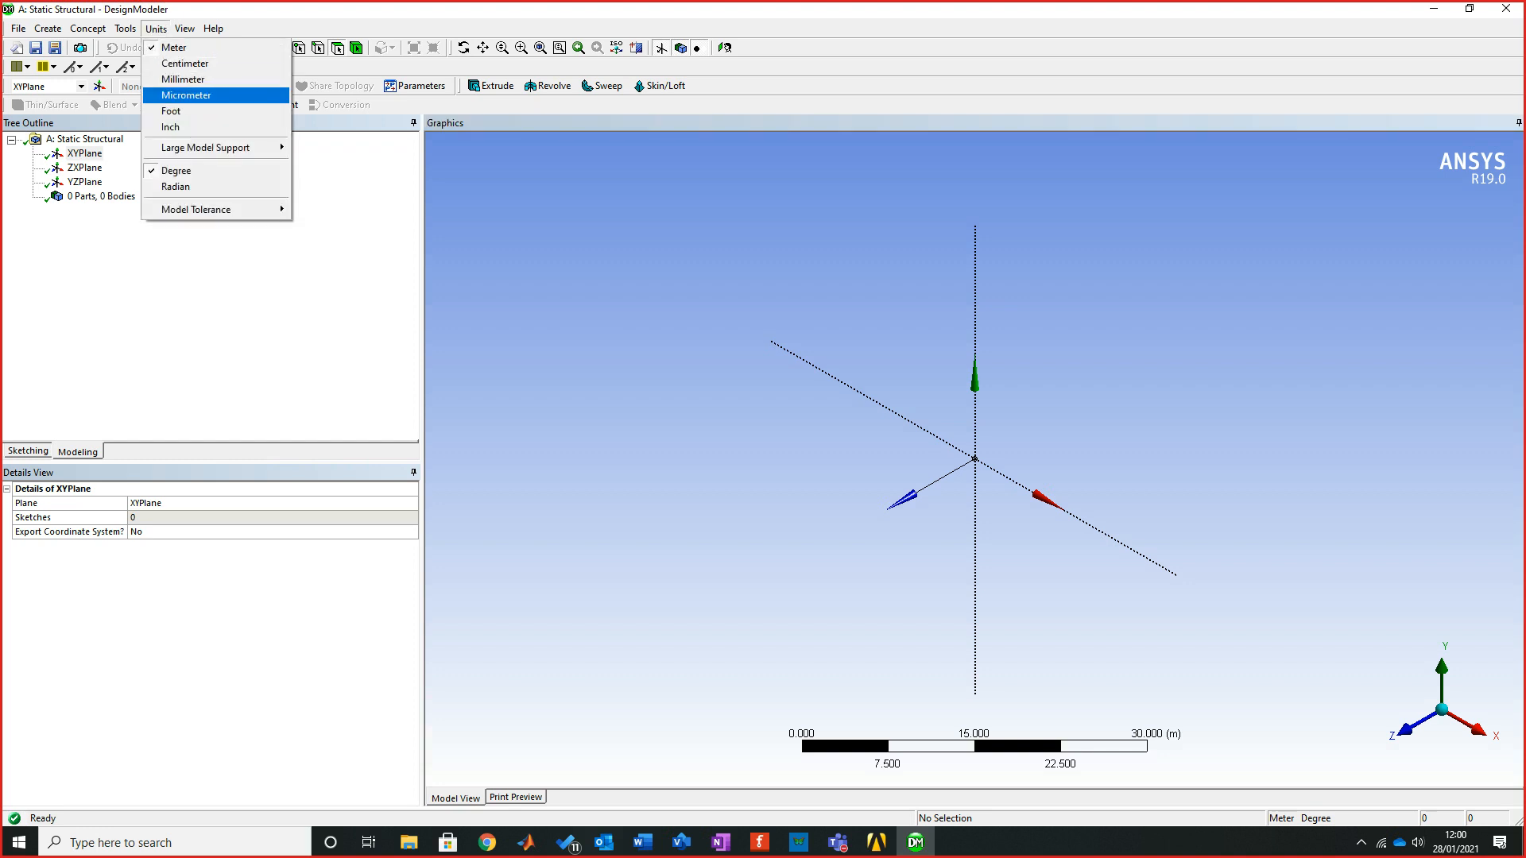
# Sketch a diagonal line on the XY plane from the origin up to the right, about 20 m across and 15.6 m high
pyautogui.click(84, 153)
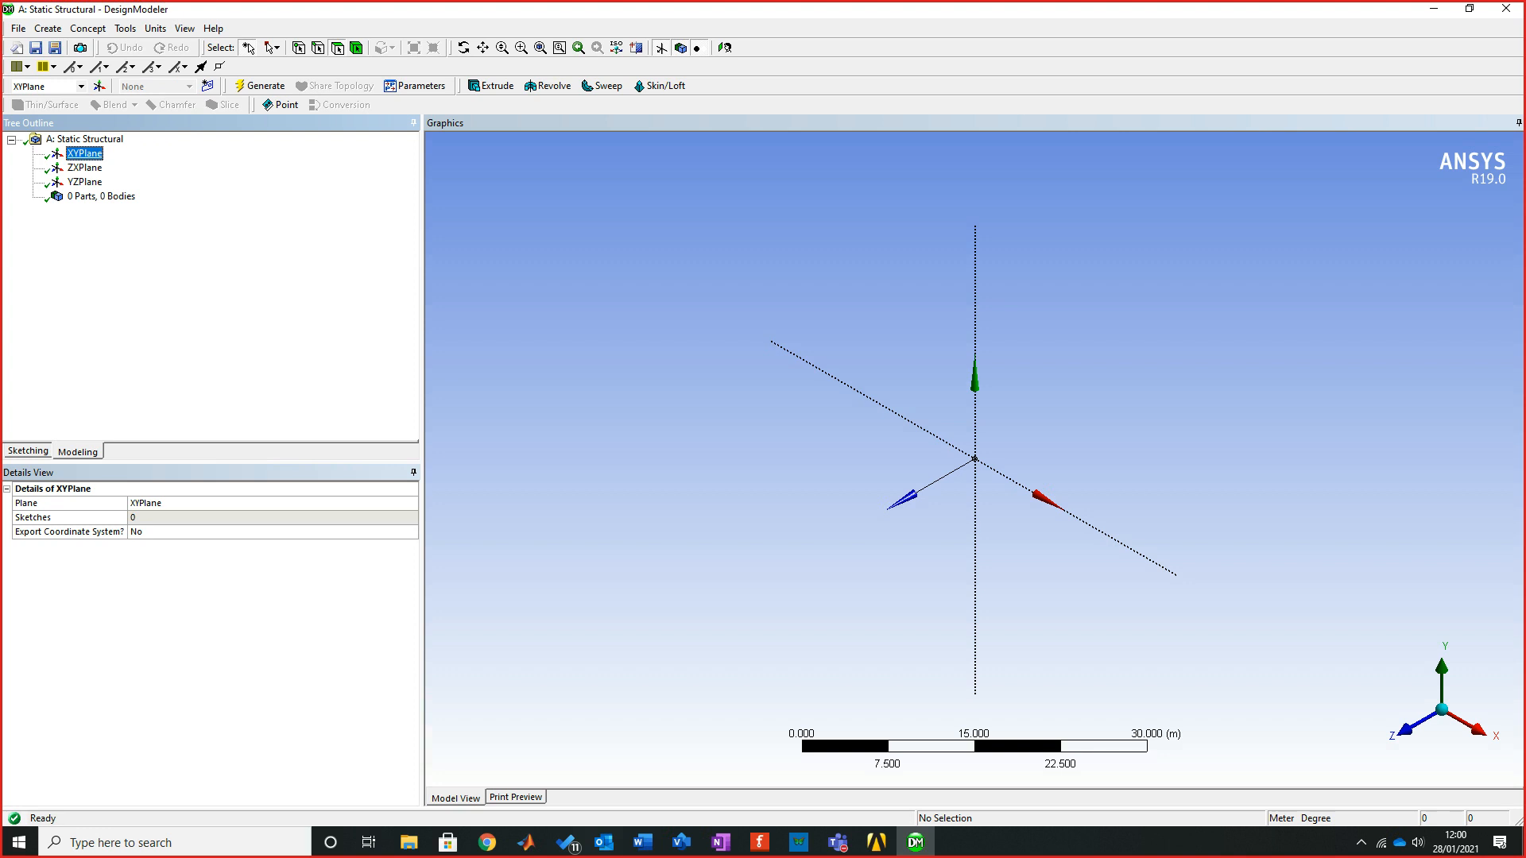
pyautogui.click(84, 154)
pyautogui.click(28, 450)
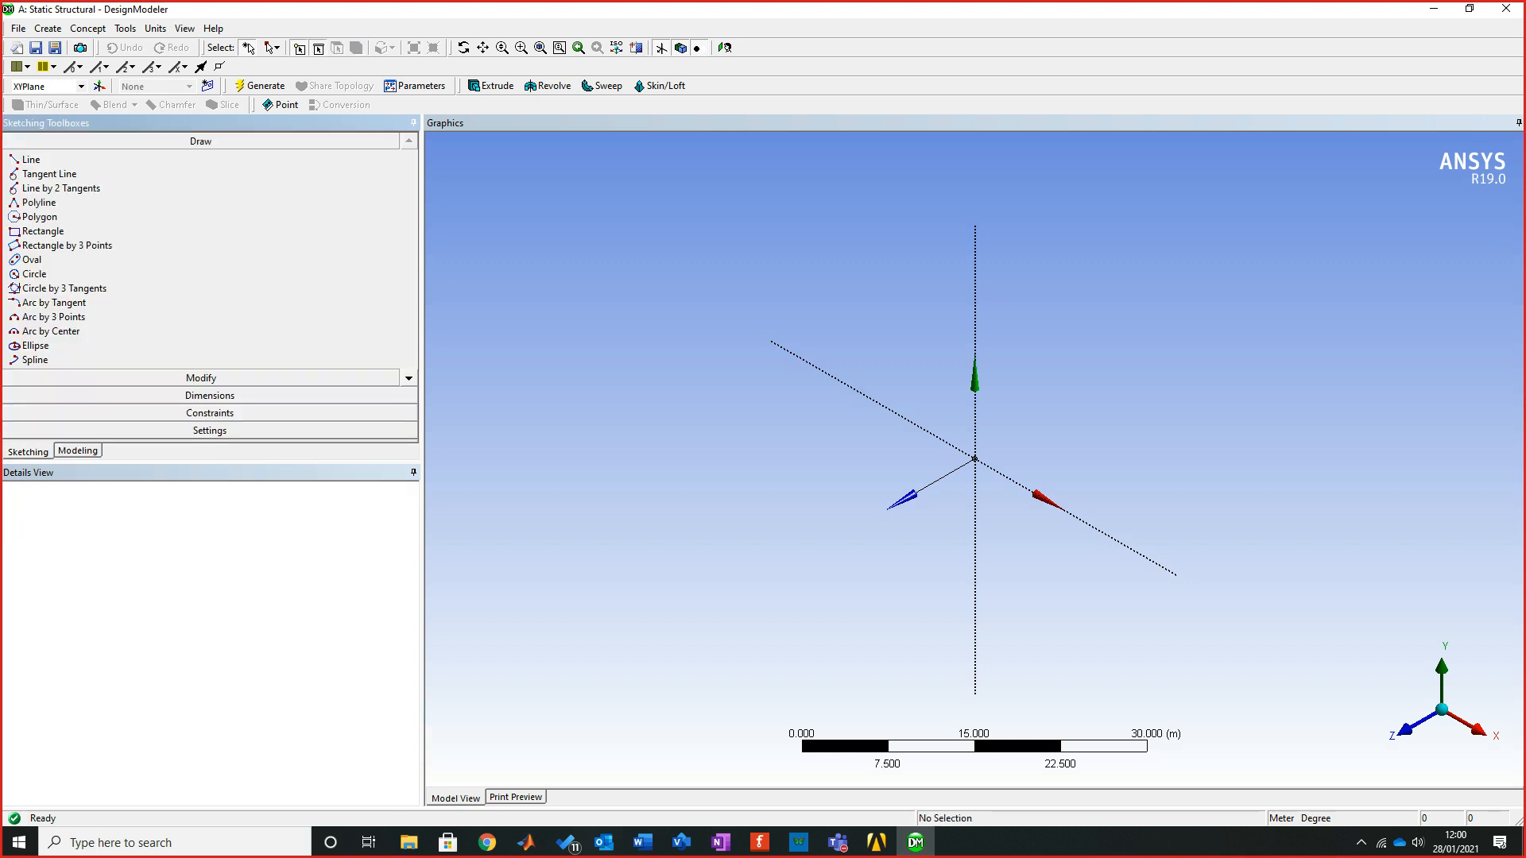
pyautogui.click(32, 159)
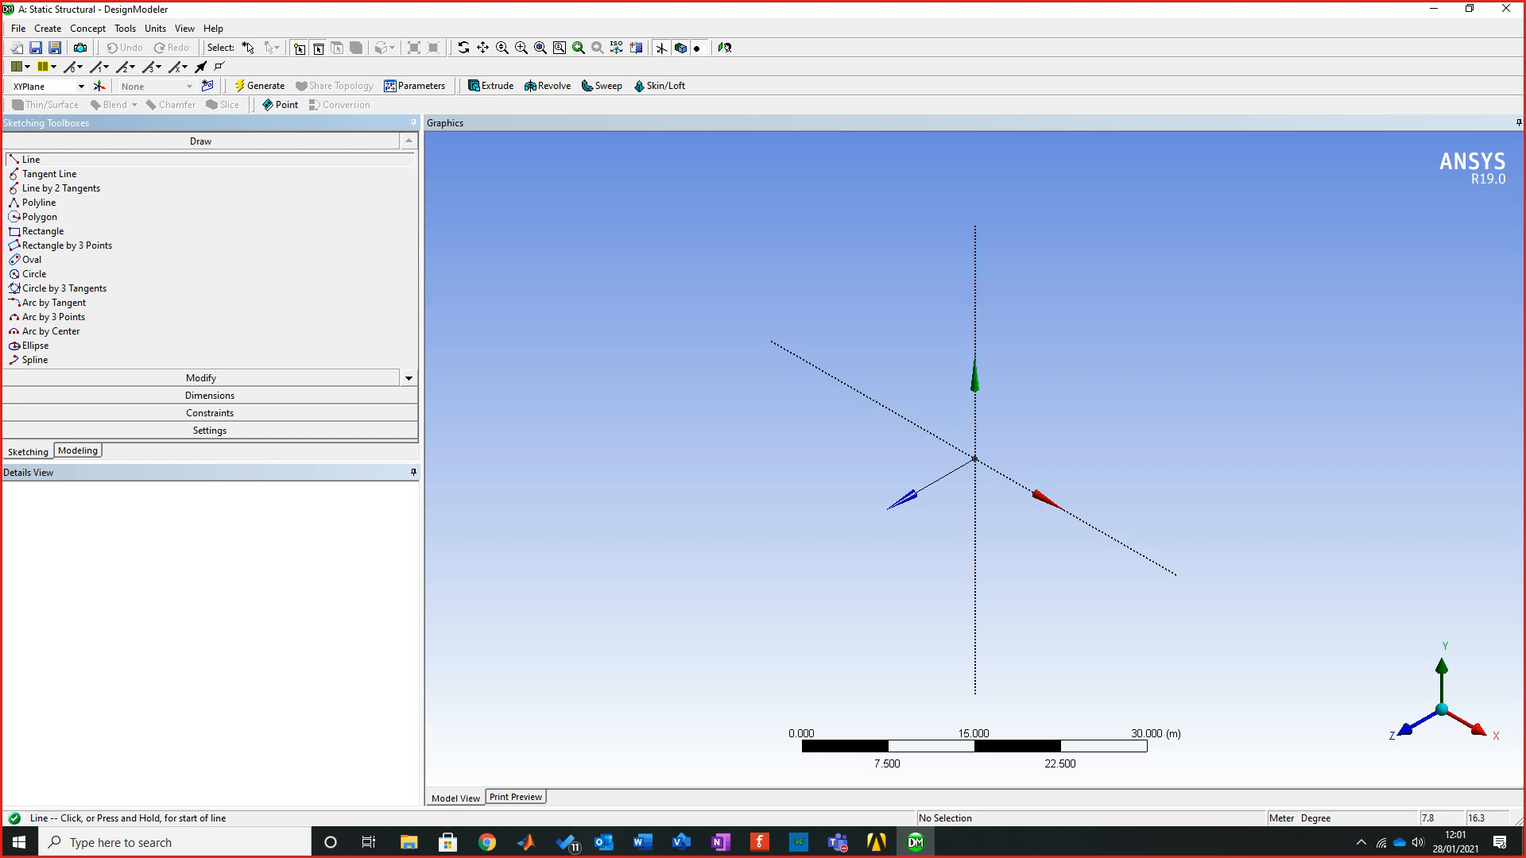
pyautogui.rightClick(1082, 325)
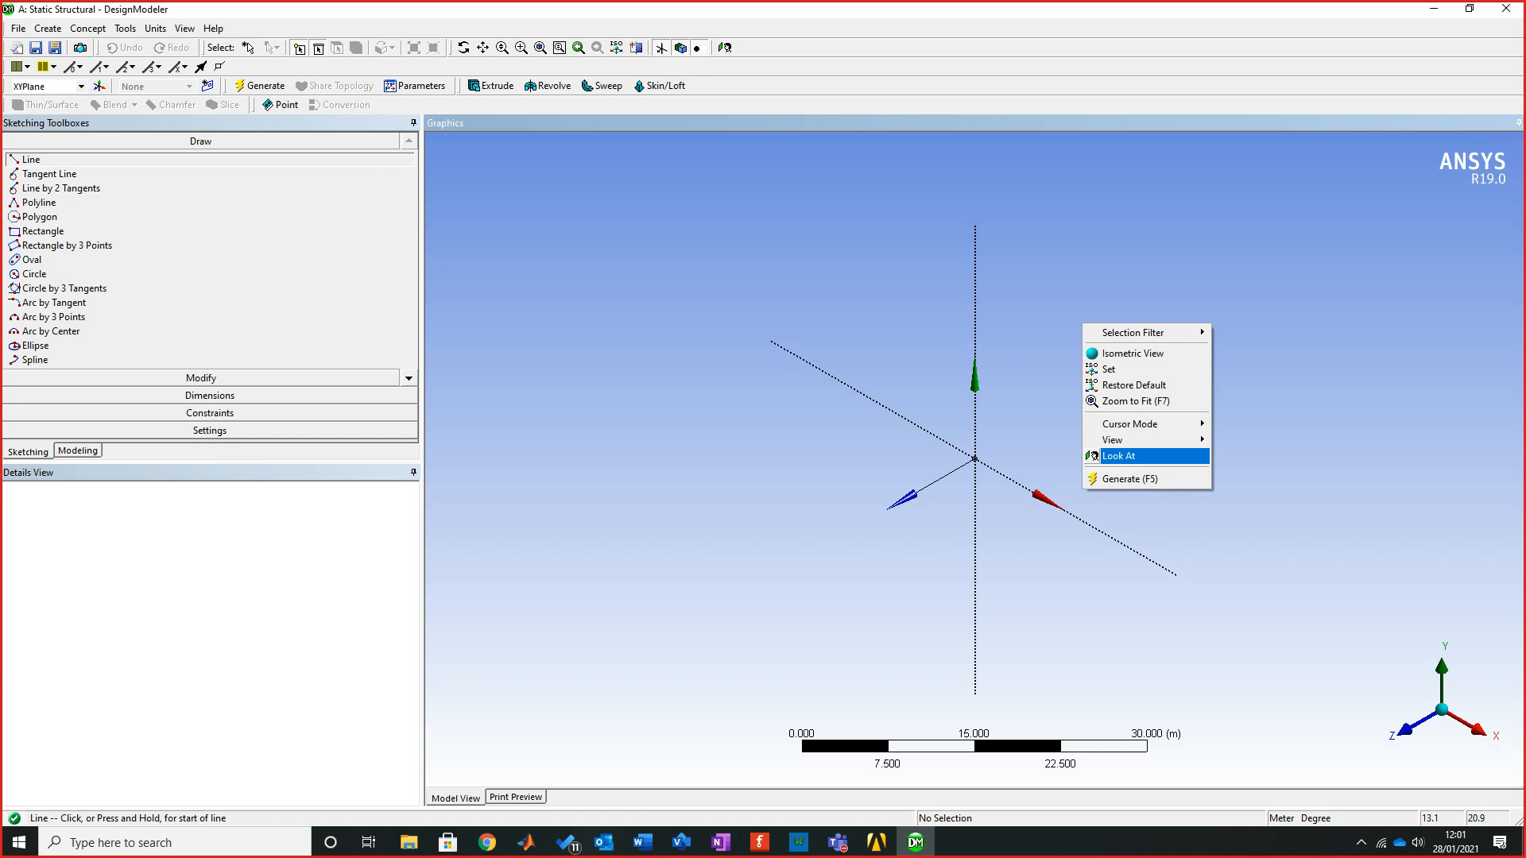
pyautogui.click(1129, 455)
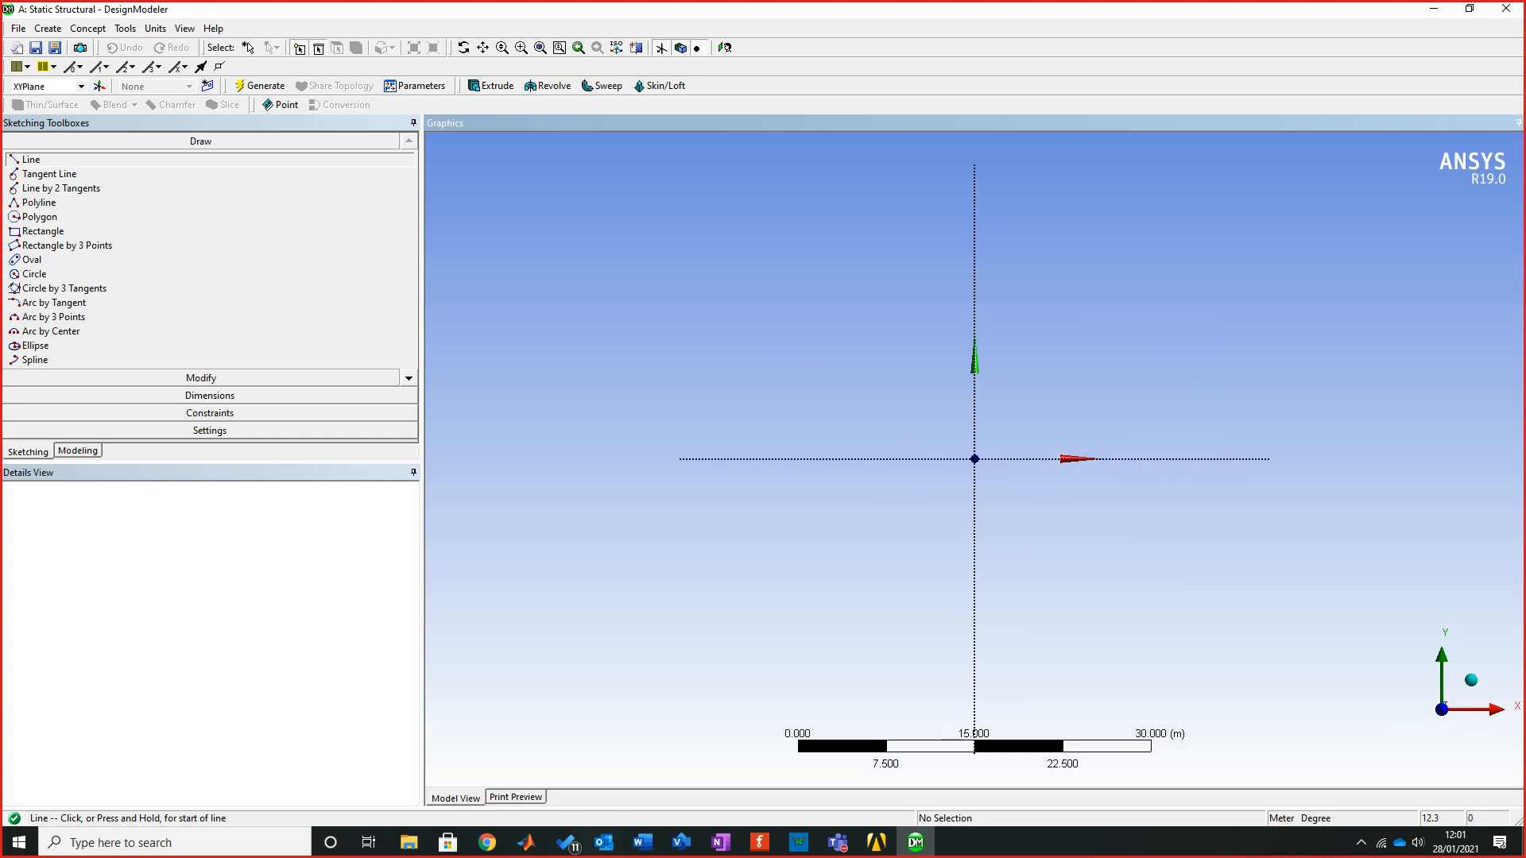
pyautogui.scroll(2, 987, 434)
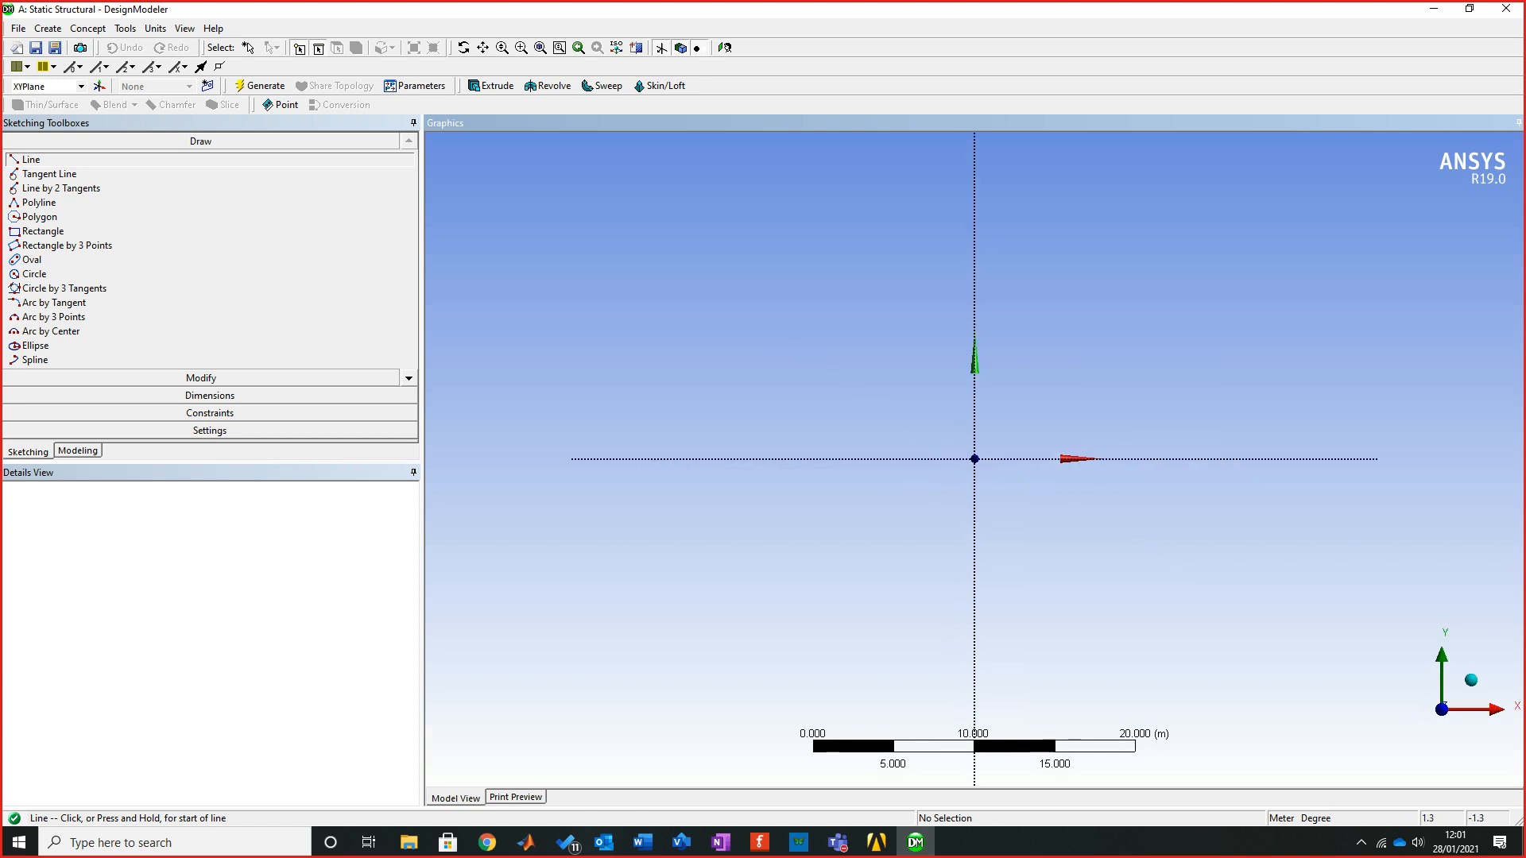
pyautogui.scroll(-1, 1017, 412)
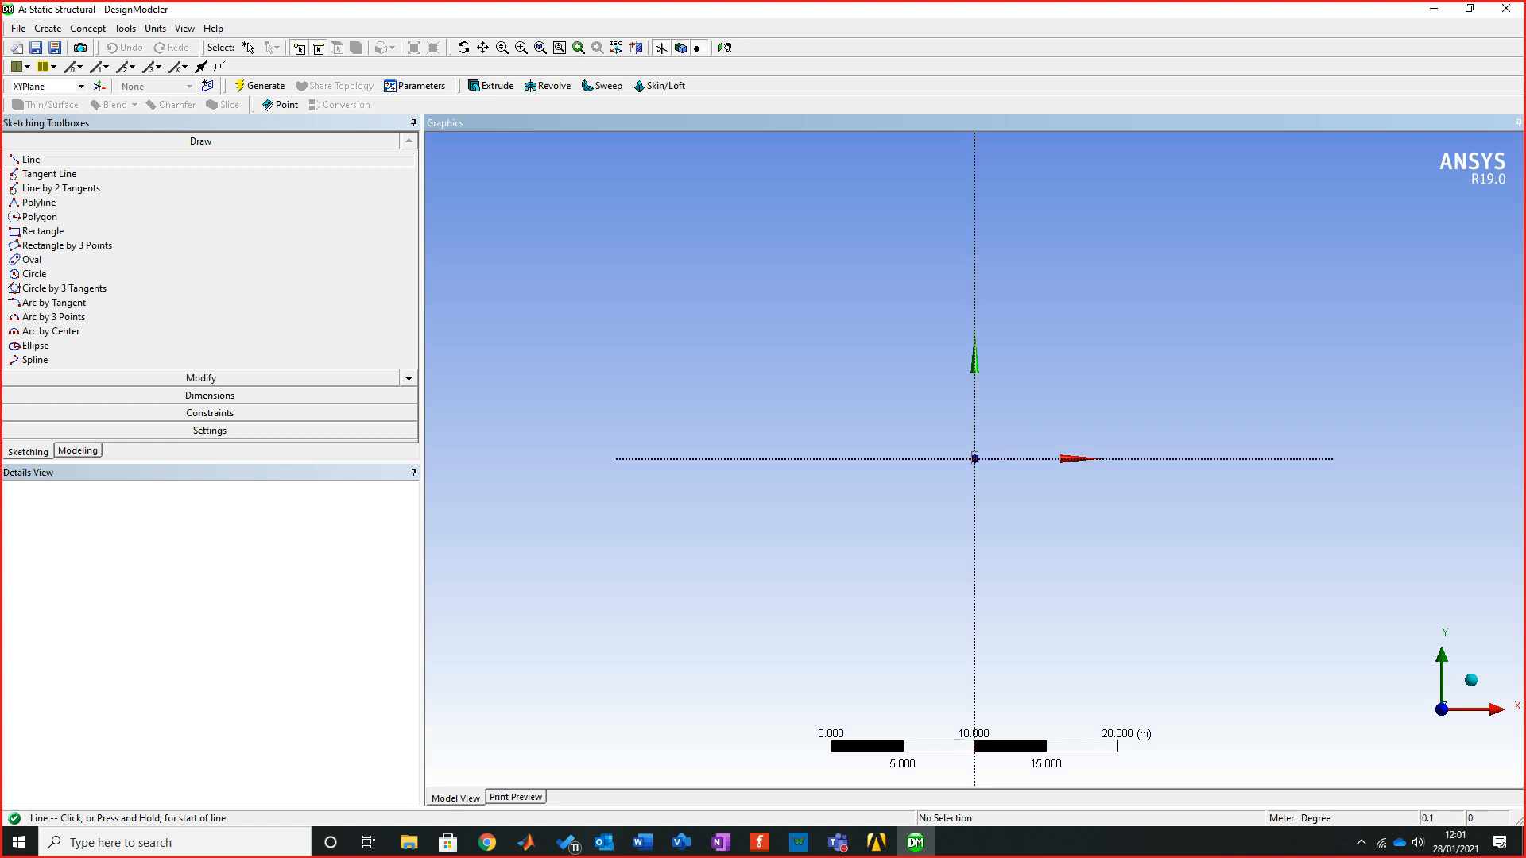
pyautogui.click(974, 458)
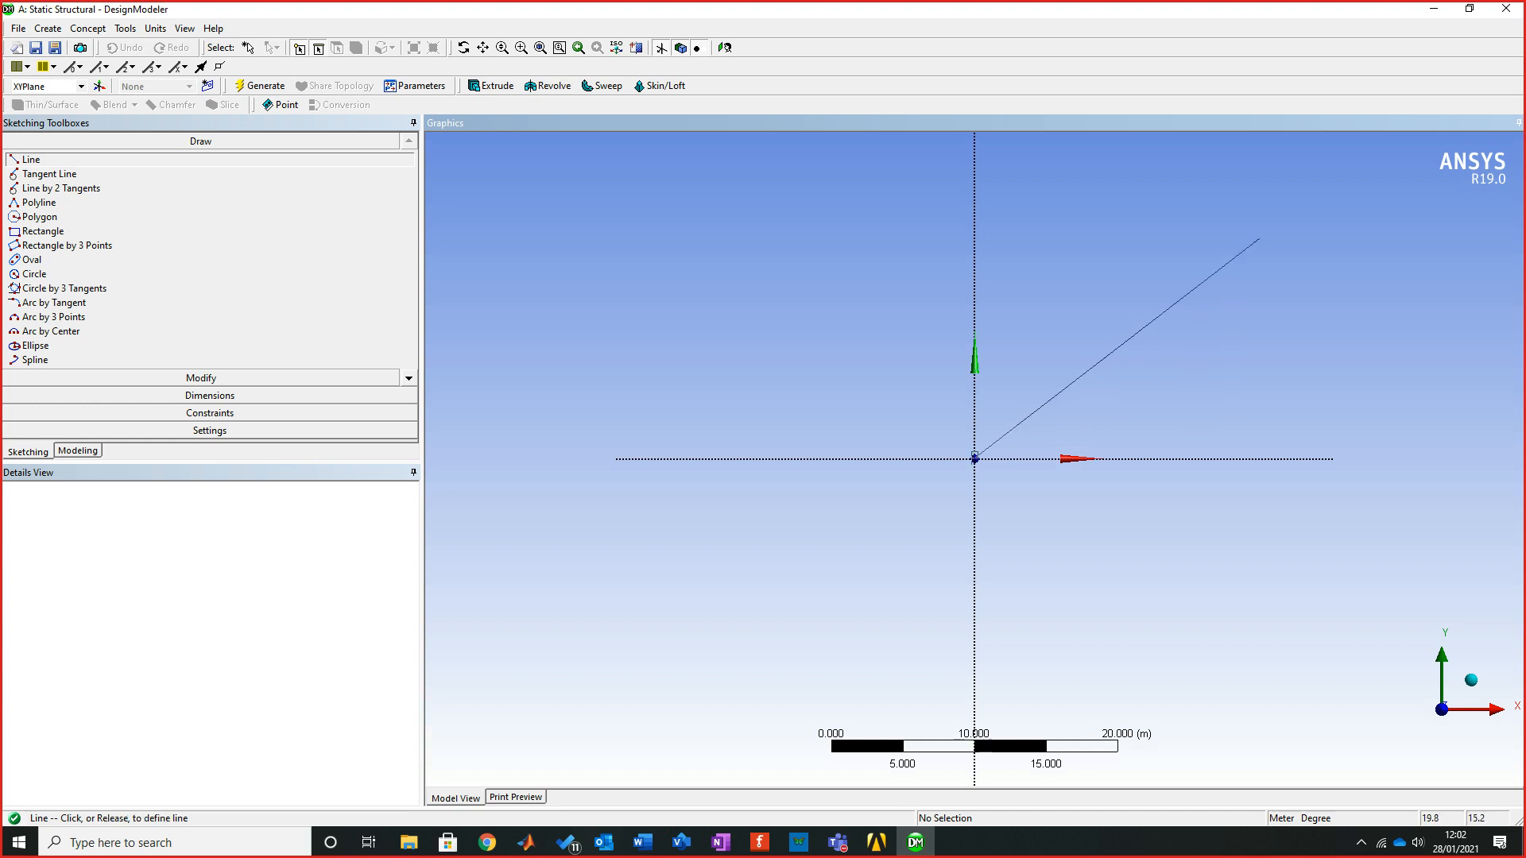
pyautogui.click(1265, 236)
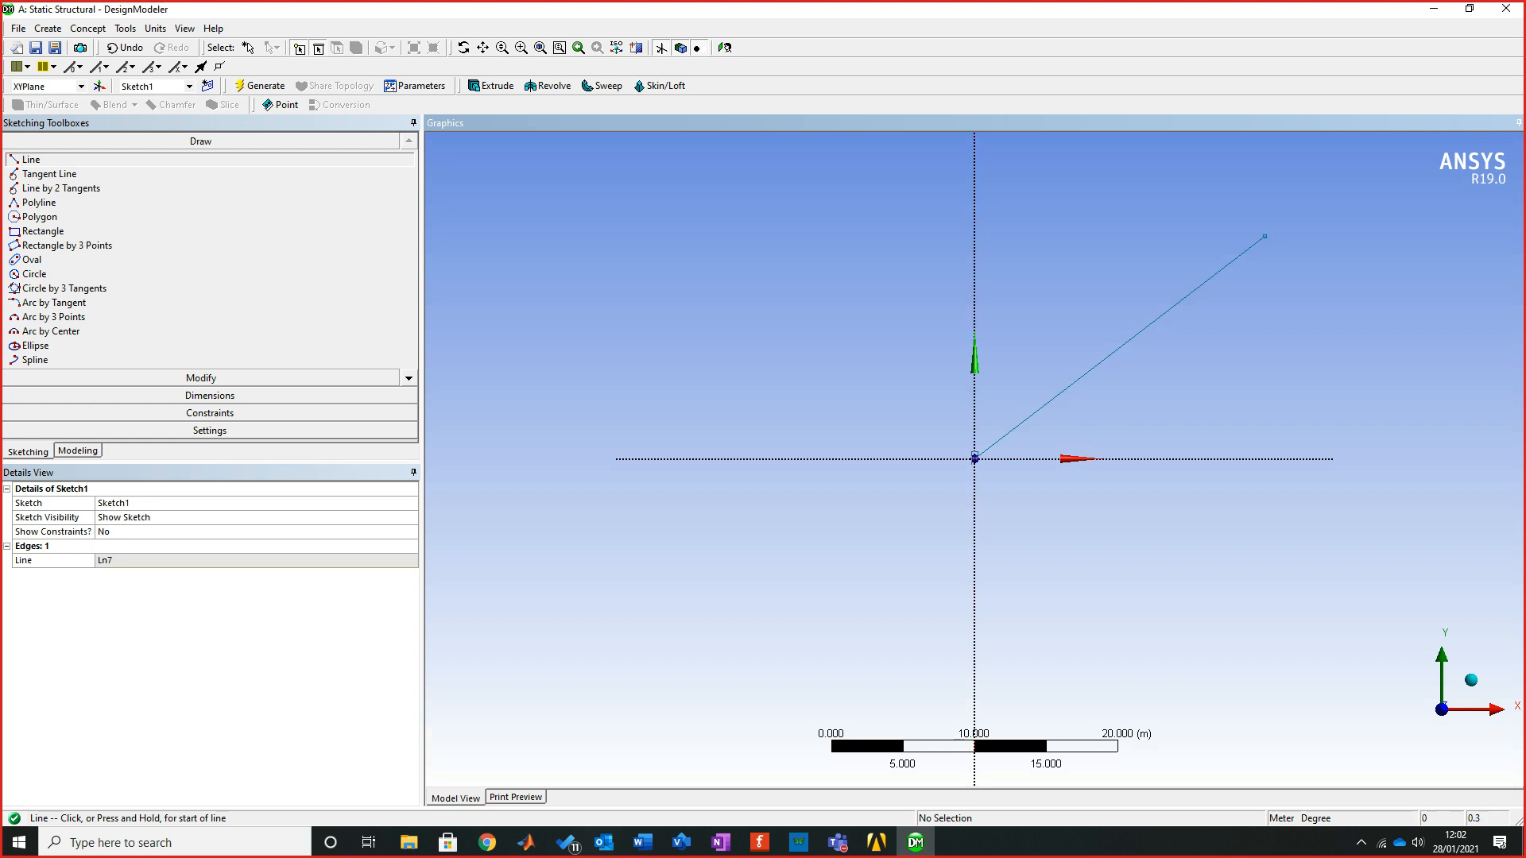
# Close the triangle with a horizontal line from the diagonal's upper end to the Y axis and a vertical line down to the origin
pyautogui.click(1264, 234)
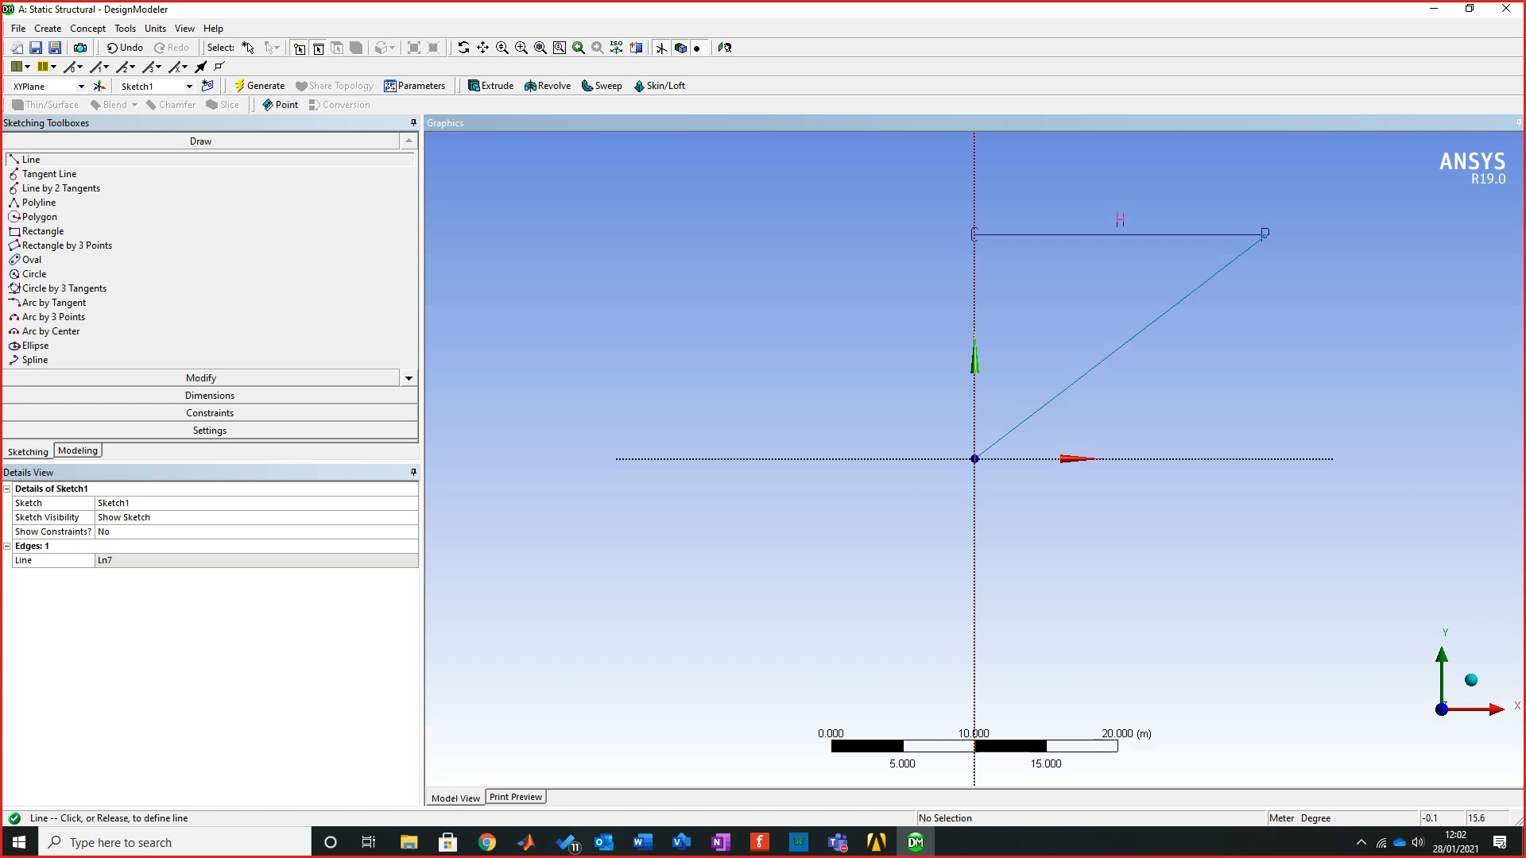
pyautogui.click(1264, 233)
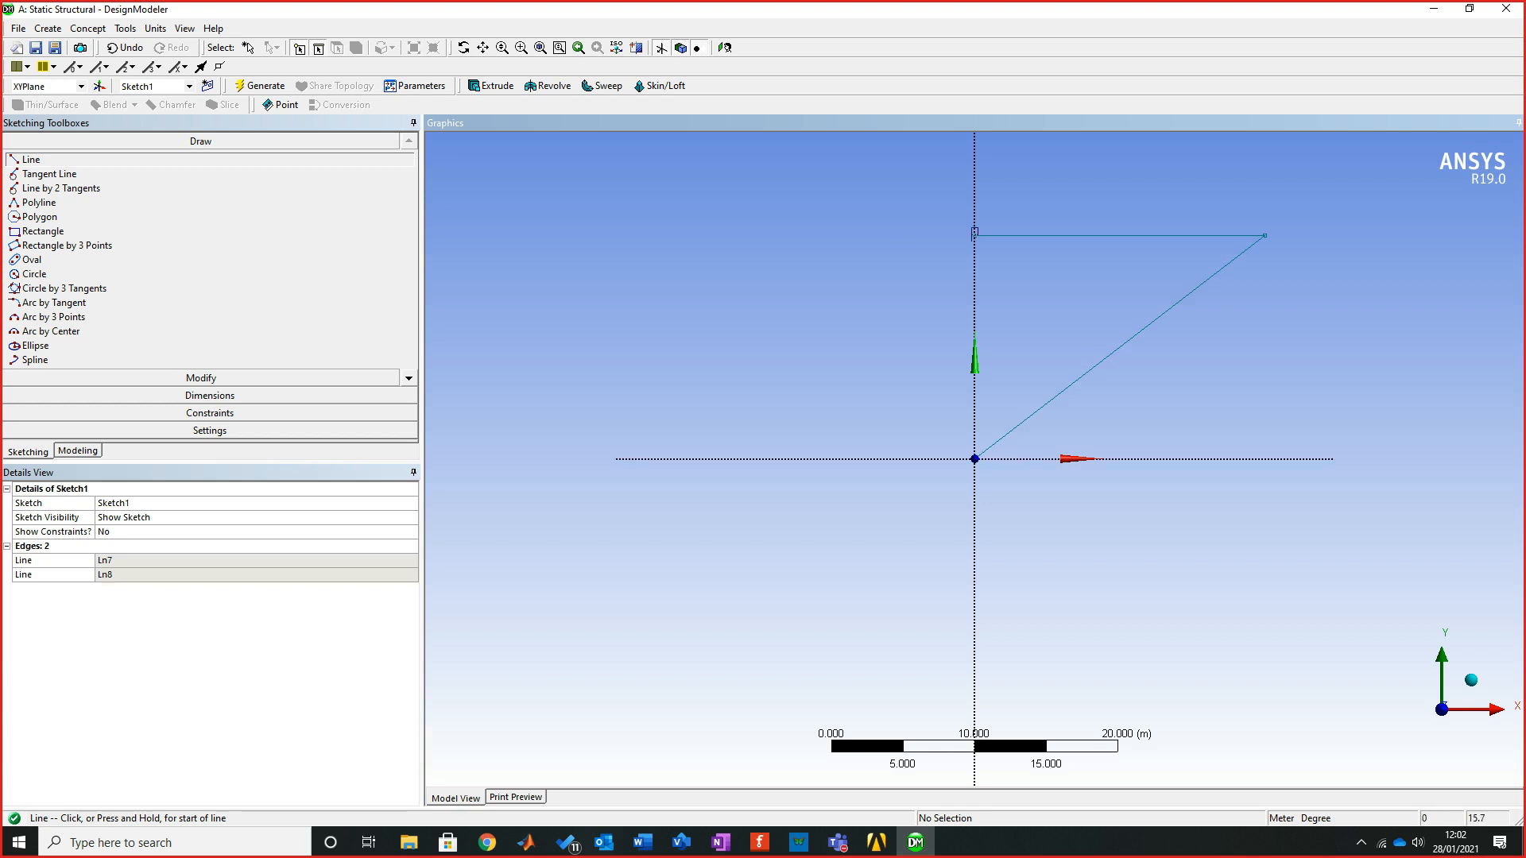
pyautogui.click(975, 233)
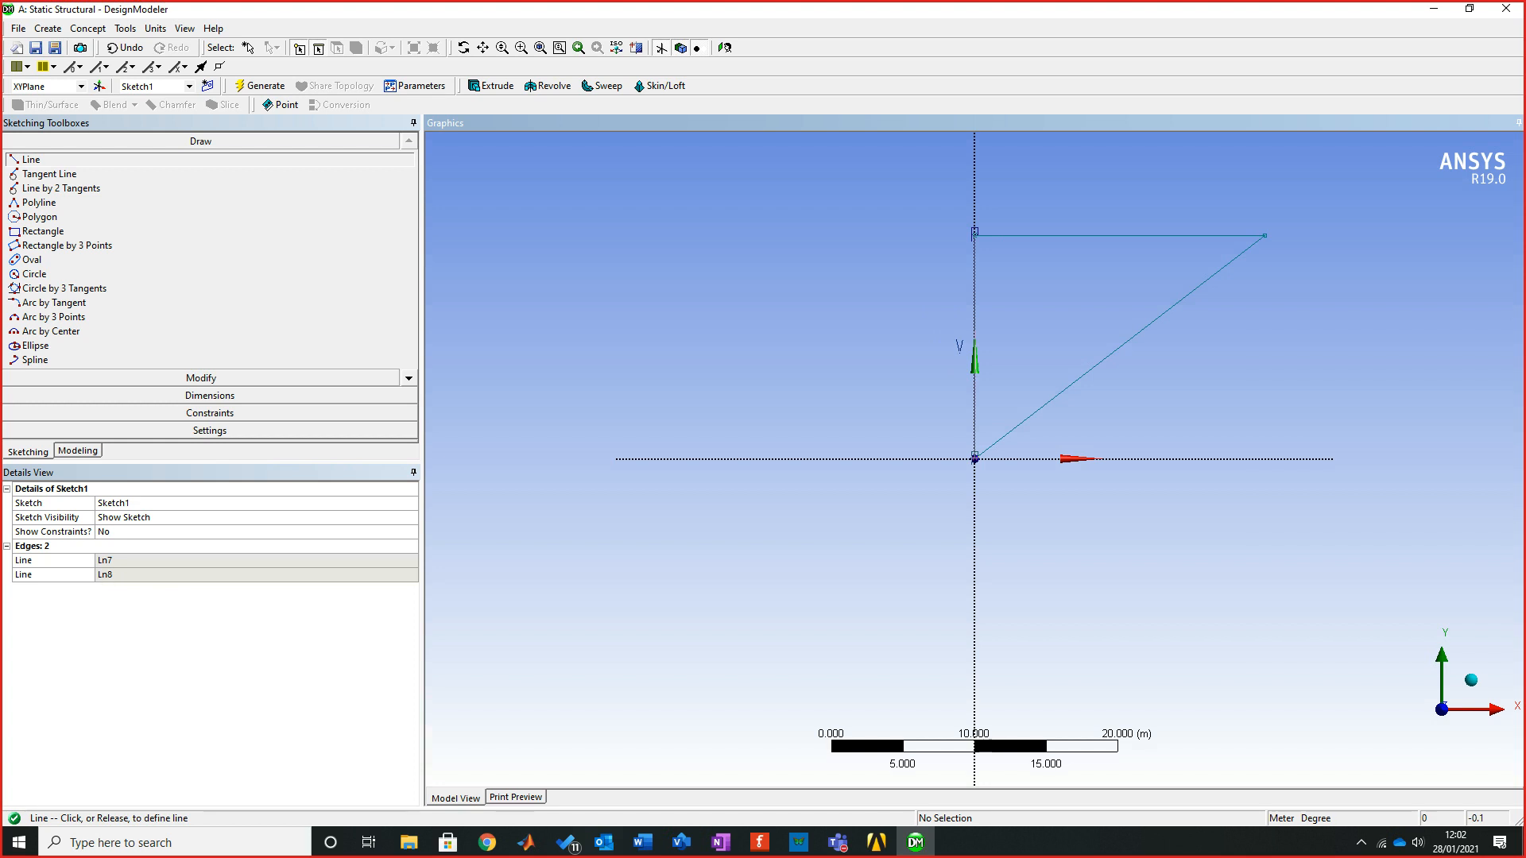
pyautogui.click(974, 458)
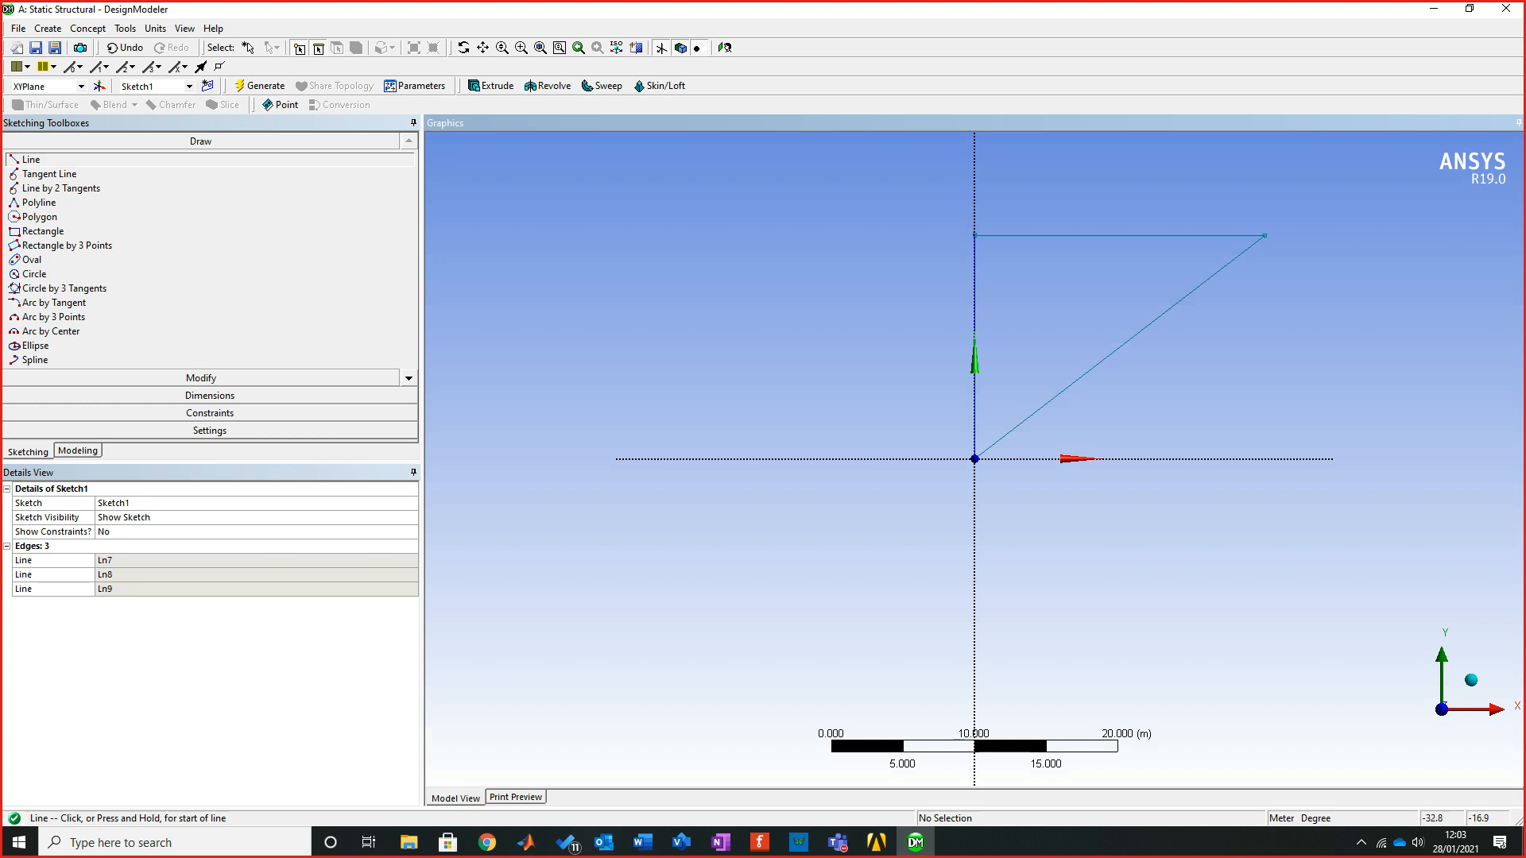
# Check the truss drawing in Visio, return to DesignModeler, and dimension the triangle's vertical side and upper horizontal side
pyautogui.click(681, 842)
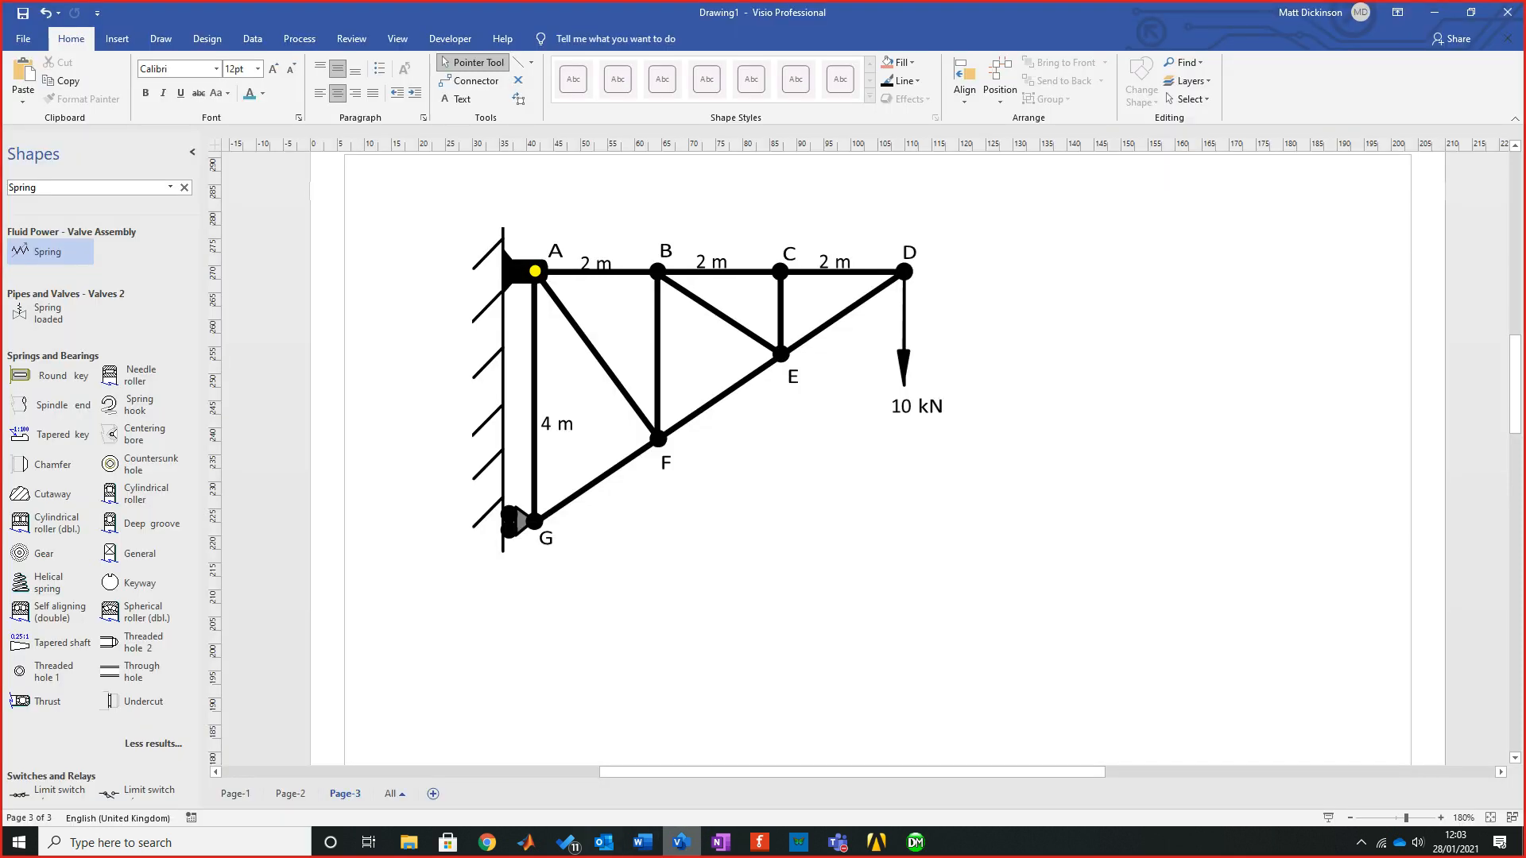
pyautogui.click(681, 843)
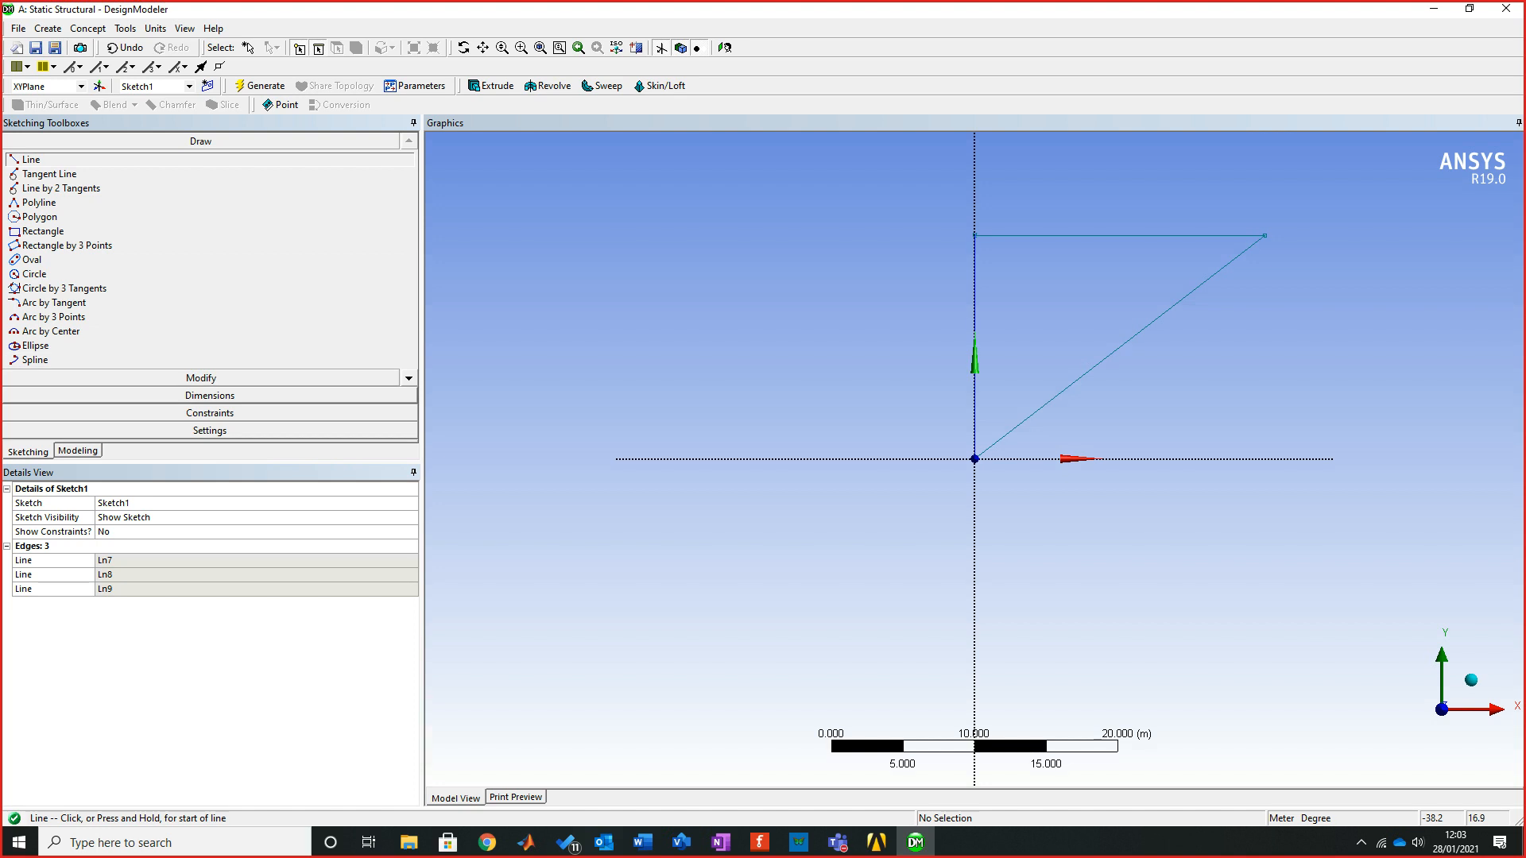
pyautogui.click(210, 395)
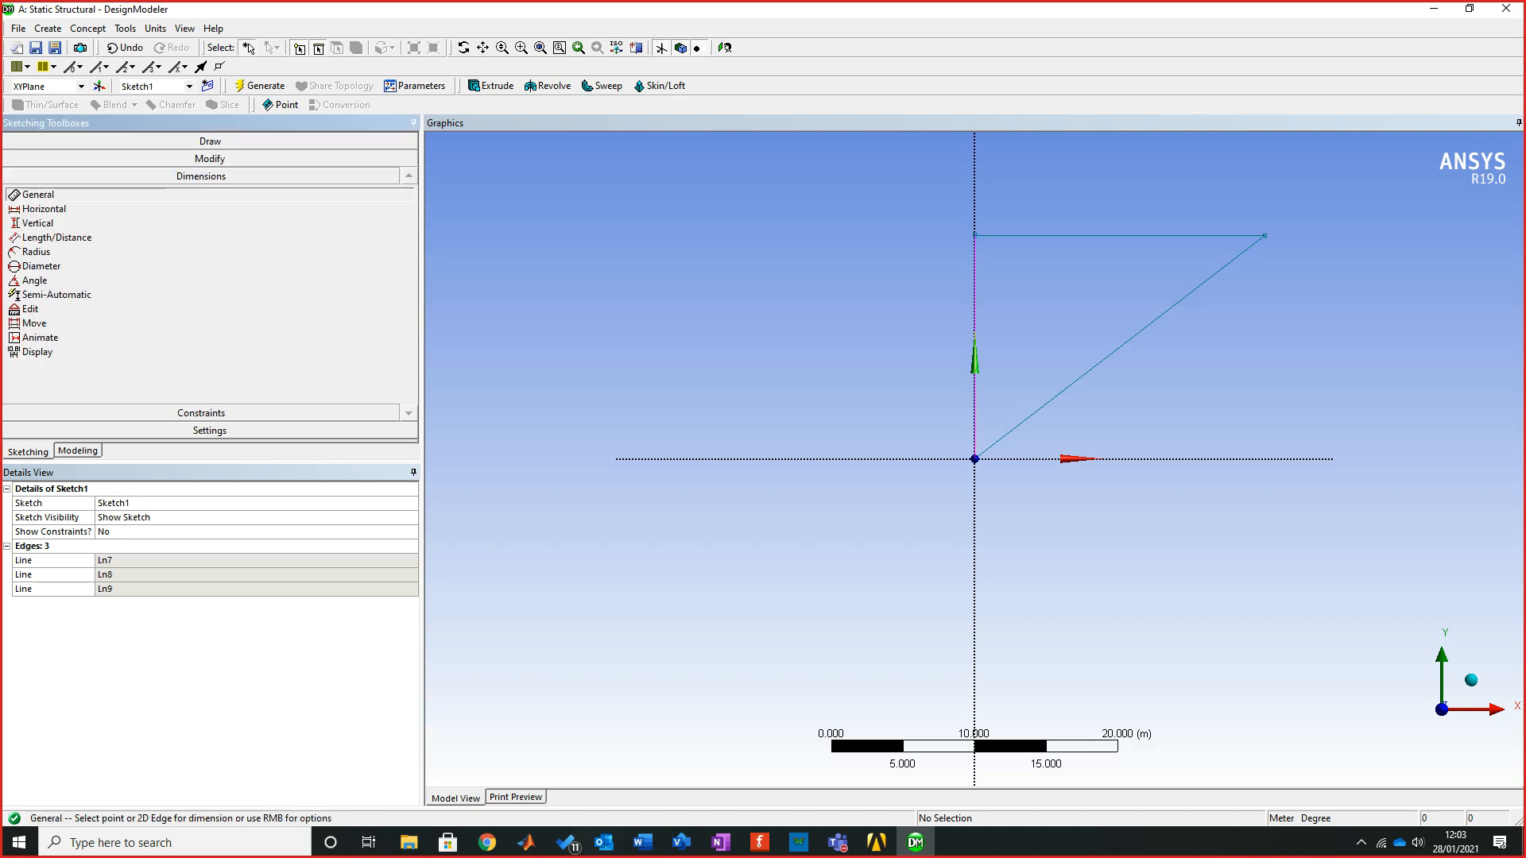
pyautogui.click(975, 373)
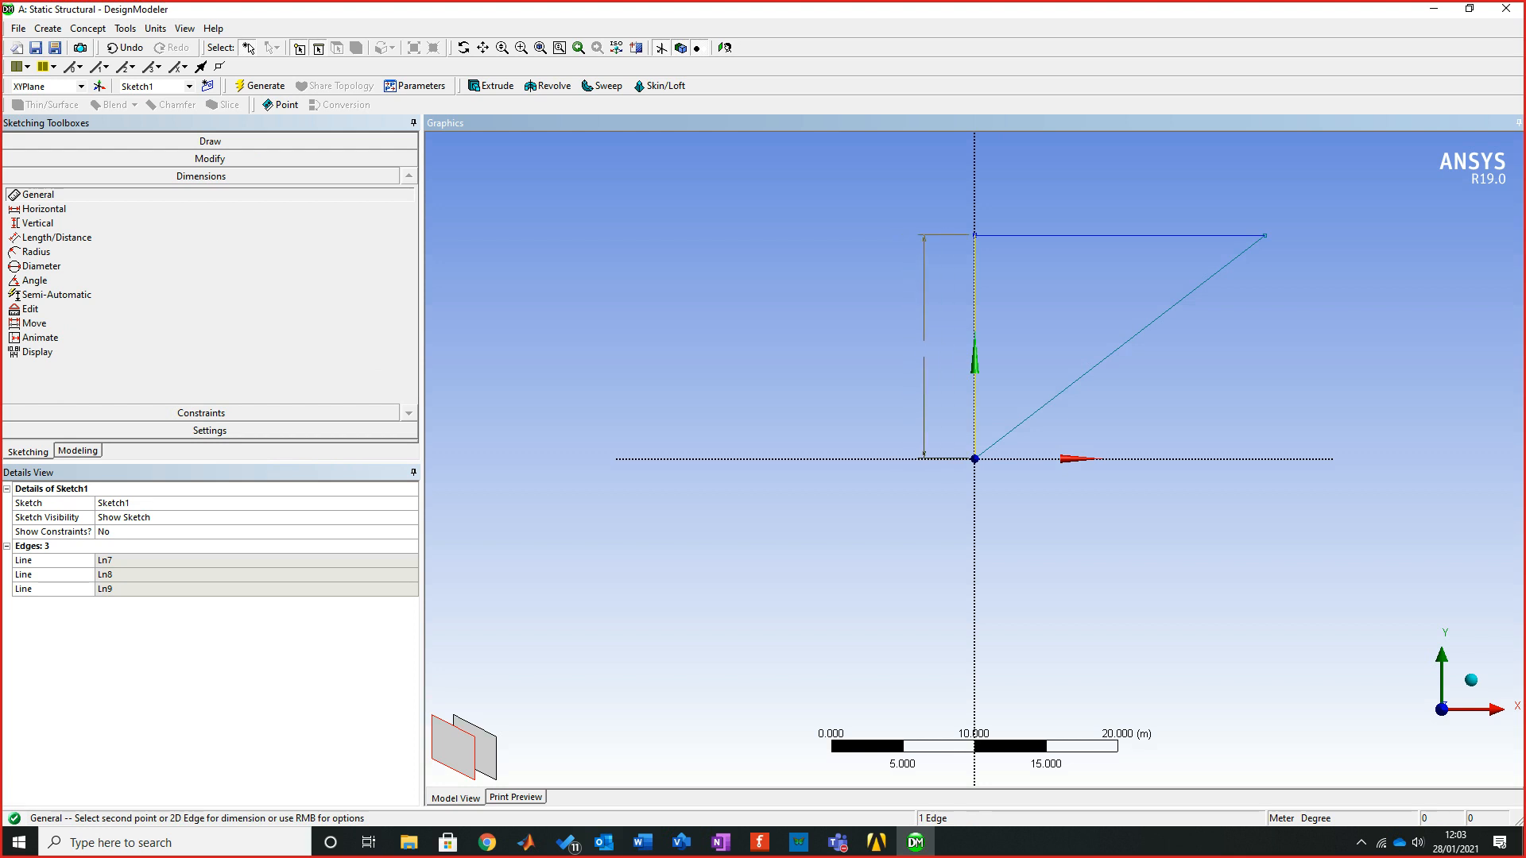
pyautogui.click(923, 349)
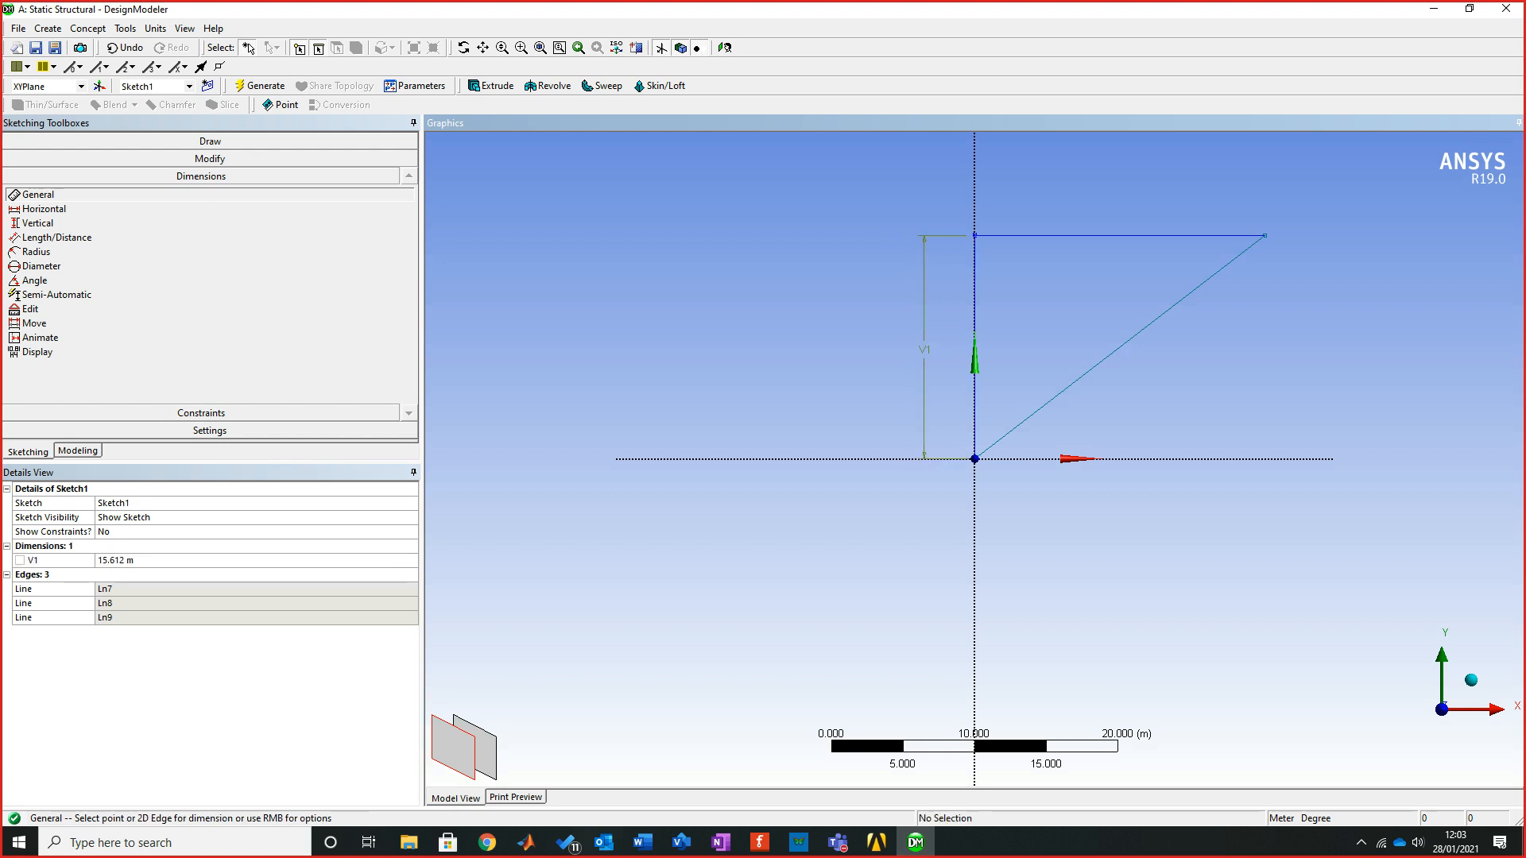
pyautogui.click(1108, 235)
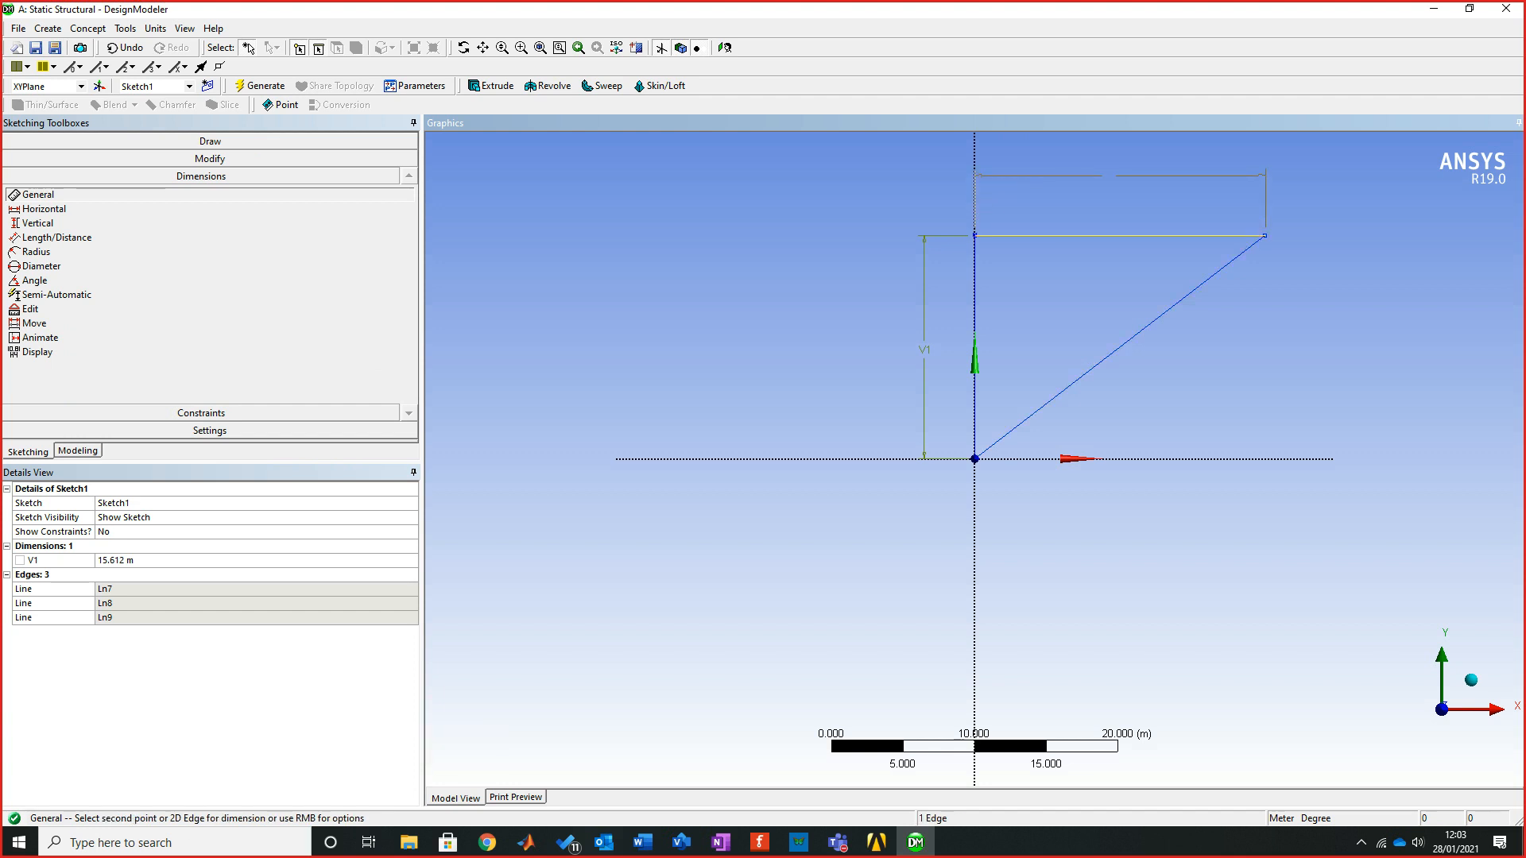
pyautogui.click(1109, 176)
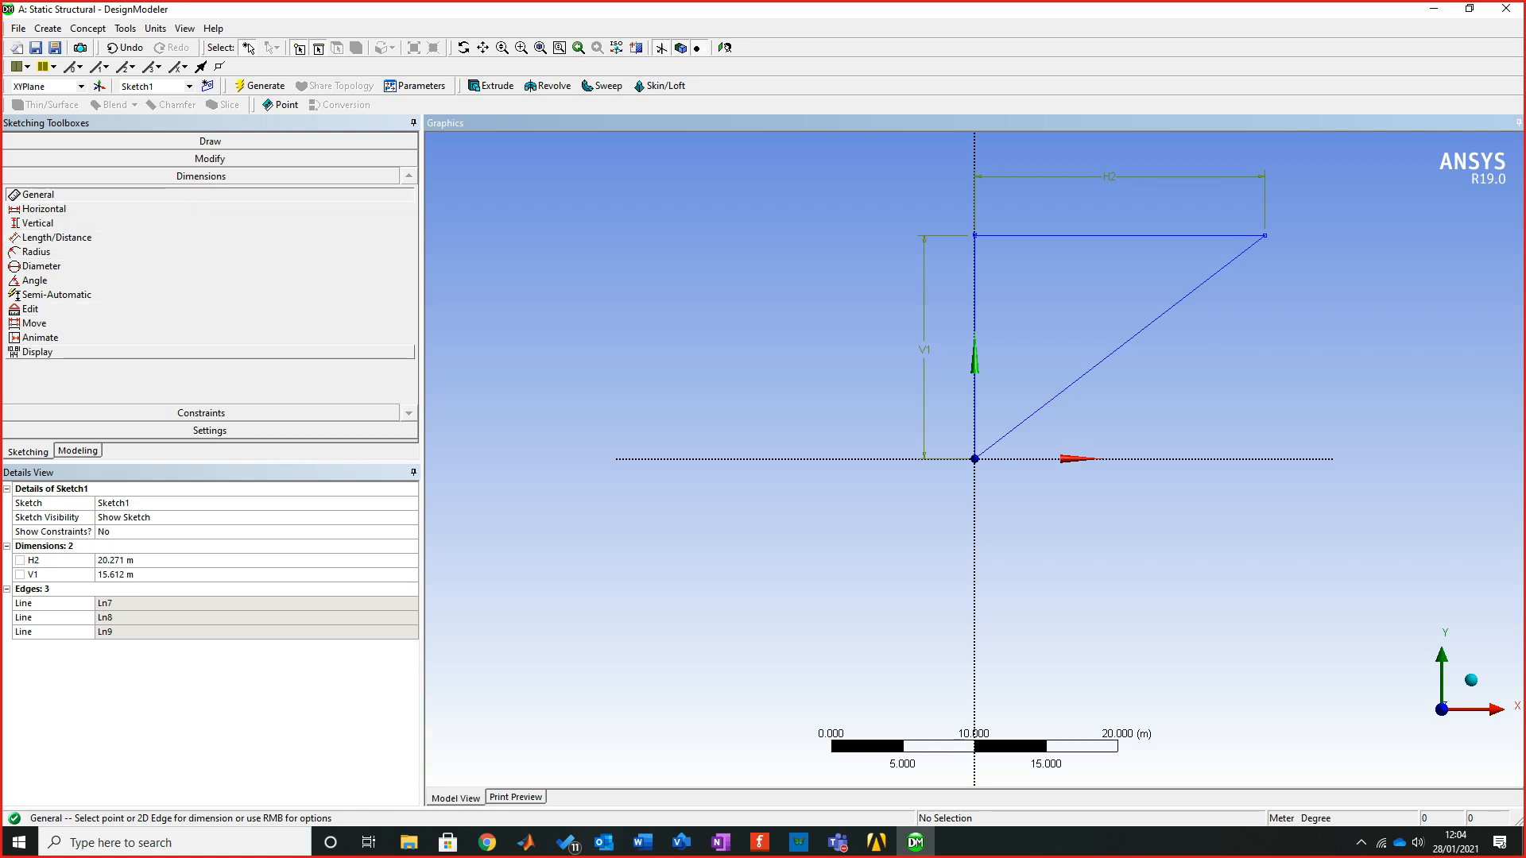
# Set the sketch dimensions to display their values instead of their names
pyautogui.click(37, 351)
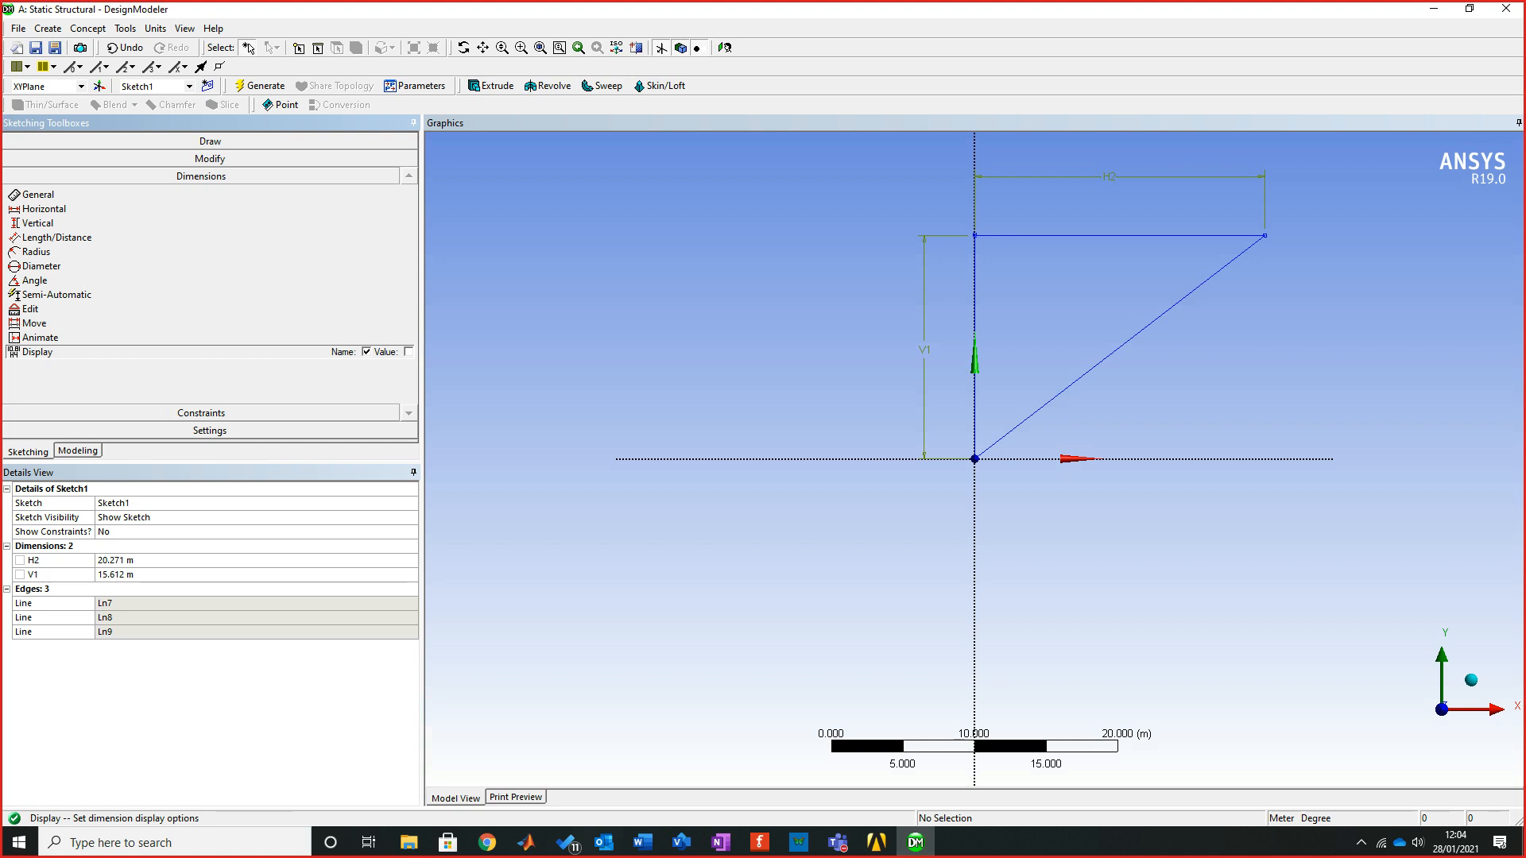
pyautogui.click(366, 351)
pyautogui.click(366, 351)
pyautogui.click(365, 351)
# Set the length of the triangle's vertical side to 4 m
pyautogui.click(135, 559)
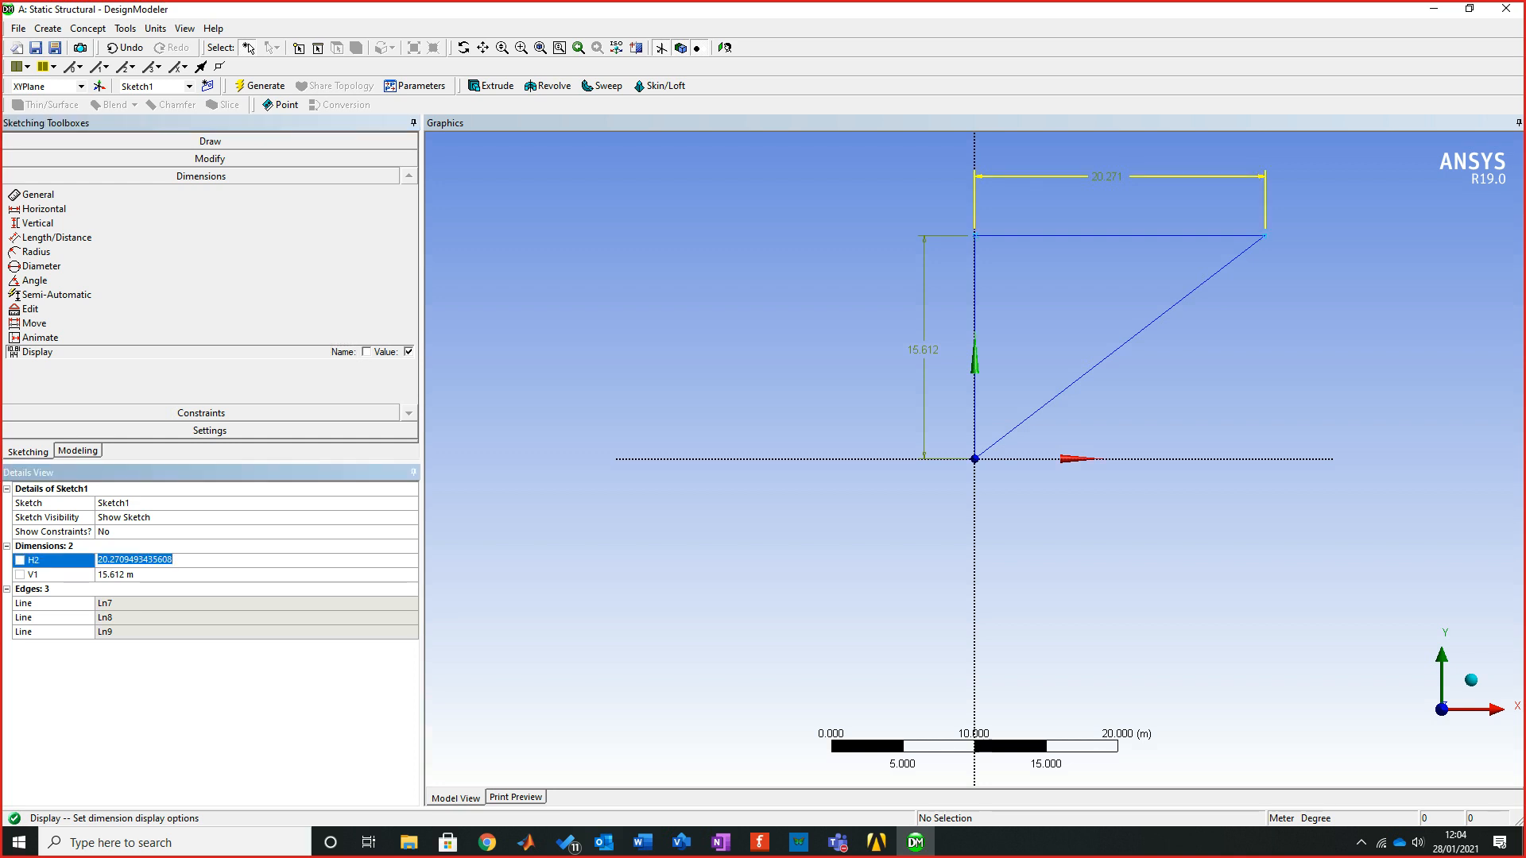
pyautogui.click(134, 574)
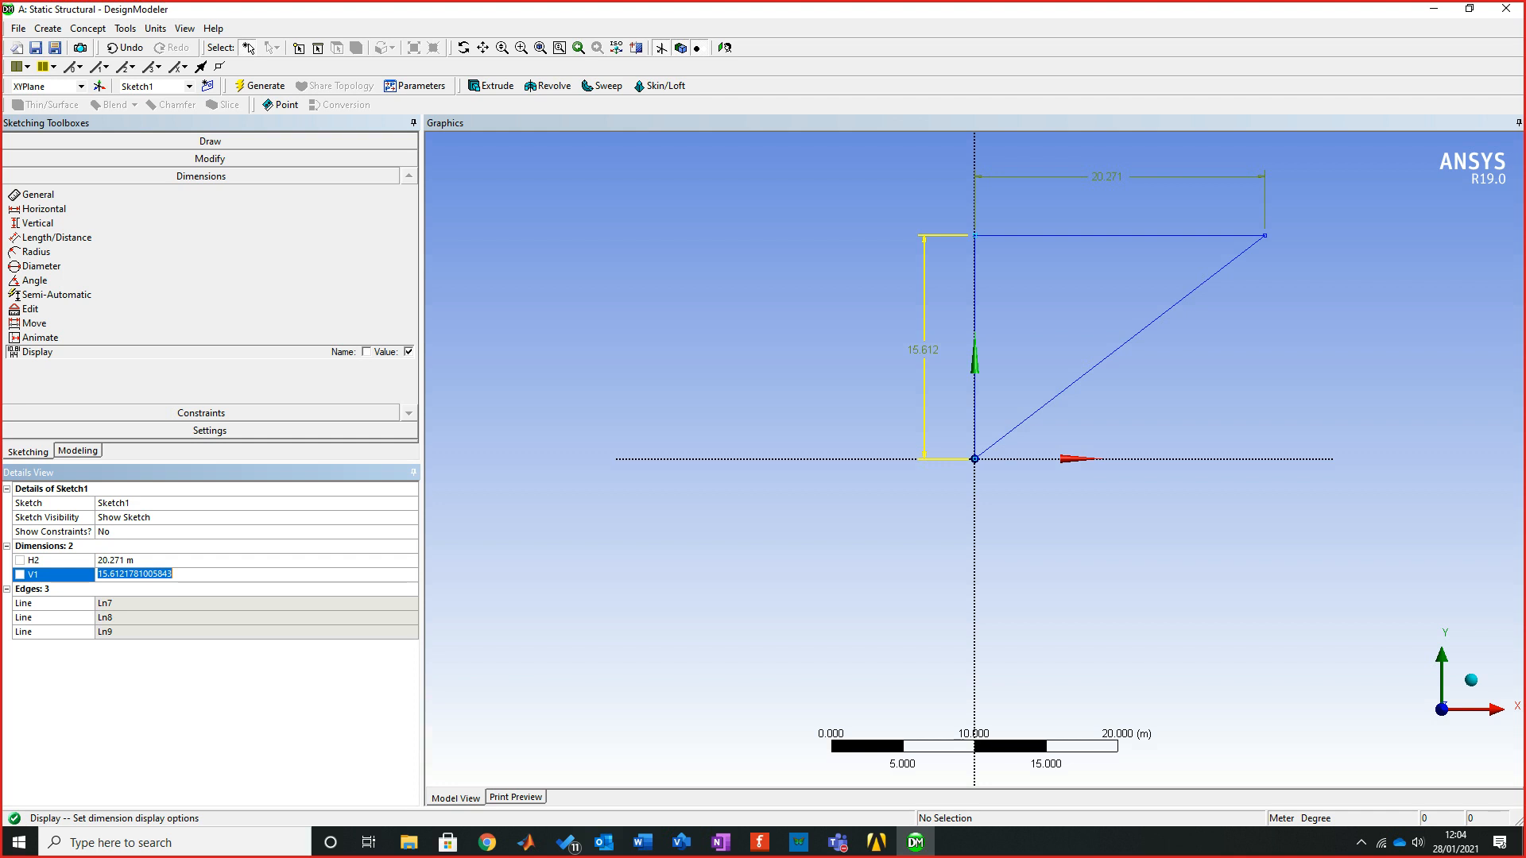
pyautogui.write('4')
pyautogui.press('Return')
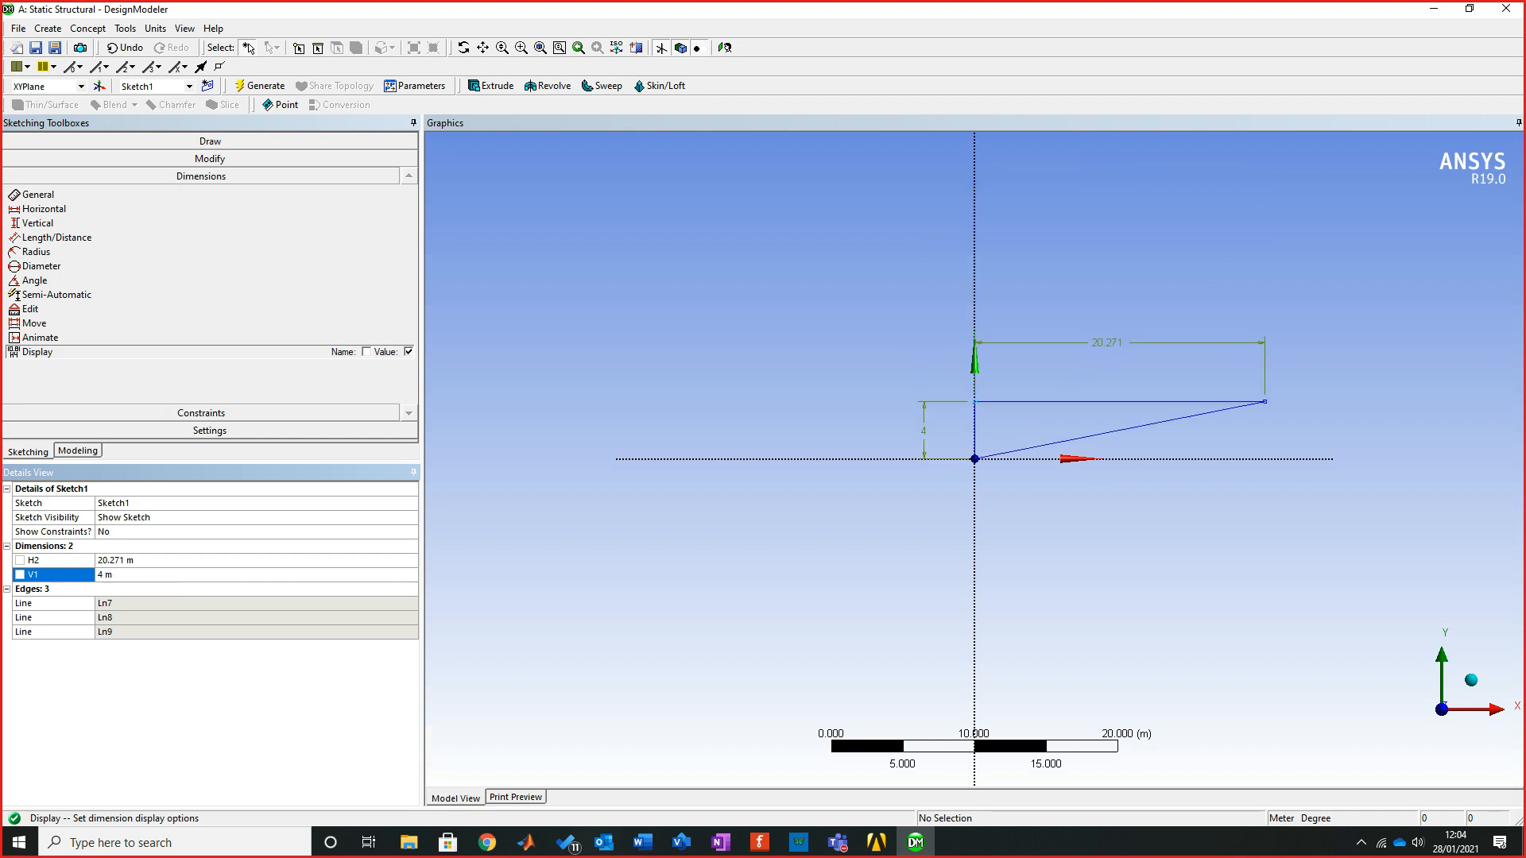
# Check the overall span in the Visio truss drawing and set the triangle's upper horizontal side to 6 m in DesignModeler
pyautogui.click(134, 559)
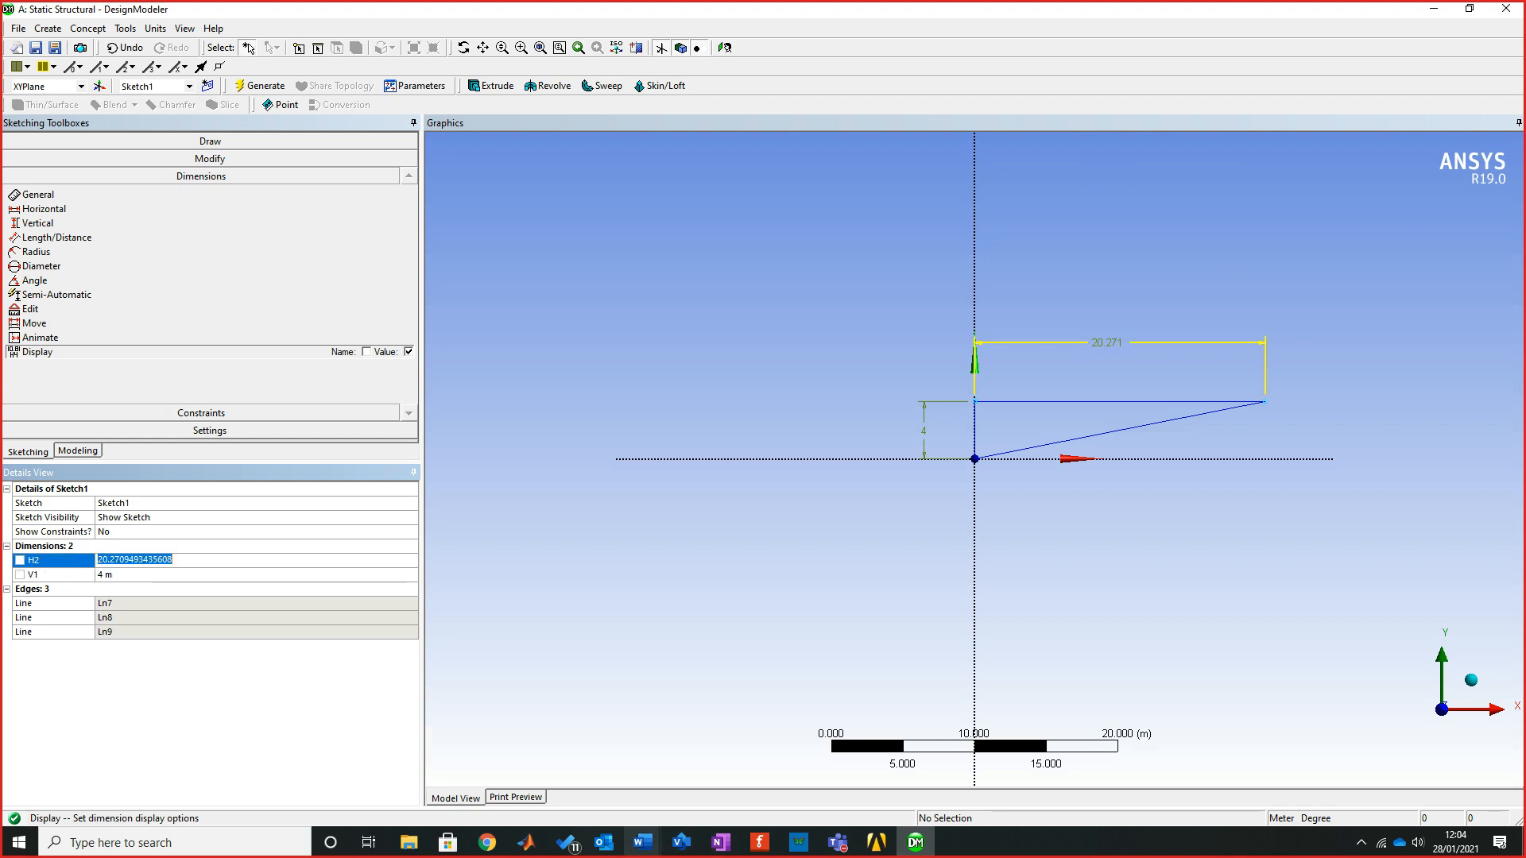
pyautogui.click(681, 842)
pyautogui.click(681, 843)
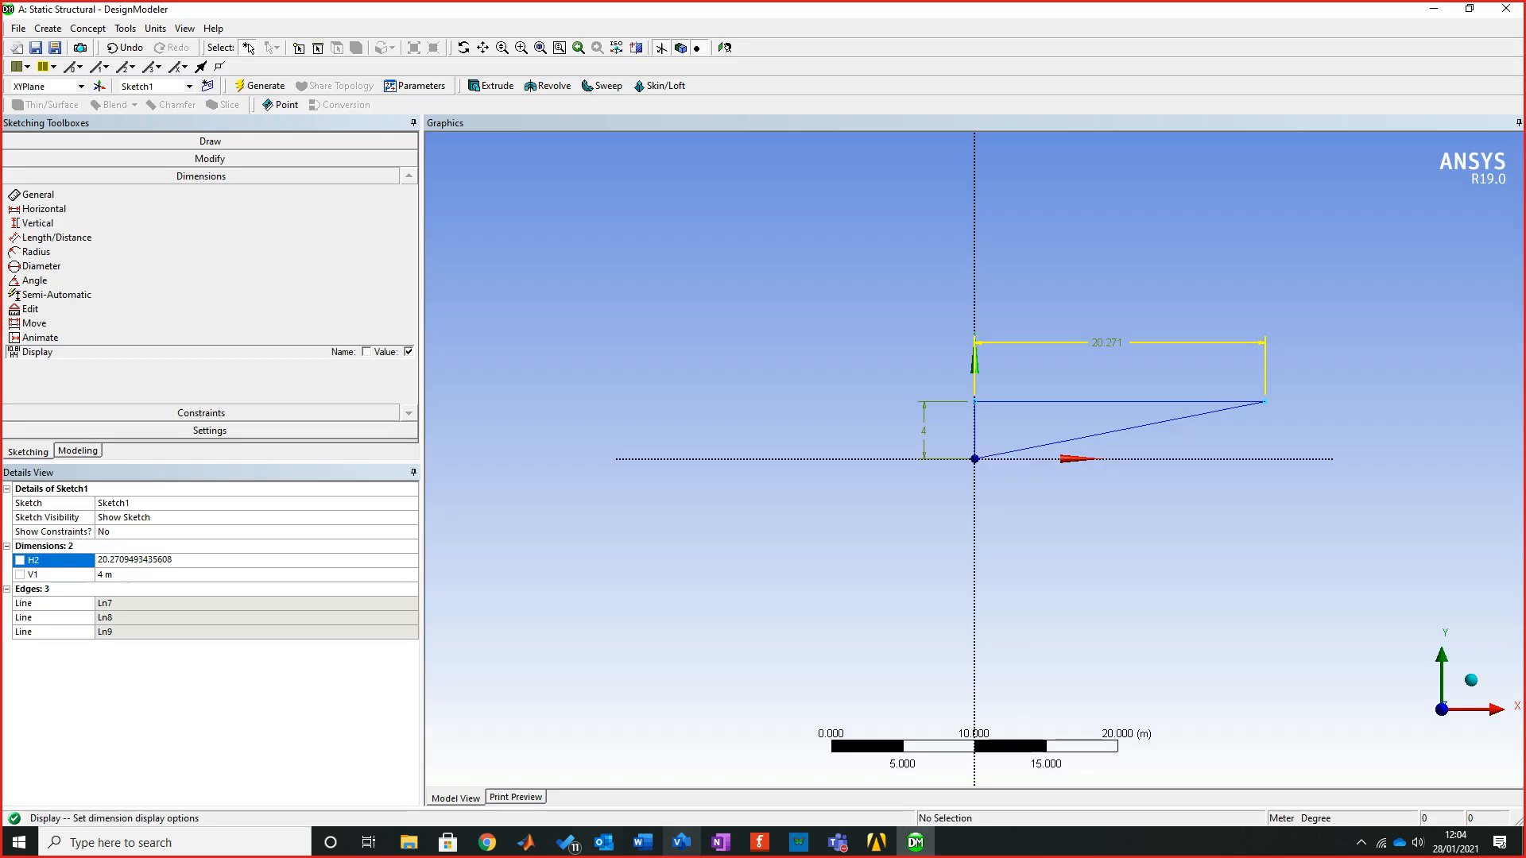
pyautogui.click(143, 559)
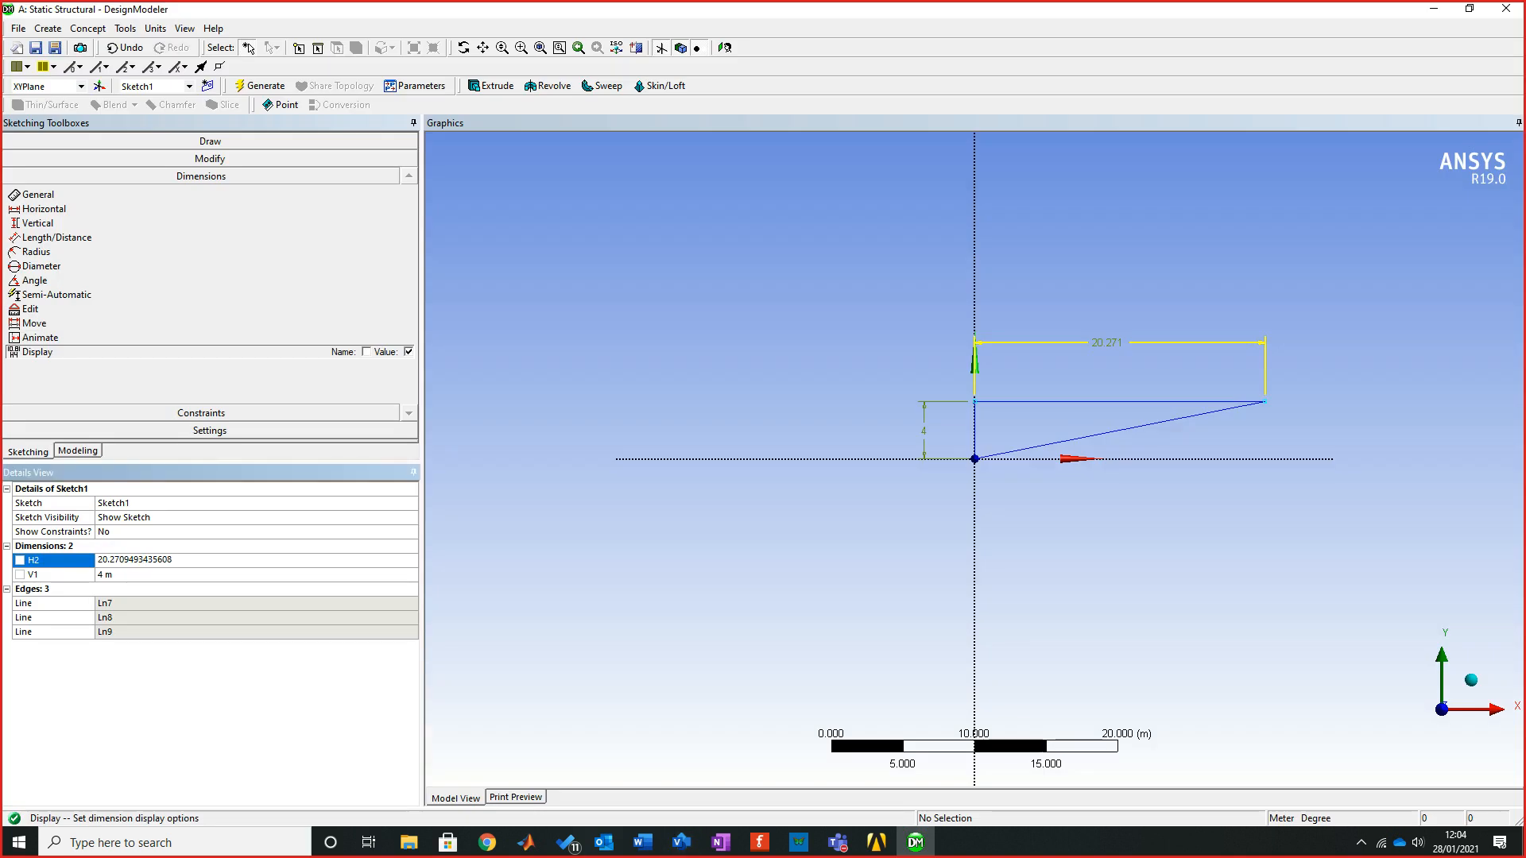
pyautogui.moveTo(173, 559); pyautogui.dragTo(97, 559)
pyautogui.write('6')
pyautogui.press('Return')
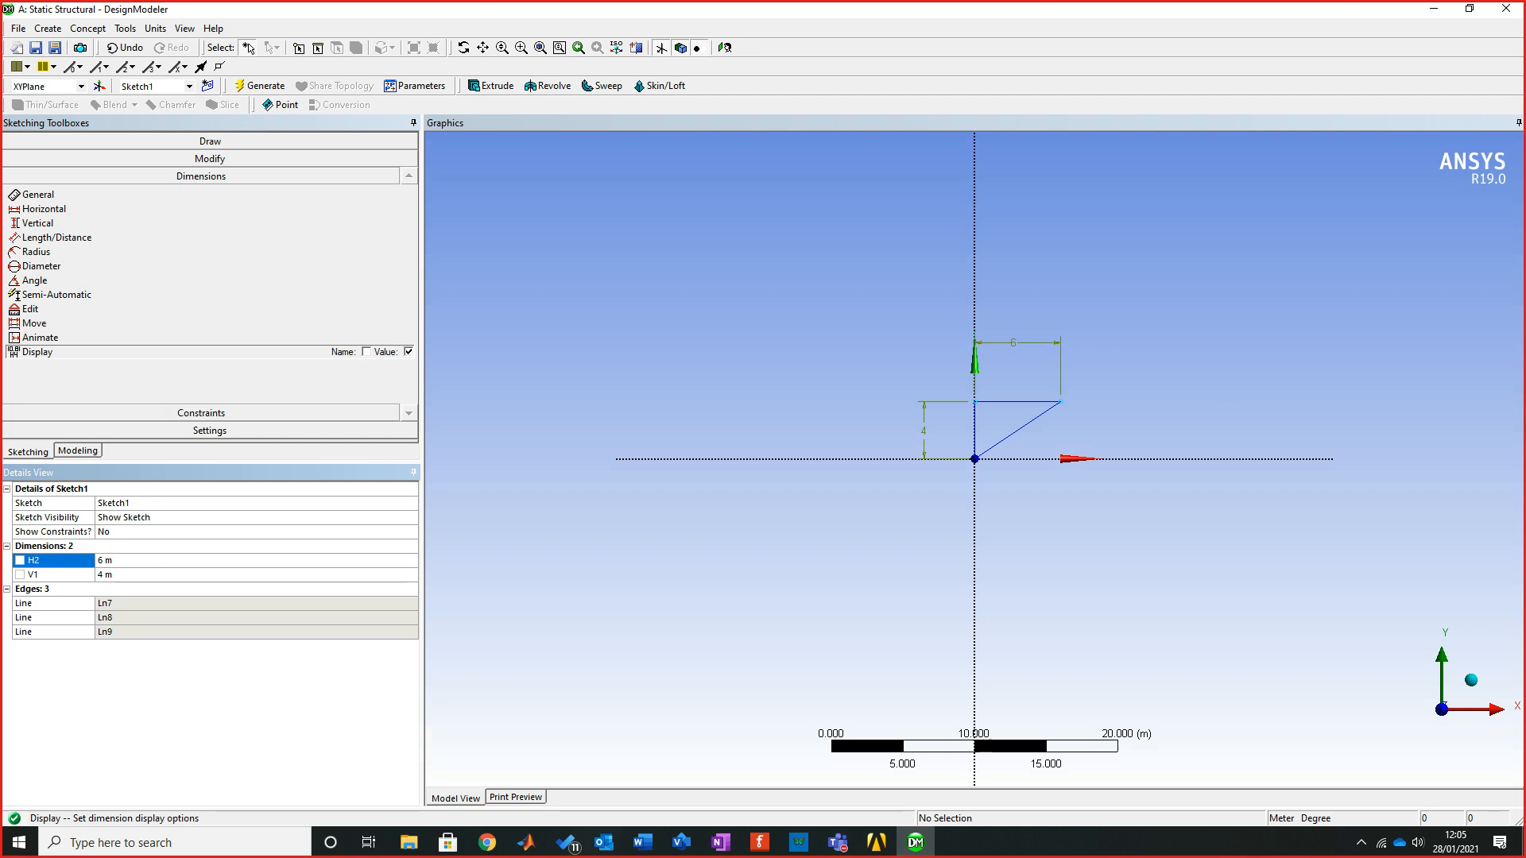
# Draw two vertical lines from the triangle's upper side down to the diagonal, about 1.5 m and 3.3 m from the Y axis
pyautogui.moveTo(891, 320)
pyautogui.mouseDown(button='right')
pyautogui.moveTo(1085, 484)
pyautogui.moveTo(947, 372)
pyautogui.moveTo(963, 377)
pyautogui.mouseUp(button='right')
pyautogui.rightClick(964, 375)
pyautogui.click(999, 507)
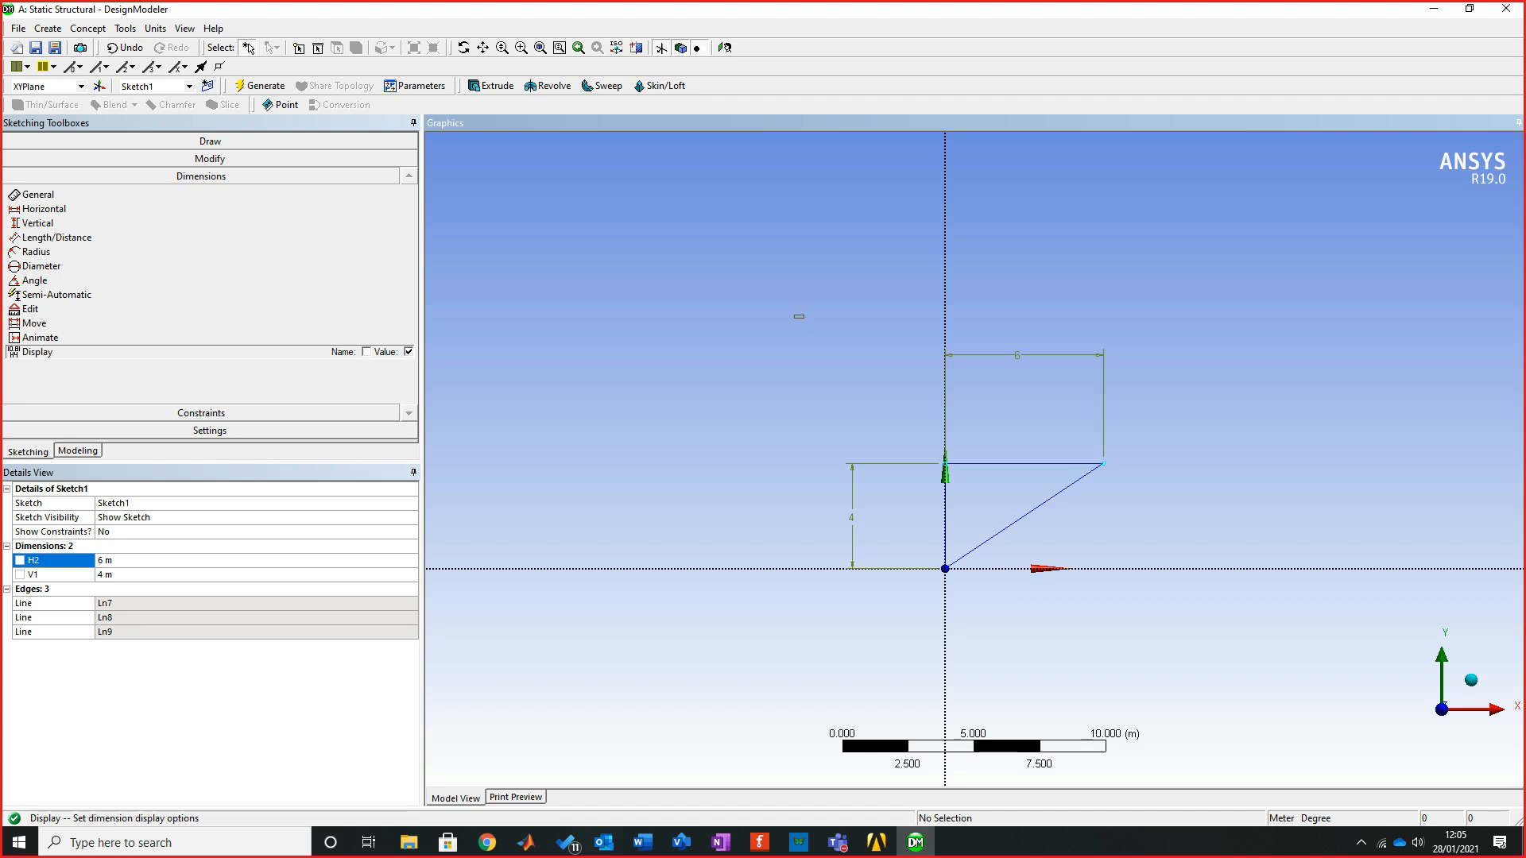
pyautogui.moveTo(804, 315)
pyautogui.mouseDown()
pyautogui.moveTo(875, 338)
pyautogui.moveTo(962, 406)
pyautogui.moveTo(1146, 580)
pyautogui.mouseUp()
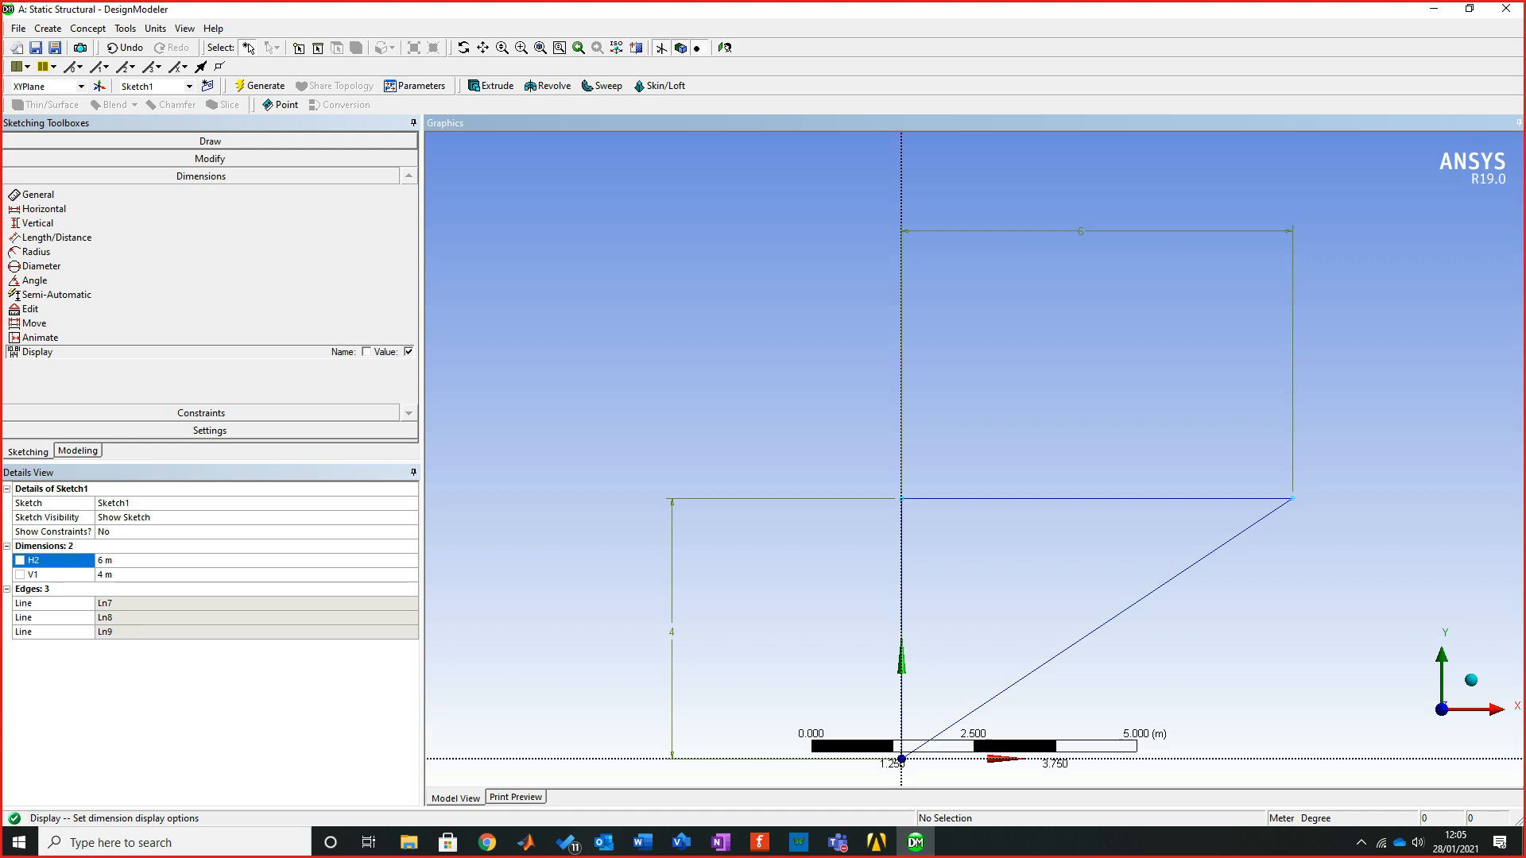
pyautogui.click(209, 141)
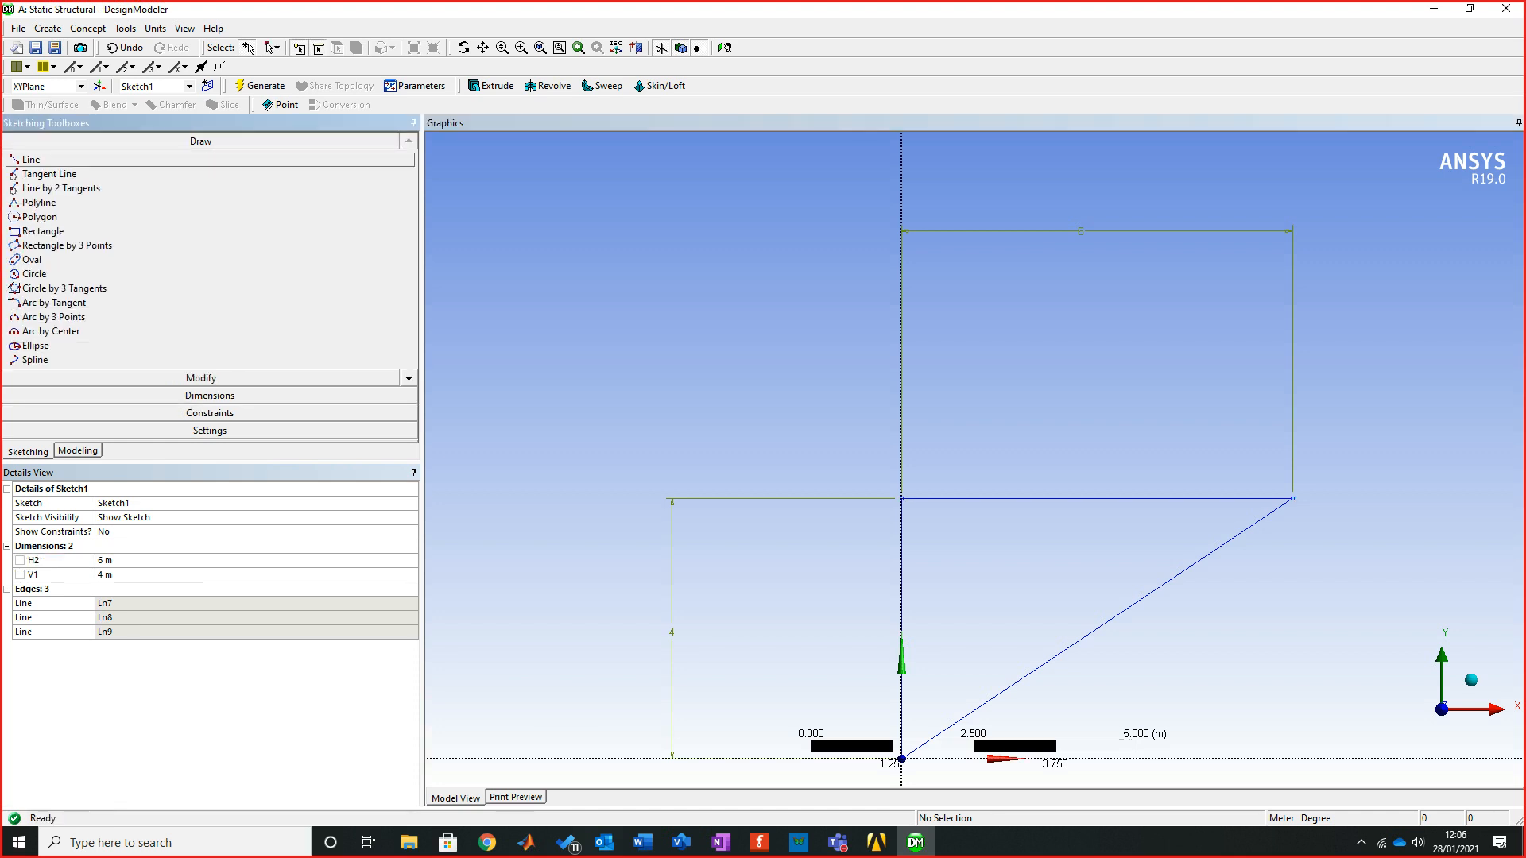
pyautogui.click(31, 159)
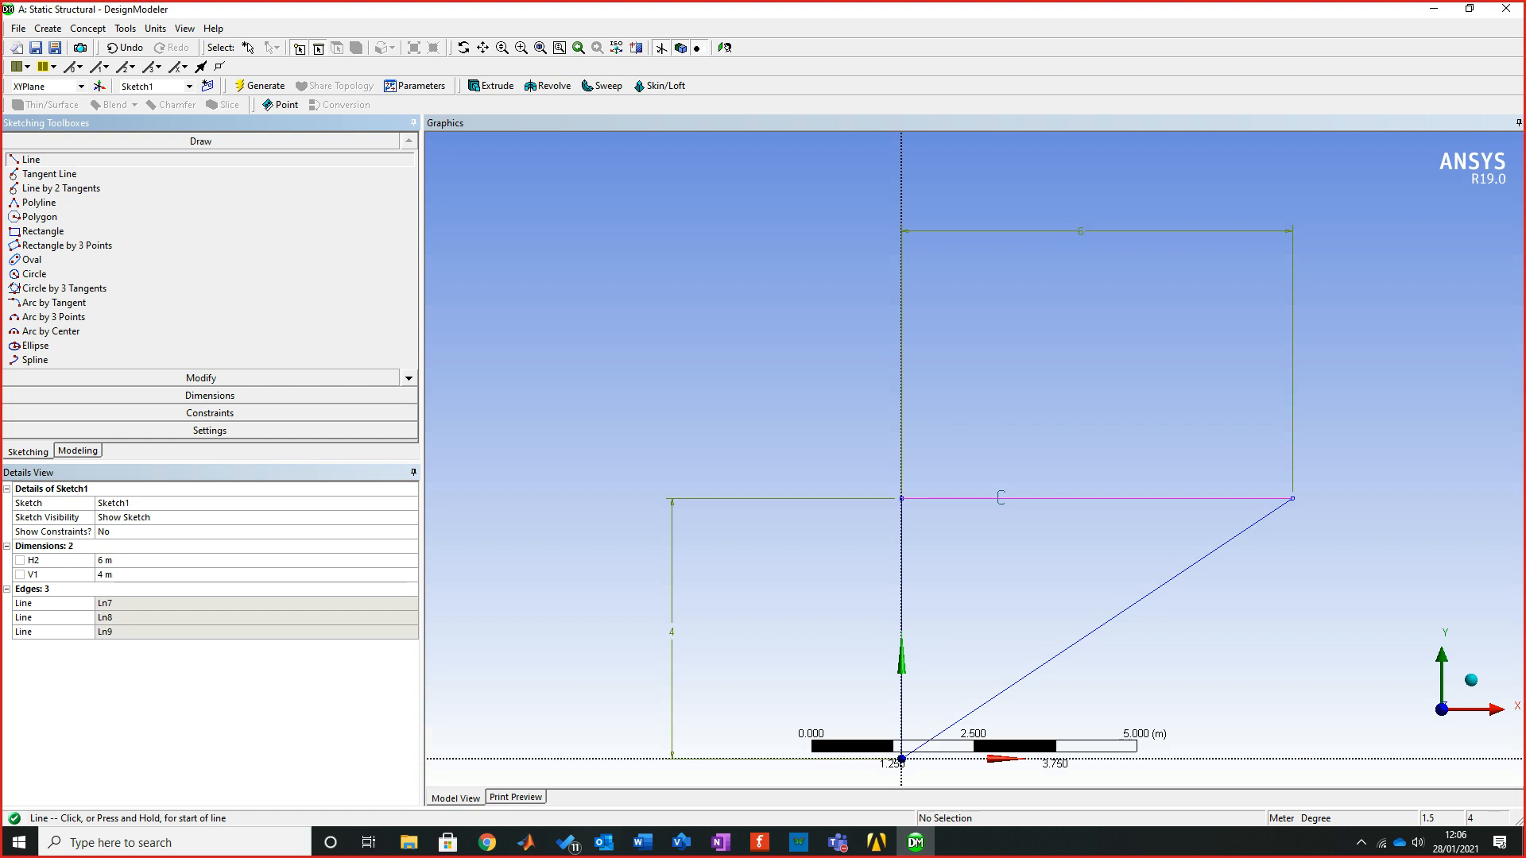
pyautogui.click(1000, 498)
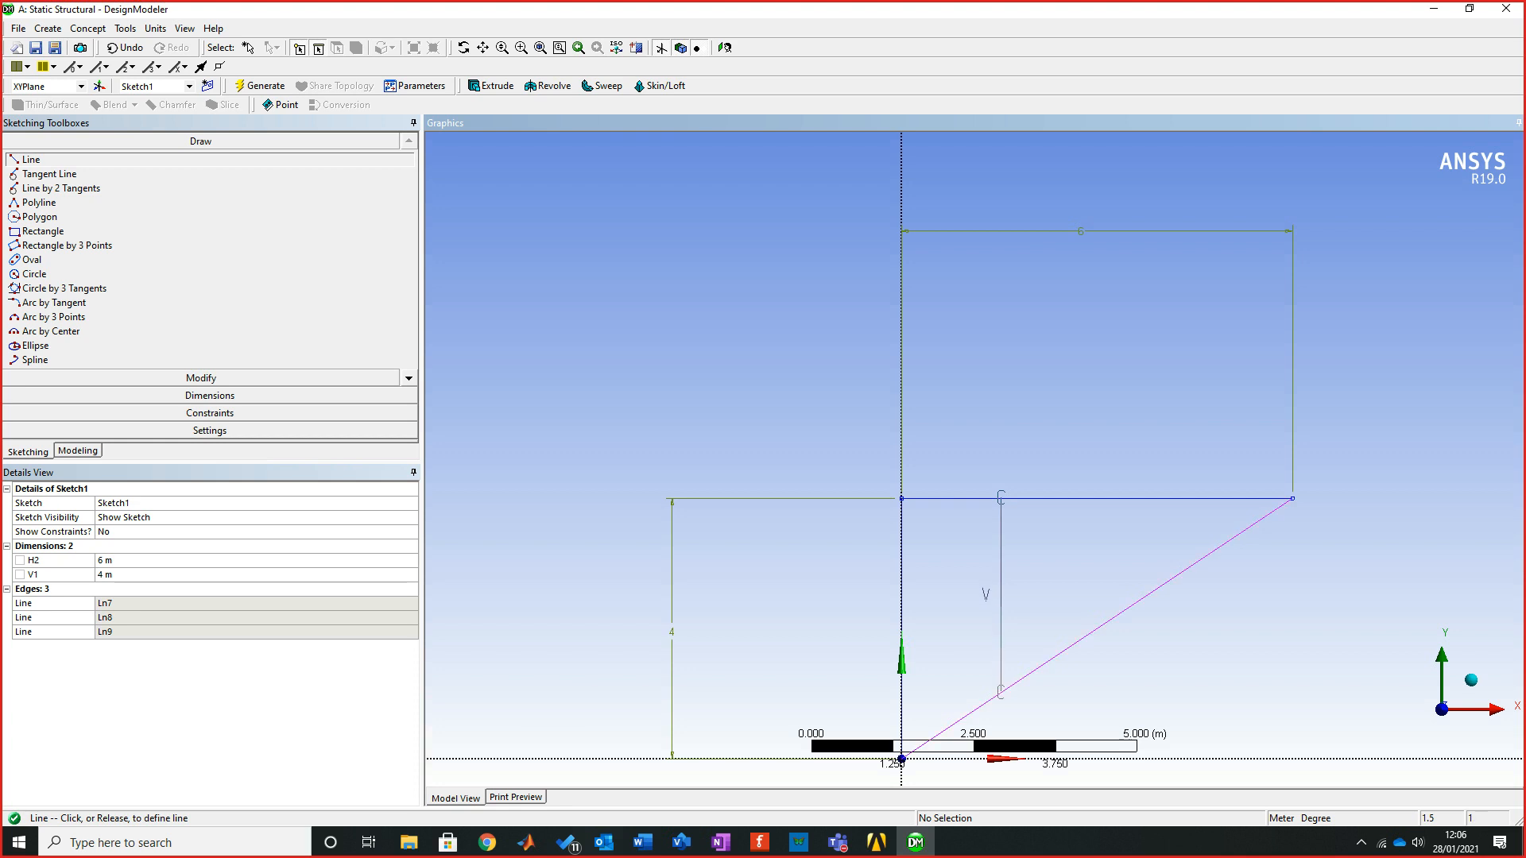
pyautogui.click(1001, 692)
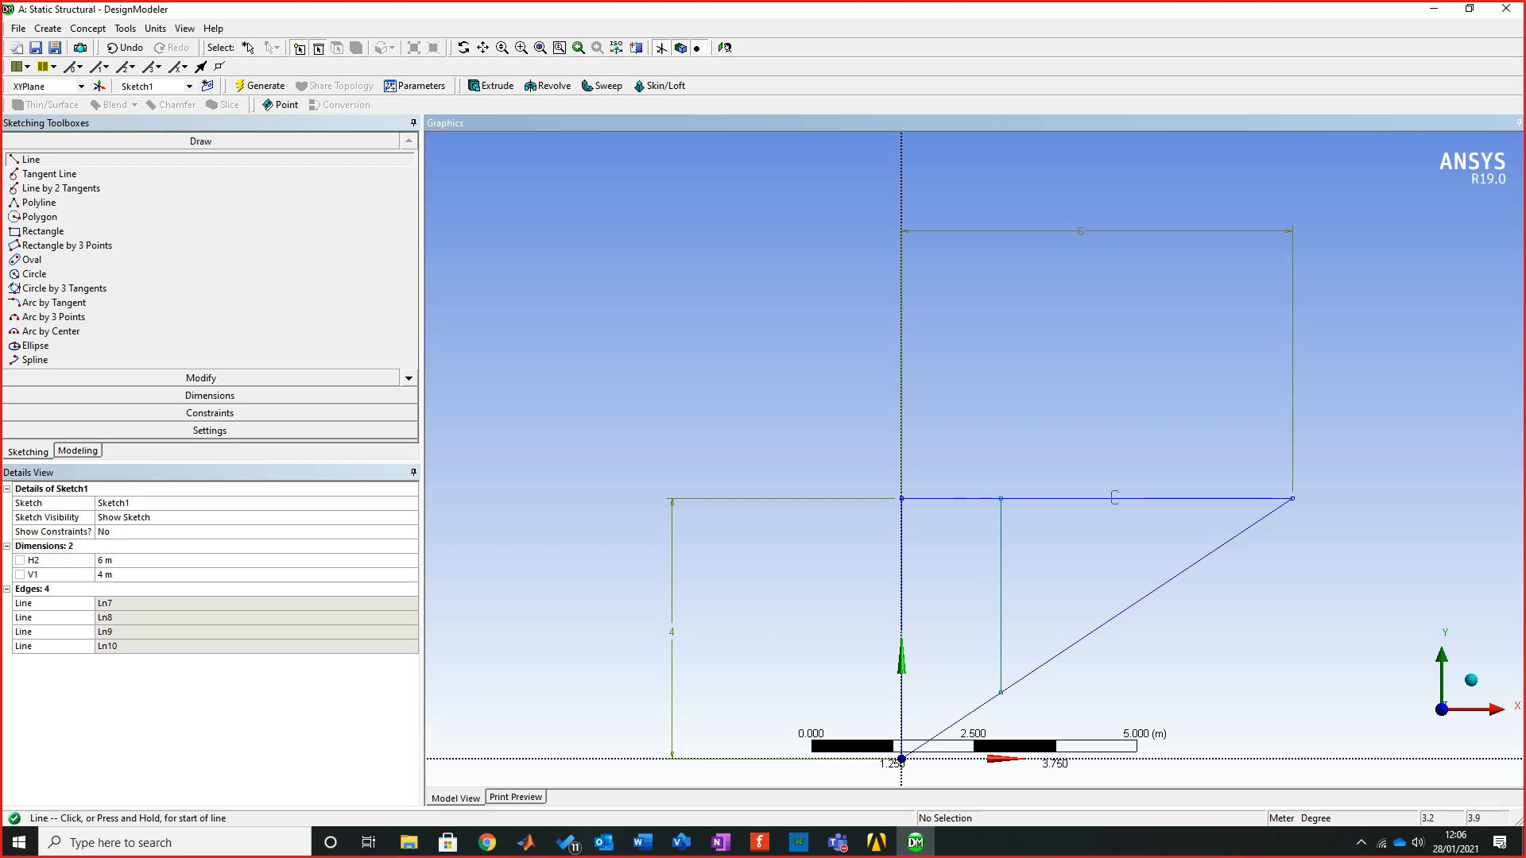
pyautogui.click(1114, 498)
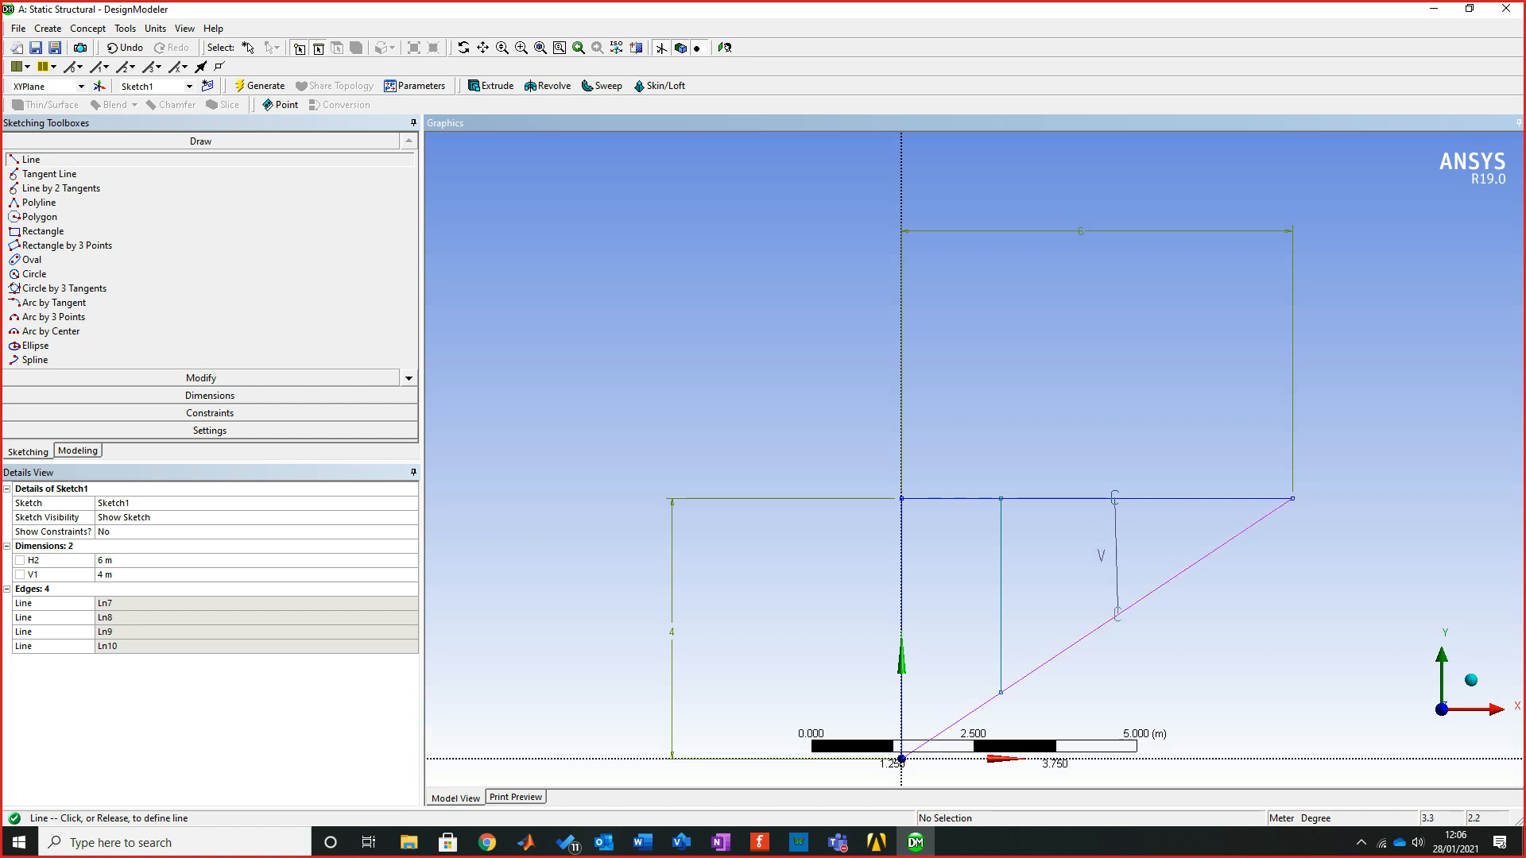
pyautogui.click(1118, 613)
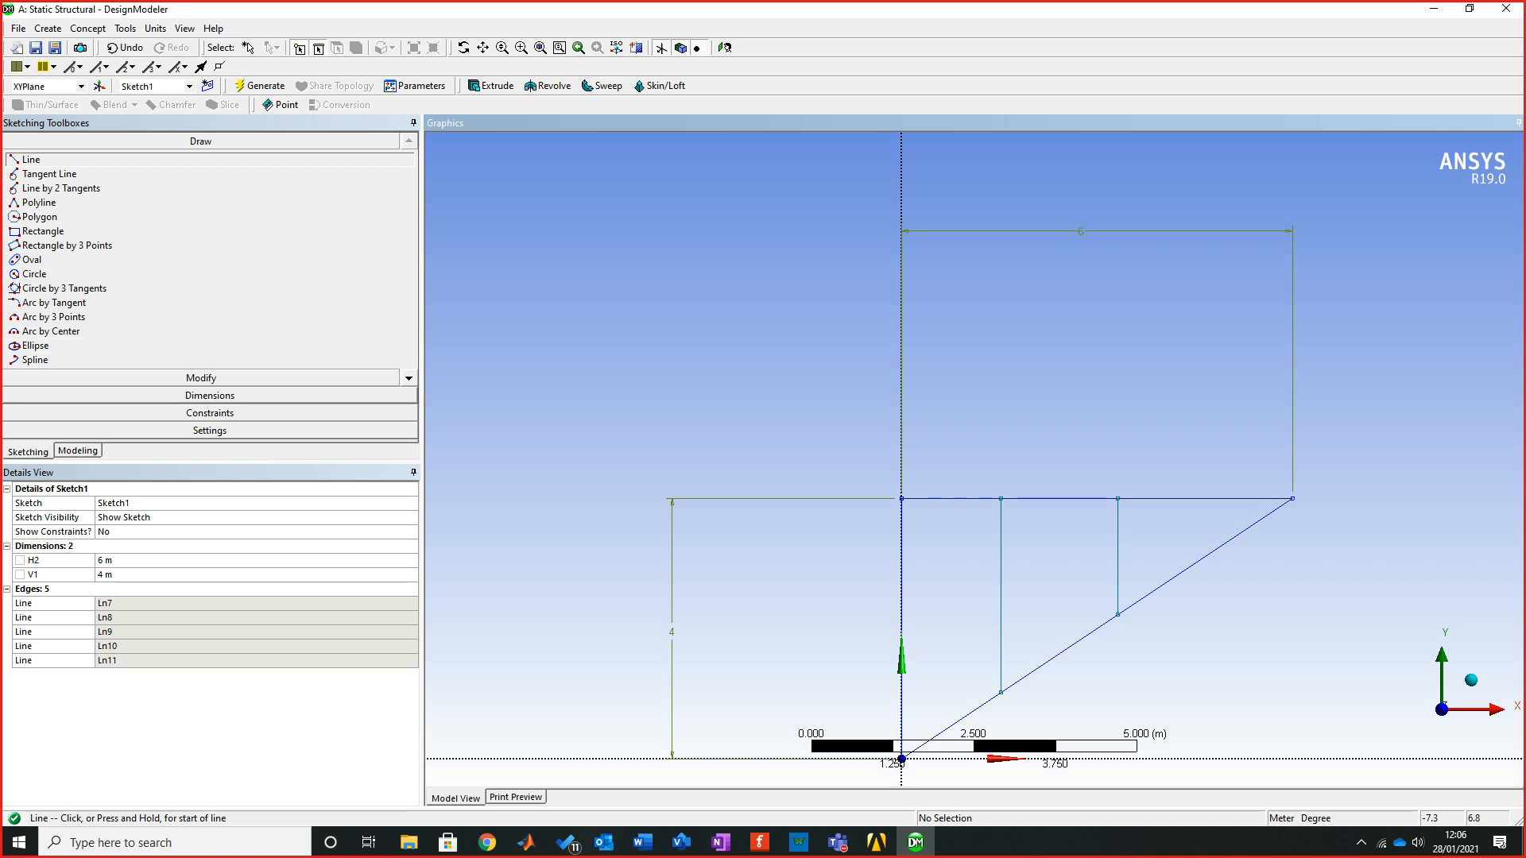
# Dimension the horizontal distances from the triangle's upper-left corner to the first inner vertical and from its upper-right corner to the second
pyautogui.click(209, 395)
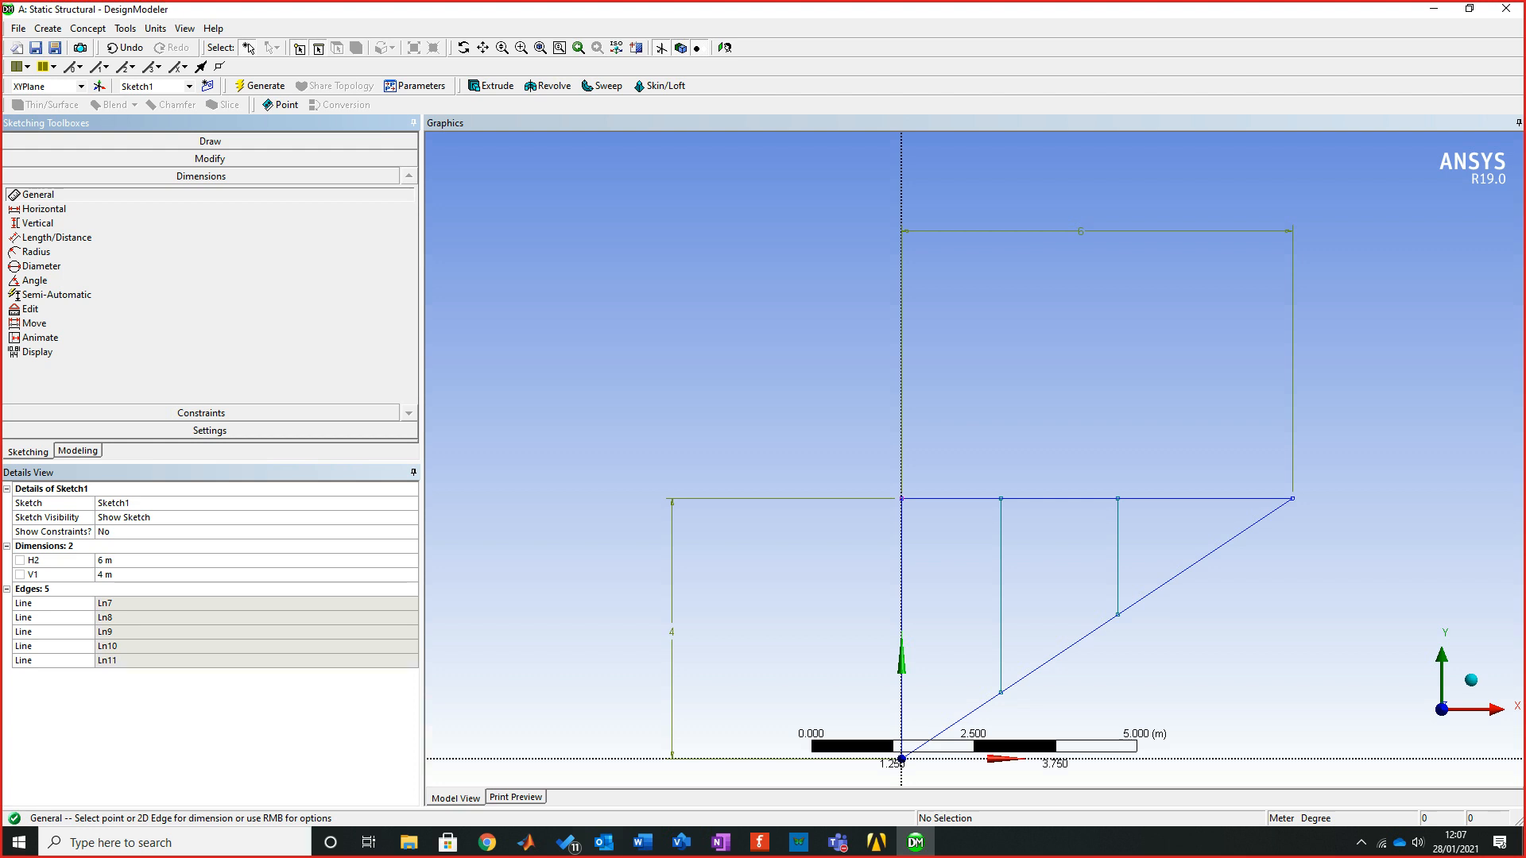
pyautogui.click(901, 498)
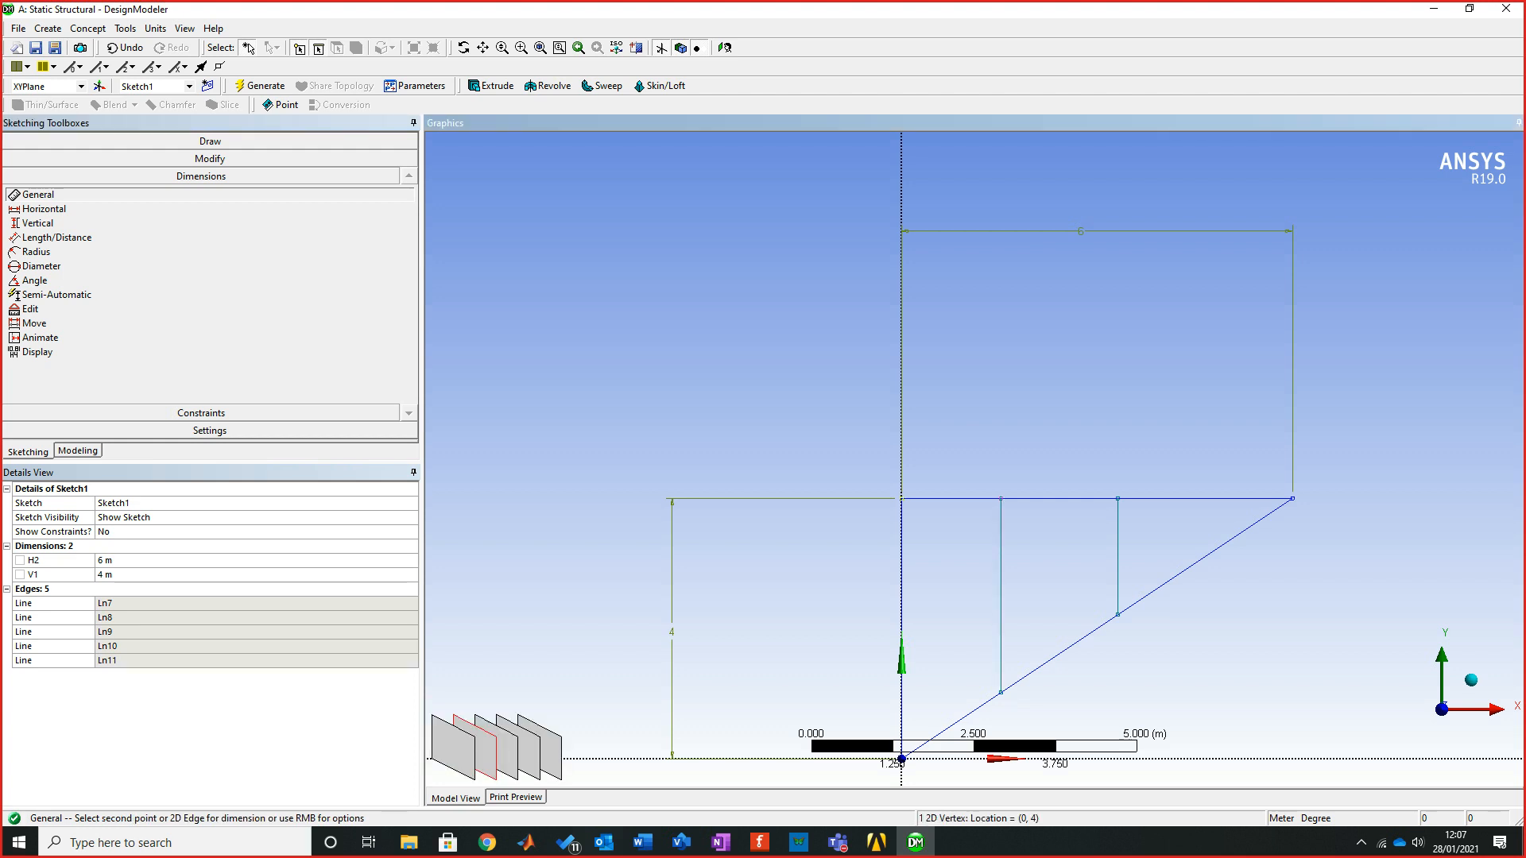
pyautogui.click(1000, 574)
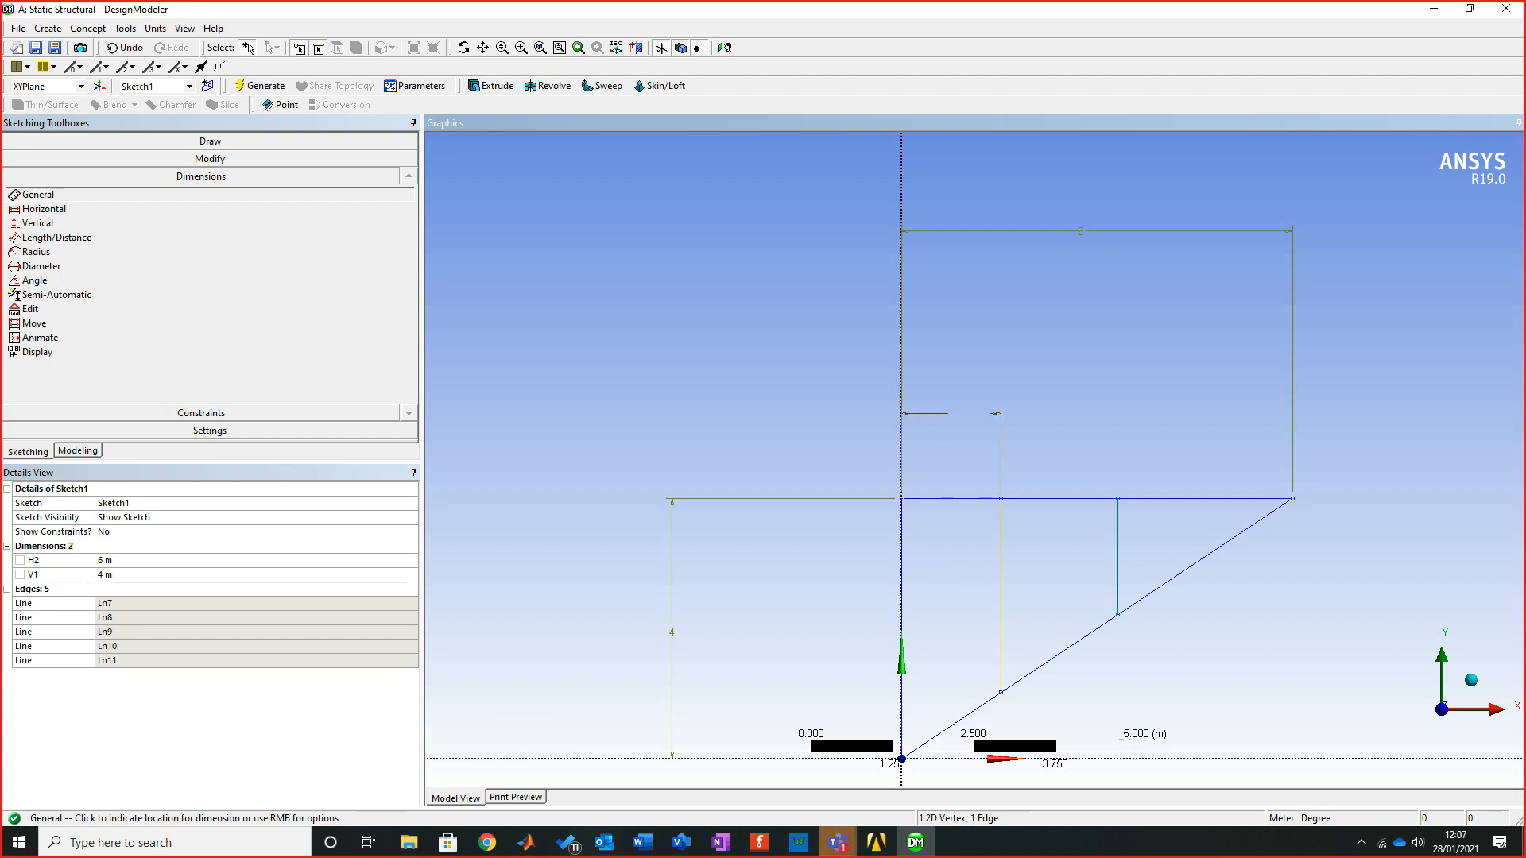
pyautogui.click(954, 388)
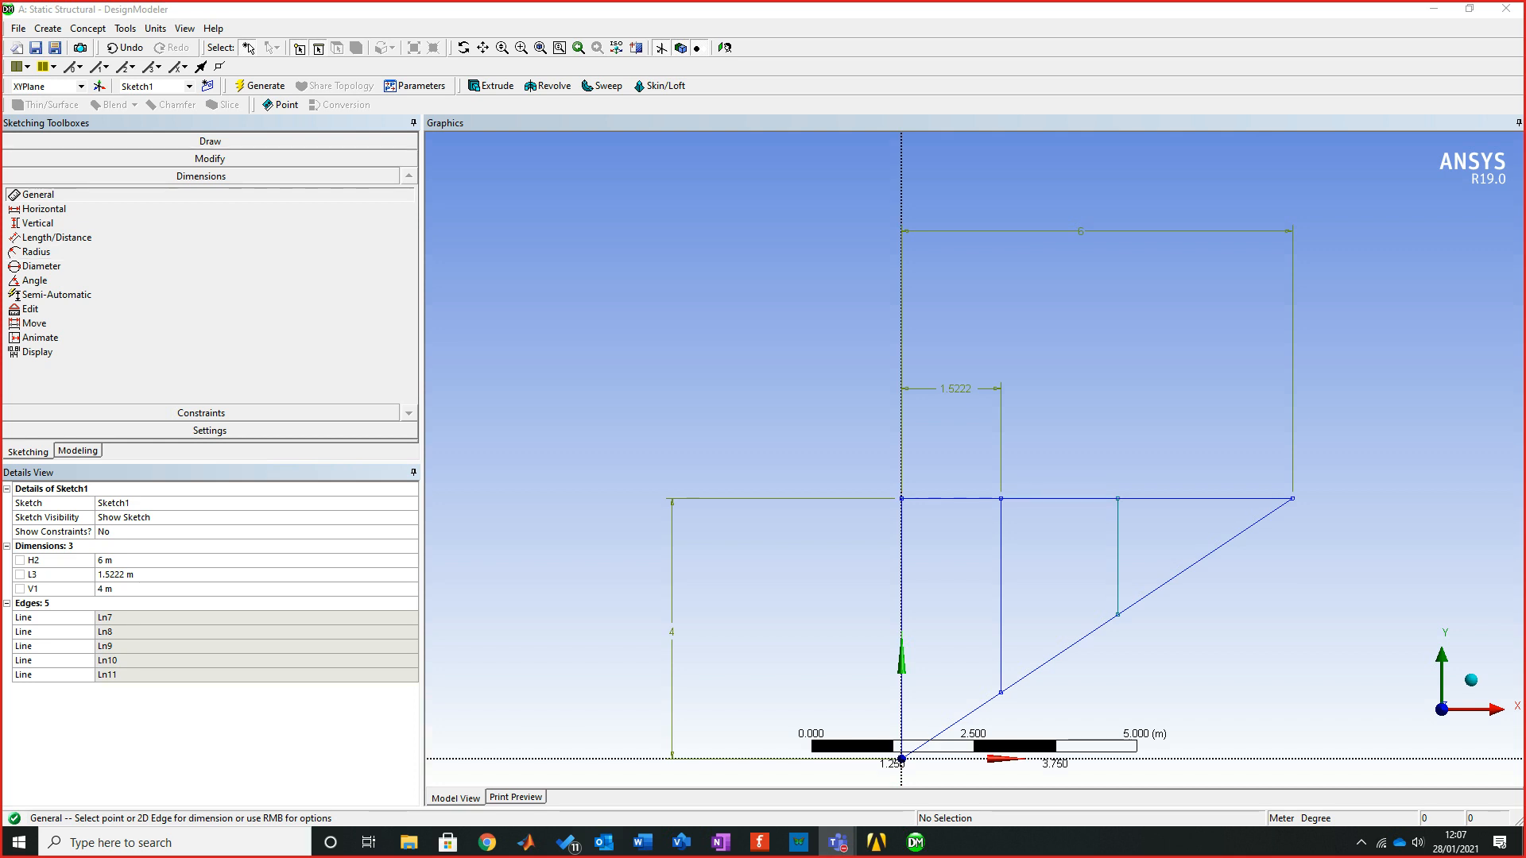
pyautogui.hotkey('alt', 'Tab')
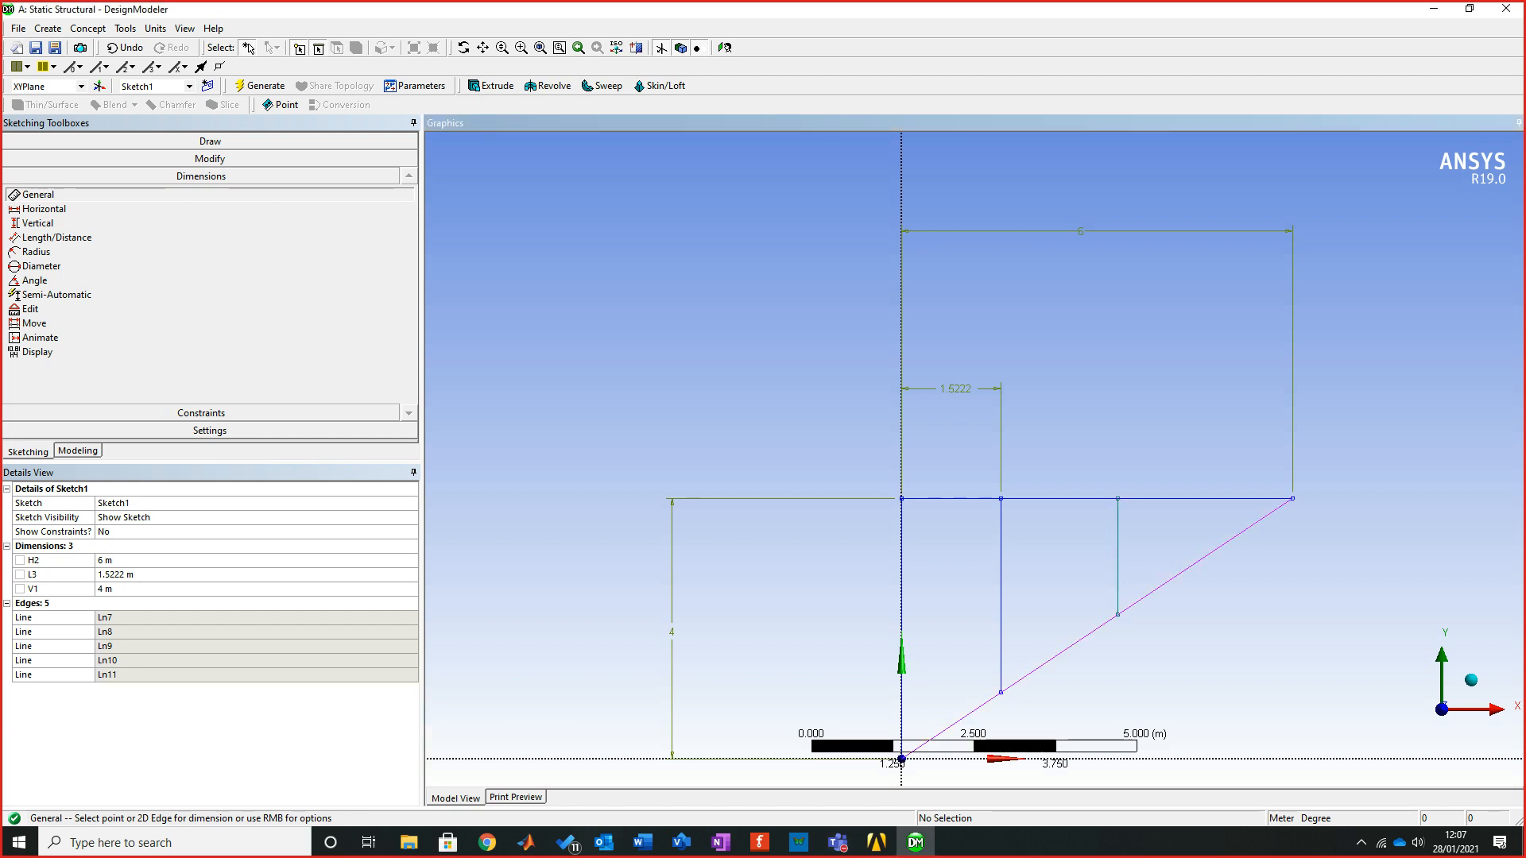
pyautogui.click(1292, 499)
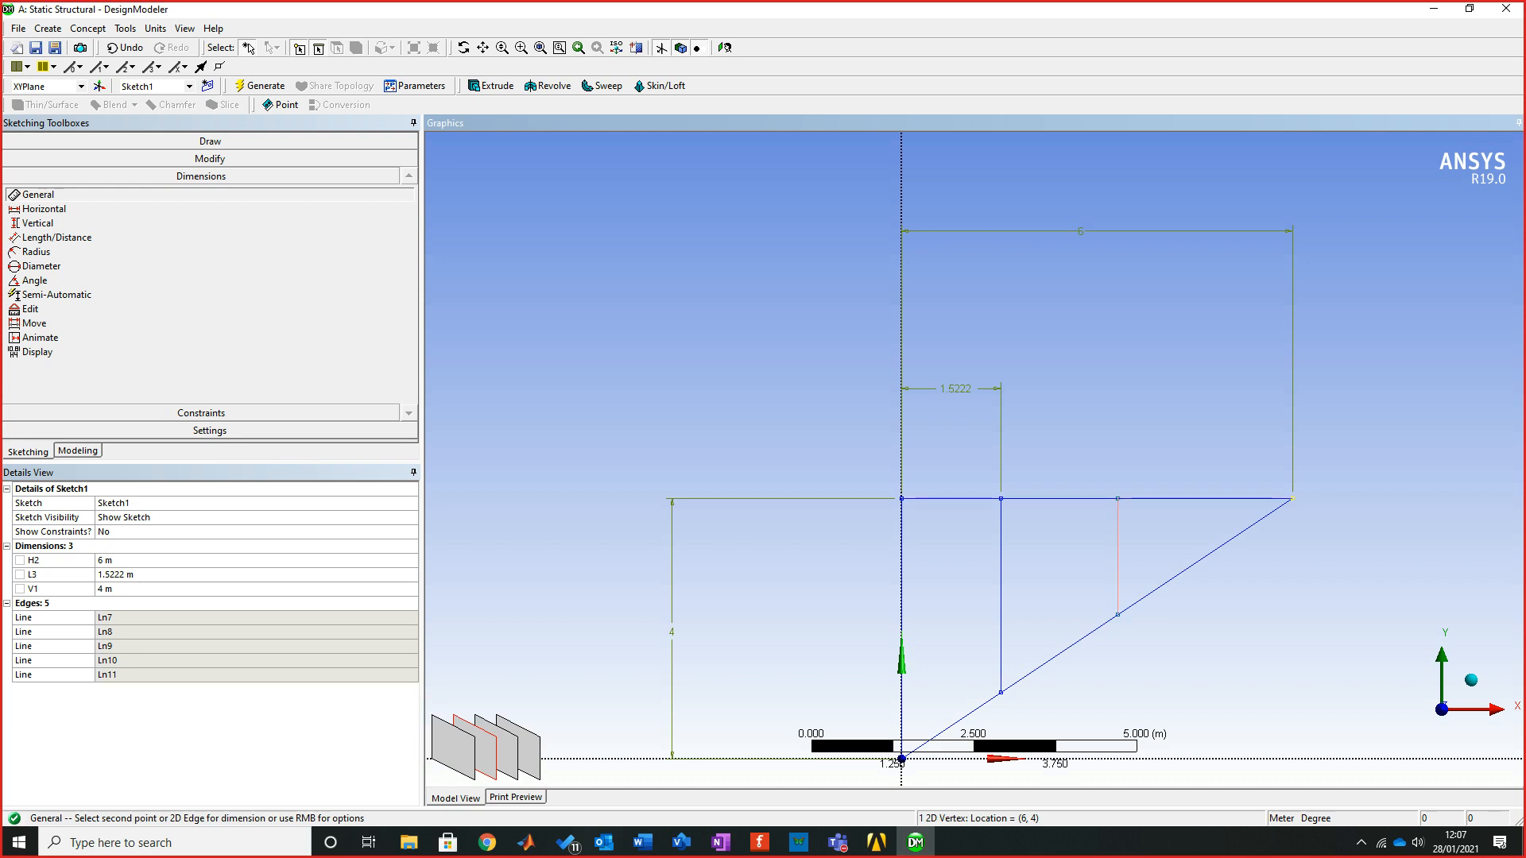
pyautogui.click(1118, 498)
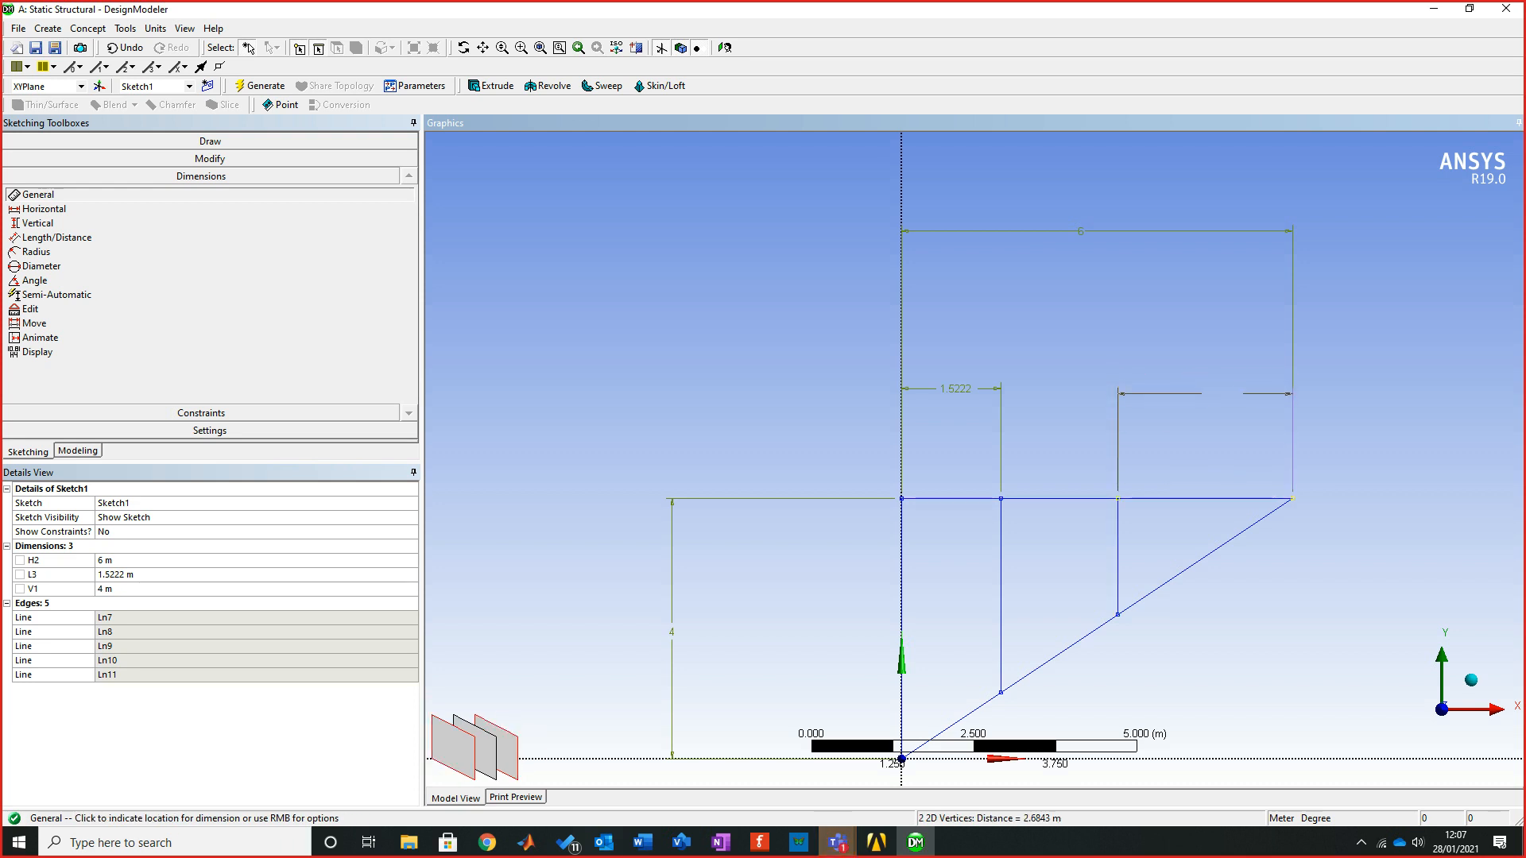
pyautogui.click(1207, 390)
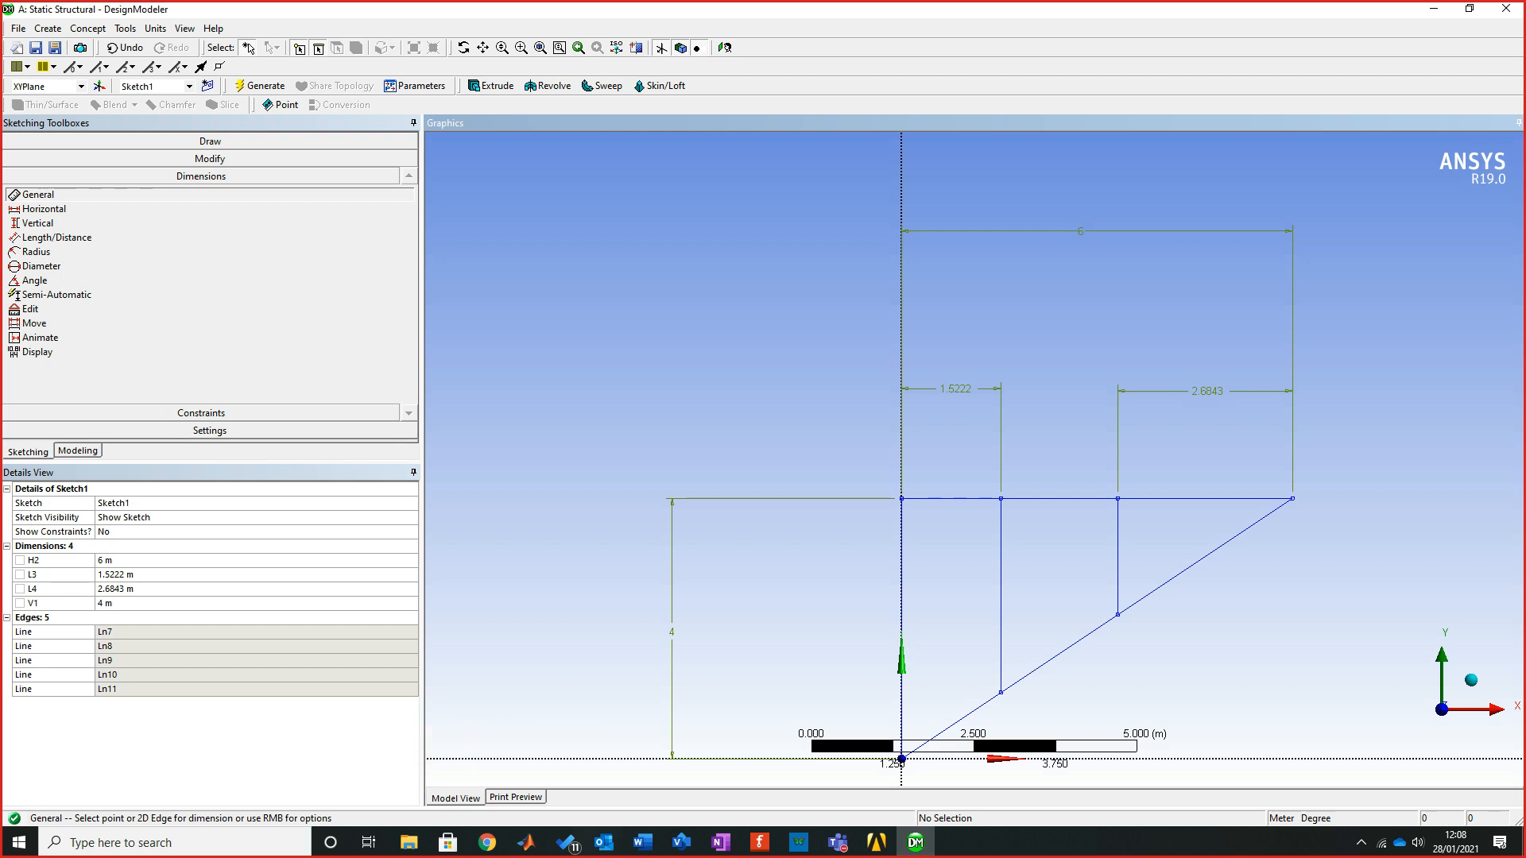
# Check the bay length in the Visio truss drawing and set the first inner vertical's distance from the upper-left corner to 2 m in DesignModeler
pyautogui.click(131, 574)
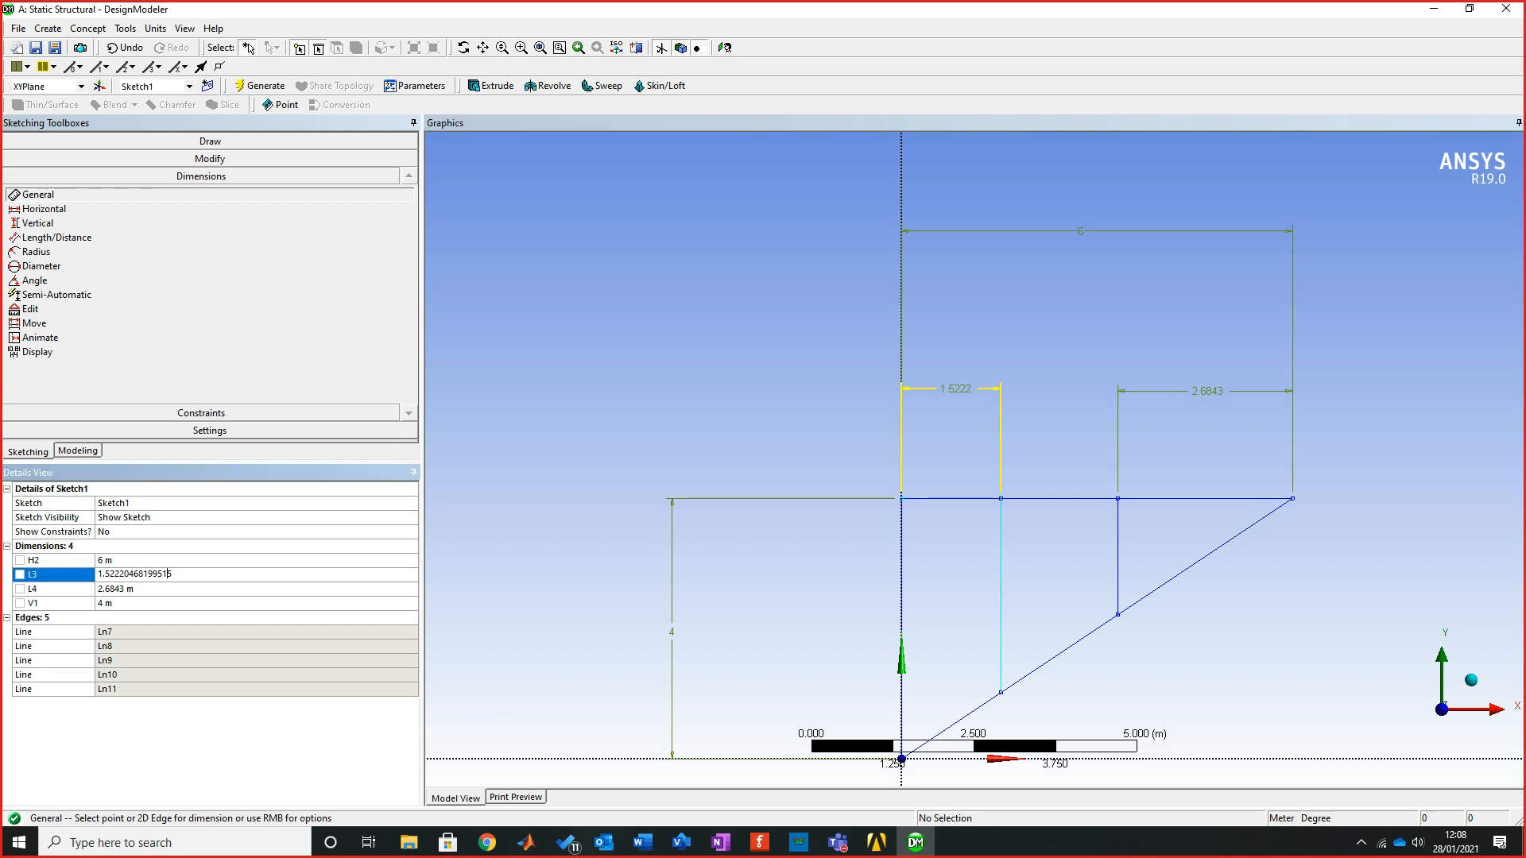
pyautogui.moveTo(172, 573); pyautogui.dragTo(97, 573)
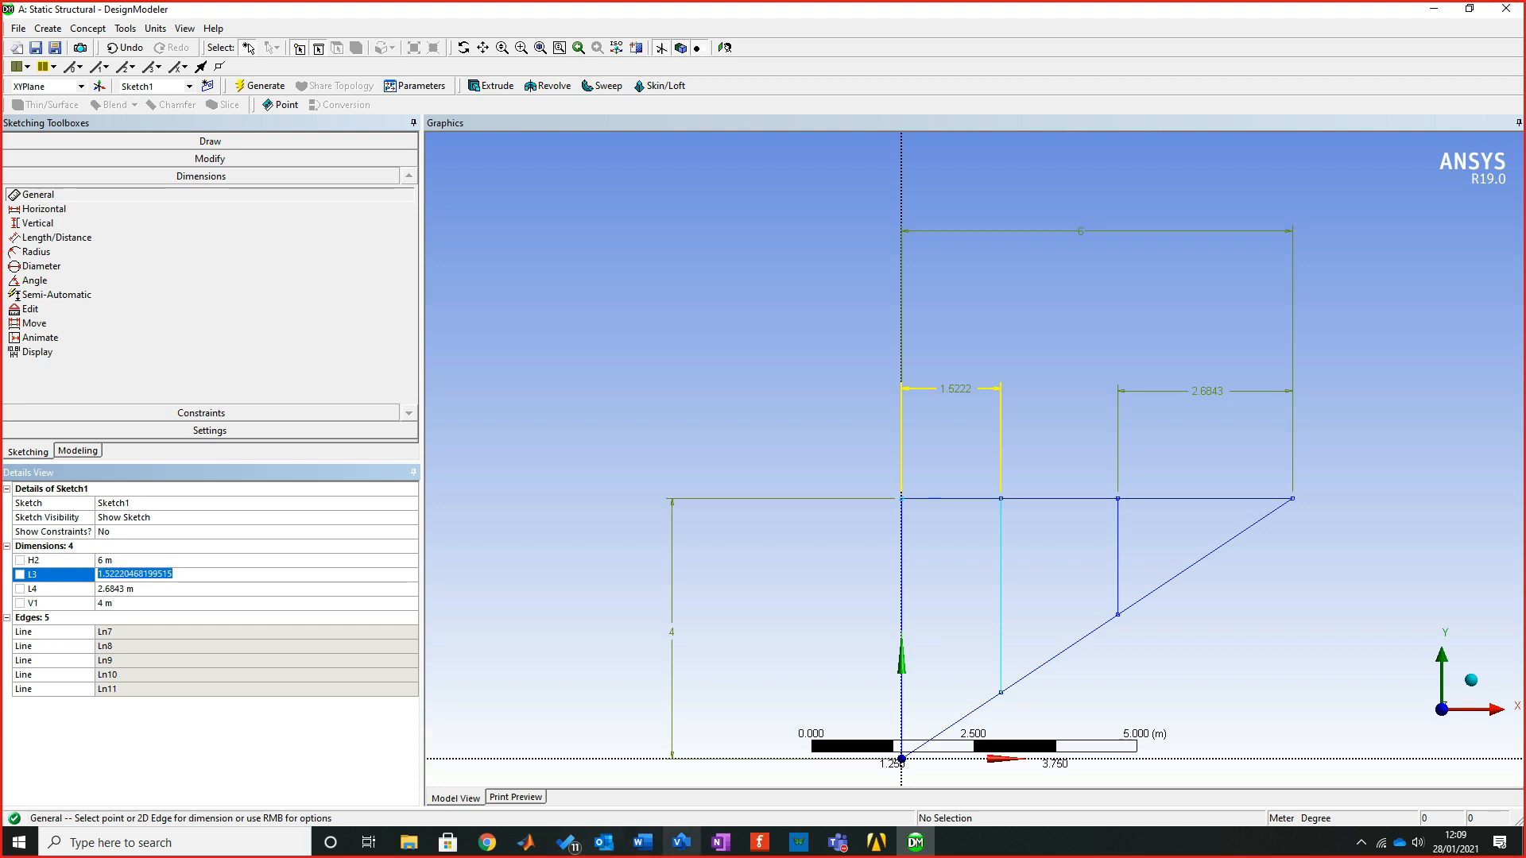
pyautogui.click(681, 841)
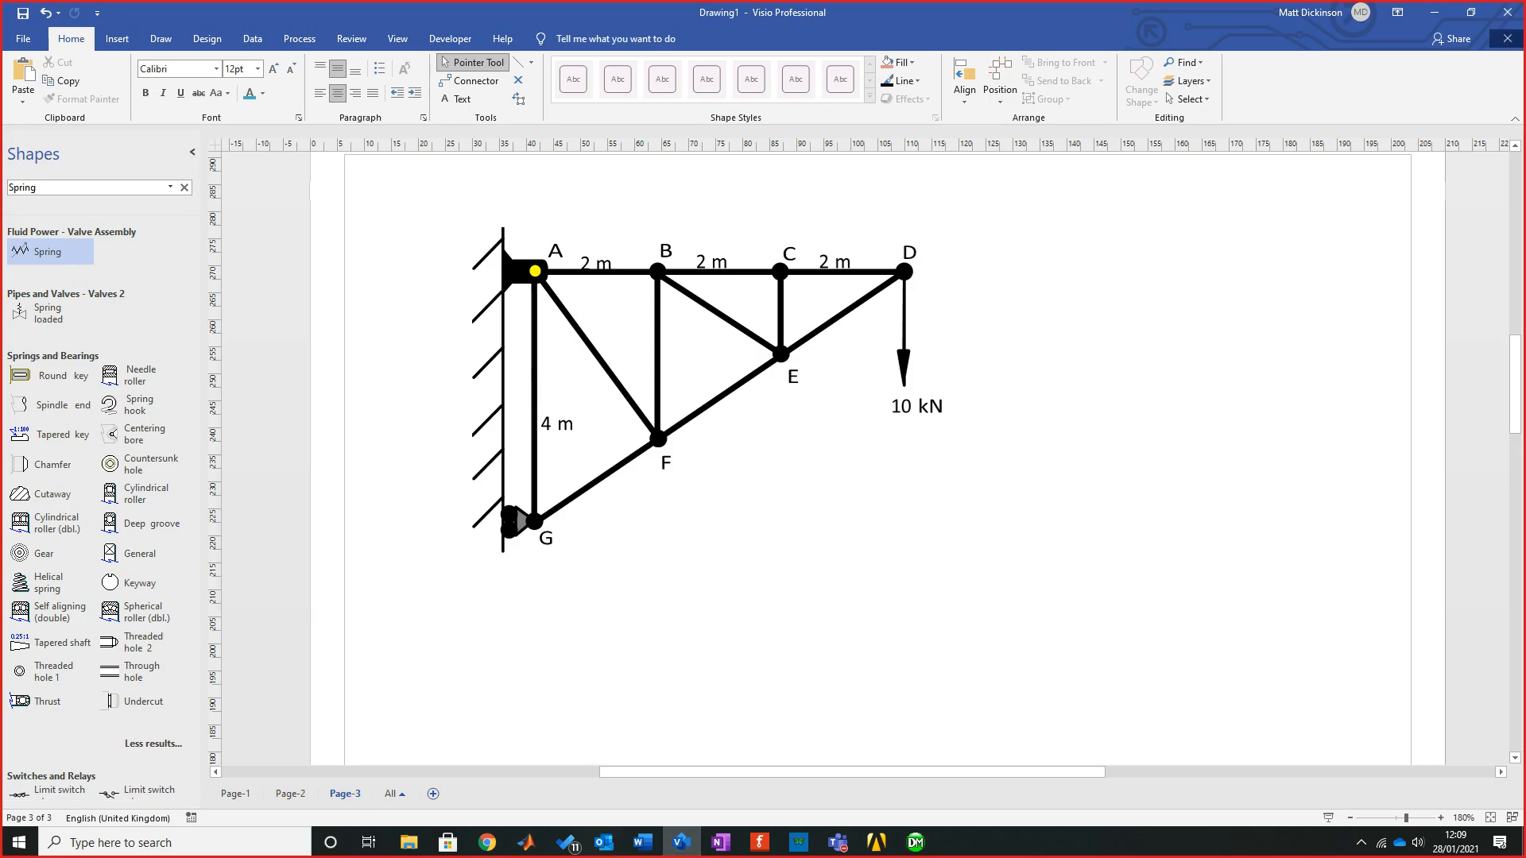
pyautogui.click(1433, 12)
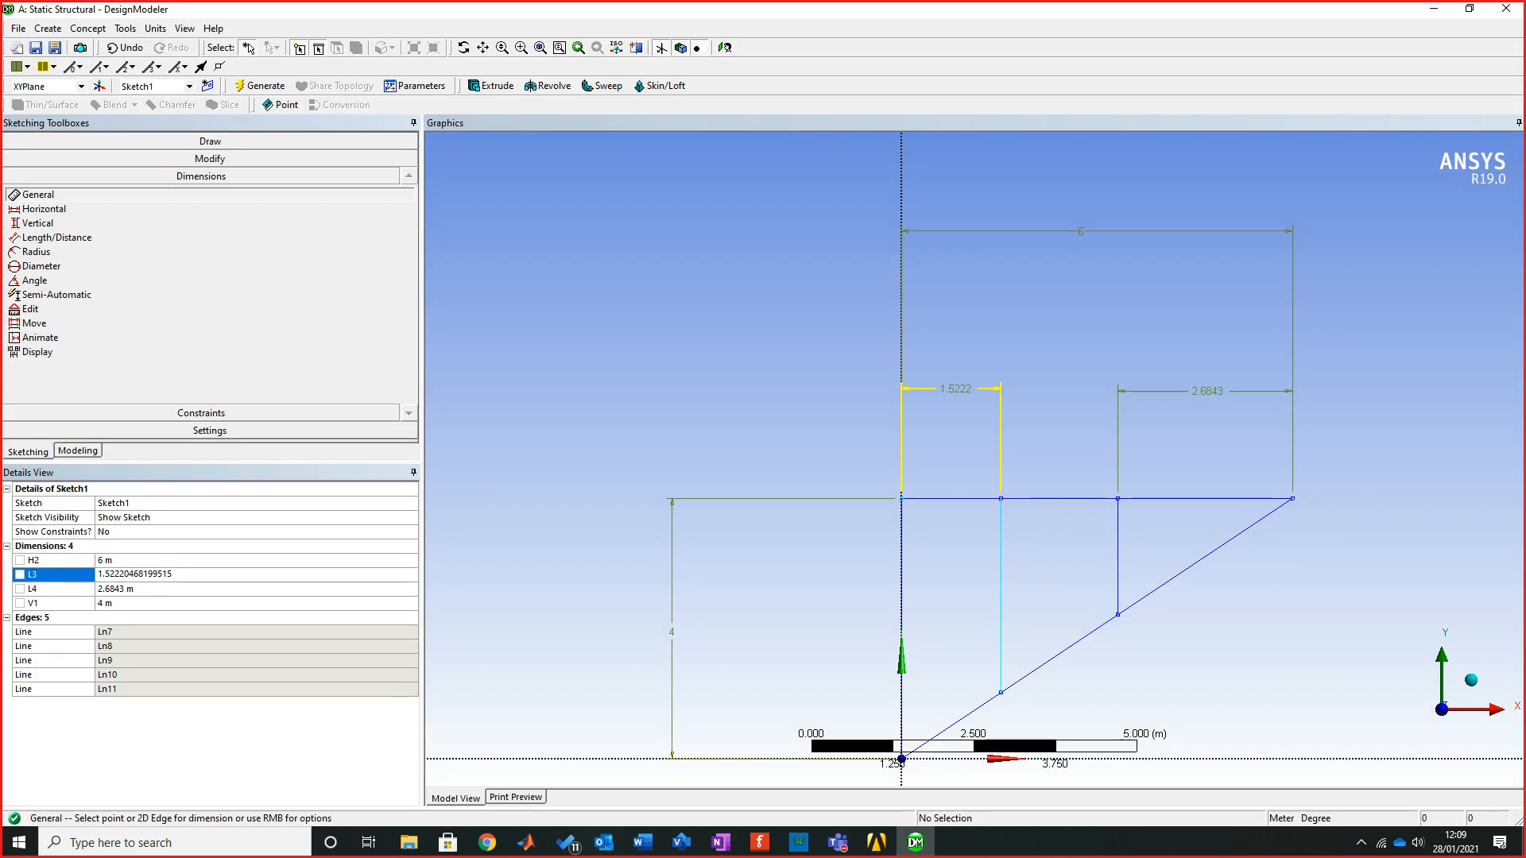
pyautogui.doubleClick(134, 574)
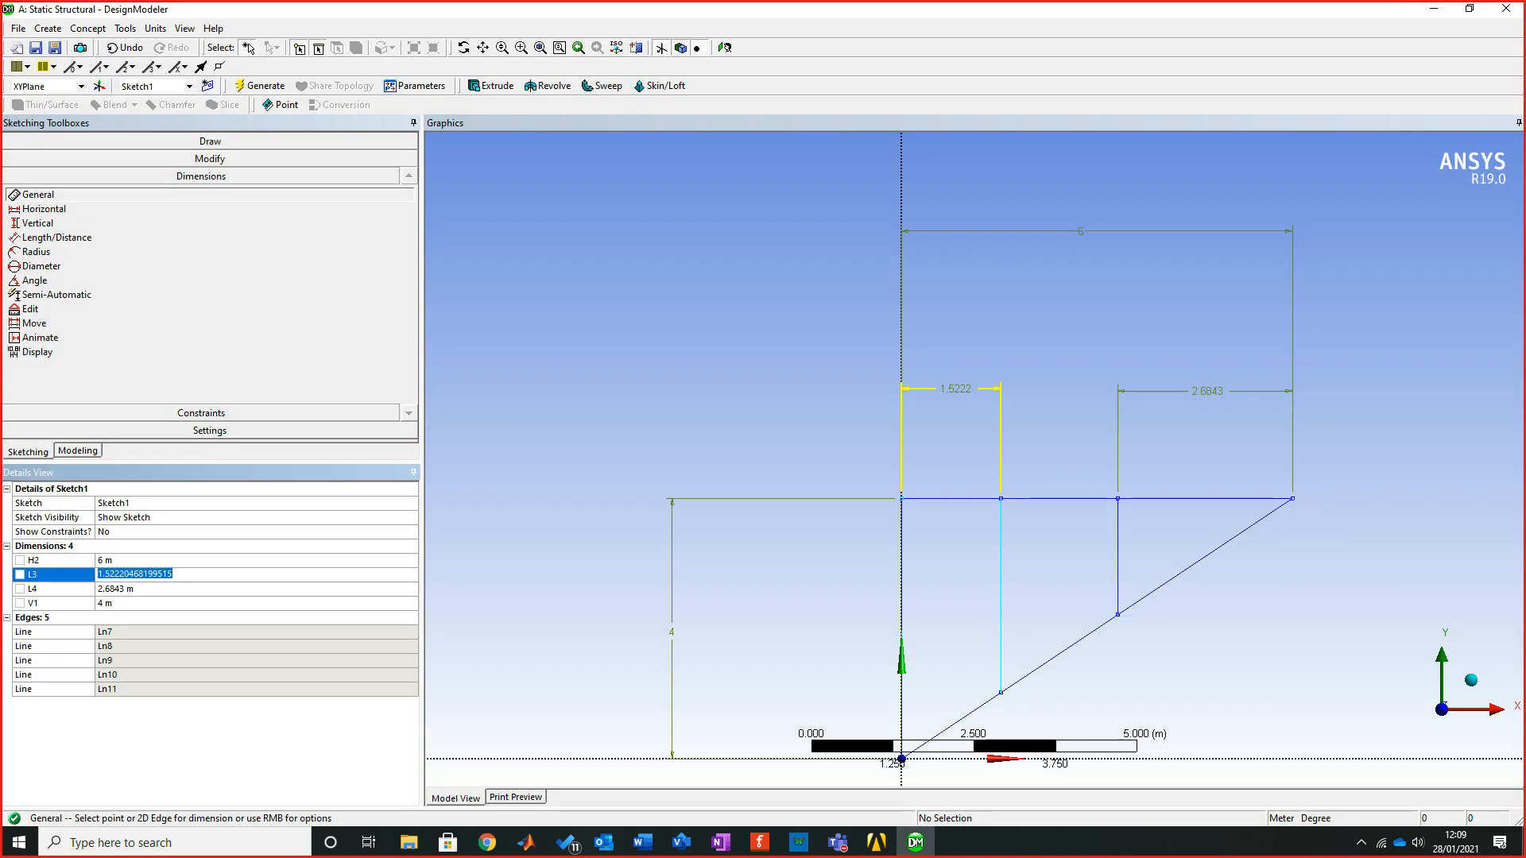
pyautogui.write('2')
pyautogui.press('Return')
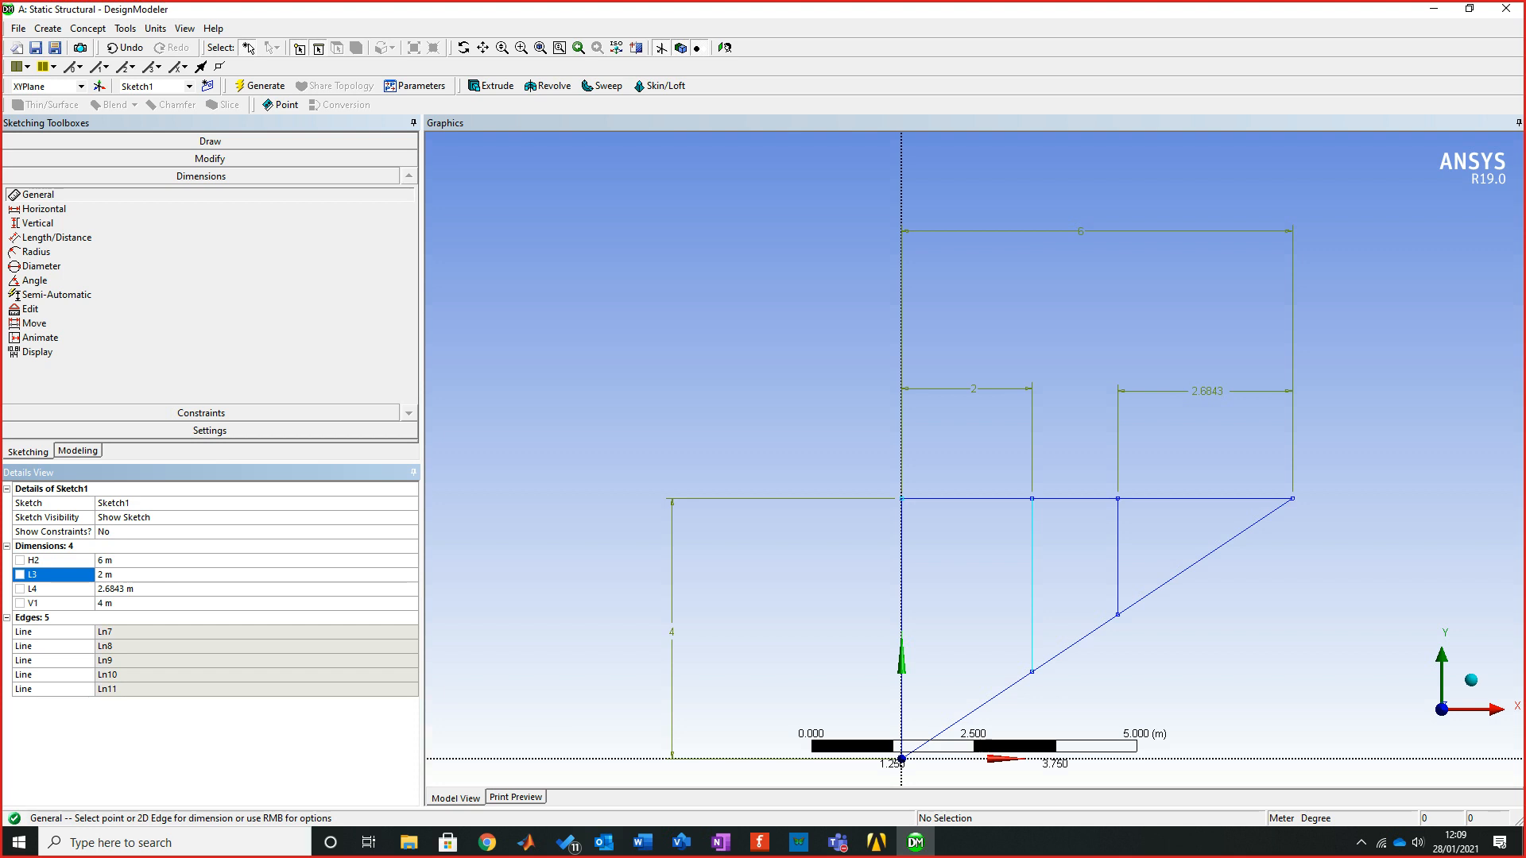
# Set the second inner vertical's distance from the triangle's upper-right corner to 2 m
pyautogui.click(119, 588)
pyautogui.click(119, 588)
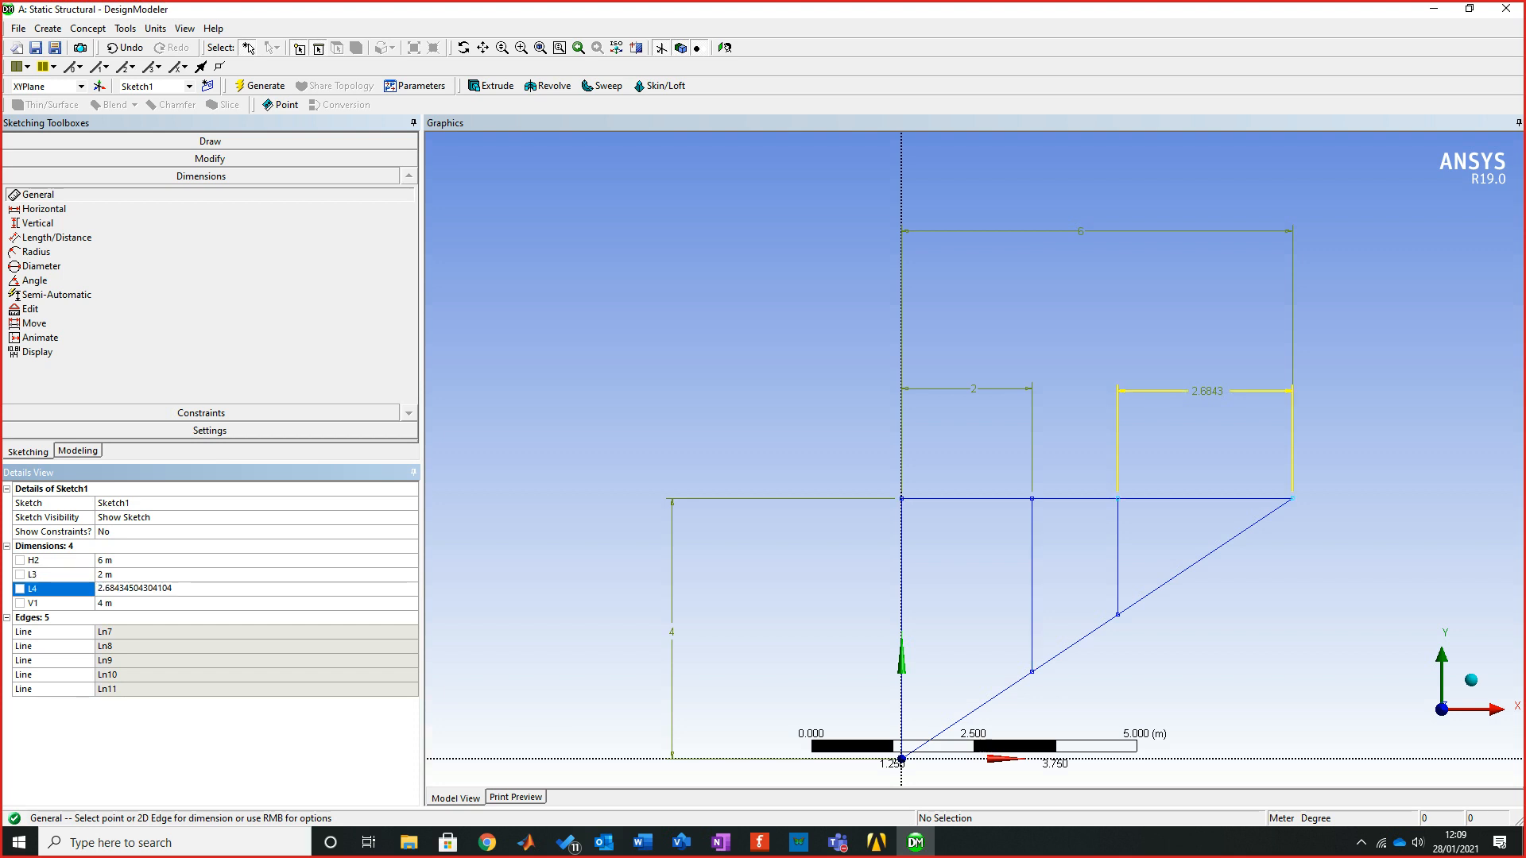
pyautogui.doubleClick(119, 588)
pyautogui.write('2')
pyautogui.press('Return')
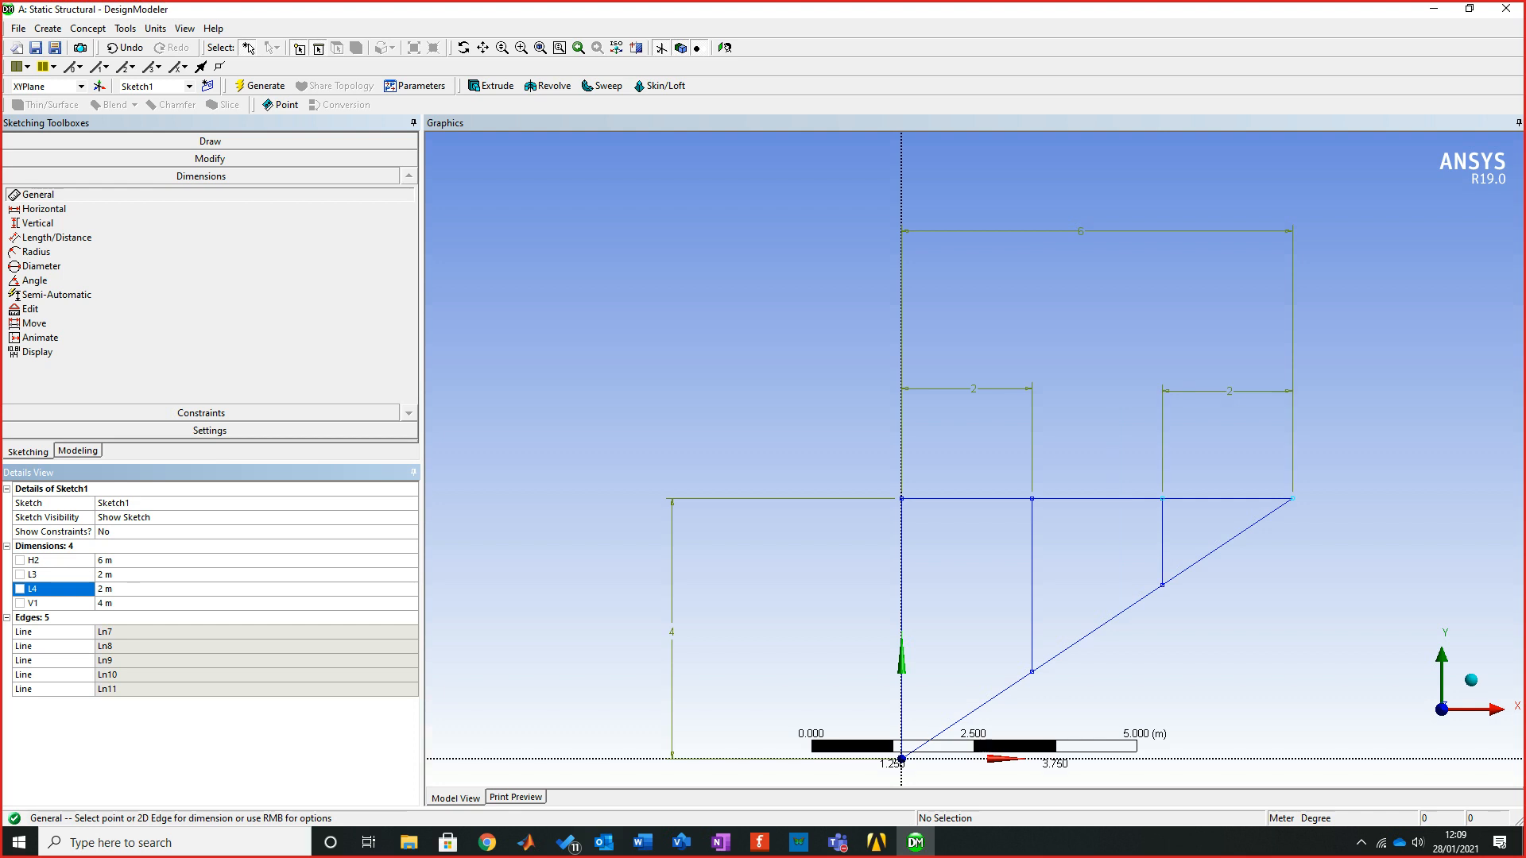
# Check the Visio drawing, then in DesignModeler draw diagonals from the upper-left corner and first vertical's top to the next vertical's lower end
pyautogui.click(681, 841)
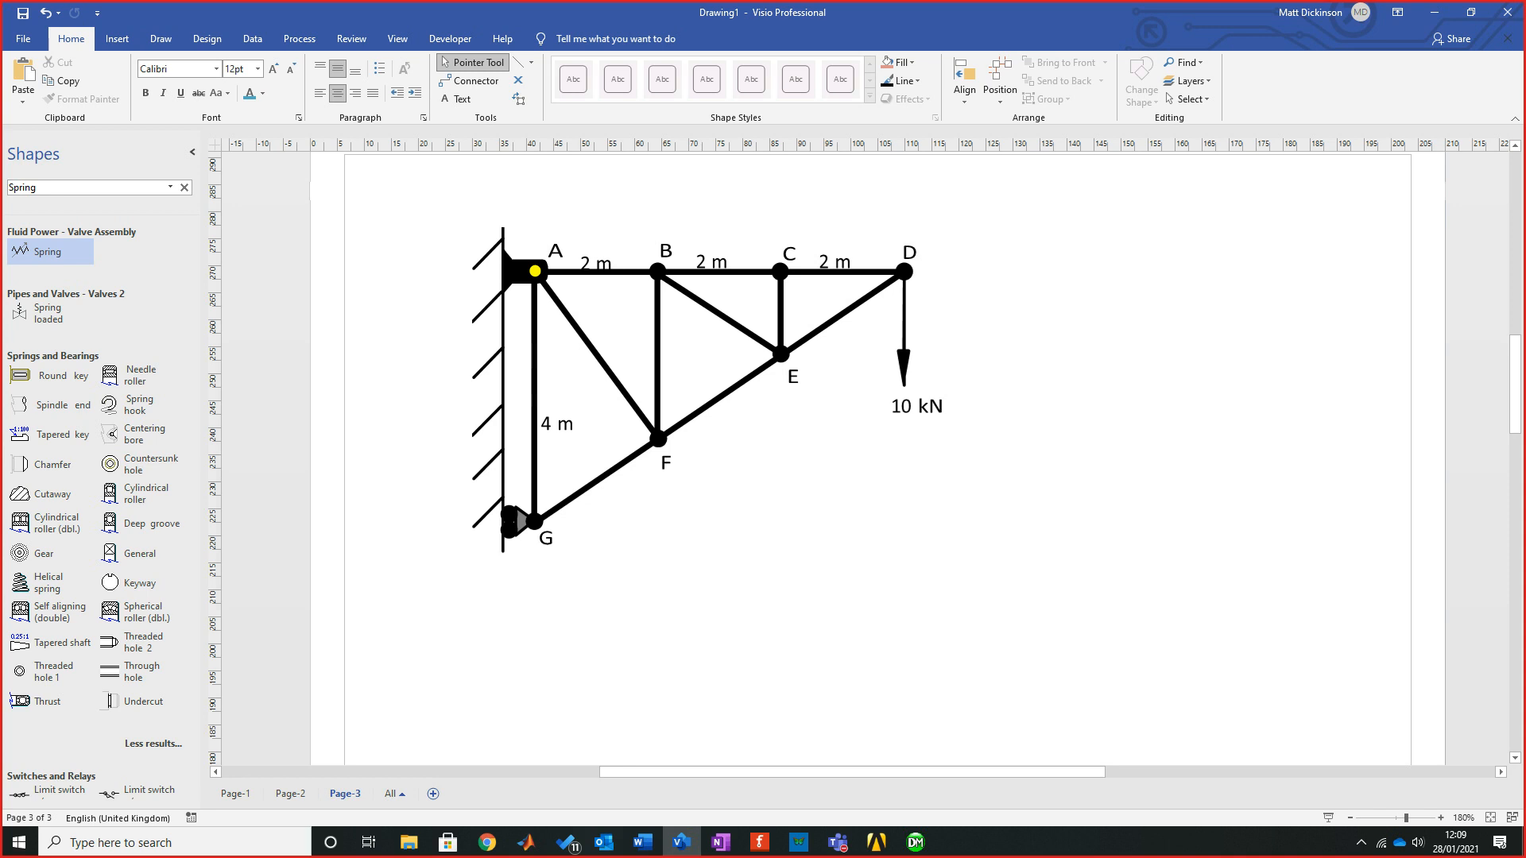
pyautogui.click(1434, 12)
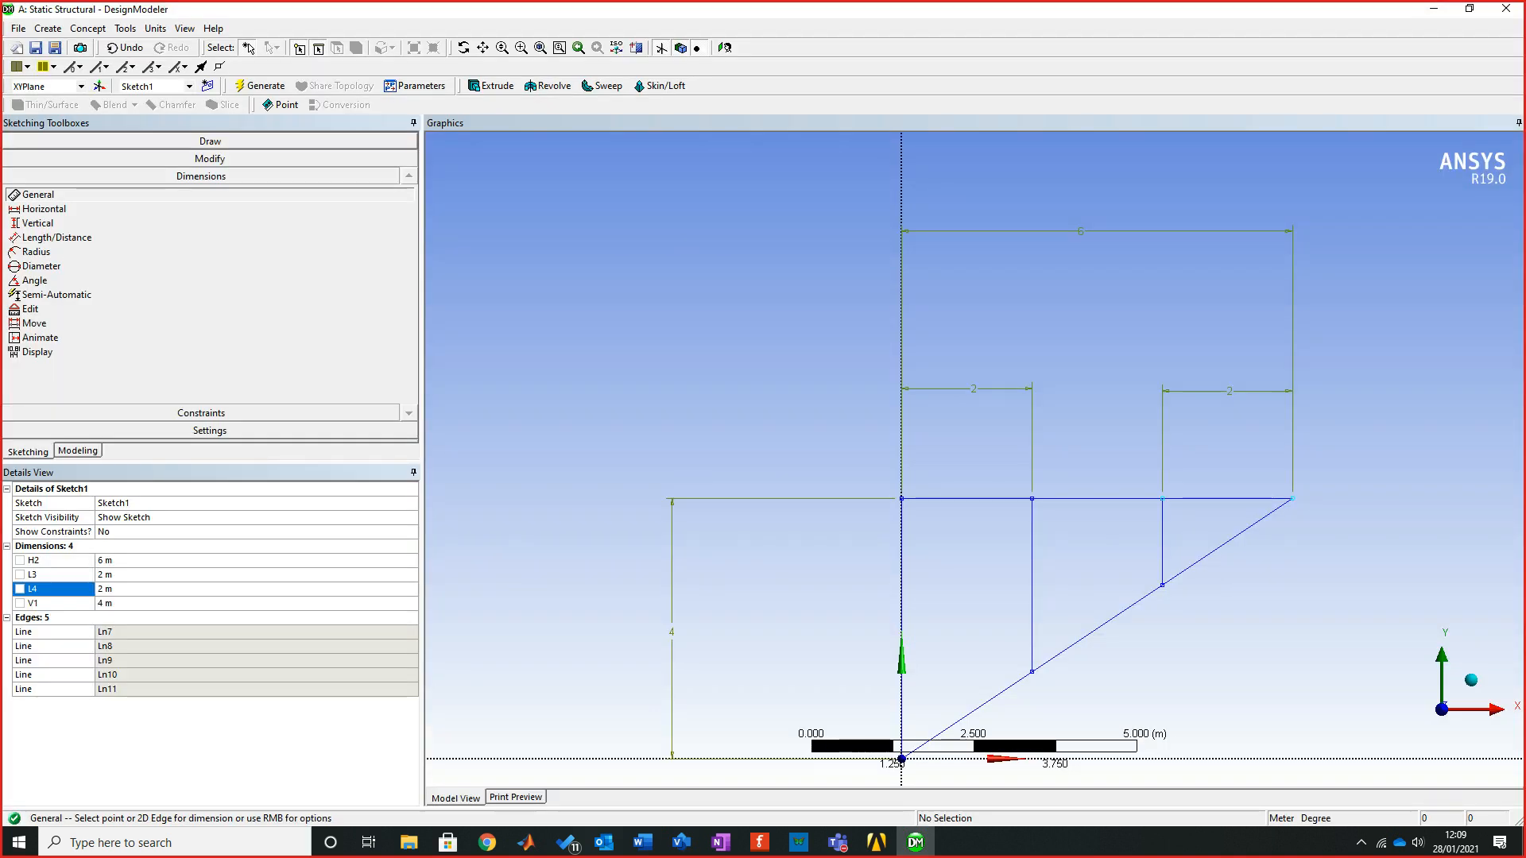
pyautogui.click(210, 140)
pyautogui.click(31, 159)
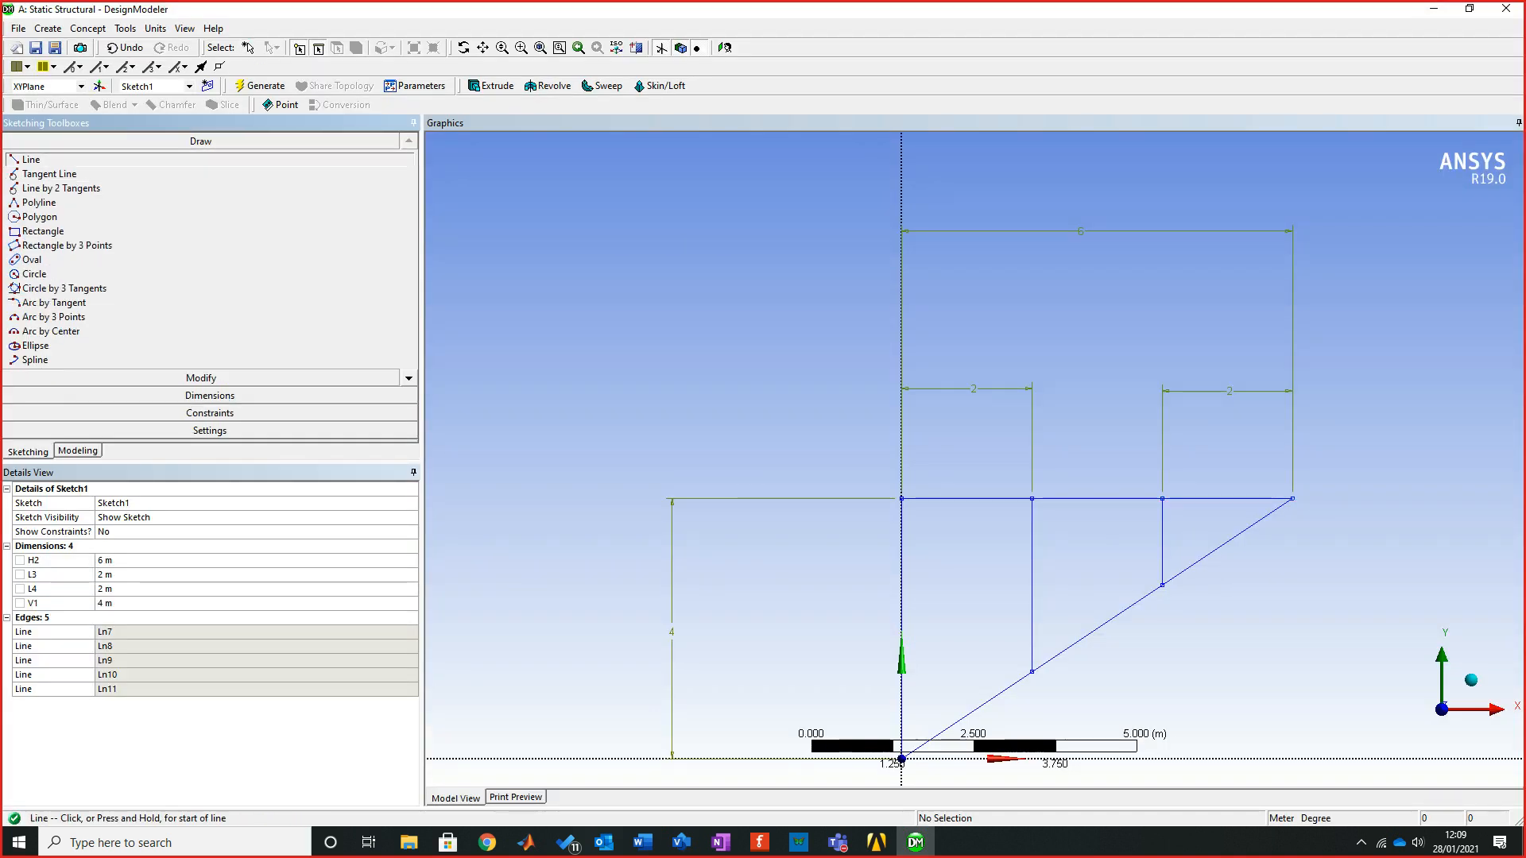
pyautogui.click(901, 498)
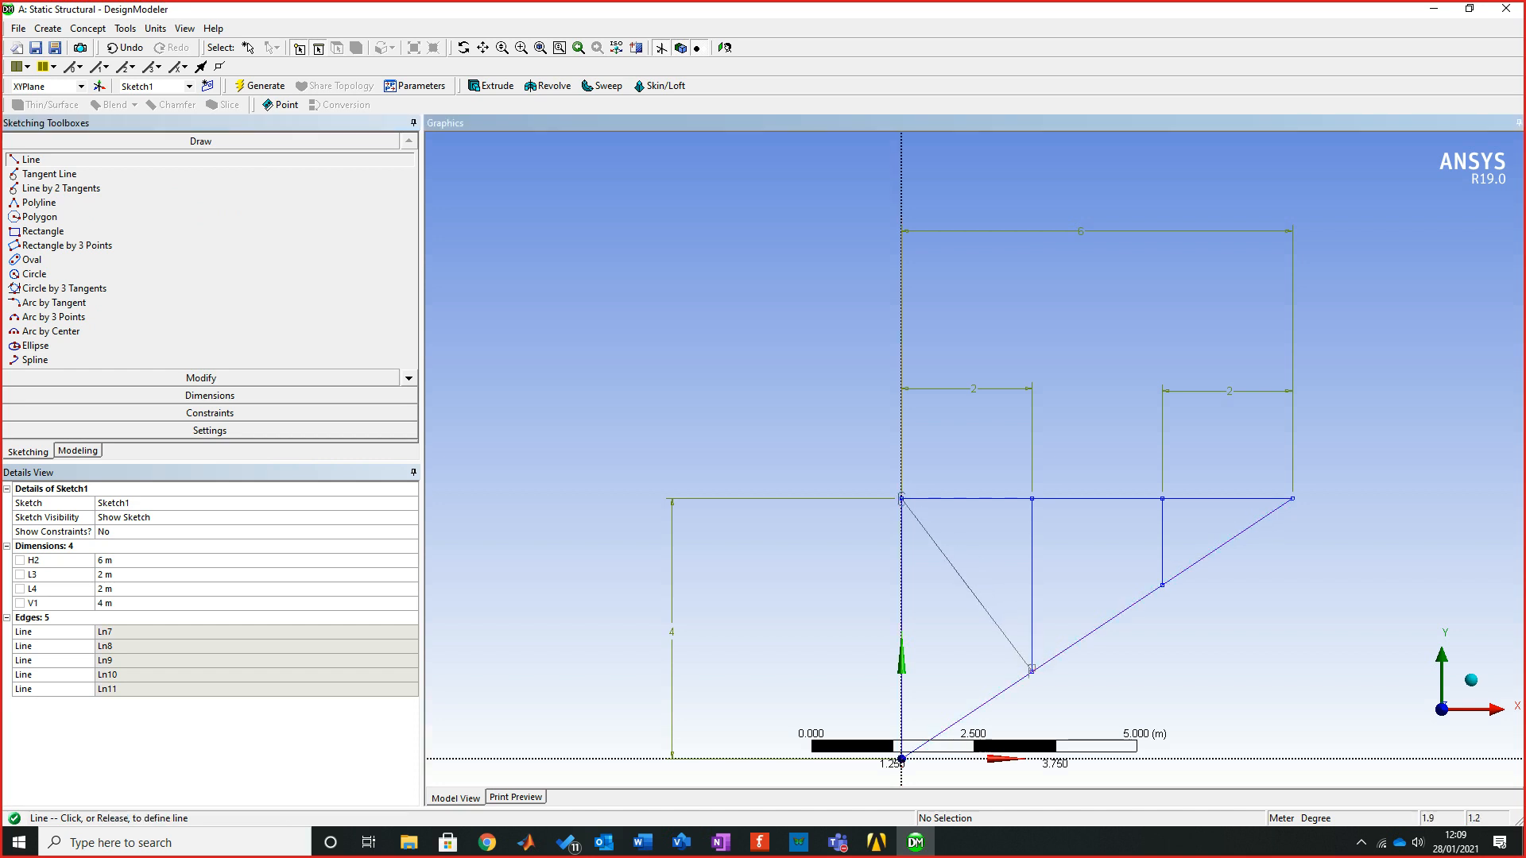
pyautogui.click(1031, 670)
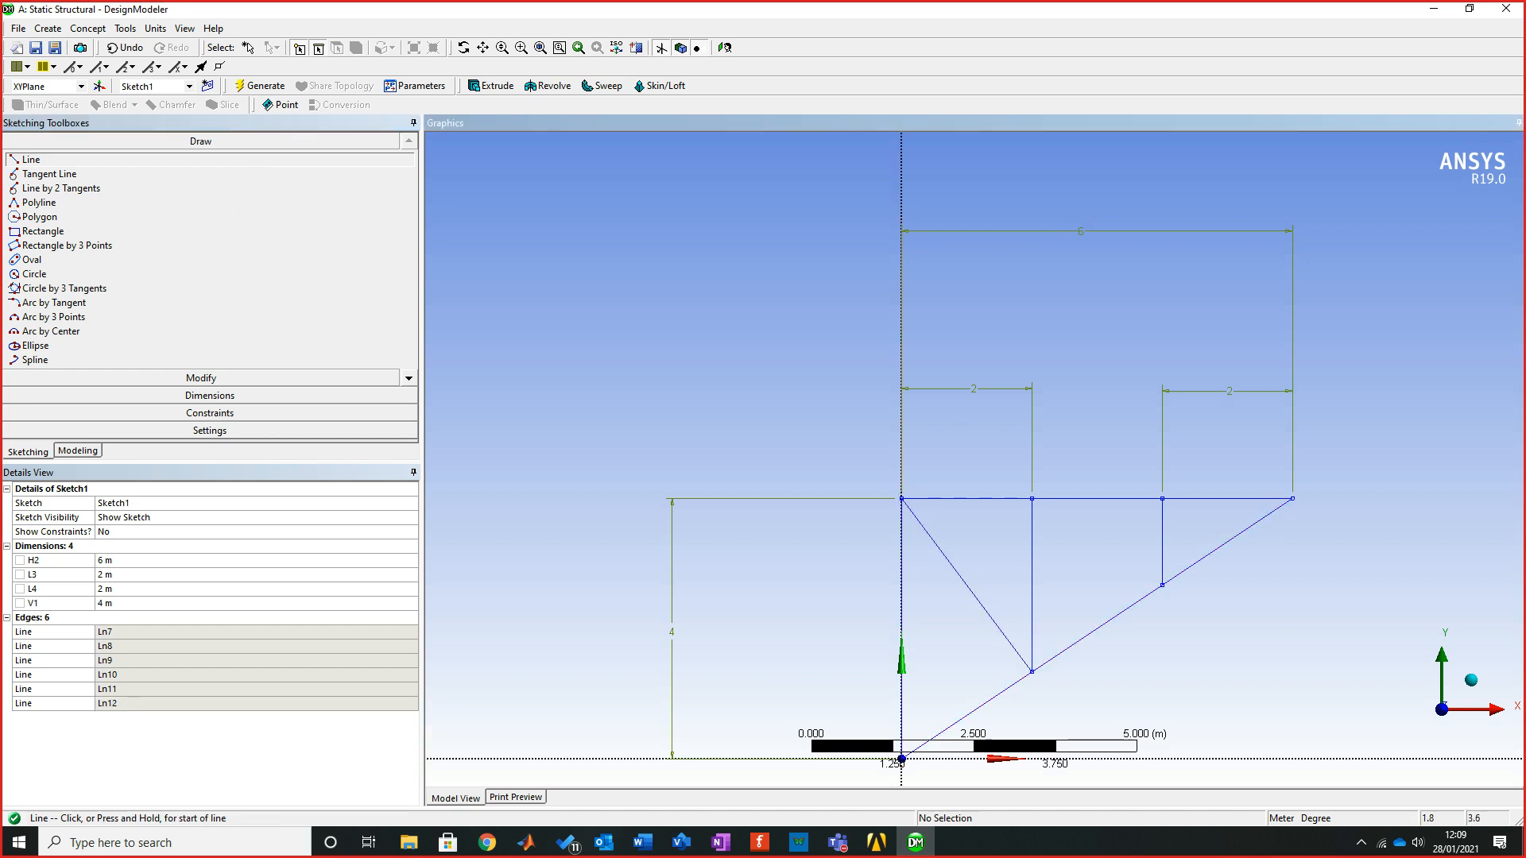
pyautogui.click(1032, 498)
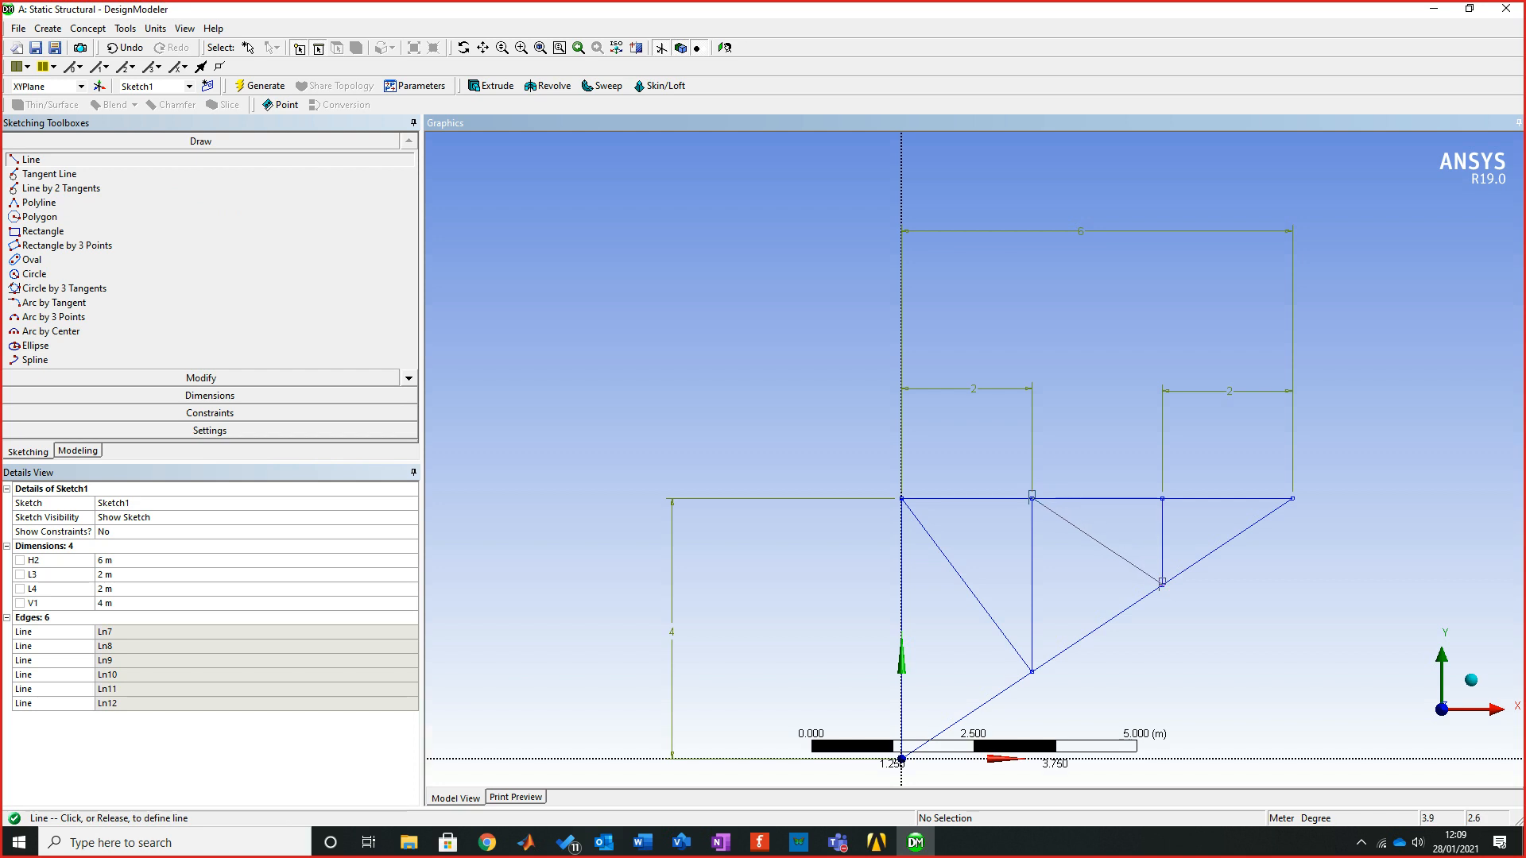
pyautogui.click(1161, 581)
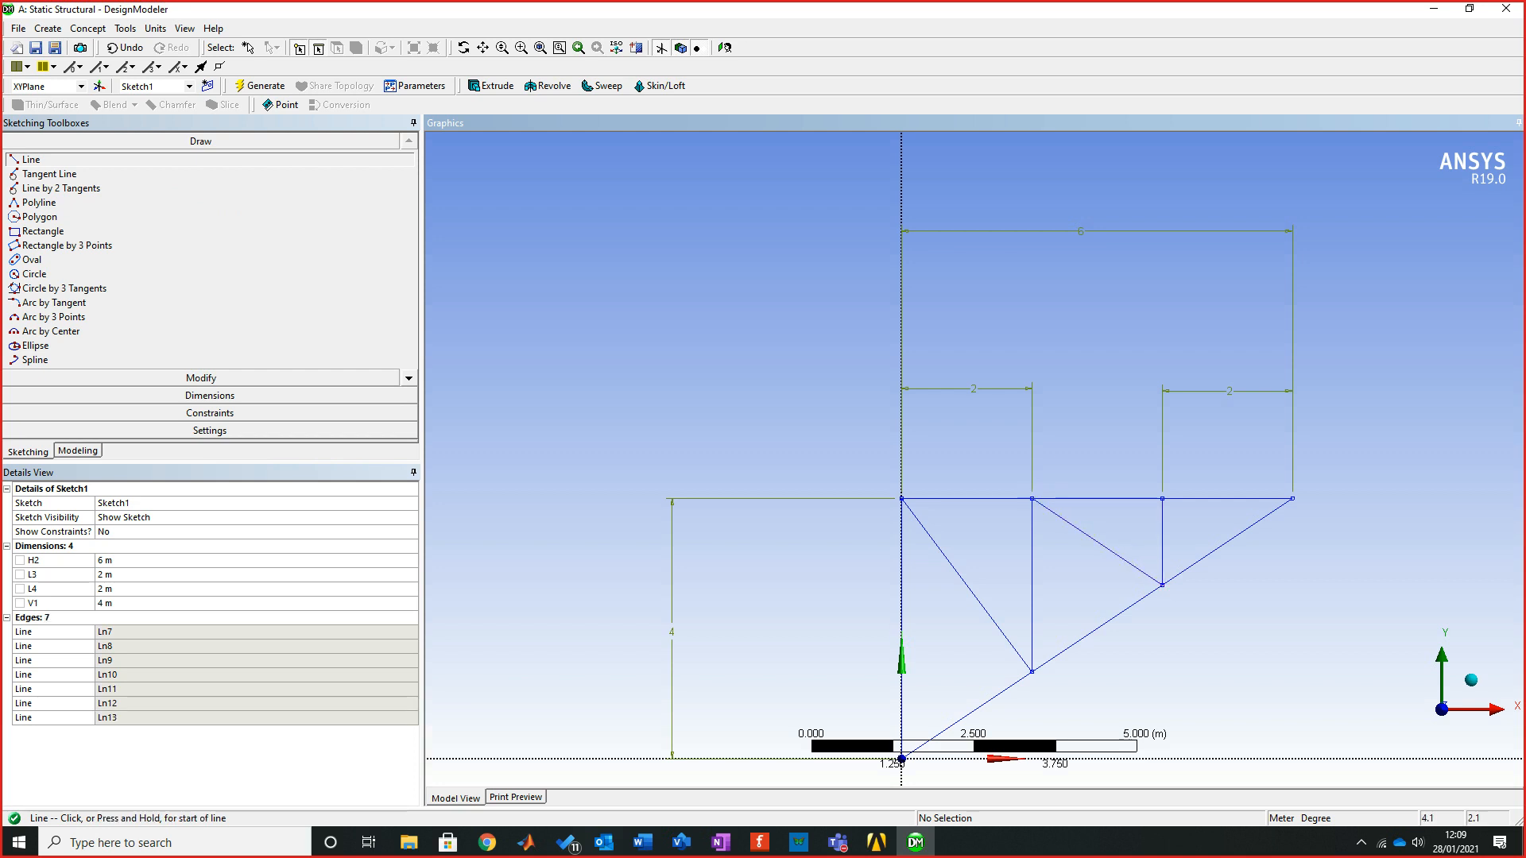
pyautogui.scroll(-5, 1174, 630)
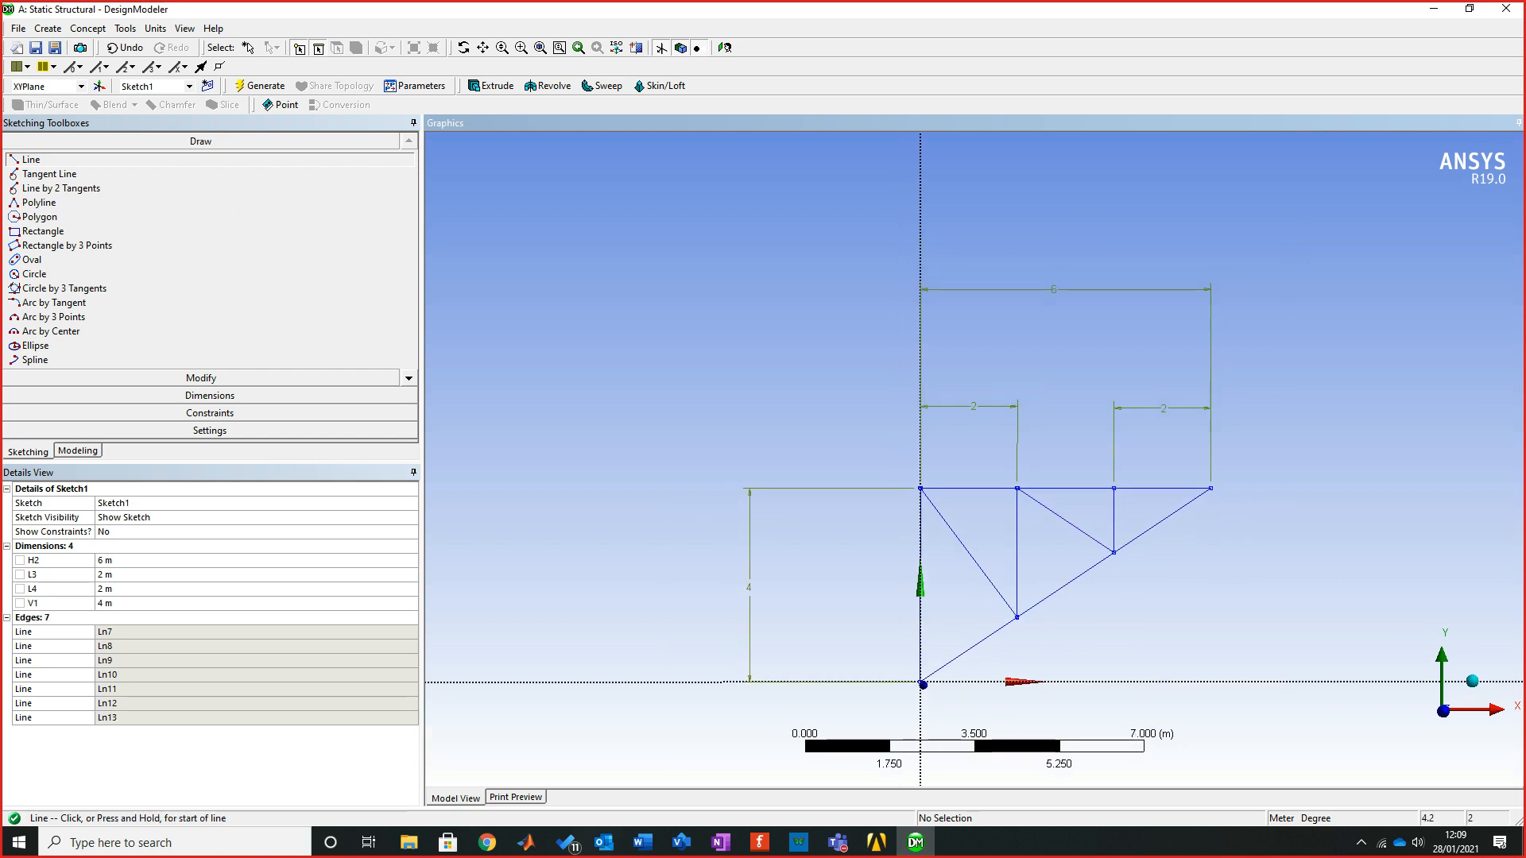
pyautogui.rightClick(1140, 559)
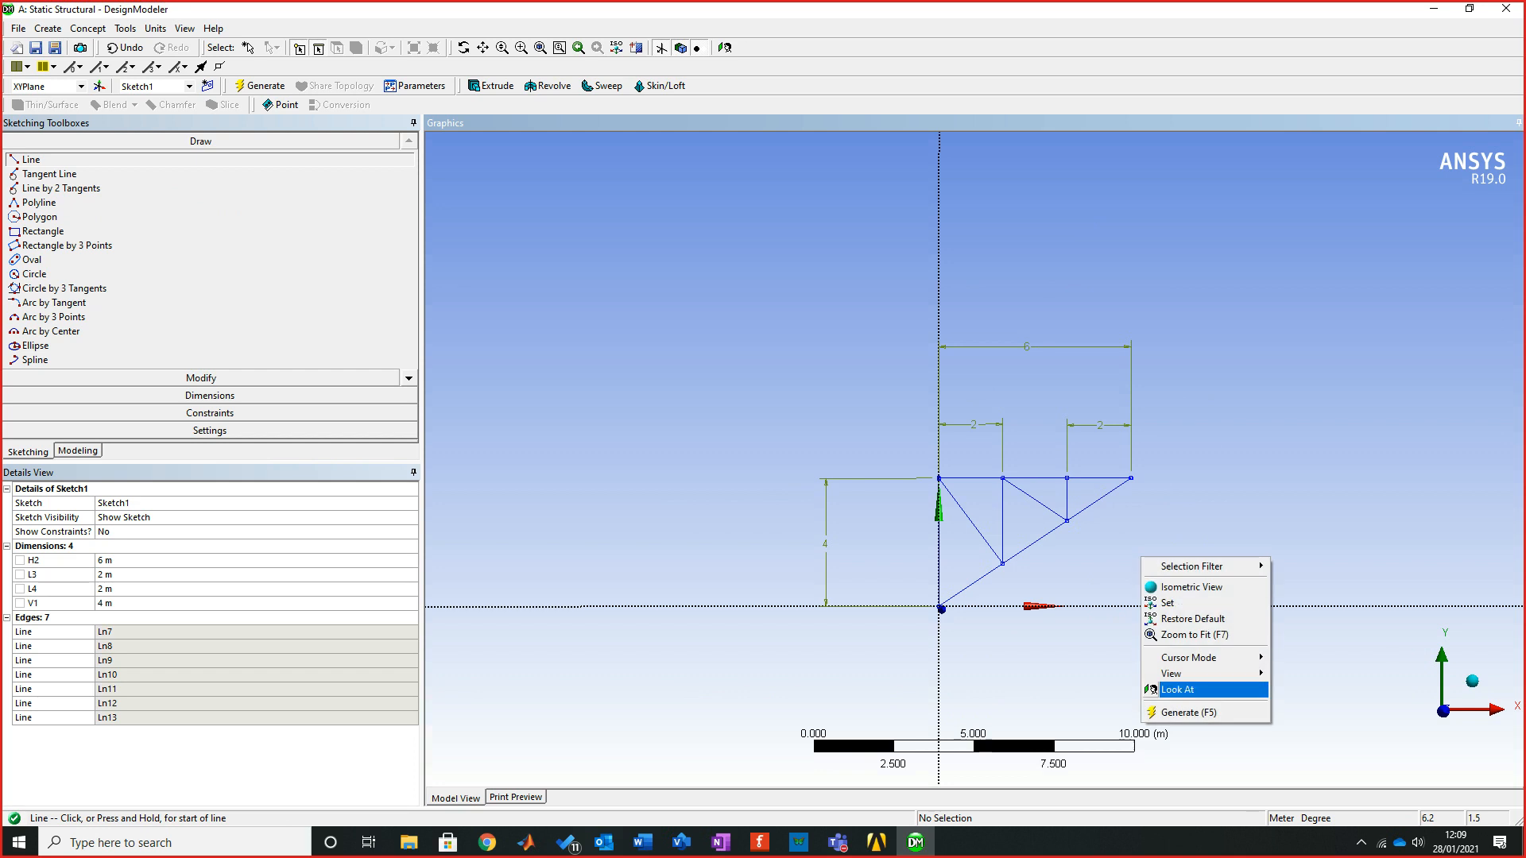
pyautogui.click(1176, 689)
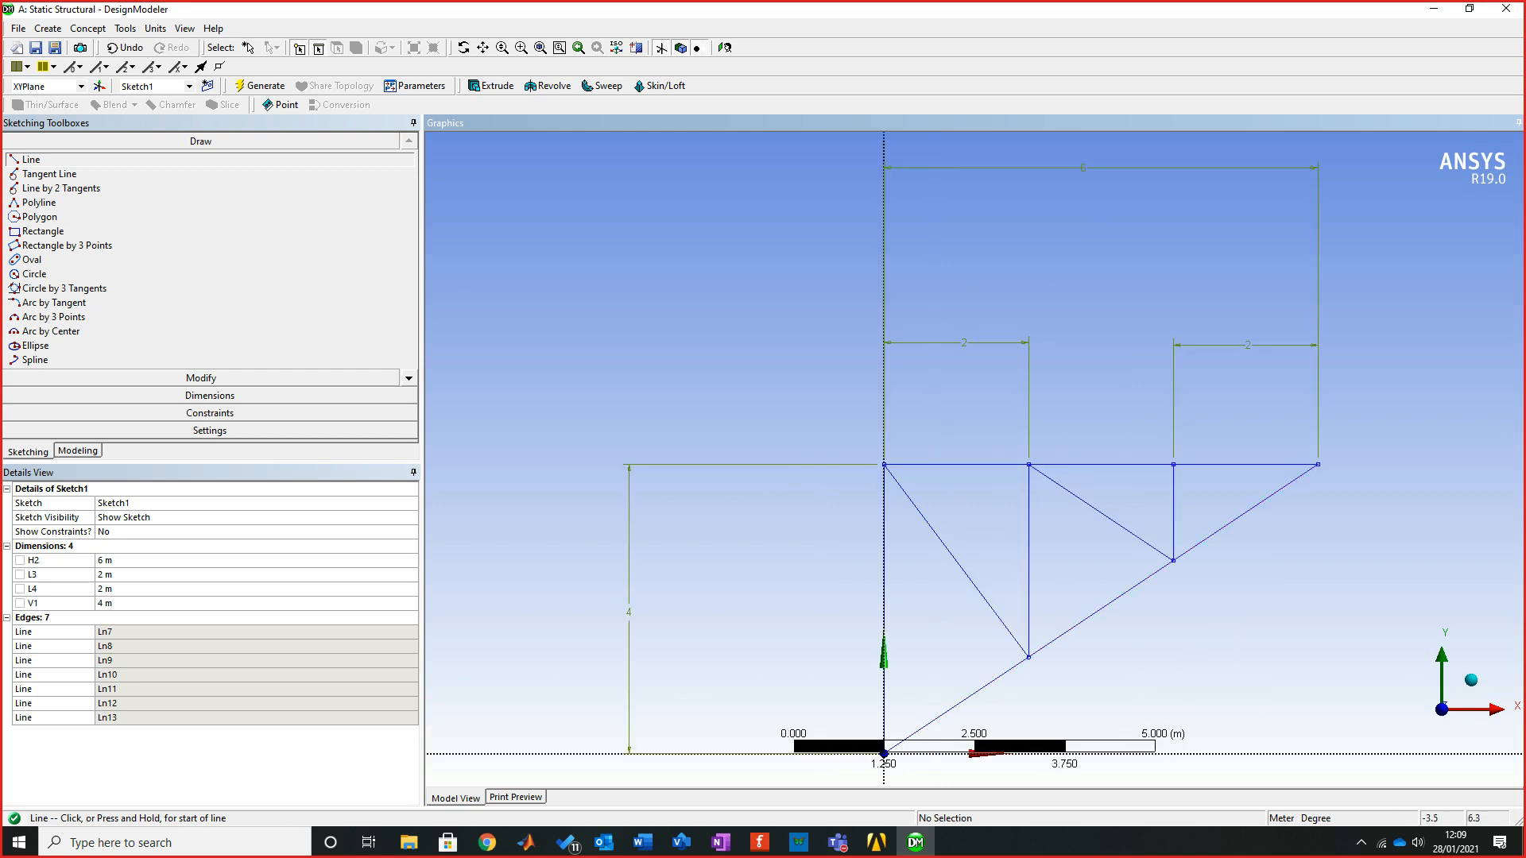
pyautogui.press('Escape')
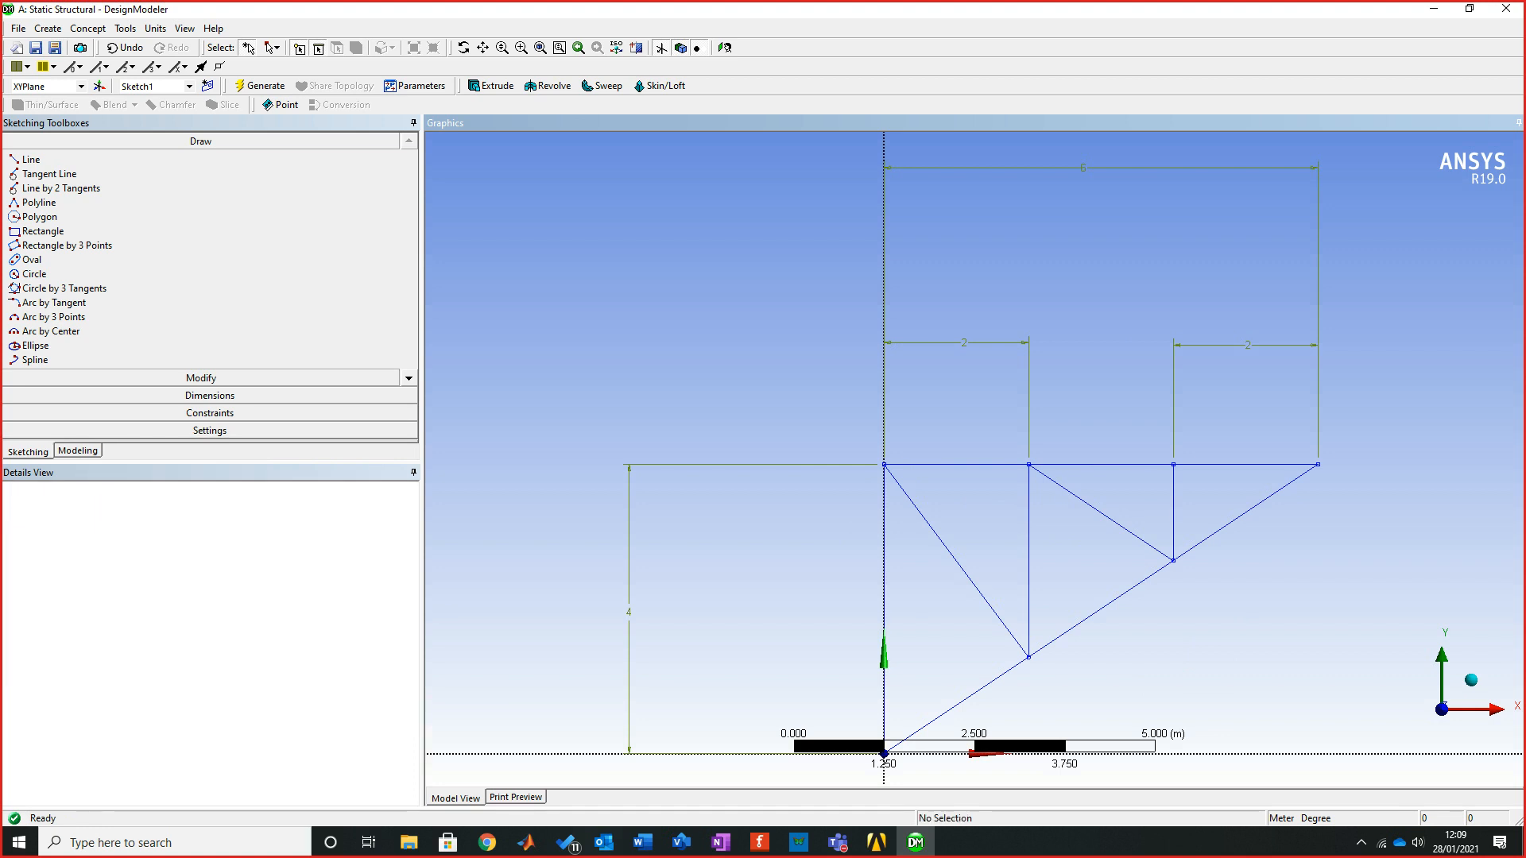
# Check the sketch against the Visio truss drawing and generate a line body from Sketch1 in DesignModeler using Lines From Sketches with Add Material
pyautogui.click(77, 451)
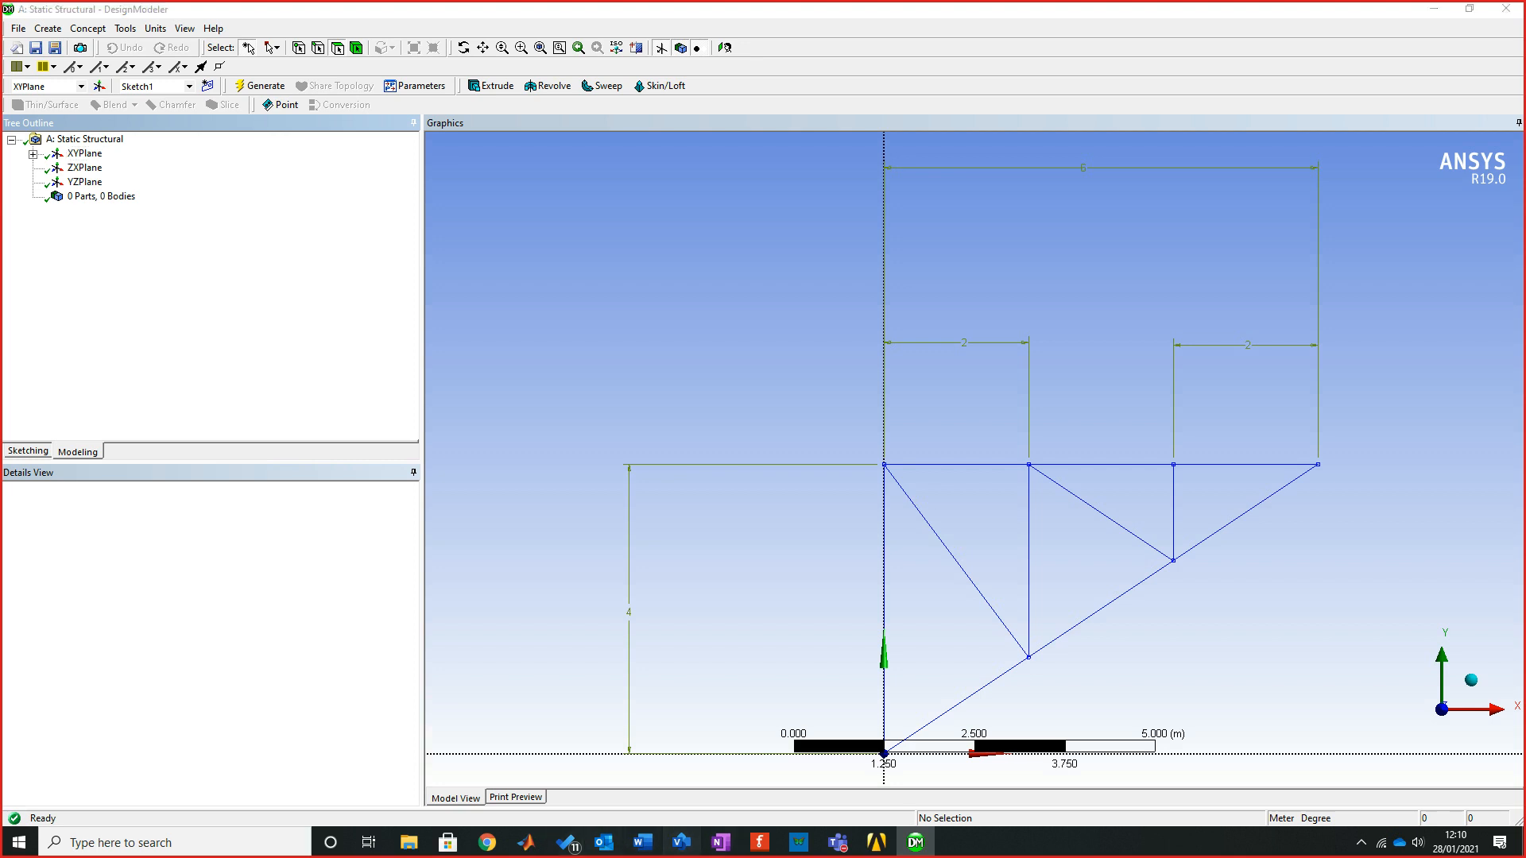
pyautogui.click(681, 843)
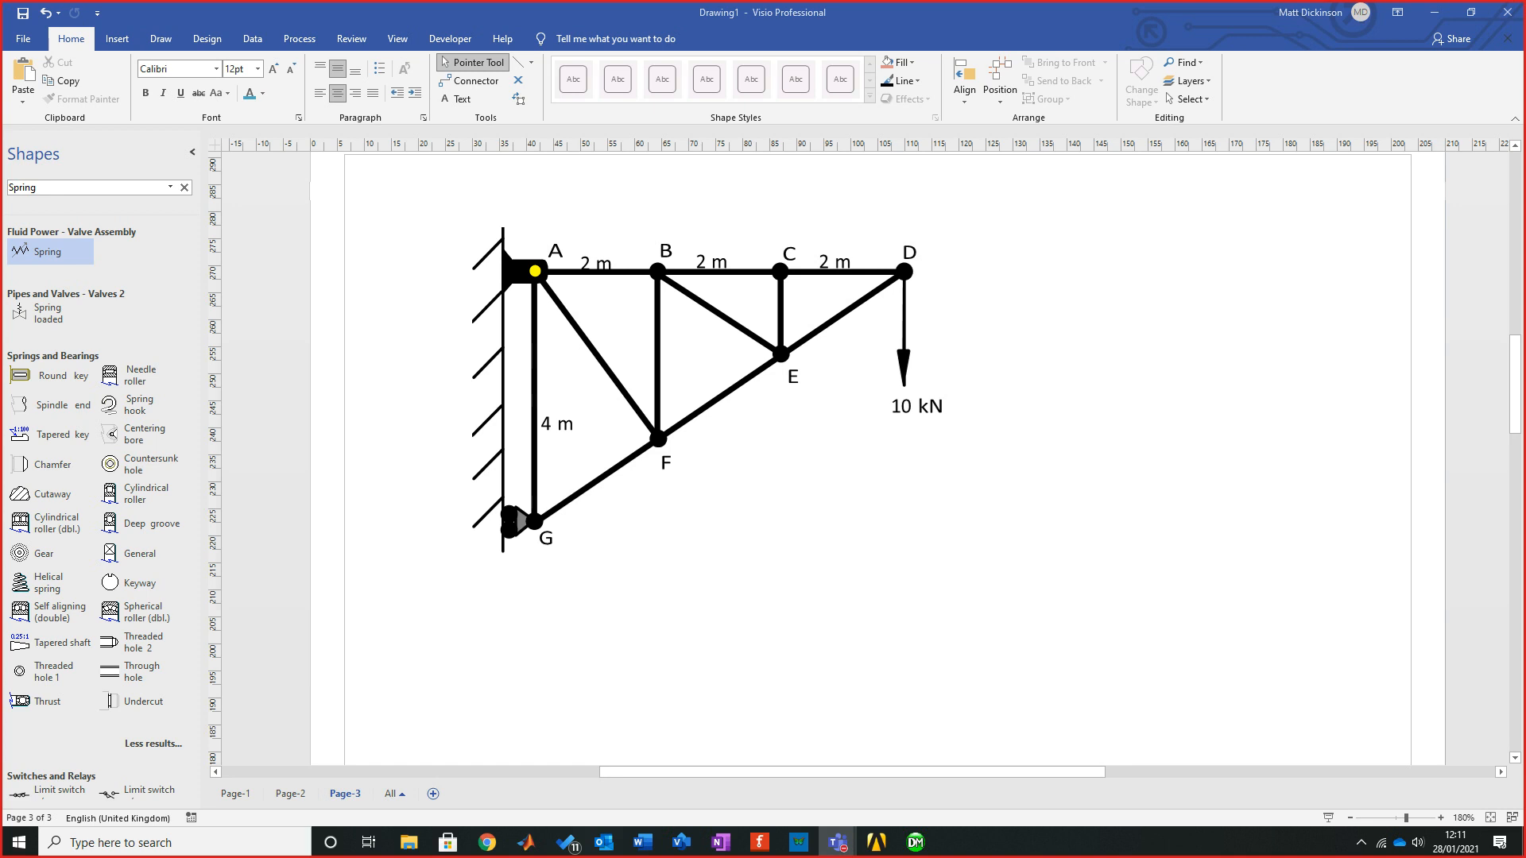
pyautogui.click(1434, 13)
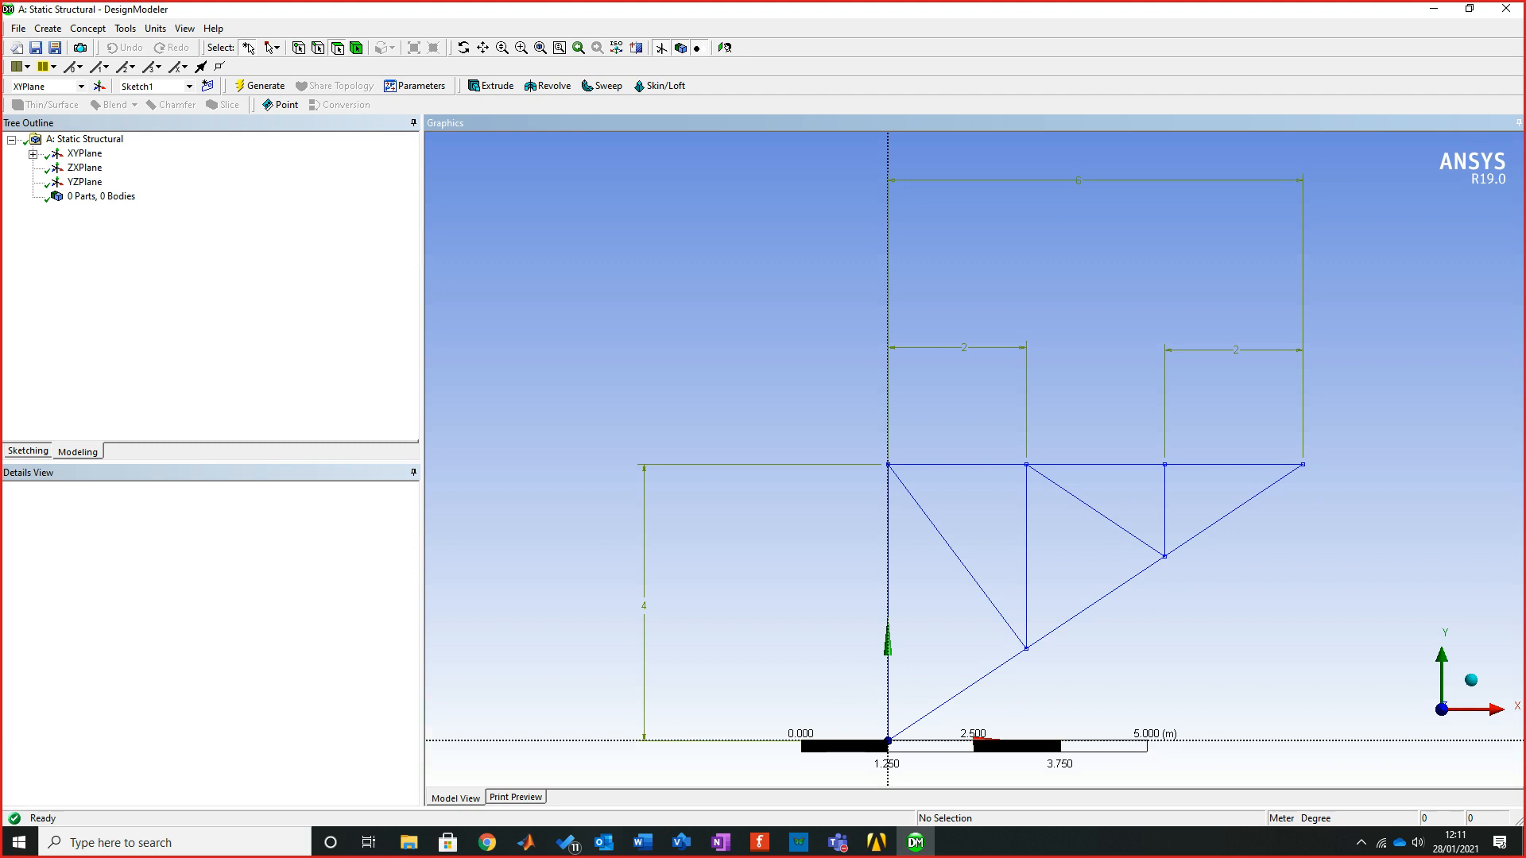
pyautogui.scroll(-2, 973, 453)
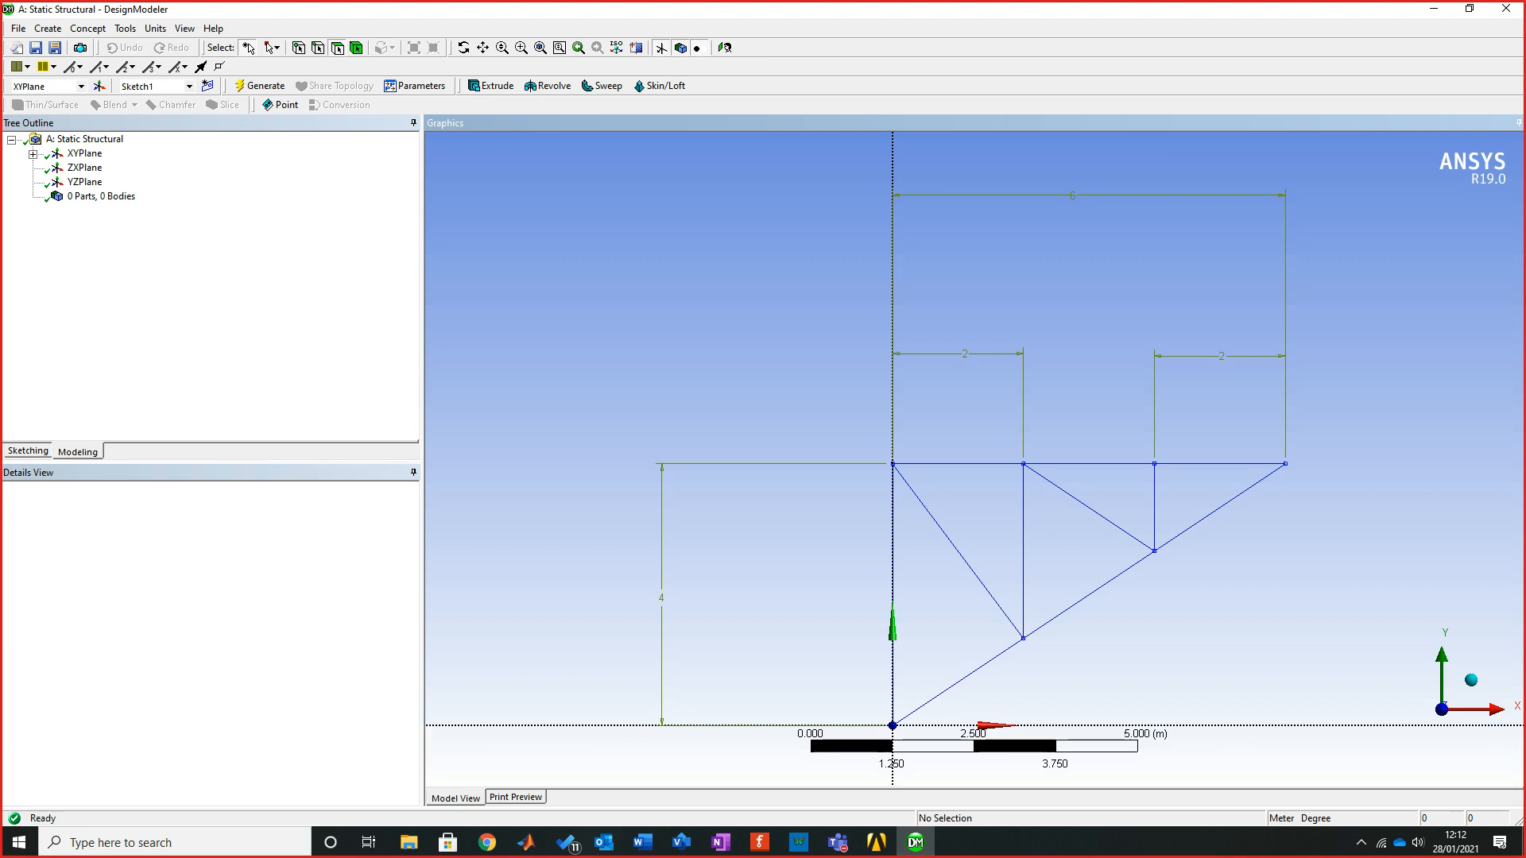
pyautogui.click(87, 28)
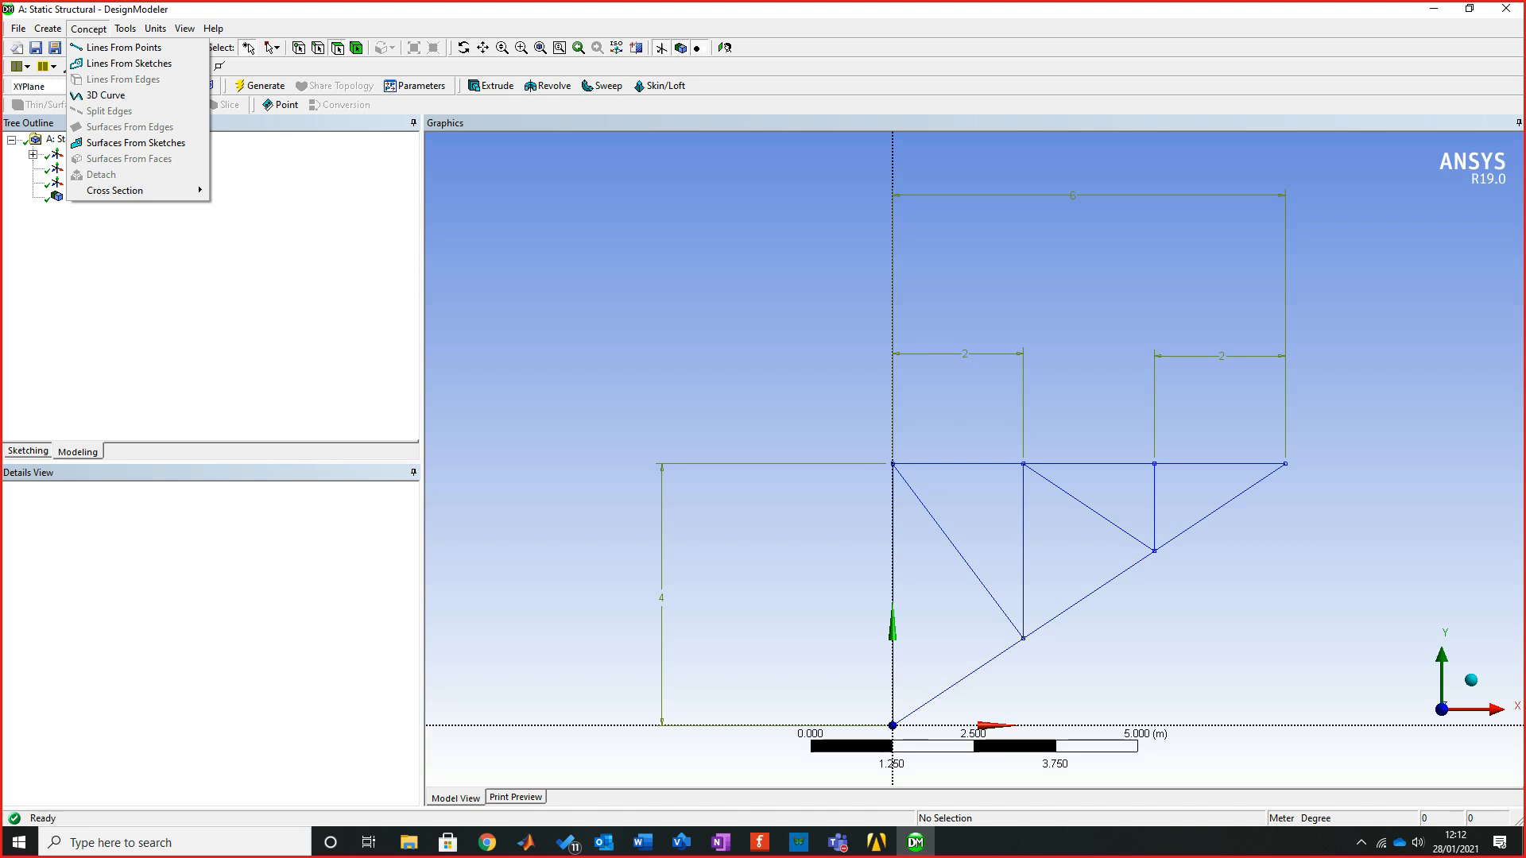
pyautogui.press('Down')
pyautogui.press('Down')
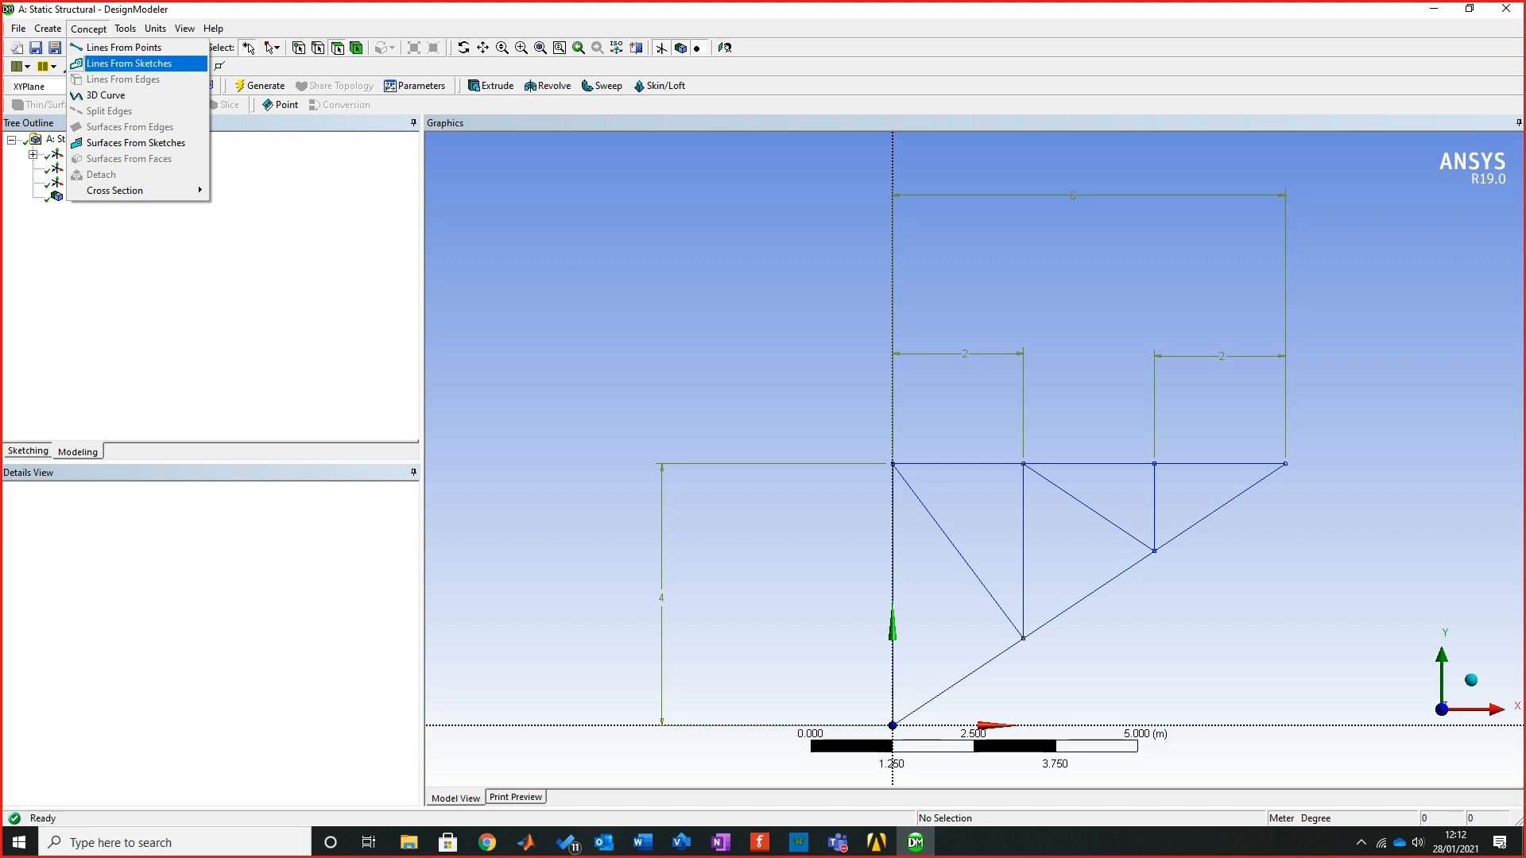
pyautogui.press('Return')
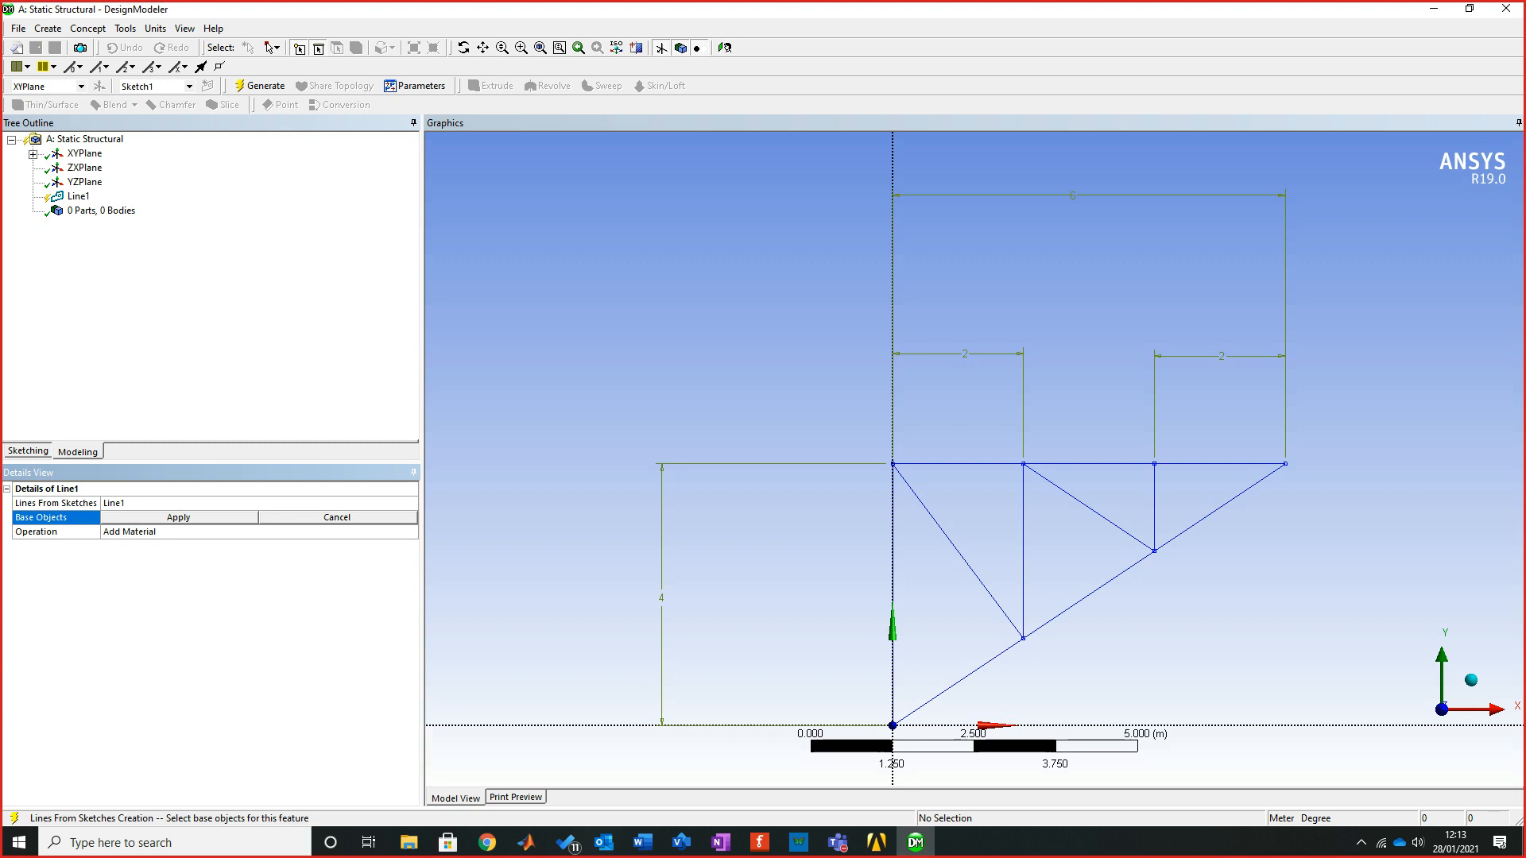
pyautogui.click(32, 154)
pyautogui.click(104, 168)
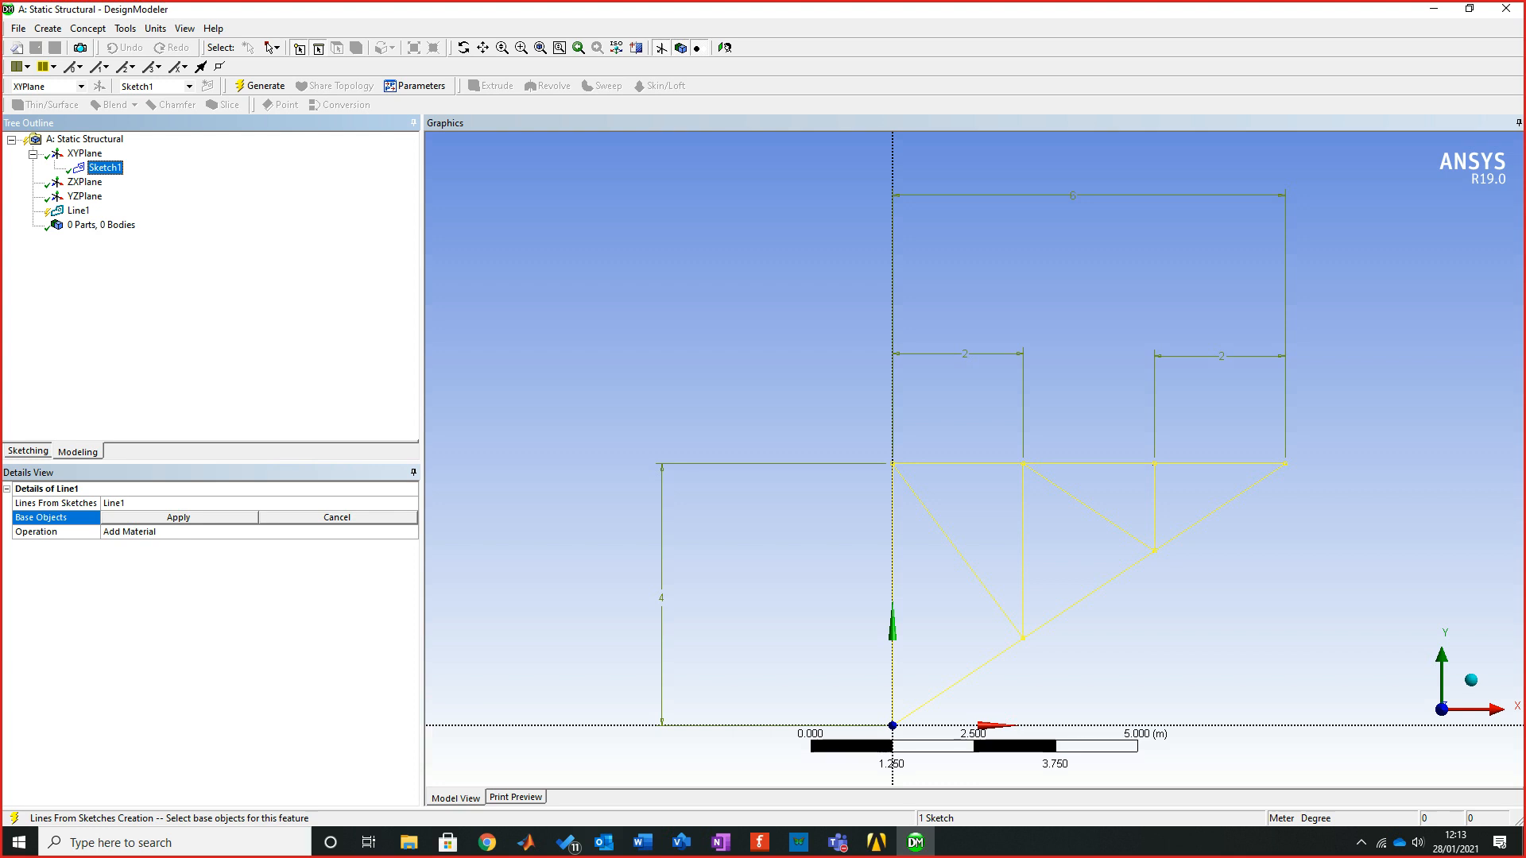
pyautogui.click(178, 517)
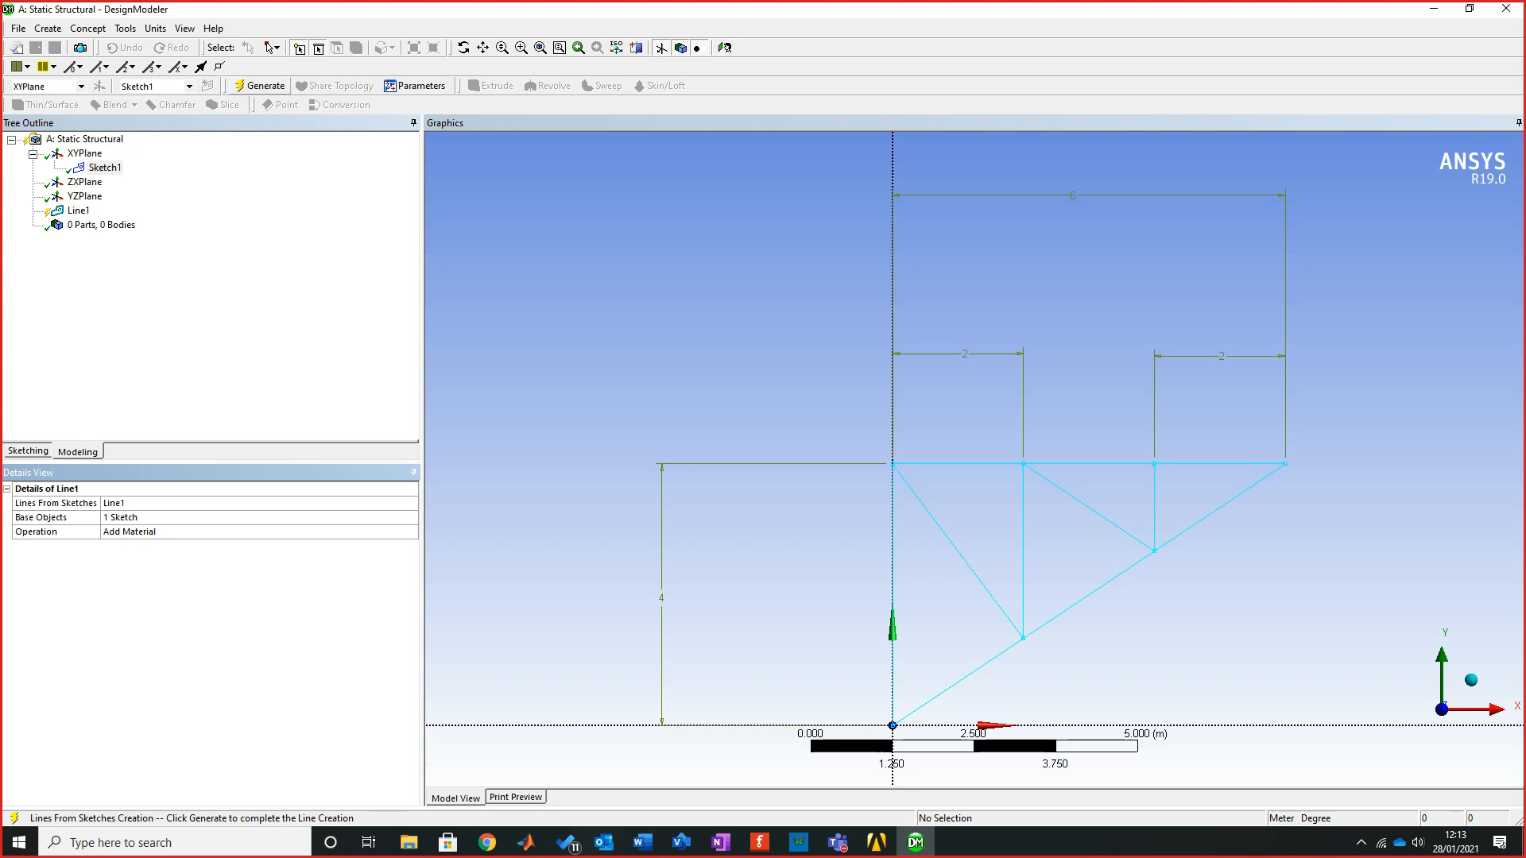
pyautogui.click(260, 86)
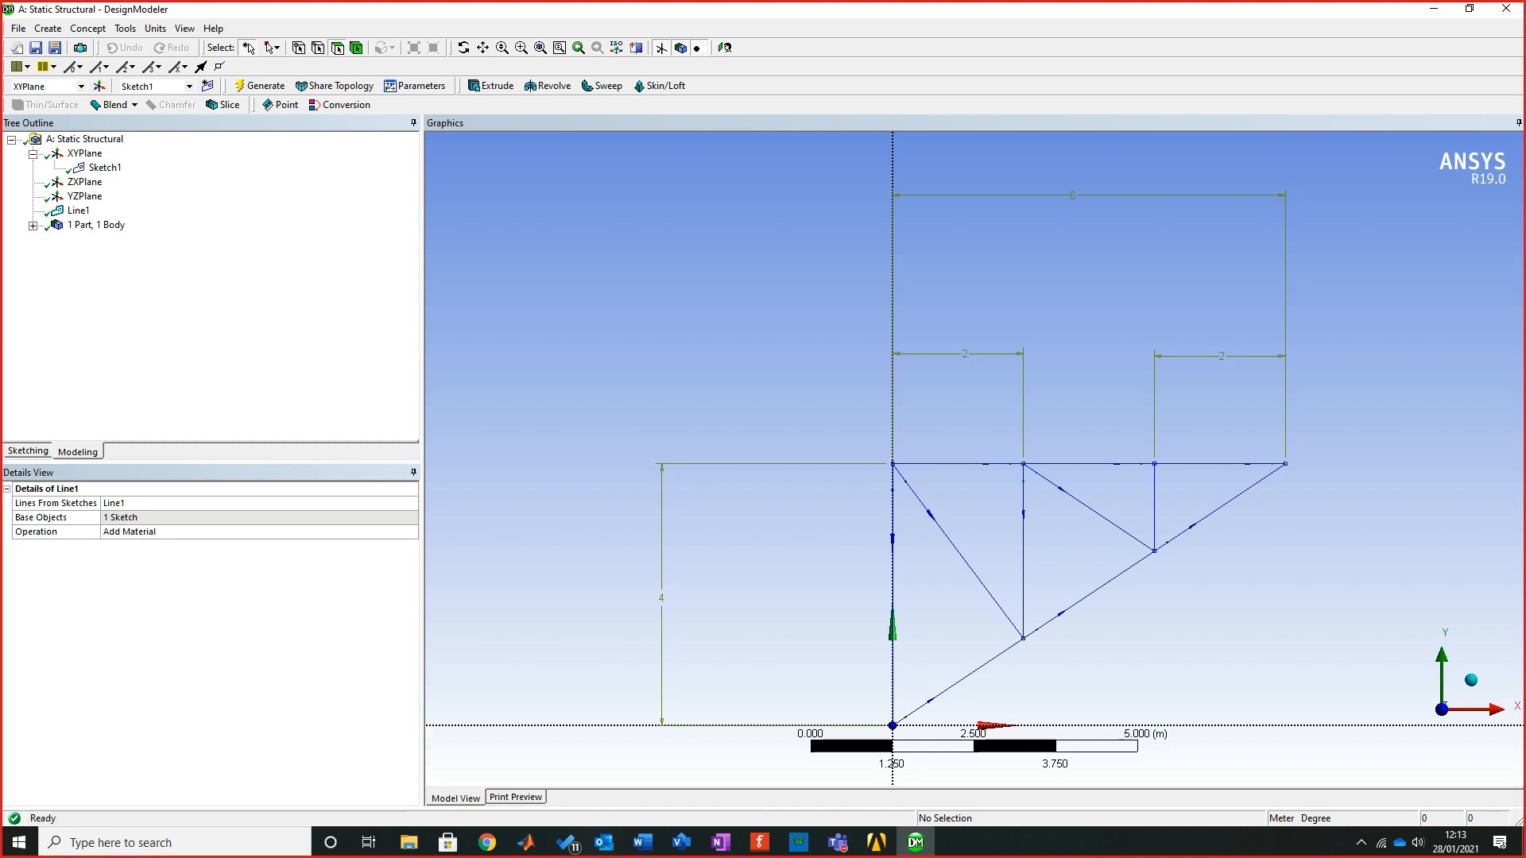
# Examine the generated line body's members and joints up close and compare them with the truss drawing in Visio
pyautogui.scroll(5, 975, 459)
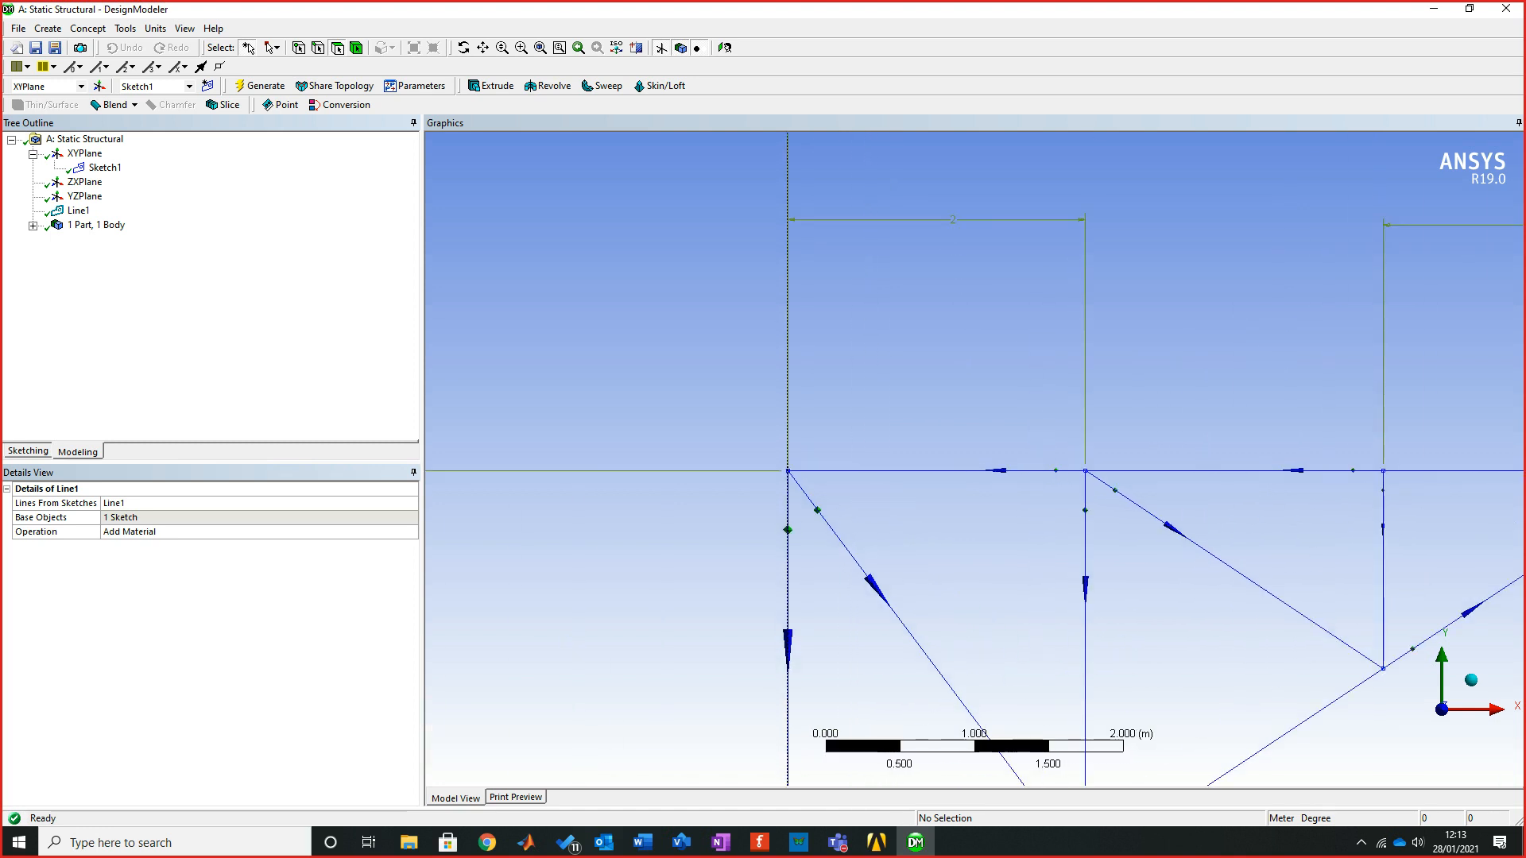
pyautogui.scroll(-2, 975, 458)
pyautogui.scroll(-2, 975, 458)
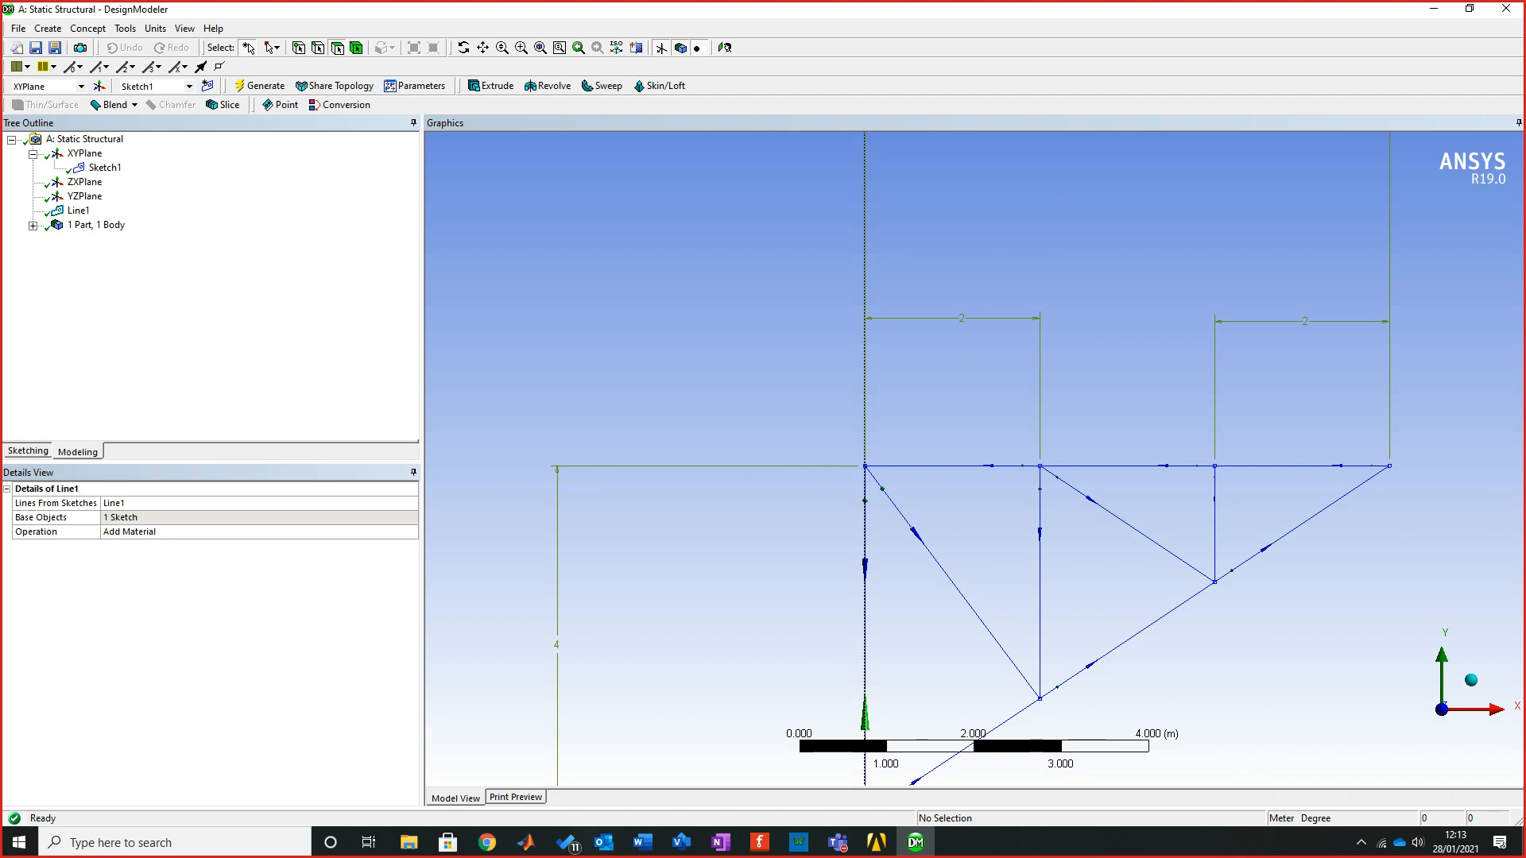
pyautogui.scroll(-6, 973, 459)
pyautogui.scroll(6, 974, 458)
pyautogui.scroll(-1, 973, 458)
pyautogui.scroll(-4, 974, 458)
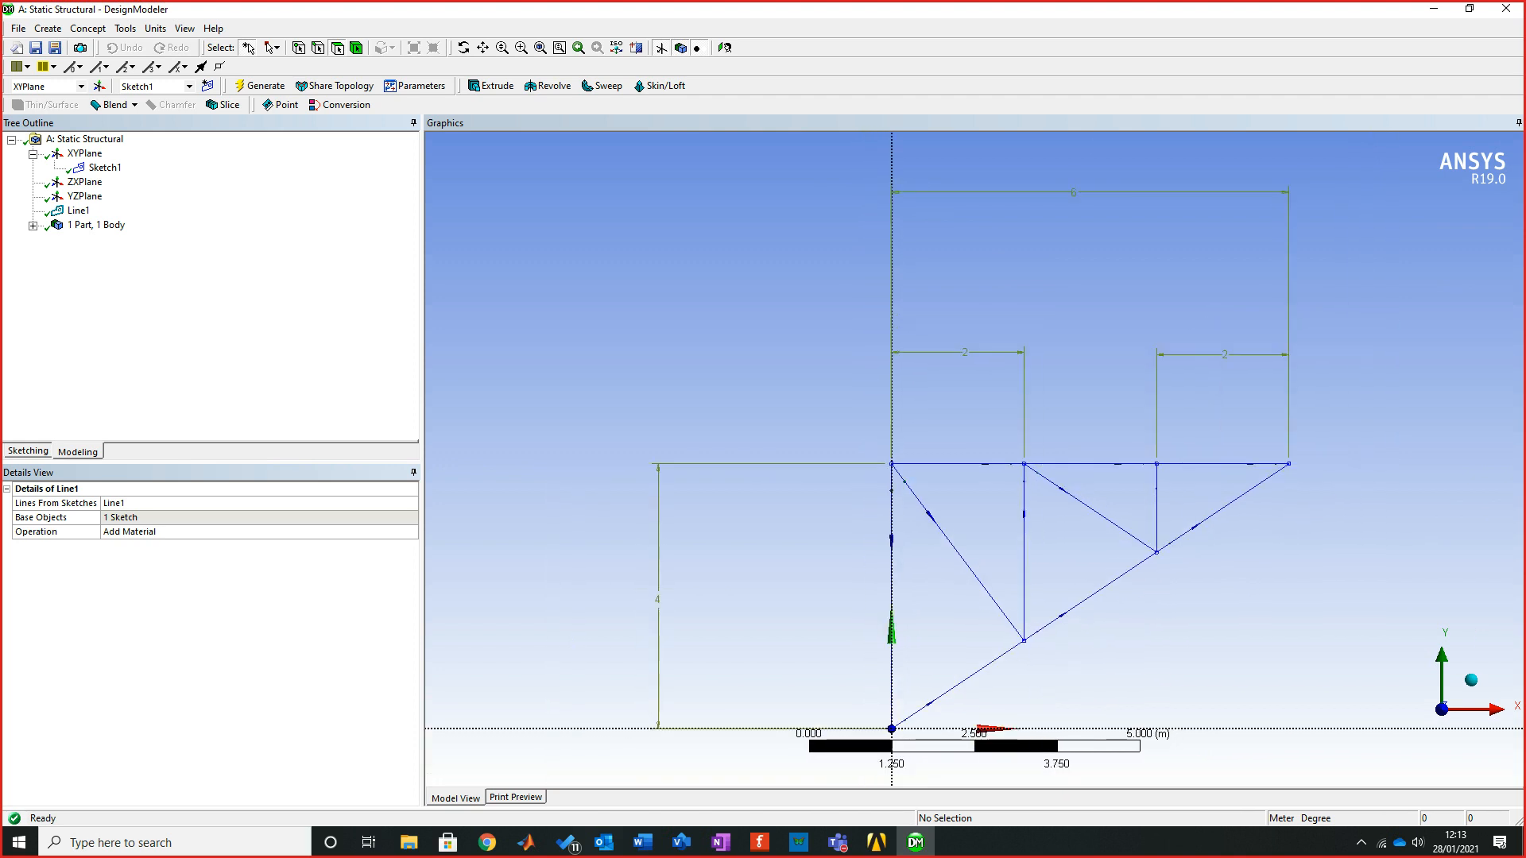
pyautogui.rightClick(833, 451)
pyautogui.press('Escape')
pyautogui.moveTo(853, 431); pyautogui.dragTo(1313, 727, button='right')
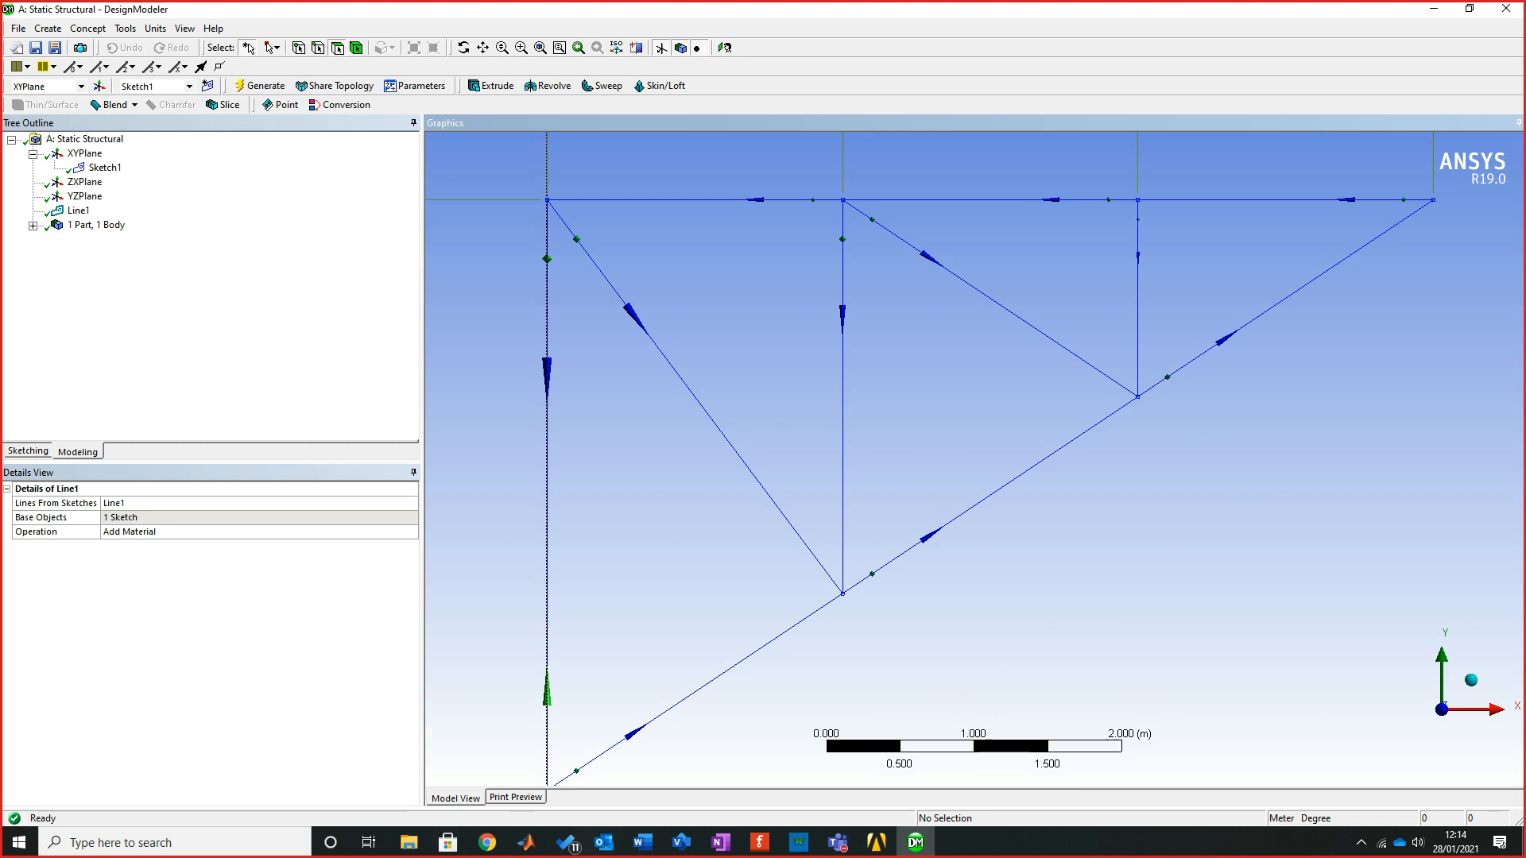
pyautogui.click(681, 842)
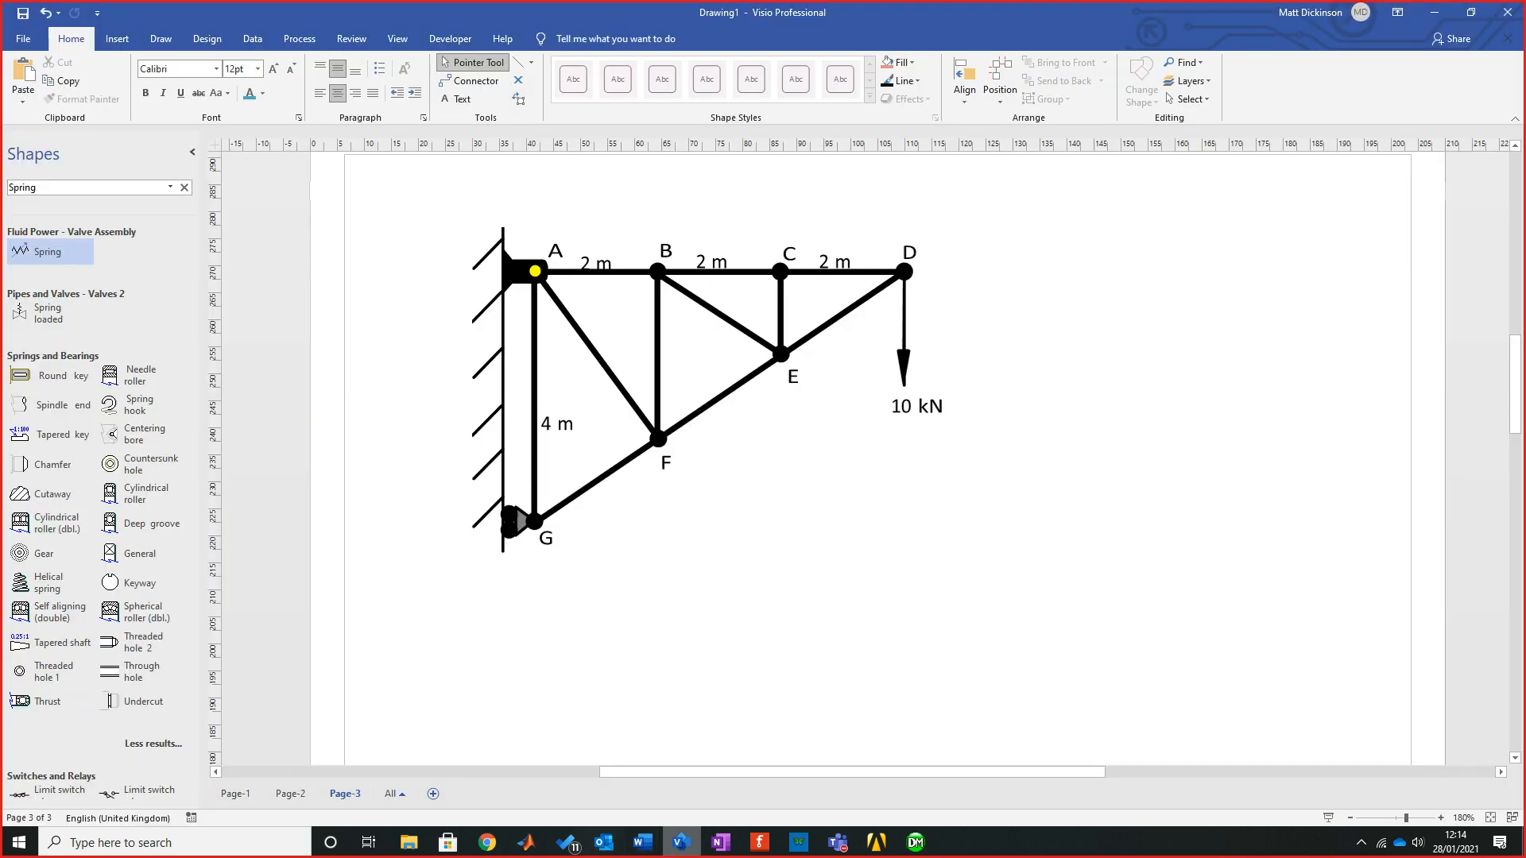
pyautogui.hotkey('alt', 'Tab')
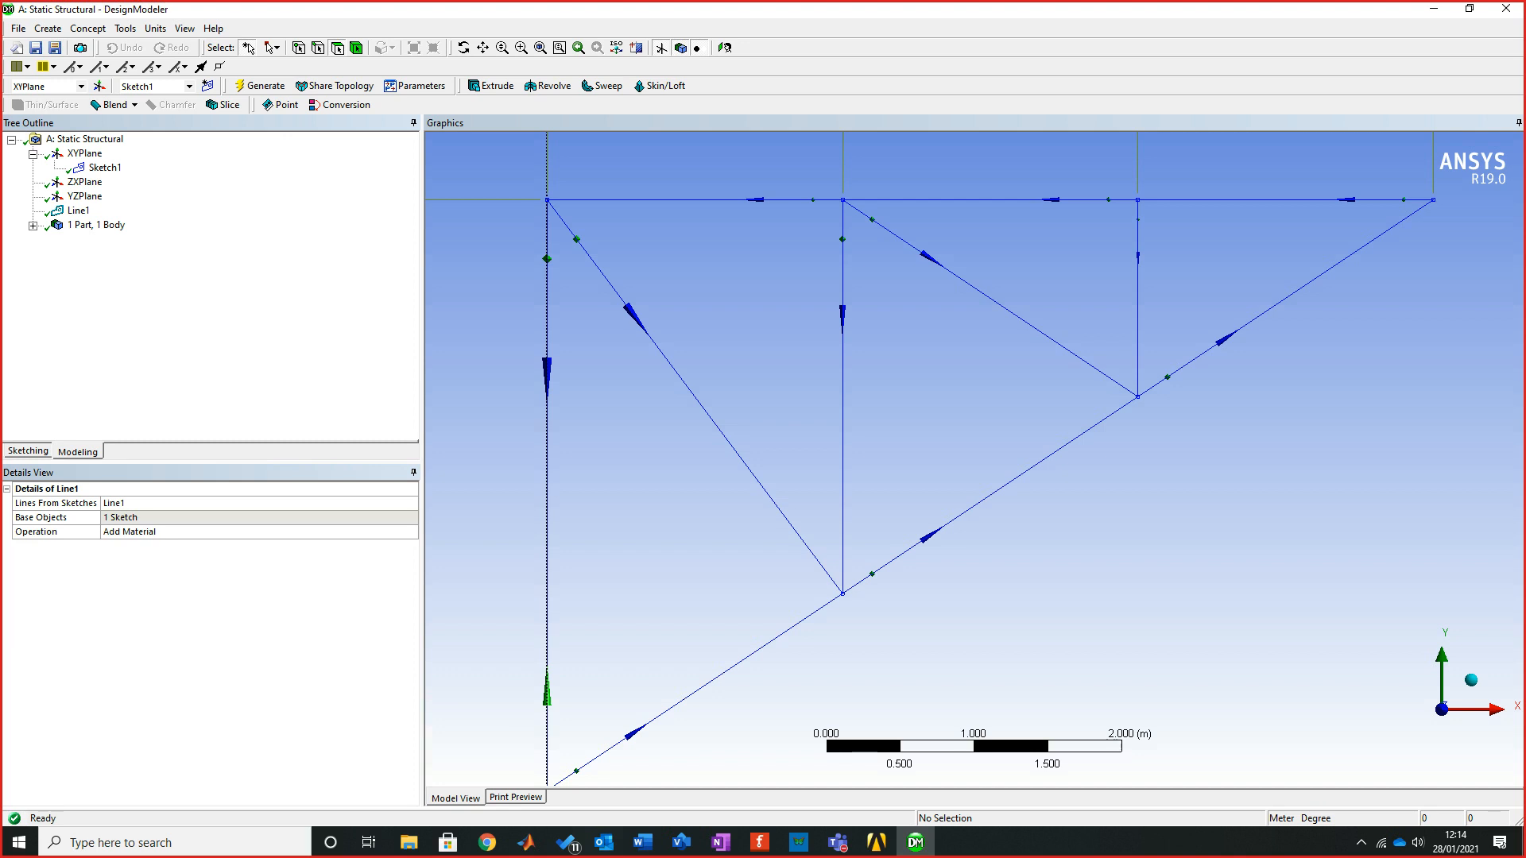
# Create a Circular Tube cross section for the truss members after browsing the available cross-section types
pyautogui.scroll(-1, 974, 459)
pyautogui.scroll(-1, 975, 448)
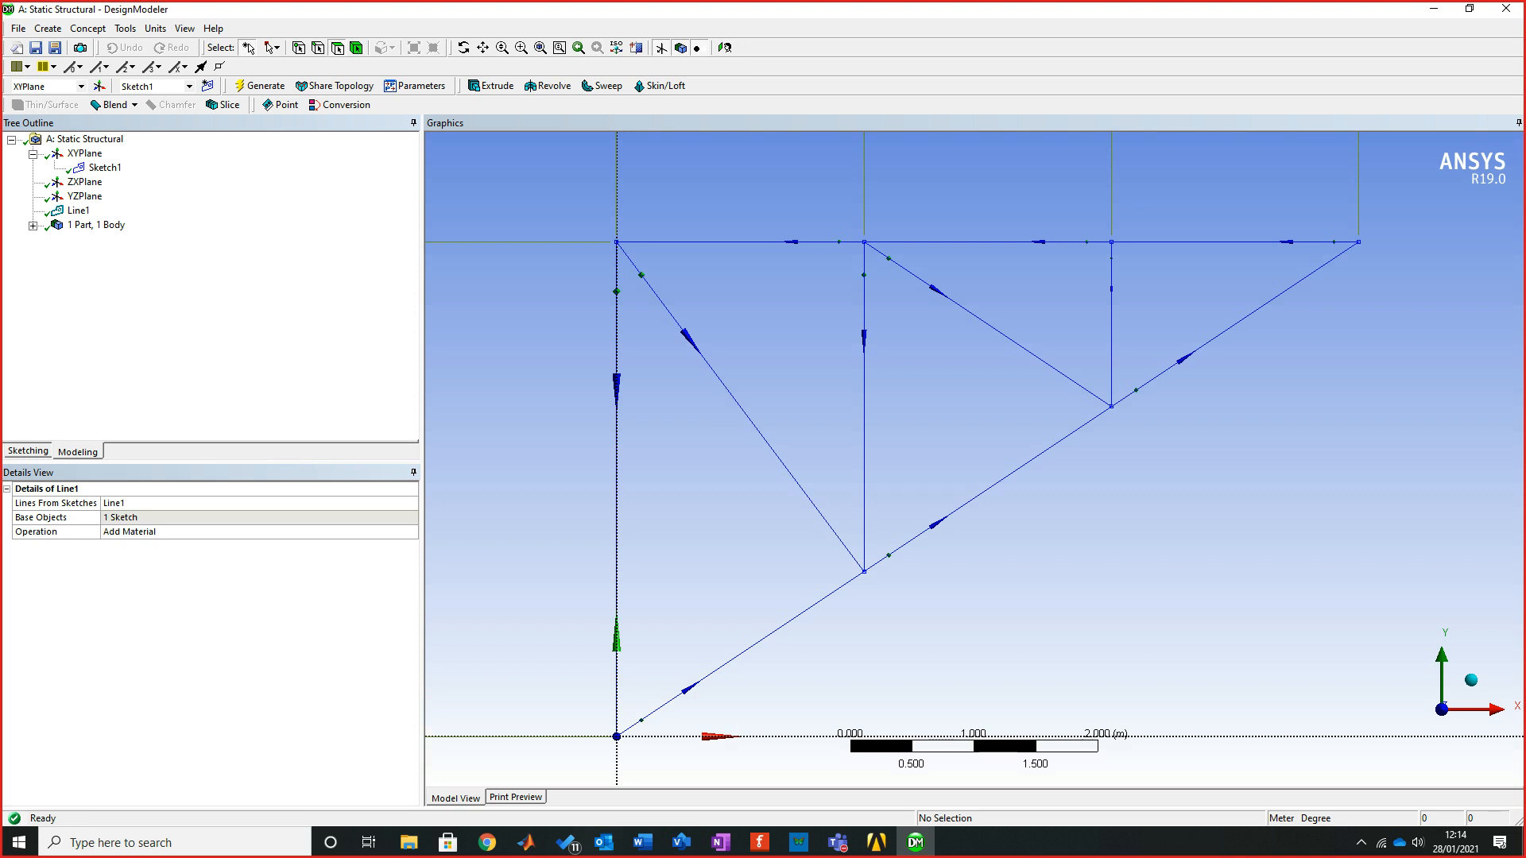
pyautogui.click(126, 28)
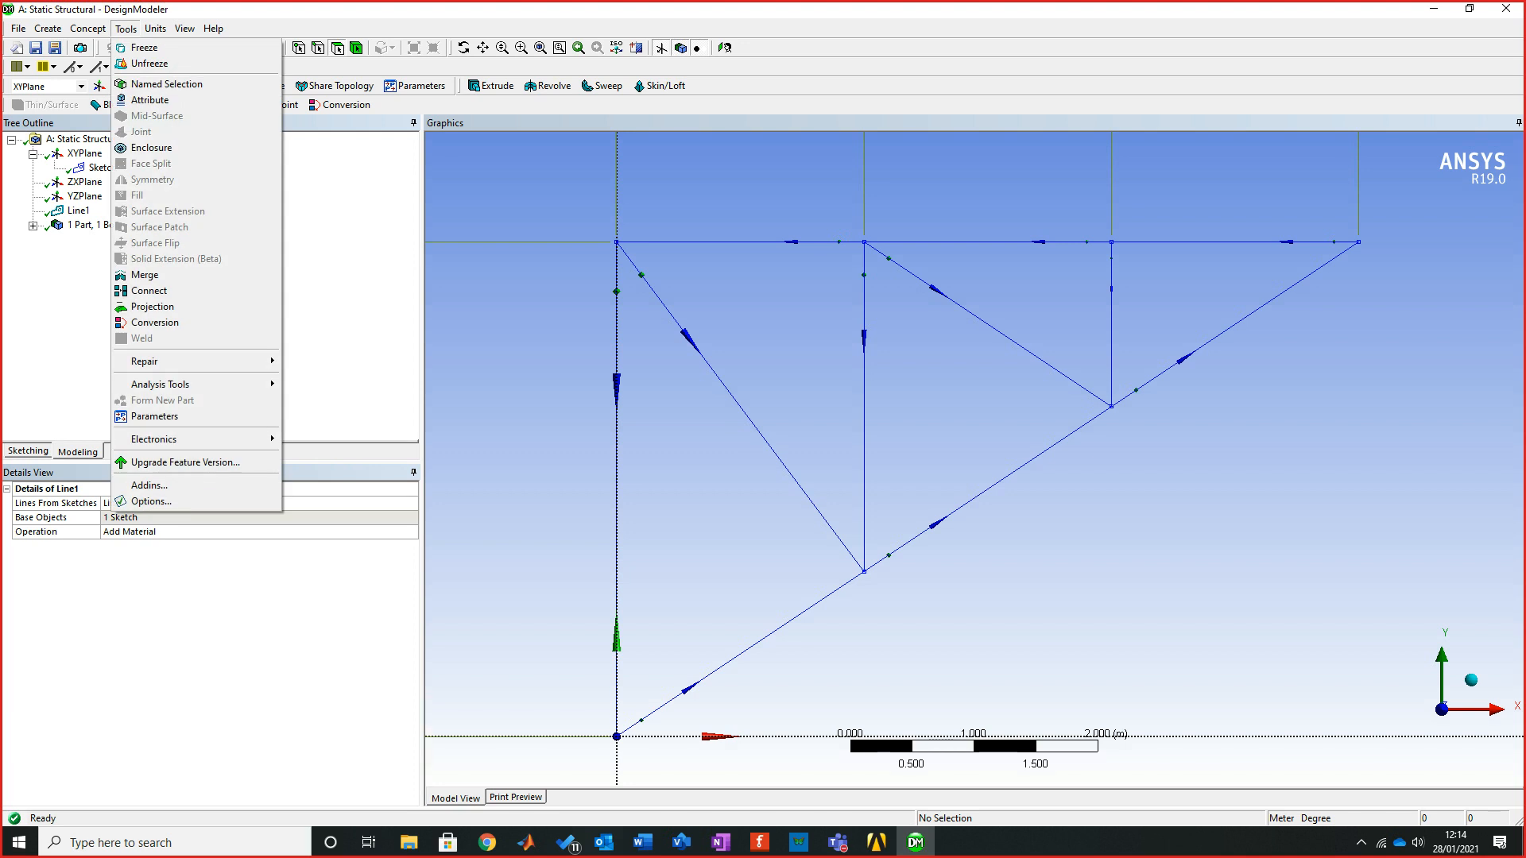
pyautogui.press('Left')
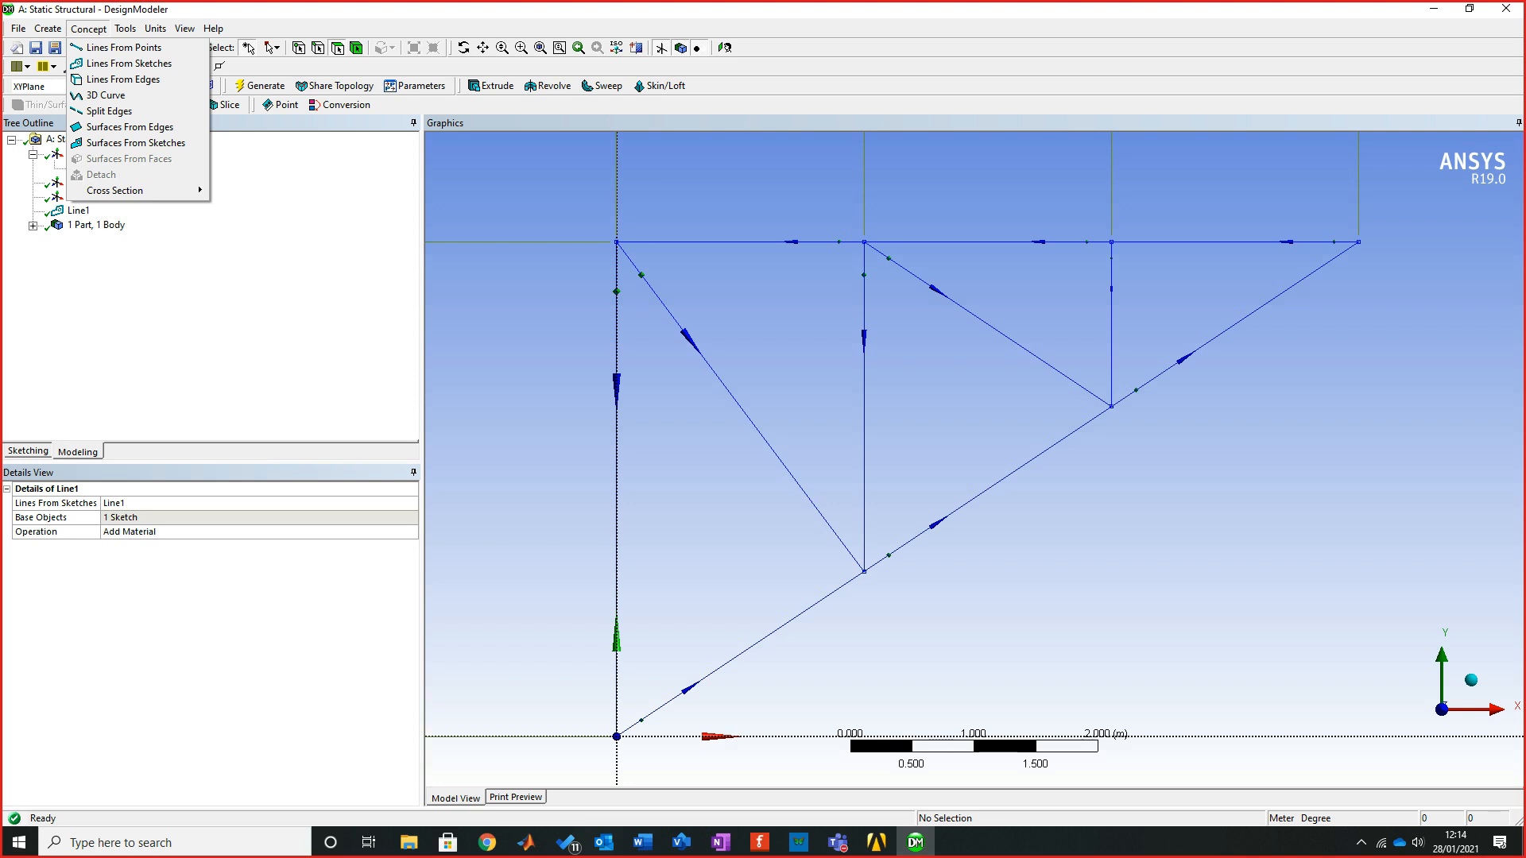
pyautogui.press('Down')
pyautogui.press('Down')
pyautogui.press('Down')
pyautogui.press('Down')
pyautogui.press('Down')
pyautogui.press('Down')
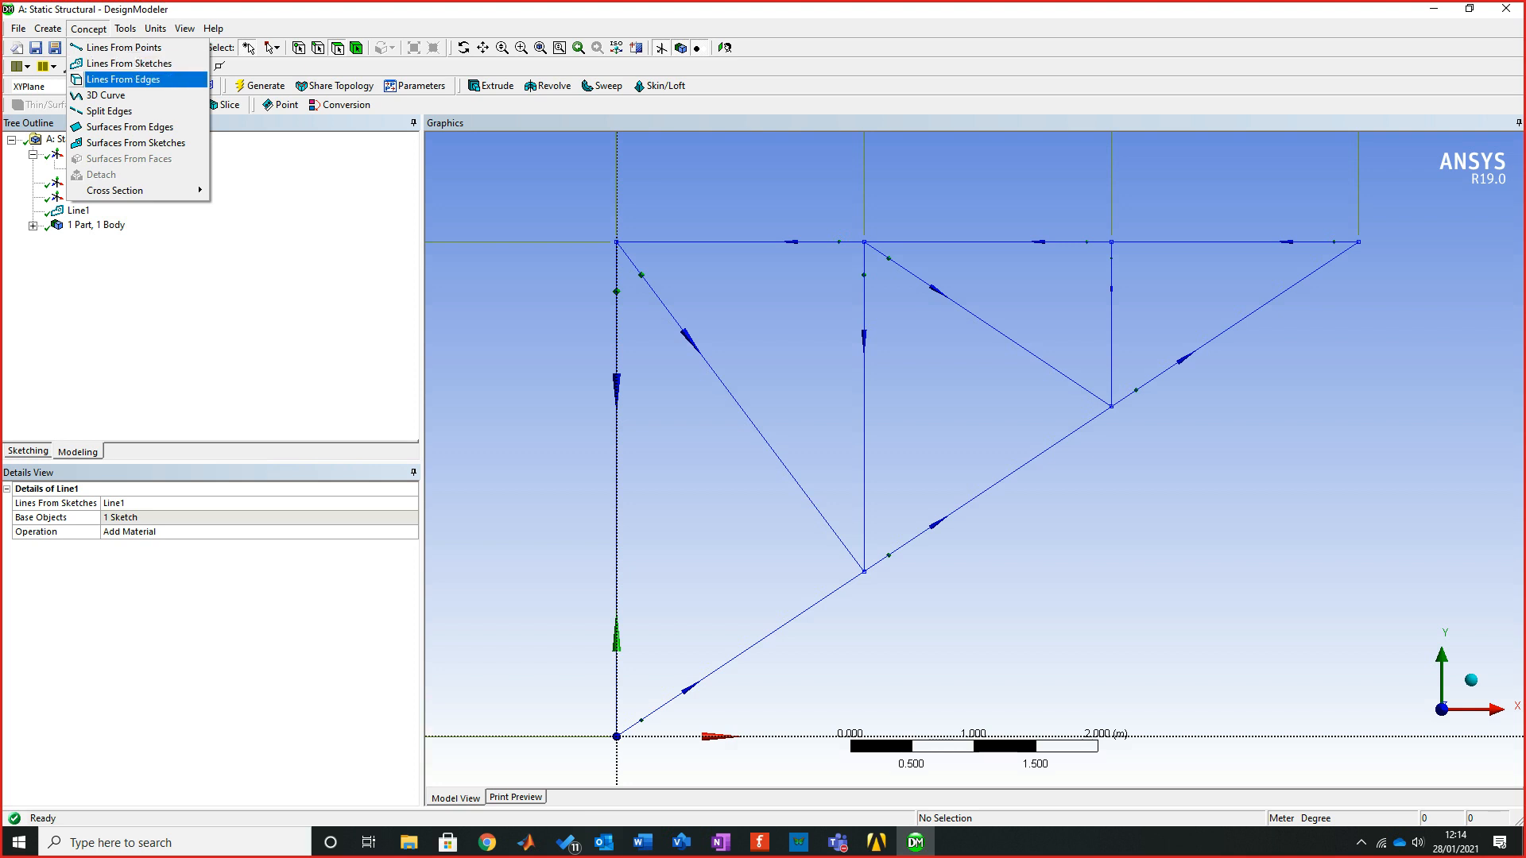
pyautogui.press('Down')
pyautogui.press('Down')
pyautogui.press('Down')
pyautogui.press('Down')
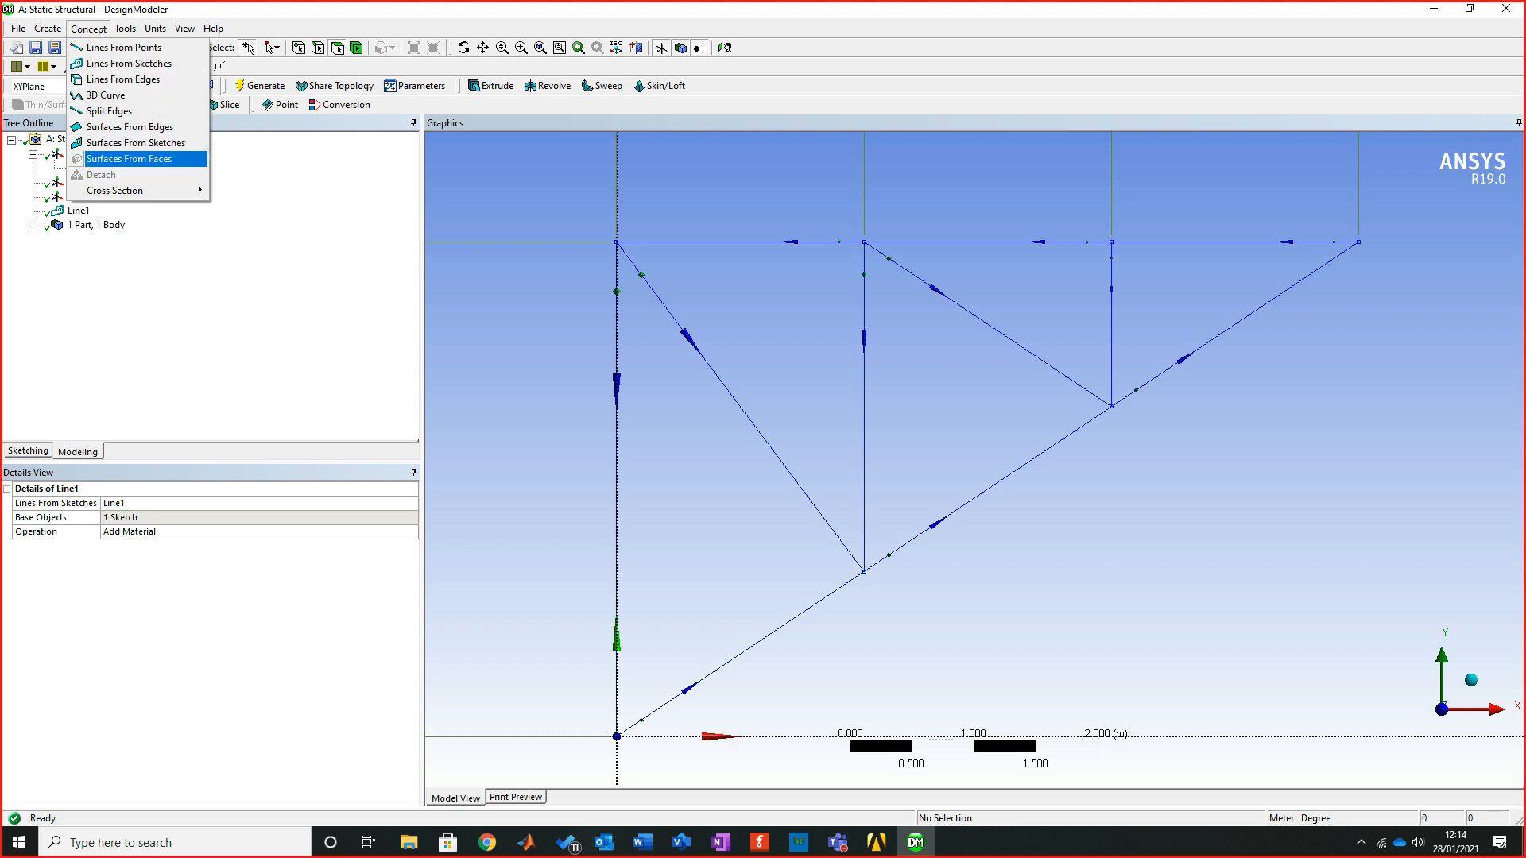
pyautogui.press('Down')
pyautogui.press('Down')
pyautogui.press('Down')
pyautogui.press('Down')
pyautogui.press('Down')
pyautogui.press('Down')
pyautogui.press('Down')
pyautogui.press('Down')
pyautogui.press('Down')
pyautogui.press('Down')
pyautogui.press('Down')
pyautogui.press('Down')
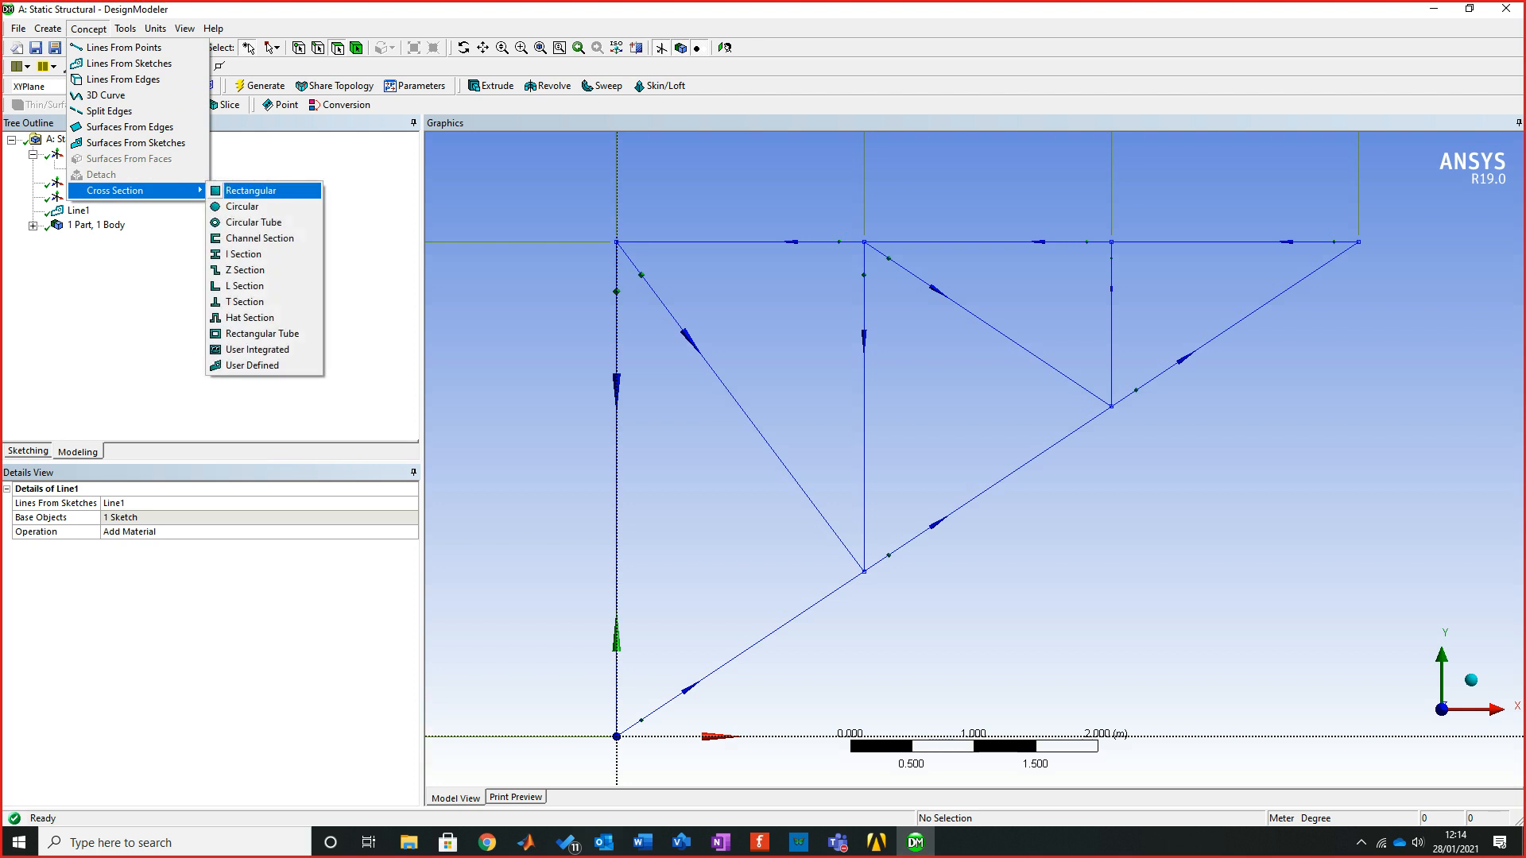
pyautogui.press('Up')
pyautogui.press('Up')
pyautogui.press('Up')
pyautogui.press('Up')
pyautogui.press('Up')
pyautogui.press('Up')
pyautogui.press('Up')
pyautogui.press('Up')
pyautogui.press('Up')
pyautogui.press('Up')
pyautogui.press('Up')
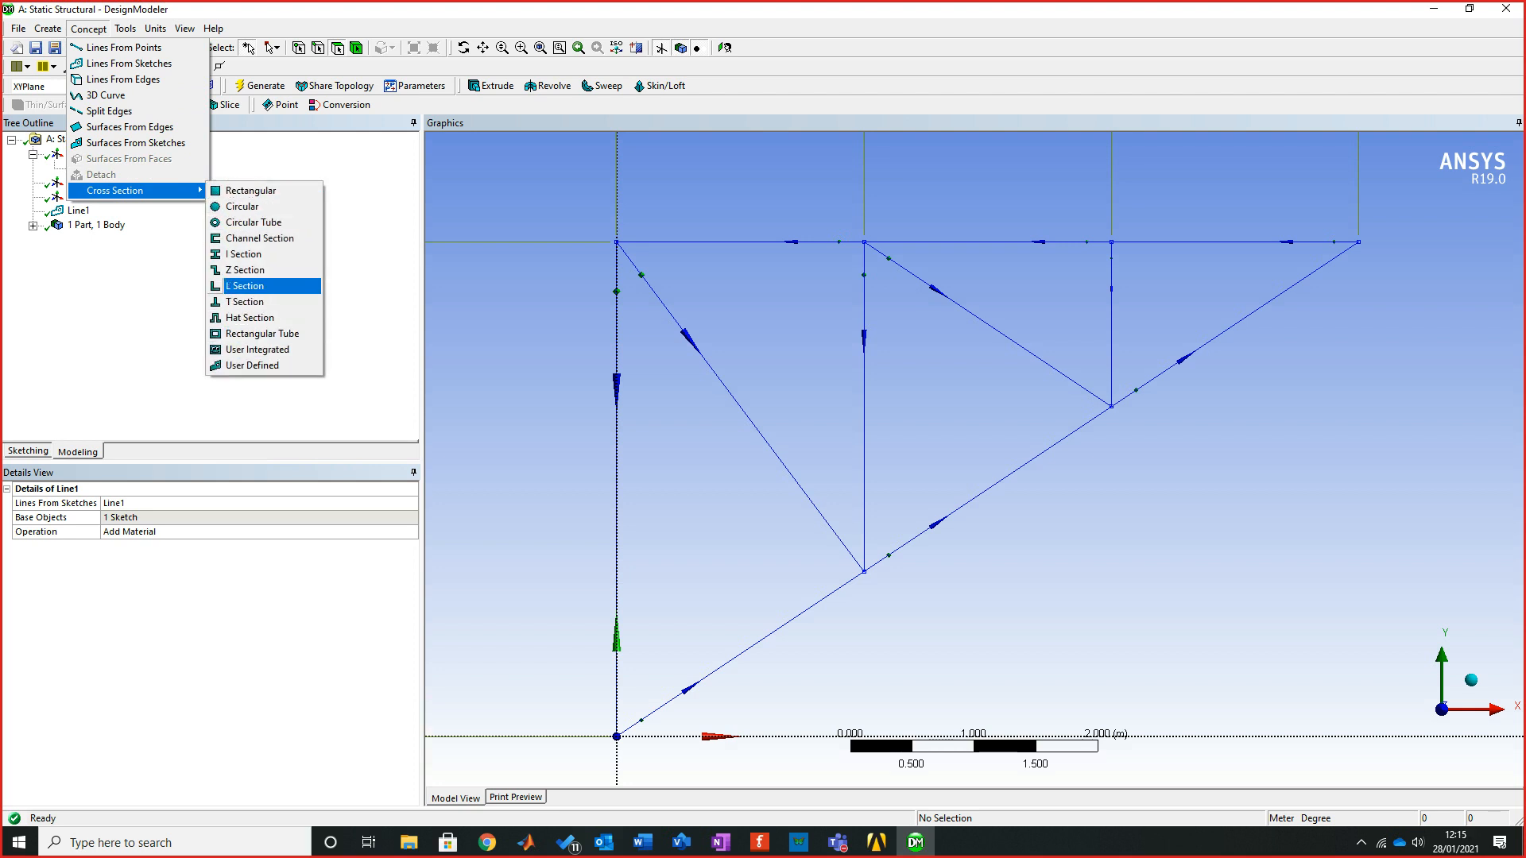
pyautogui.press('Down')
pyautogui.press('Up')
pyautogui.press('Down')
pyautogui.press('Down')
pyautogui.press('Down')
pyautogui.press('Down')
pyautogui.press('Down')
pyautogui.press('Down')
pyautogui.press('Up')
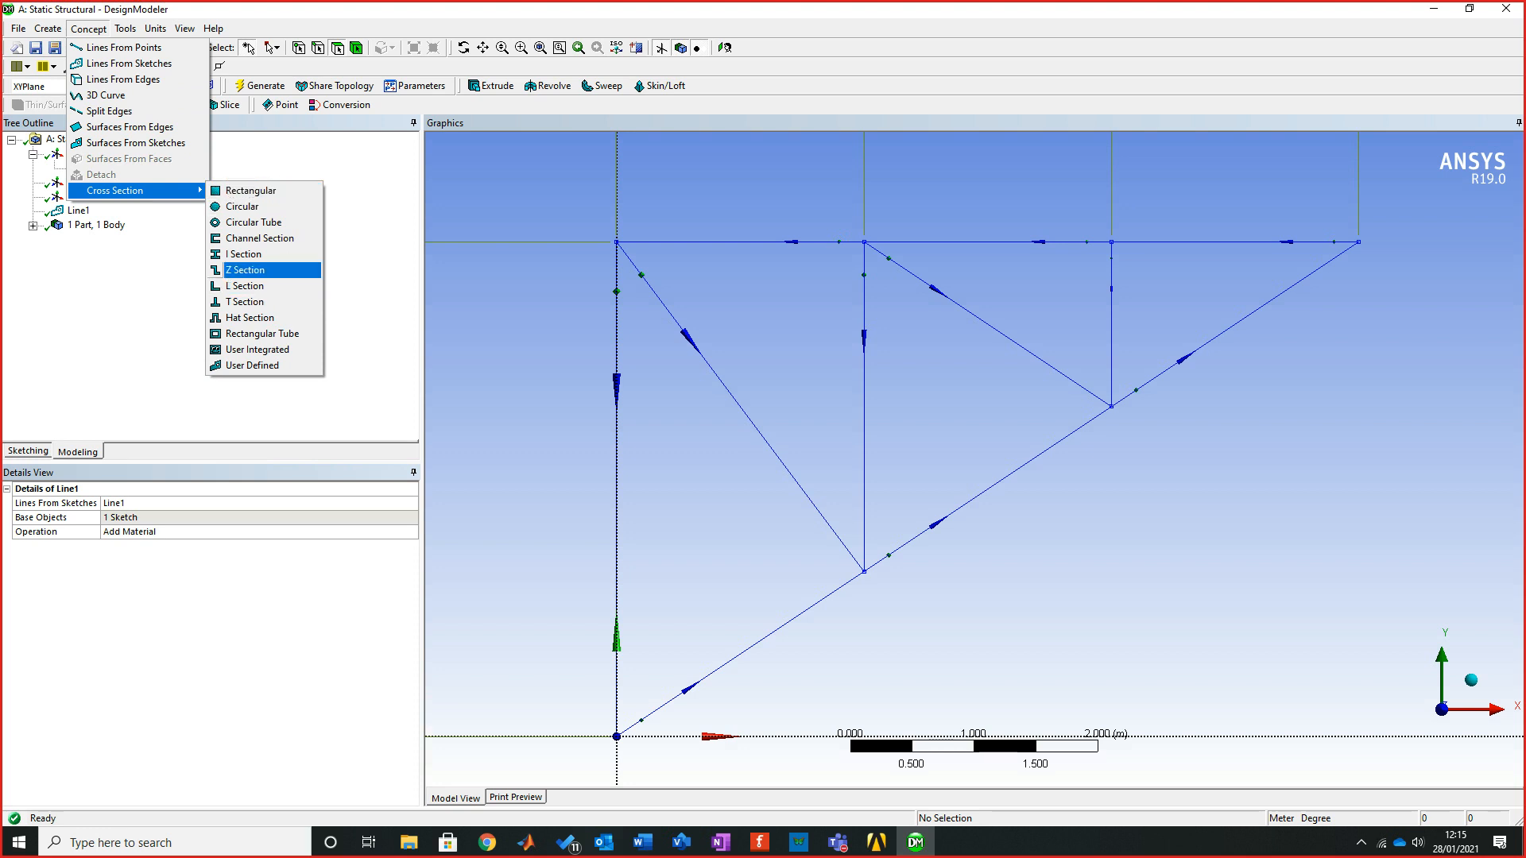
pyautogui.press('Down')
pyautogui.press('Down')
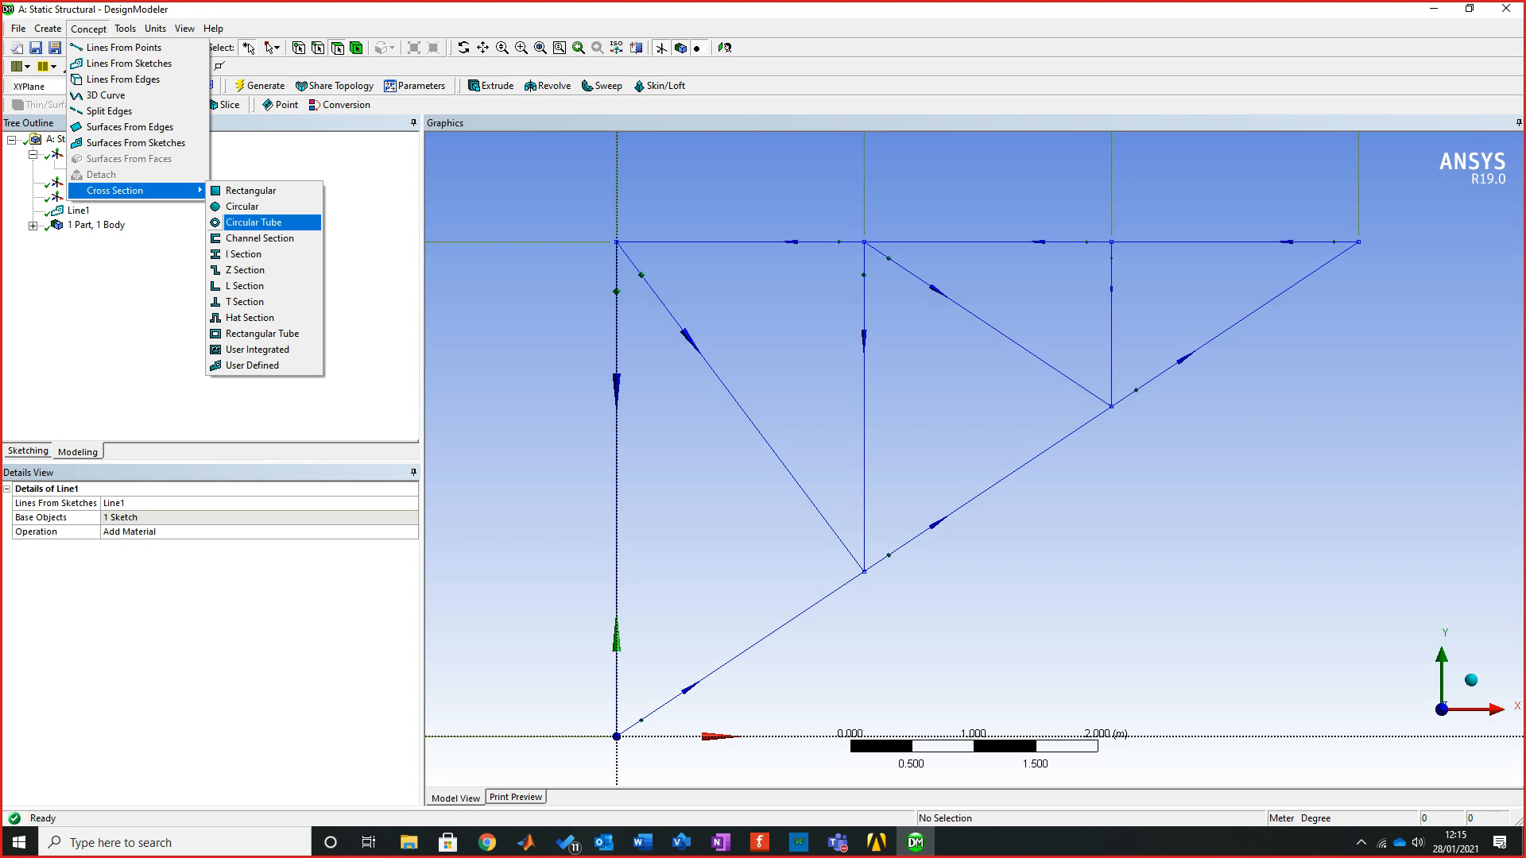
pyautogui.click(254, 222)
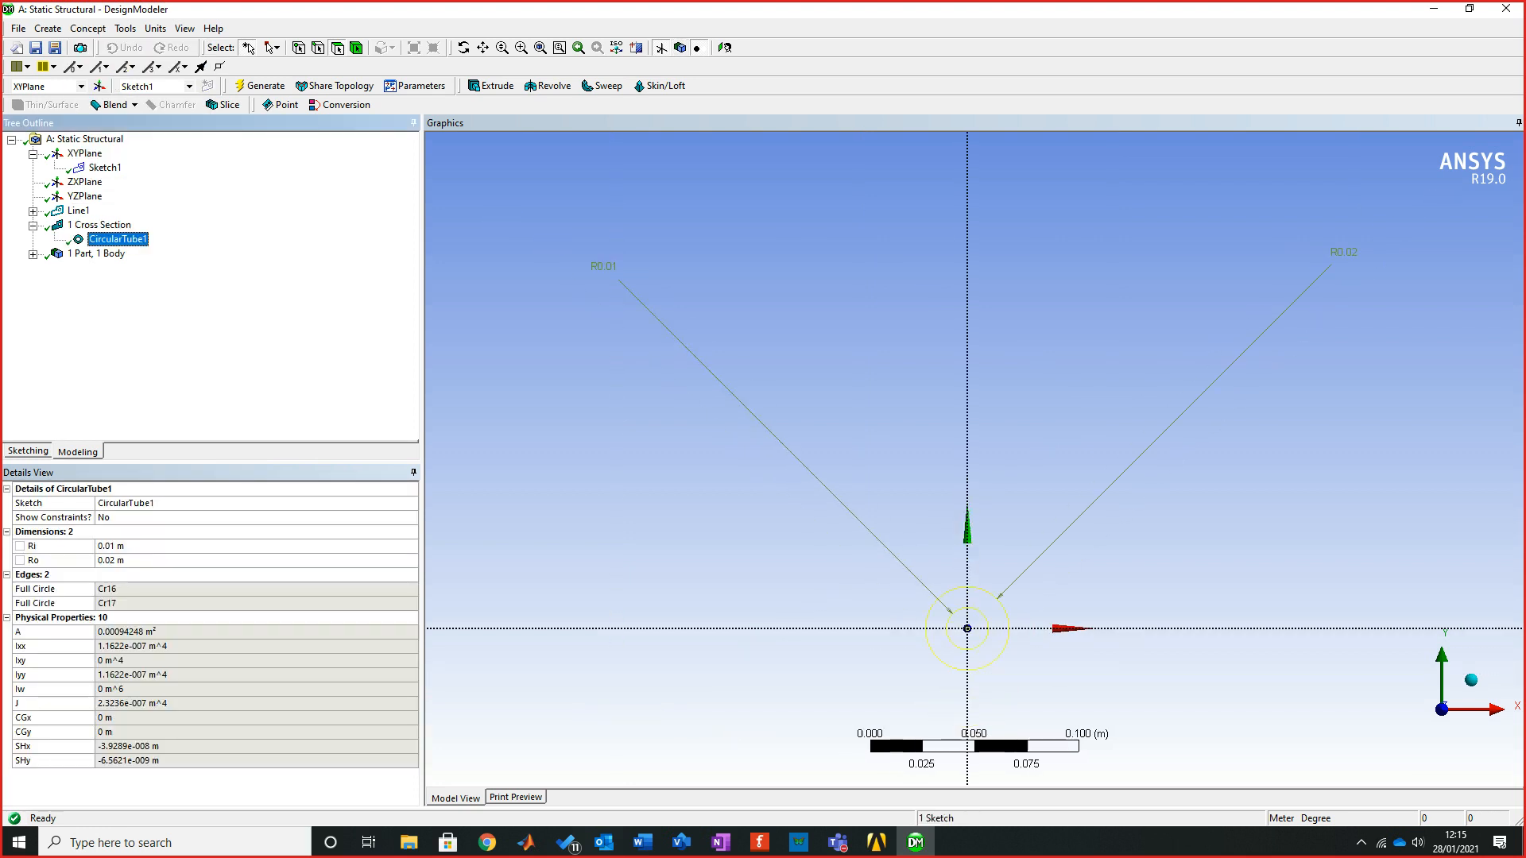
# Review the circular tube's inner and outer radii up close and keep the inner radius at 0.01 m
pyautogui.moveTo(902, 530); pyautogui.dragTo(1030, 680, button='right')
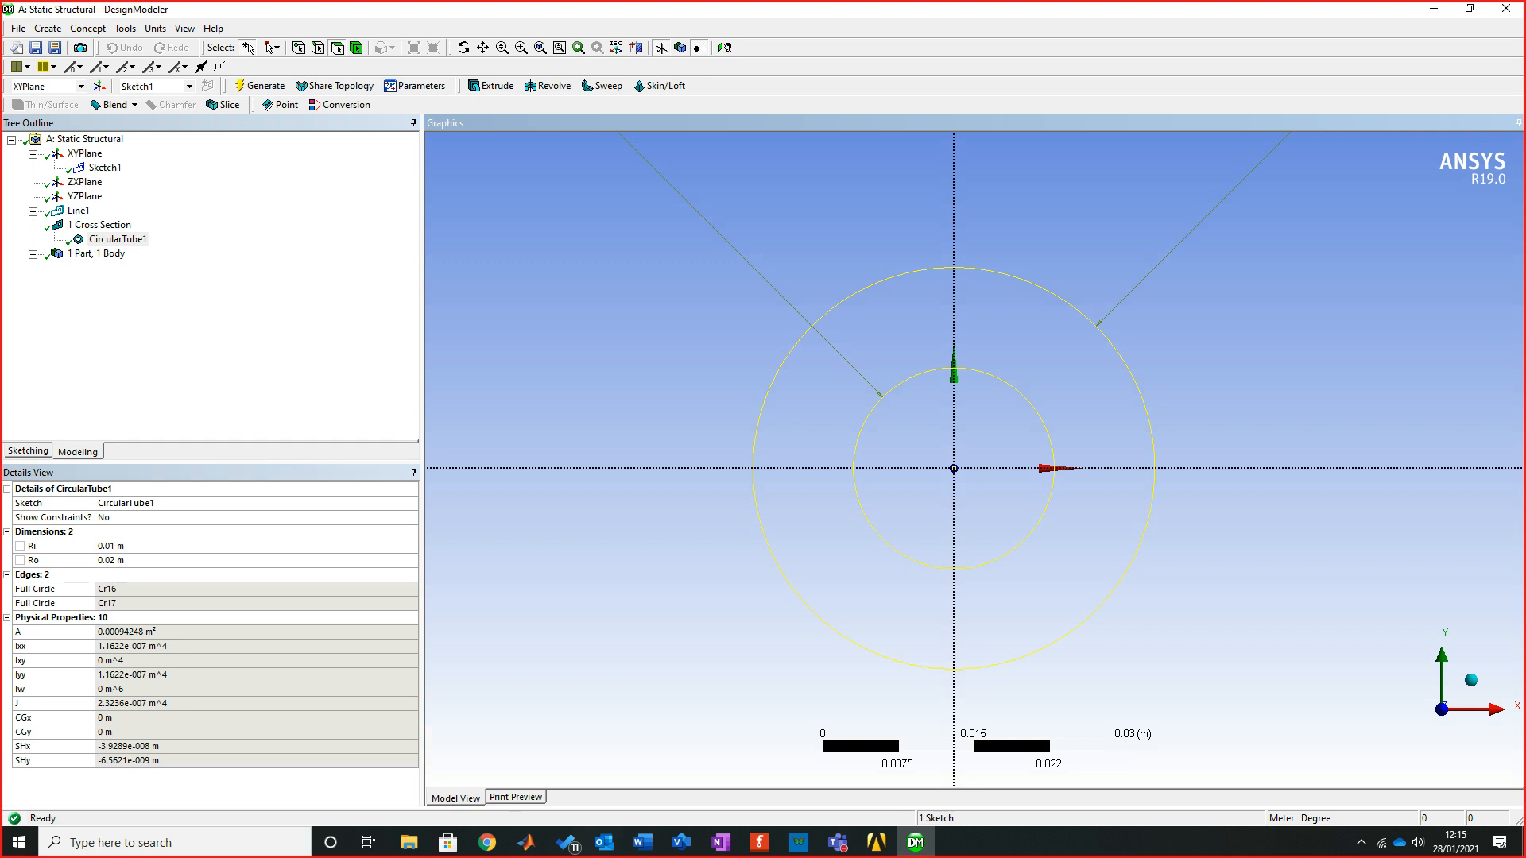
pyautogui.click(110, 546)
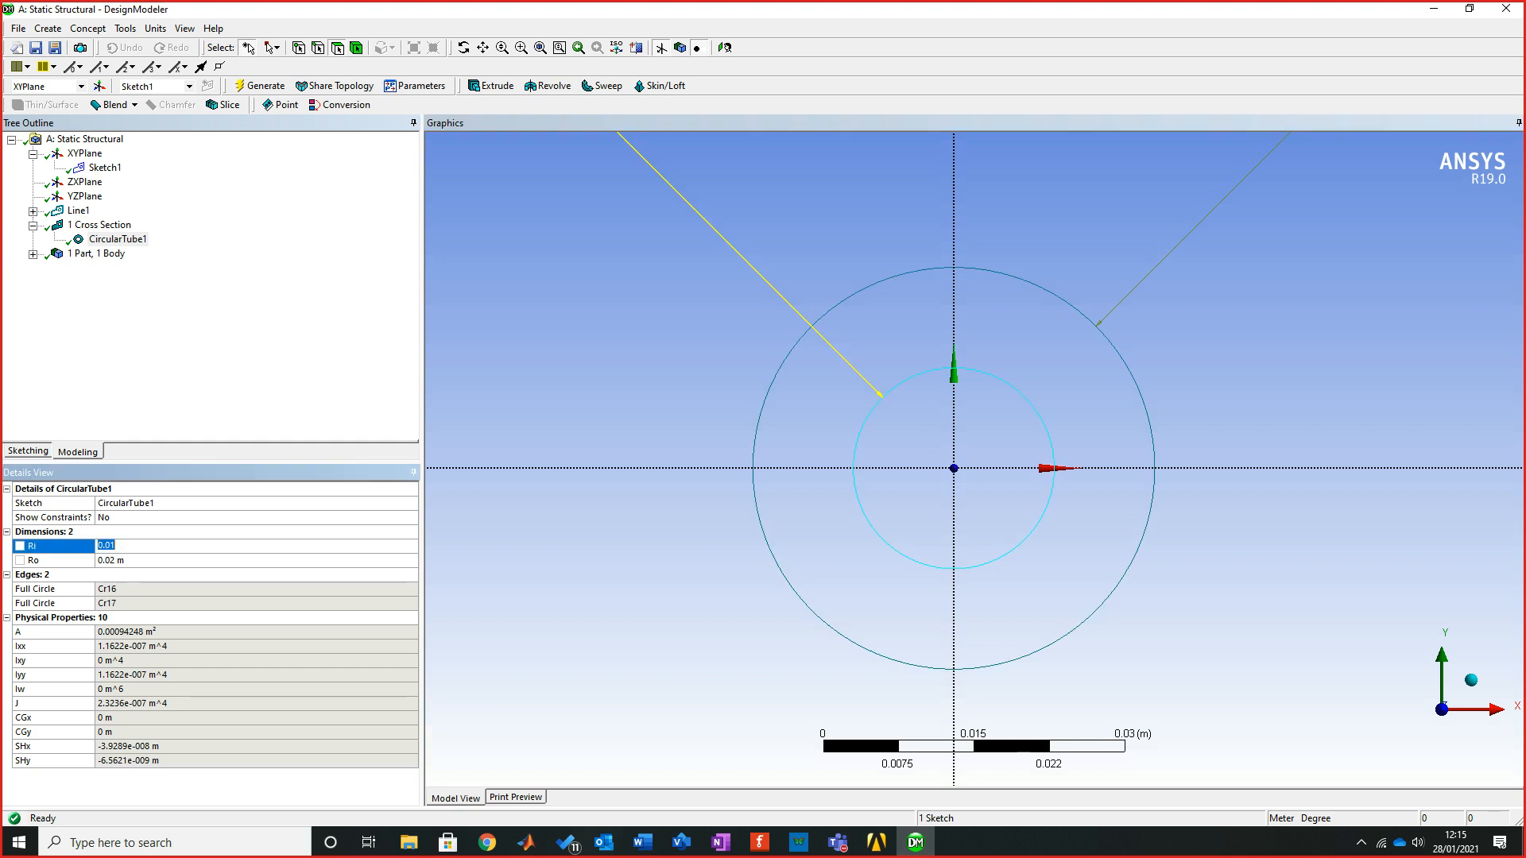
pyautogui.click(108, 559)
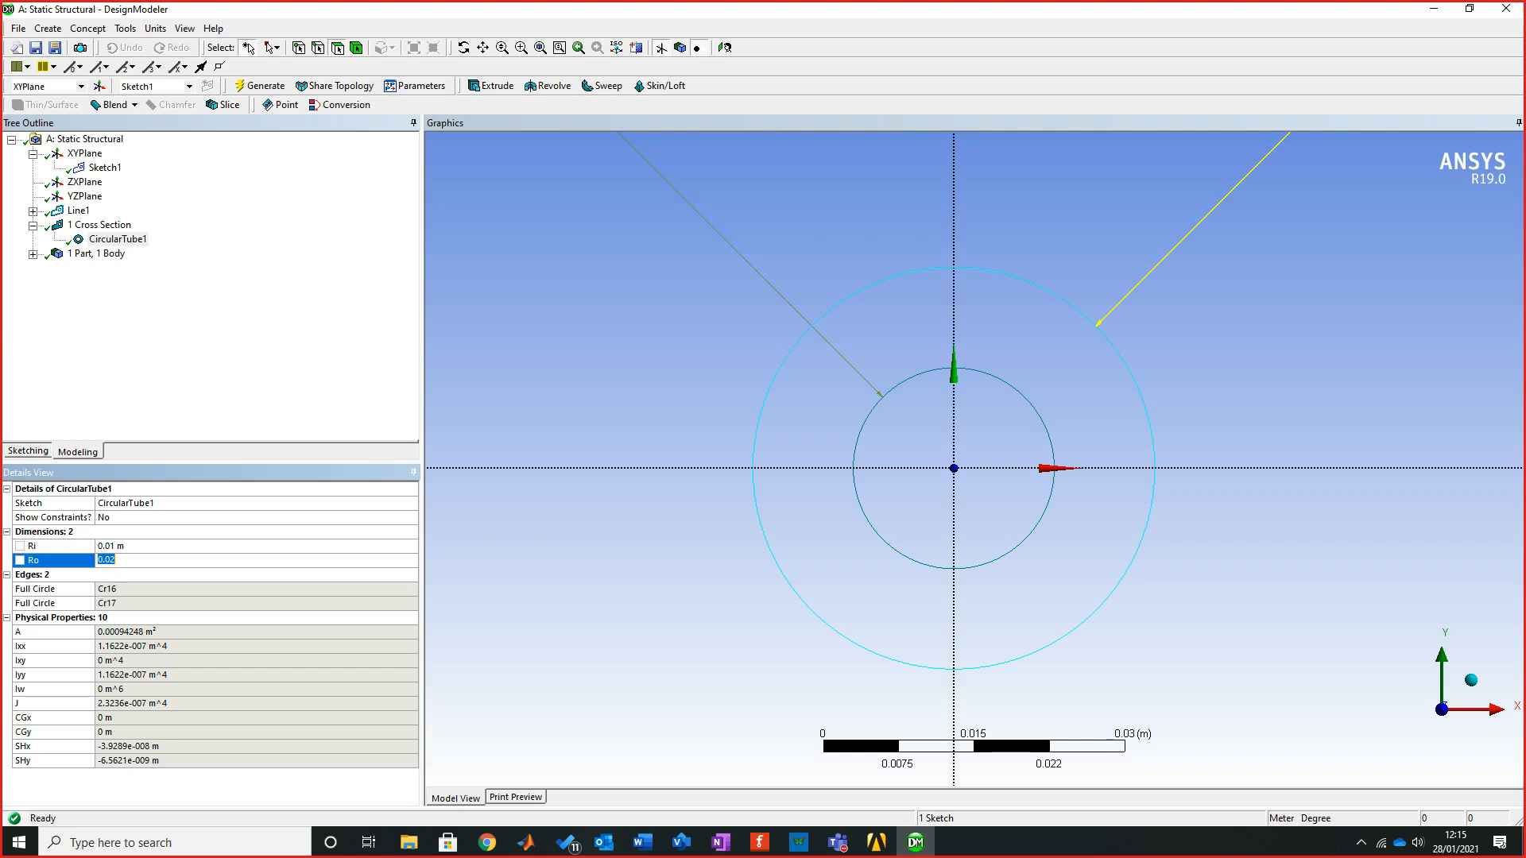
pyautogui.click(110, 546)
pyautogui.click(110, 546)
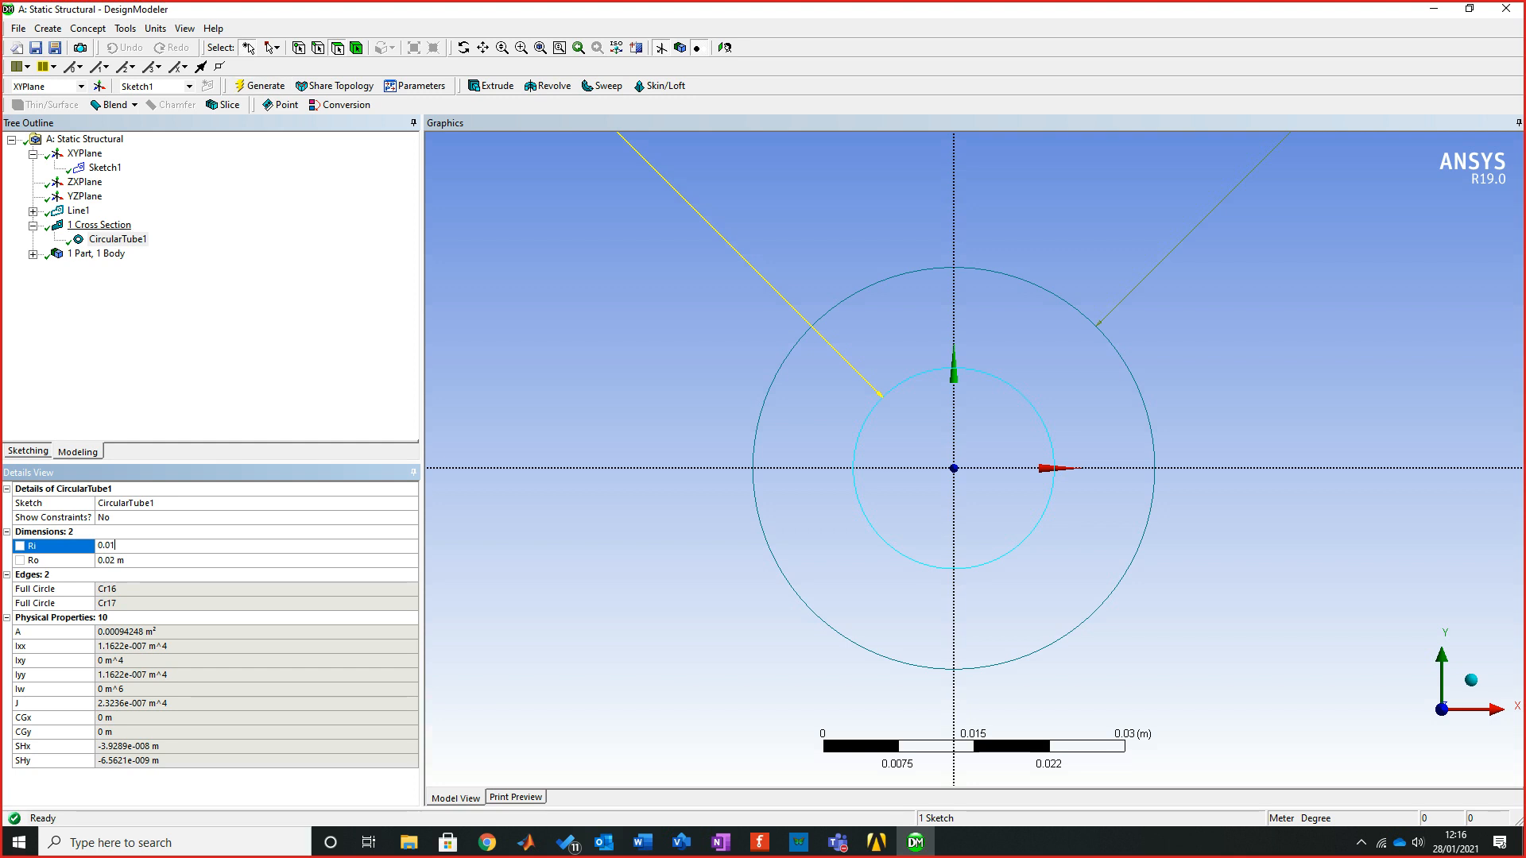
pyautogui.press('Return')
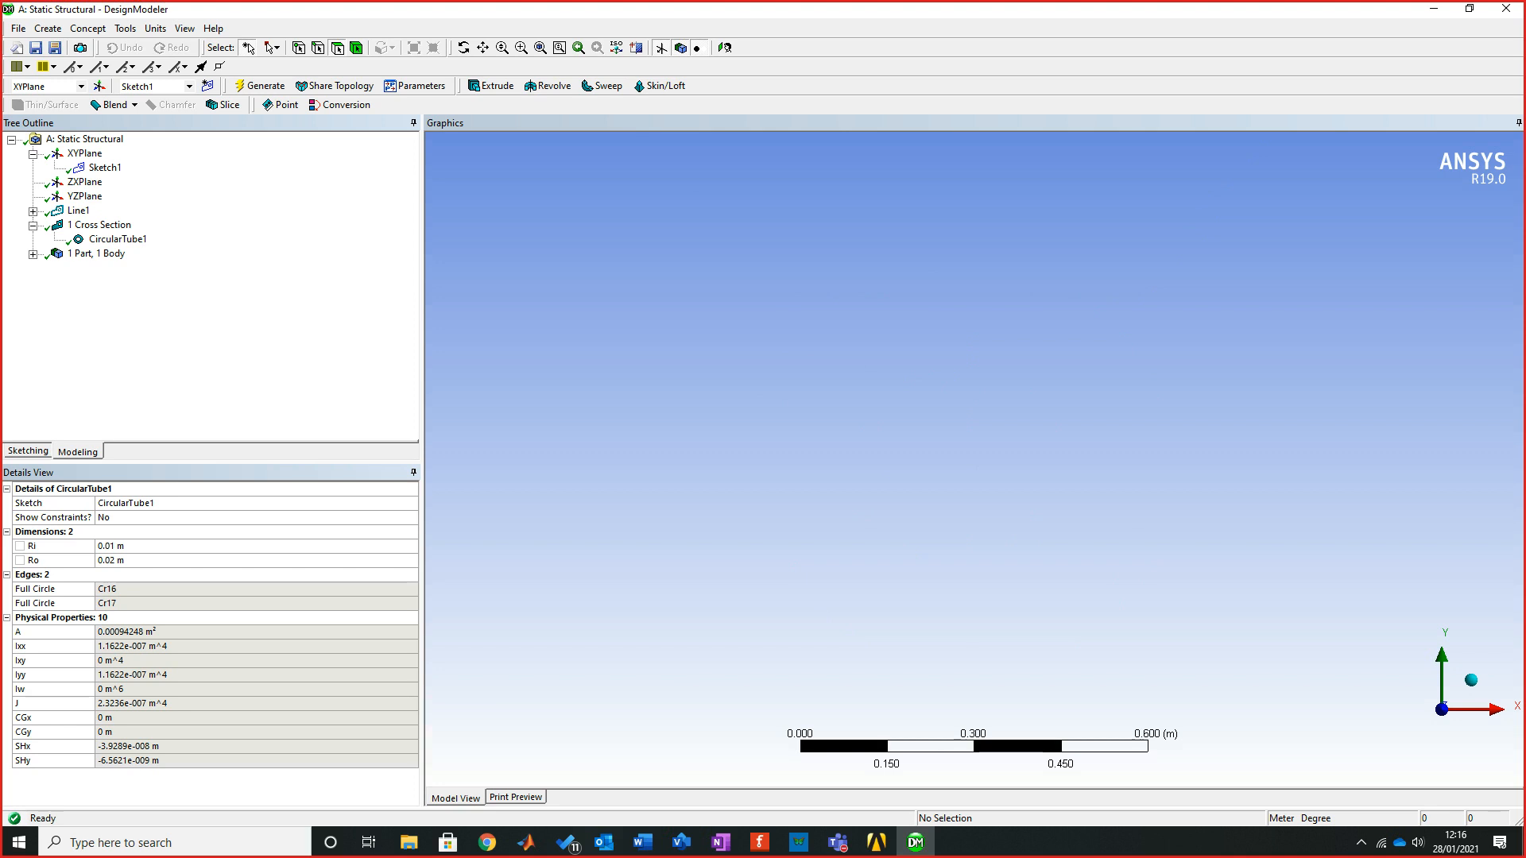
# View the circular tube profile face-on and compare it with the truss layout in Sketch1
pyautogui.rightClick(871, 301)
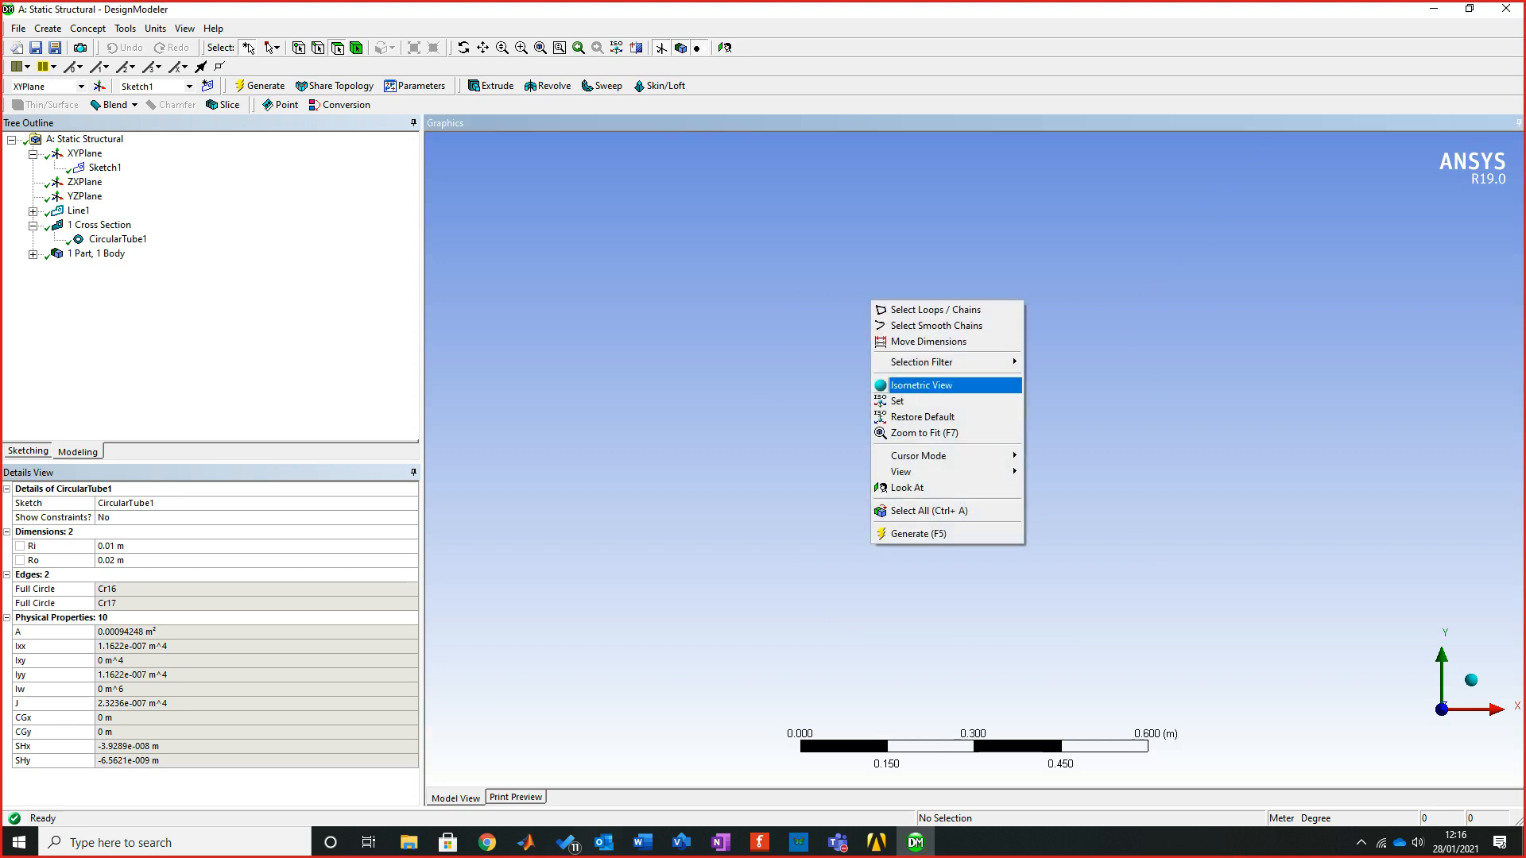
pyautogui.click(906, 487)
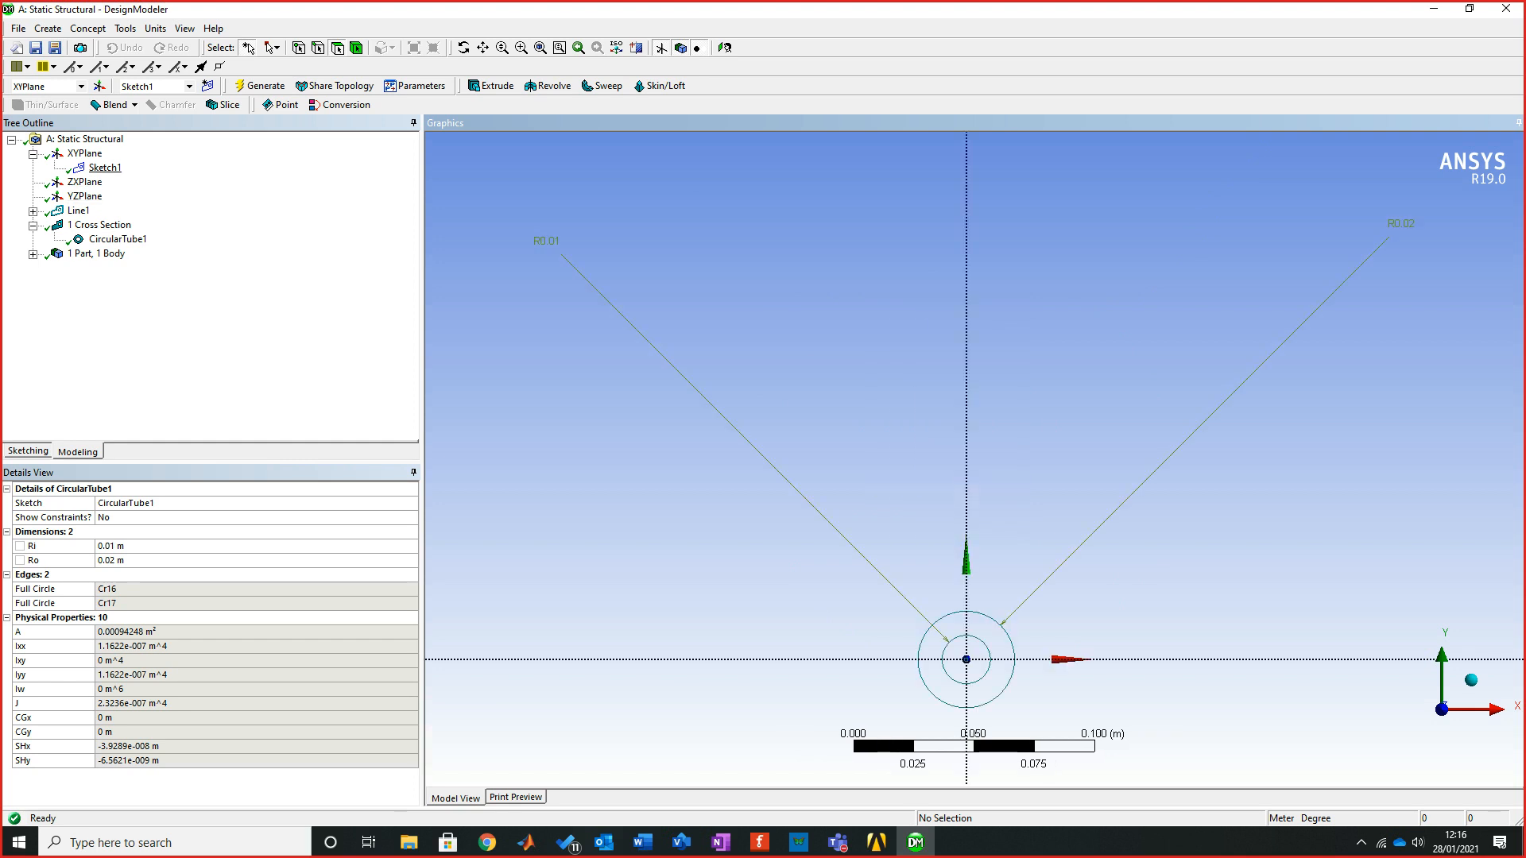
pyautogui.click(104, 168)
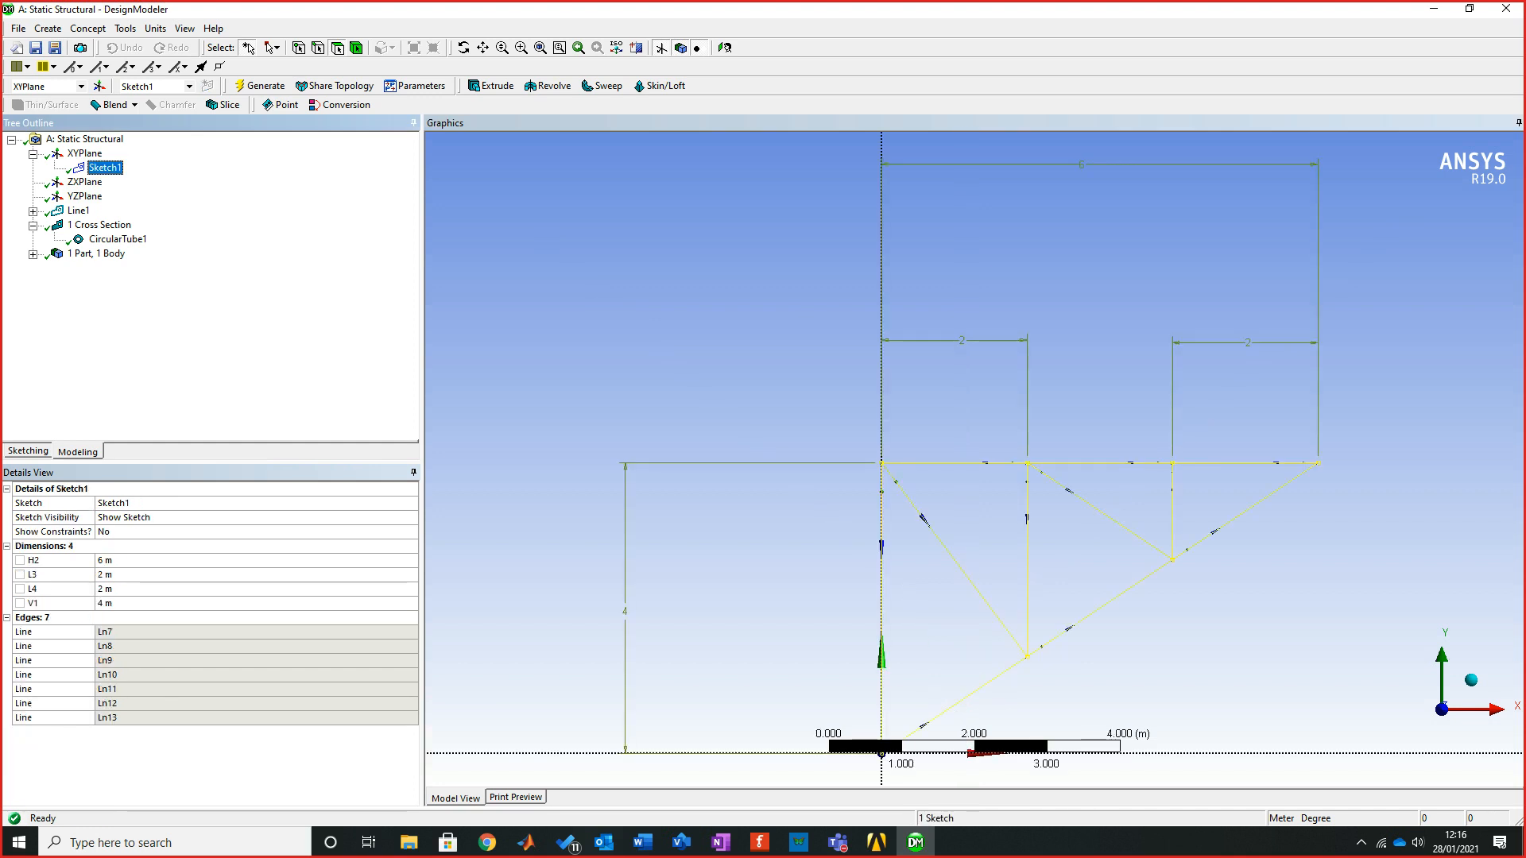
pyautogui.scroll(-2, 974, 459)
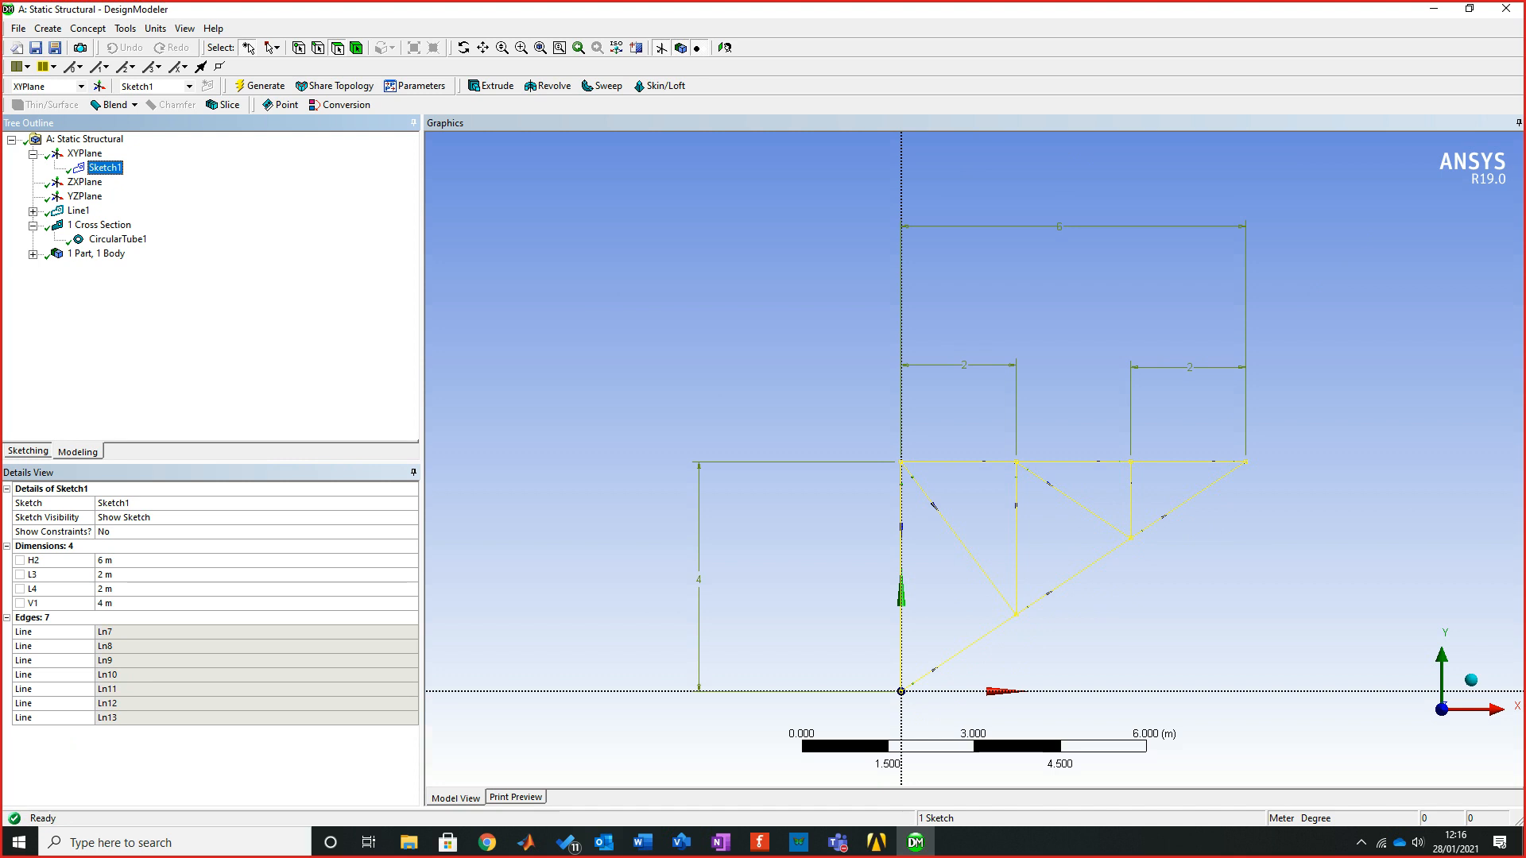
pyautogui.scroll(1, 974, 461)
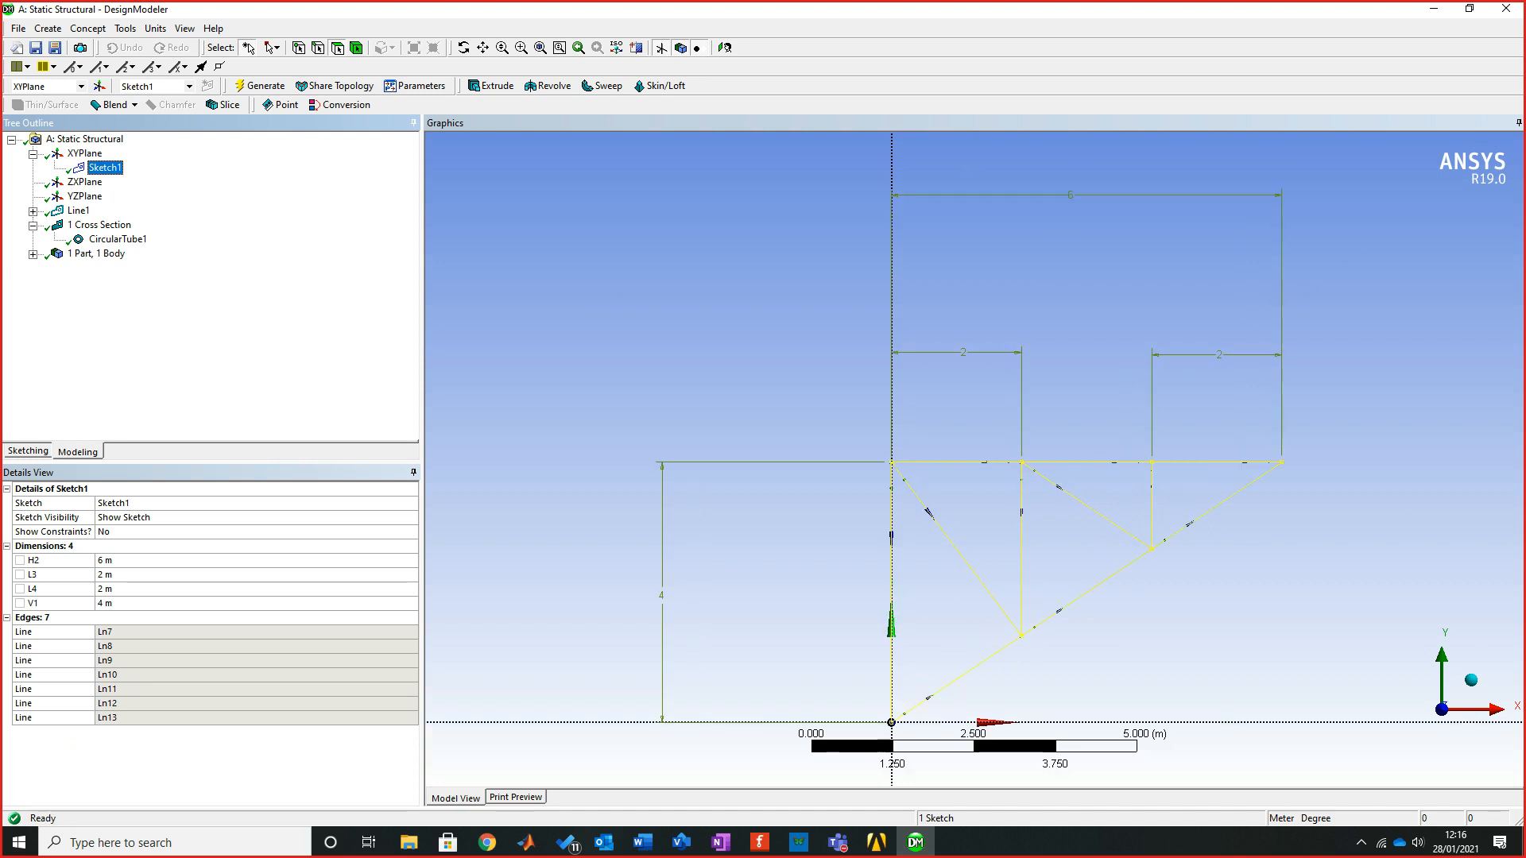
pyautogui.click(117, 239)
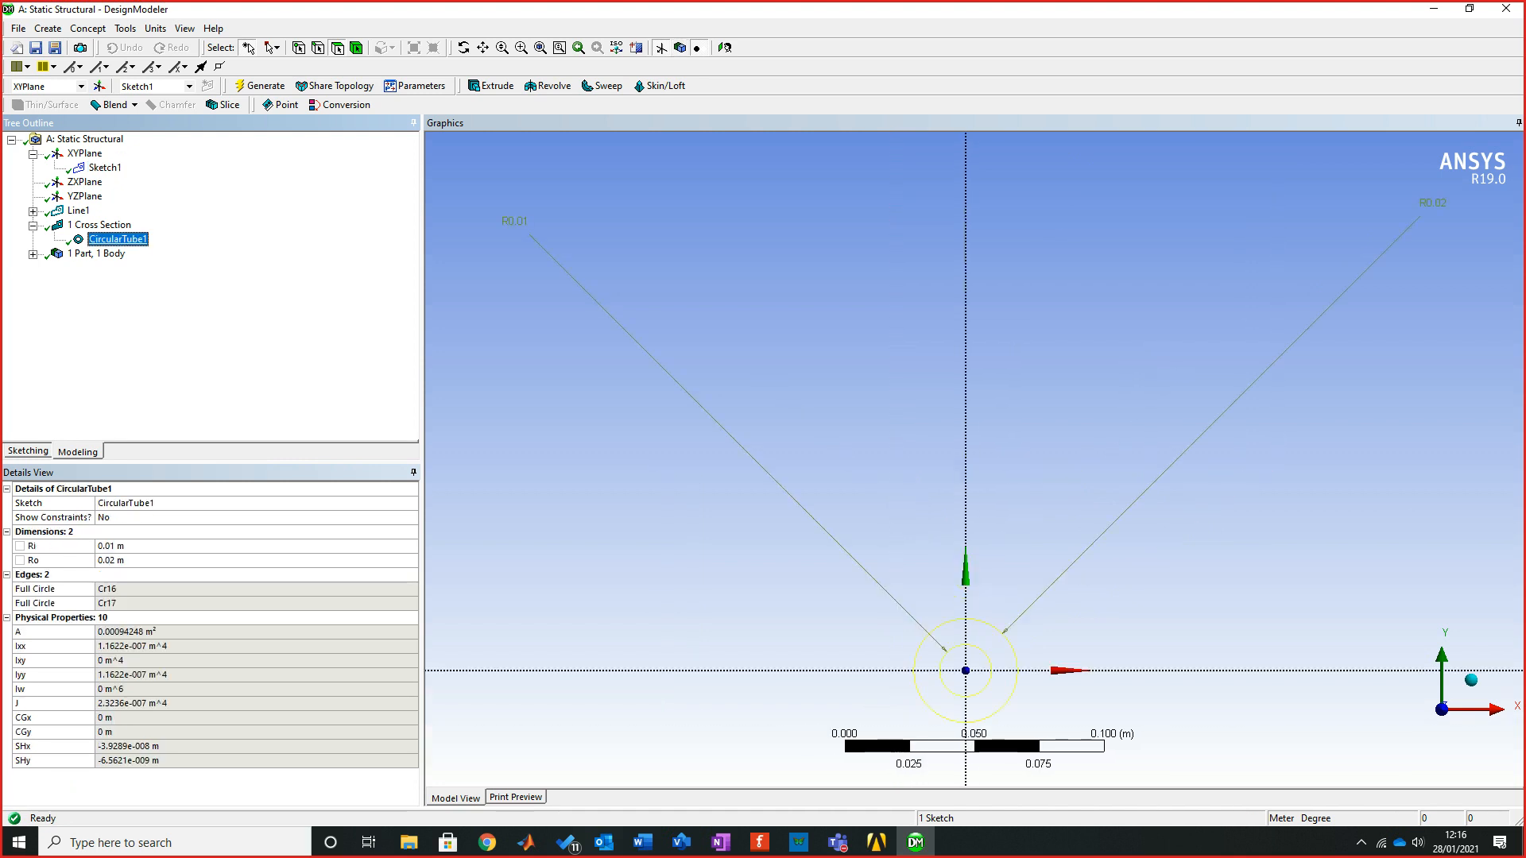
pyautogui.click(104, 167)
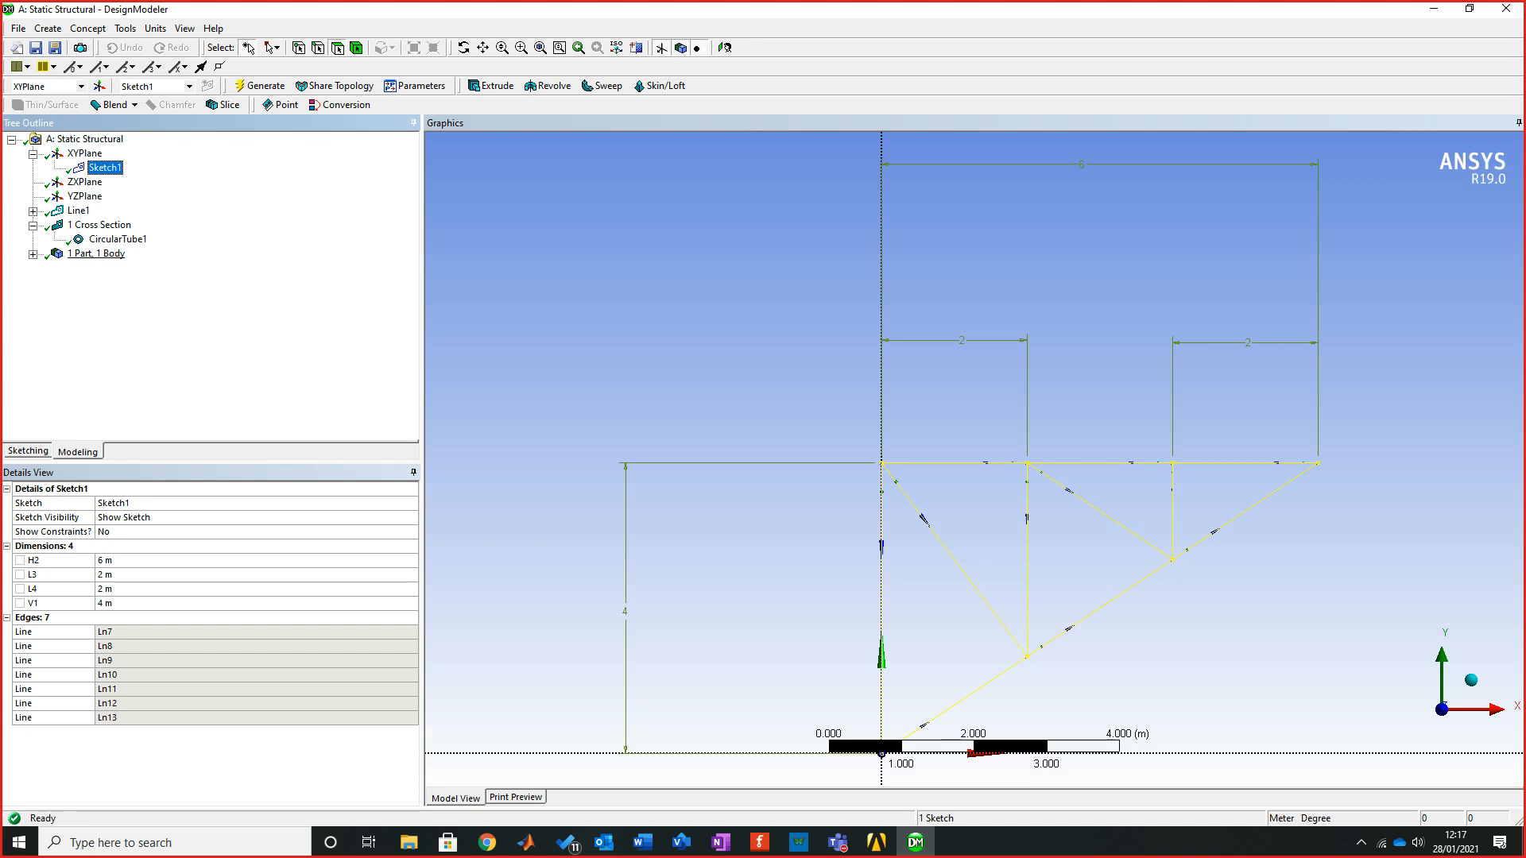
# Inspect the line body's details and its Shared Topology Method options, keeping Edge Joints
pyautogui.click(33, 253)
pyautogui.click(109, 267)
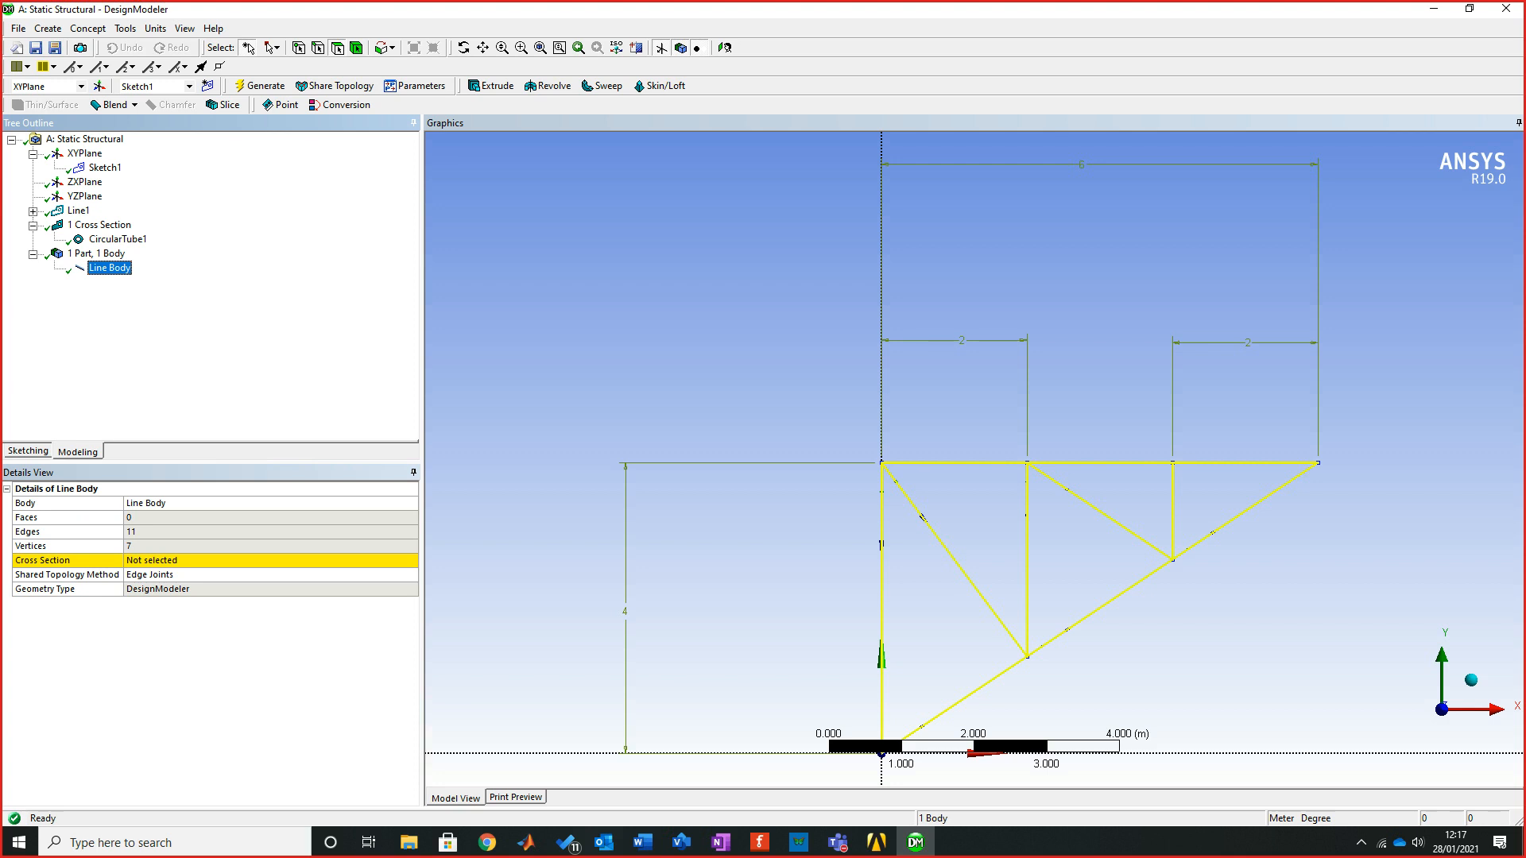
pyautogui.click(149, 575)
pyautogui.click(411, 575)
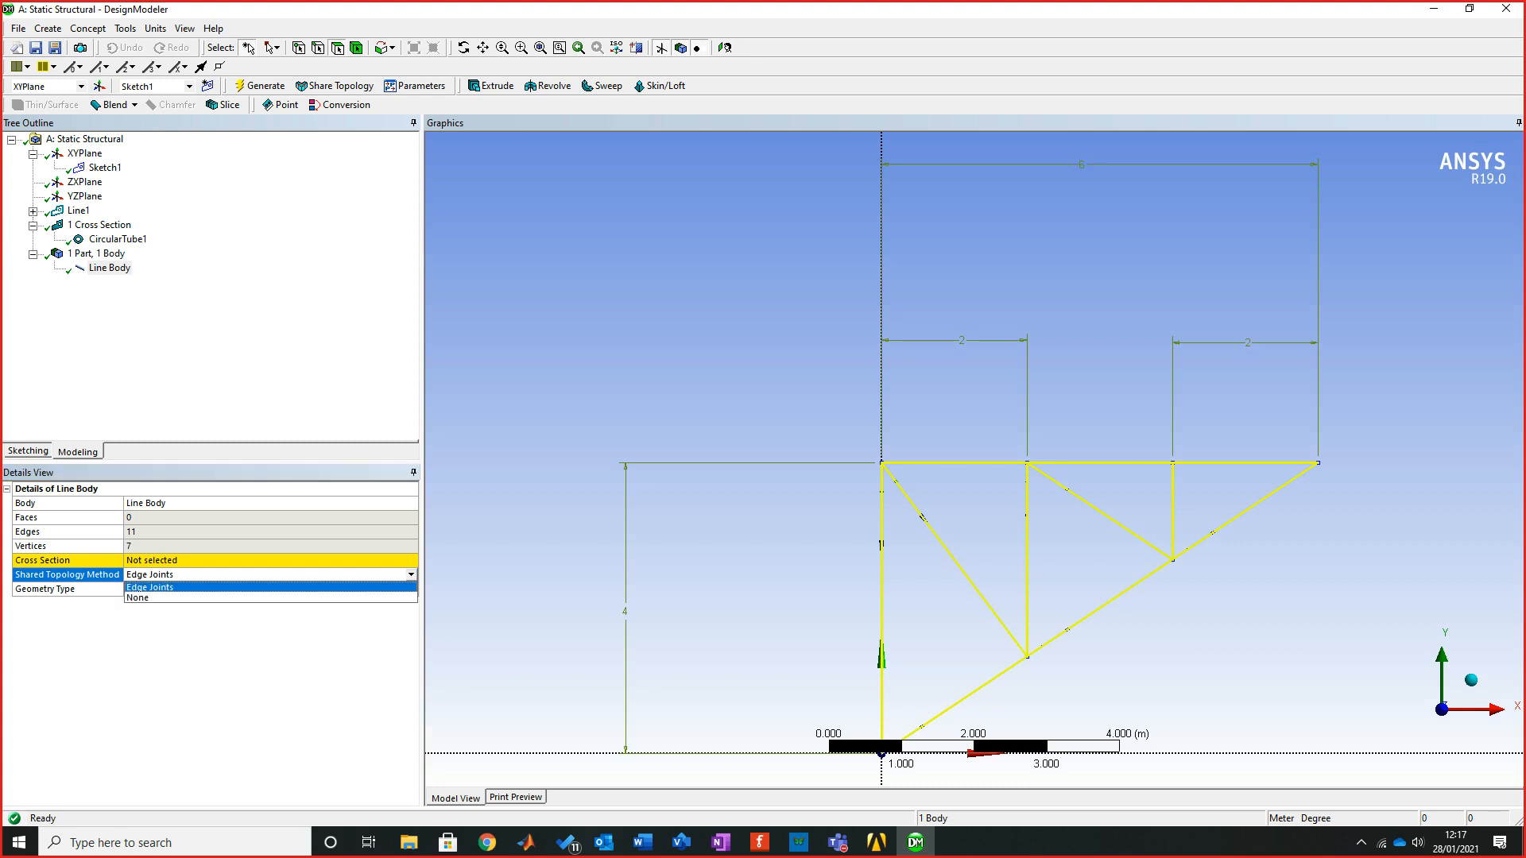
pyautogui.press('Return')
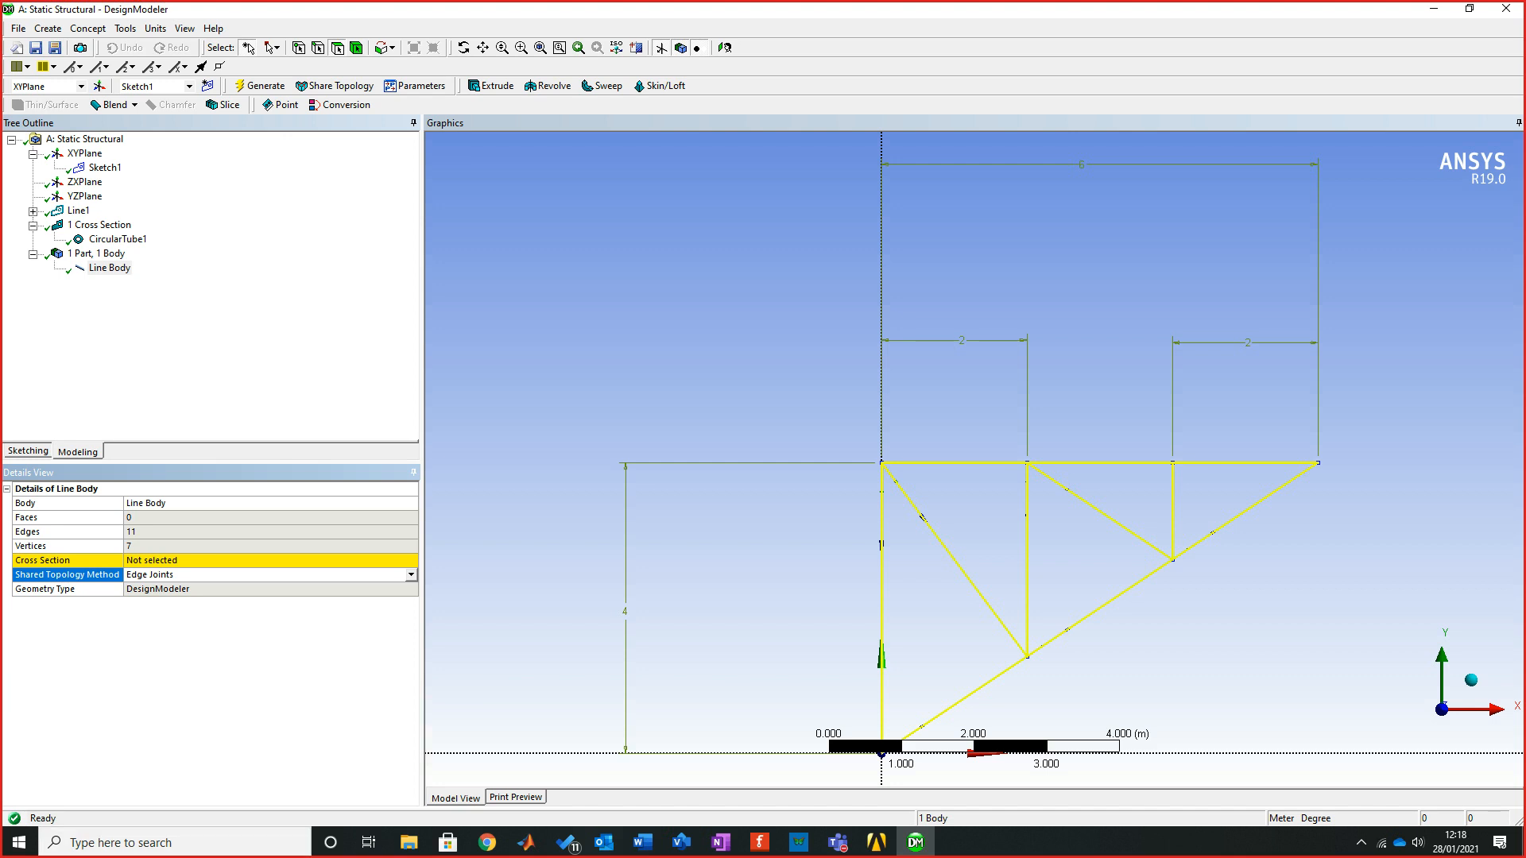
# Assign CircularTube1 as the line body's cross section and regenerate the model
pyautogui.click(68, 561)
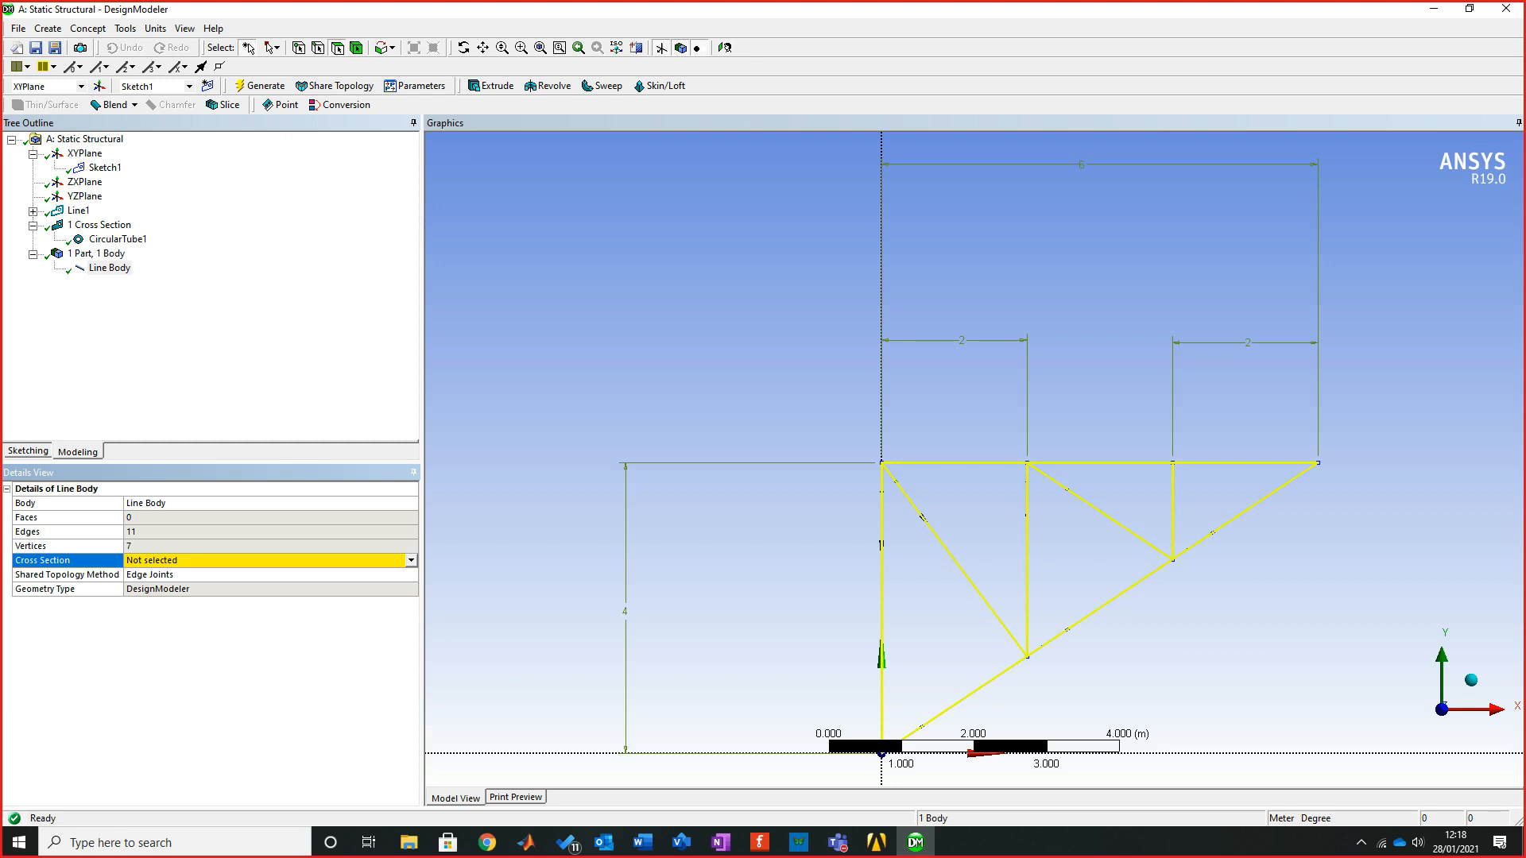
pyautogui.click(410, 560)
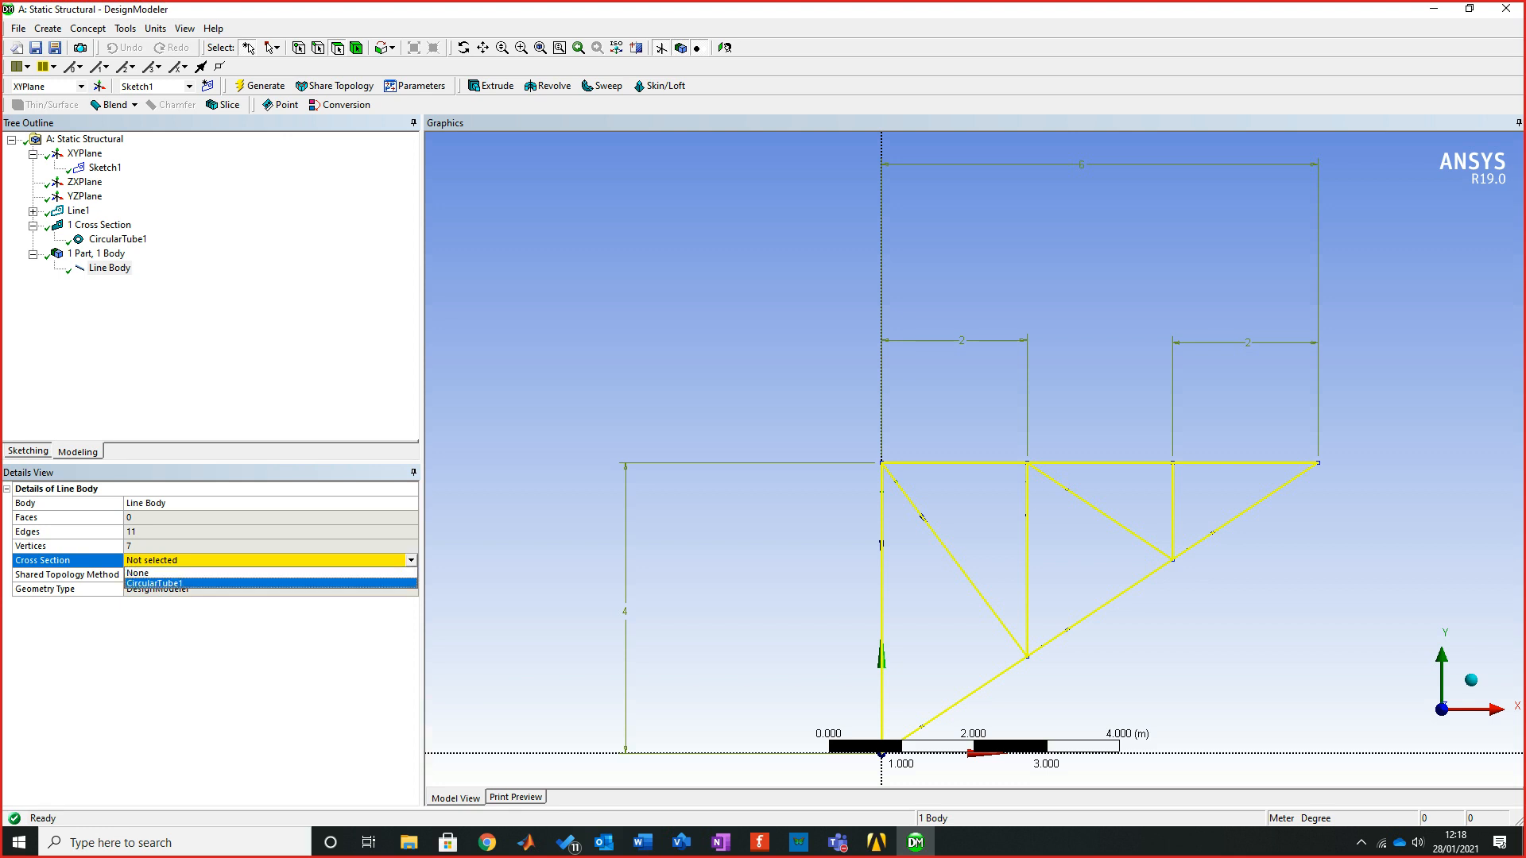
pyautogui.click(154, 583)
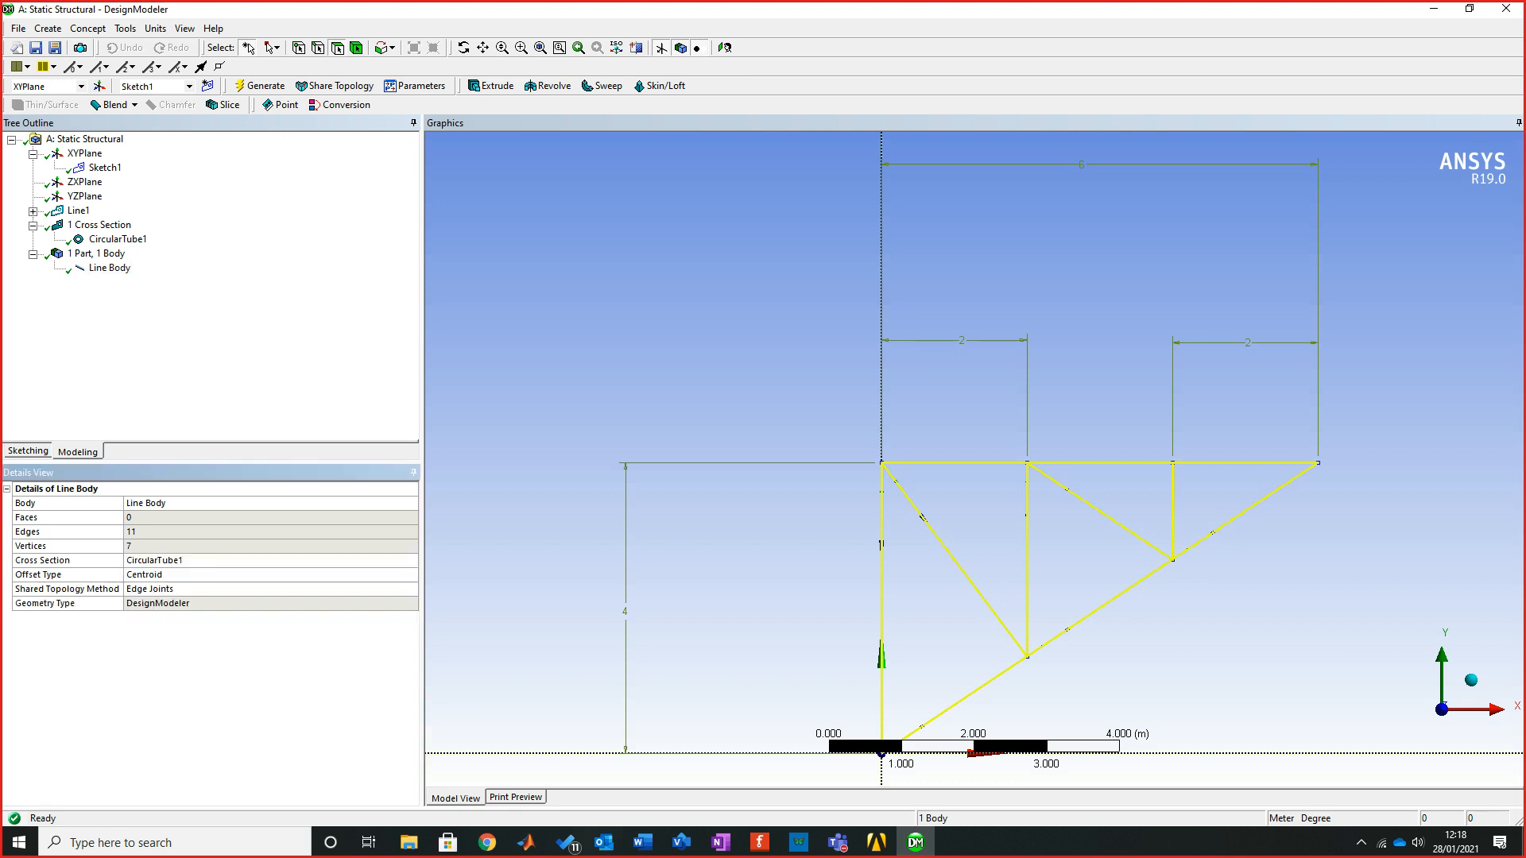
pyautogui.press('F5')
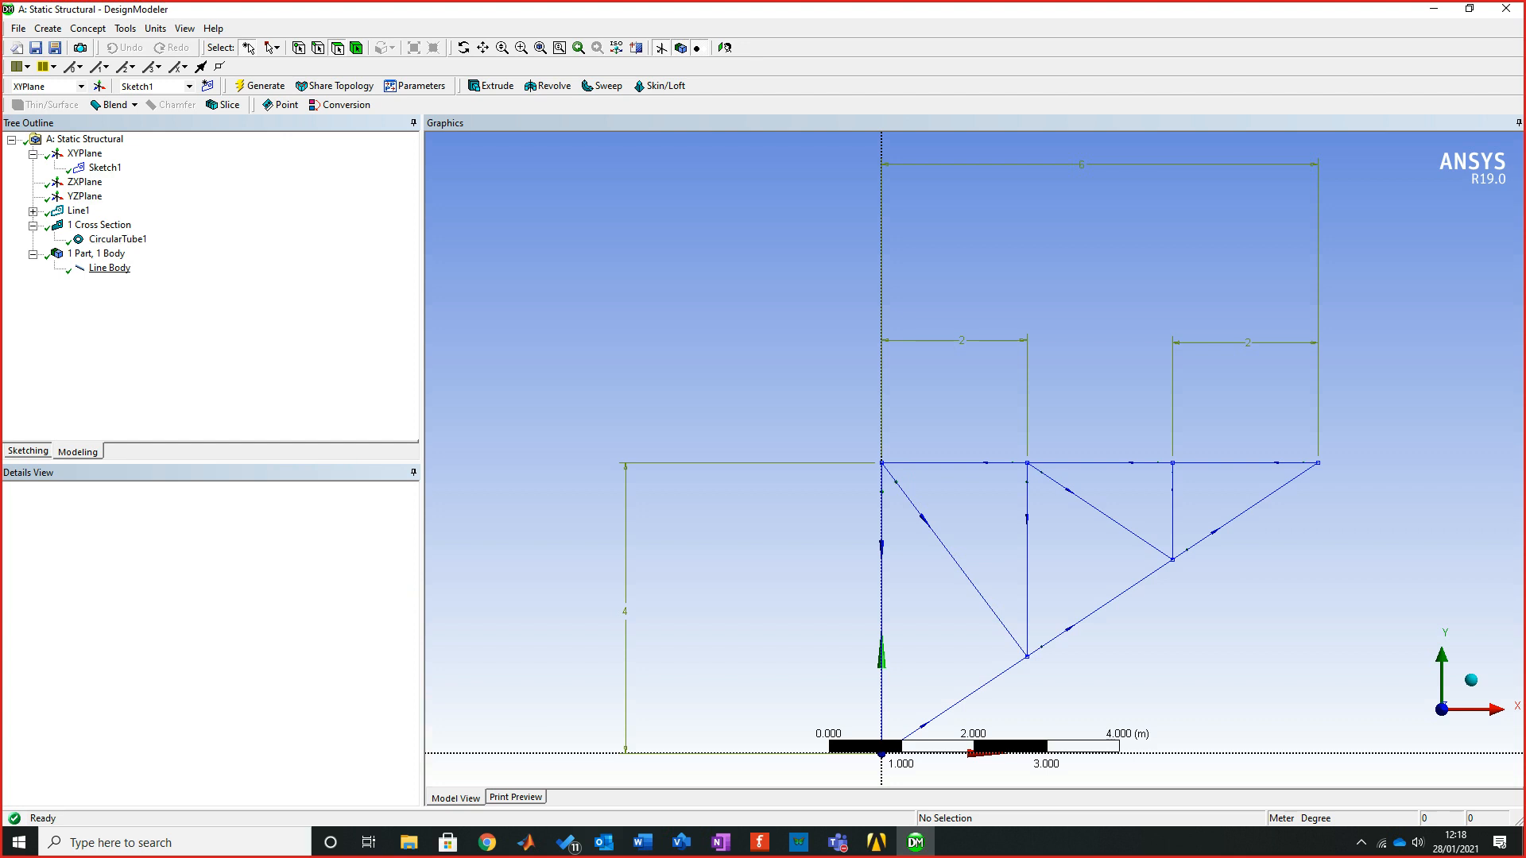
# Collapse the XYPlane, Cross Section and Part branches of the model tree
pyautogui.click(33, 154)
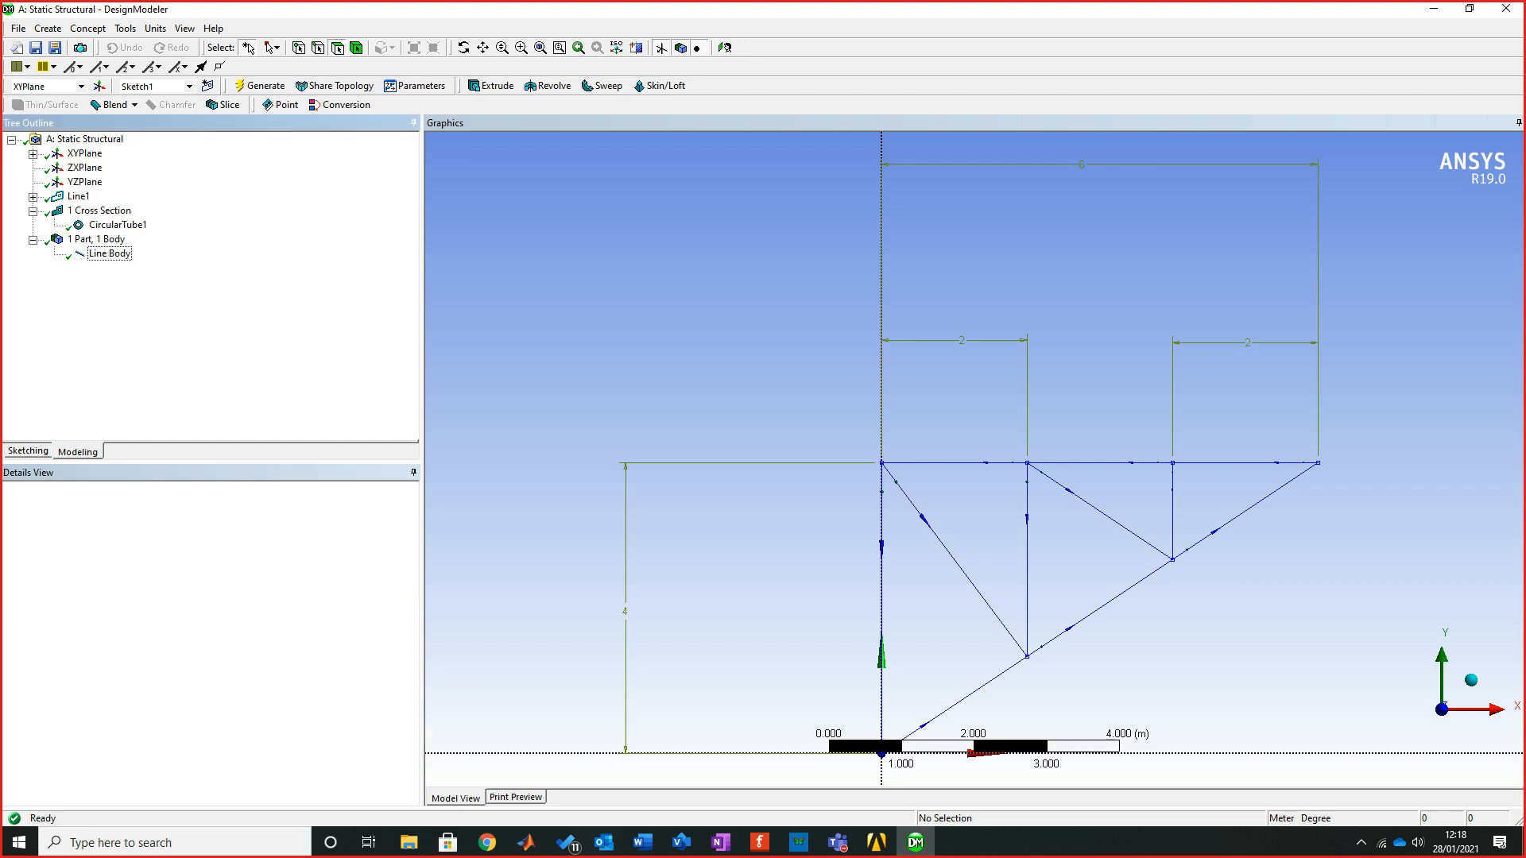
pyautogui.click(32, 210)
pyautogui.click(32, 225)
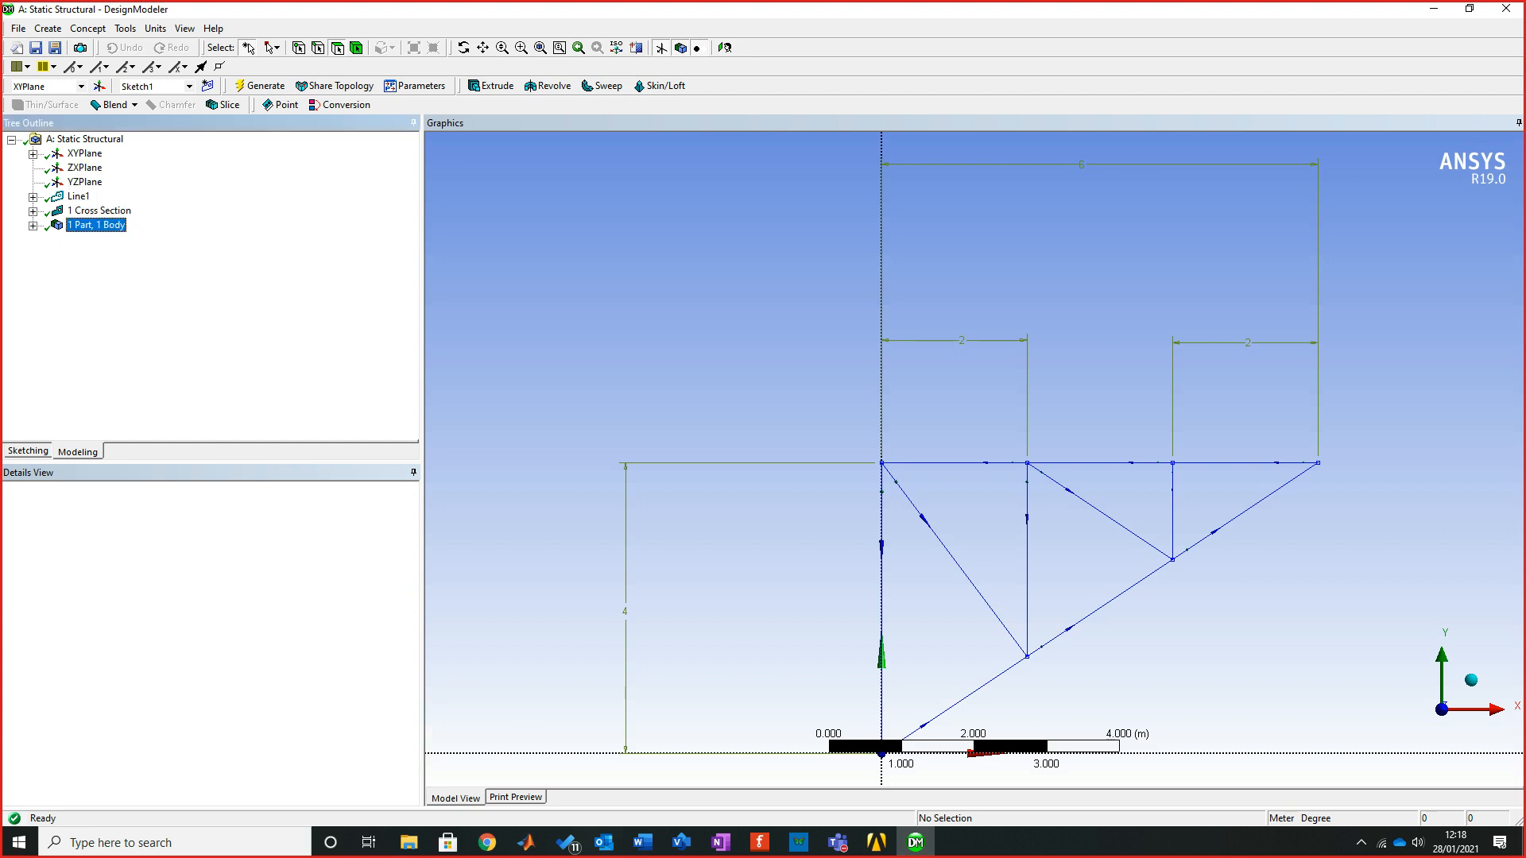
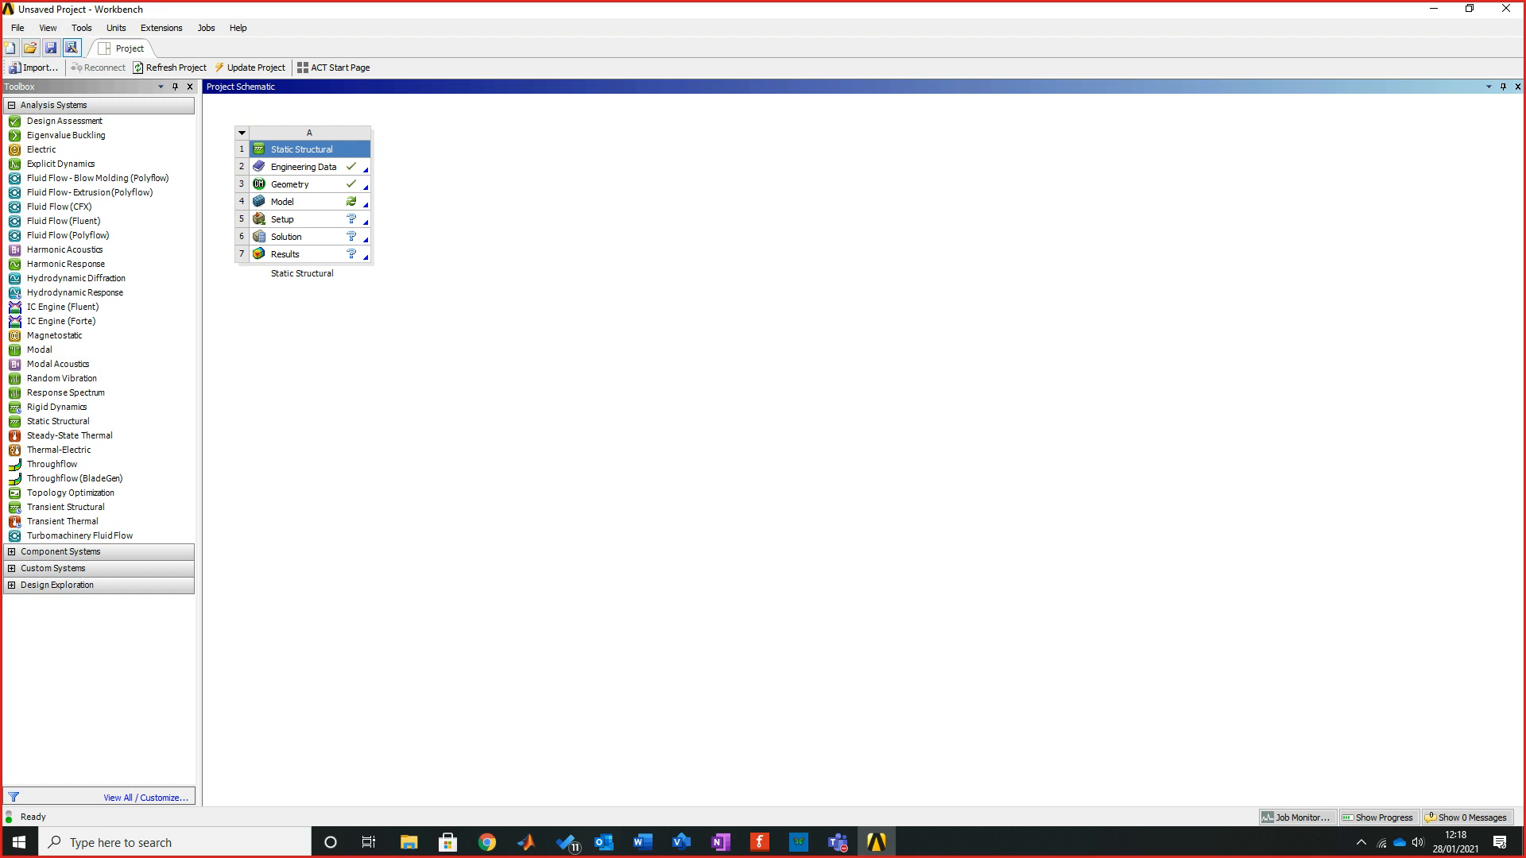
# Save the project as Truss inside a newly created folder on the Desktop
pyautogui.click(70, 47)
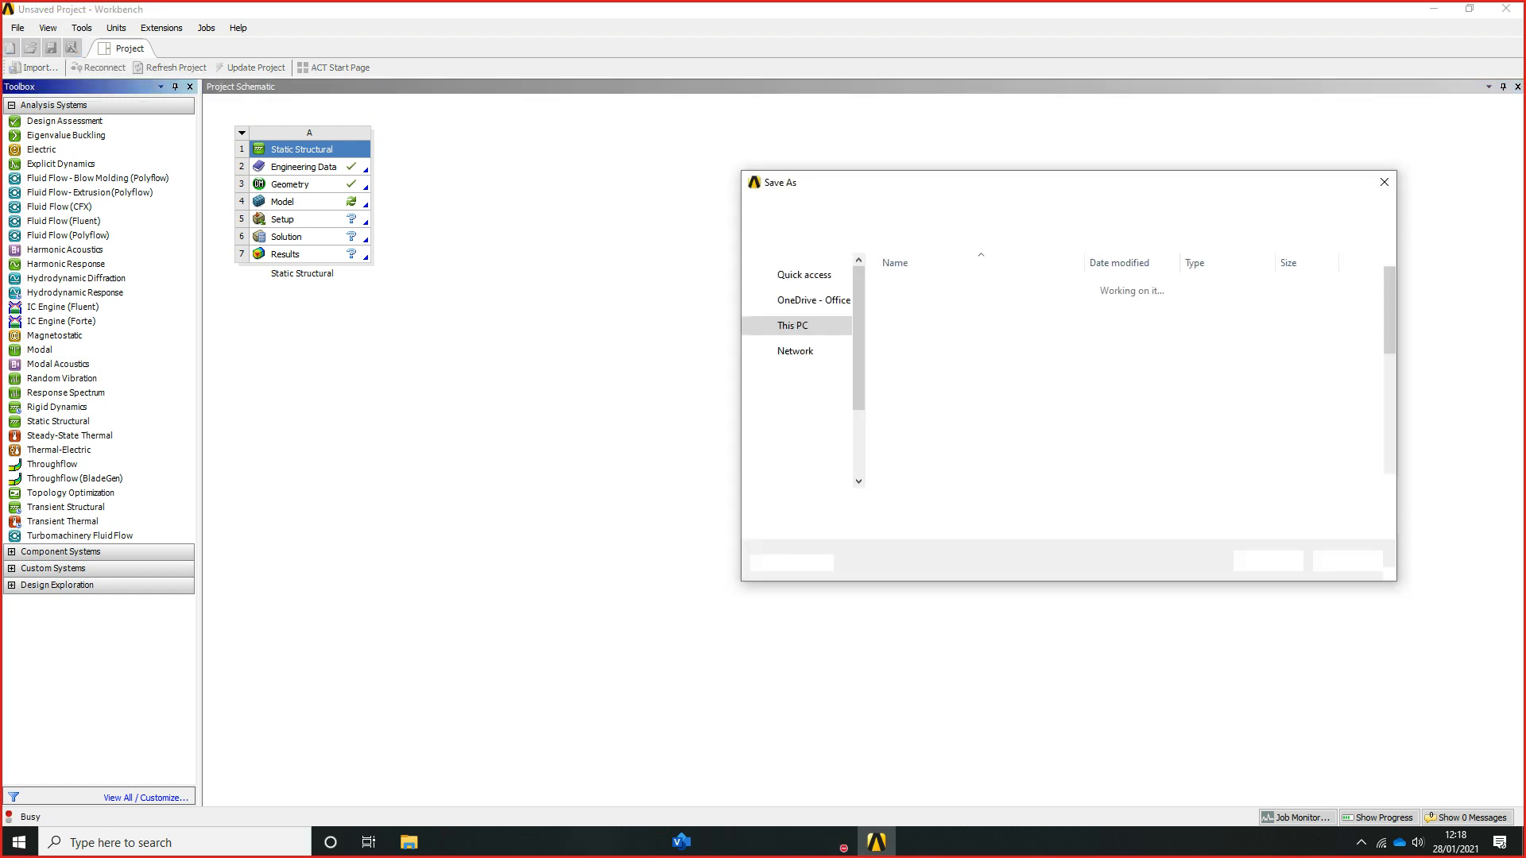
pyautogui.click(800, 363)
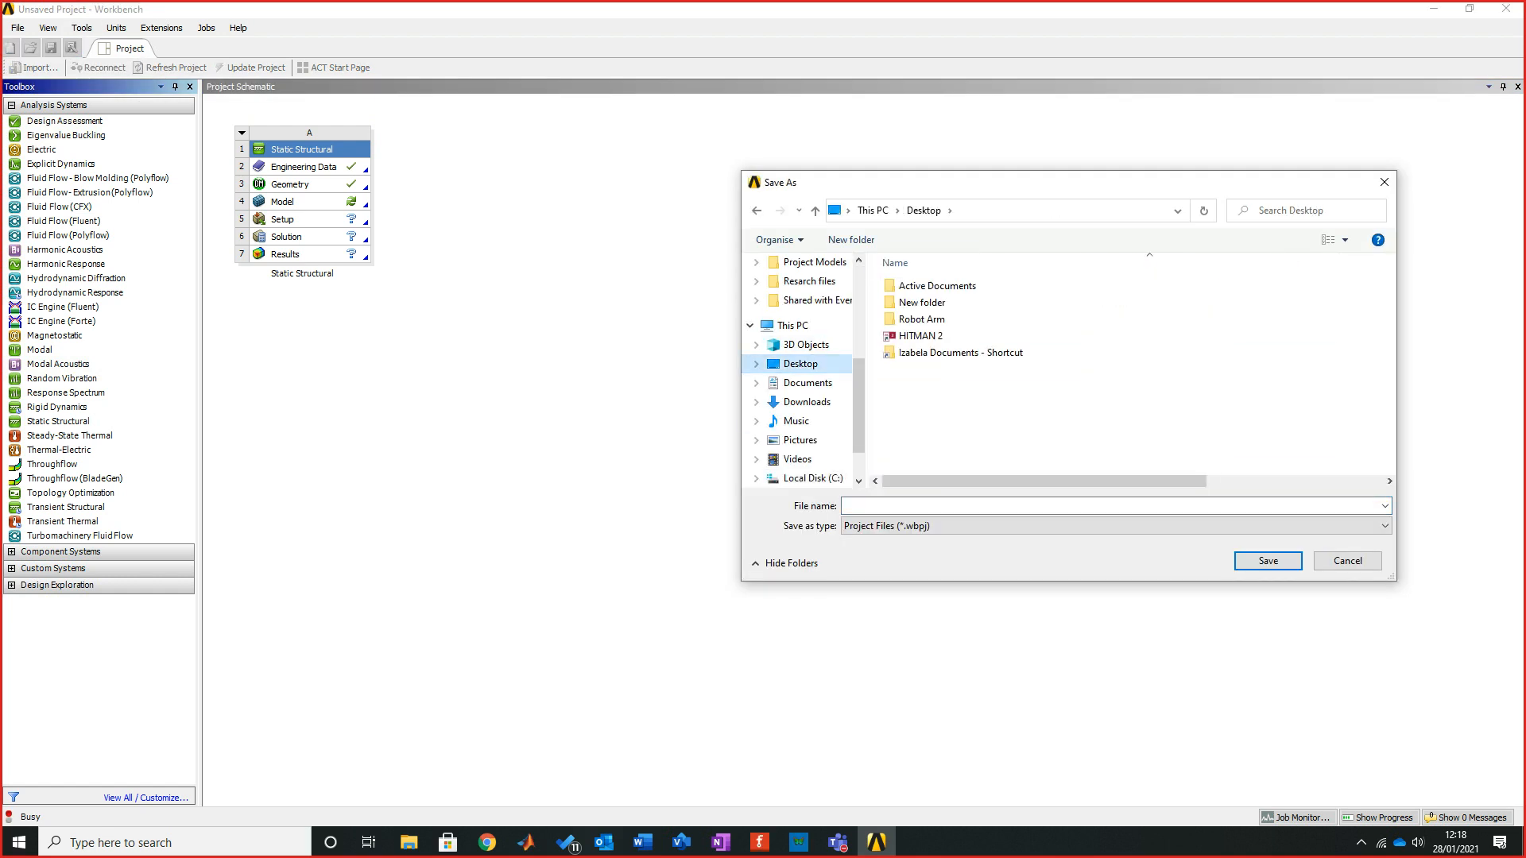
pyautogui.rightClick(901, 390)
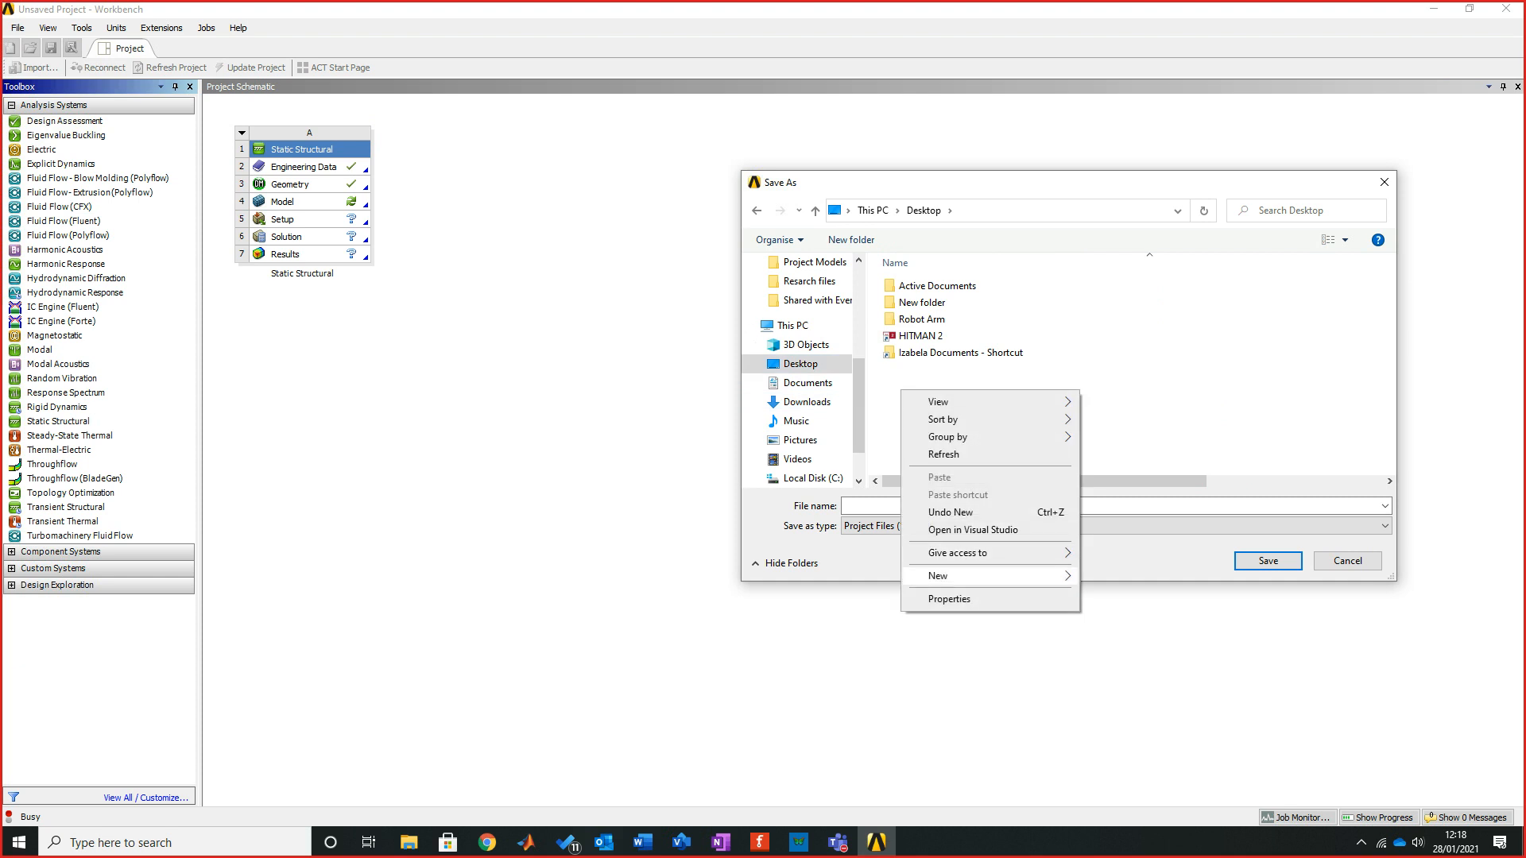
pyautogui.moveTo(953, 575)
pyautogui.click(1116, 577)
pyautogui.click(954, 405)
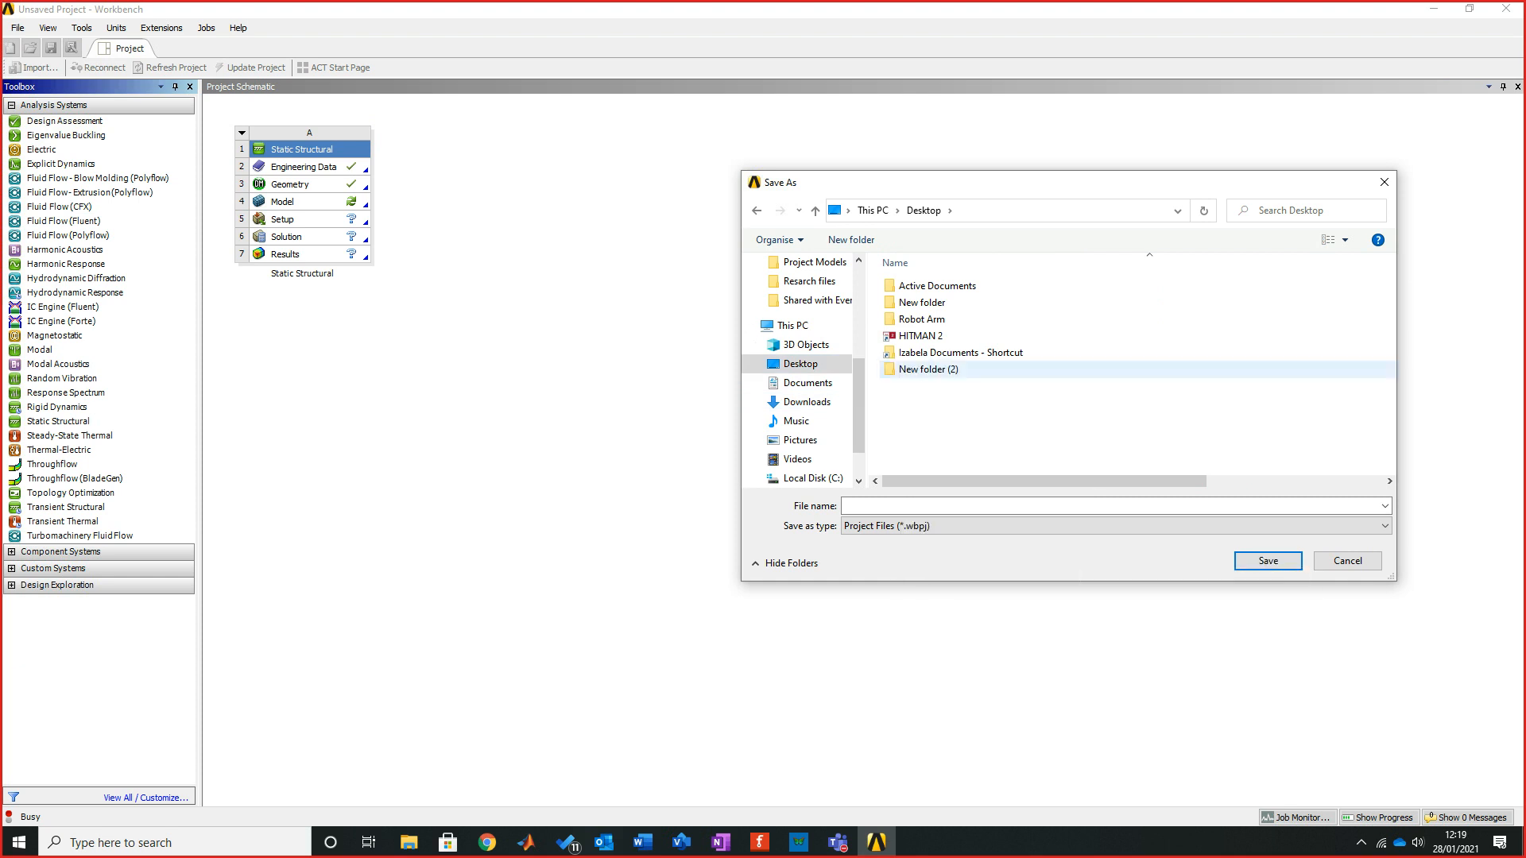
pyautogui.doubleClick(930, 368)
pyautogui.click(845, 506)
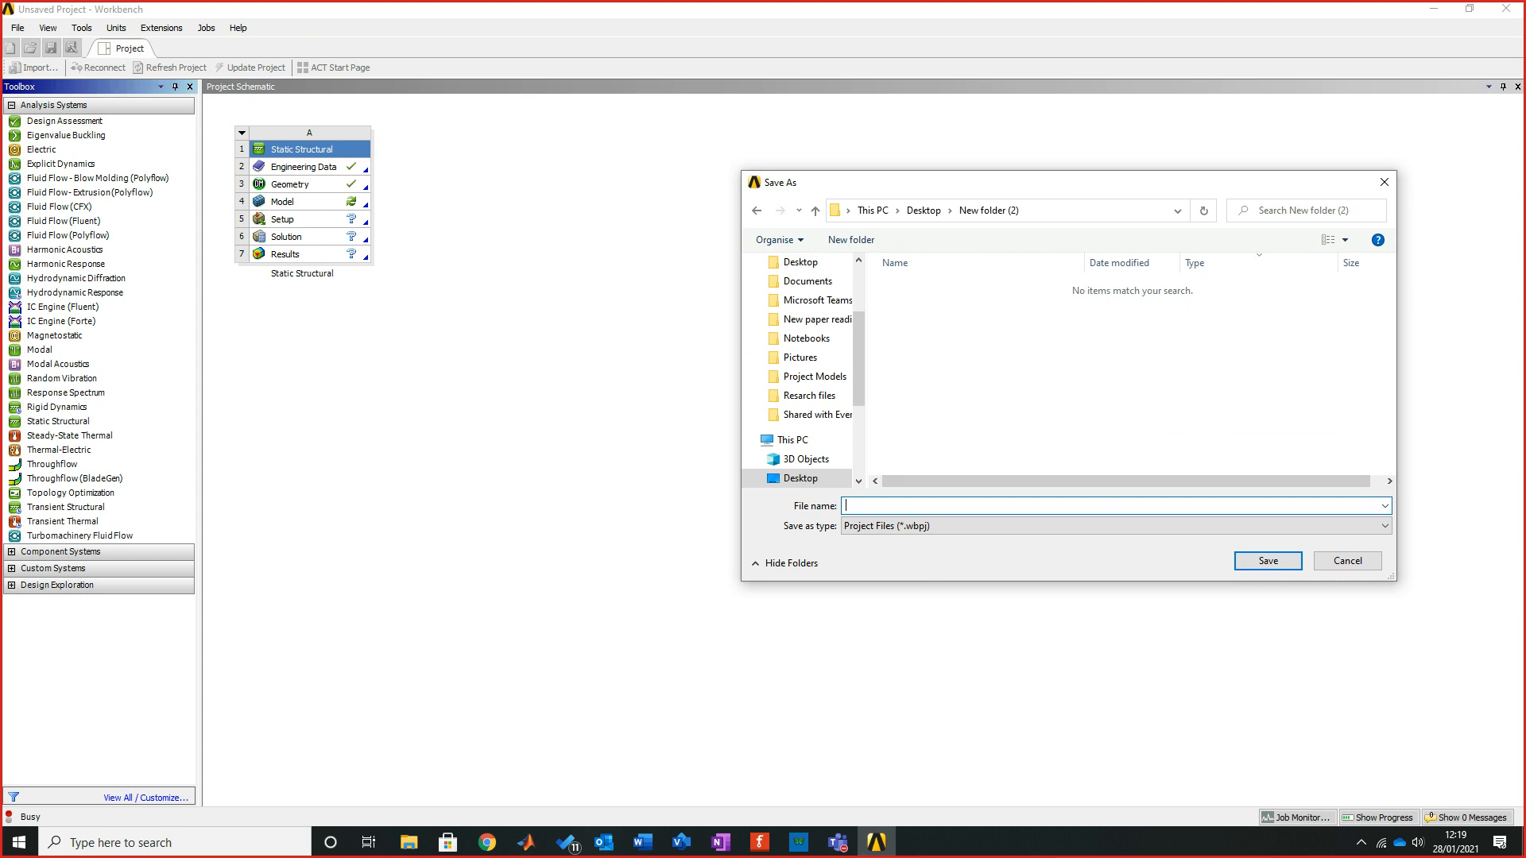
pyautogui.write('Truss')
pyautogui.press('Return')
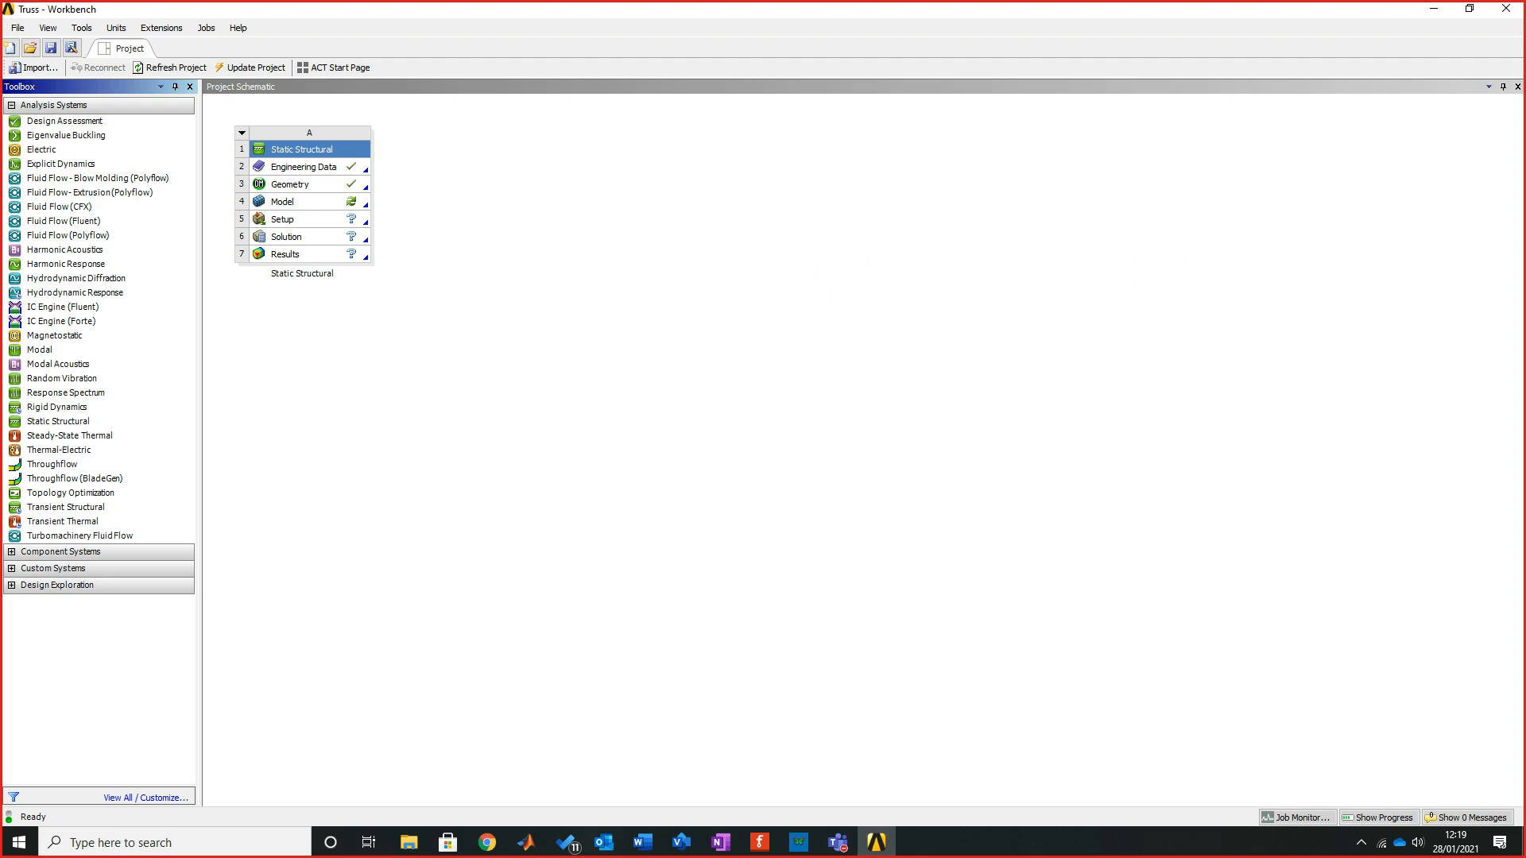
# Open the Static Structural system's Model for editing in Mechanical
pyautogui.click(838, 841)
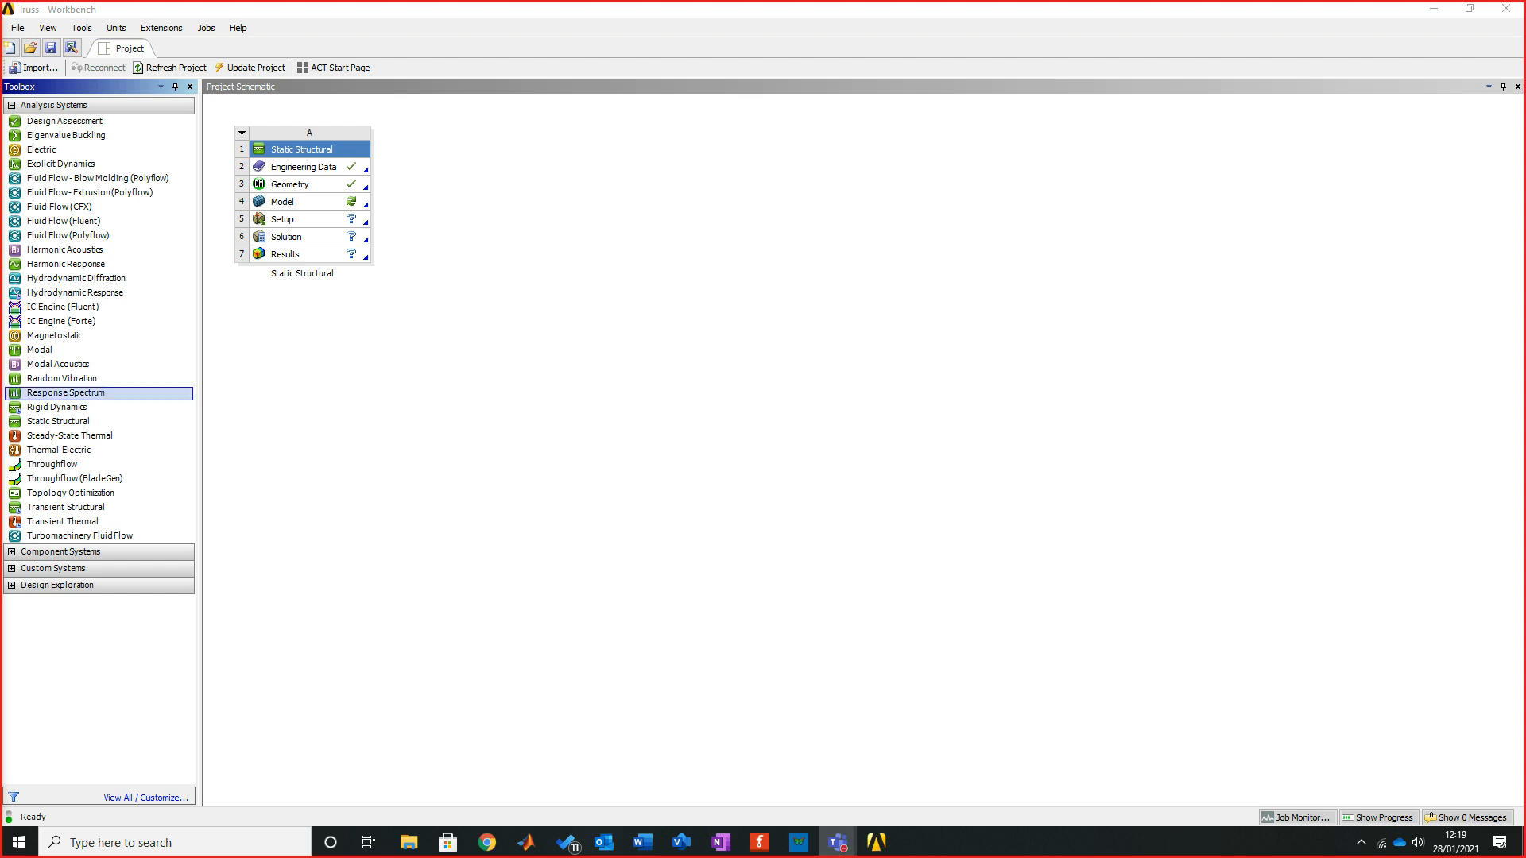
pyautogui.click(333, 374)
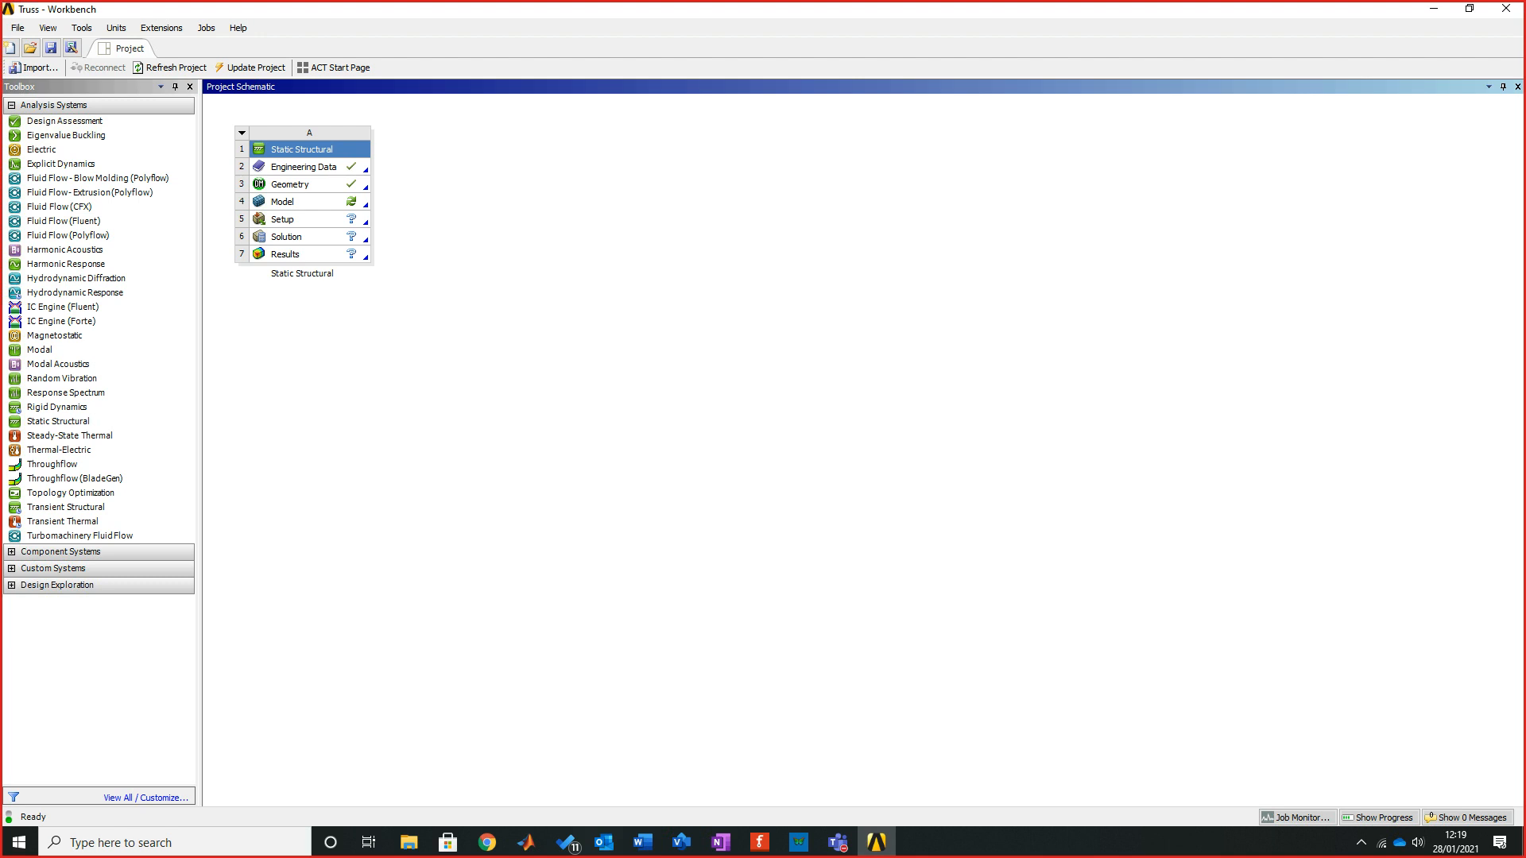
pyautogui.click(306, 201)
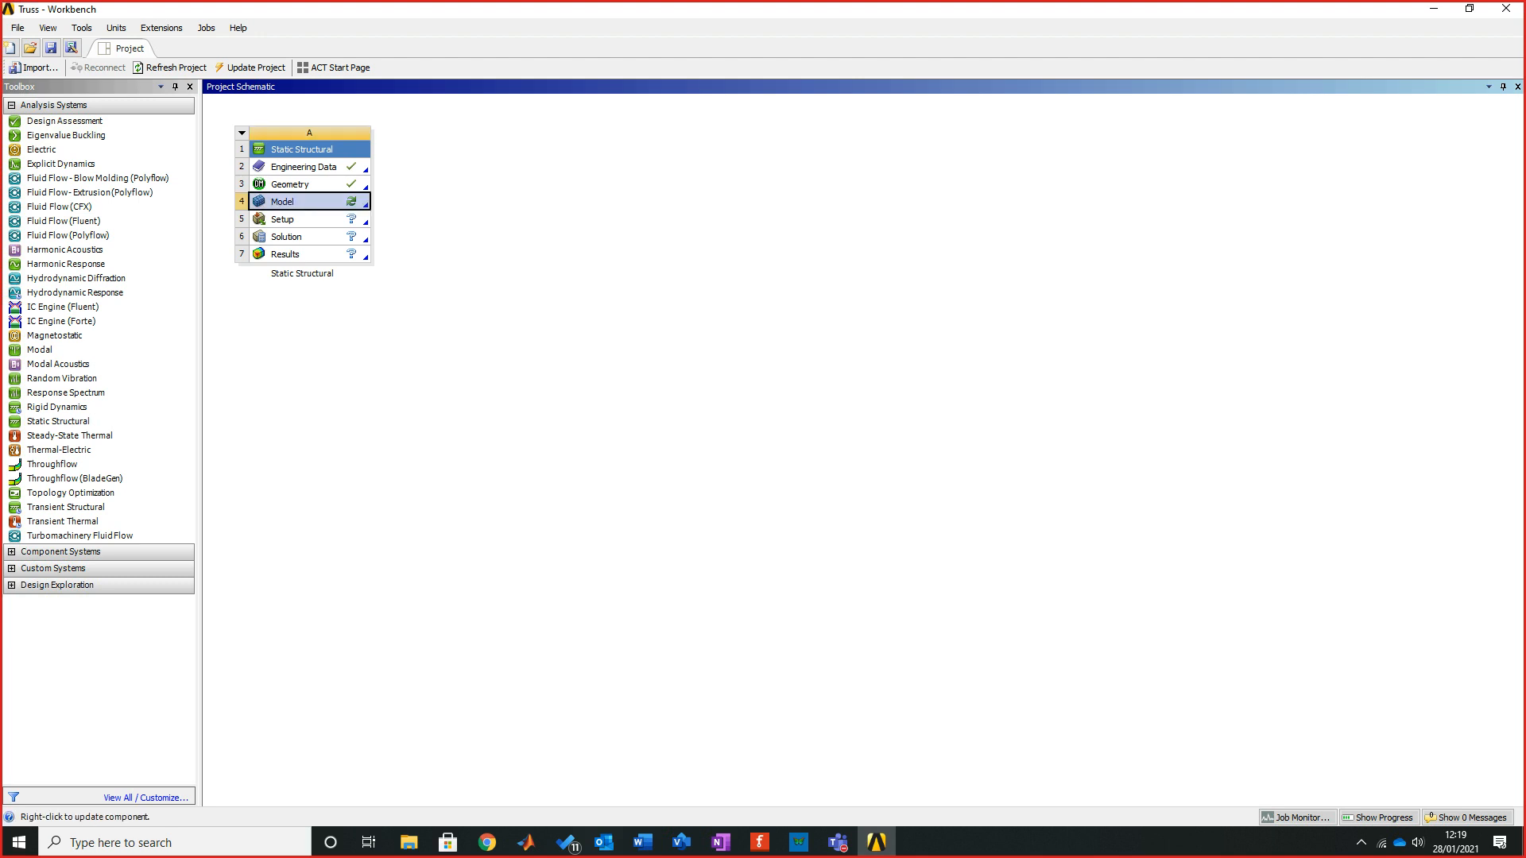
pyautogui.rightClick(317, 204)
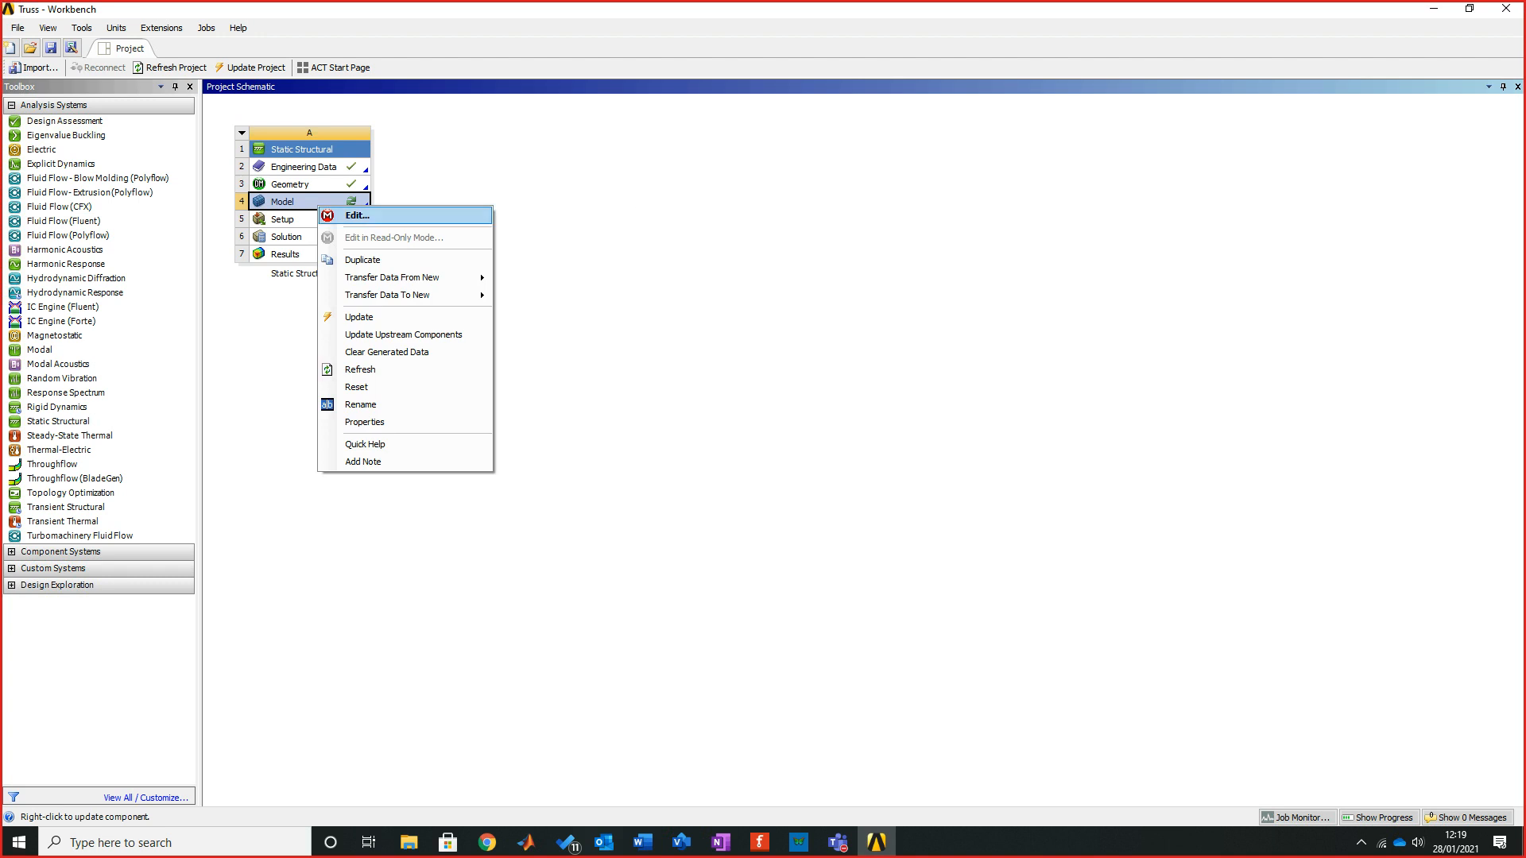
pyautogui.click(357, 216)
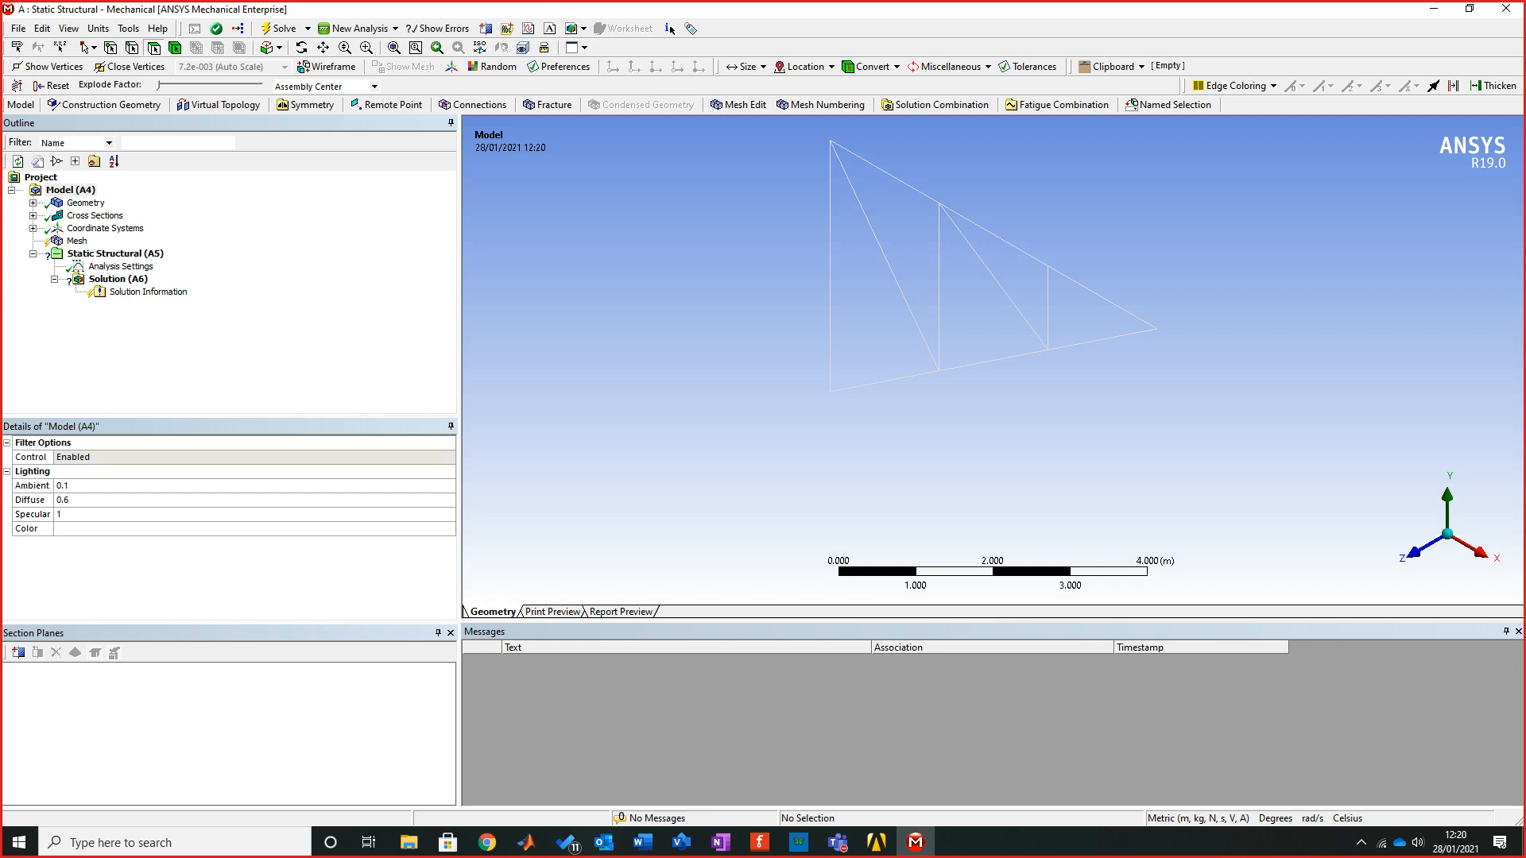
# Examine the imported truss line geometry from several angles and at different zoom levels
pyautogui.scroll(-2, 993, 361)
pyautogui.scroll(5, 992, 361)
pyautogui.moveTo(993, 360)
pyautogui.mouseDown(button='middle')
pyautogui.moveTo(933, 318)
pyautogui.moveTo(977, 374)
pyautogui.moveTo(994, 429)
pyautogui.moveTo(954, 341)
pyautogui.mouseUp(button='middle')
pyautogui.scroll(-1, 992, 361)
pyautogui.scroll(-2, 993, 360)
pyautogui.scroll(3, 993, 361)
pyautogui.scroll(-4, 992, 361)
pyautogui.scroll(4, 993, 361)
pyautogui.scroll(-4, 992, 361)
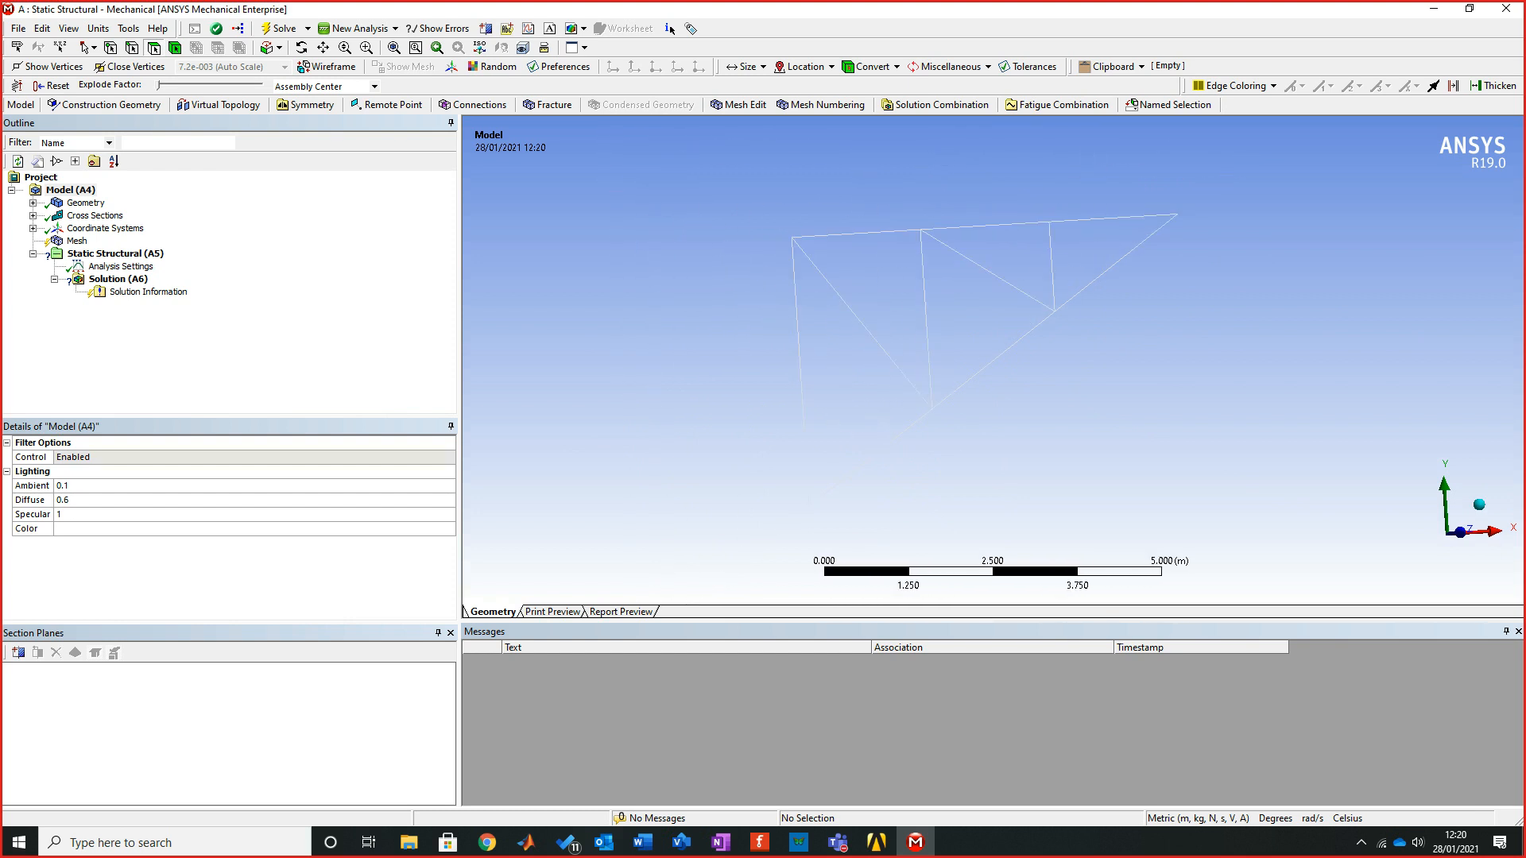
pyautogui.scroll(-4, 992, 361)
pyautogui.scroll(6, 993, 361)
pyautogui.moveTo(992, 361)
pyautogui.mouseDown(button='middle')
pyautogui.moveTo(992, 469)
pyautogui.moveTo(1033, 374)
pyautogui.mouseUp(button='middle')
# Fit the whole truss in the view and orbit it so all members can be seen at an angle
pyautogui.rightClick(1090, 272)
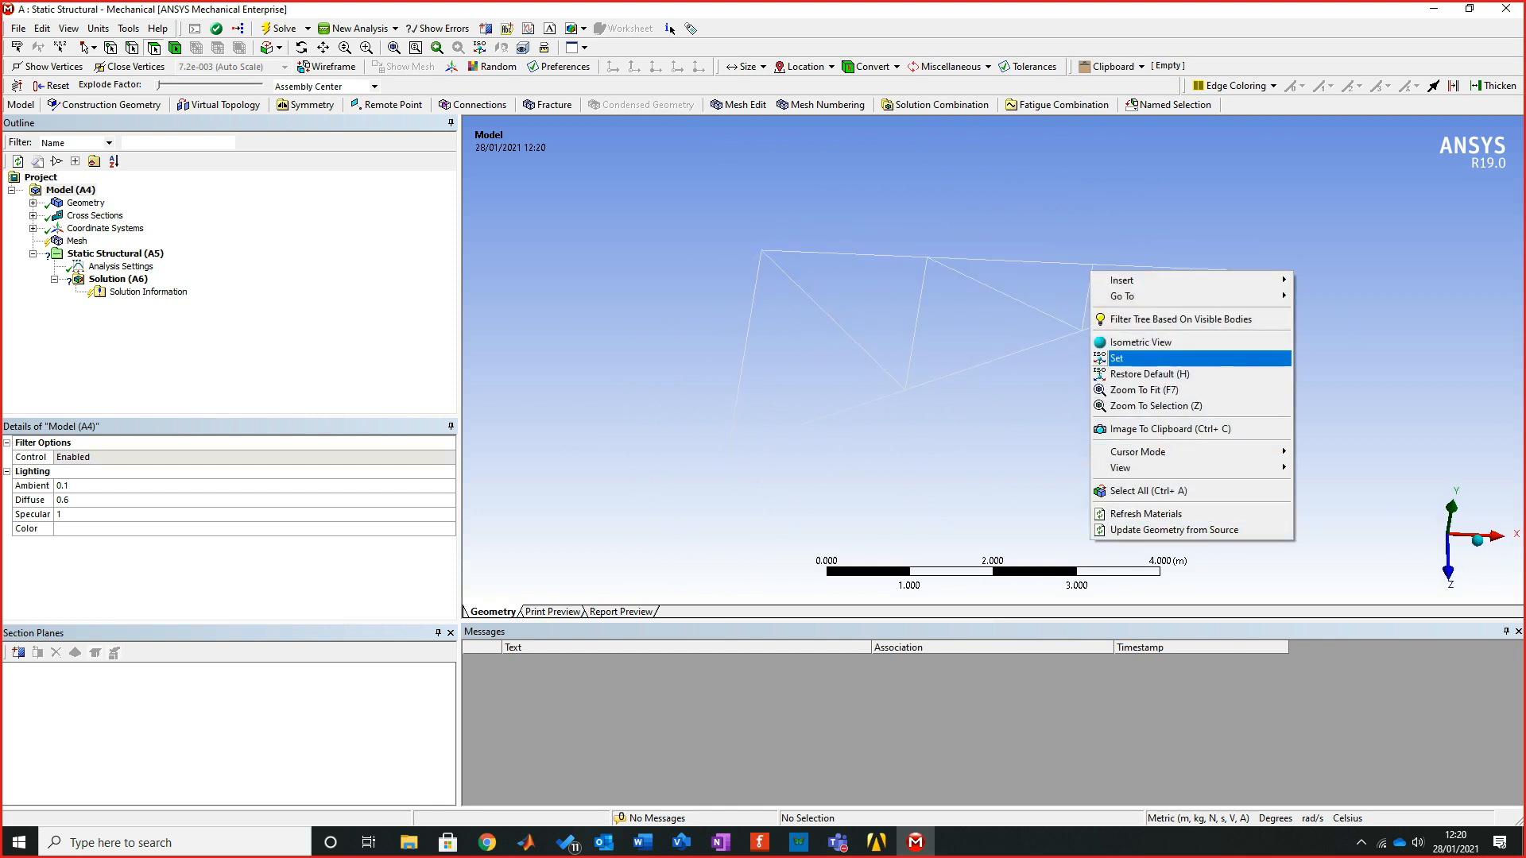
pyautogui.click(1143, 389)
pyautogui.moveTo(1144, 389)
pyautogui.mouseDown(button='middle')
pyautogui.moveTo(1128, 302)
pyautogui.moveTo(1065, 298)
pyautogui.moveTo(977, 246)
pyautogui.moveTo(880, 265)
pyautogui.mouseUp(button='middle')
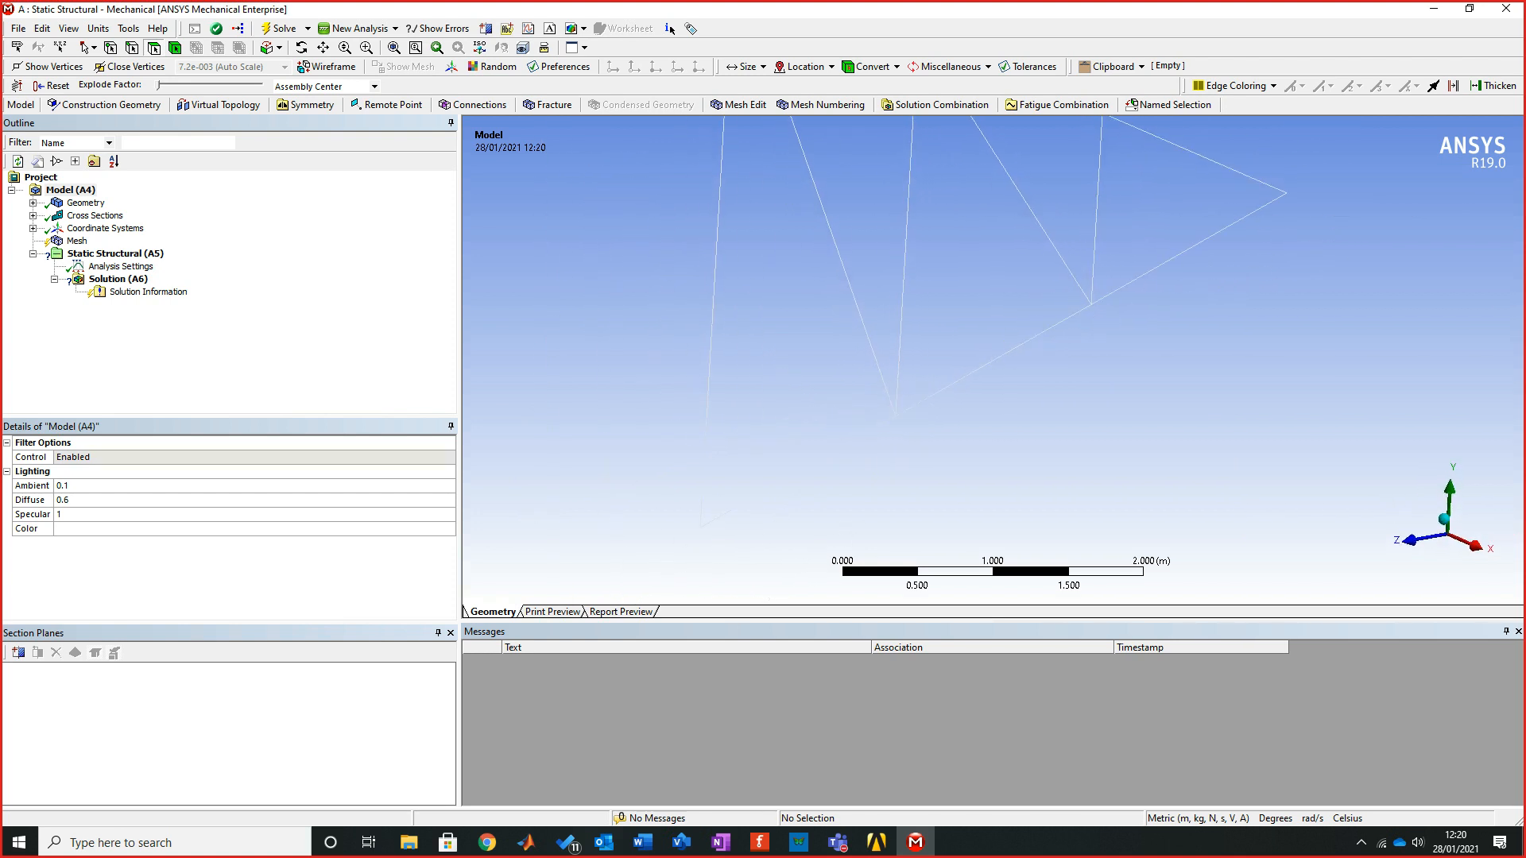
pyautogui.rightClick(881, 264)
pyautogui.moveTo(928, 445)
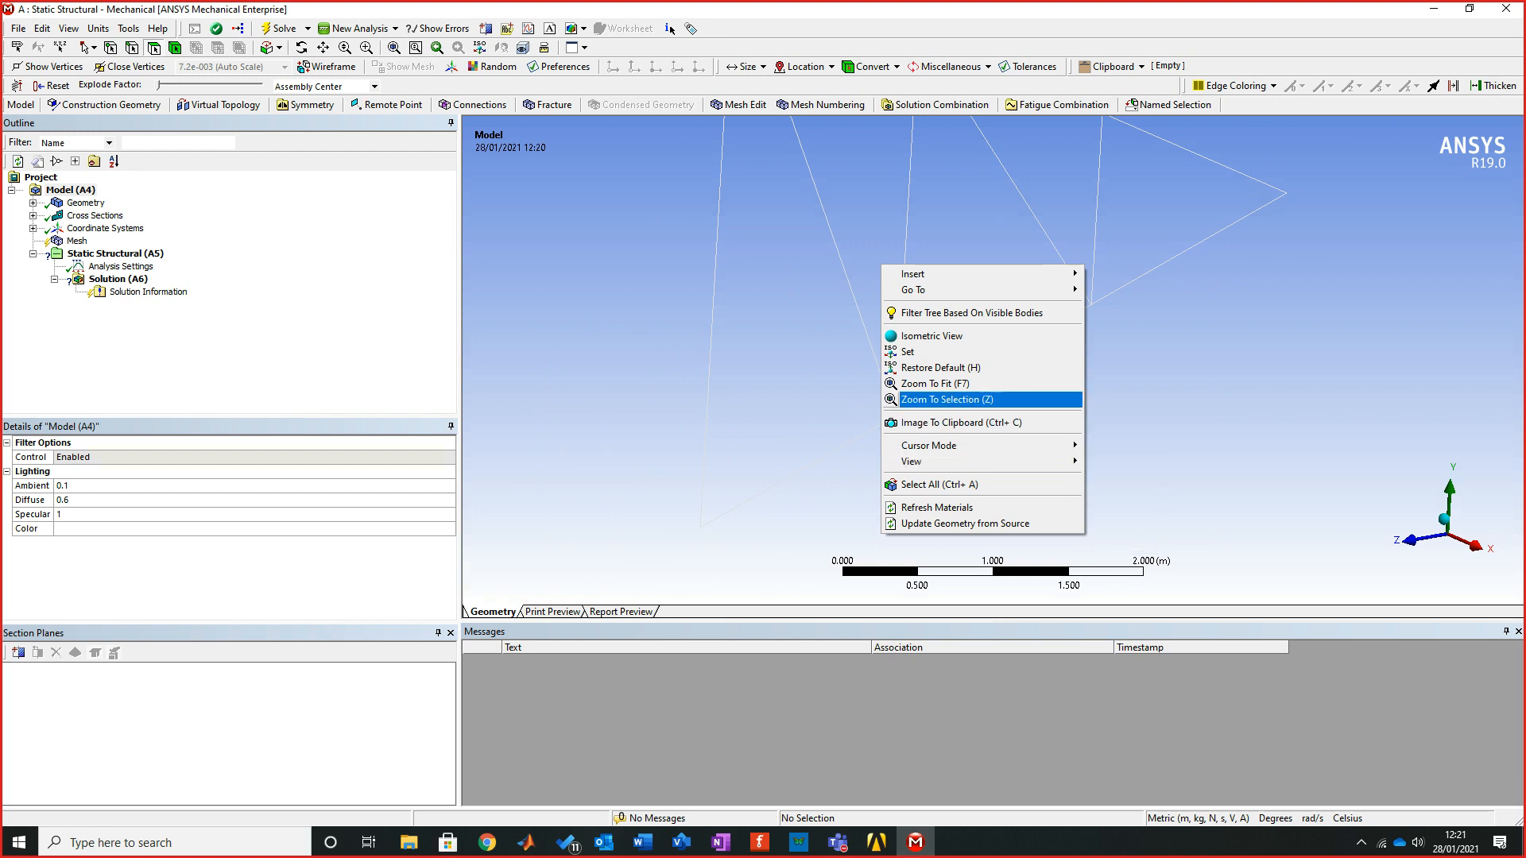
pyautogui.click(935, 383)
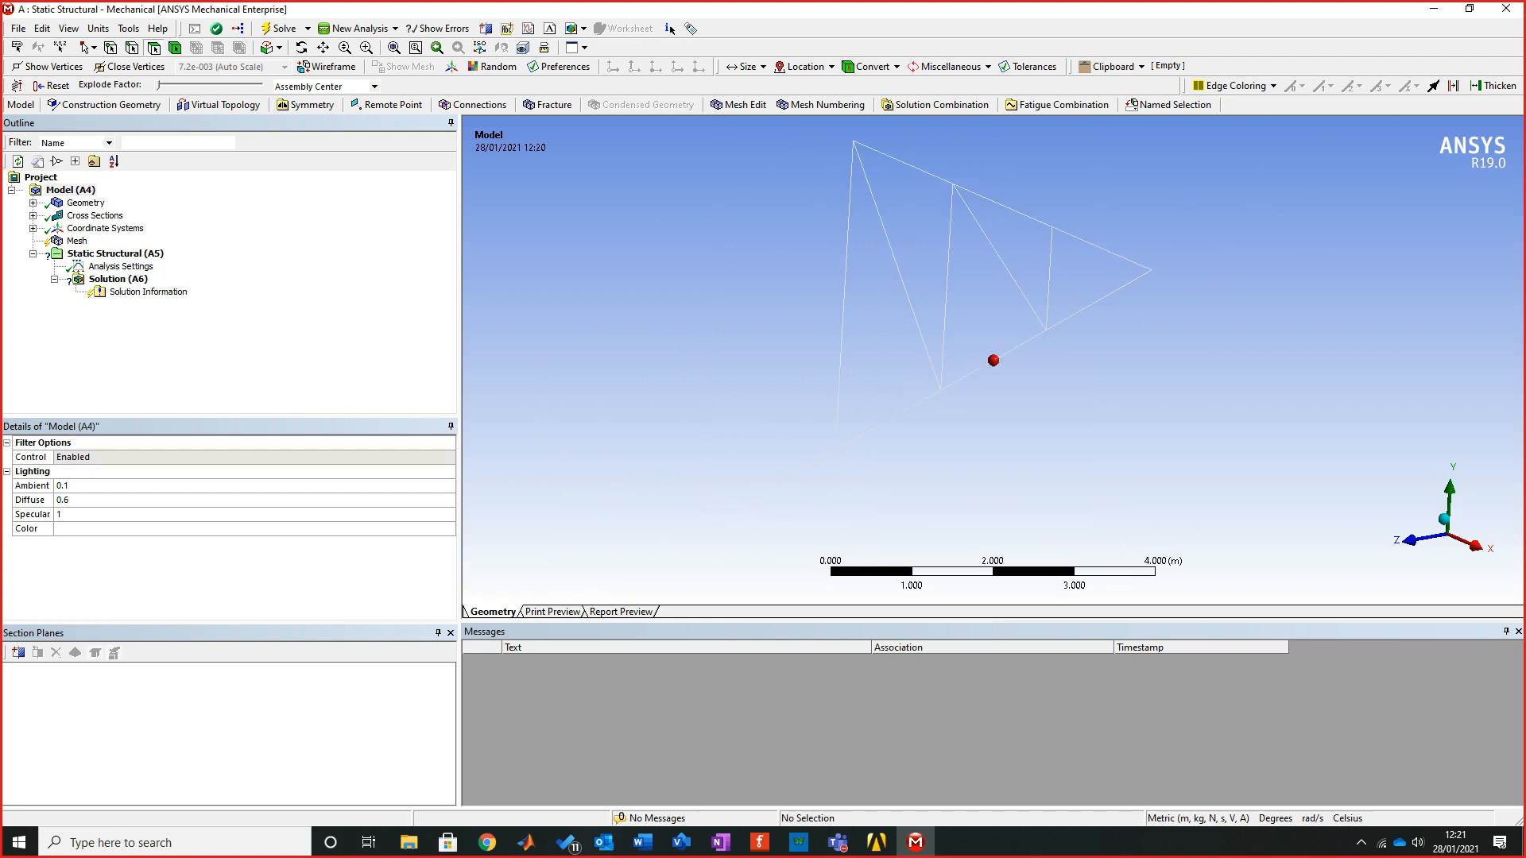
pyautogui.moveTo(934, 384); pyautogui.dragTo(974, 388, button='middle')
pyautogui.scroll(-1, 993, 360)
pyautogui.scroll(1, 994, 356)
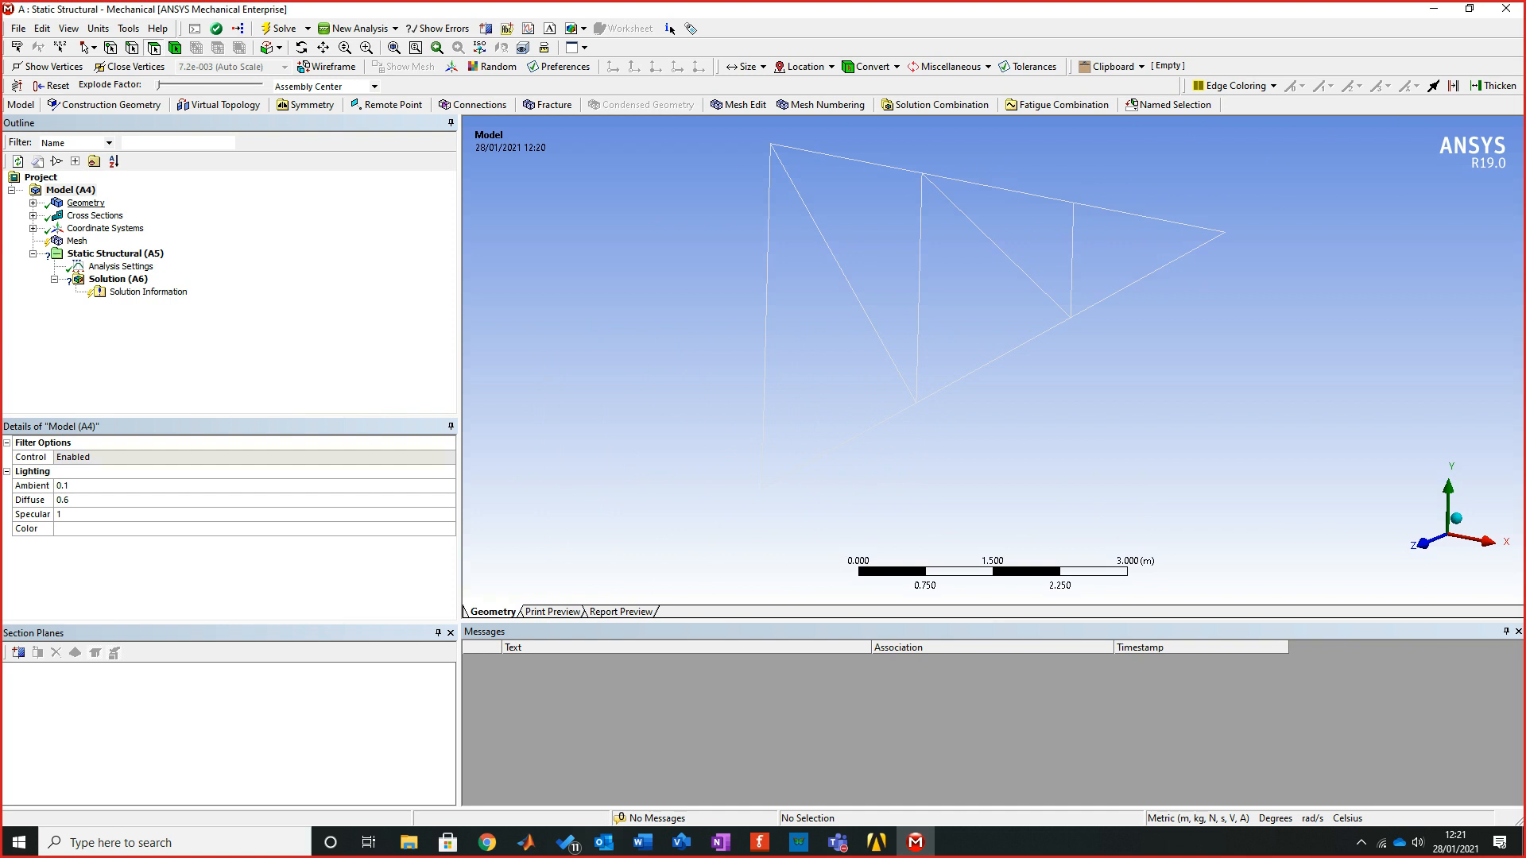
# Expand the Geometry branch and check its length unit and bounding box dimensions
pyautogui.click(86, 202)
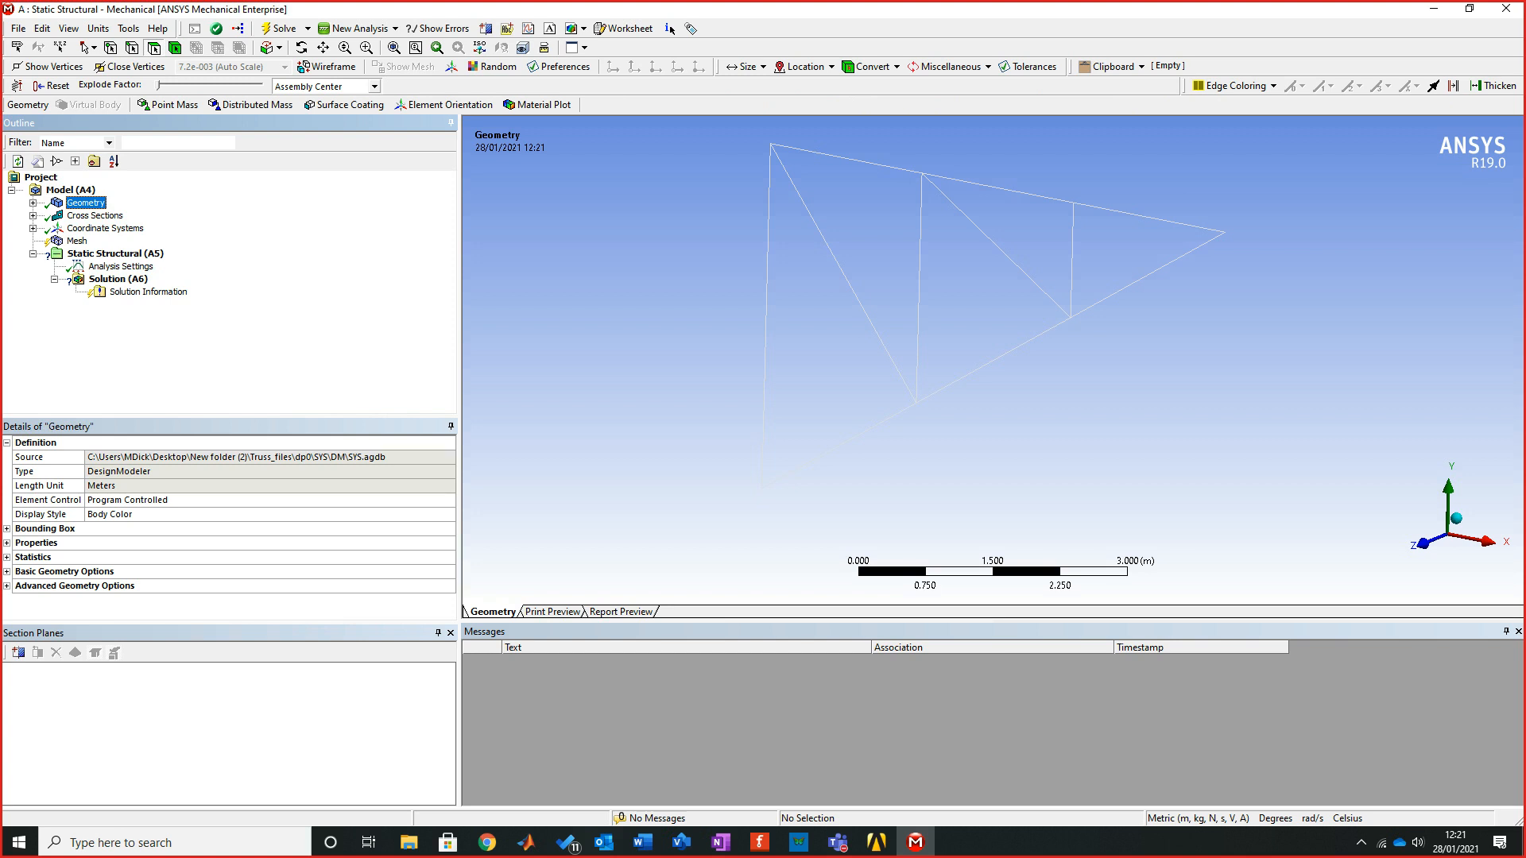
pyautogui.press('Right')
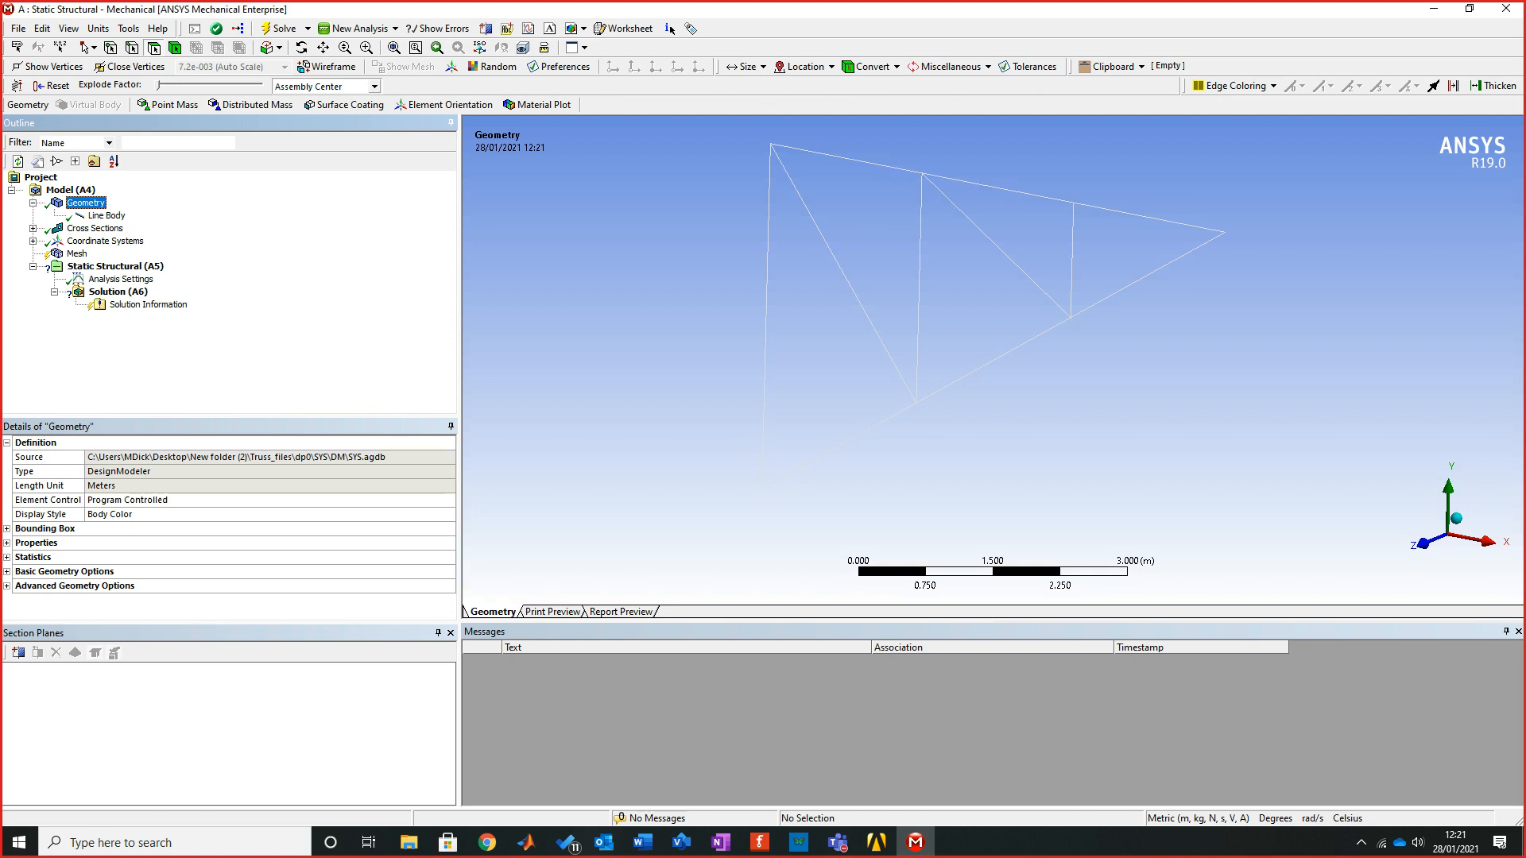
pyautogui.click(101, 484)
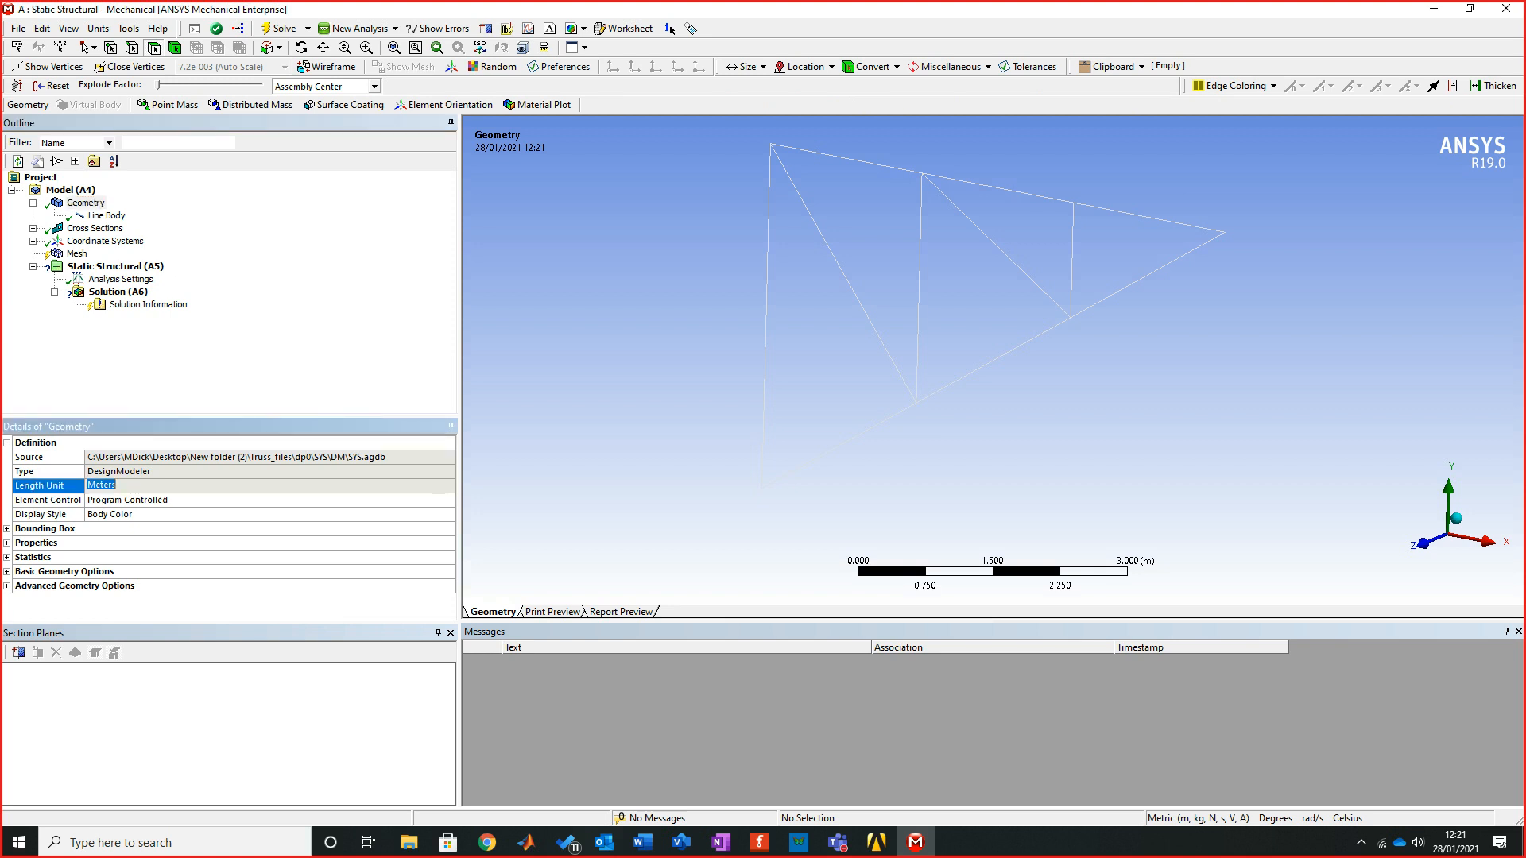
pyautogui.click(7, 528)
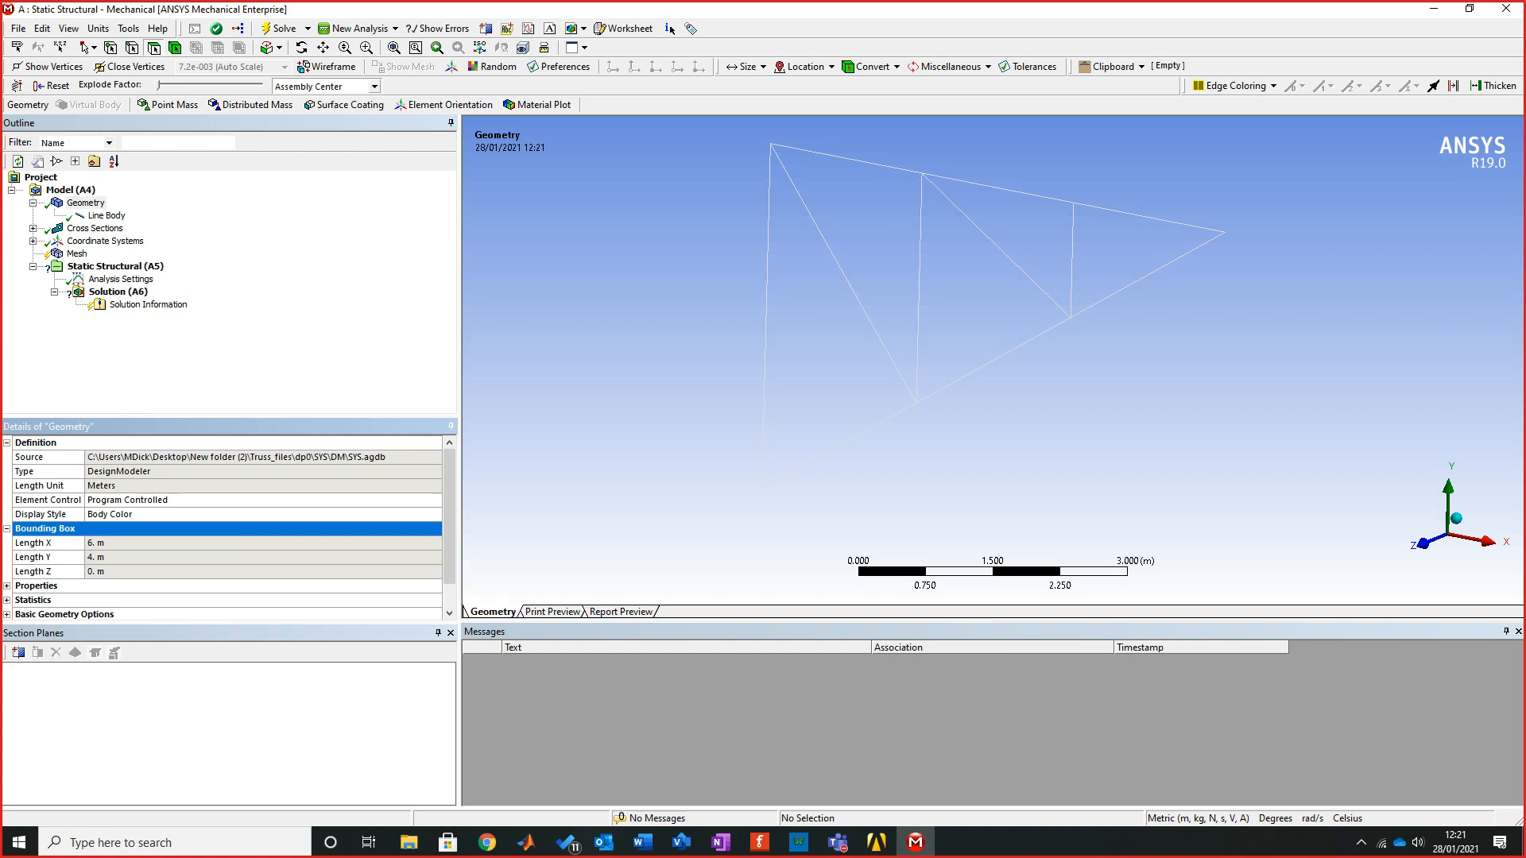
pyautogui.click(6, 529)
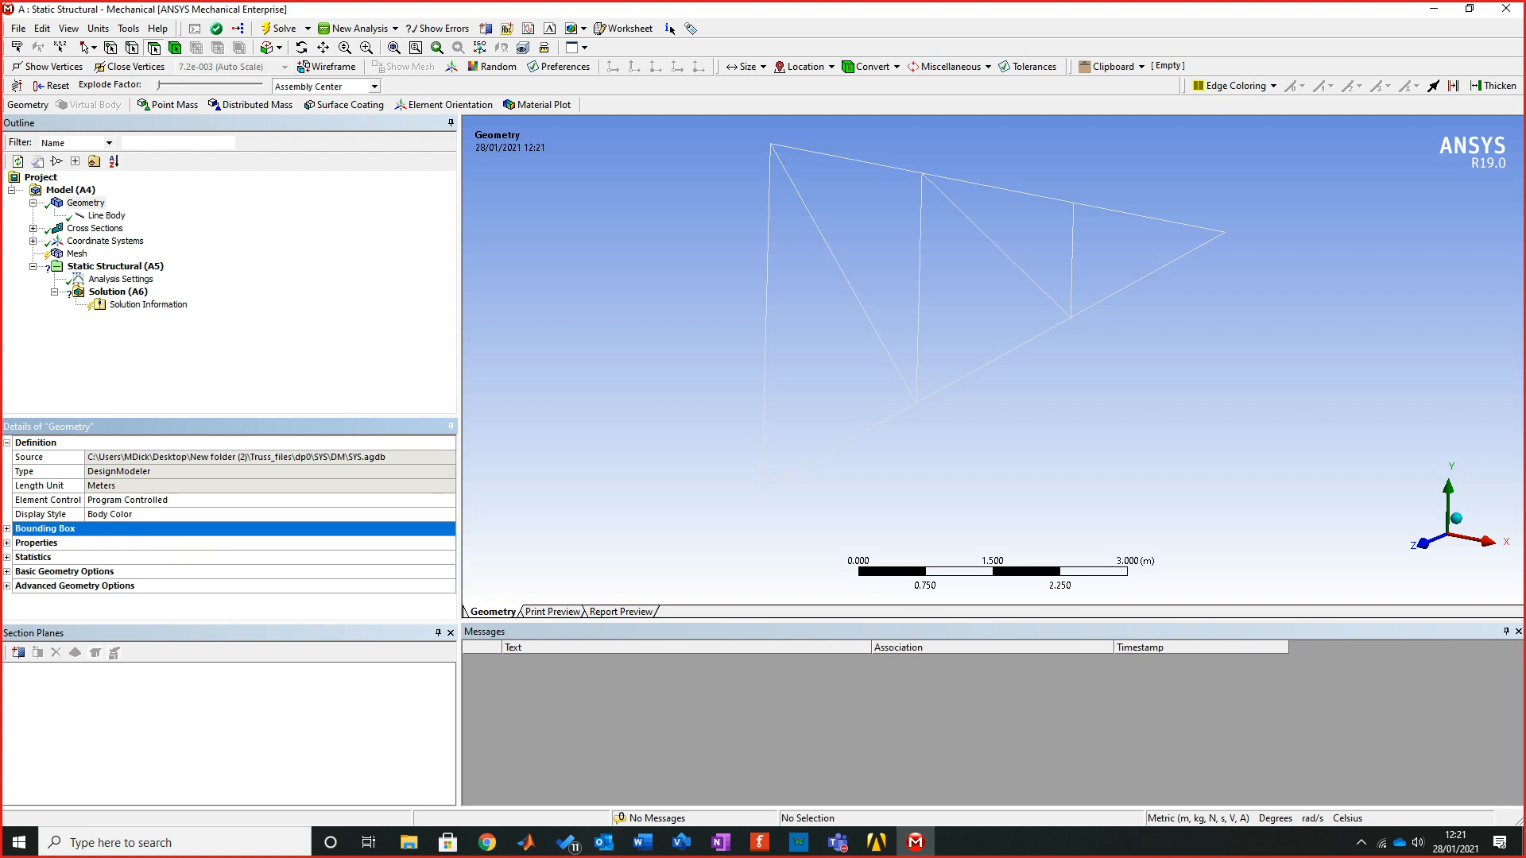
# Check the geometry's volume and mass properties and its body, node and element statistics
pyautogui.click(7, 543)
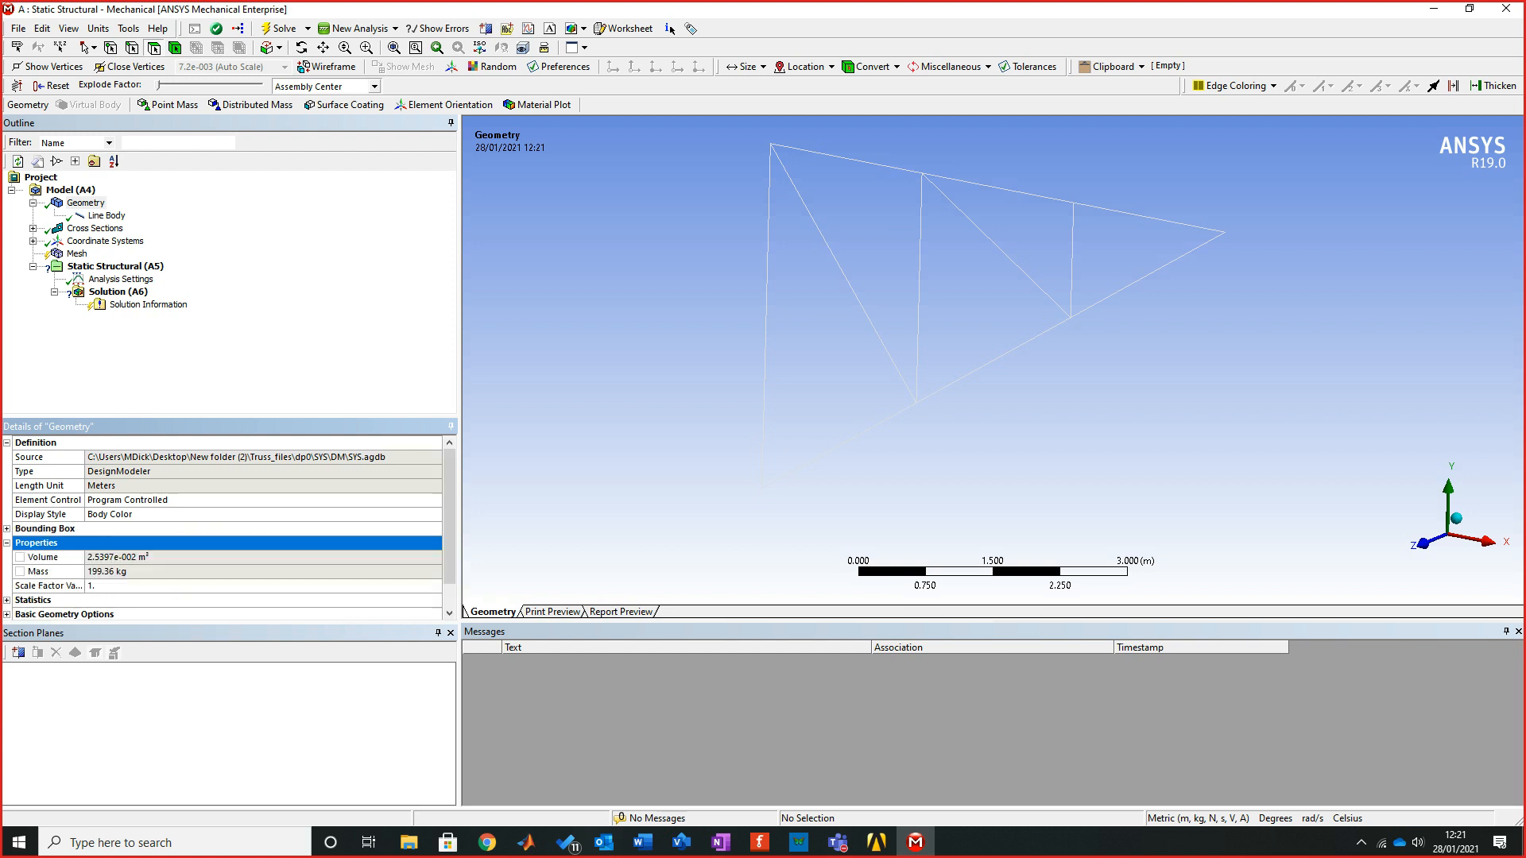
pyautogui.scroll(-1, 223, 525)
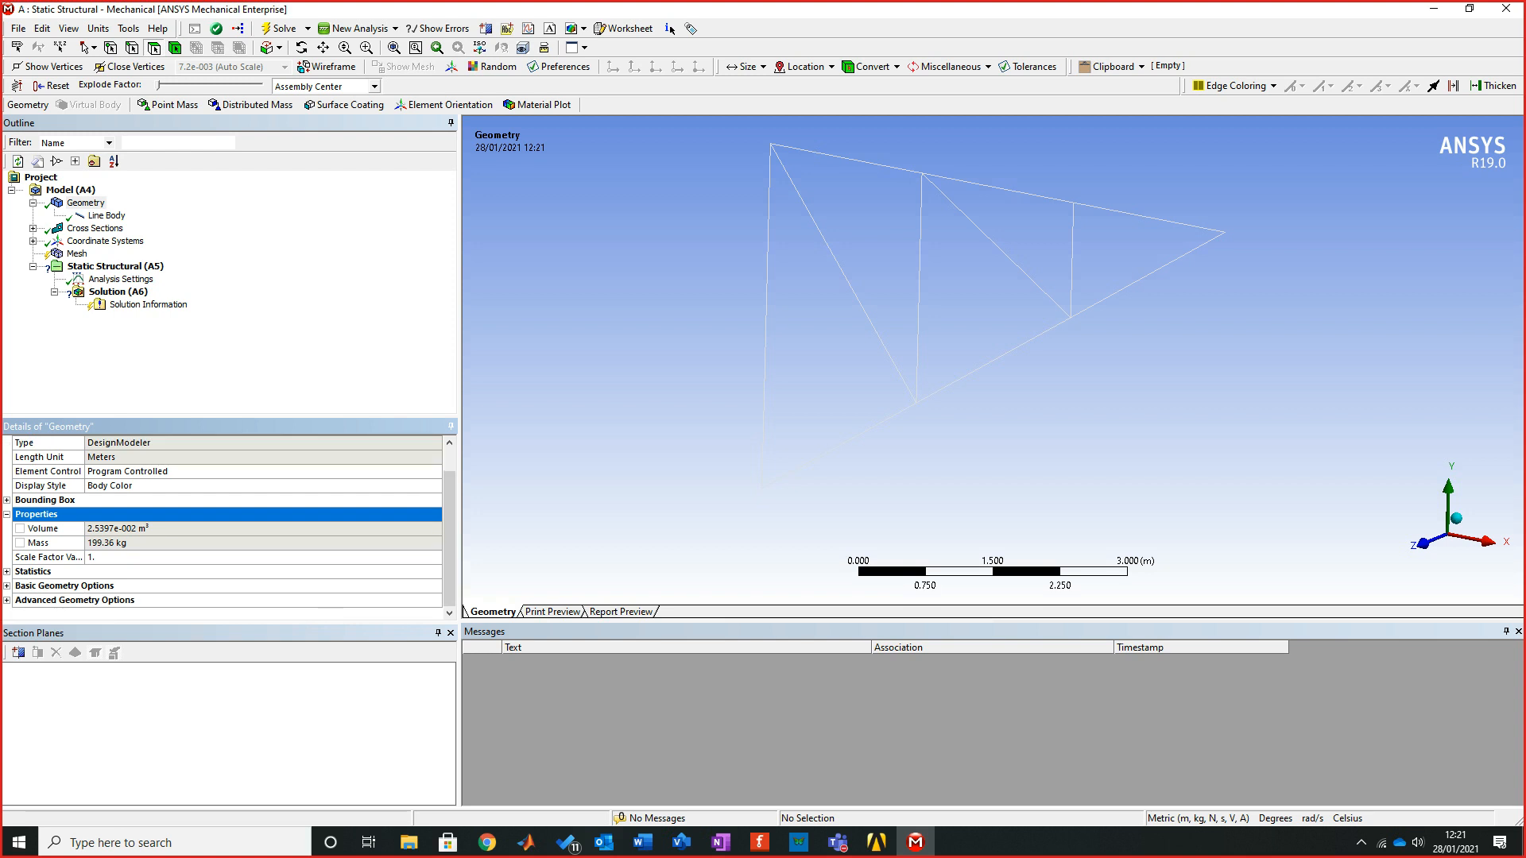
pyautogui.click(107, 542)
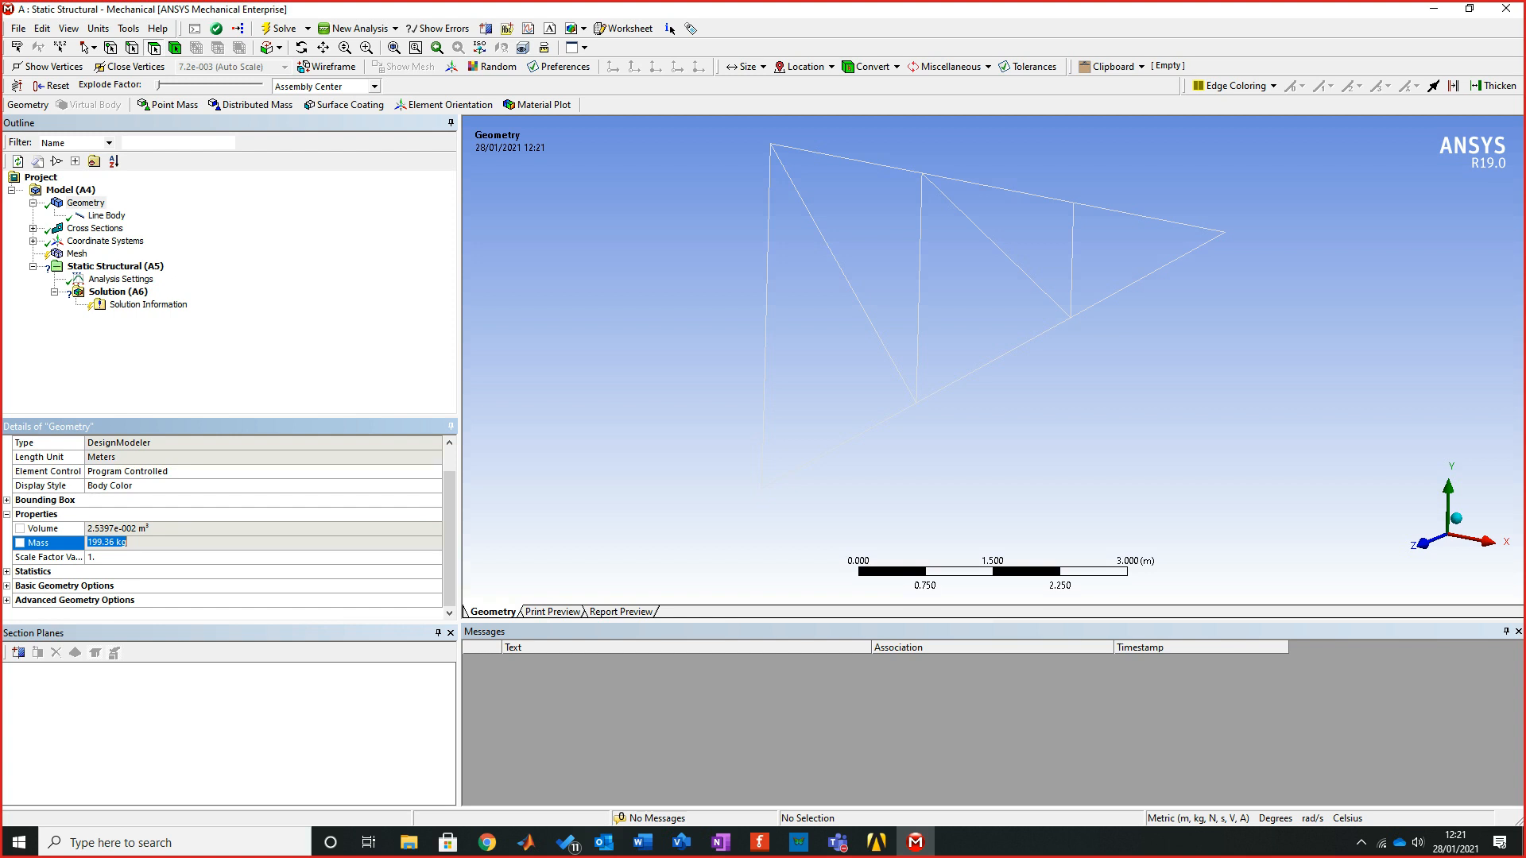
pyautogui.click(7, 571)
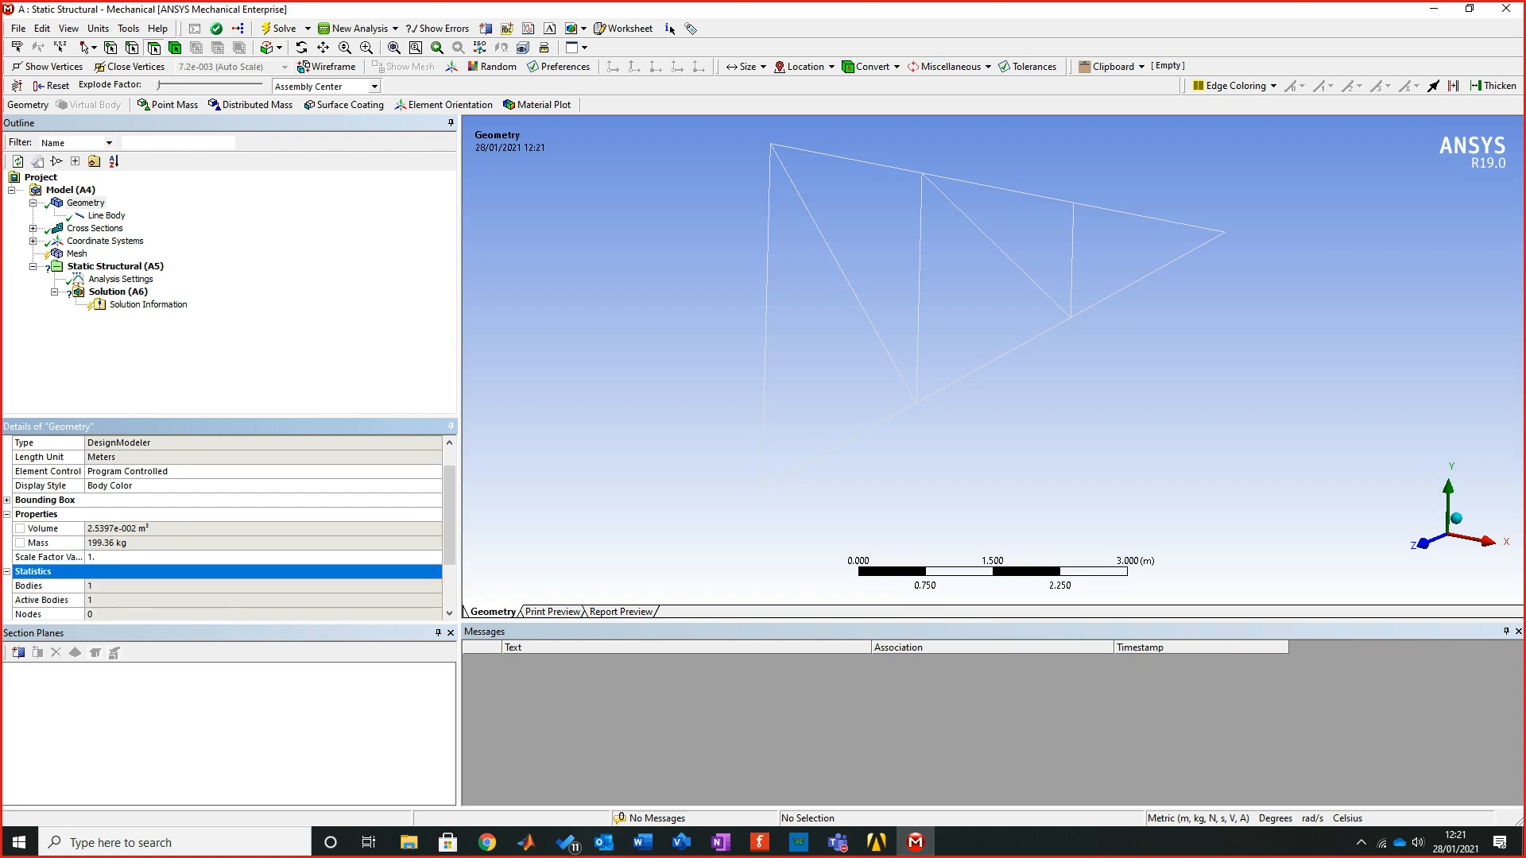
pyautogui.scroll(-2, 227, 528)
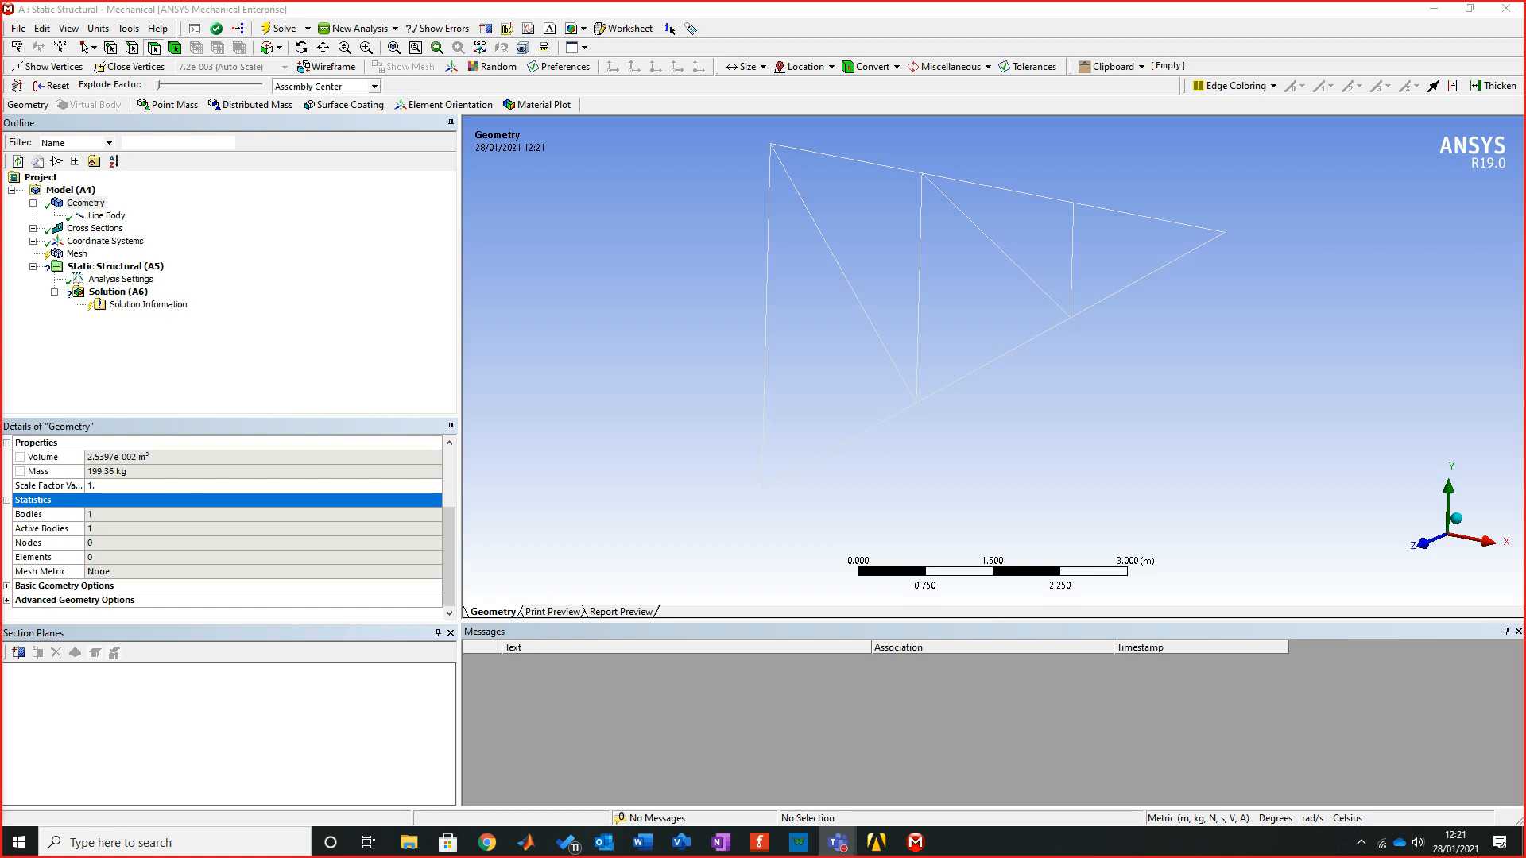
# Expand and review the Basic Geometry Options and Advanced Geometry Options of the geometry
pyautogui.click(6, 586)
pyautogui.scroll(-3, 227, 527)
pyautogui.click(7, 600)
pyautogui.scroll(-3, 227, 528)
pyautogui.scroll(-1, 227, 528)
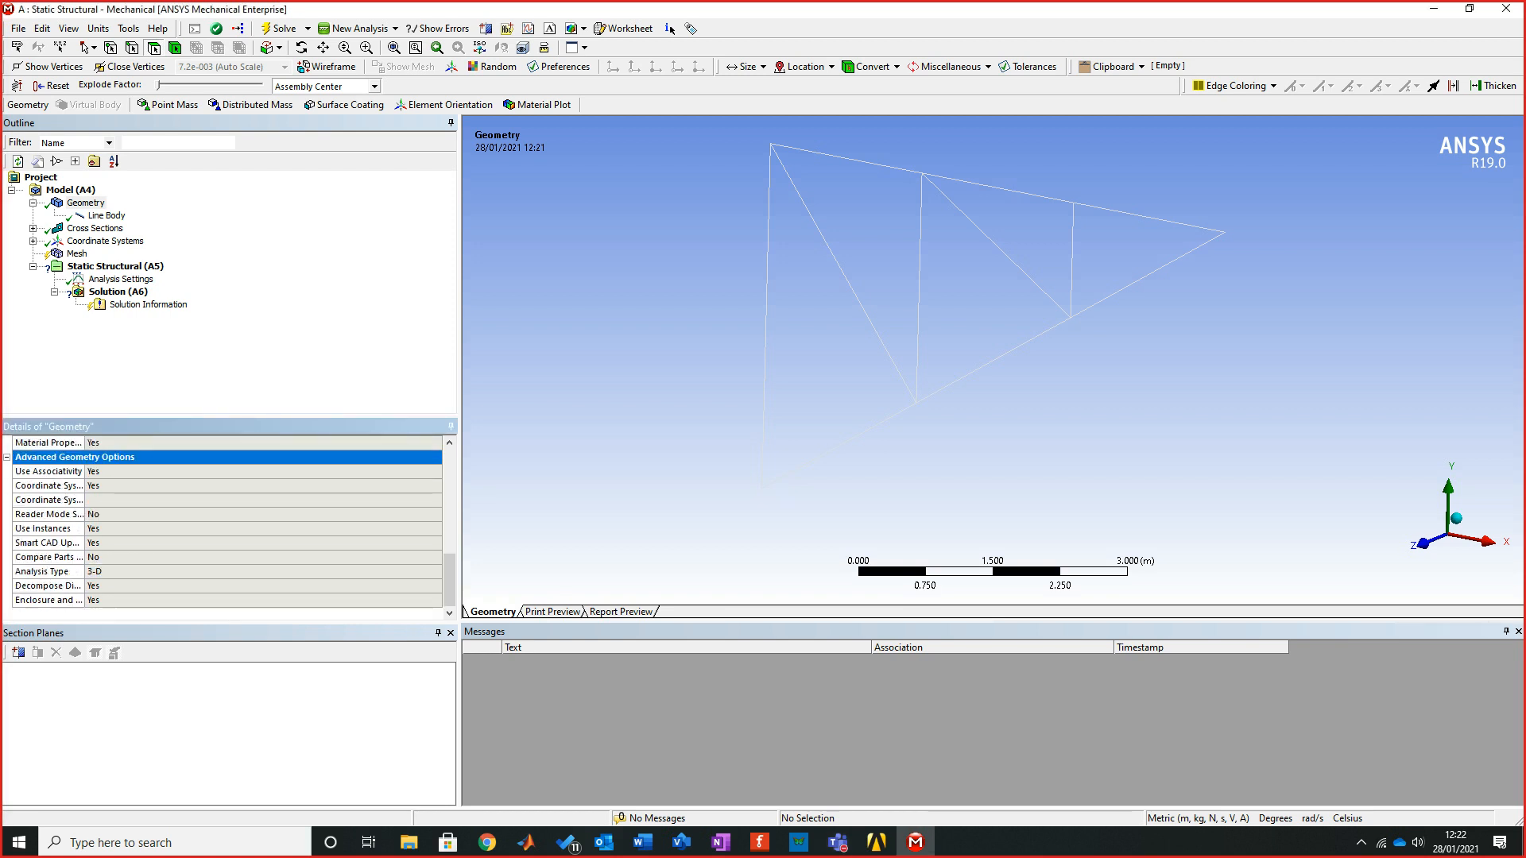
pyautogui.scroll(10, 227, 528)
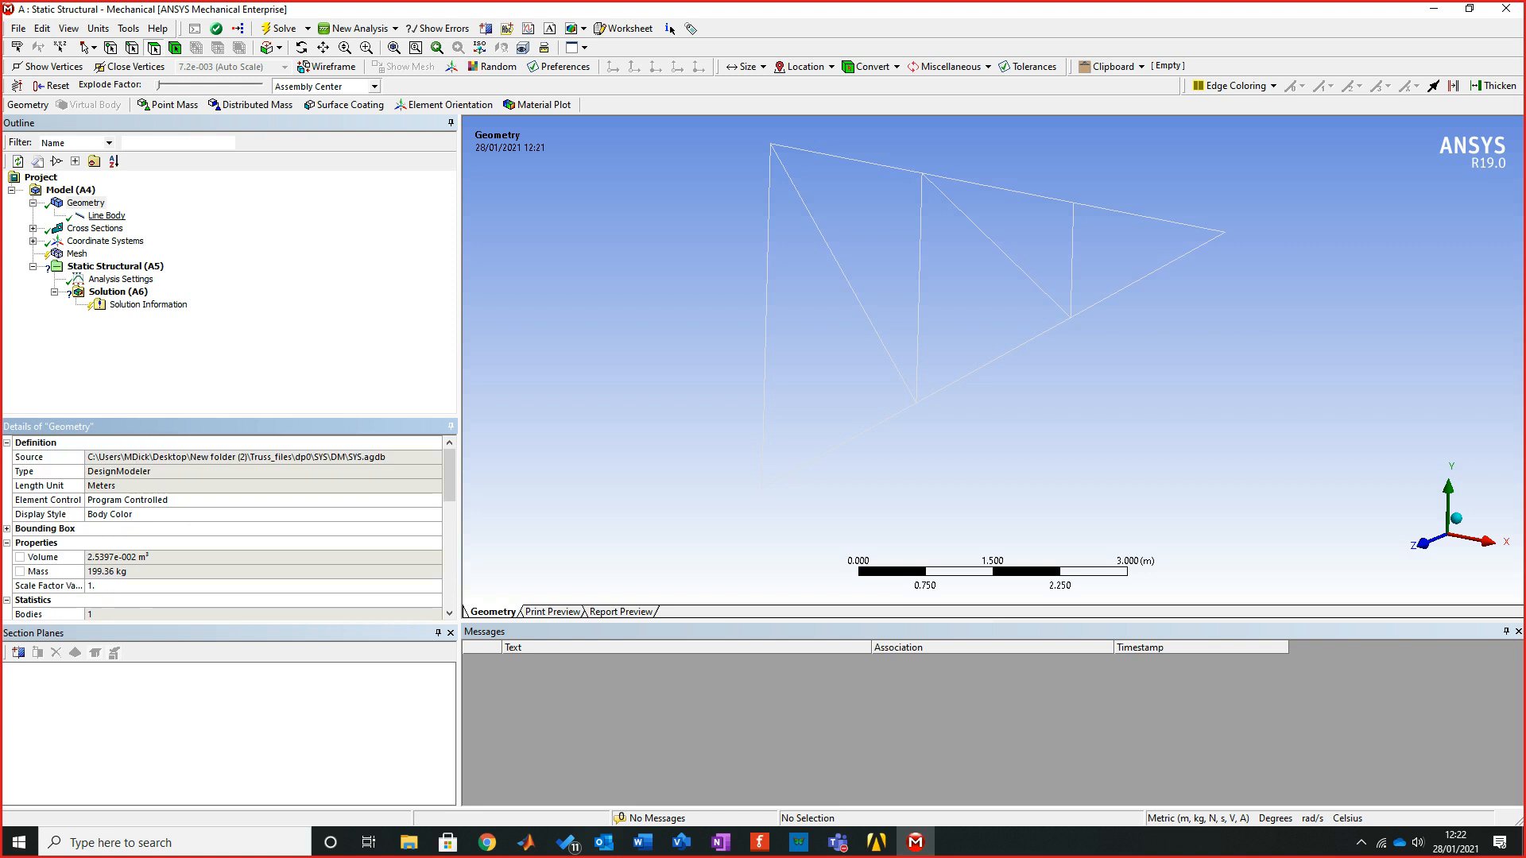
# Inspect the dimensions and physical properties of the CircularTube1 cross section
pyautogui.doubleClick(95, 228)
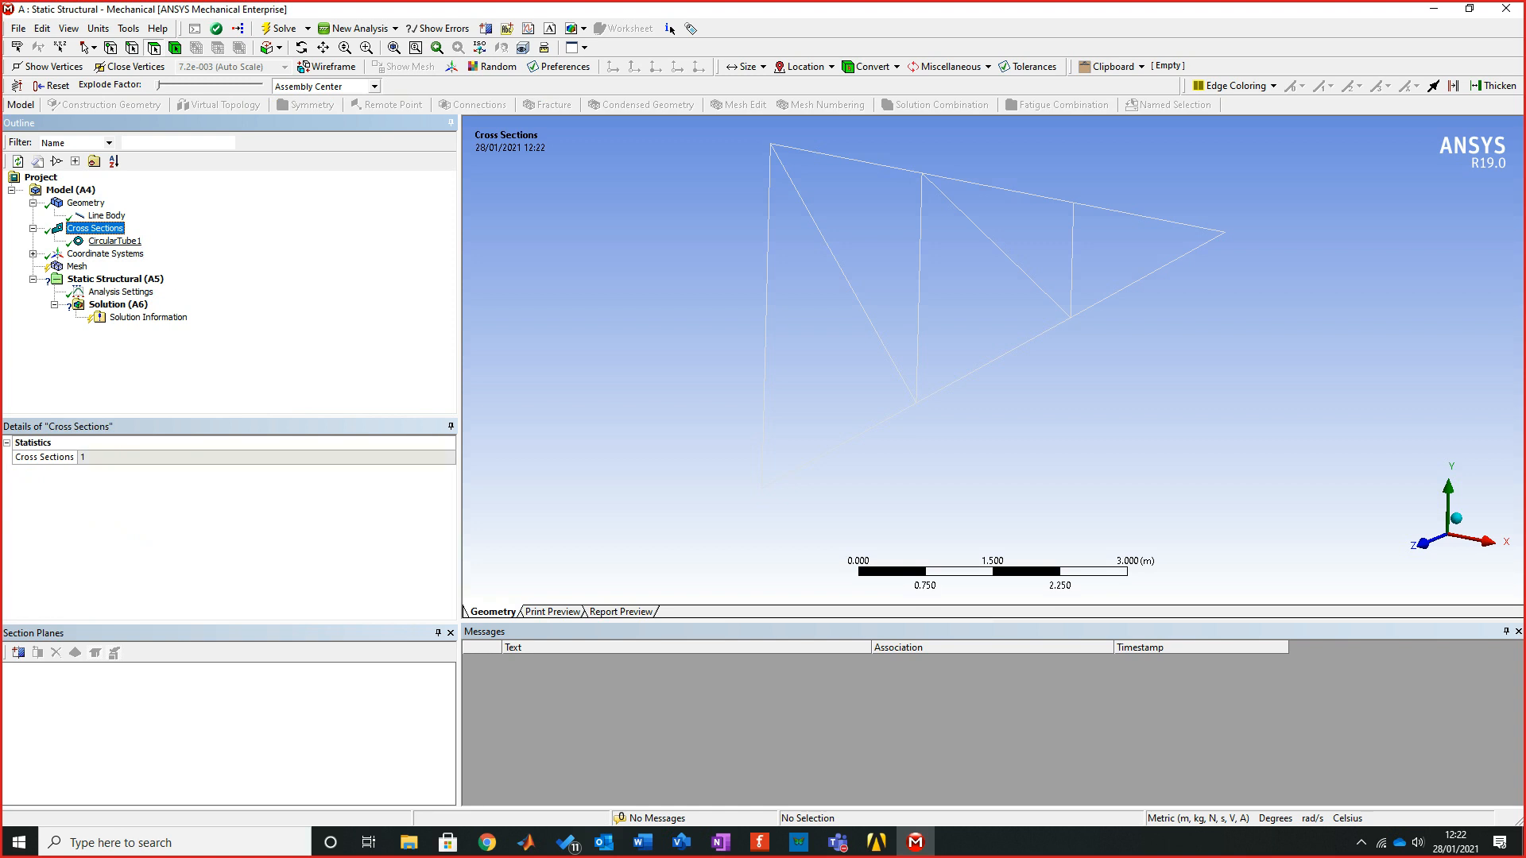
pyautogui.click(114, 241)
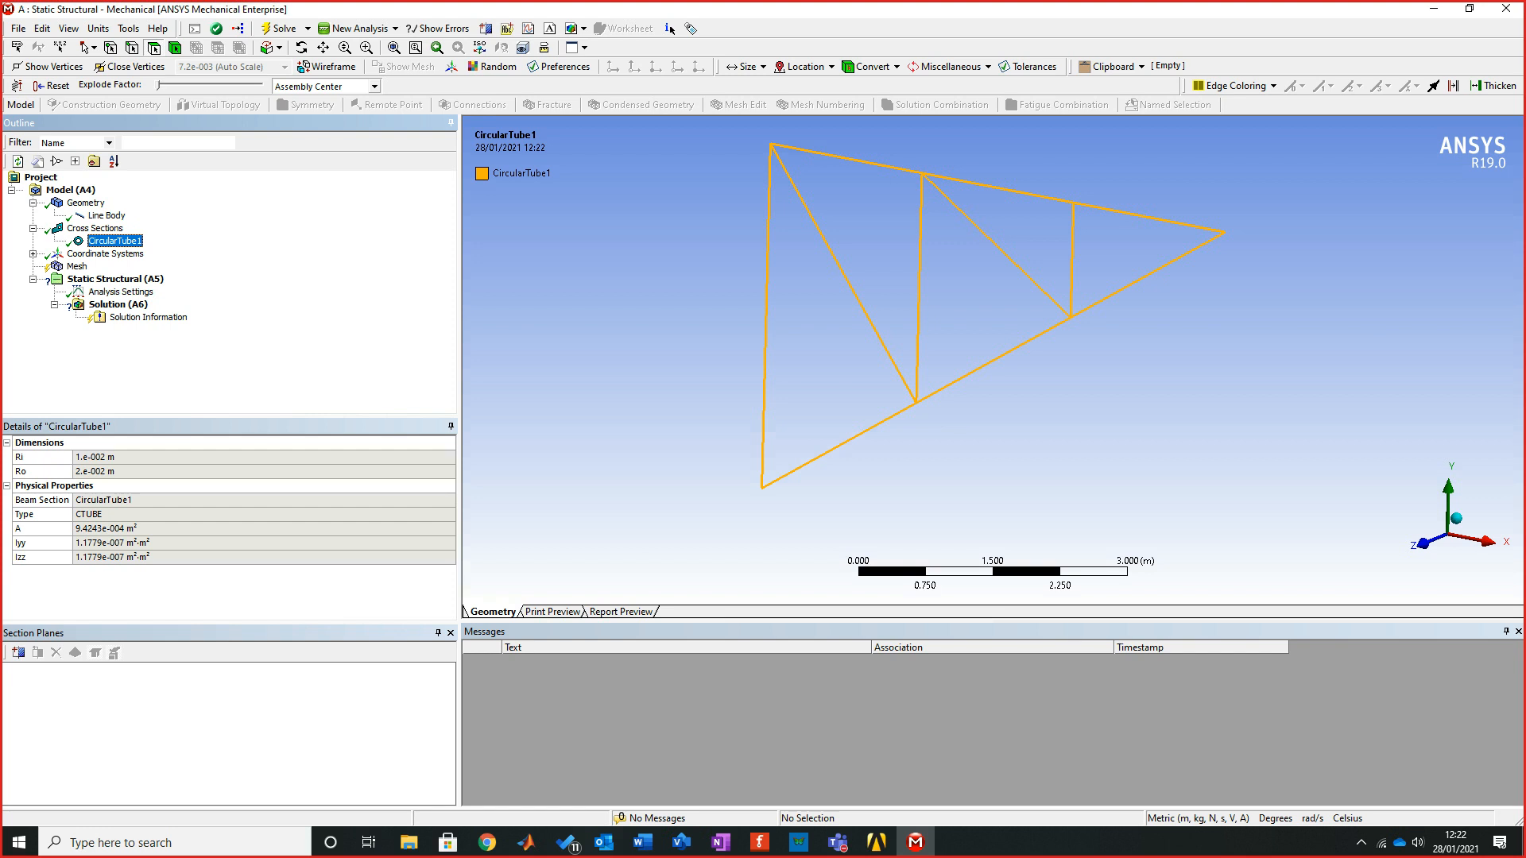
# Recheck the geometry's basic and advanced options, and show the details of the Line Body
pyautogui.click(85, 203)
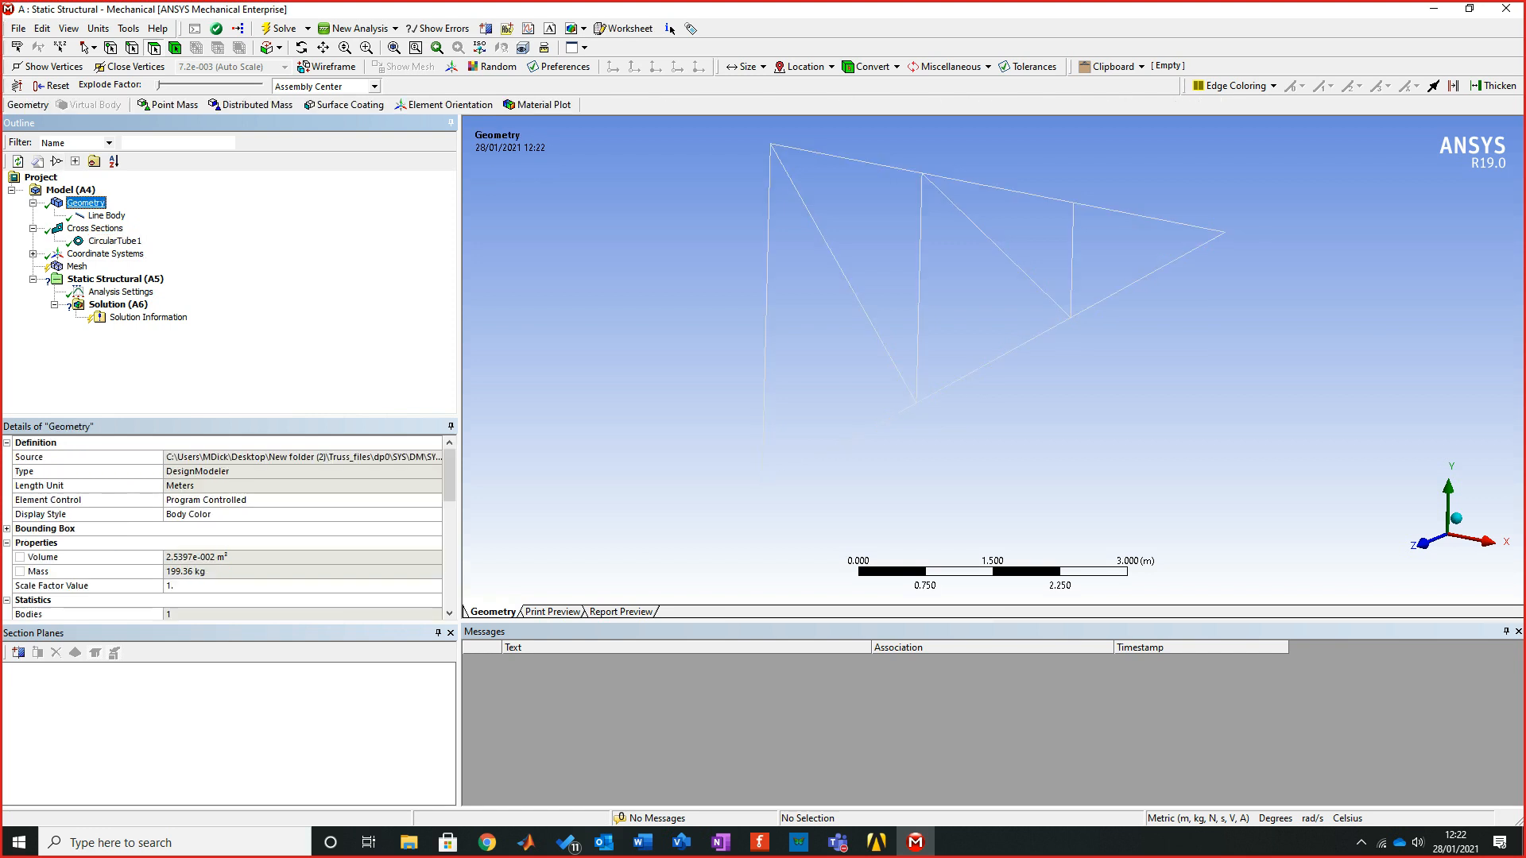
pyautogui.scroll(-5, 229, 527)
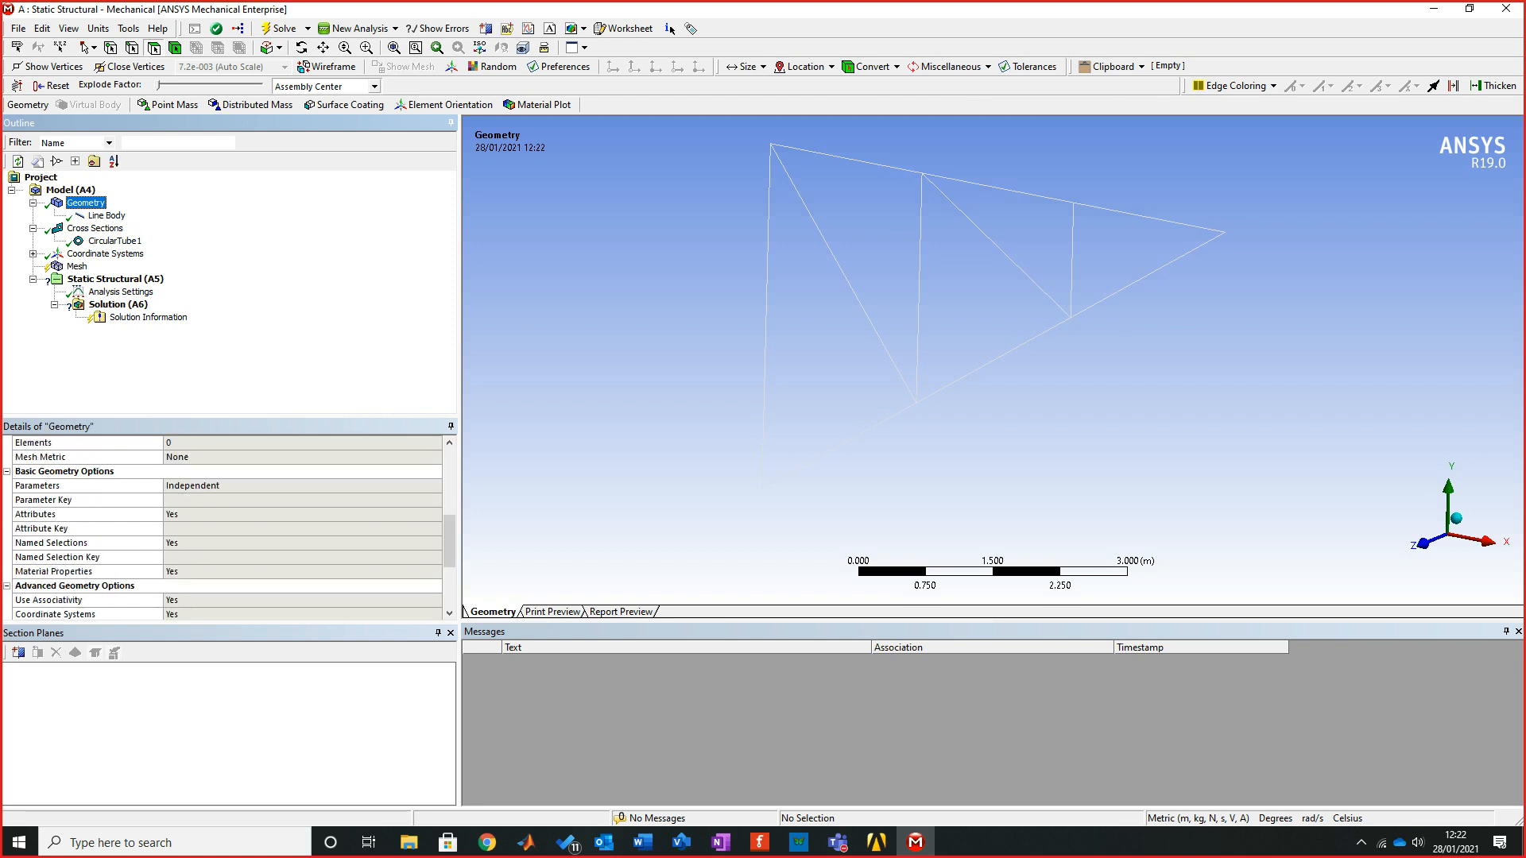
pyautogui.scroll(-2, 229, 527)
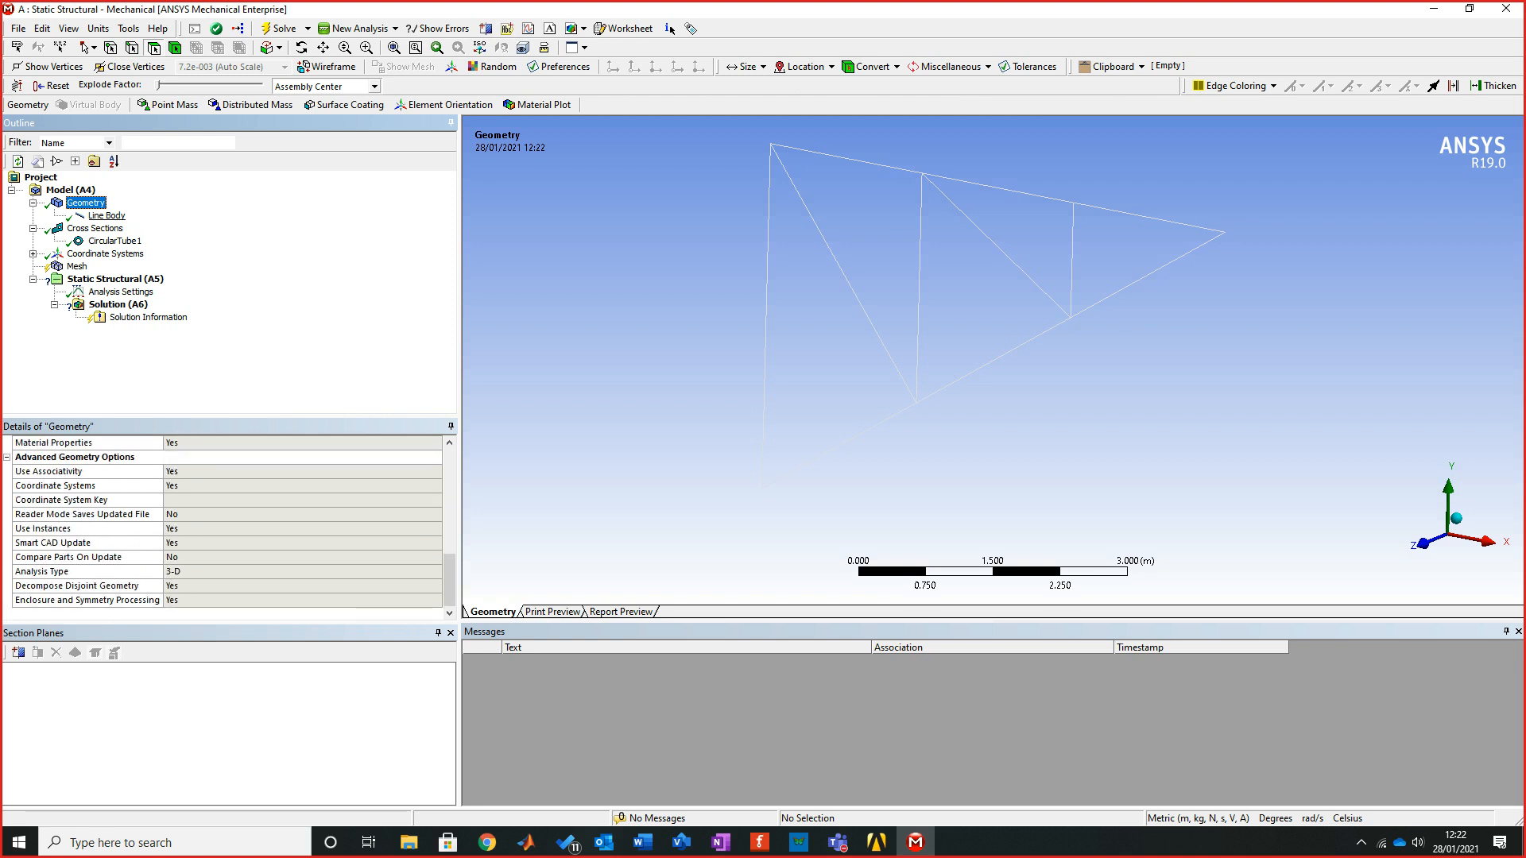
pyautogui.click(107, 216)
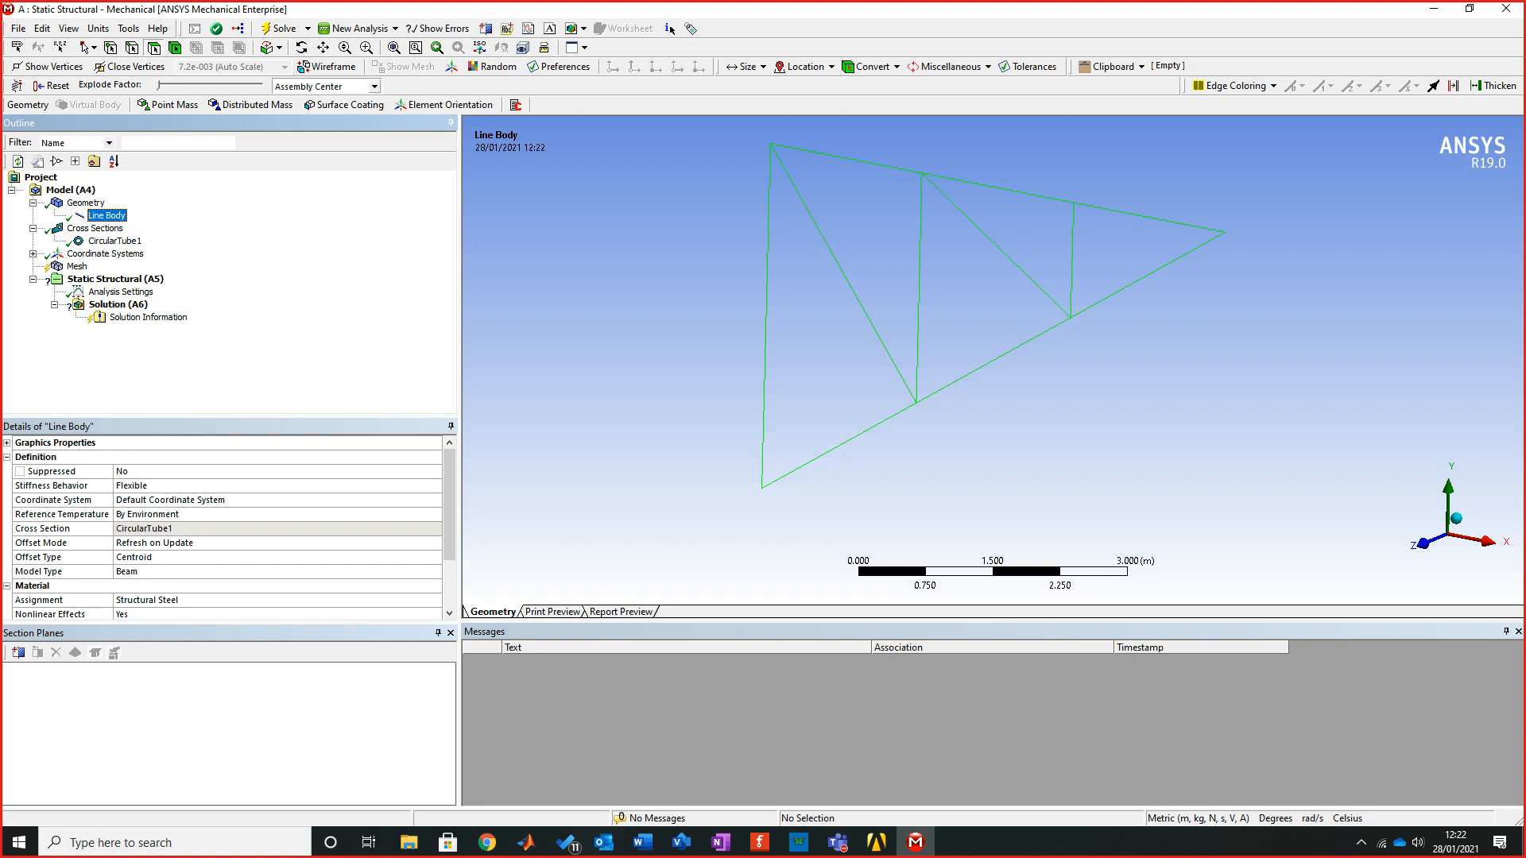
# Review the Line Body's stiffness behavior and material assignment, and inspect the model's coordinate systems with the Geometry and Cross Sections branches collapsed
pyautogui.click(131, 485)
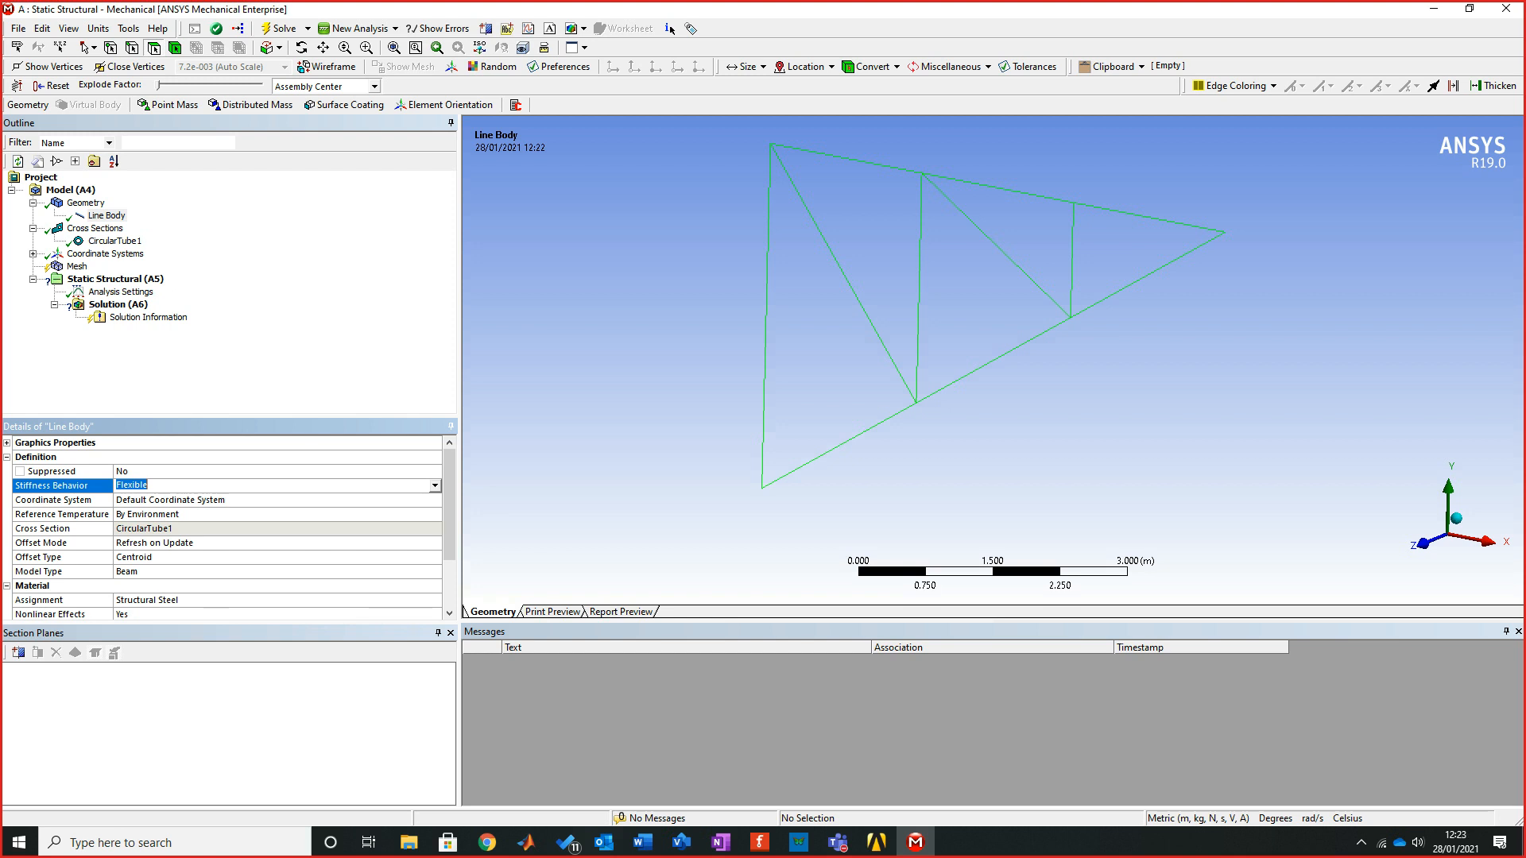
pyautogui.click(146, 600)
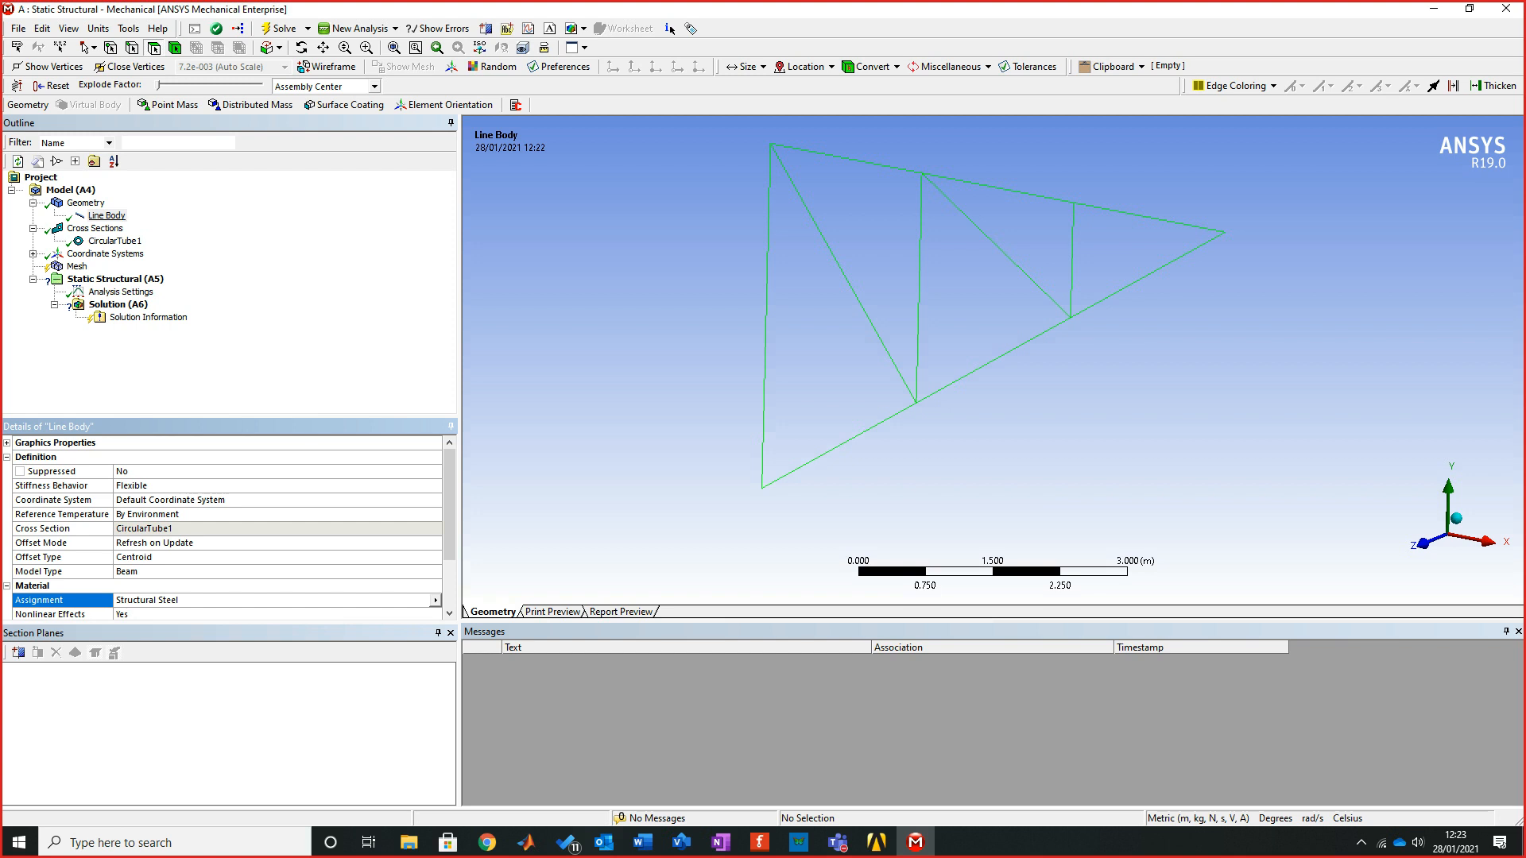
pyautogui.click(33, 202)
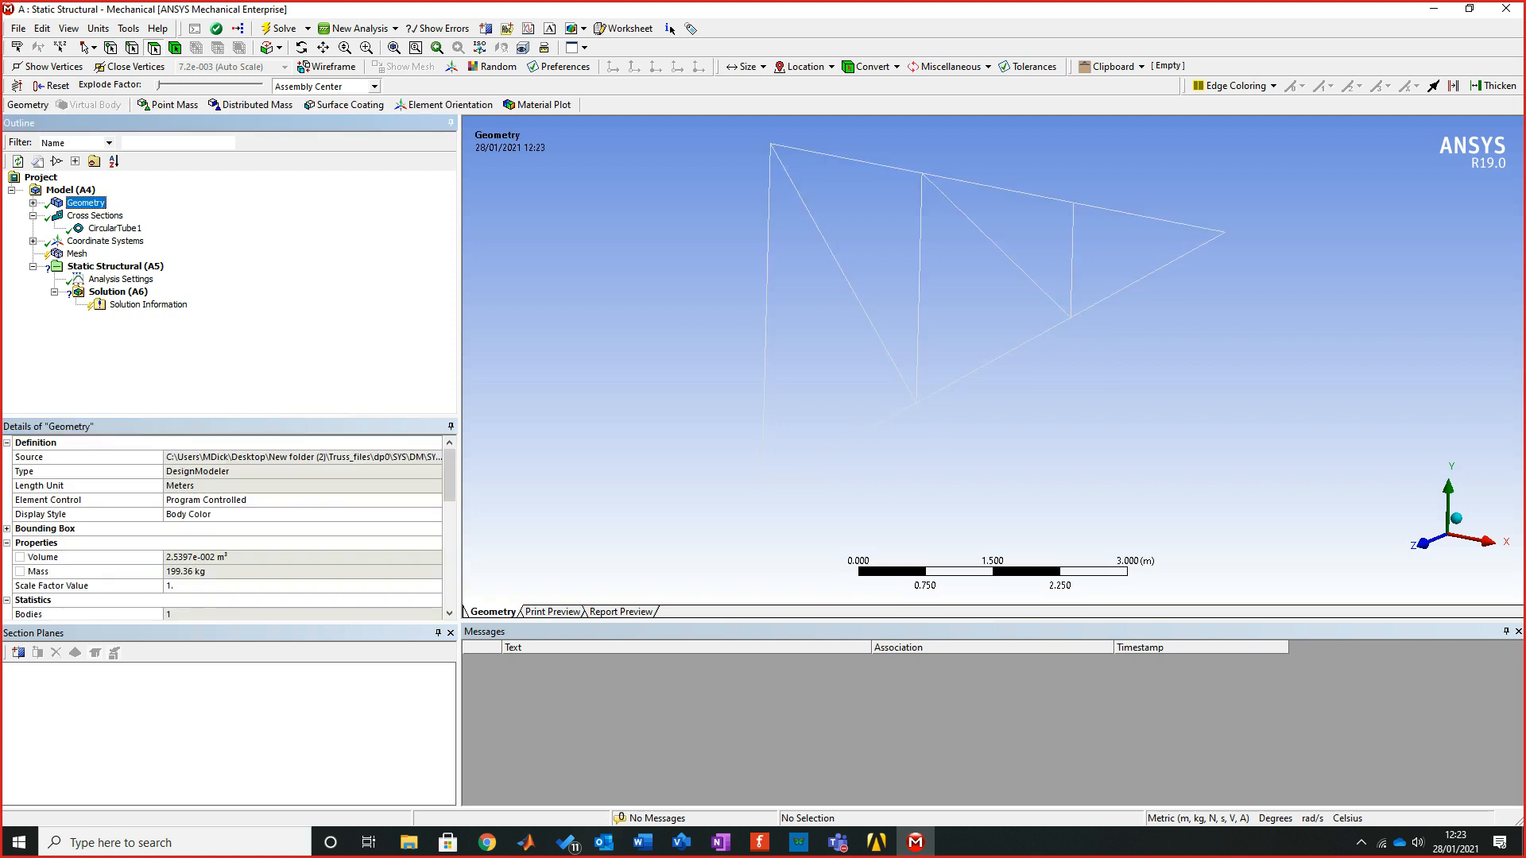
pyautogui.click(33, 215)
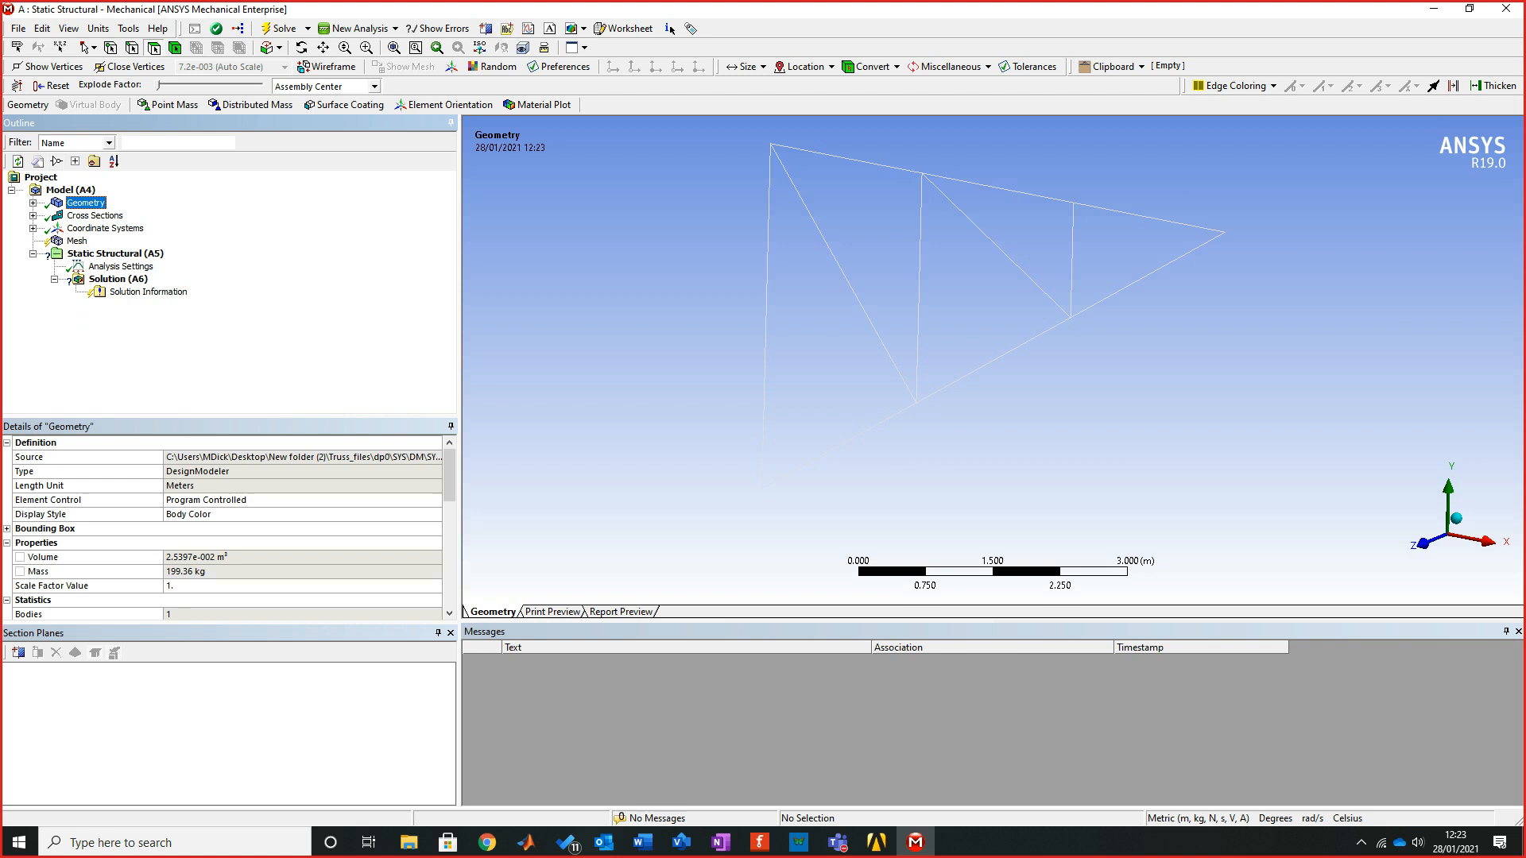
pyautogui.click(105, 228)
pyautogui.moveTo(853, 438)
pyautogui.mouseDown(button='middle')
pyautogui.moveTo(789, 438)
pyautogui.moveTo(826, 404)
pyautogui.moveTo(871, 433)
pyautogui.mouseUp(button='middle')
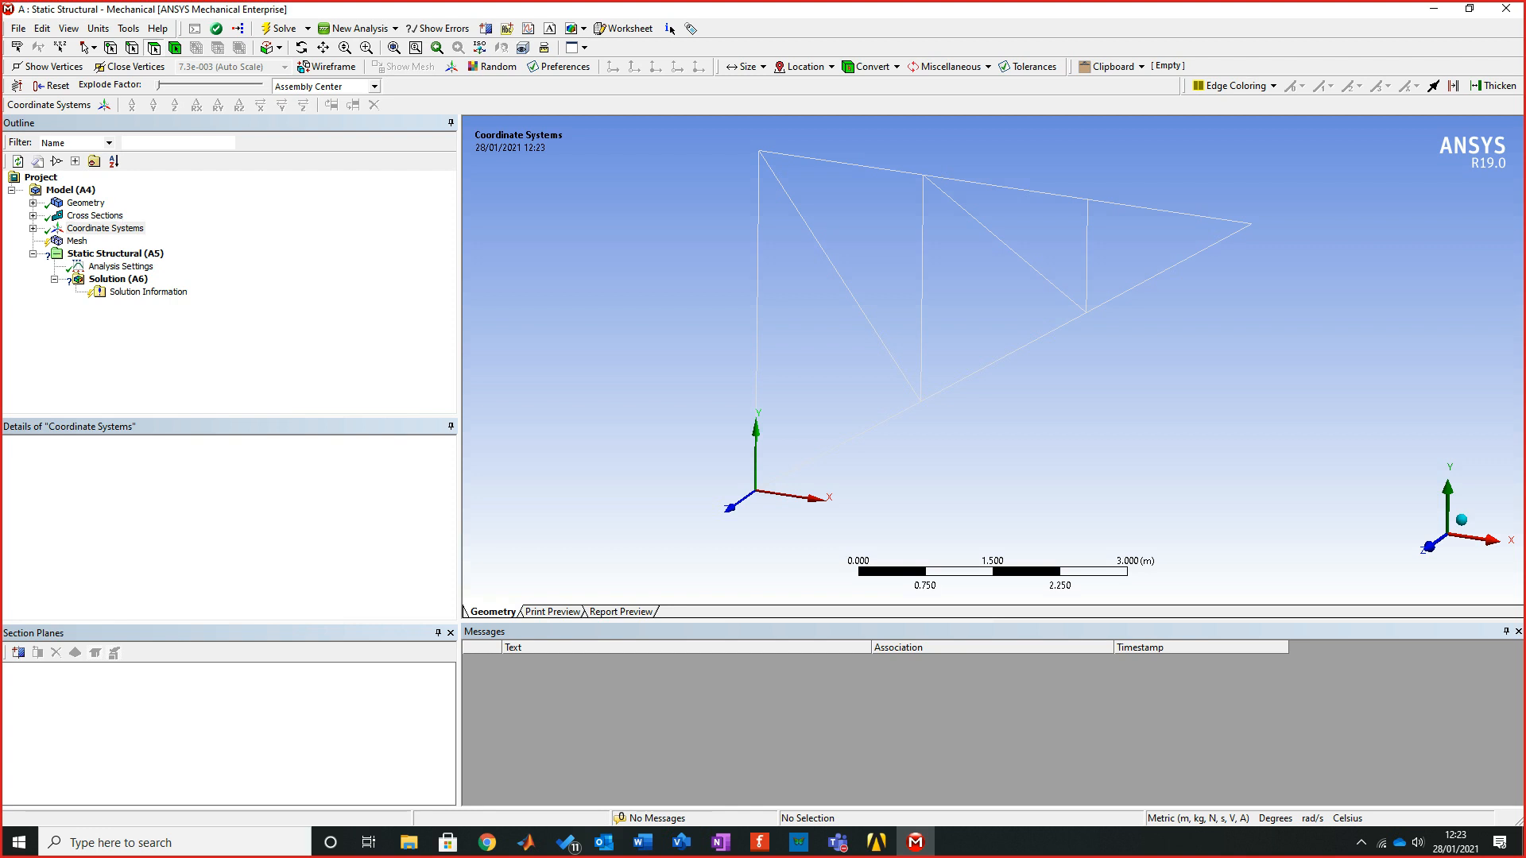
# Generate the truss mesh with the default settings and inspect the element divisions along the upper members up close
pyautogui.click(76, 241)
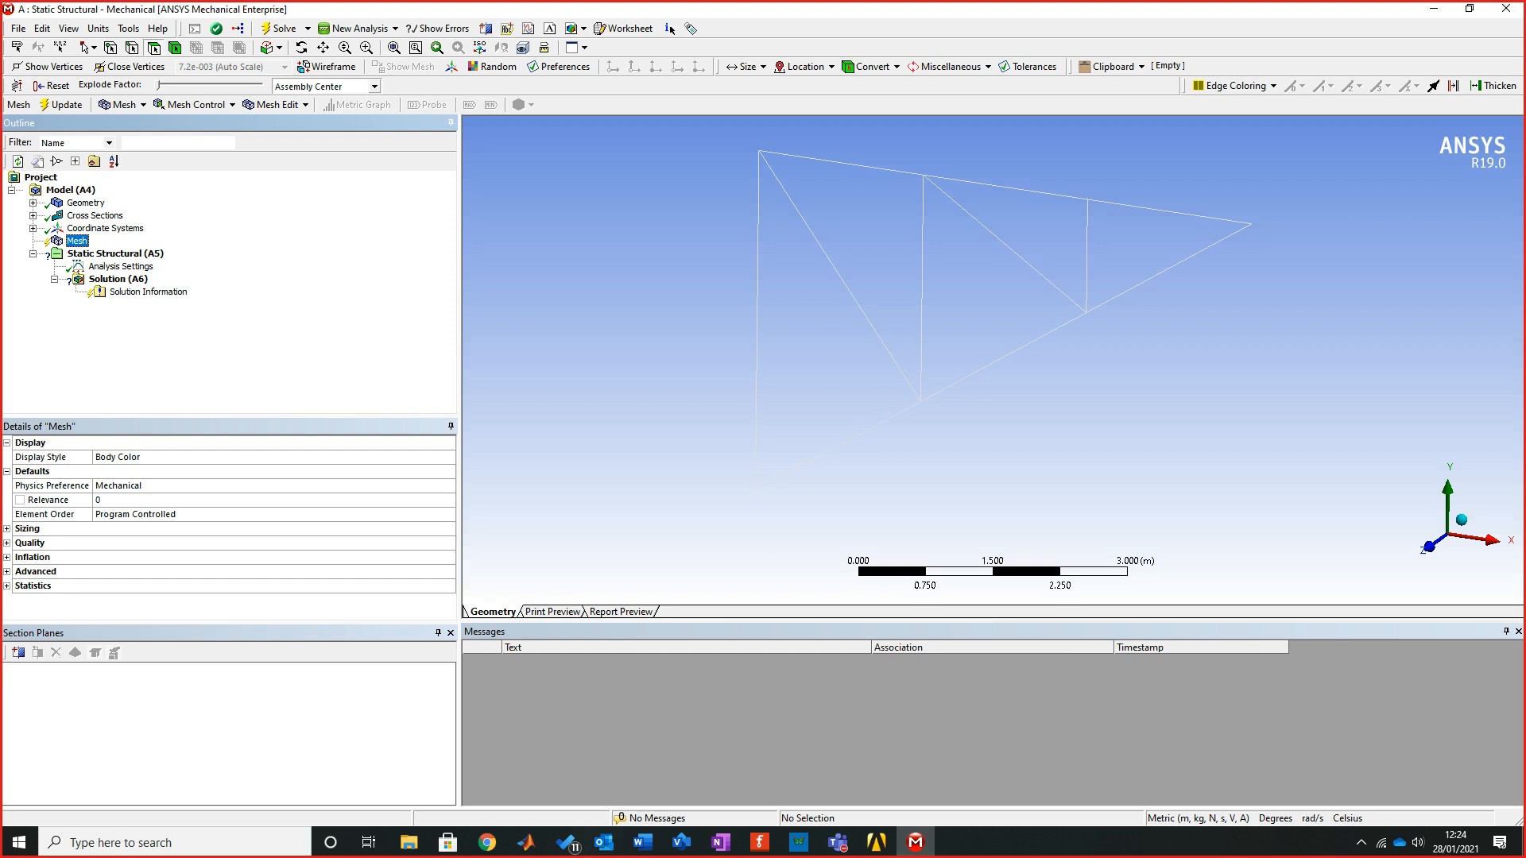
pyautogui.rightClick(77, 240)
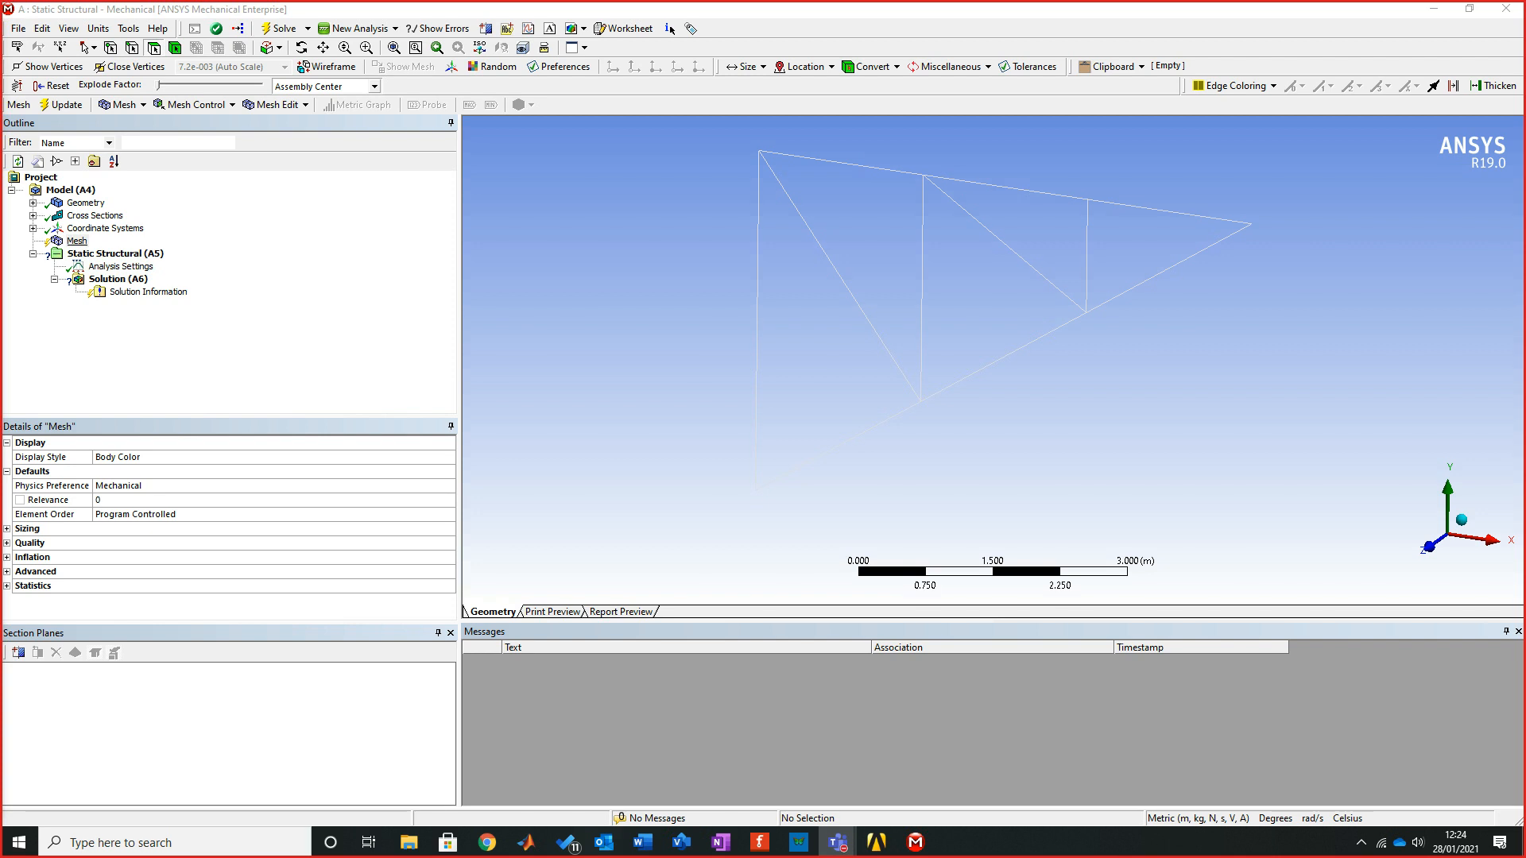
pyautogui.rightClick(77, 241)
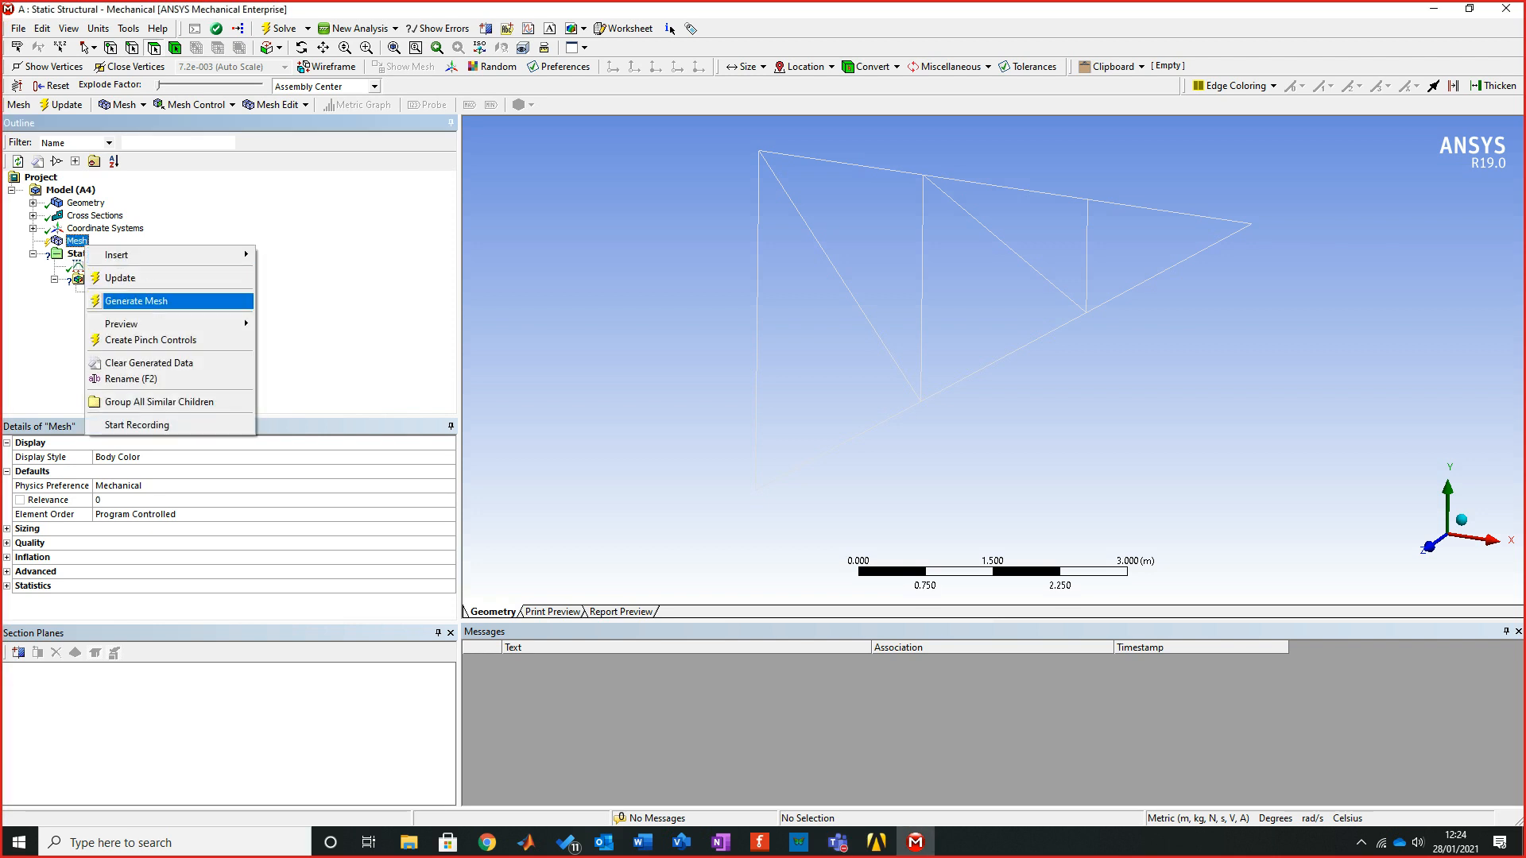
pyautogui.click(136, 301)
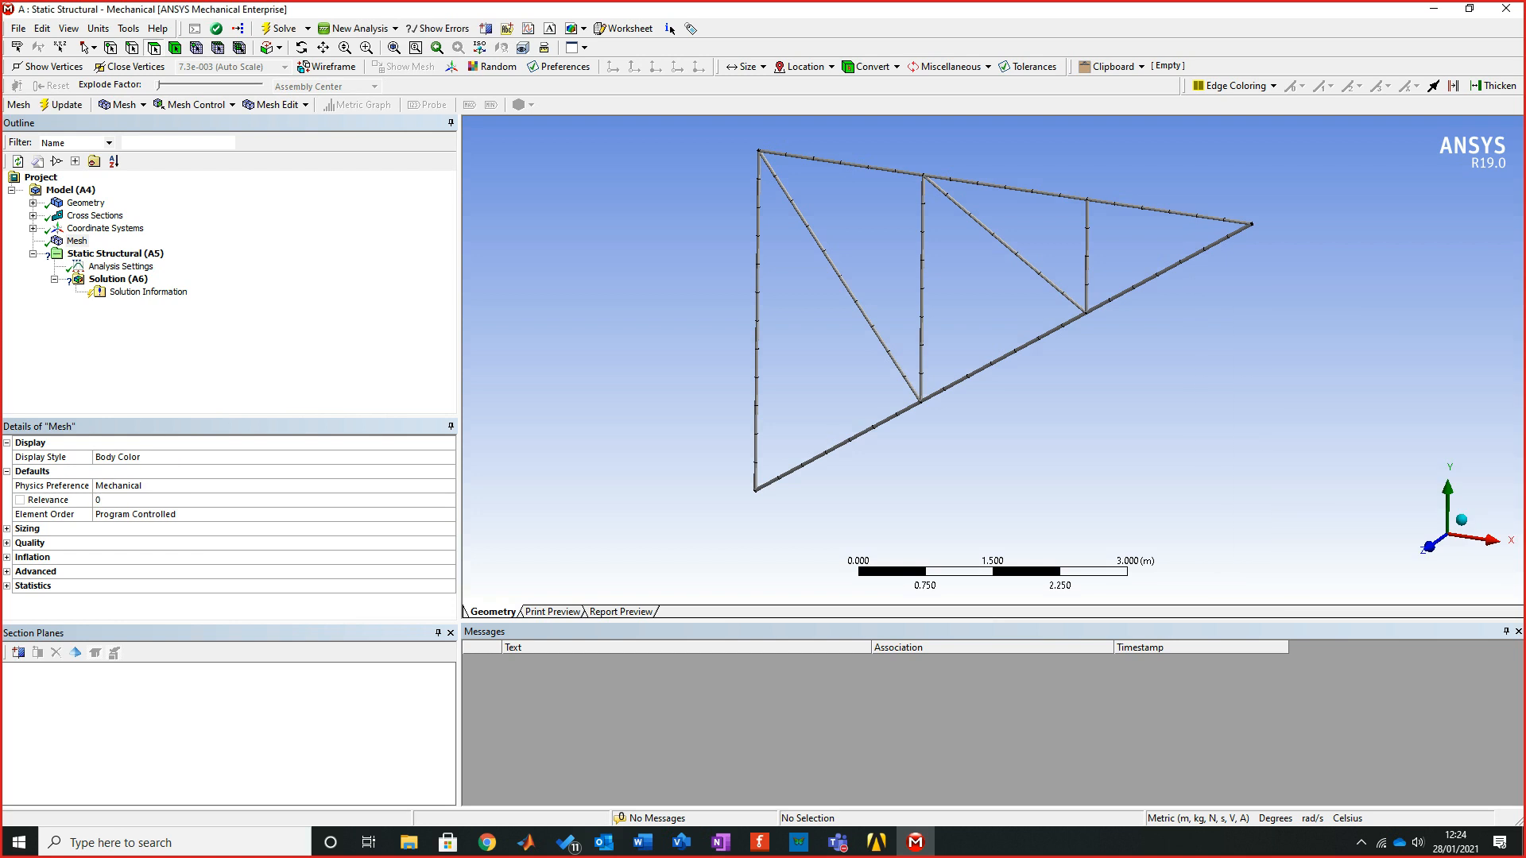
pyautogui.moveTo(1003, 357)
pyautogui.mouseDown(button='middle')
pyautogui.moveTo(1049, 314)
pyautogui.moveTo(1057, 334)
pyautogui.moveTo(990, 306)
pyautogui.moveTo(1009, 383)
pyautogui.mouseUp(button='middle')
pyautogui.moveTo(915, 151)
pyautogui.mouseDown(button='right')
pyautogui.moveTo(1051, 216)
pyautogui.moveTo(1128, 210)
pyautogui.mouseUp(button='right')
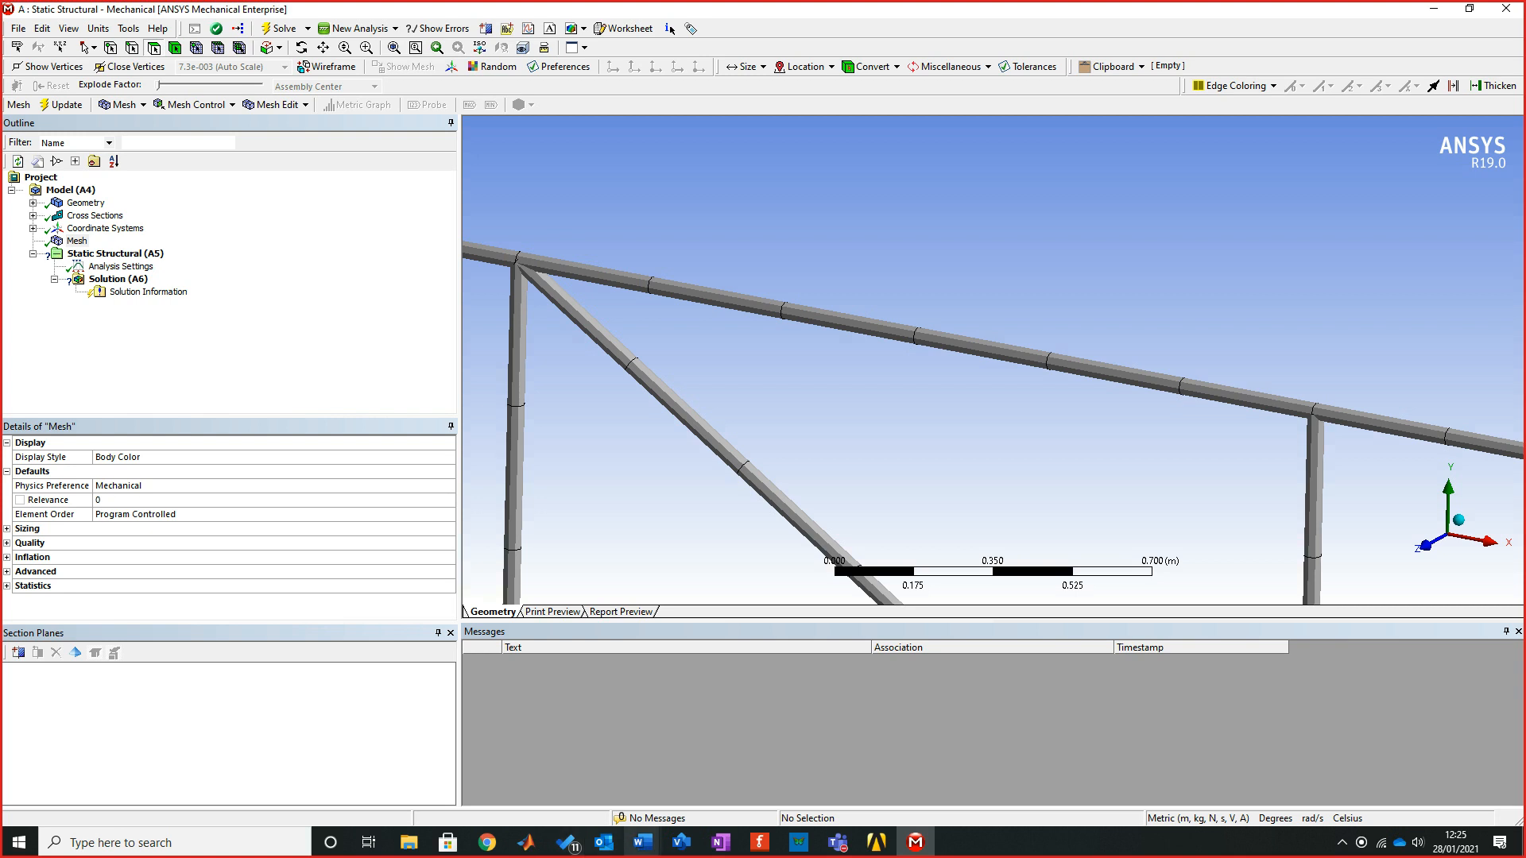
# Switch to the Visio drawing and delete the E label and its short slanted mark from the triangle's base
pyautogui.click(681, 842)
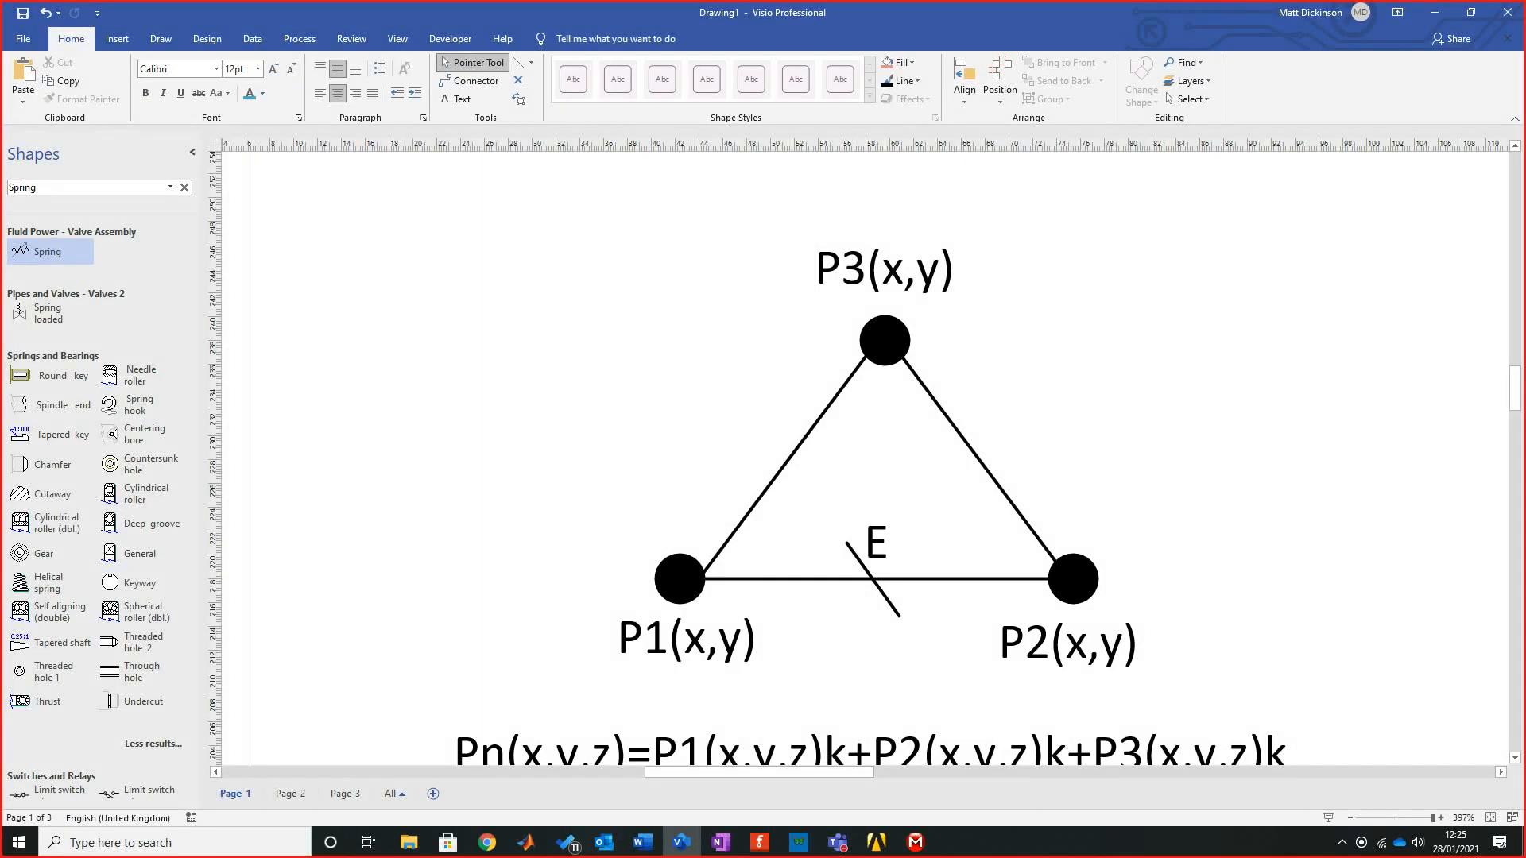
pyautogui.keyDown('ctrl'); pyautogui.scroll(-4, 848, 476); pyautogui.keyUp('ctrl')
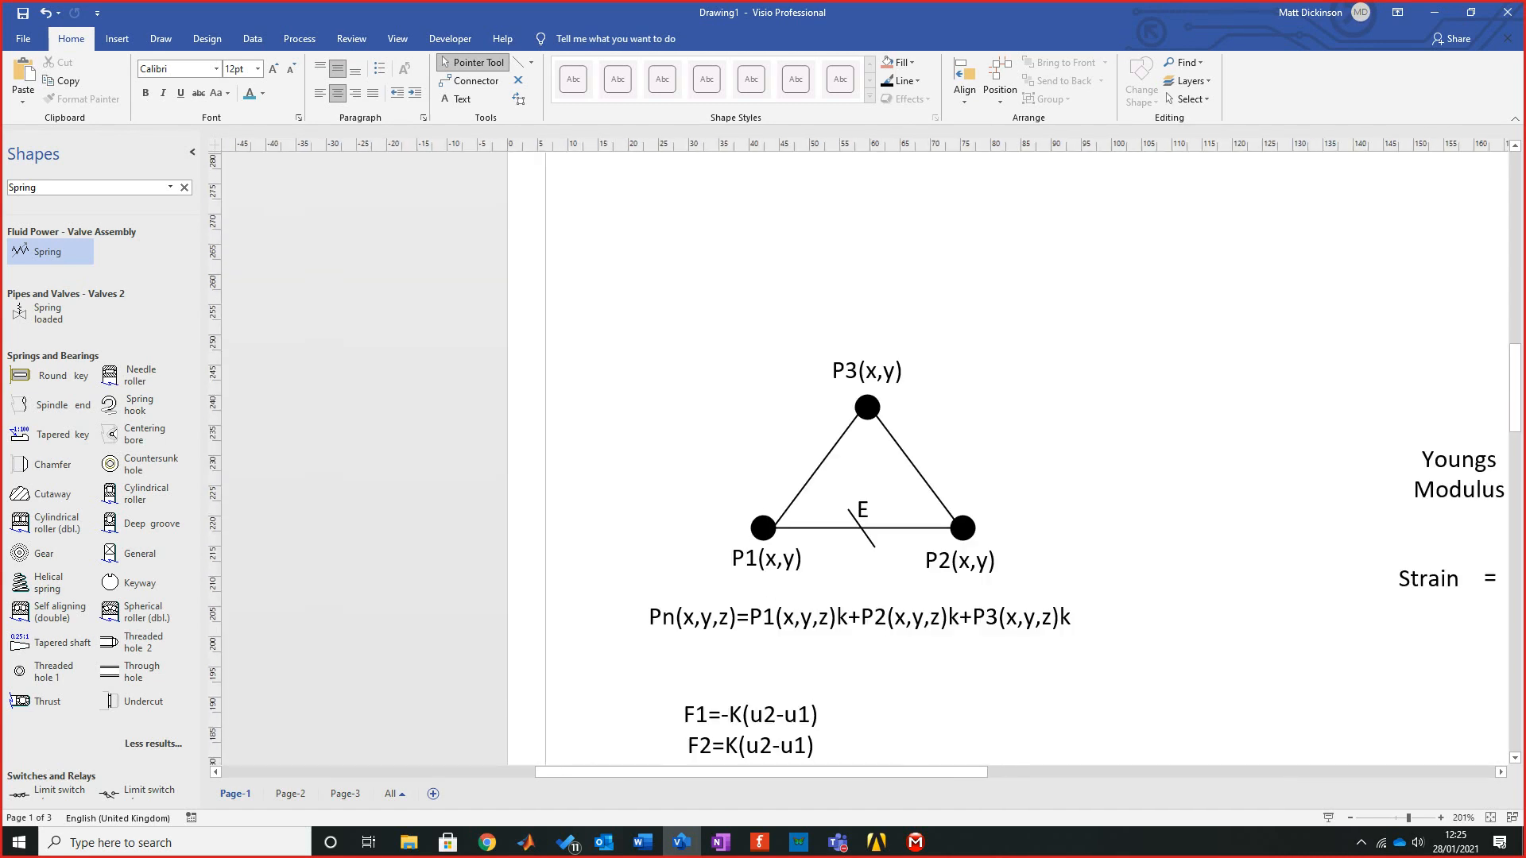
pyautogui.keyDown('ctrl'); pyautogui.scroll(2, 880, 598); pyautogui.keyUp('ctrl')
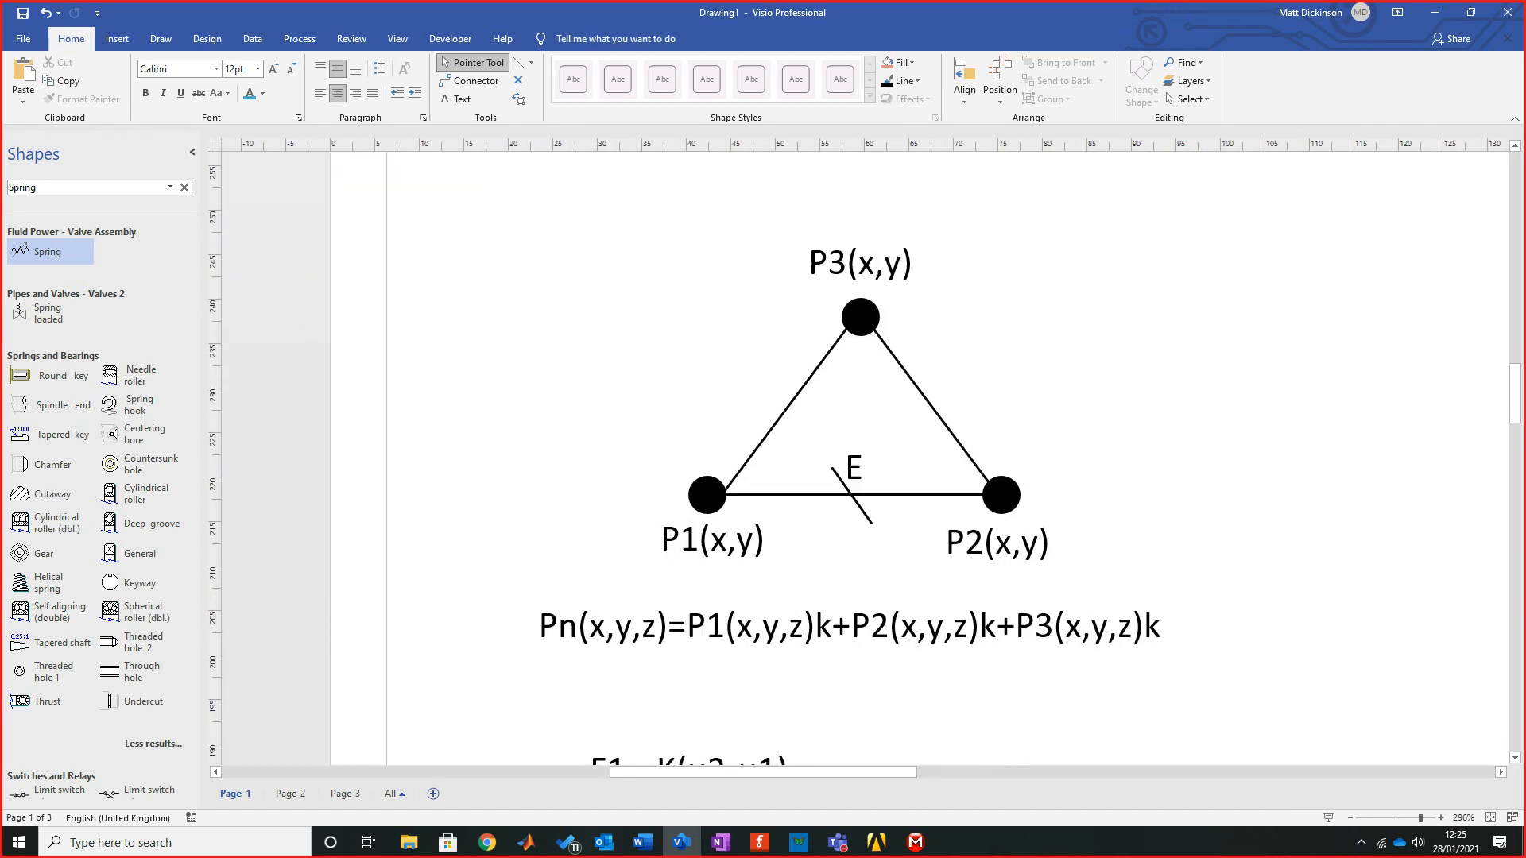
pyautogui.click(853, 468)
pyautogui.press('Delete')
pyautogui.click(842, 483)
pyautogui.press('Delete')
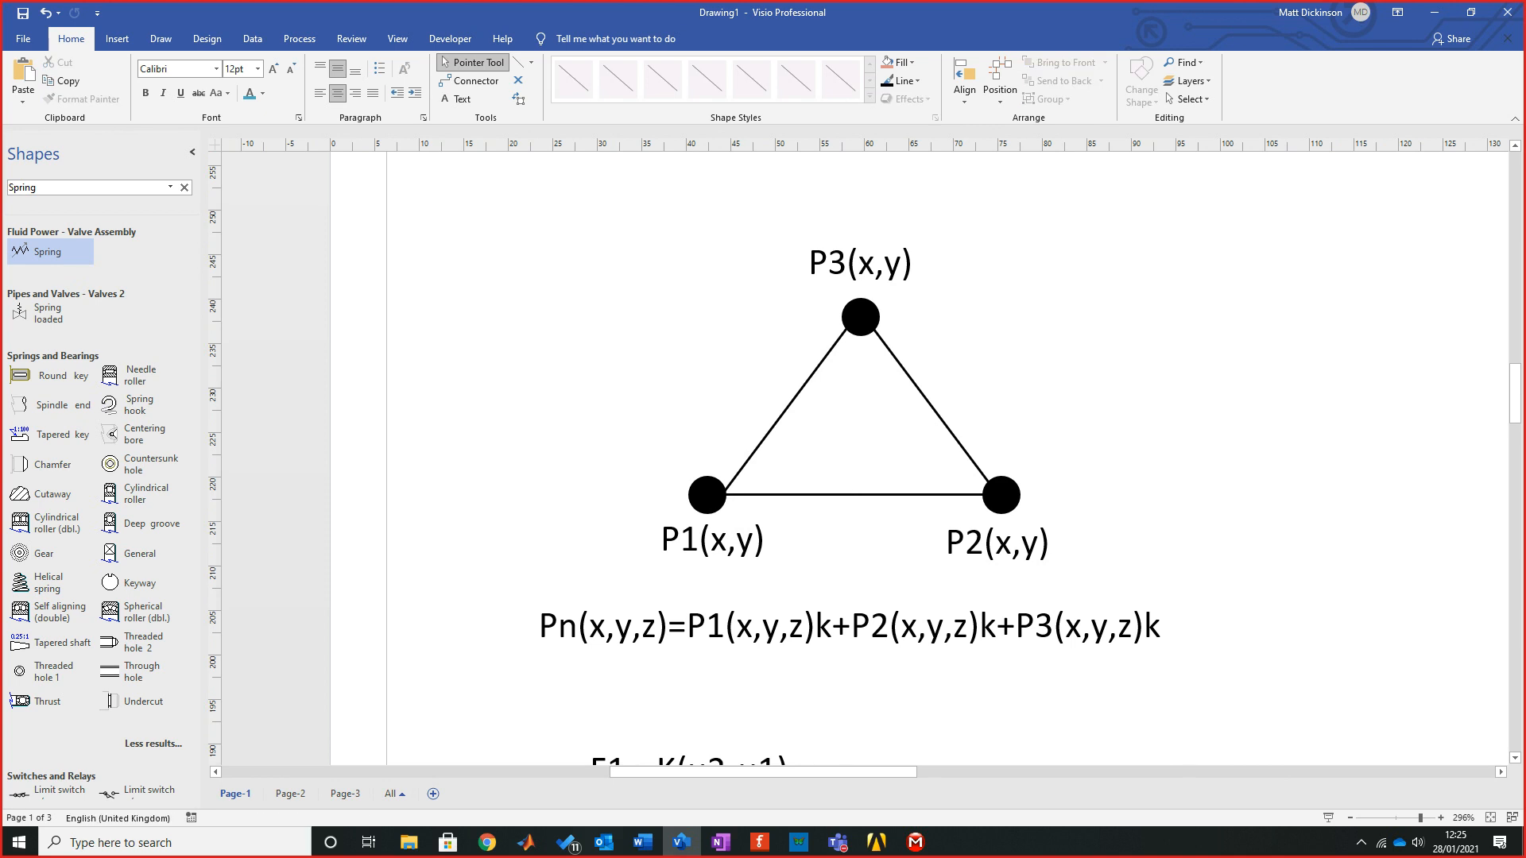
# Delete the P1, P2 and P3 labels and the Pn equation around the triangle
pyautogui.moveTo(806, 570); pyautogui.dragTo(620, 531)
pyautogui.moveTo(1245, 660); pyautogui.dragTo(460, 477)
pyautogui.press('Delete')
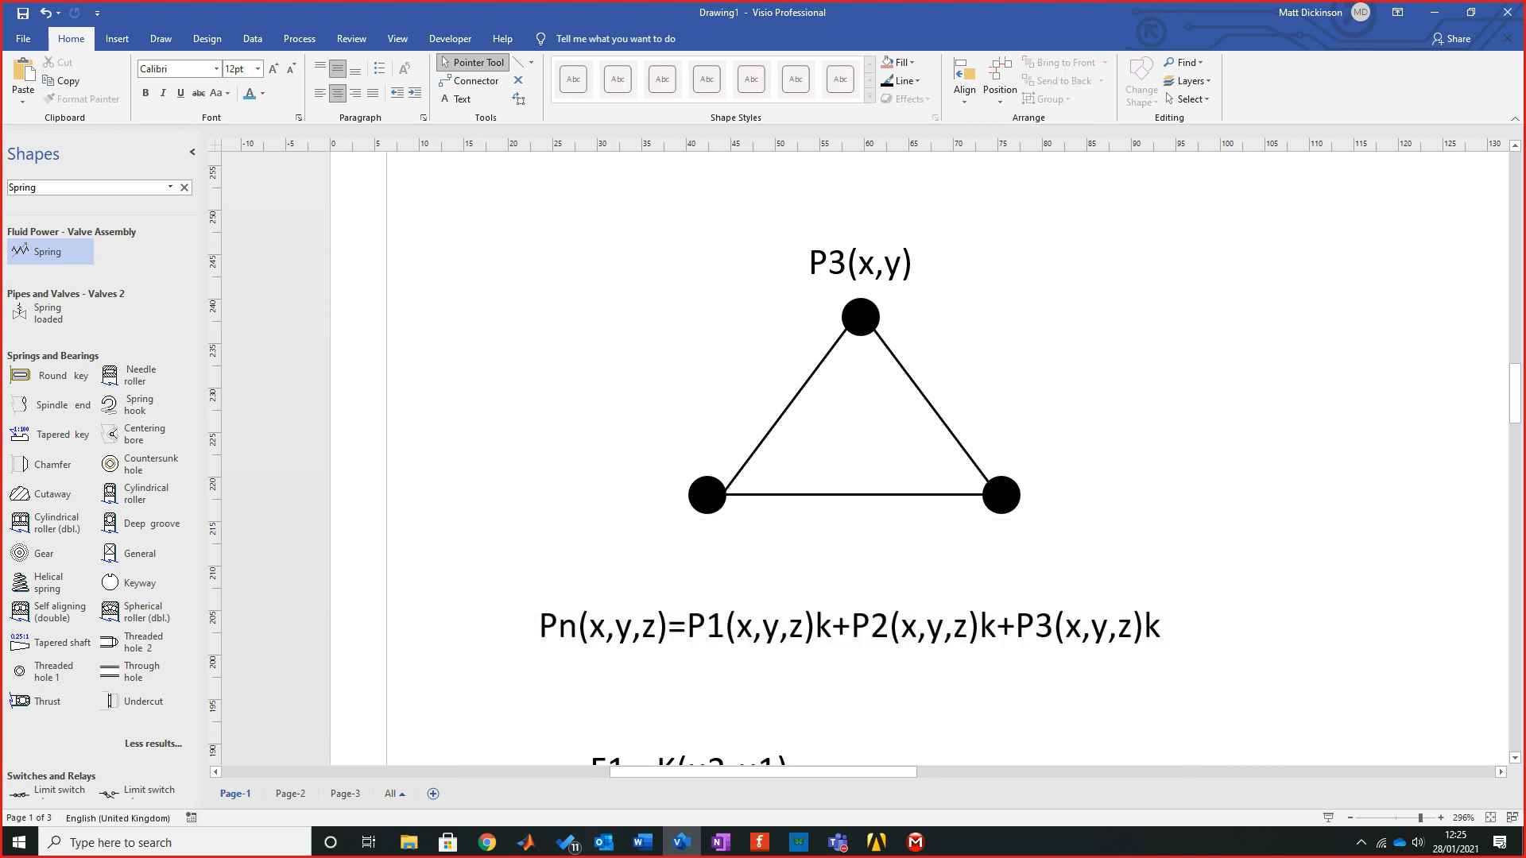
pyautogui.click(860, 262)
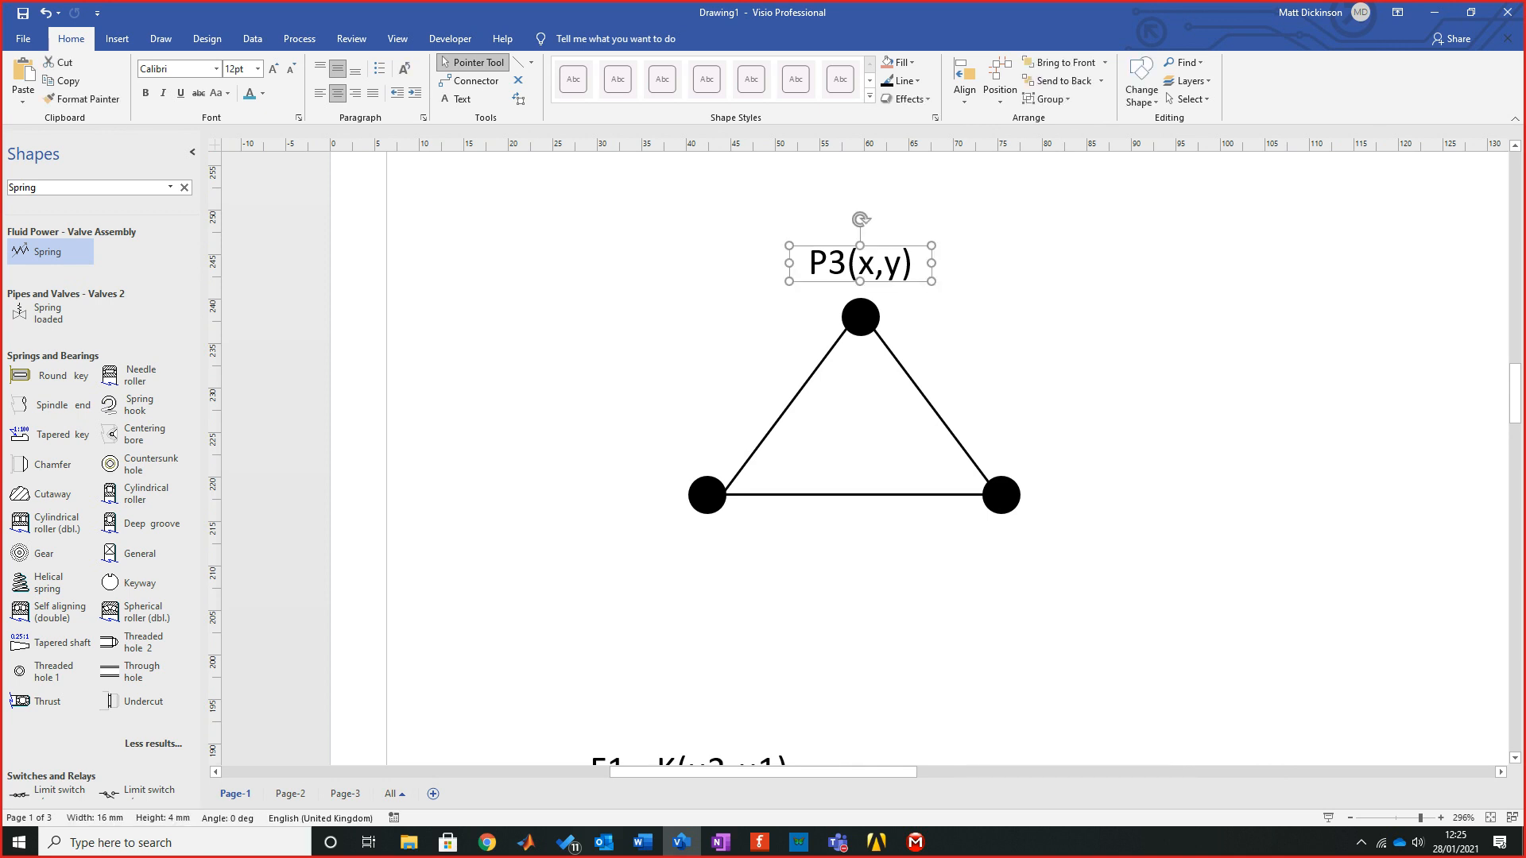
pyautogui.press('Delete')
# Move the triangle's apex node beyond its right base node, level with the base line
pyautogui.scroll(1, 860, 262)
pyautogui.scroll(1, 854, 484)
pyautogui.click(860, 418)
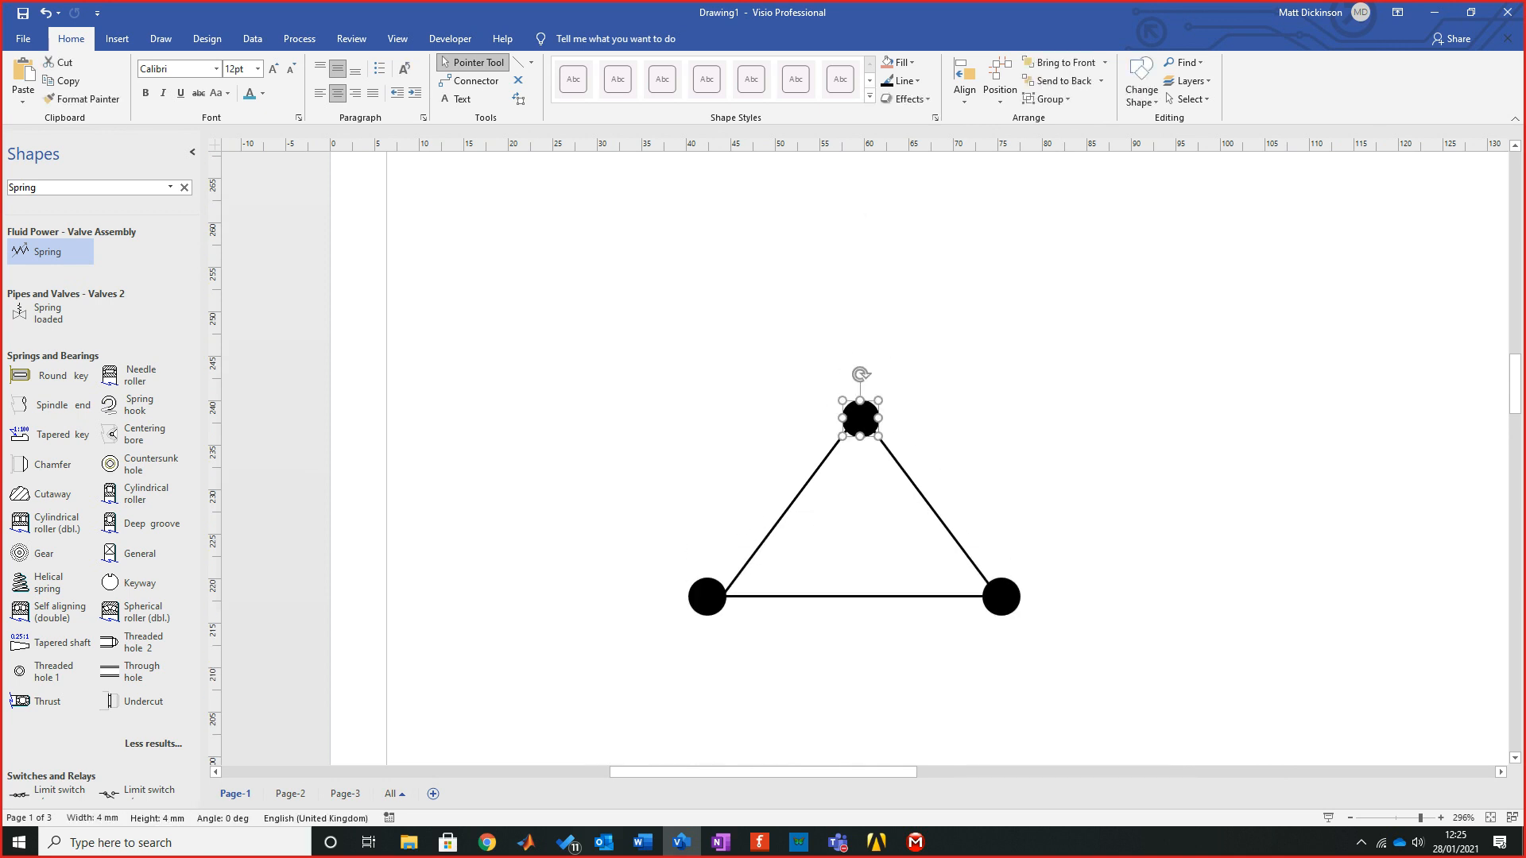
pyautogui.press('Escape')
pyautogui.moveTo(859, 418); pyautogui.dragTo(1121, 596)
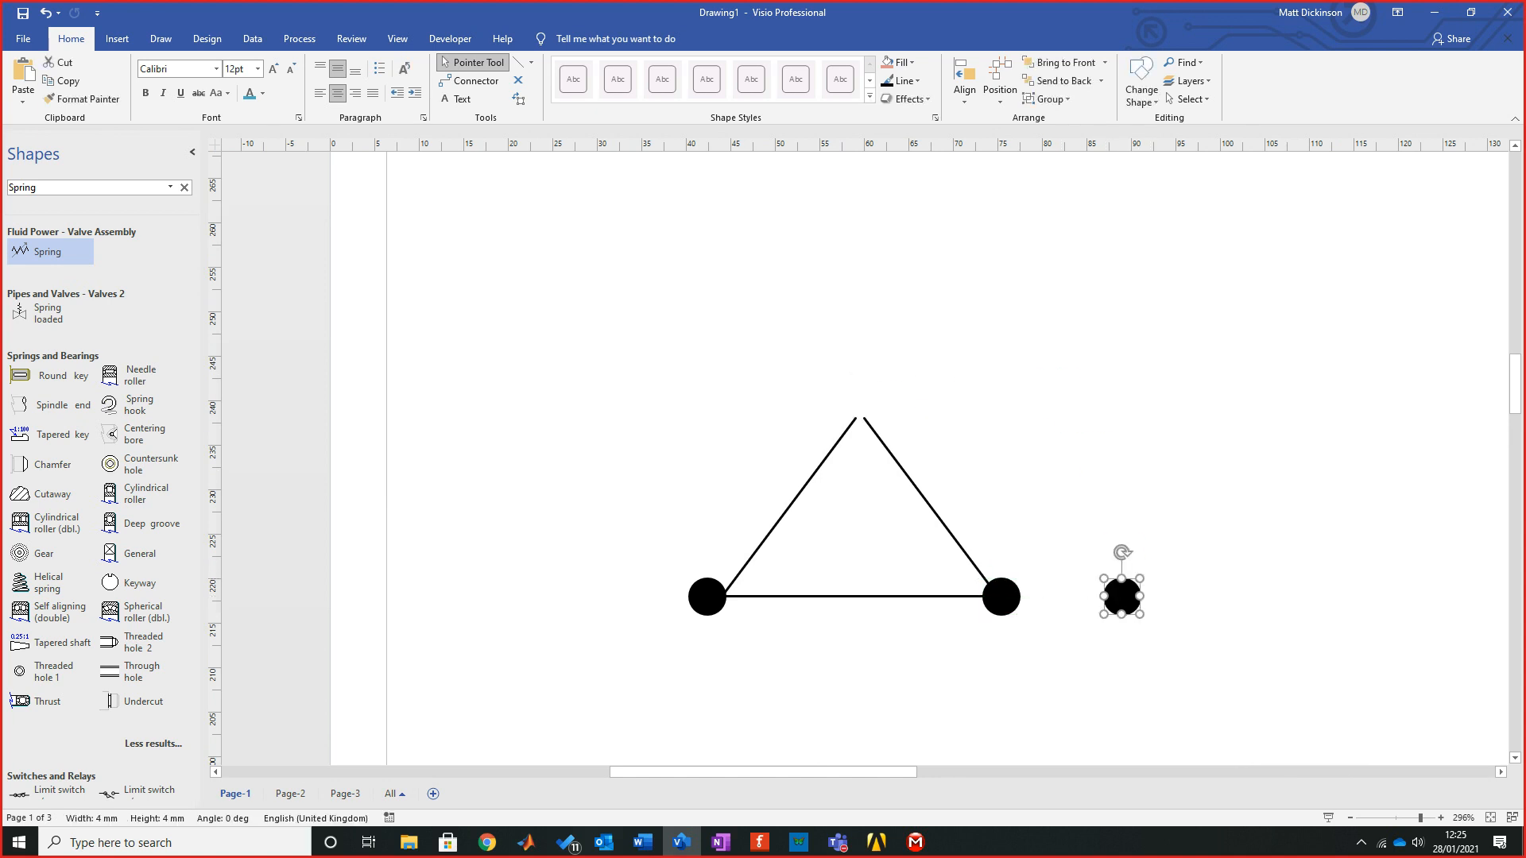
# Stretch the right sloping line into a 15 mm horizontal link to the moved node, and delete the left sloping line
pyautogui.click(930, 507)
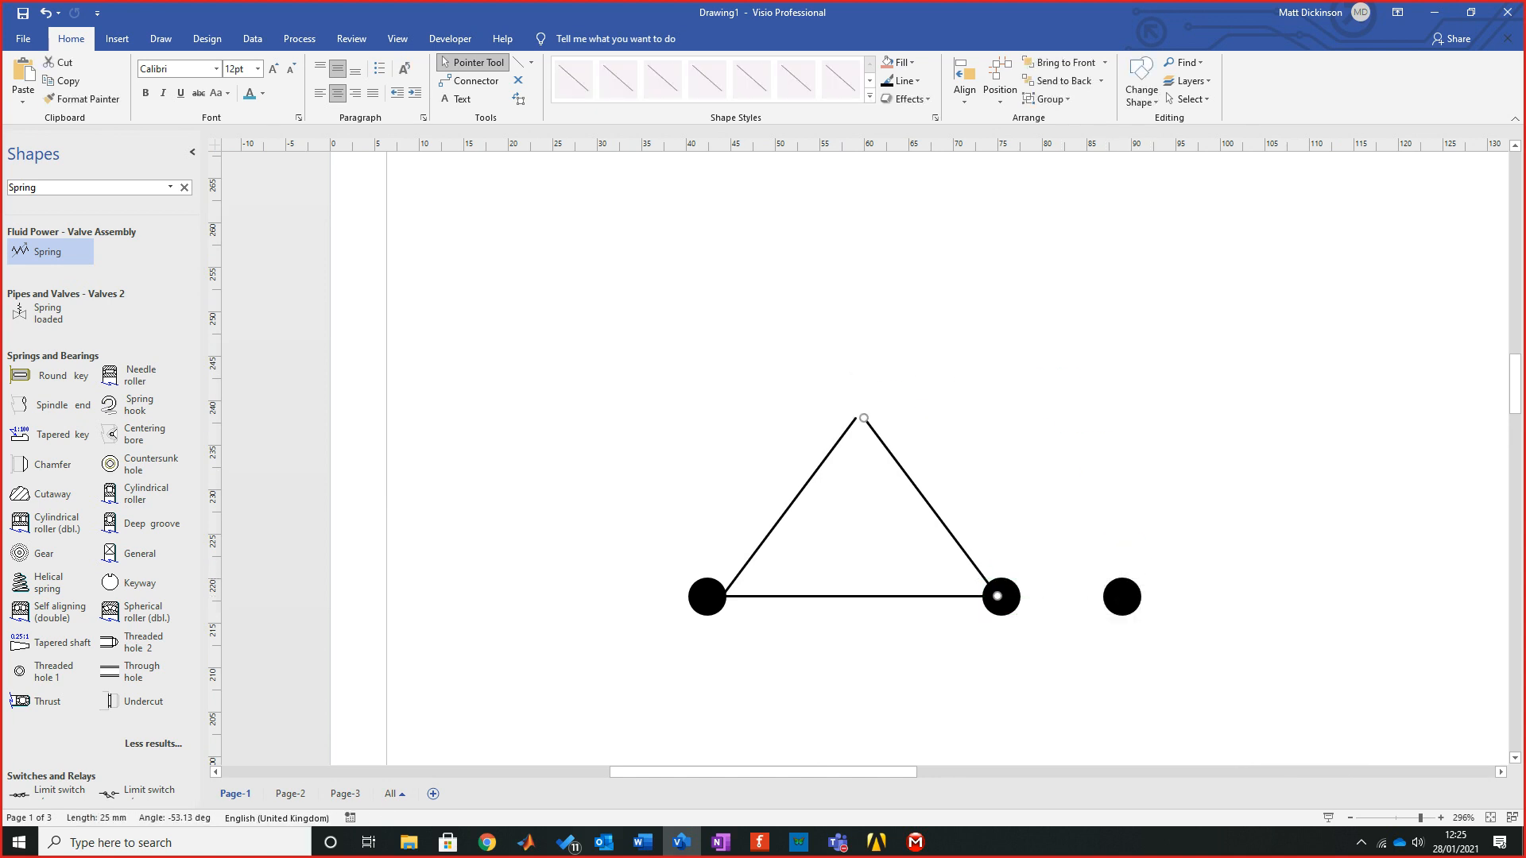
pyautogui.moveTo(864, 418); pyautogui.dragTo(1130, 596)
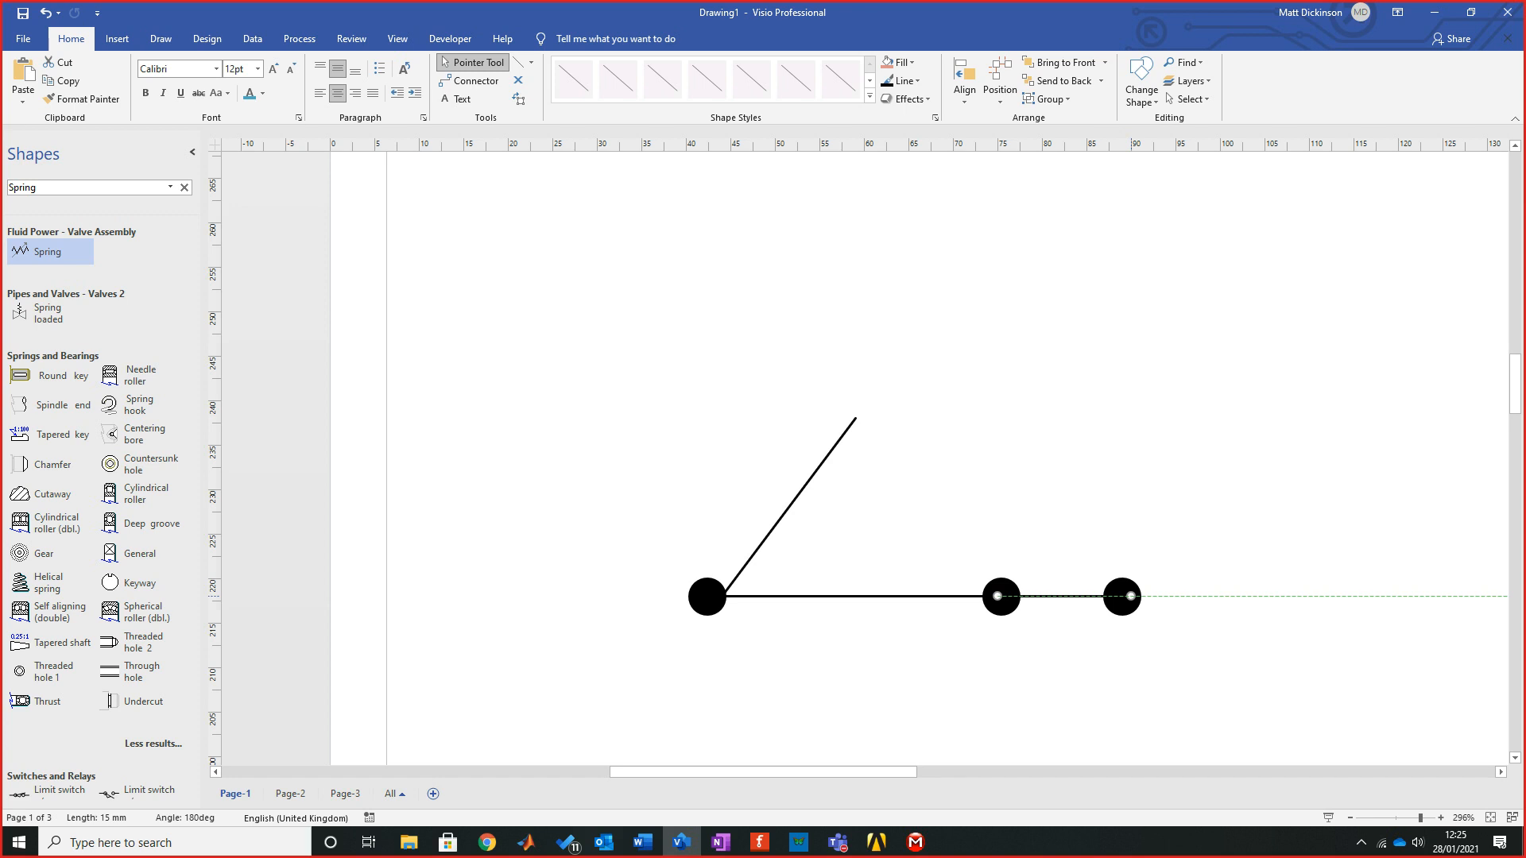
pyautogui.click(852, 424)
pyautogui.press('Delete')
pyautogui.scroll(-1, 914, 476)
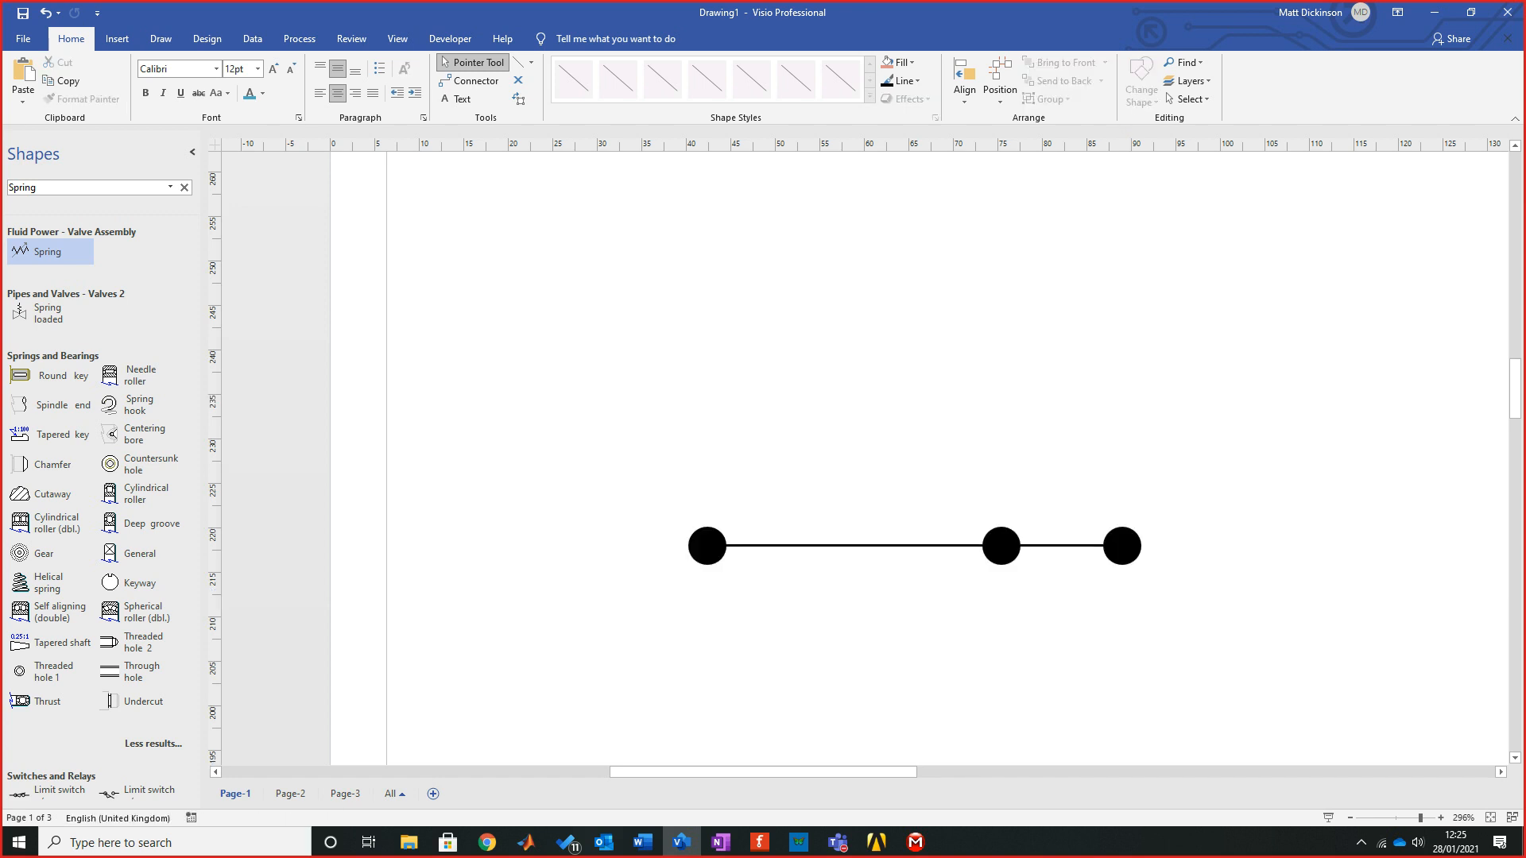
# Make two copies of the leftmost node and place them in line to the right of the existing nodes
pyautogui.click(706, 546)
pyautogui.keyDown('ctrl'); pyautogui.moveTo(707, 546); pyautogui.dragTo(1244, 546); pyautogui.keyUp('ctrl')
pyautogui.hotkey('ctrl', 'd')
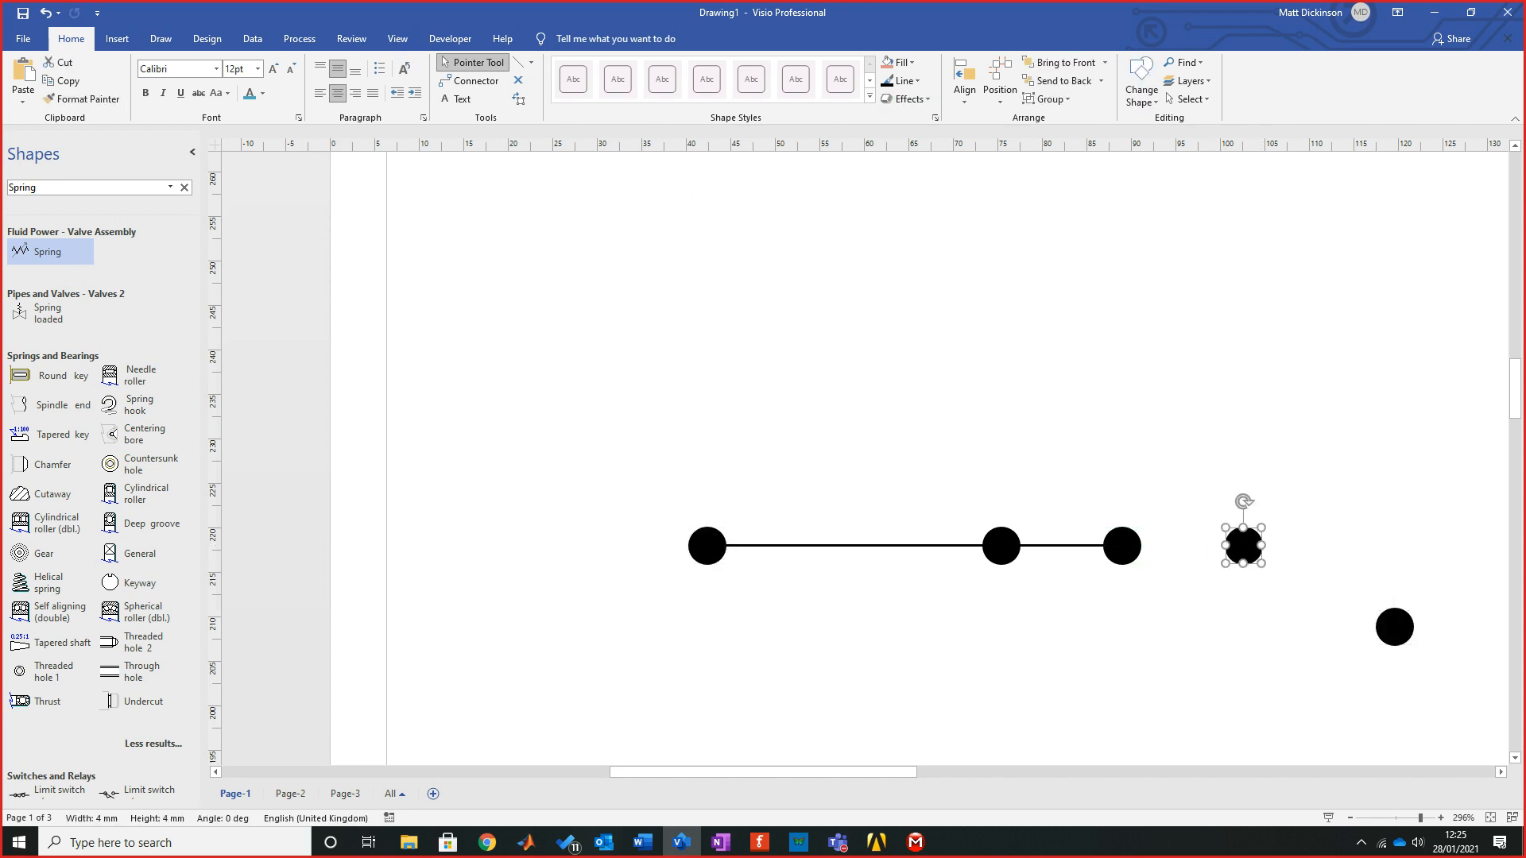
pyautogui.moveTo(1395, 627); pyautogui.dragTo(1354, 546)
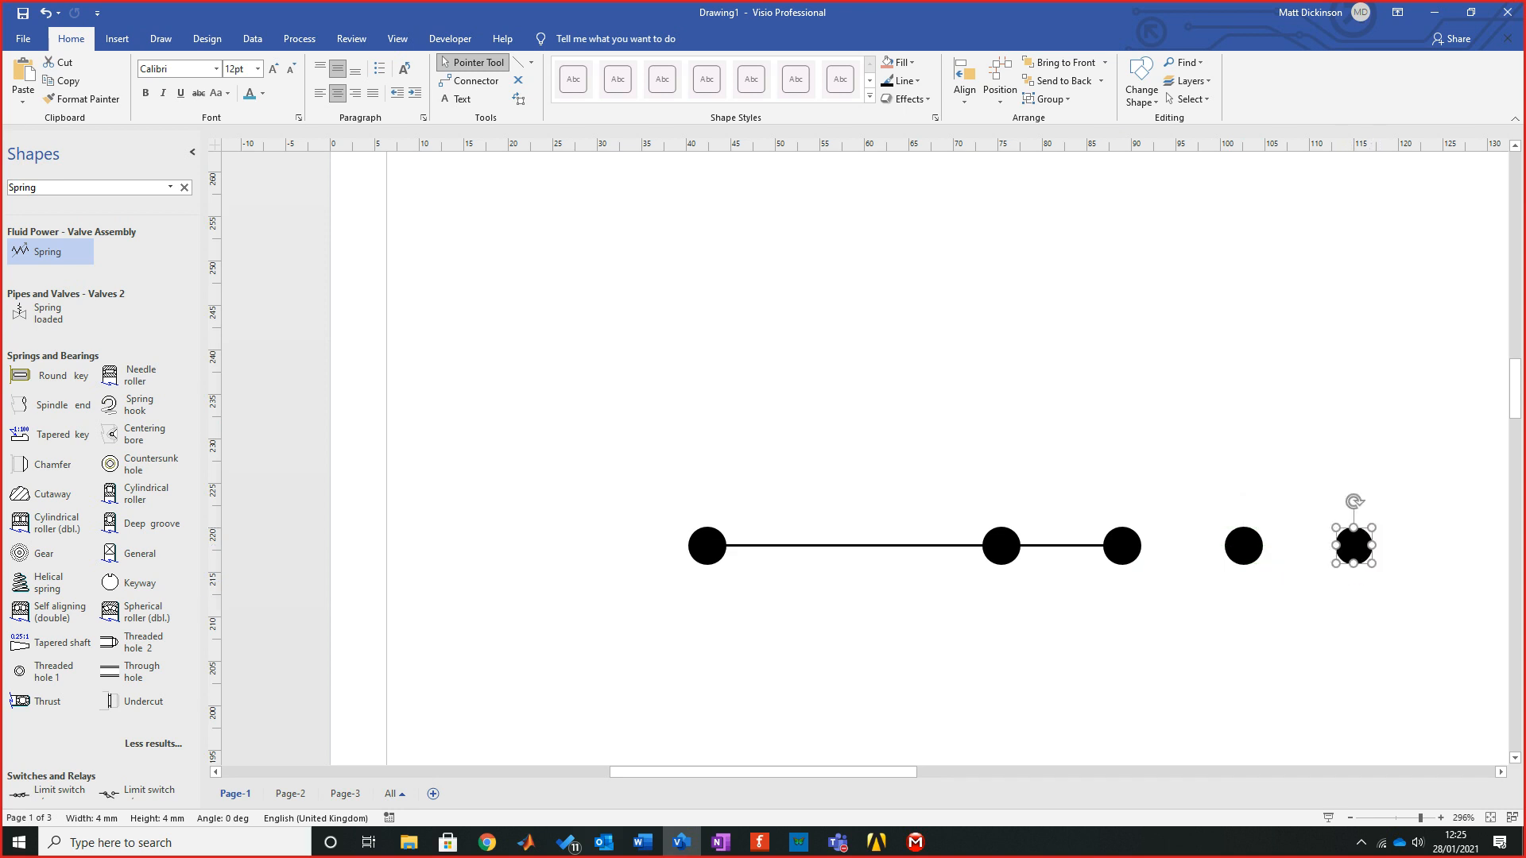
# Duplicate the 15 mm line twice and place the copies to connect the two added nodes to the chain
pyautogui.click(1064, 545)
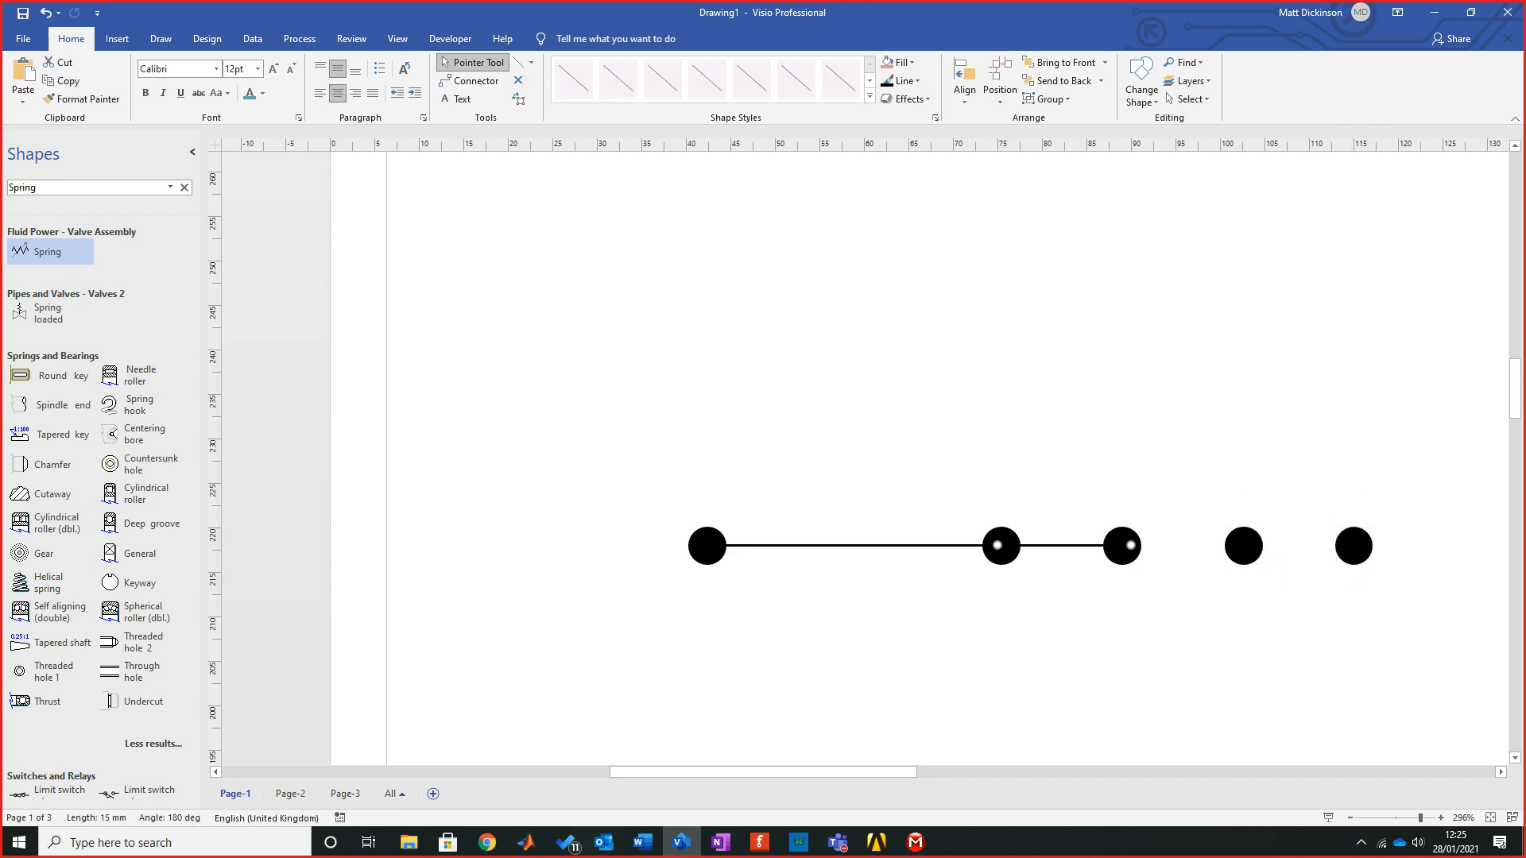
pyautogui.hotkey('ctrl', 'd')
pyautogui.moveTo(1144, 624); pyautogui.dragTo(1182, 546)
pyautogui.hotkey('ctrl', 'd')
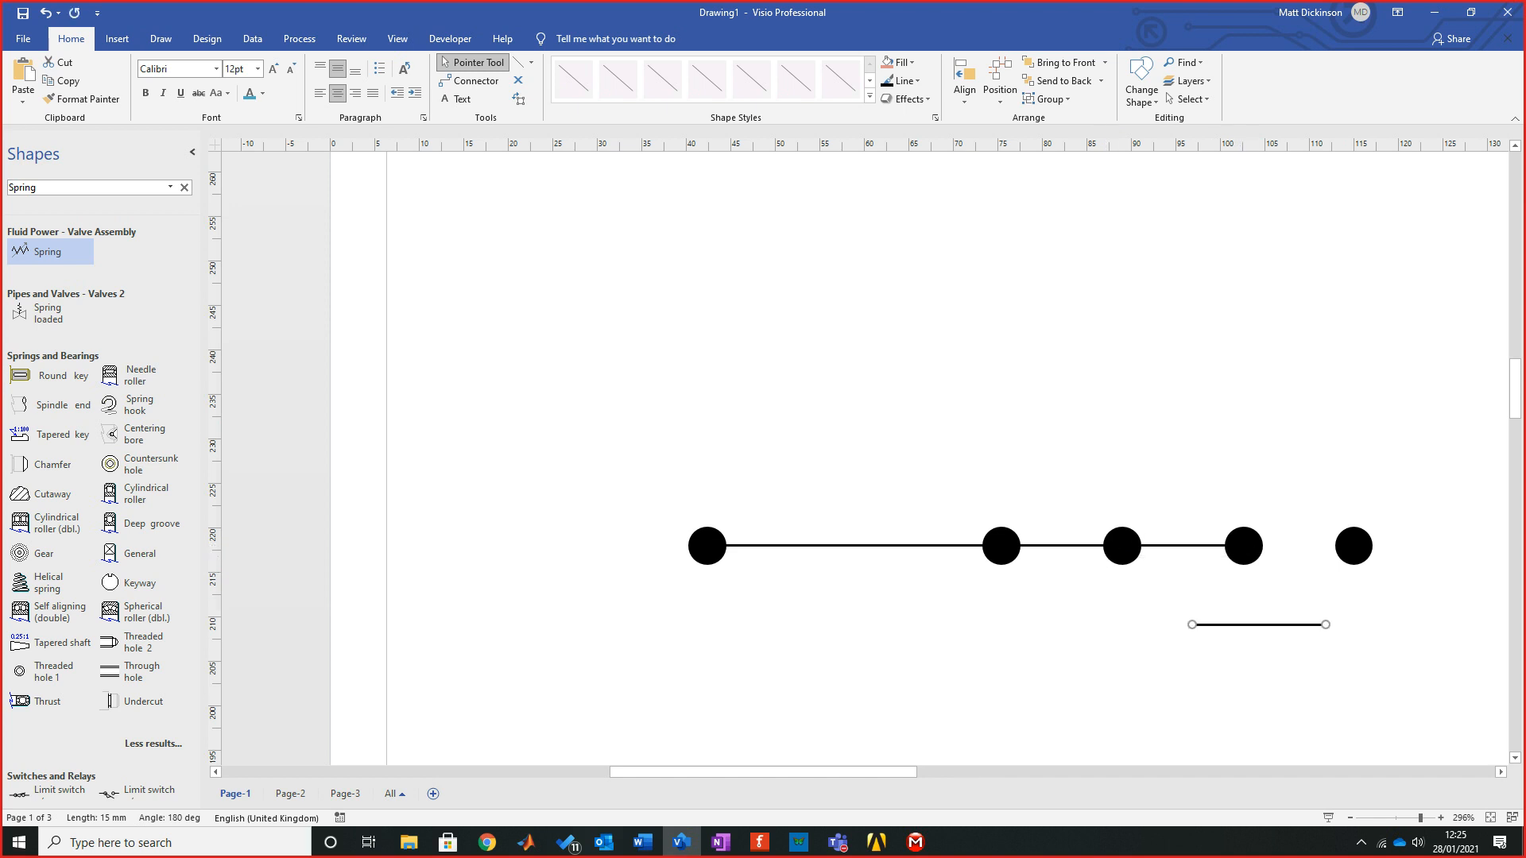
pyautogui.moveTo(1258, 624); pyautogui.dragTo(1296, 545)
pyautogui.press('Escape')
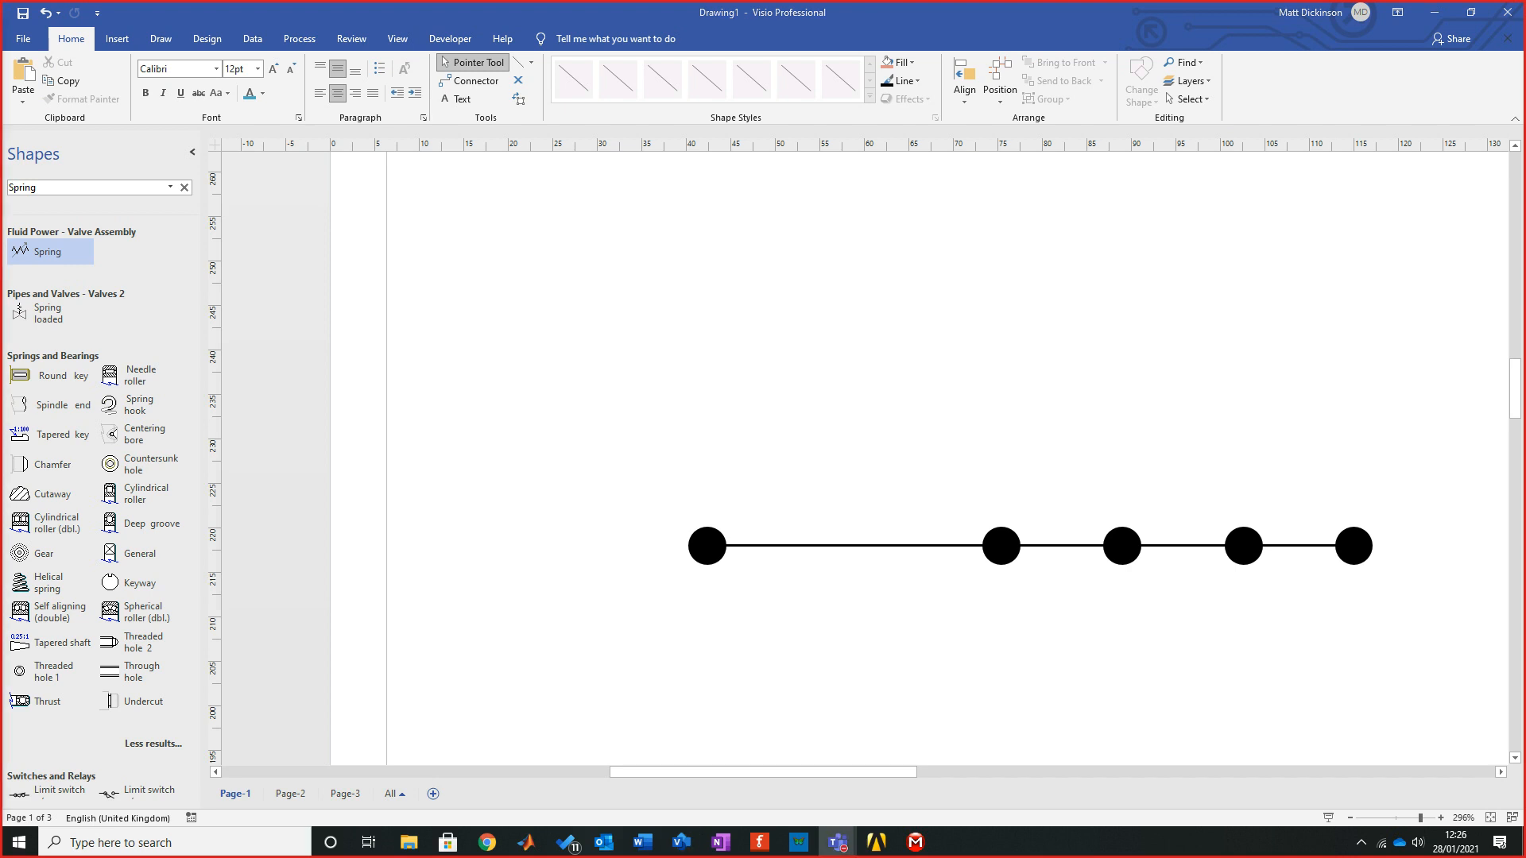
pyautogui.click(1062, 545)
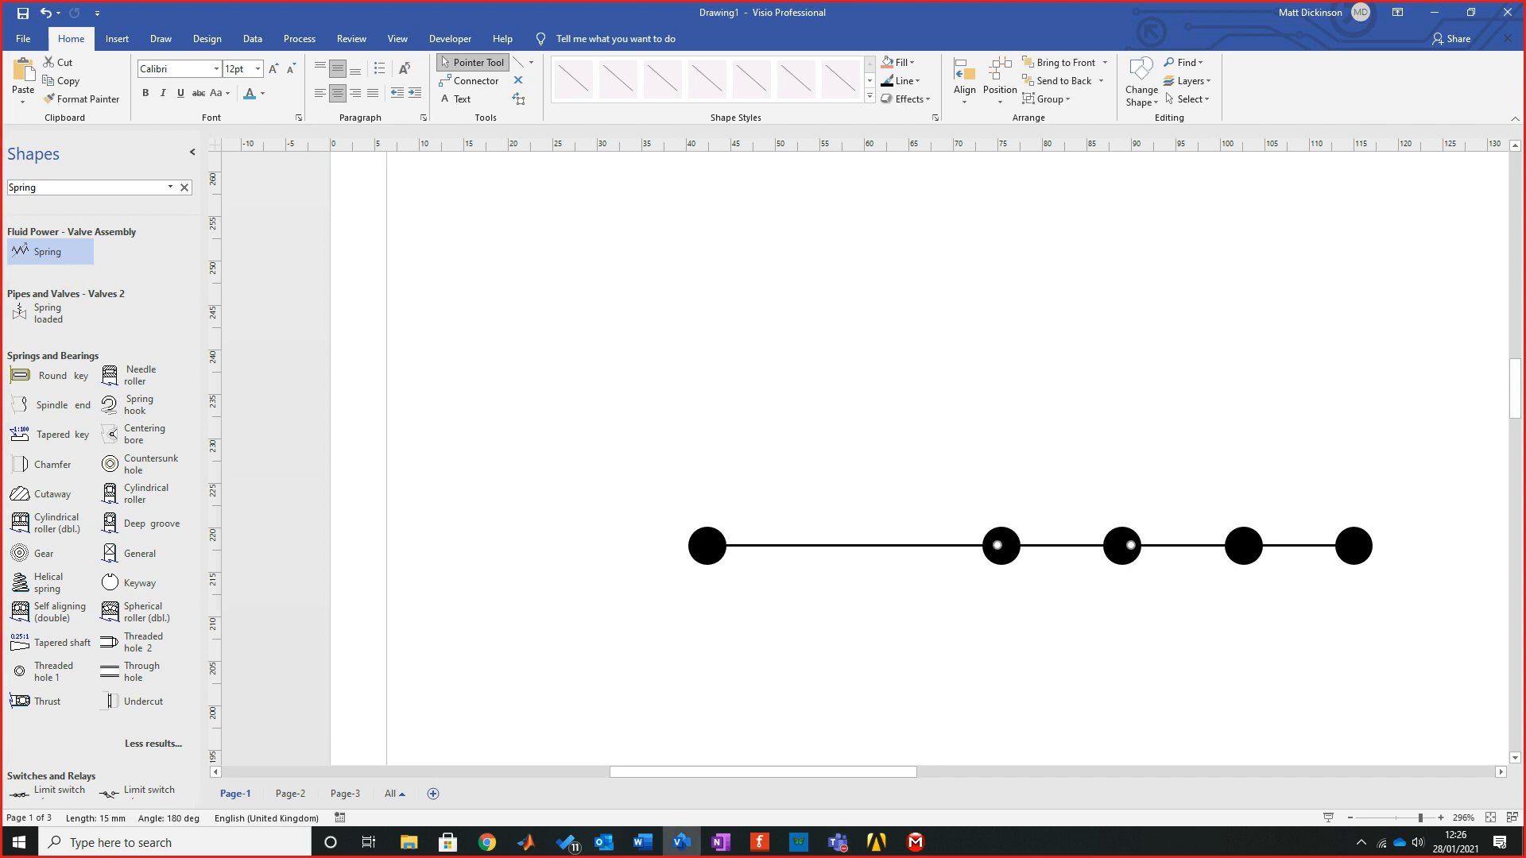
pyautogui.click(706, 545)
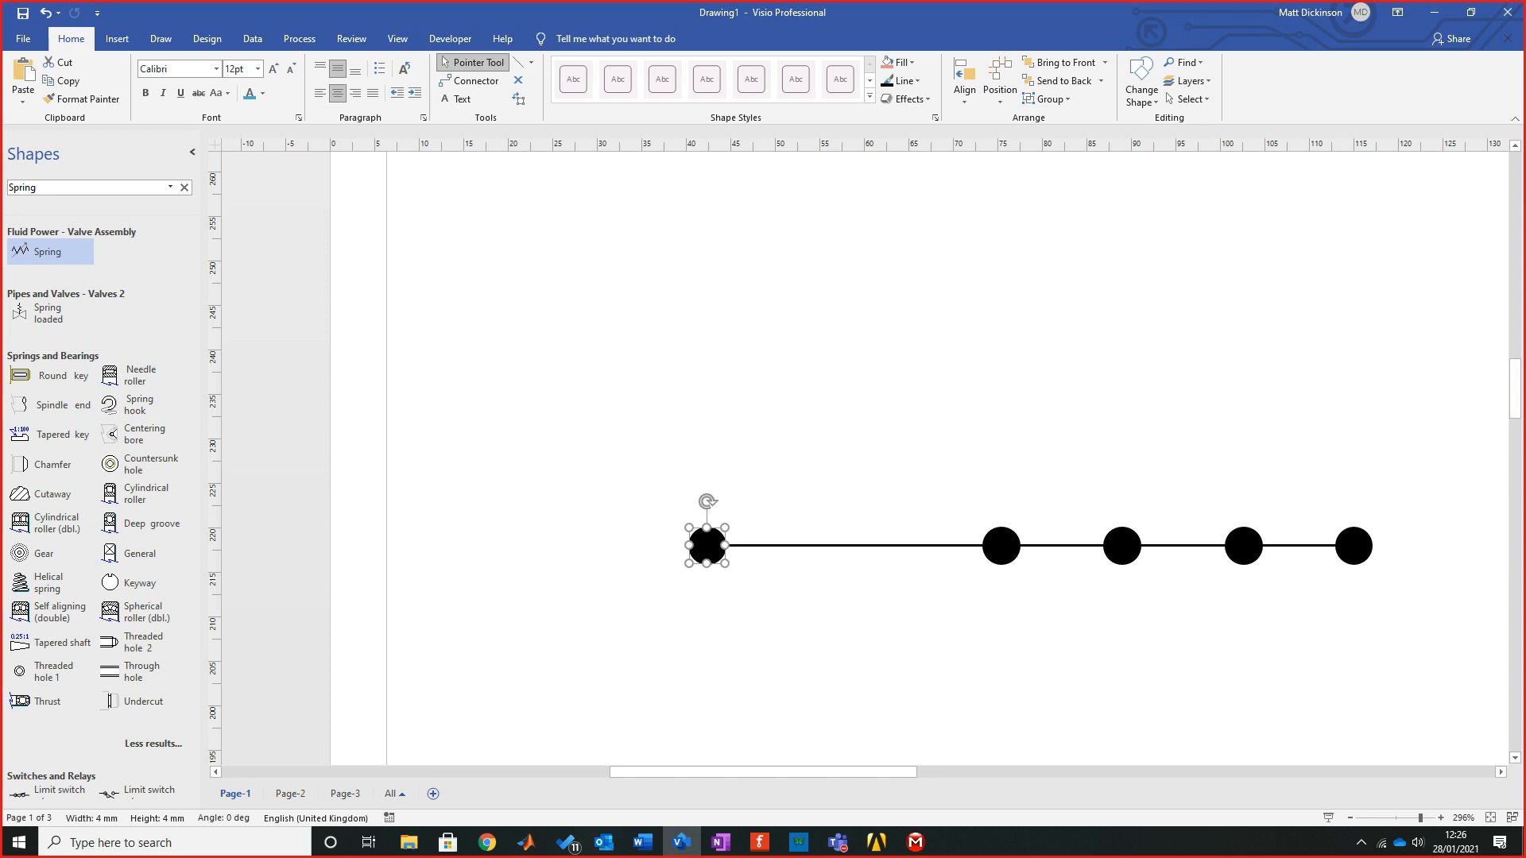
pyautogui.click(1062, 545)
pyautogui.click(855, 545)
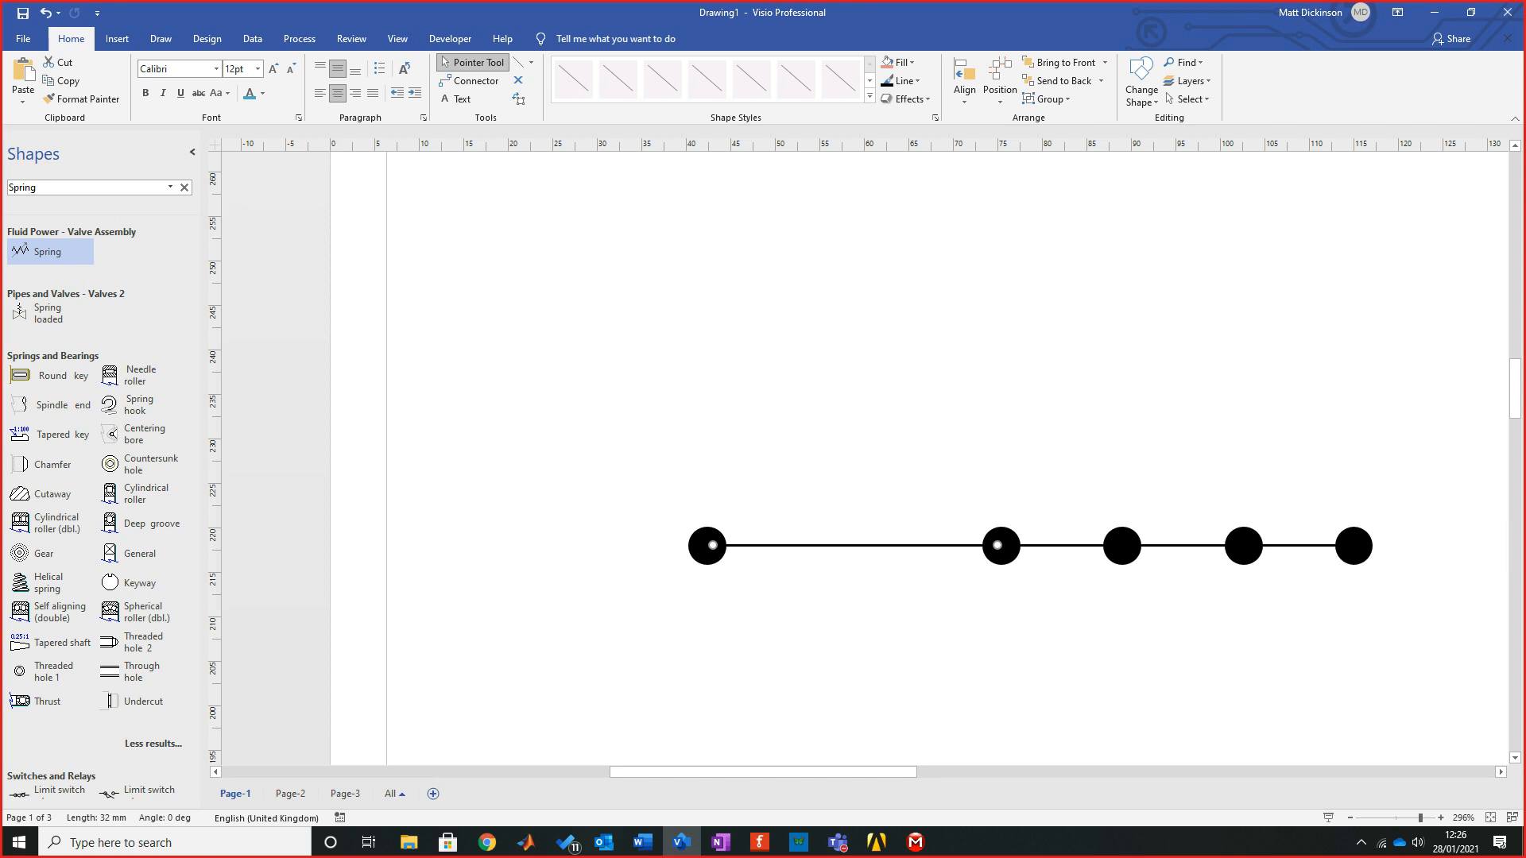
pyautogui.click(1062, 545)
pyautogui.click(1298, 545)
pyautogui.press('Escape')
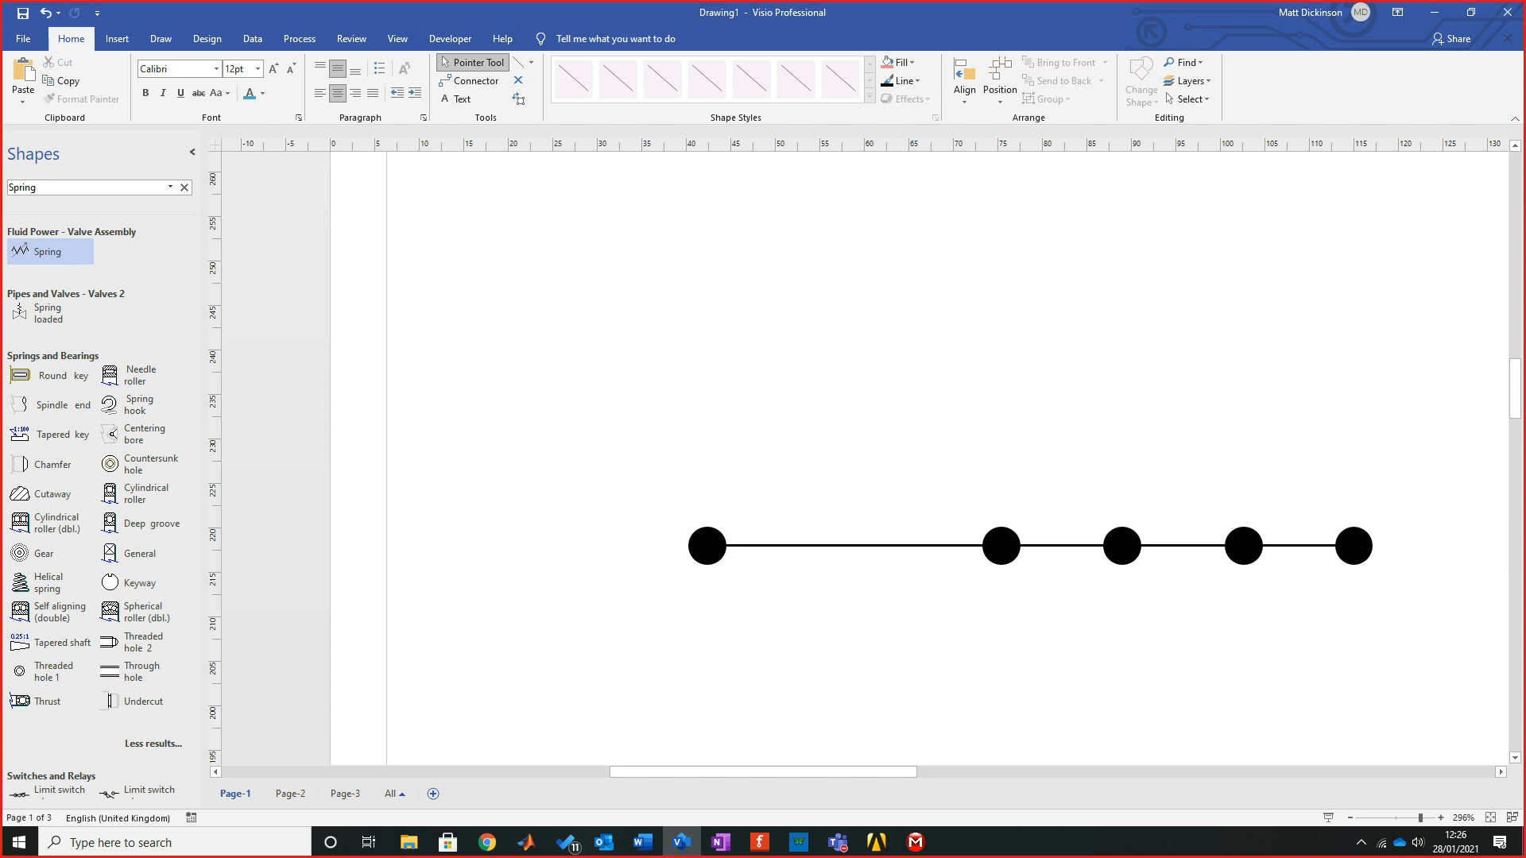
# View the truss diagram on Page-3 and the meshing image on Page-2, and return to the node chain on Page-1
pyautogui.click(344, 793)
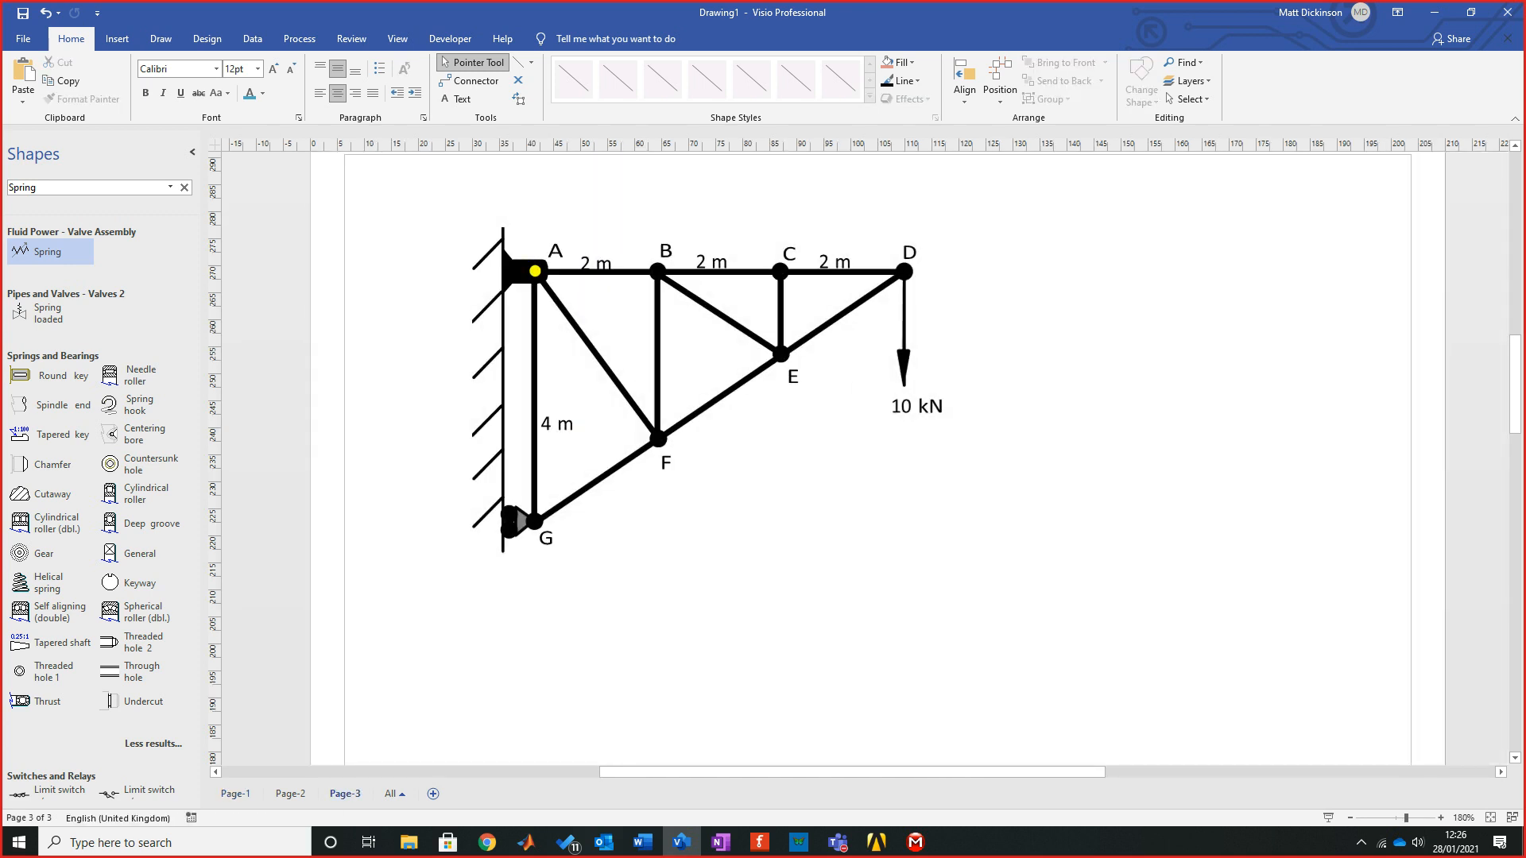
pyautogui.click(289, 793)
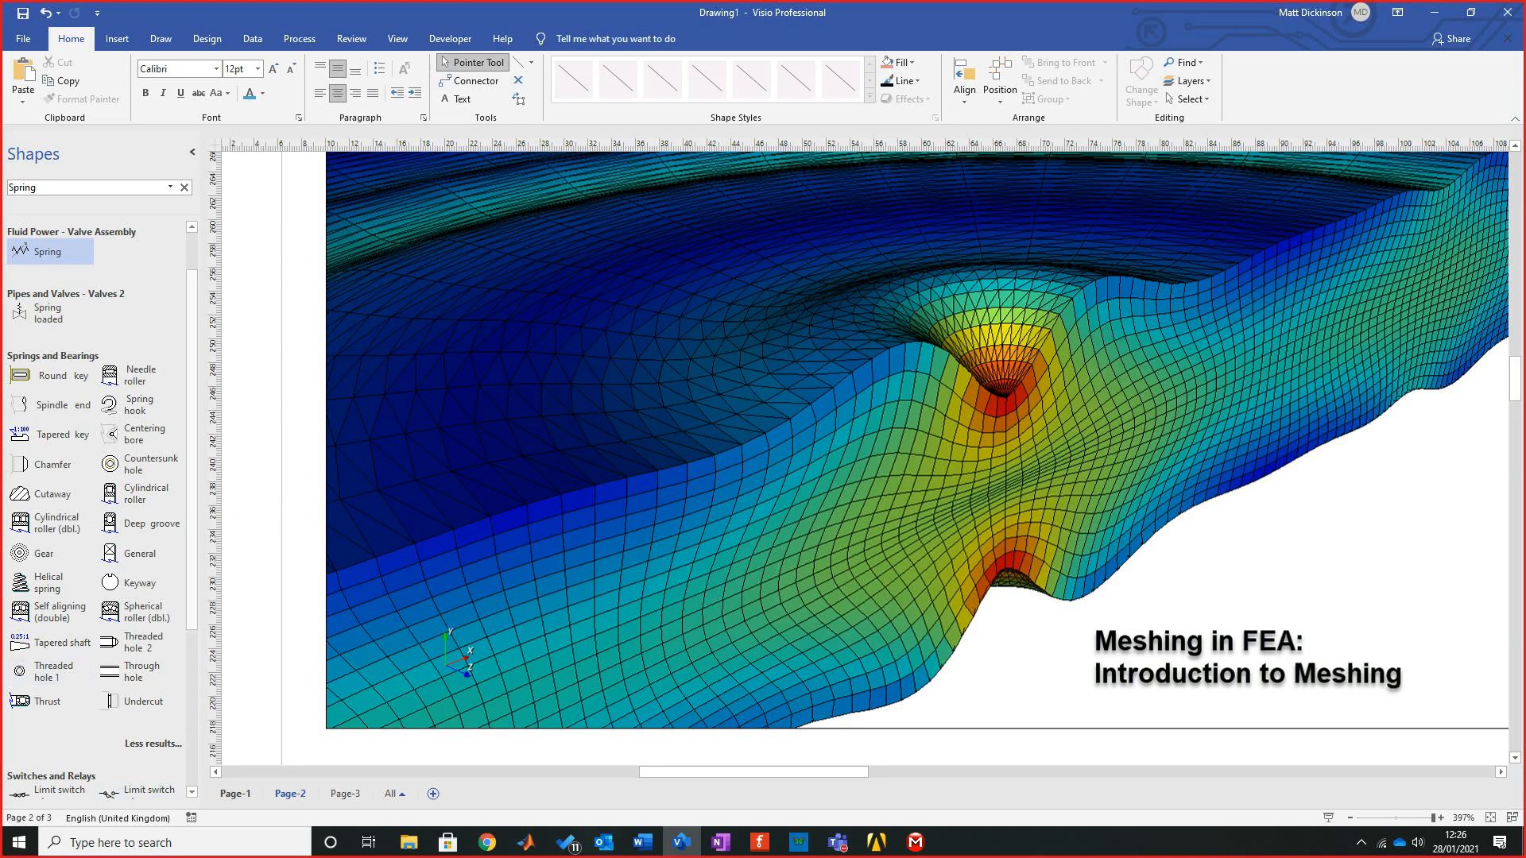
pyautogui.click(236, 793)
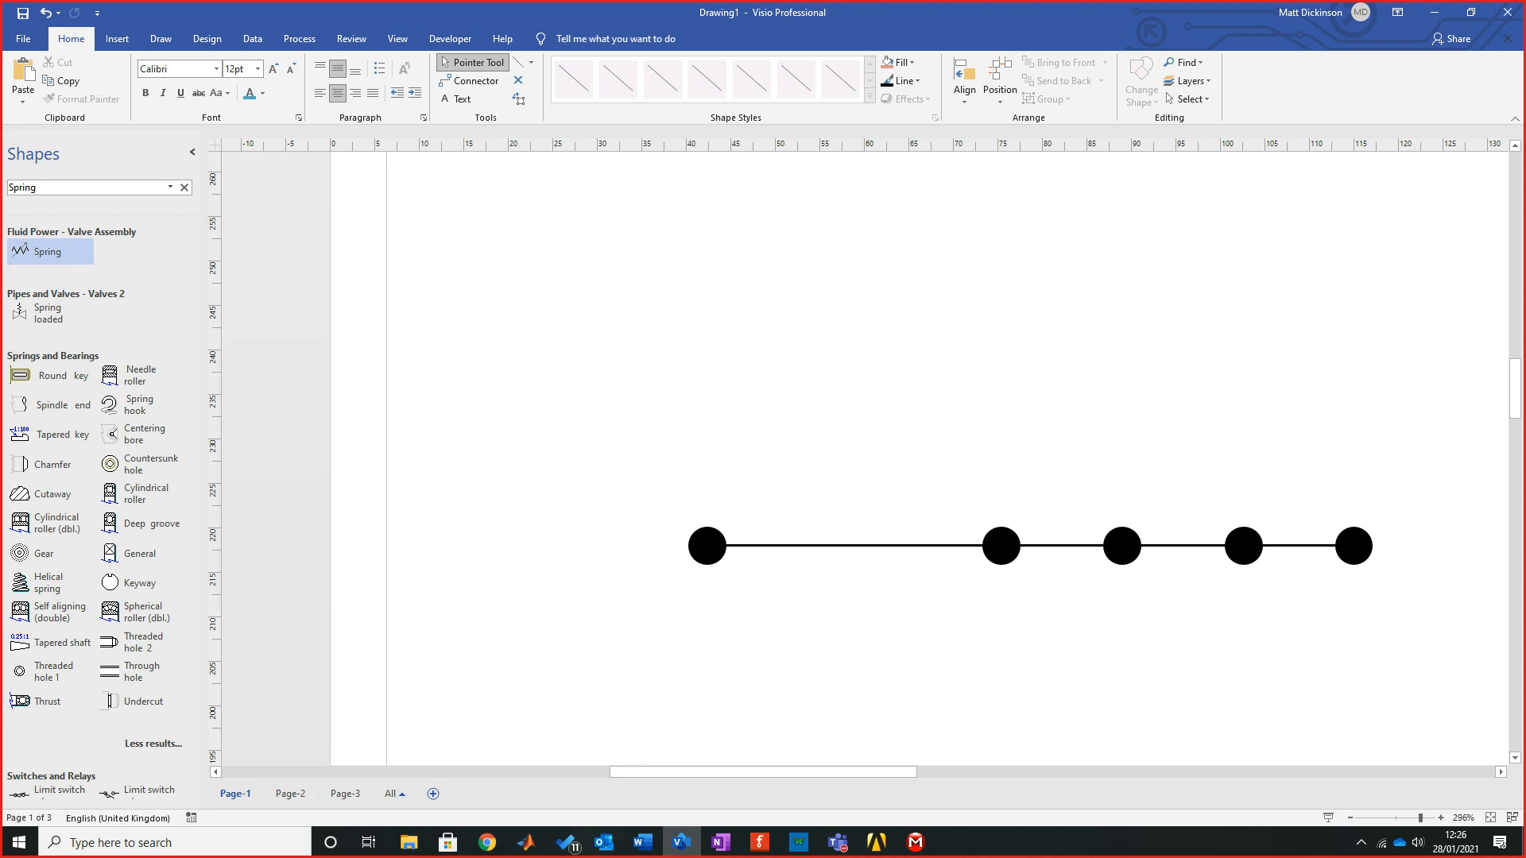
# Tilt the second link downward to about 14 mm long, pull the third link down, and move the third node between them
pyautogui.moveTo(763, 771)
pyautogui.mouseDown()
pyautogui.moveTo(856, 771)
pyautogui.moveTo(783, 772)
pyautogui.mouseUp()
pyautogui.moveTo(974, 546); pyautogui.dragTo(1016, 626)
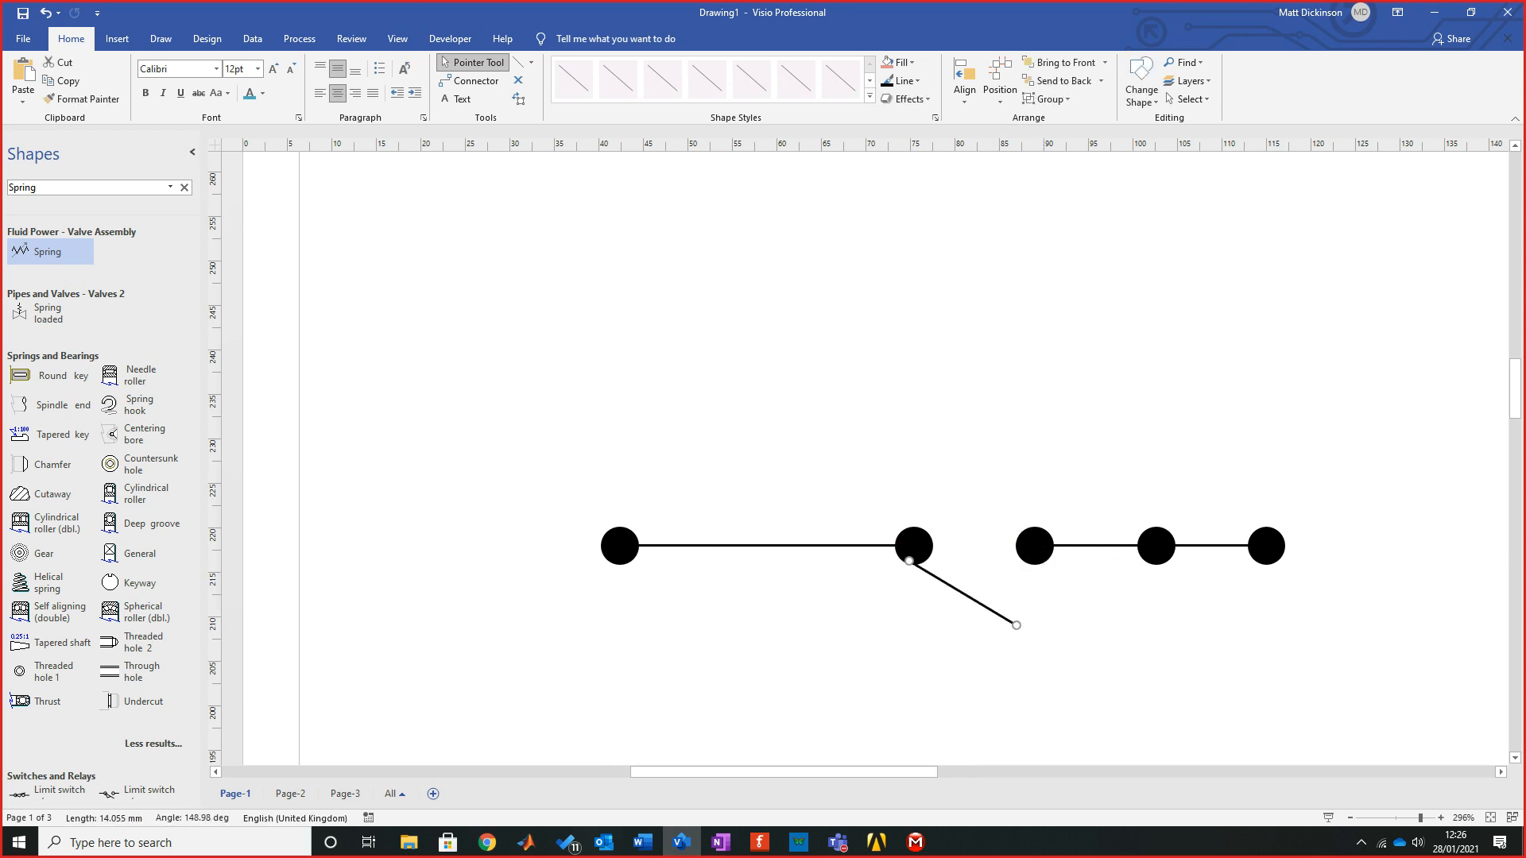
pyautogui.moveTo(1095, 546); pyautogui.dragTo(1157, 661)
pyautogui.moveTo(1034, 546); pyautogui.dragTo(1034, 634)
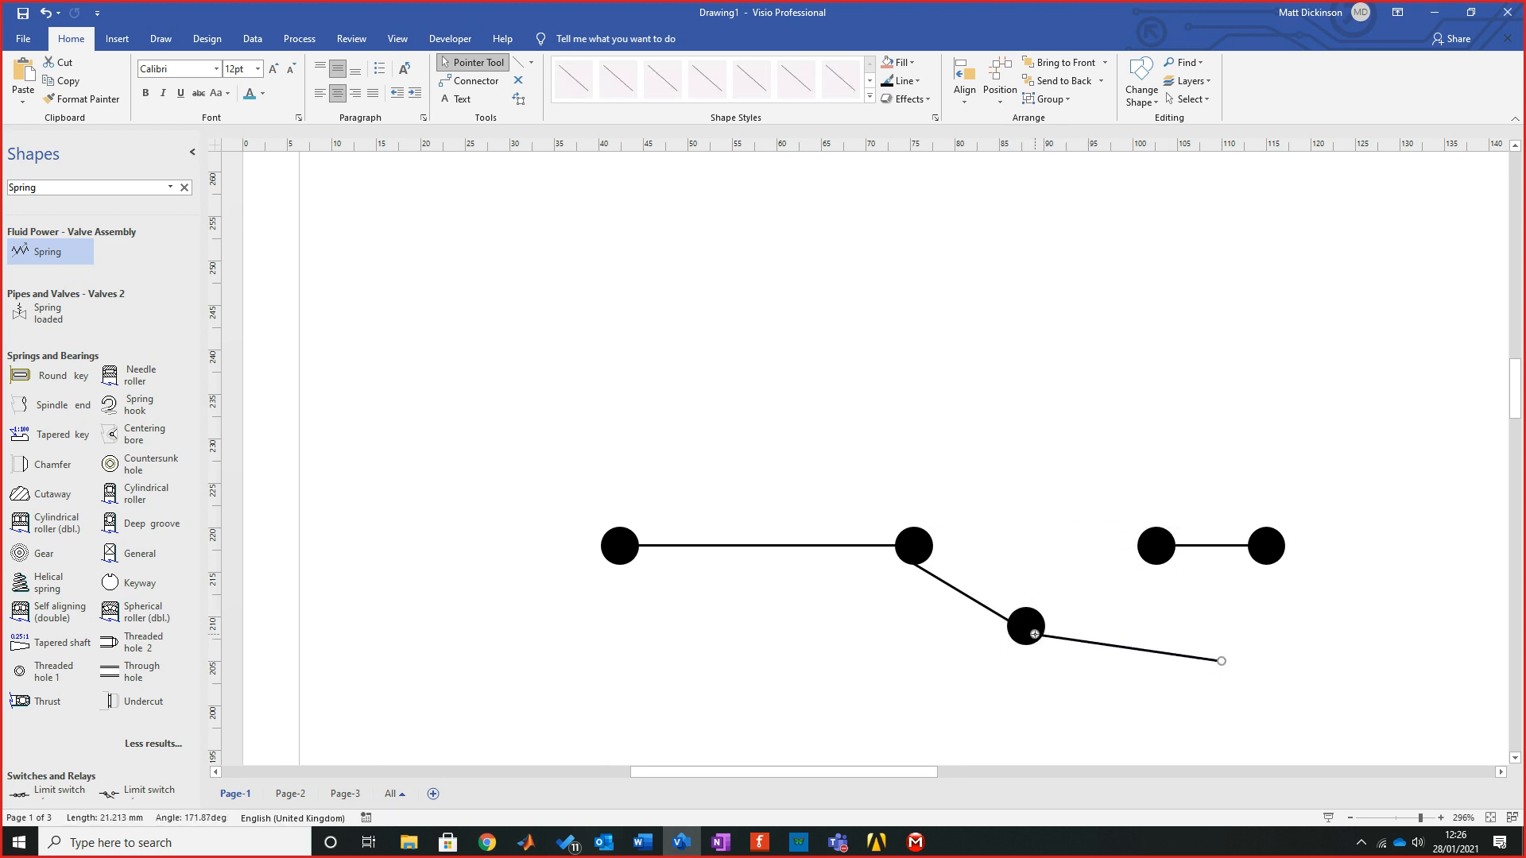
# Bend the third link steeply down to about 9.5 mm, swing the last link vertical, and move the last two nodes onto their ends
pyautogui.moveTo(1221, 661); pyautogui.dragTo(1061, 714)
pyautogui.scroll(-4, 874, 453)
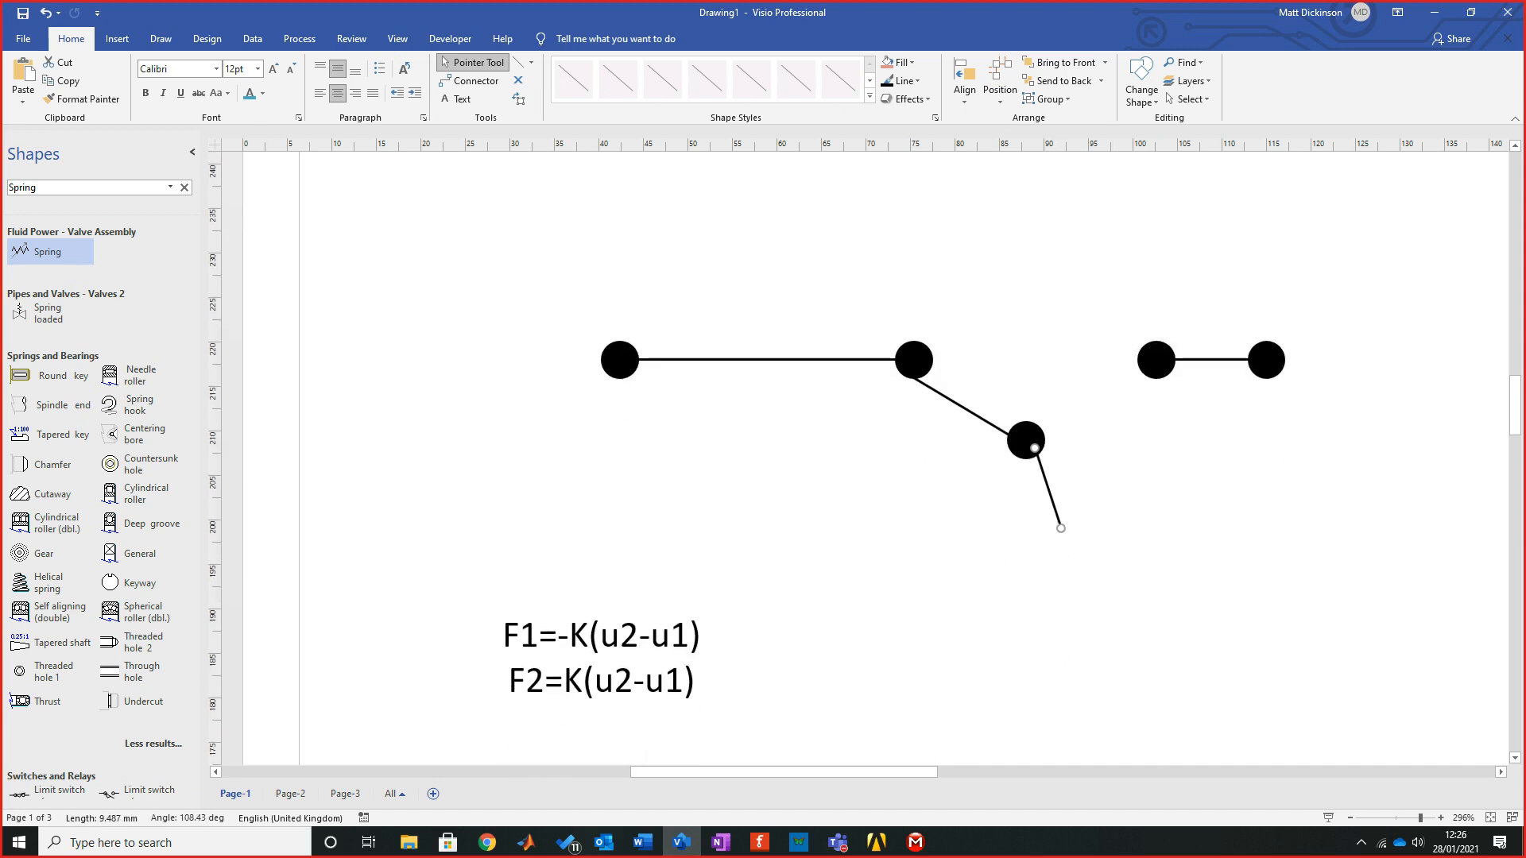
pyautogui.moveTo(1157, 393); pyautogui.dragTo(1061, 575)
pyautogui.moveTo(1192, 393); pyautogui.dragTo(1052, 652)
pyautogui.press('Escape')
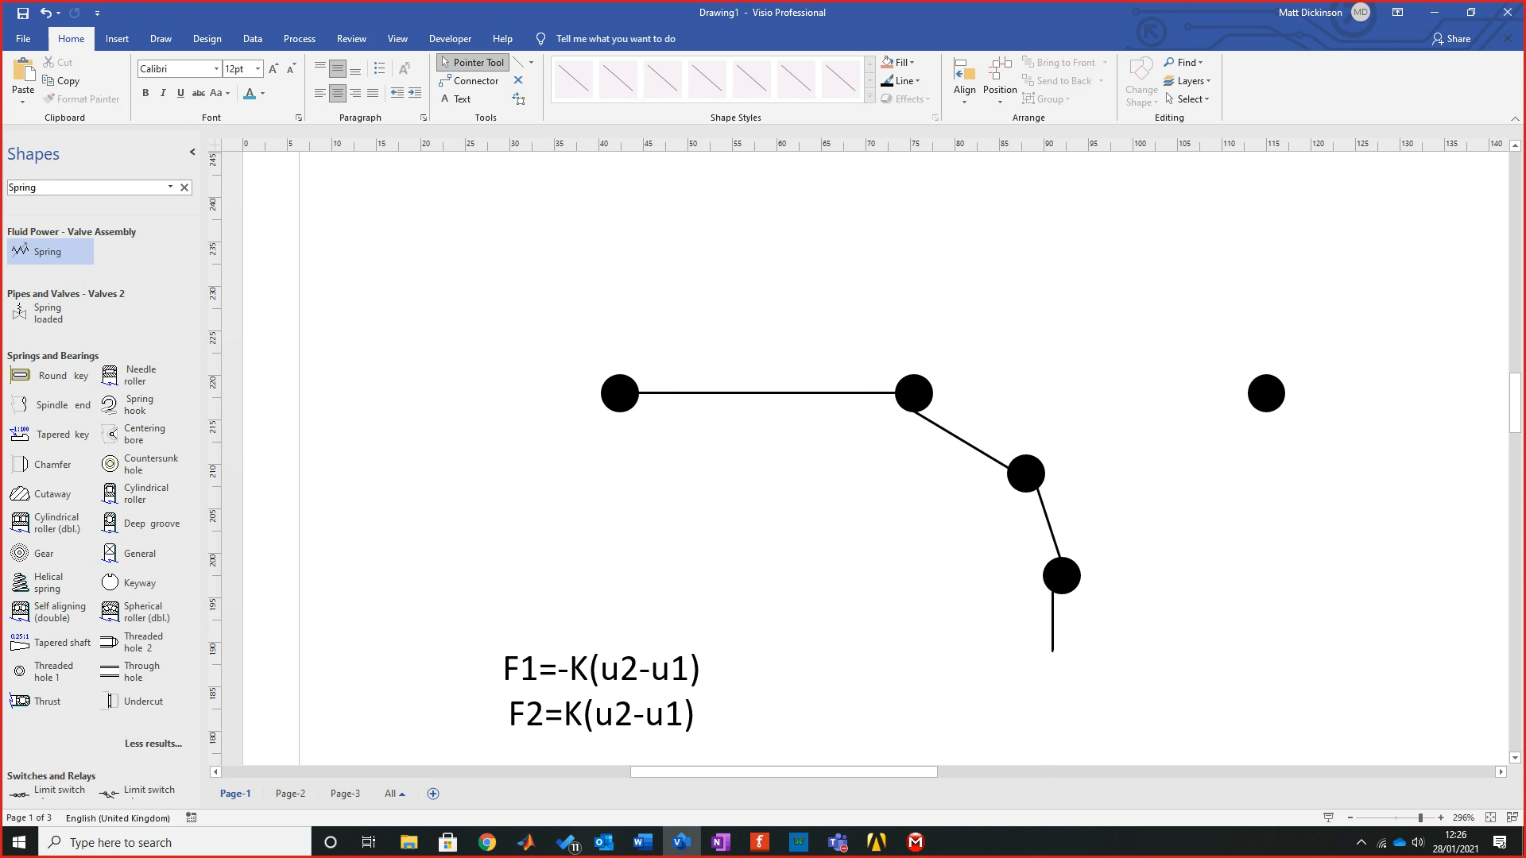
pyautogui.moveTo(1266, 393); pyautogui.dragTo(1061, 660)
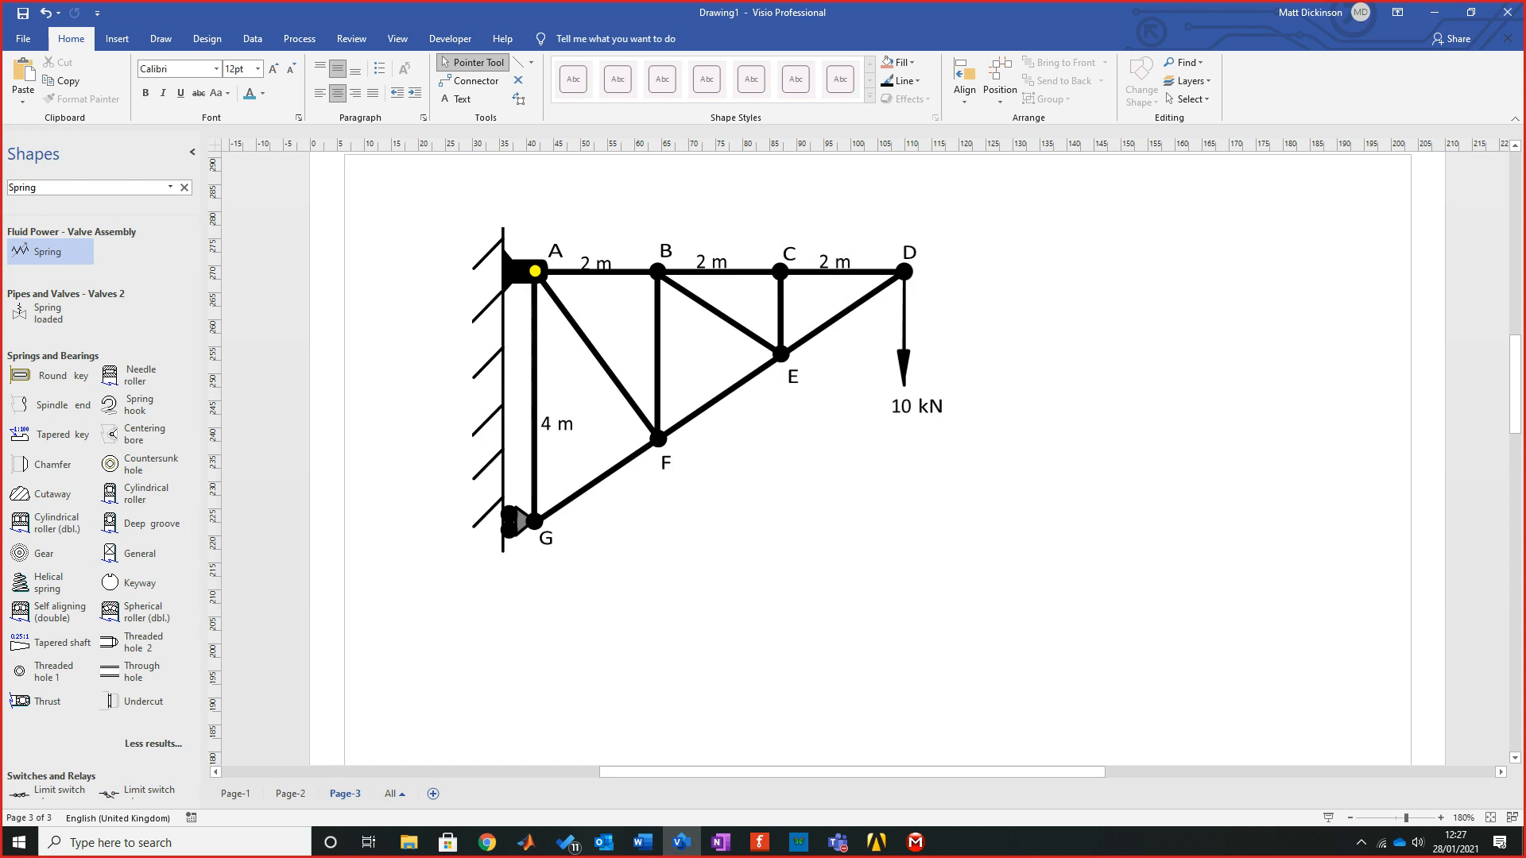
# View the truss diagram on Page-3, and switch to ANSYS Mechanical to examine the element divisions along the meshed members
pyautogui.click(534, 271)
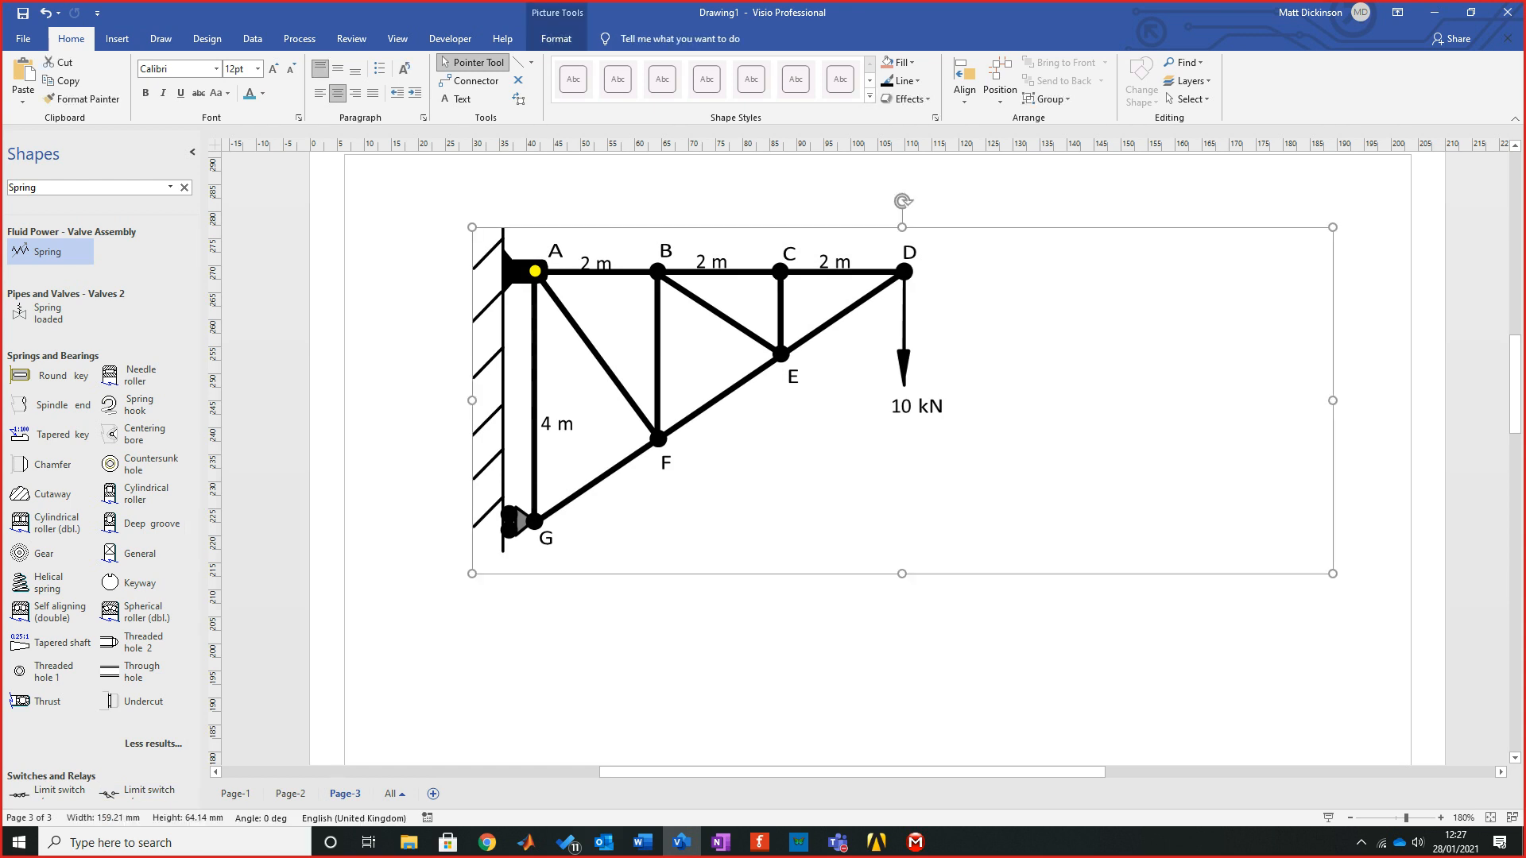
pyautogui.press('Escape')
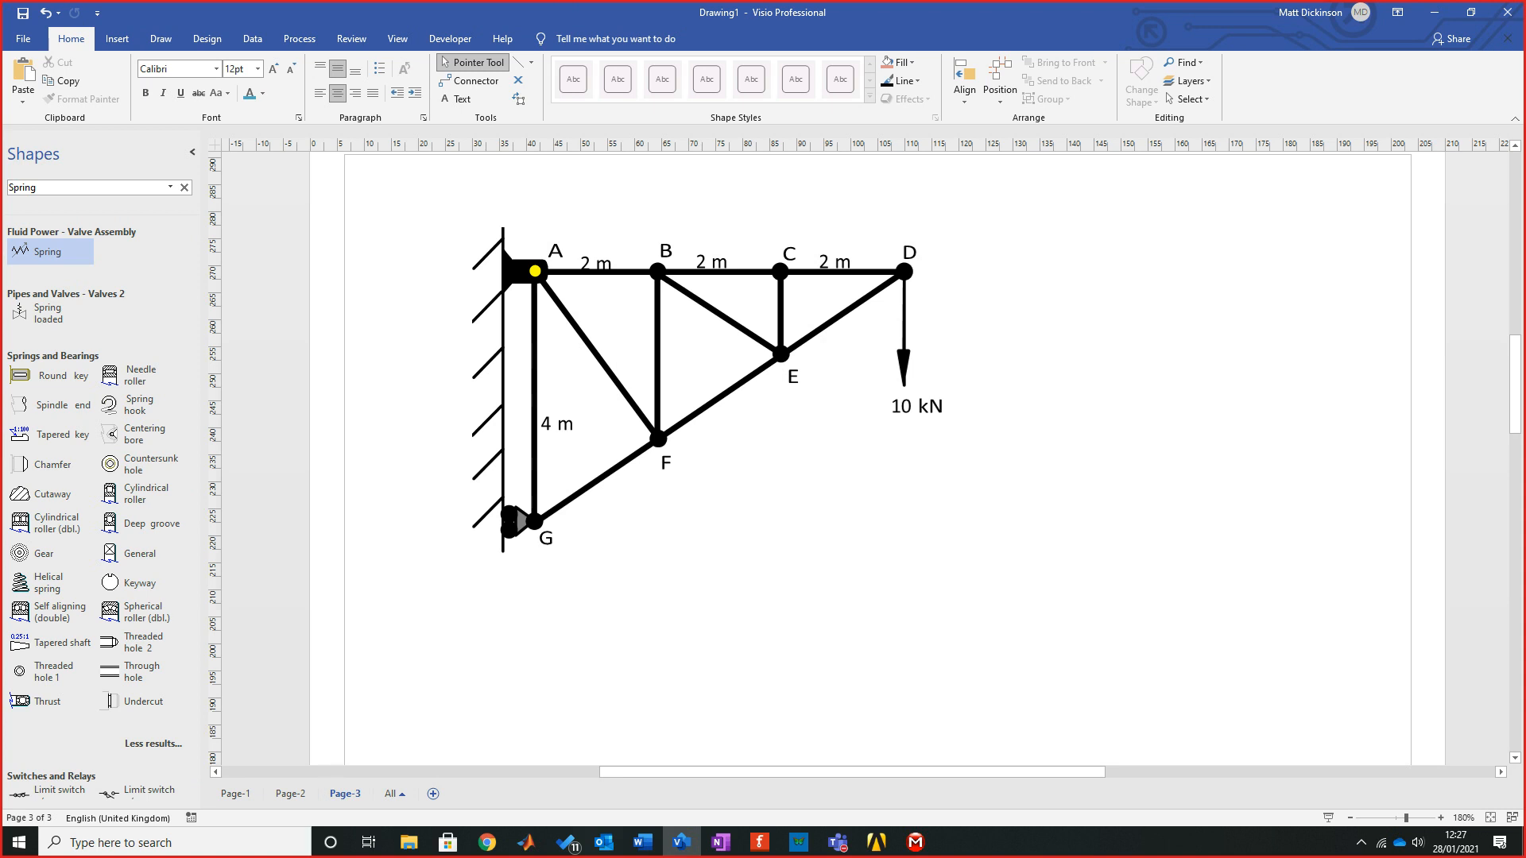
pyautogui.click(915, 841)
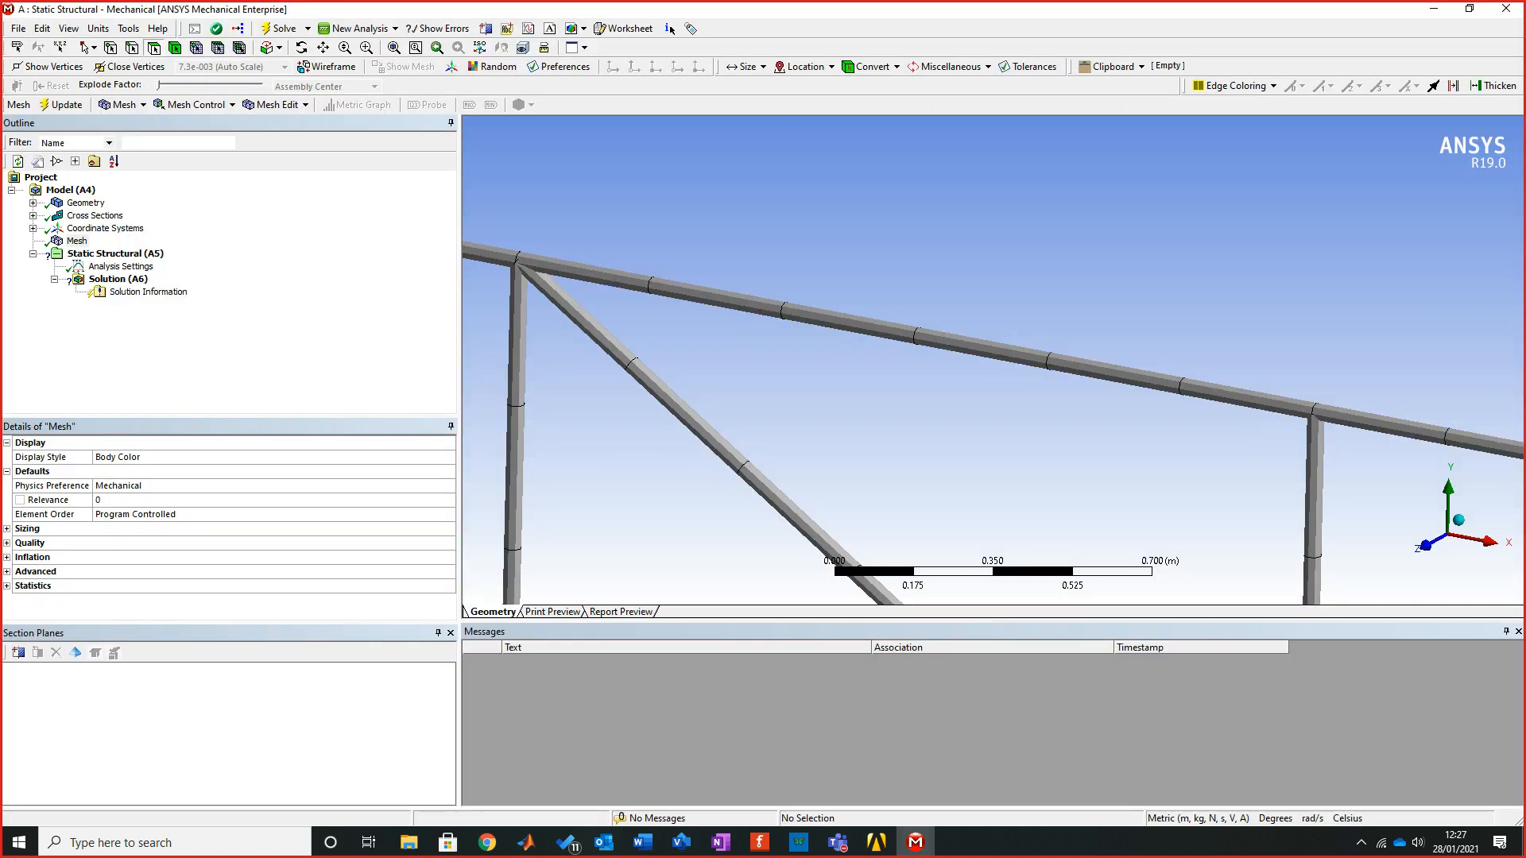
pyautogui.scroll(-8, 993, 360)
pyautogui.scroll(2, 993, 360)
pyautogui.scroll(6, 993, 360)
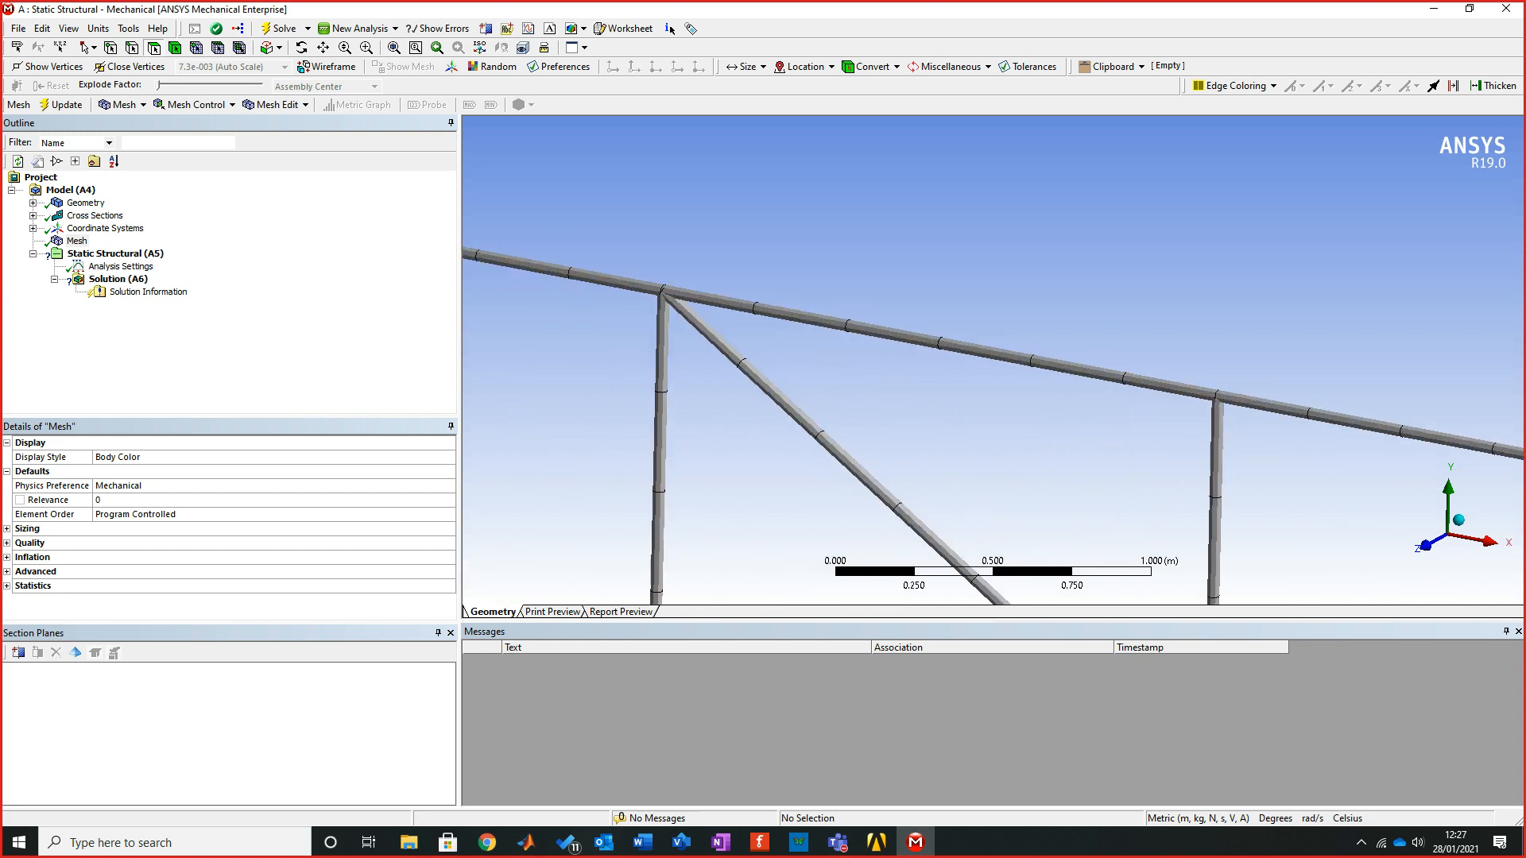
pyautogui.scroll(2, 992, 360)
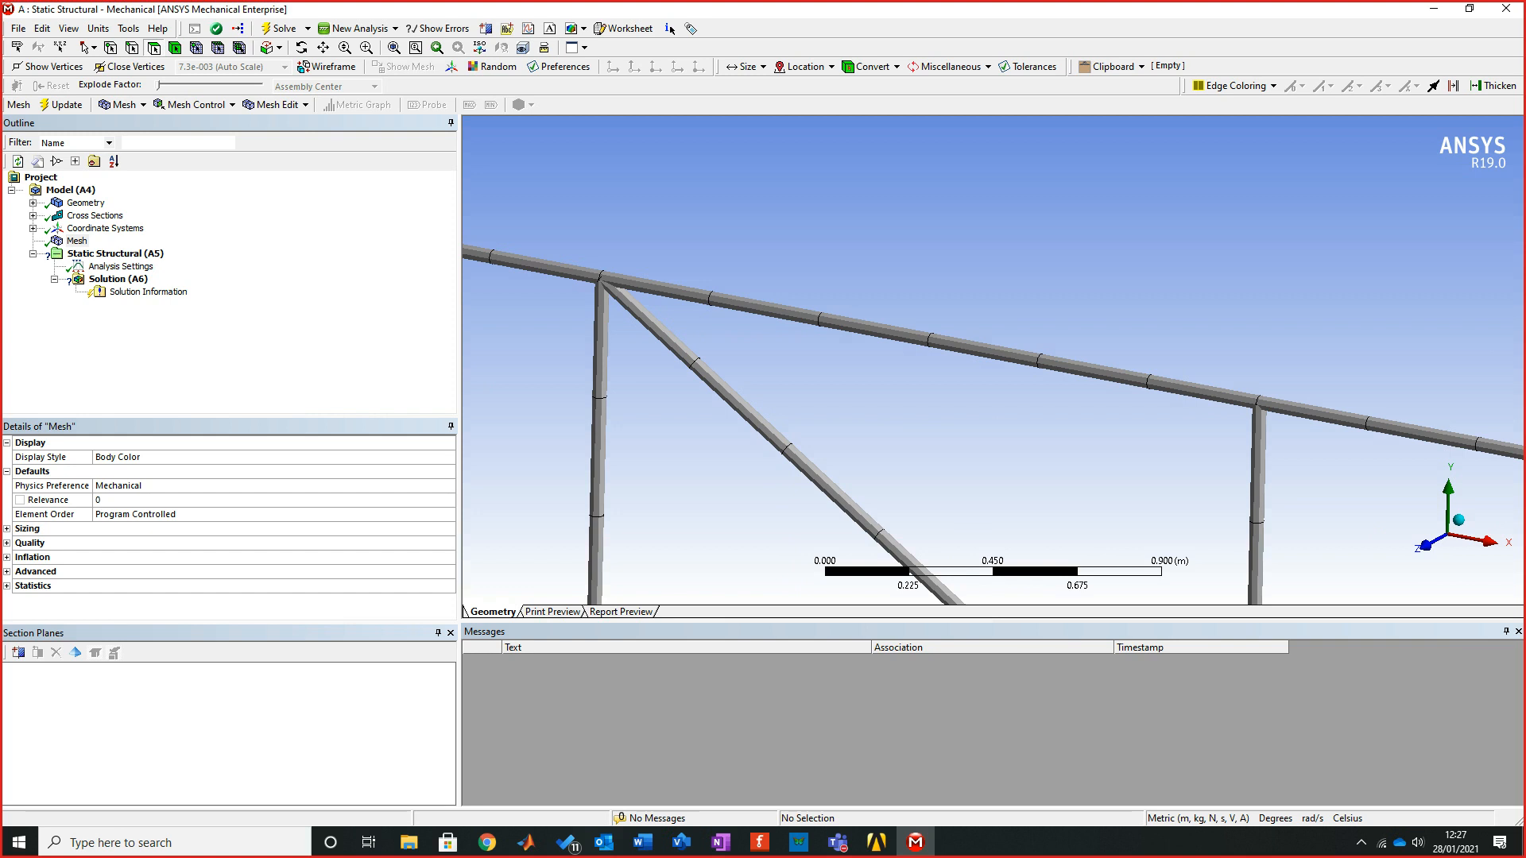
pyautogui.scroll(2, 993, 361)
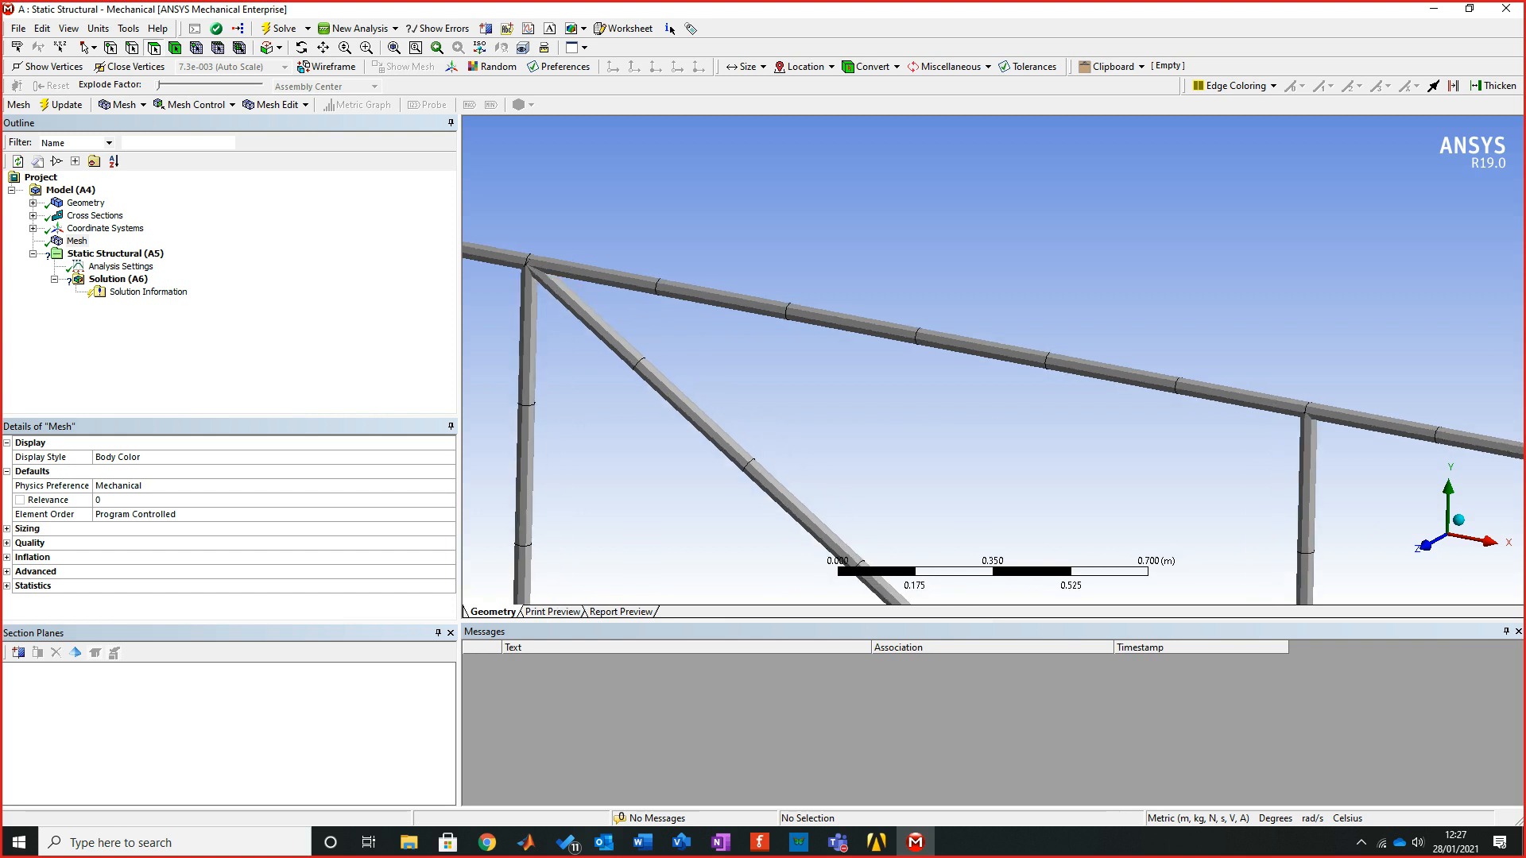
pyautogui.scroll(5, 993, 362)
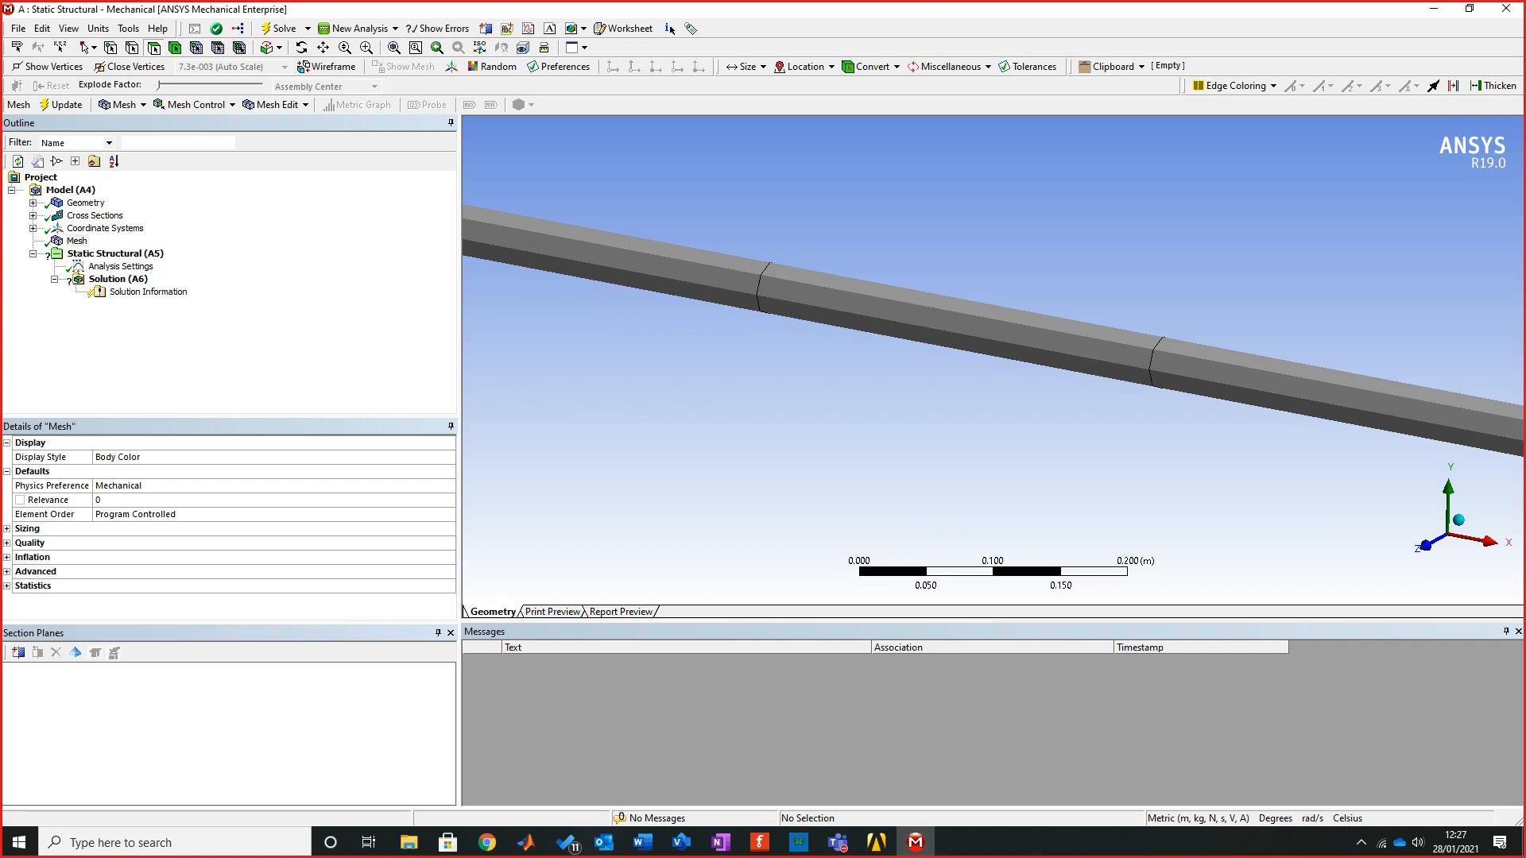
# Set the mesh sizing's Relevance Center to Medium and regenerate the truss mesh
pyautogui.click(6, 528)
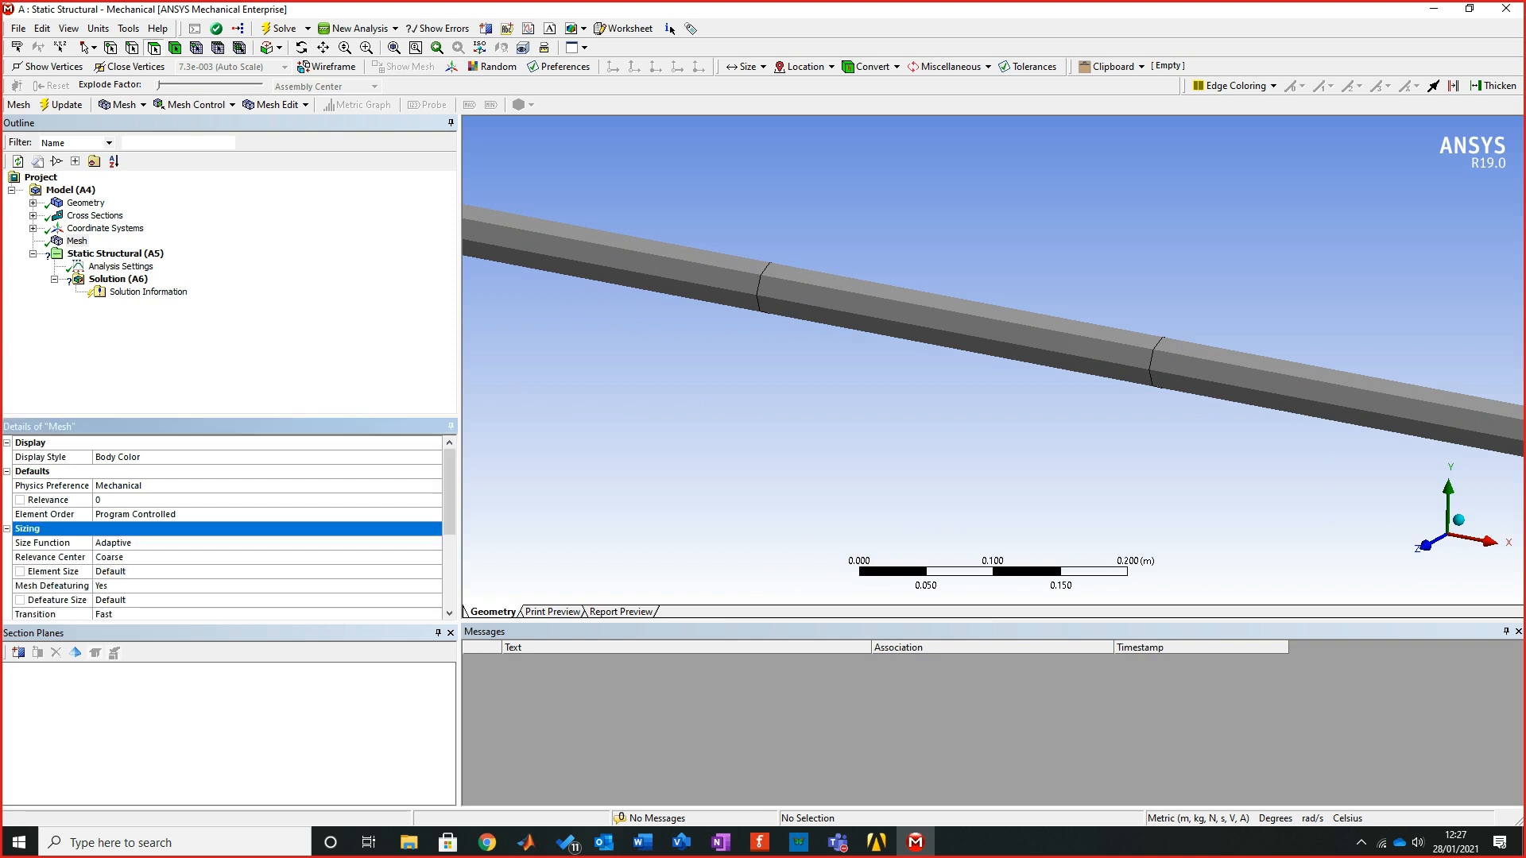
pyautogui.scroll(-1, 229, 528)
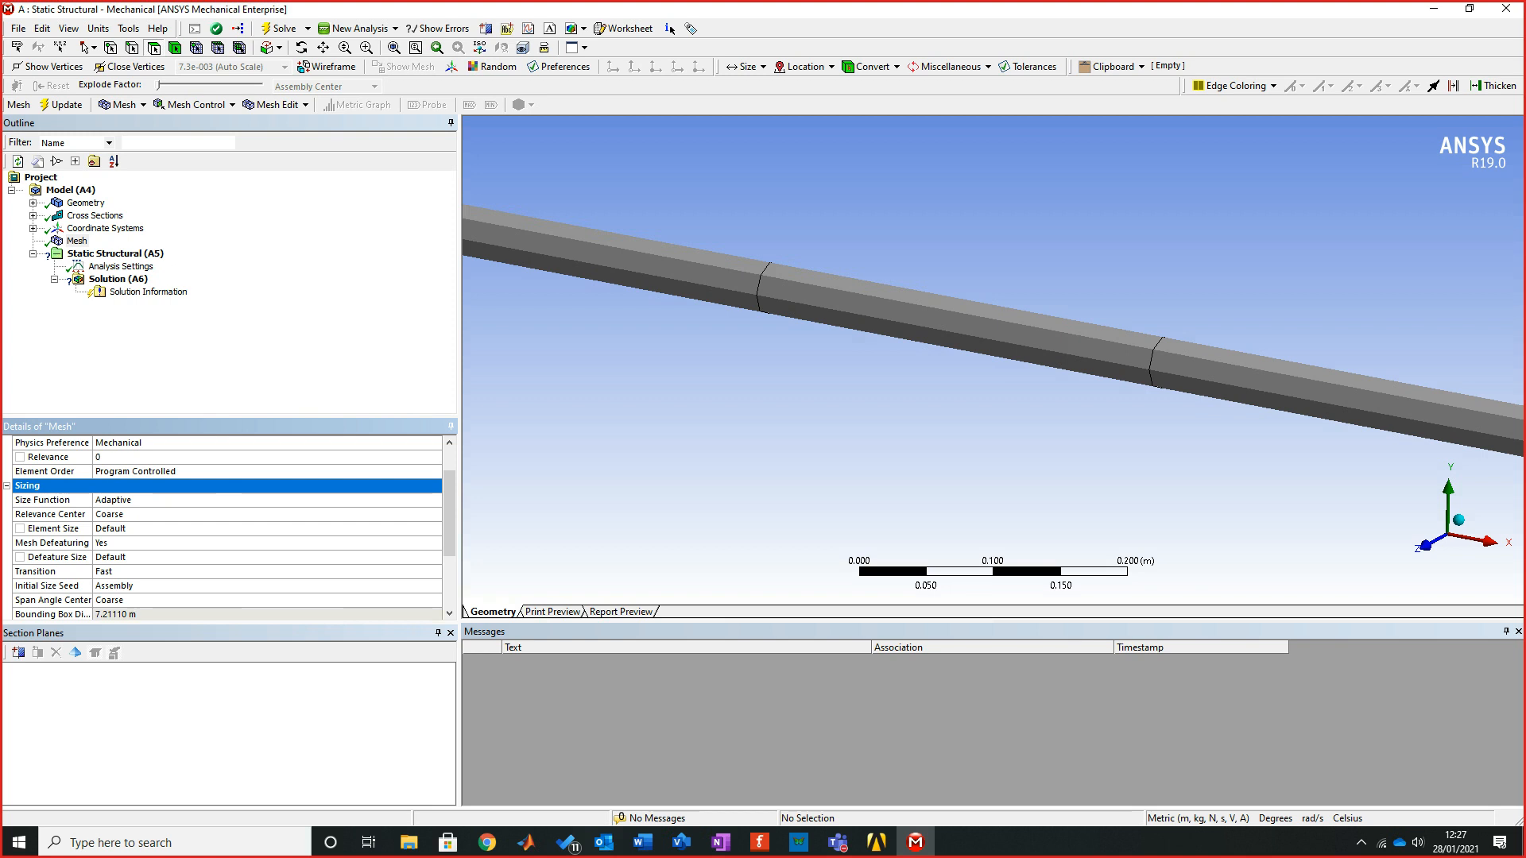
pyautogui.click(108, 514)
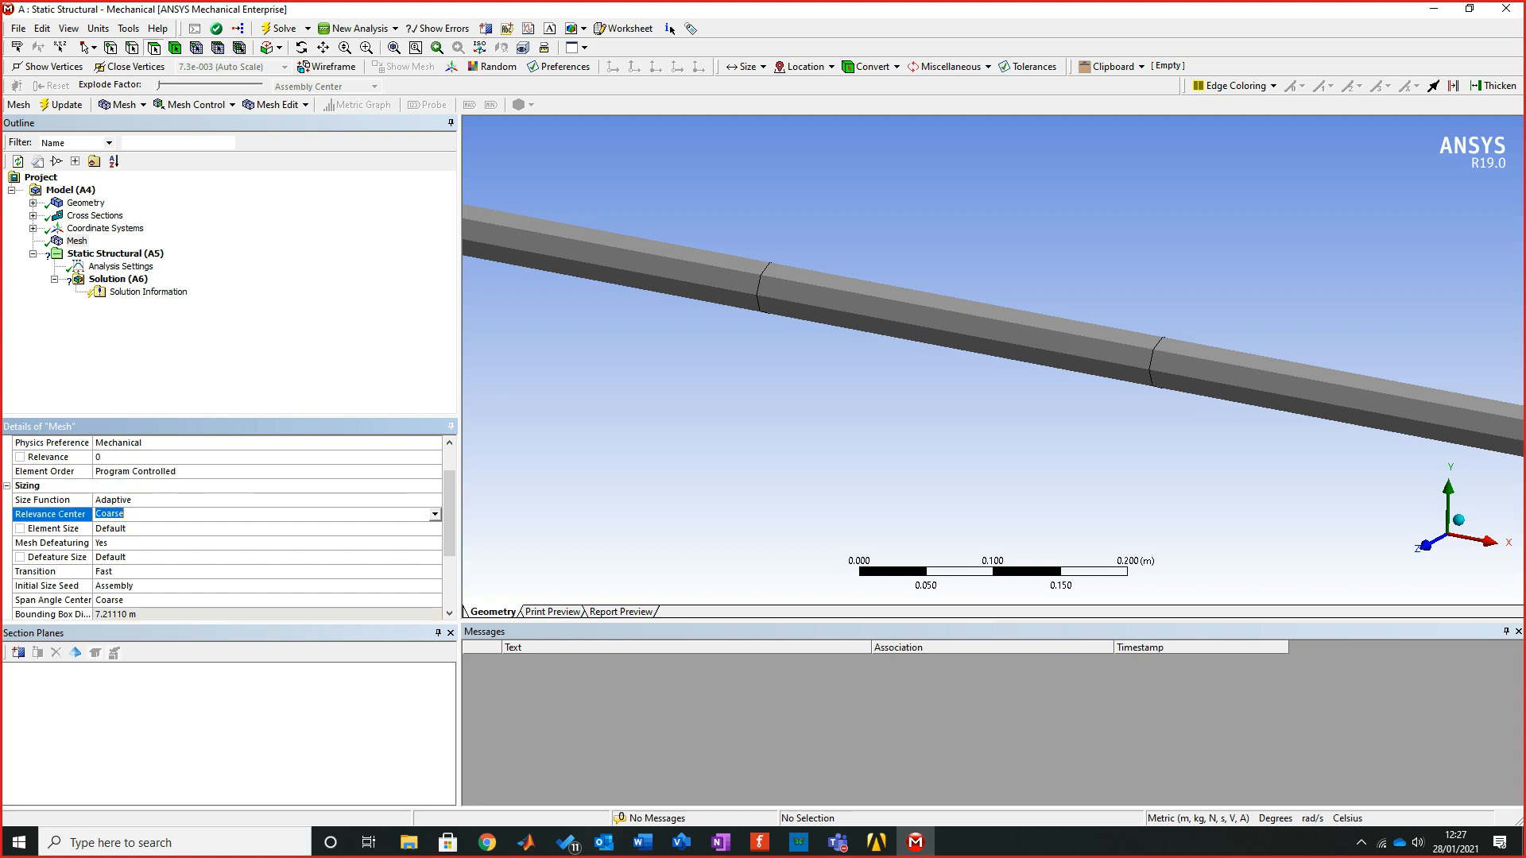
pyautogui.click(435, 514)
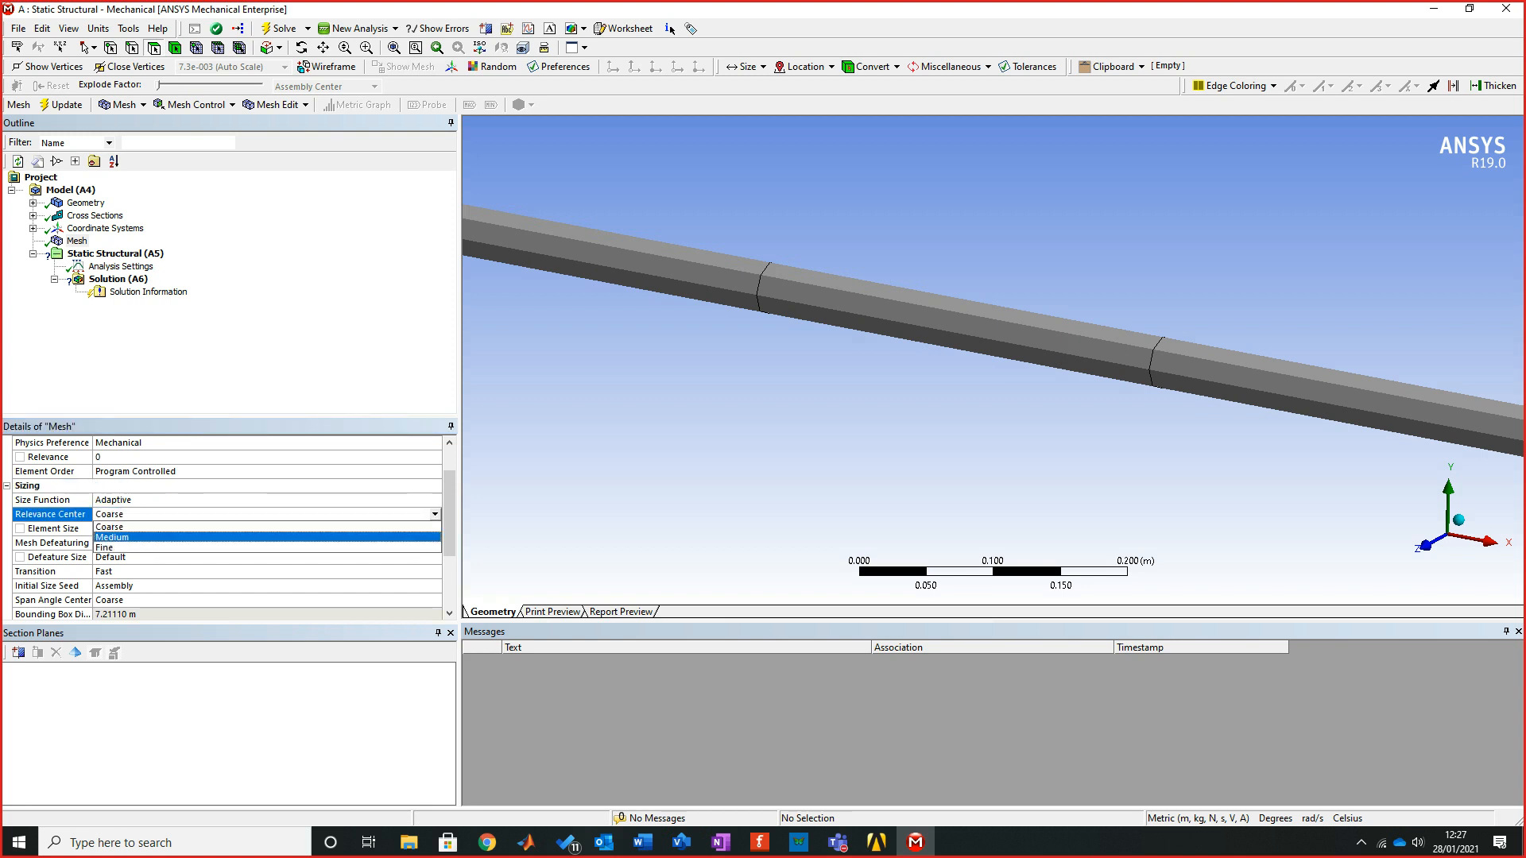
pyautogui.click(109, 536)
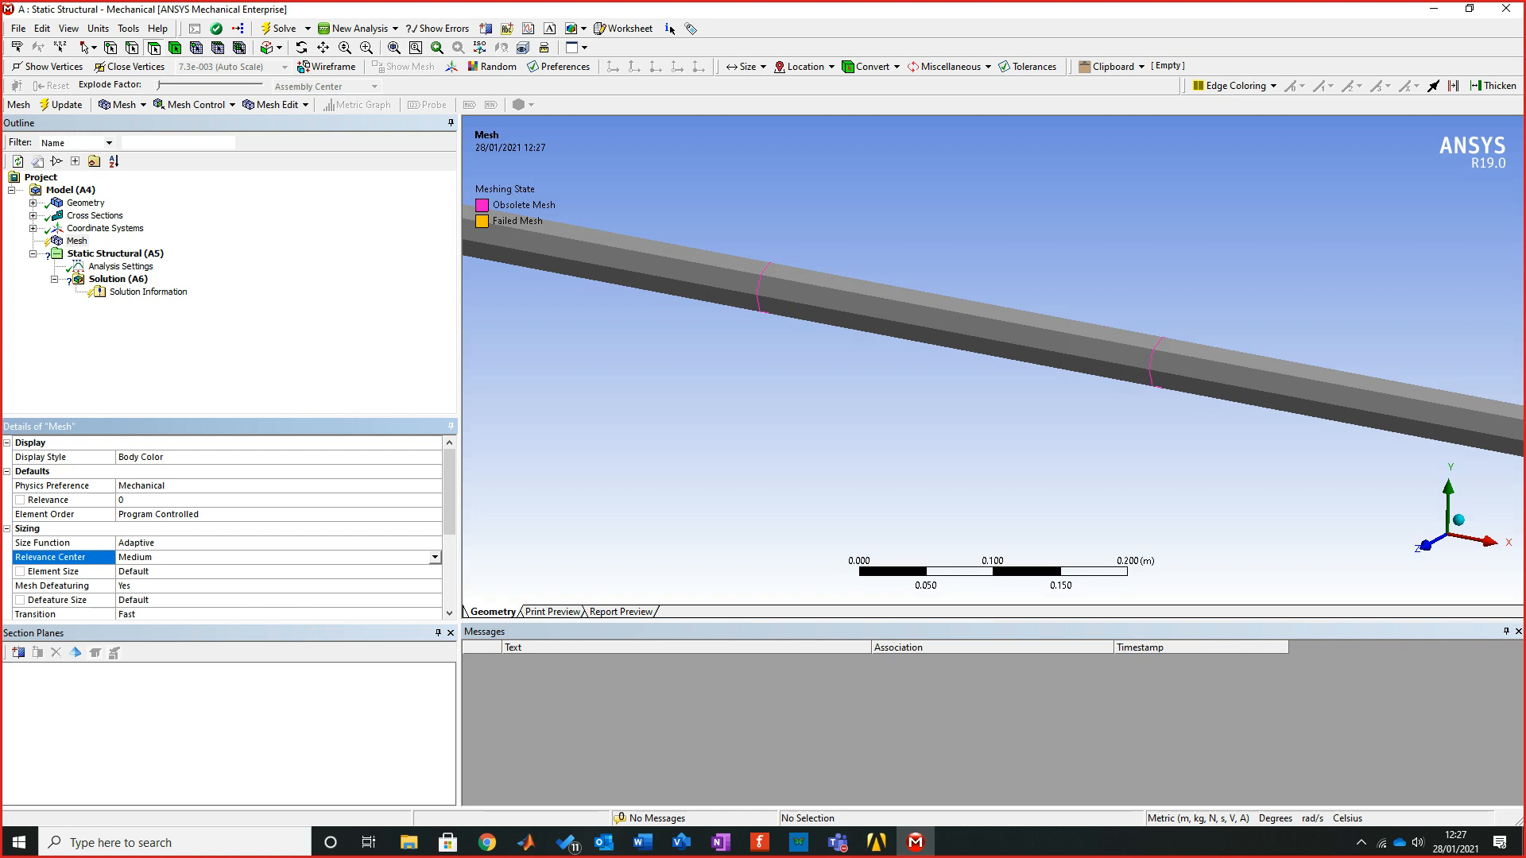
pyautogui.rightClick(78, 241)
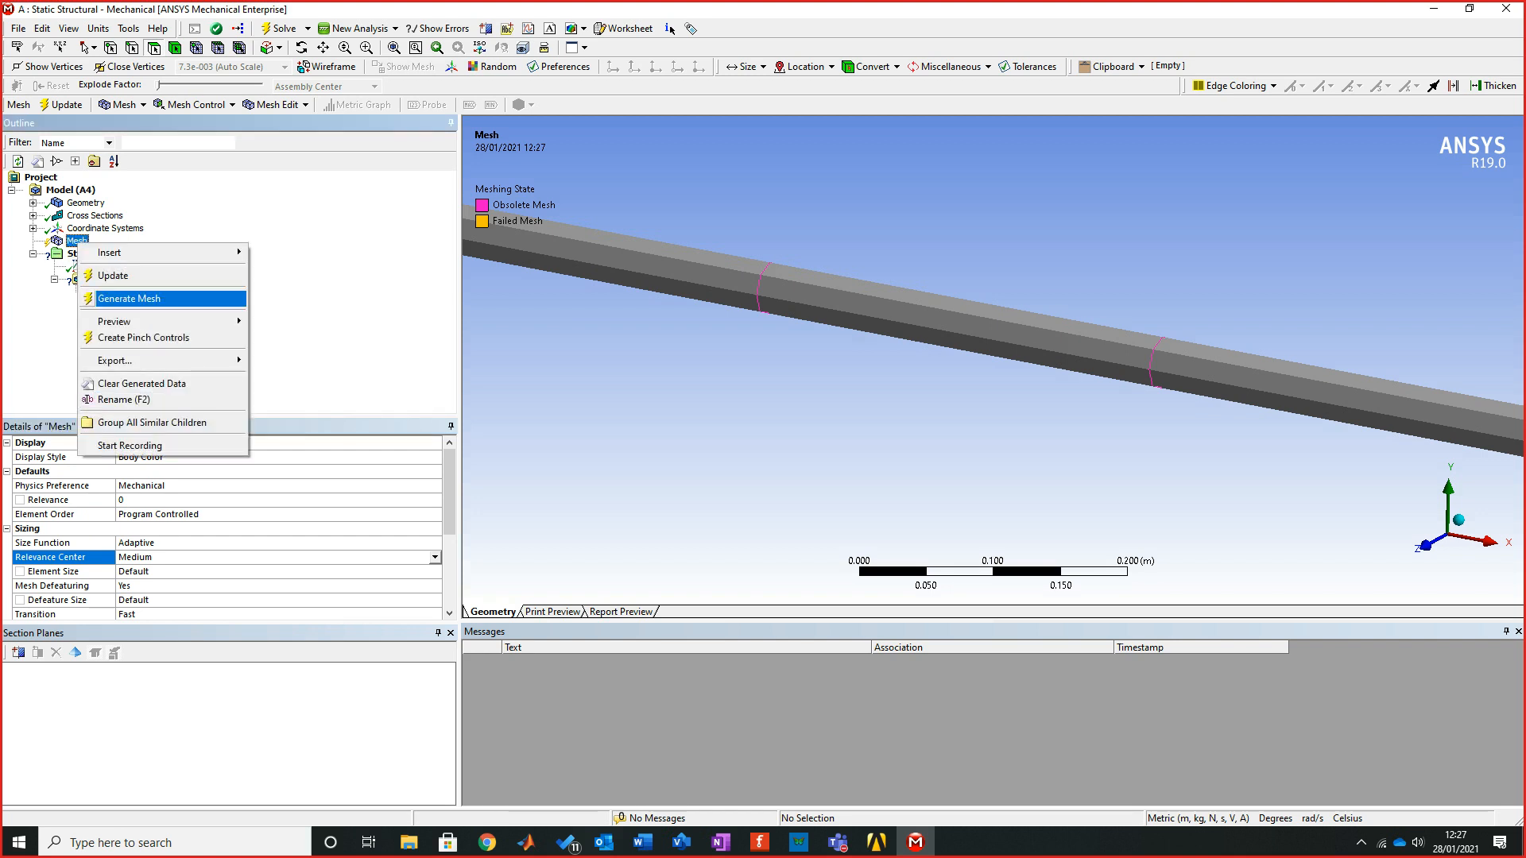
pyautogui.click(131, 298)
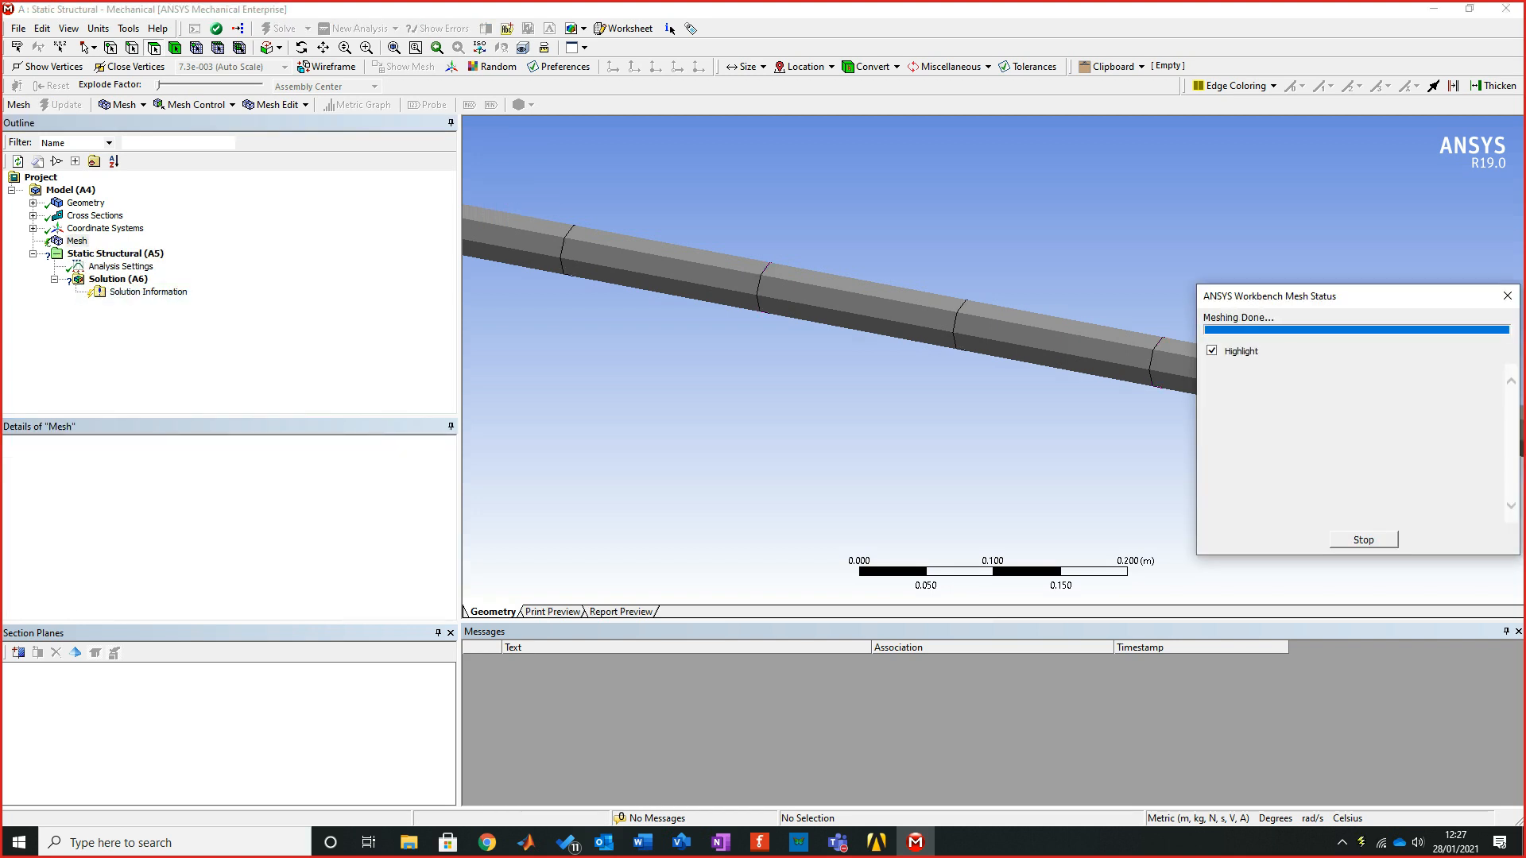
pyautogui.scroll(-2, 993, 360)
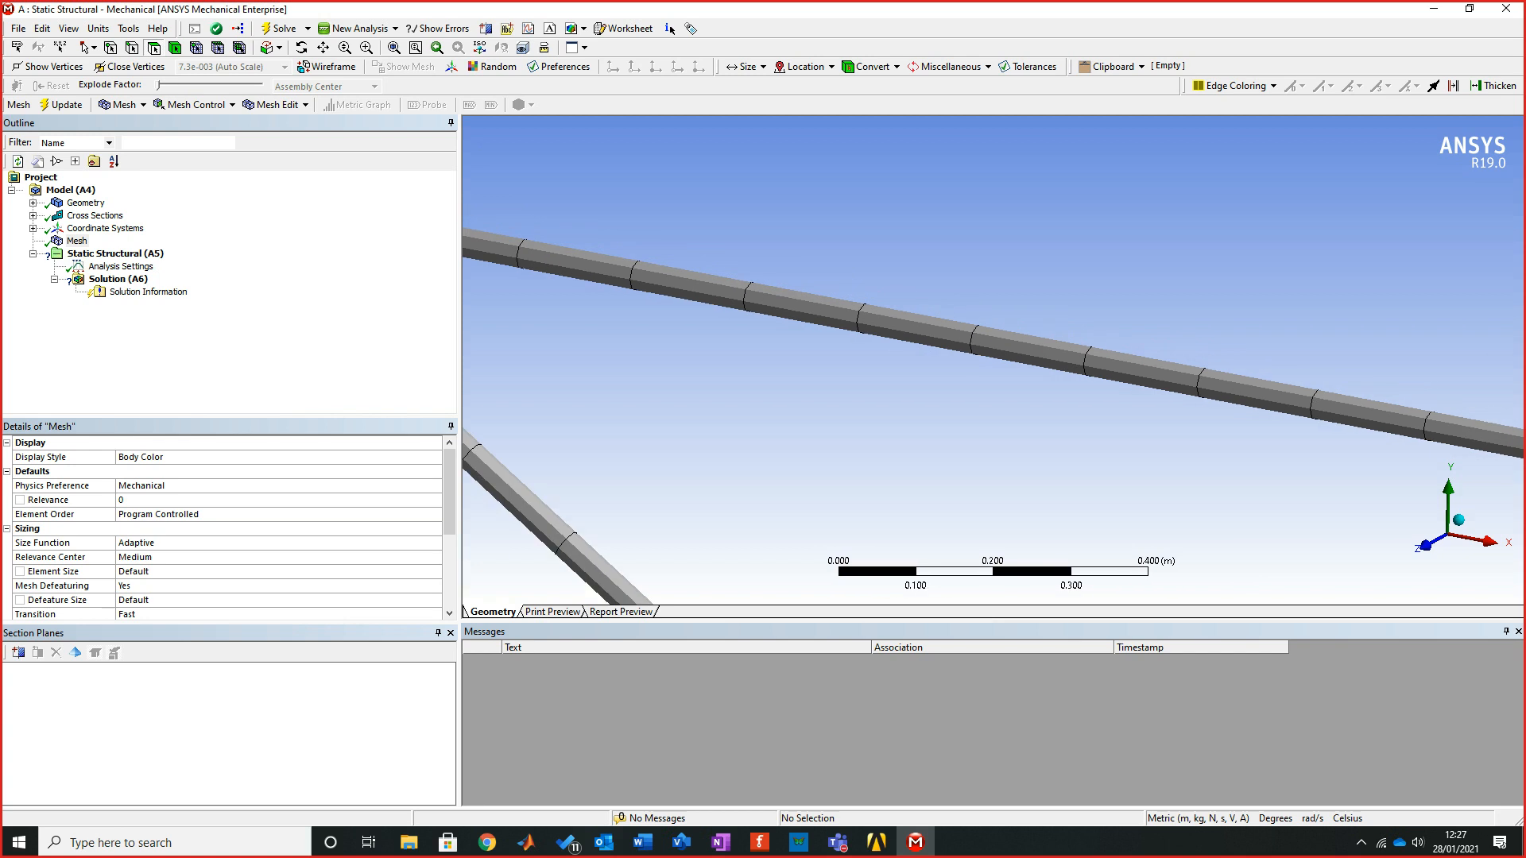
# Set the mesh's Relevance Center back to Coarse and regenerate the mesh
pyautogui.click(238, 557)
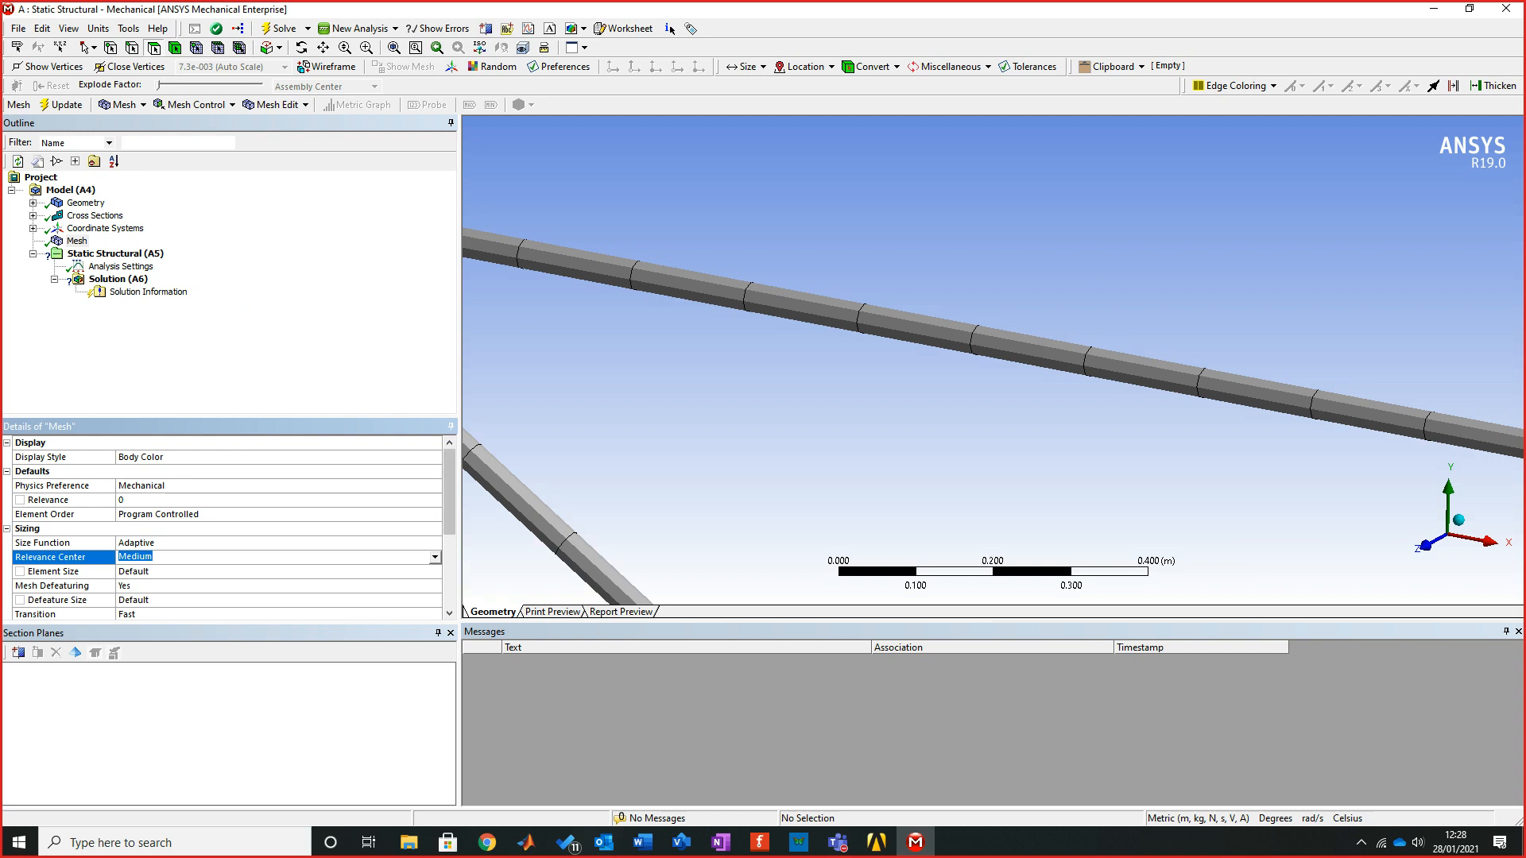
pyautogui.click(434, 557)
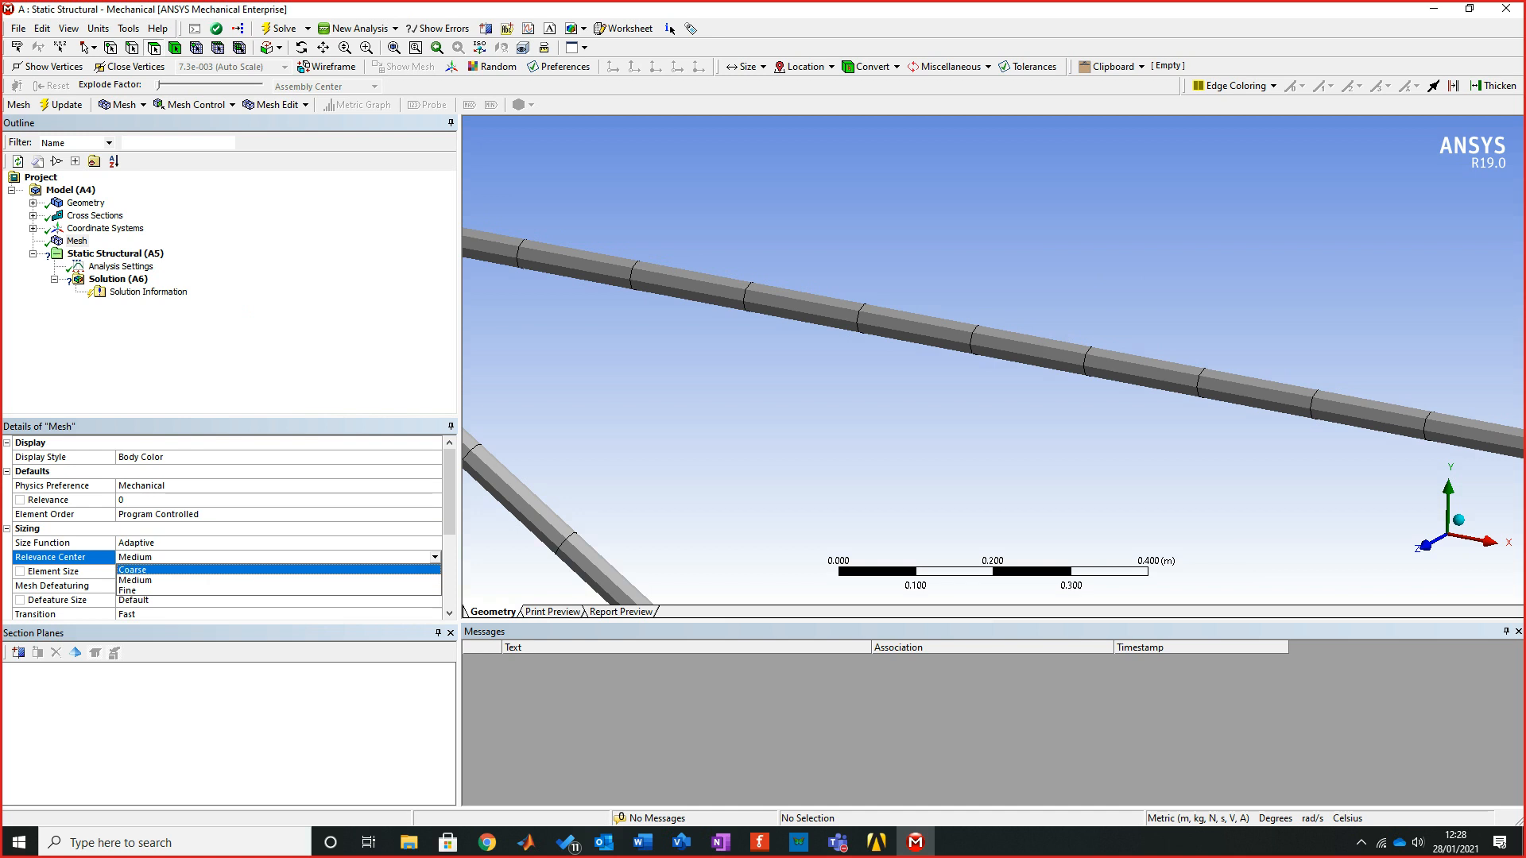
pyautogui.click(132, 570)
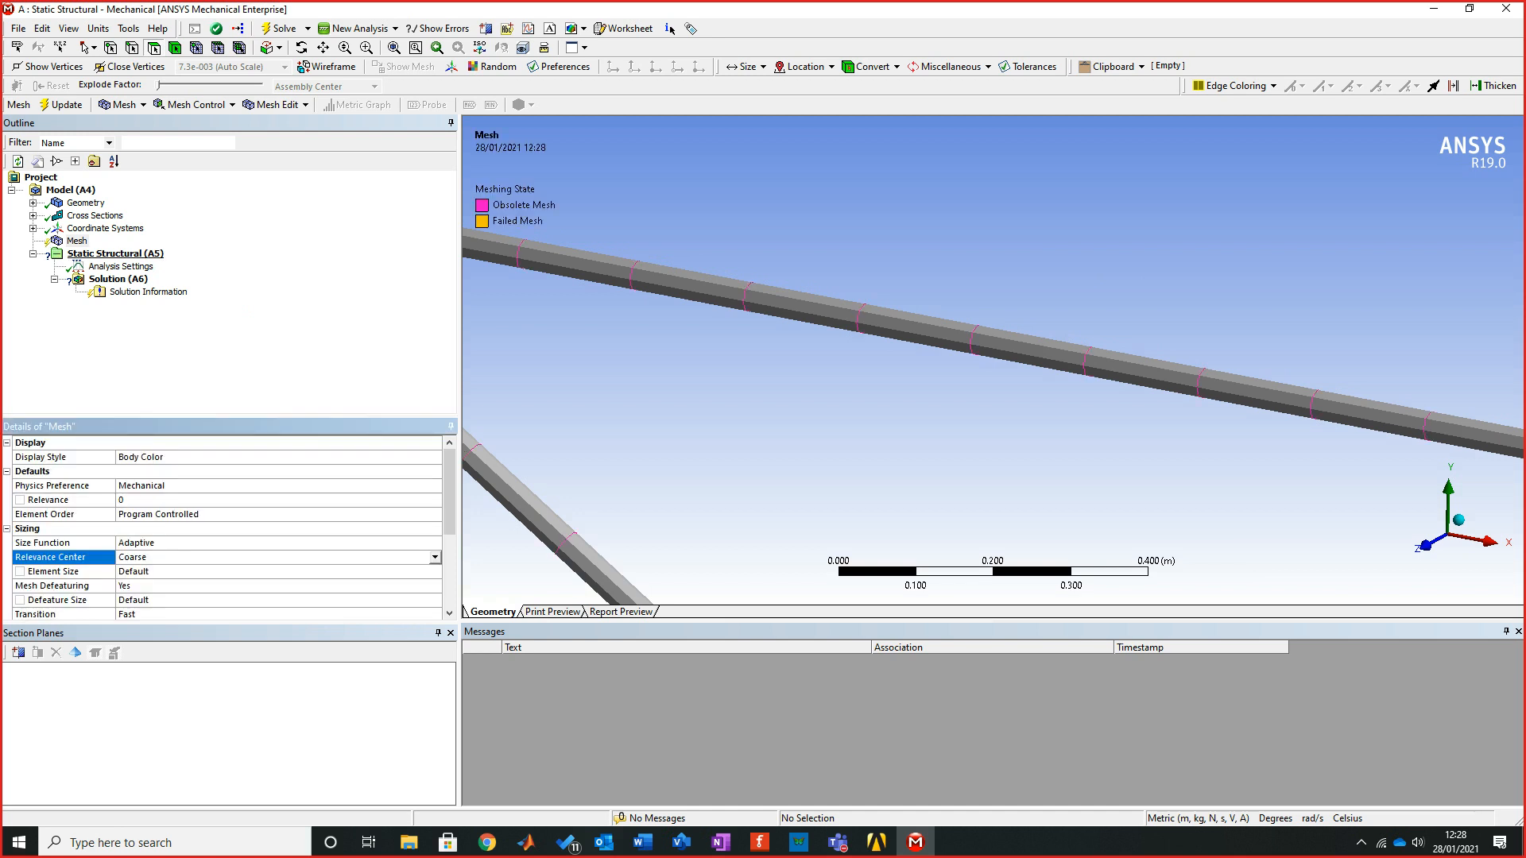
pyautogui.rightClick(78, 241)
pyautogui.click(136, 299)
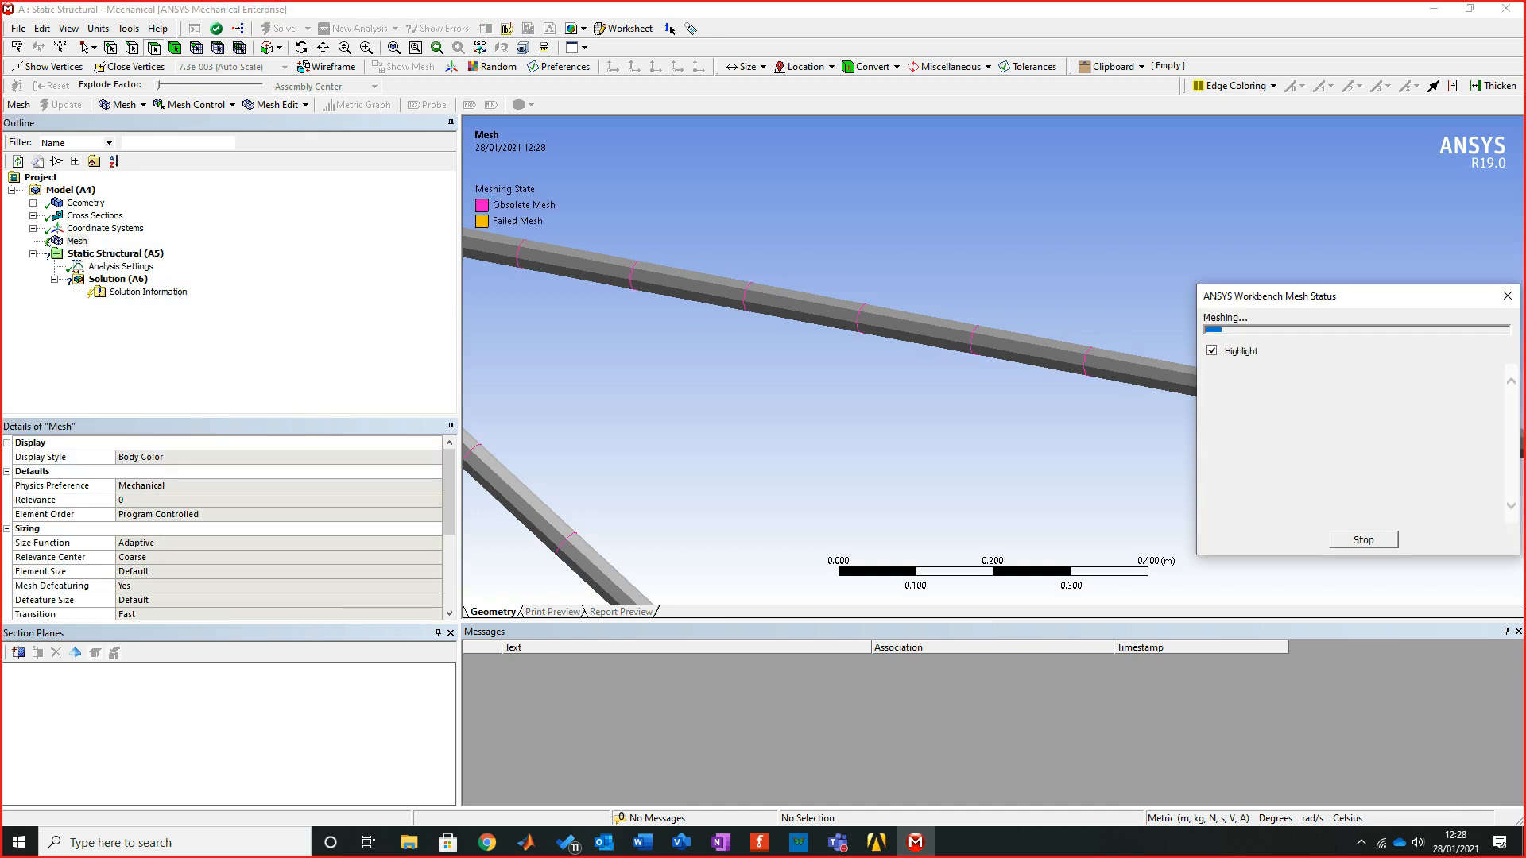
# Examine the coarse mesh's element divisions up close and across the whole truss
pyautogui.scroll(-10, 994, 362)
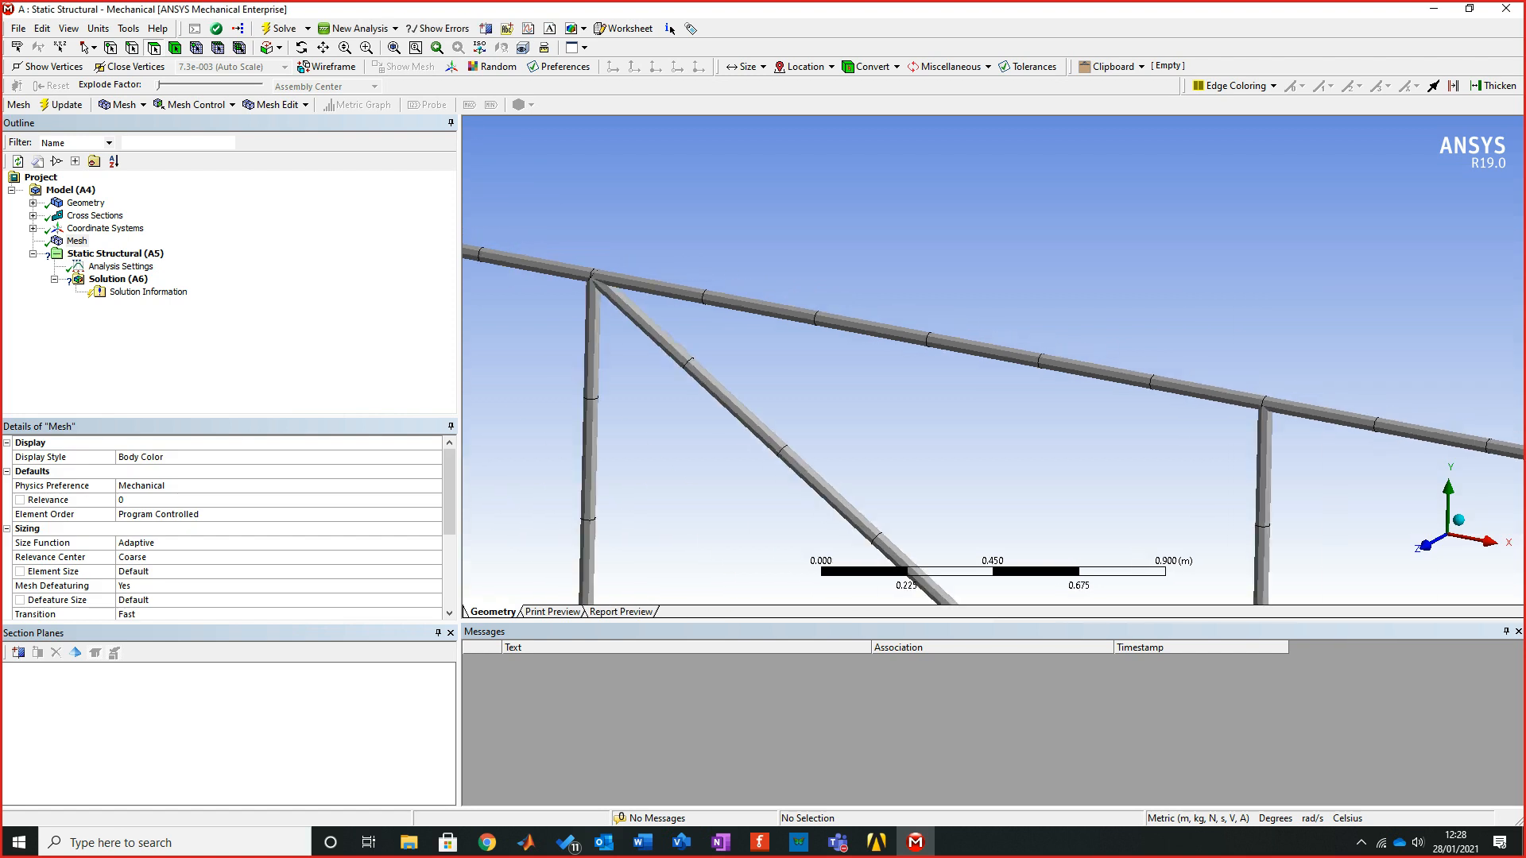
pyautogui.moveTo(970, 562); pyautogui.dragTo(914, 552, button='middle')
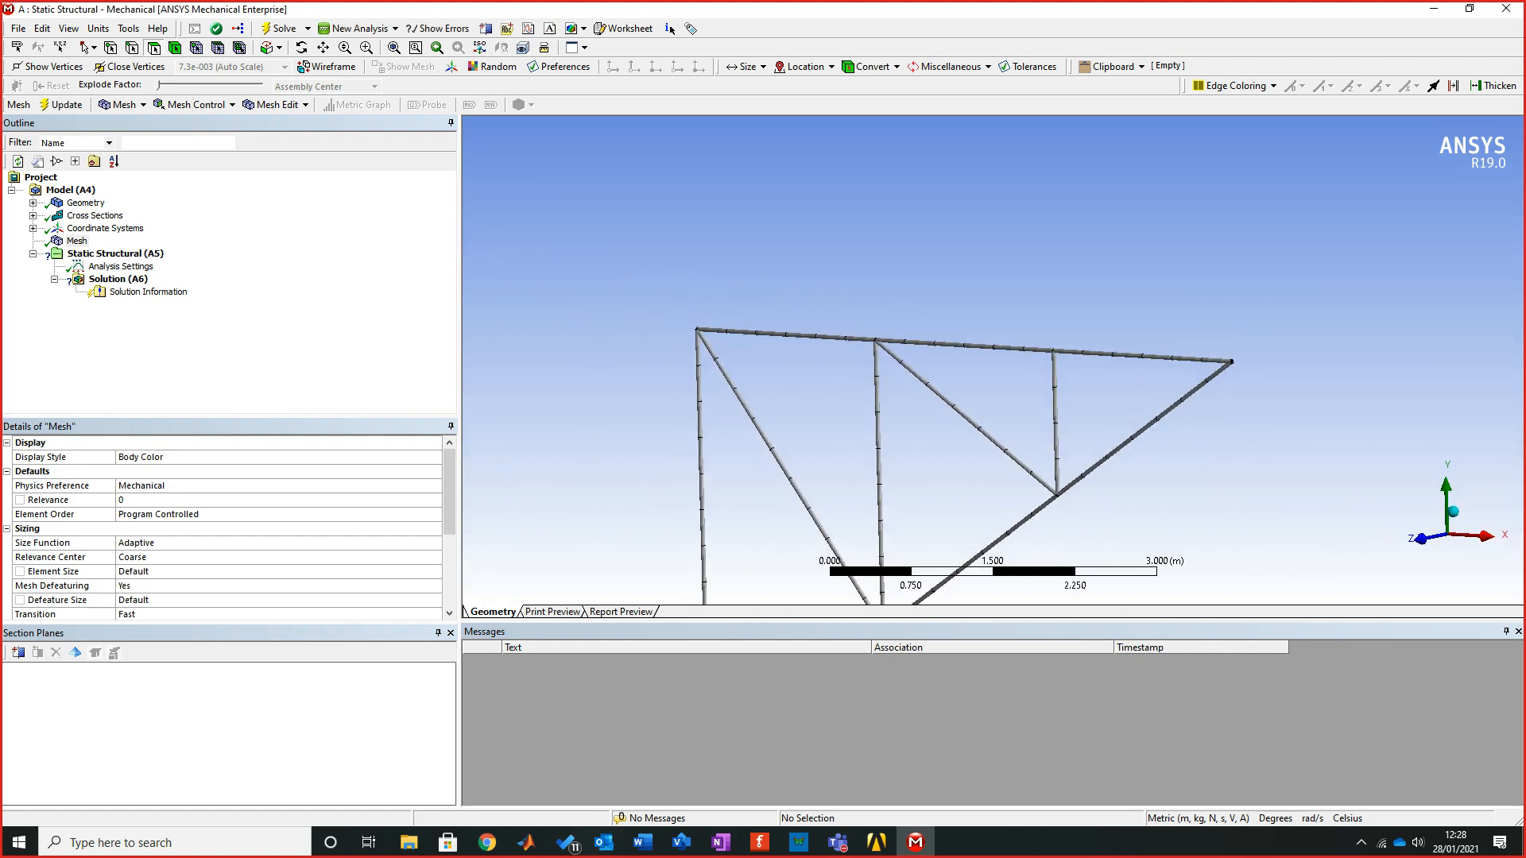
pyautogui.scroll(8, 993, 362)
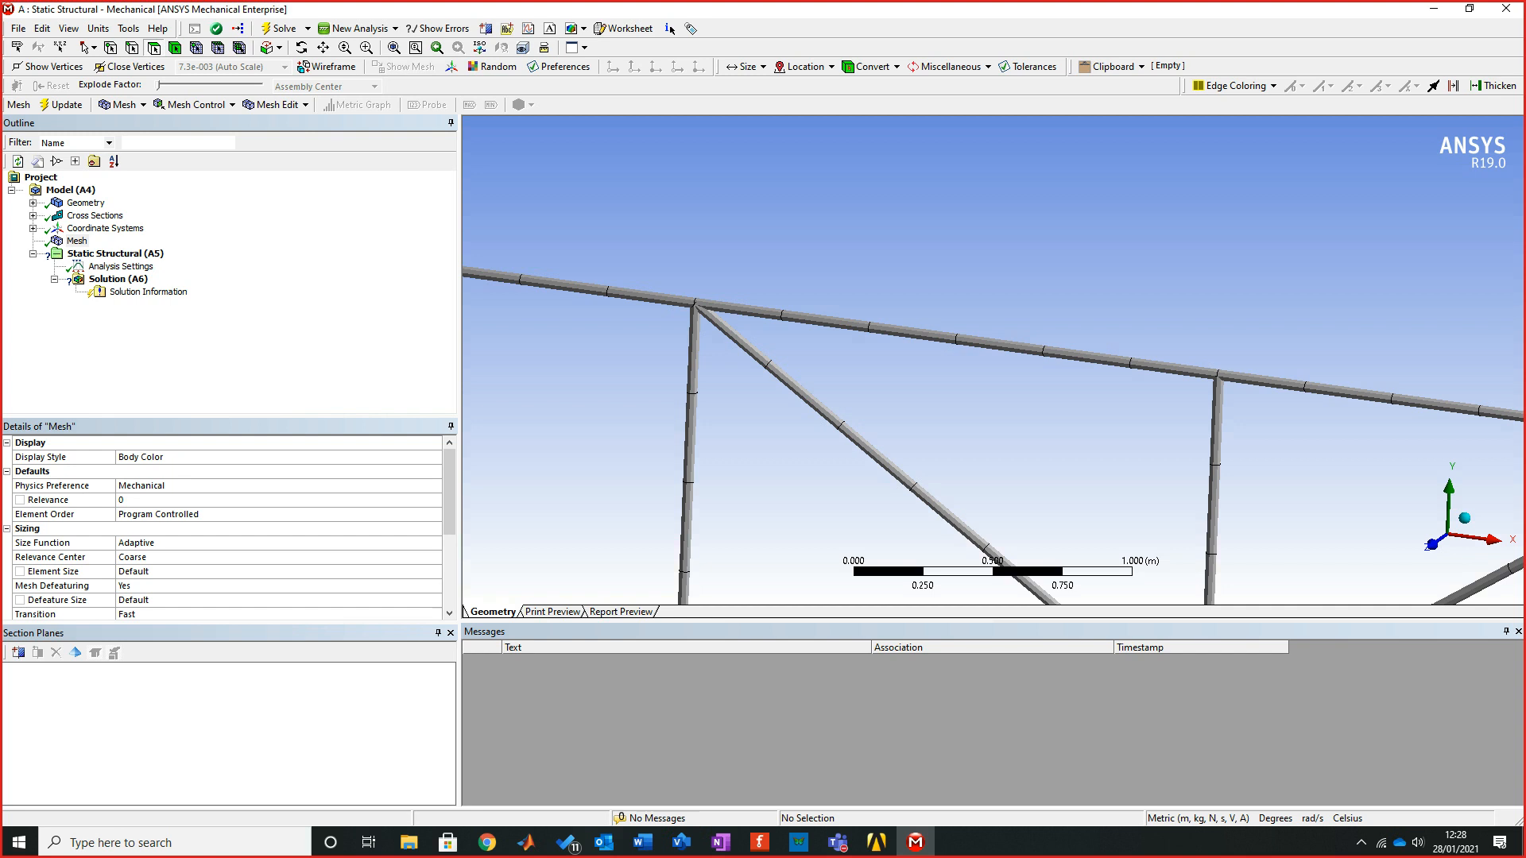
pyautogui.scroll(-5, 992, 360)
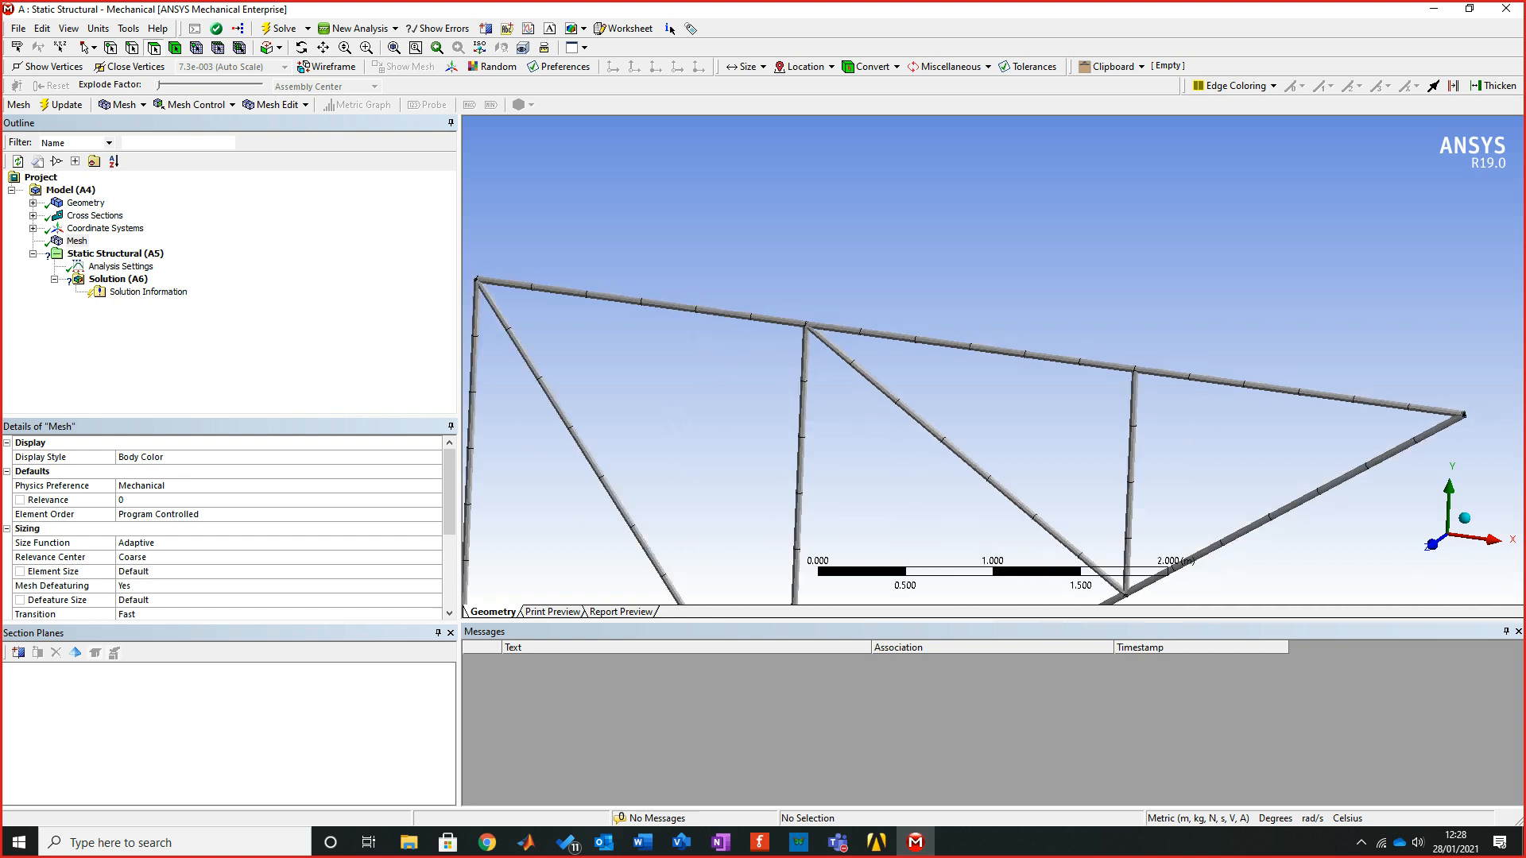
pyautogui.moveTo(971, 547); pyautogui.dragTo(931, 537, button='middle')
pyautogui.scroll(-3, 992, 360)
pyautogui.moveTo(754, 283); pyautogui.dragTo(1132, 564, button='right')
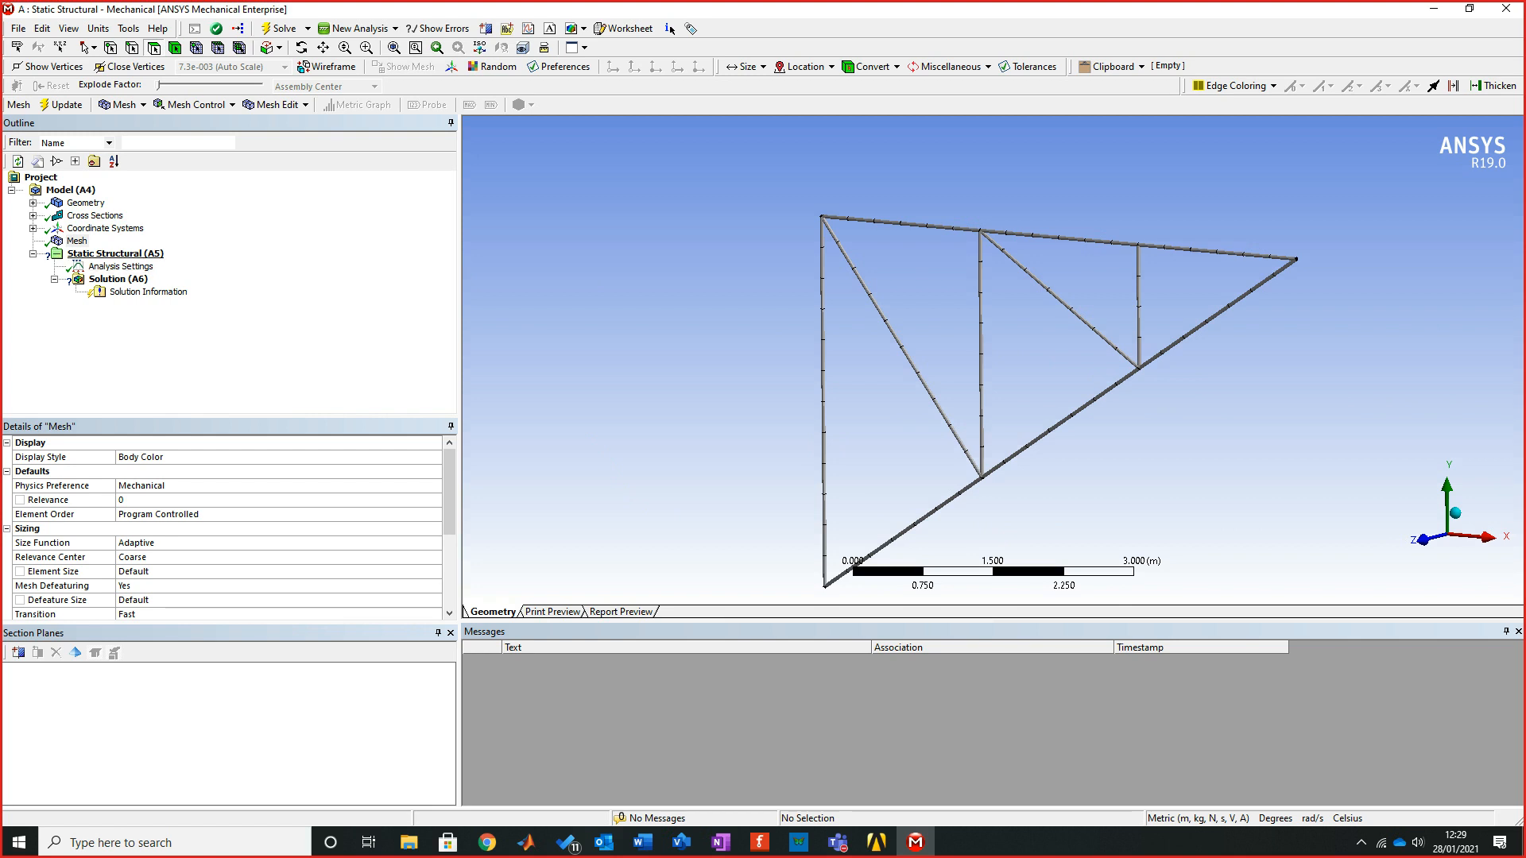
# Insert a Fixed Support under Static Structural (A5), check the truss diagram in Visio, and return to ANSYS Mechanical
pyautogui.click(115, 254)
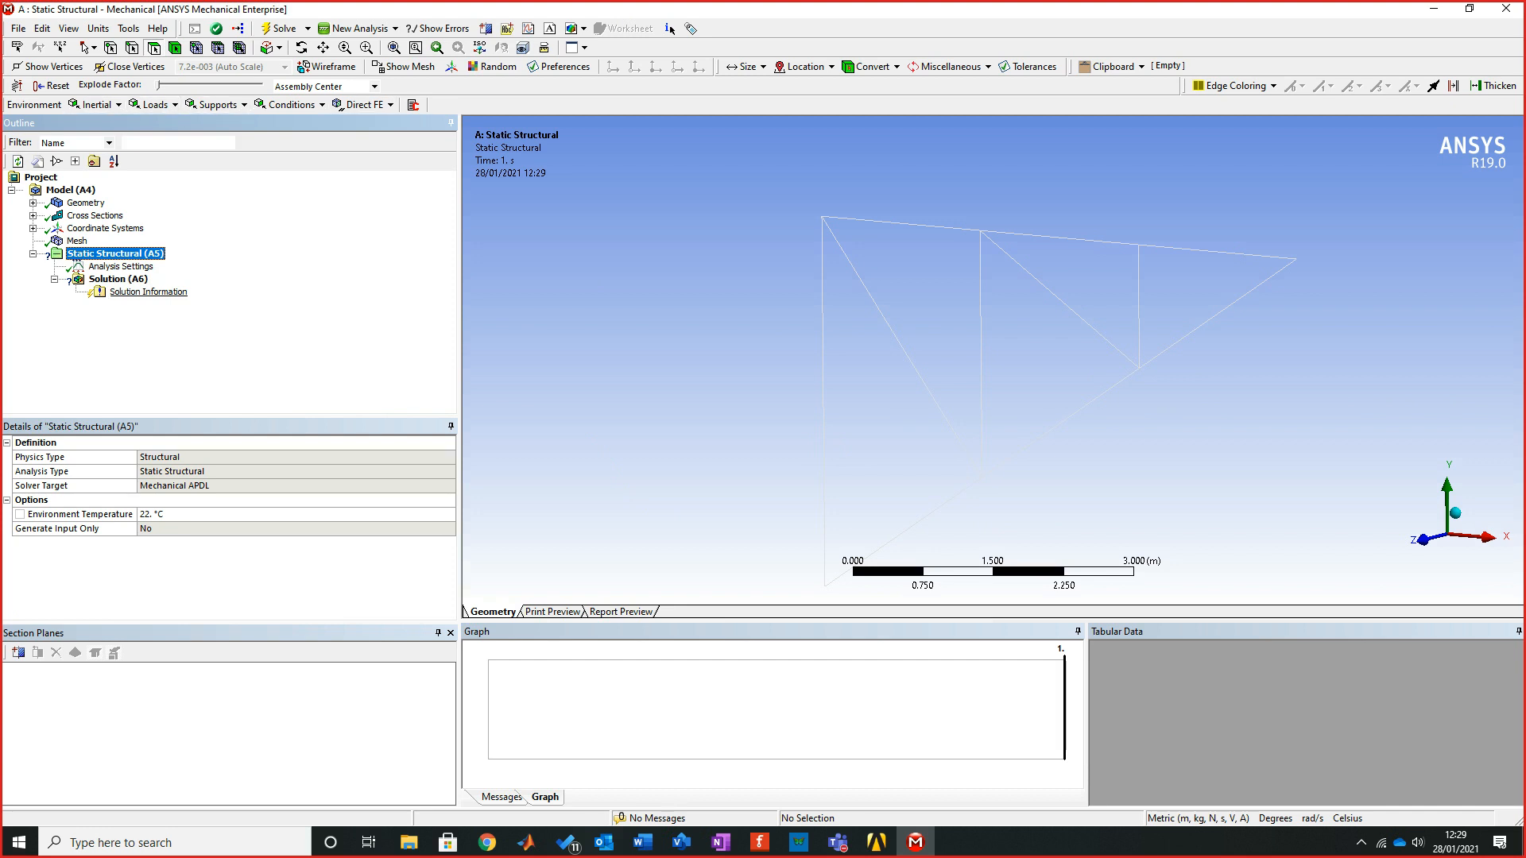
pyautogui.rightClick(125, 253)
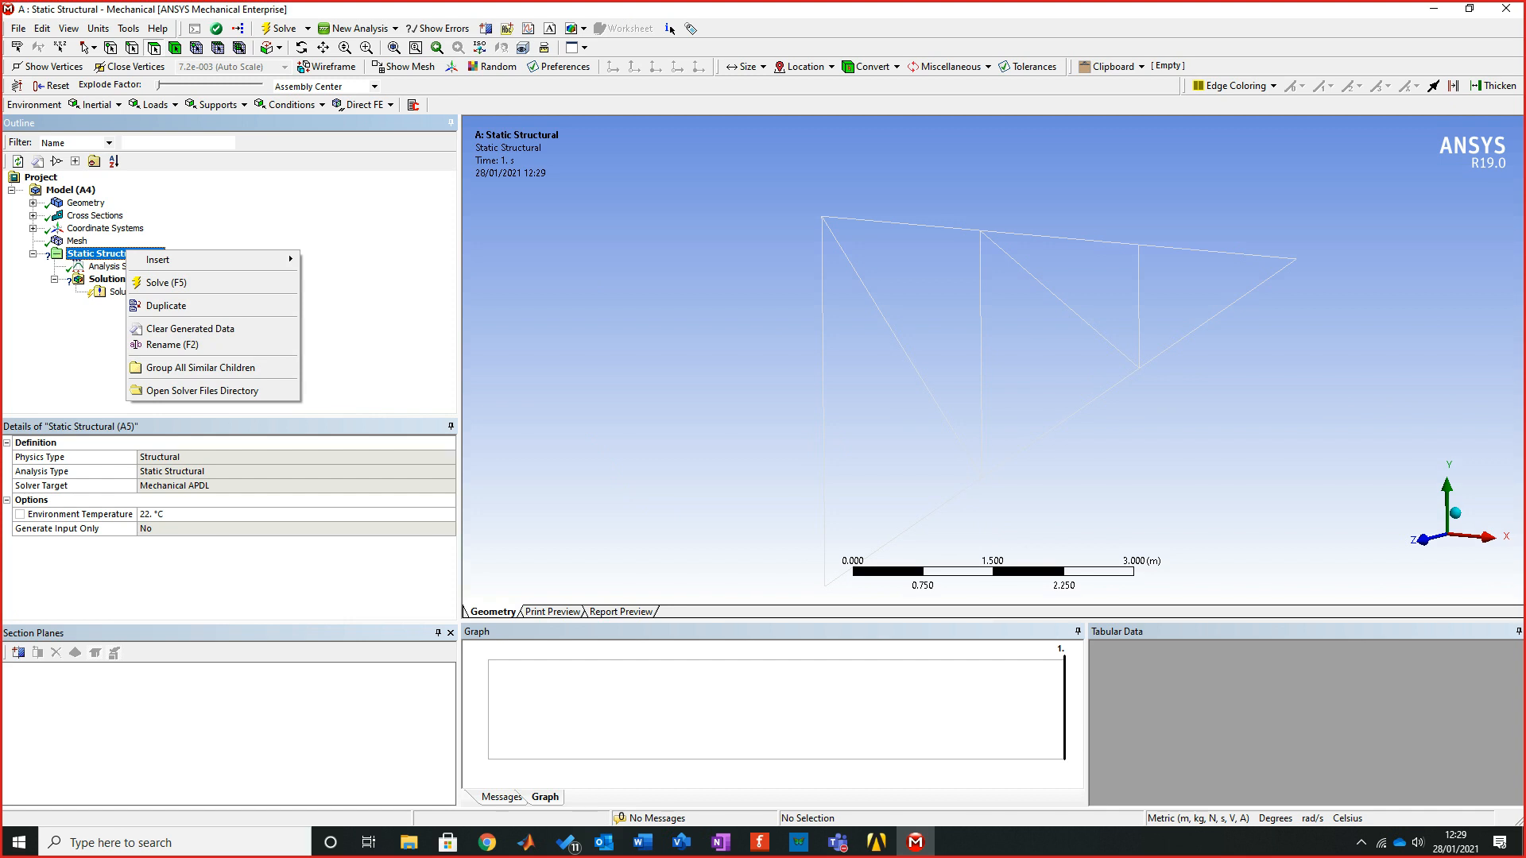
pyautogui.moveTo(159, 259)
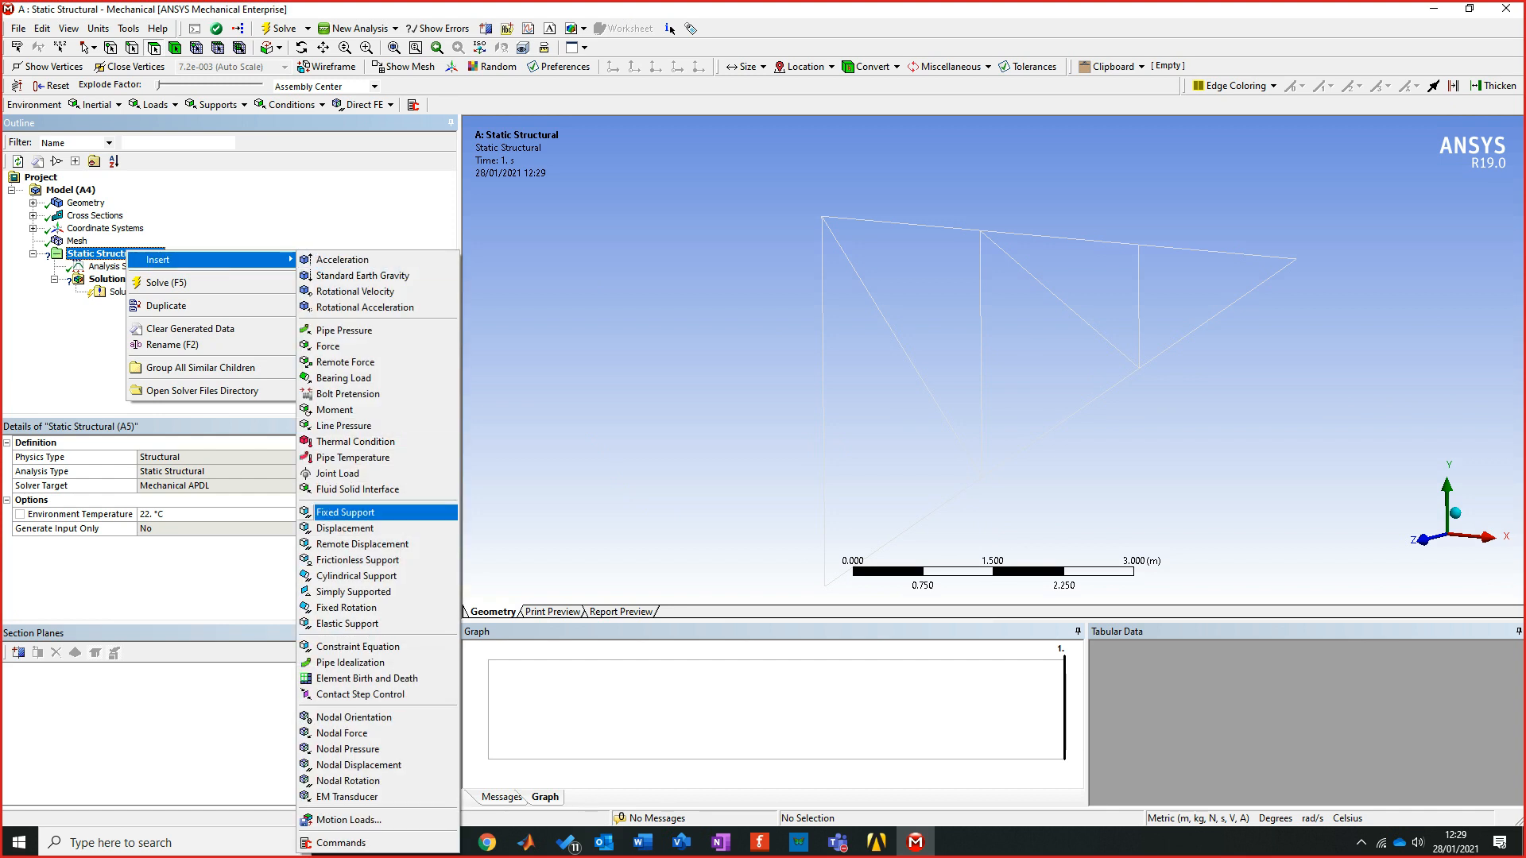
pyautogui.click(345, 512)
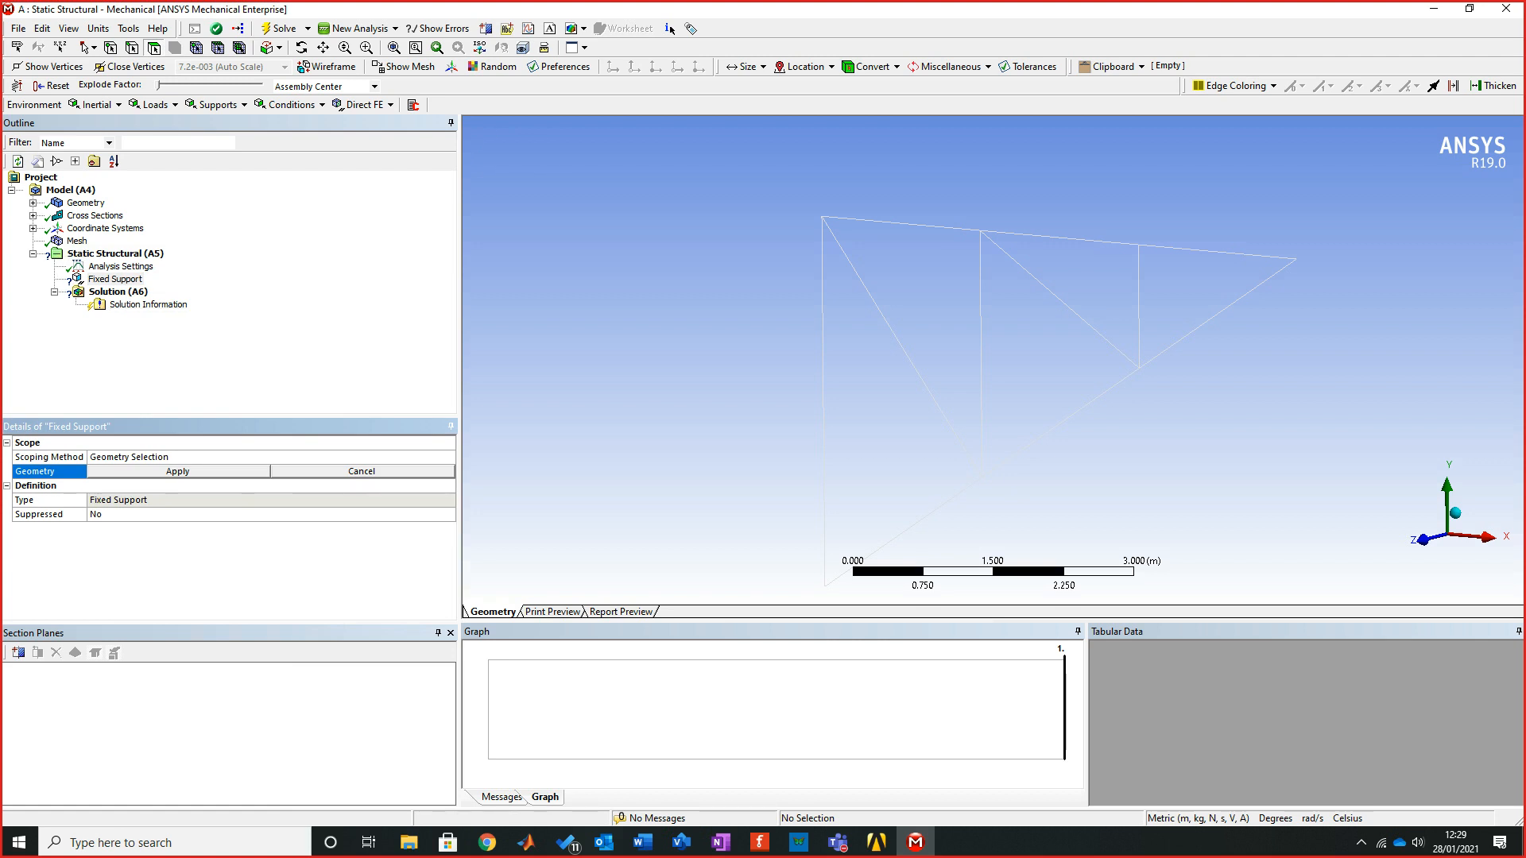
pyautogui.click(681, 843)
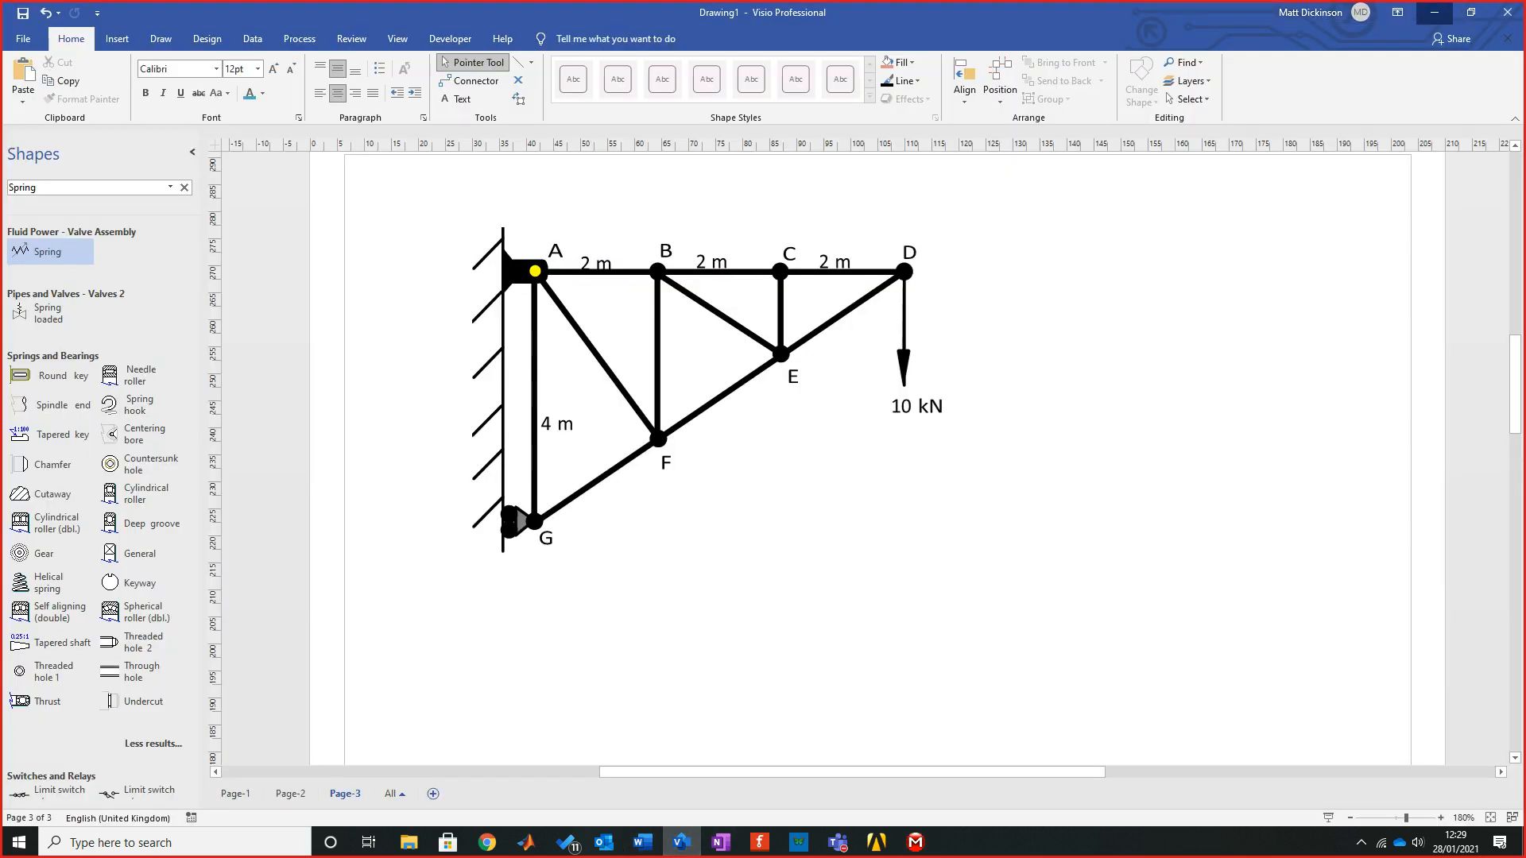
pyautogui.click(1434, 12)
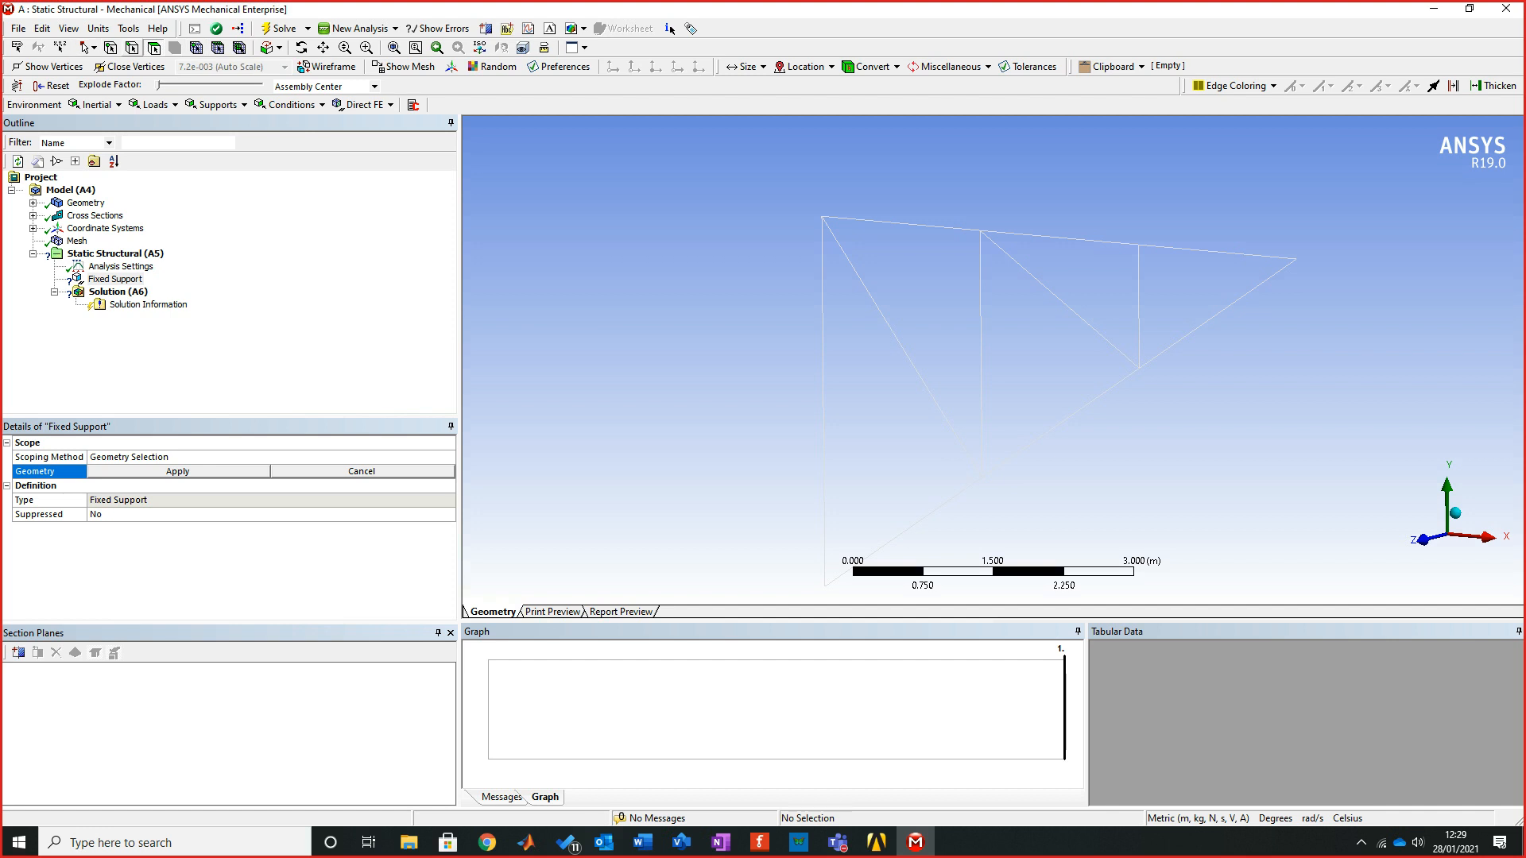
# Scope the Fixed Support to the two end vertices of the truss's wall-side vertical member
pyautogui.click(132, 47)
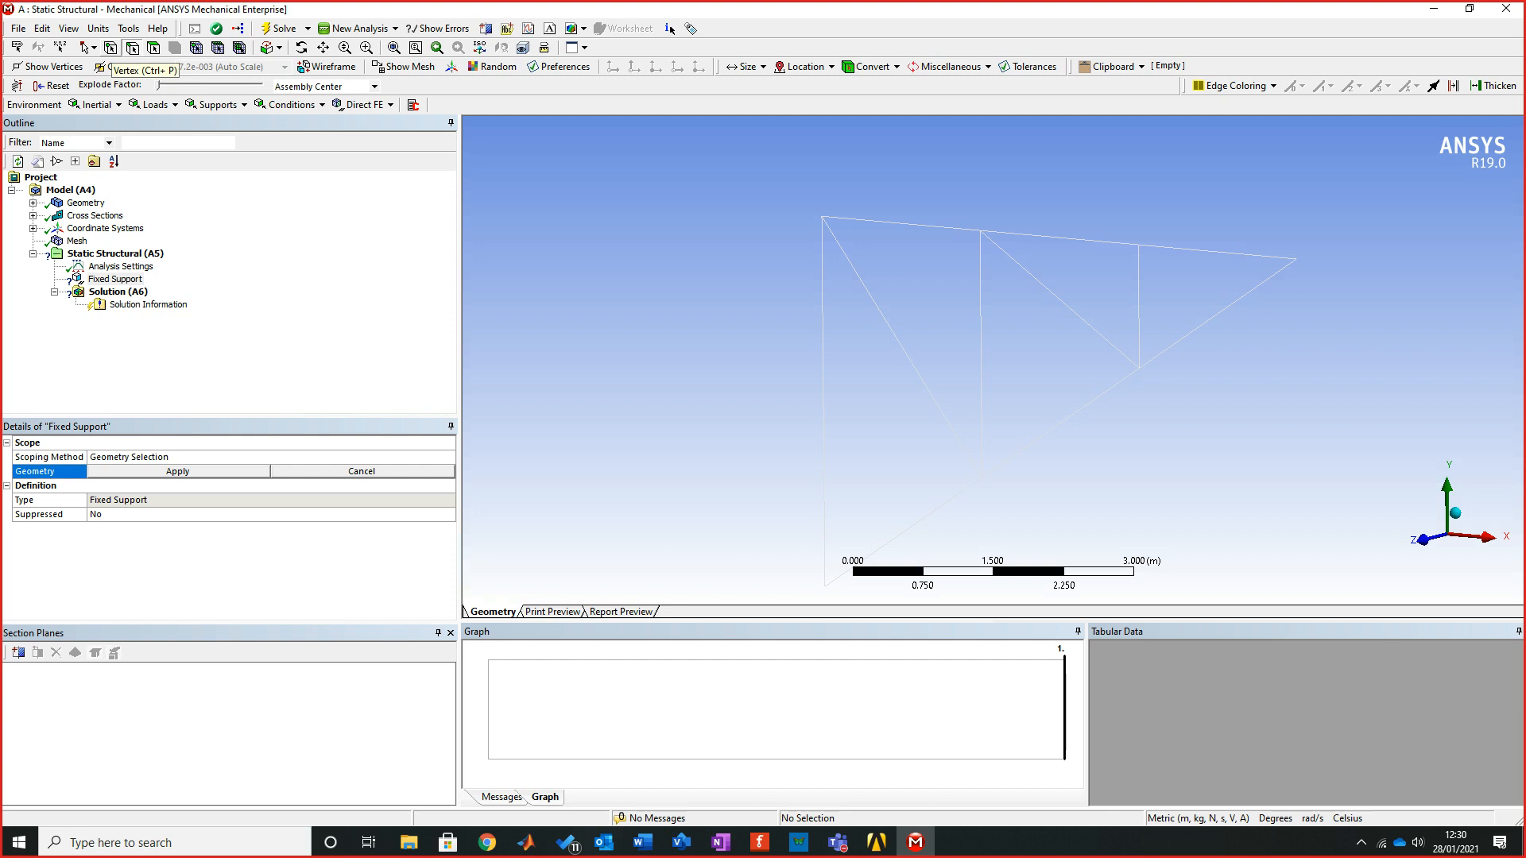
pyautogui.click(111, 48)
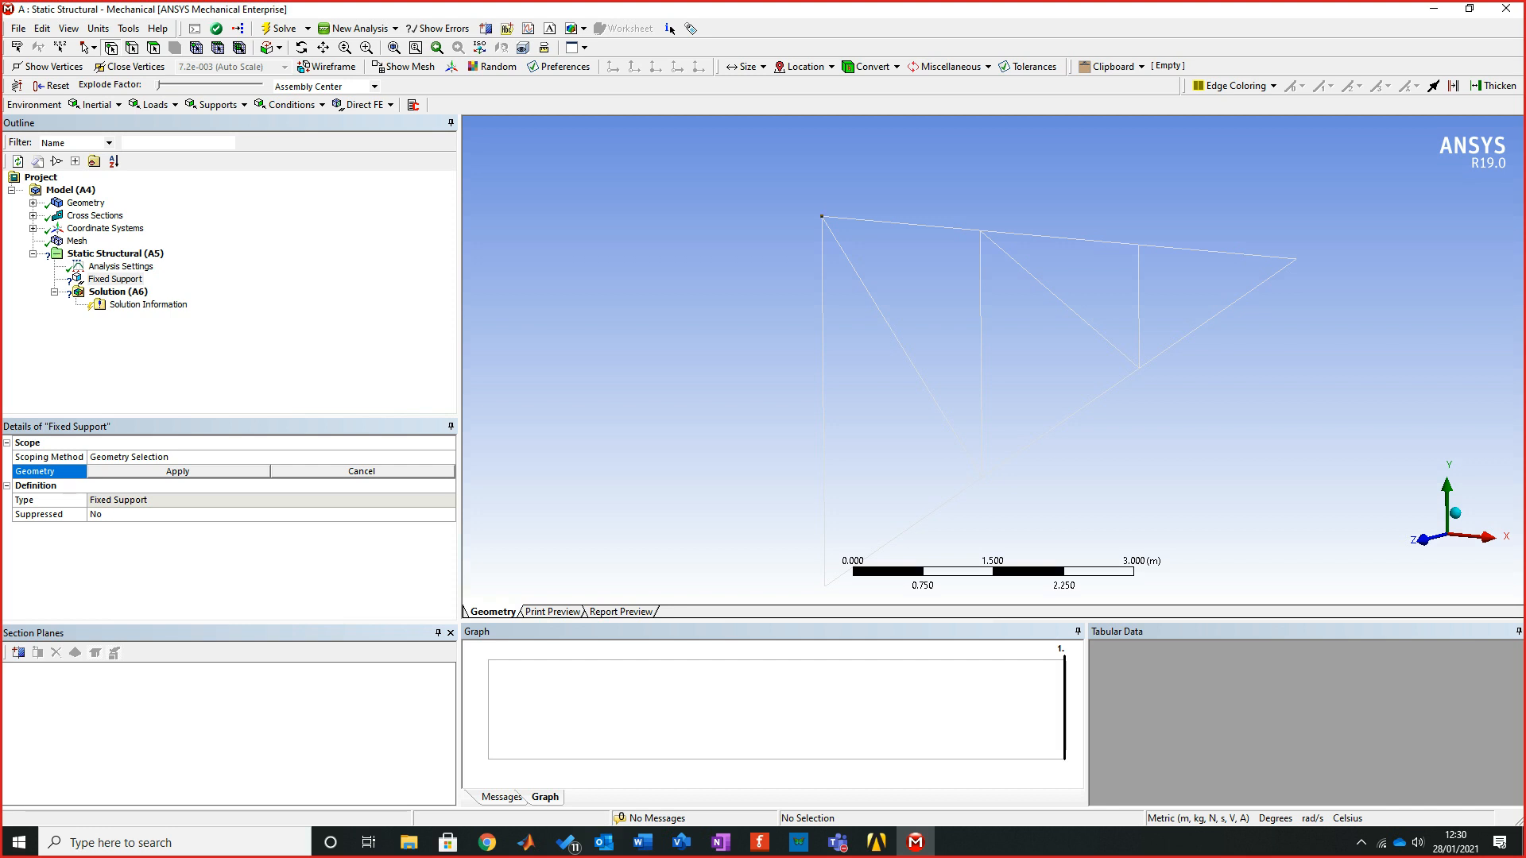
pyautogui.click(822, 216)
pyautogui.keyDown('ctrl'); pyautogui.click(825, 586); pyautogui.keyUp('ctrl')
pyautogui.scroll(-1, 994, 361)
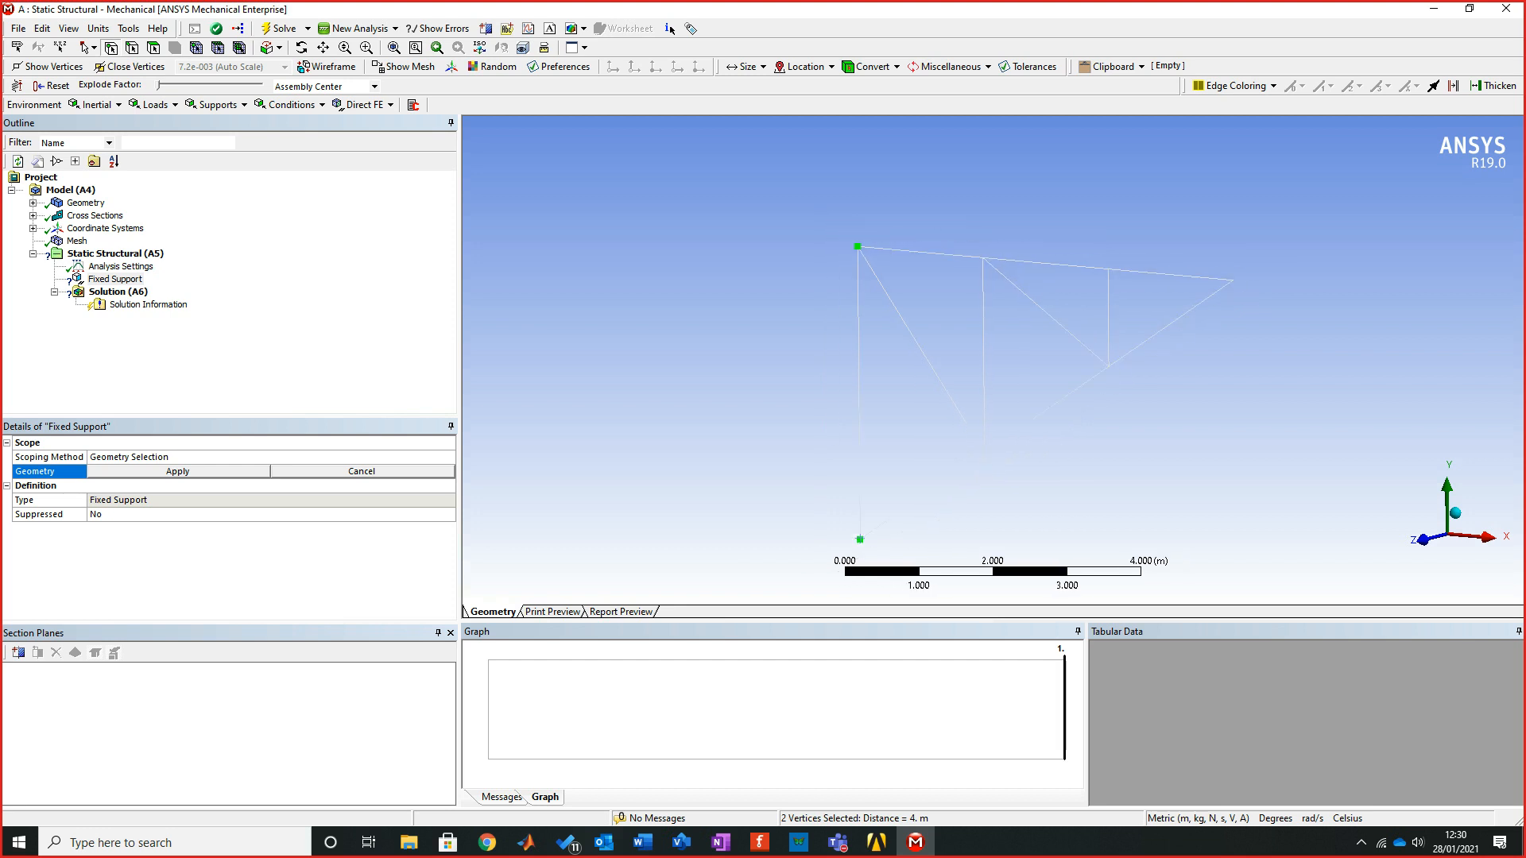
pyautogui.click(860, 539)
pyautogui.click(858, 247)
pyautogui.keyDown('ctrl'); pyautogui.click(857, 246); pyautogui.keyUp('ctrl')
pyautogui.click(177, 472)
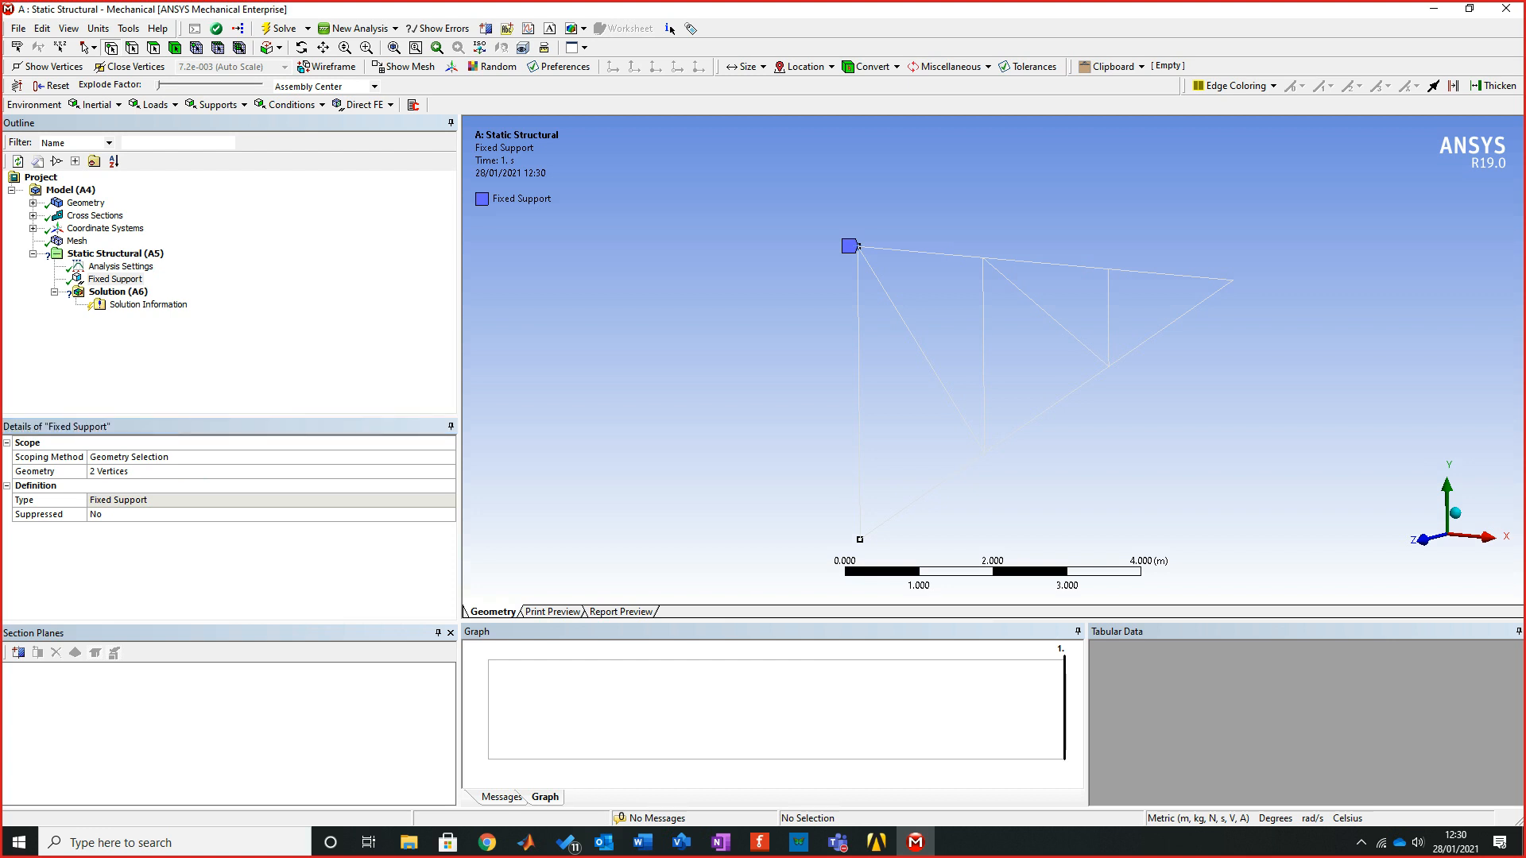
# Insert a Force under Static Structural (A5) and apply it to the vertex at the truss's free end
pyautogui.rightClick(119, 254)
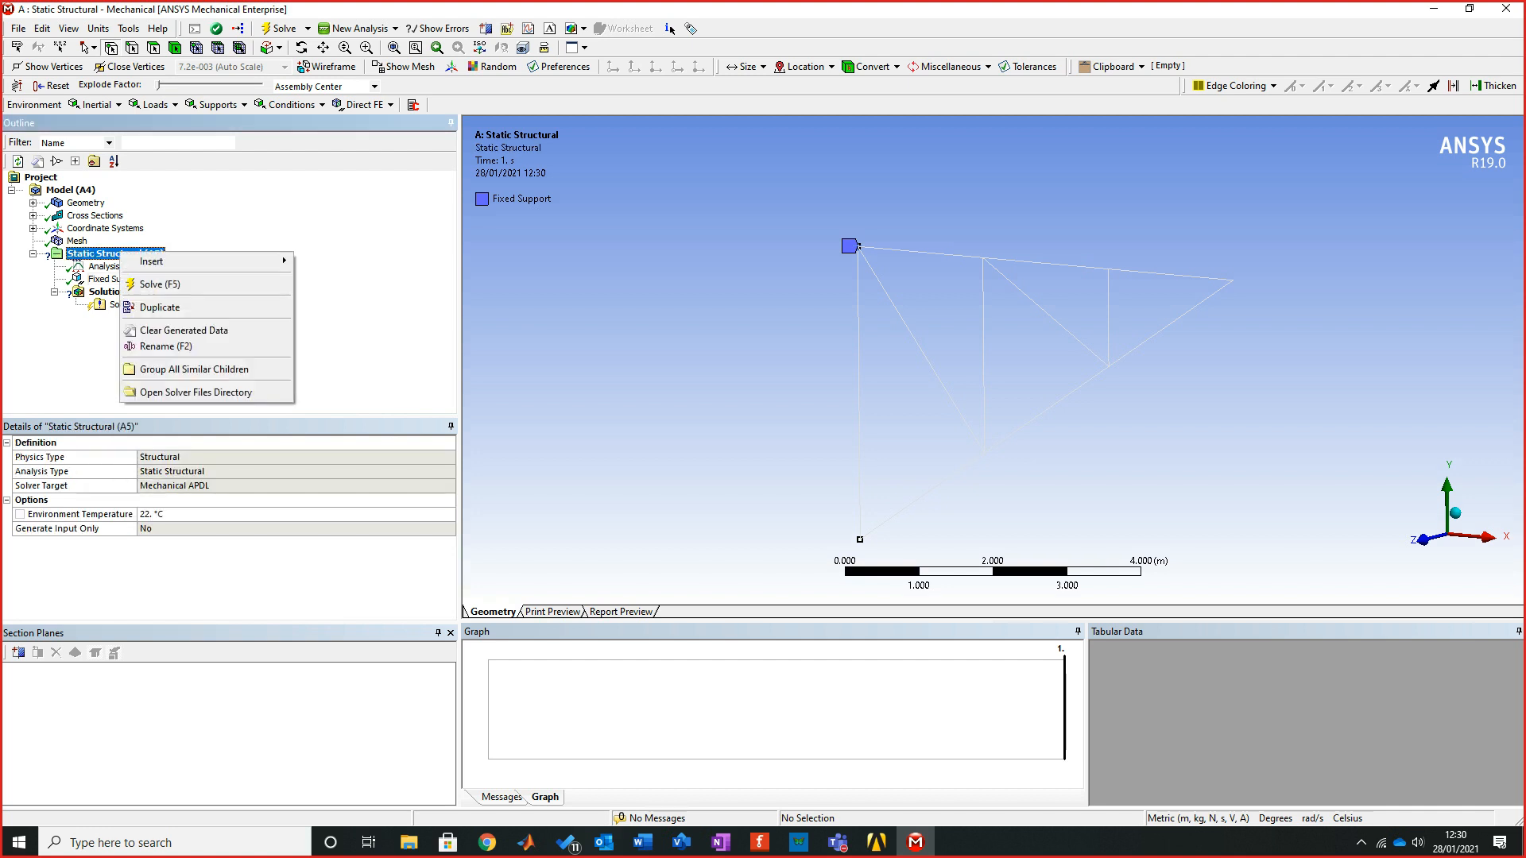
pyautogui.moveTo(151, 261)
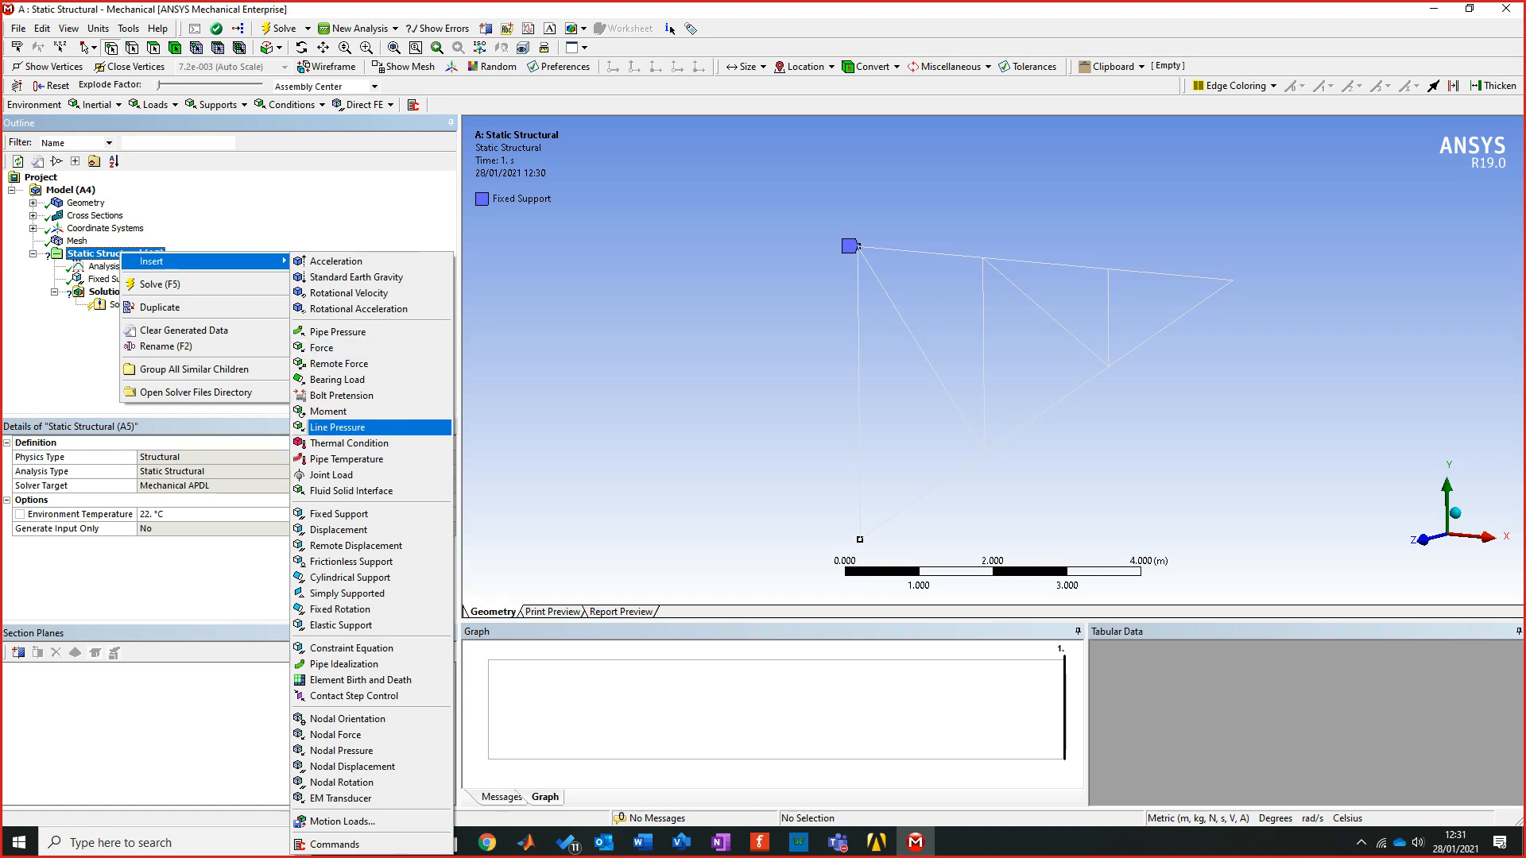
pyautogui.click(338, 347)
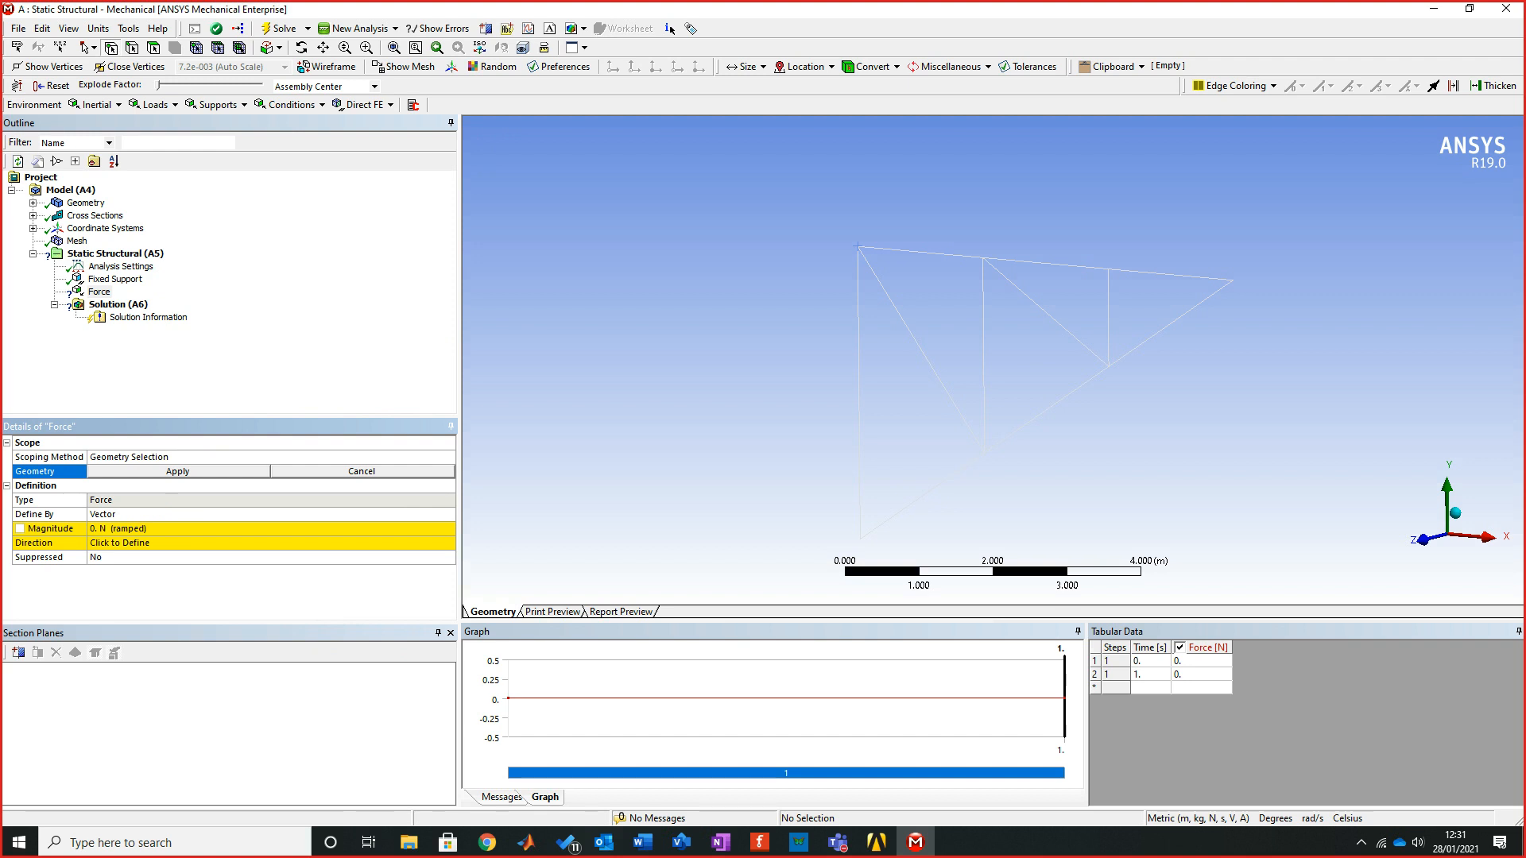
pyautogui.click(1232, 281)
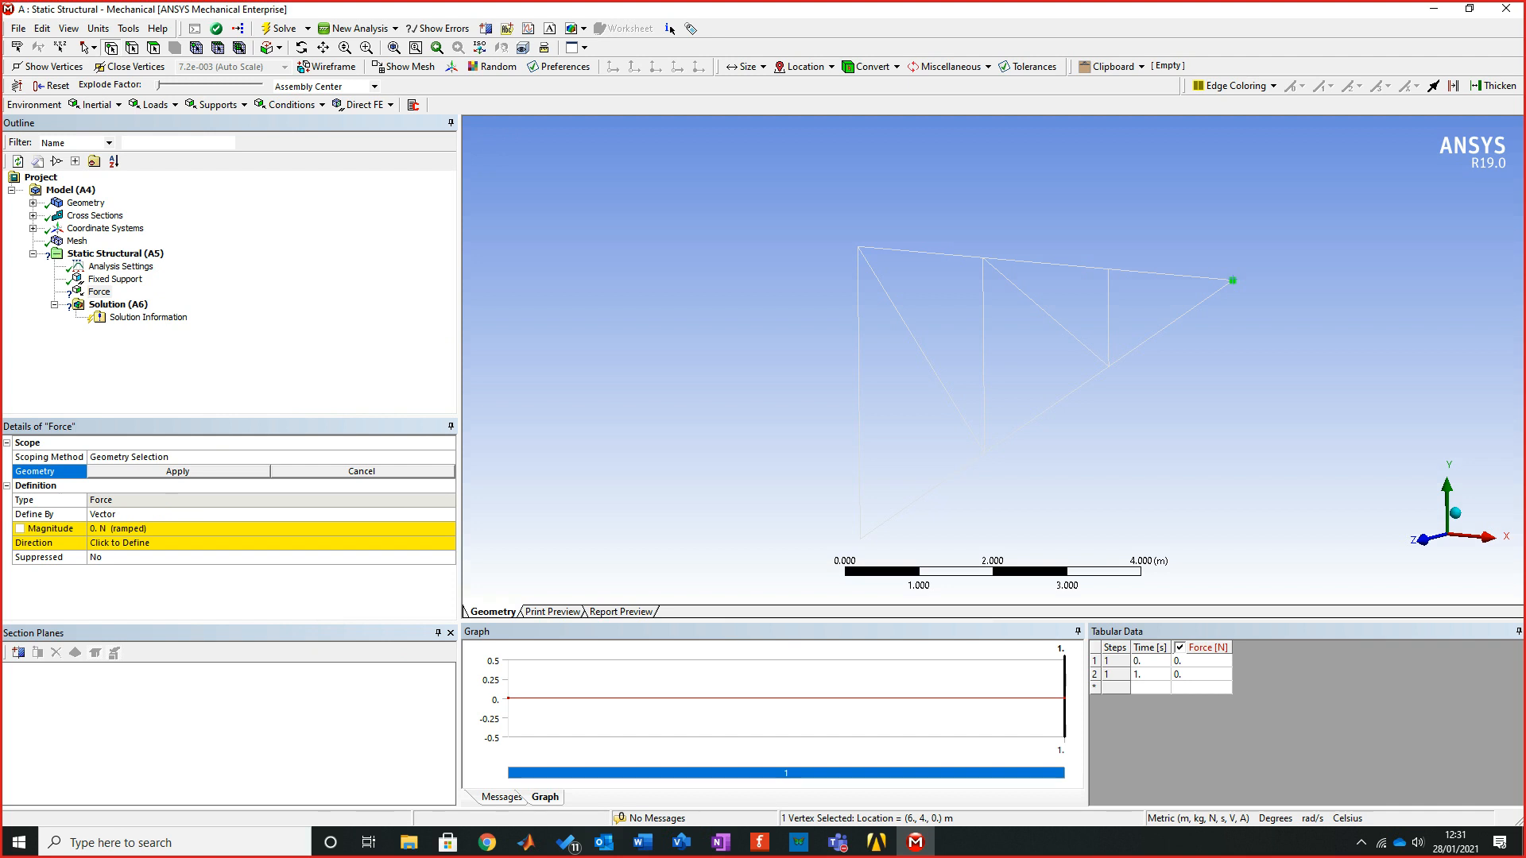
pyautogui.click(177, 471)
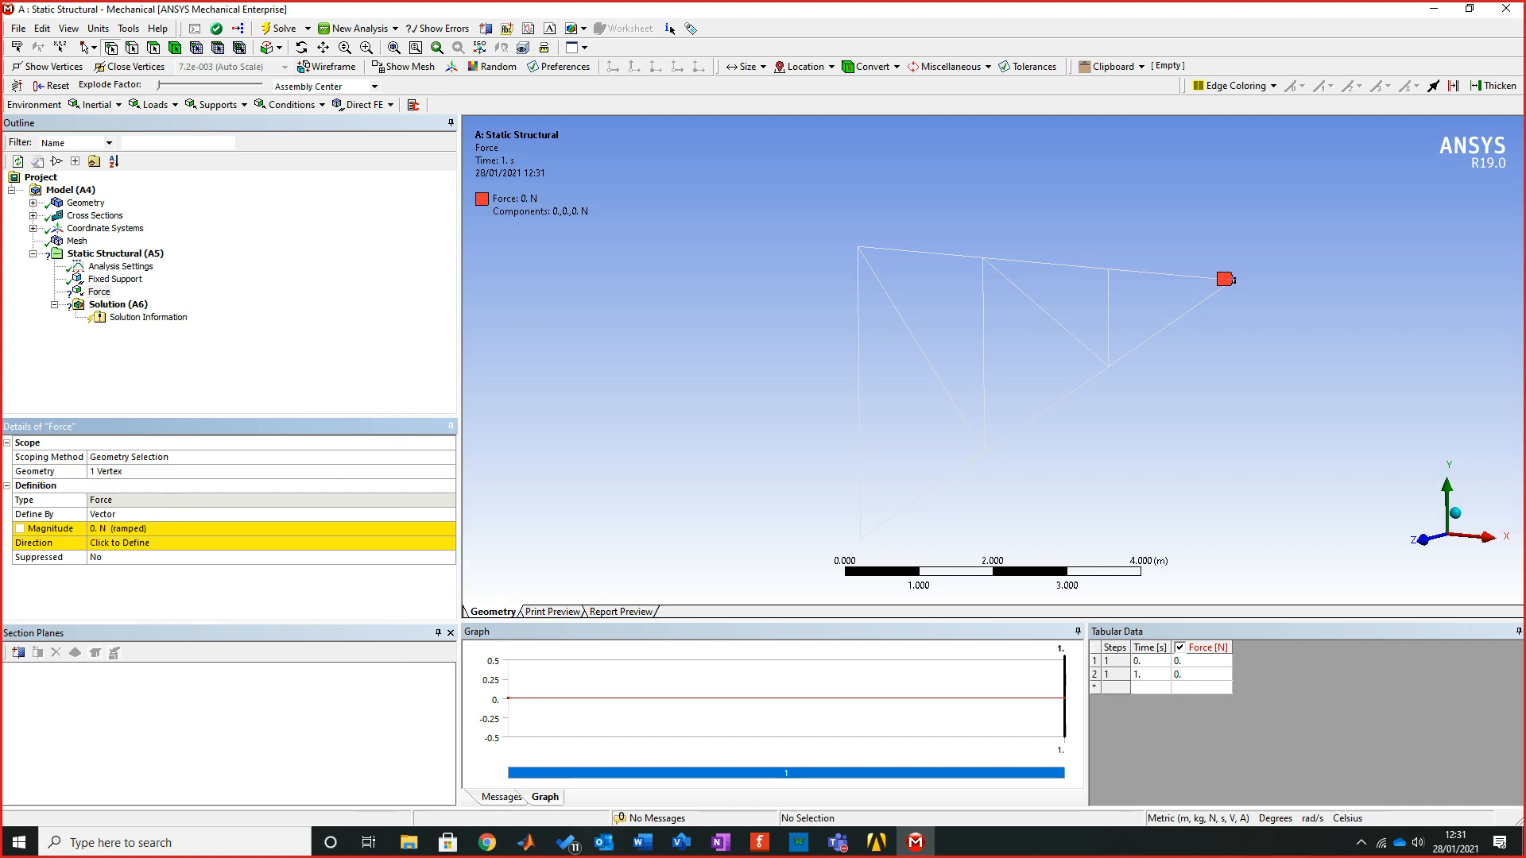
# Check the load on the Visio truss diagram, return to ANSYS Mechanical, and define the force by Components
pyautogui.click(681, 843)
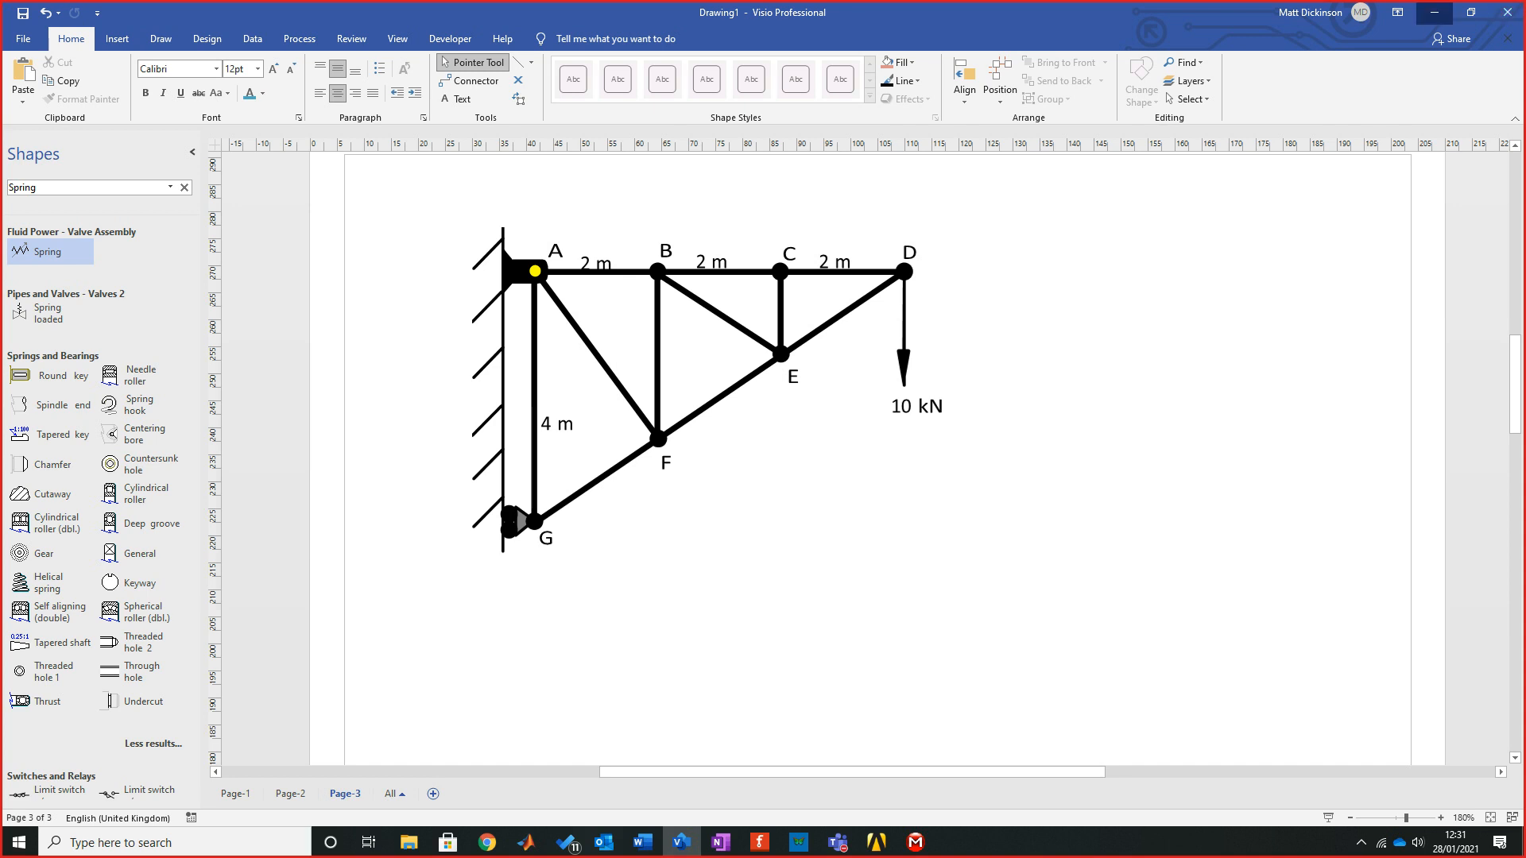
pyautogui.click(1434, 13)
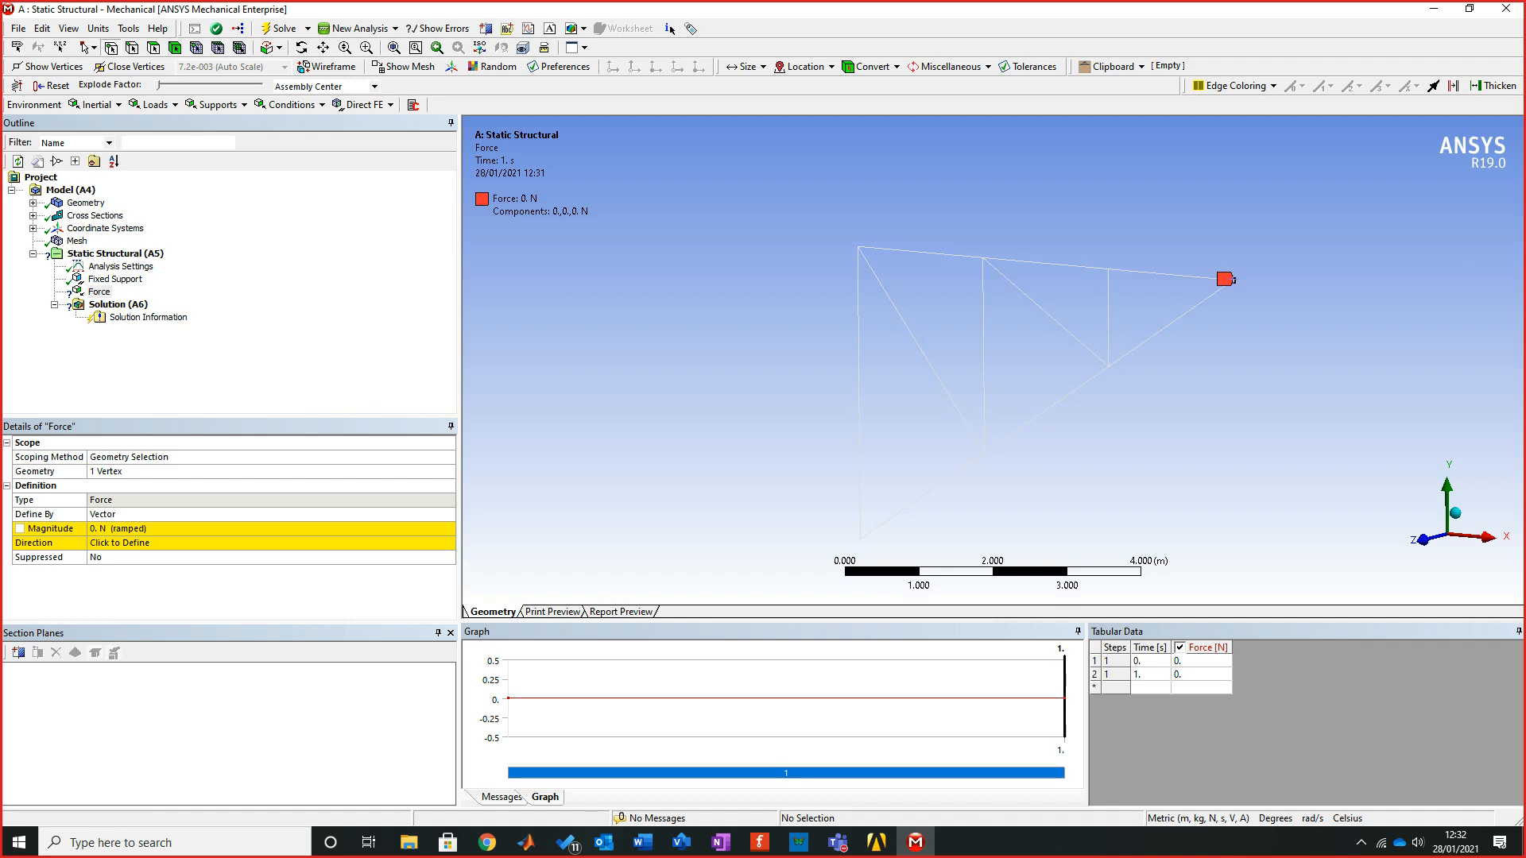
pyautogui.click(270, 513)
pyautogui.click(447, 515)
pyautogui.click(120, 526)
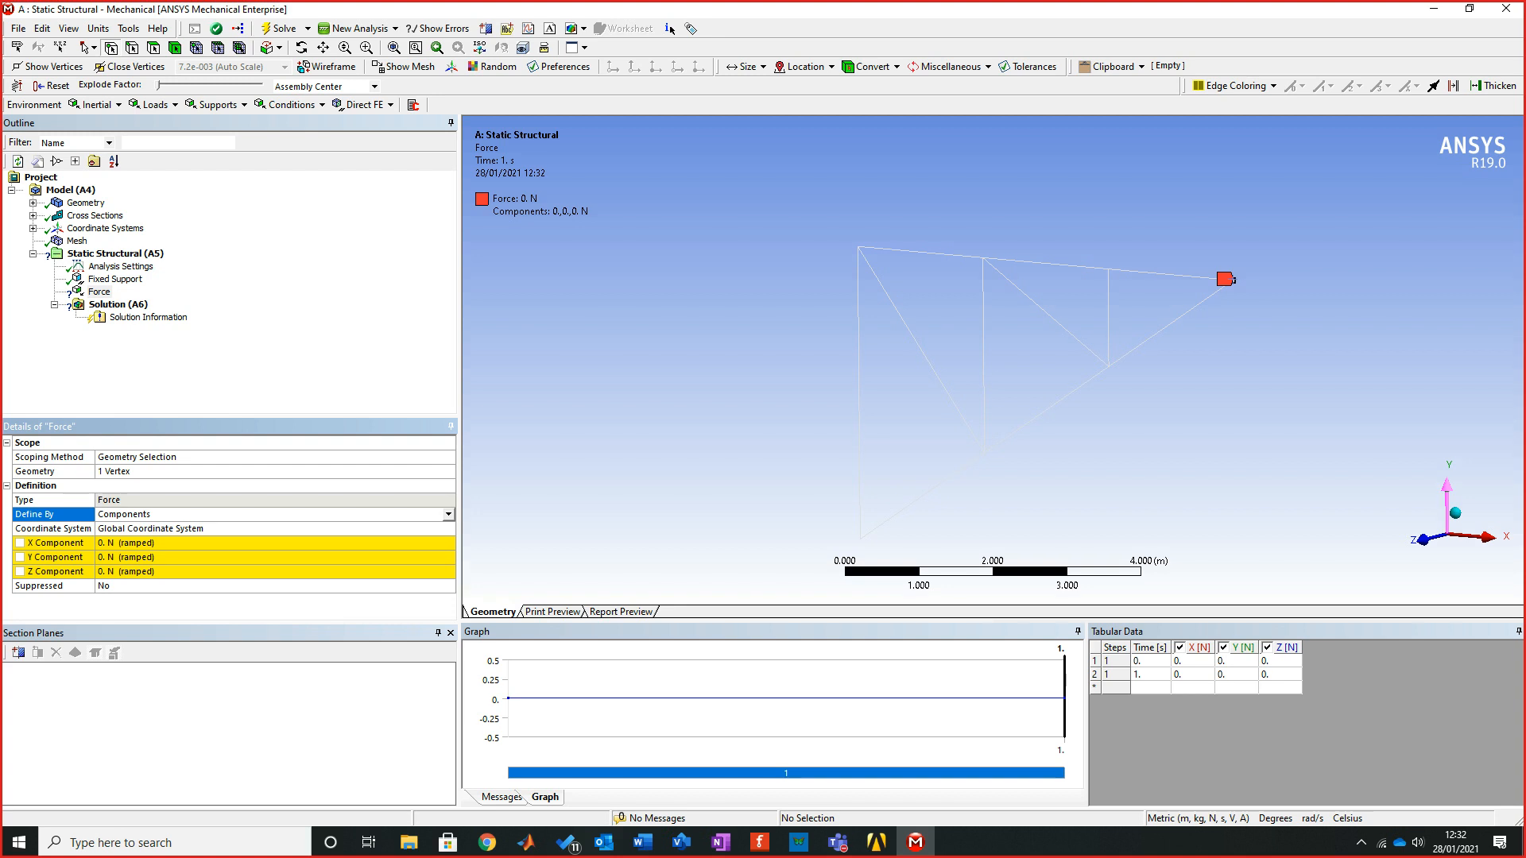
# Set the force's Y Component to -10000 N and check the force arrow at the free end
pyautogui.click(271, 557)
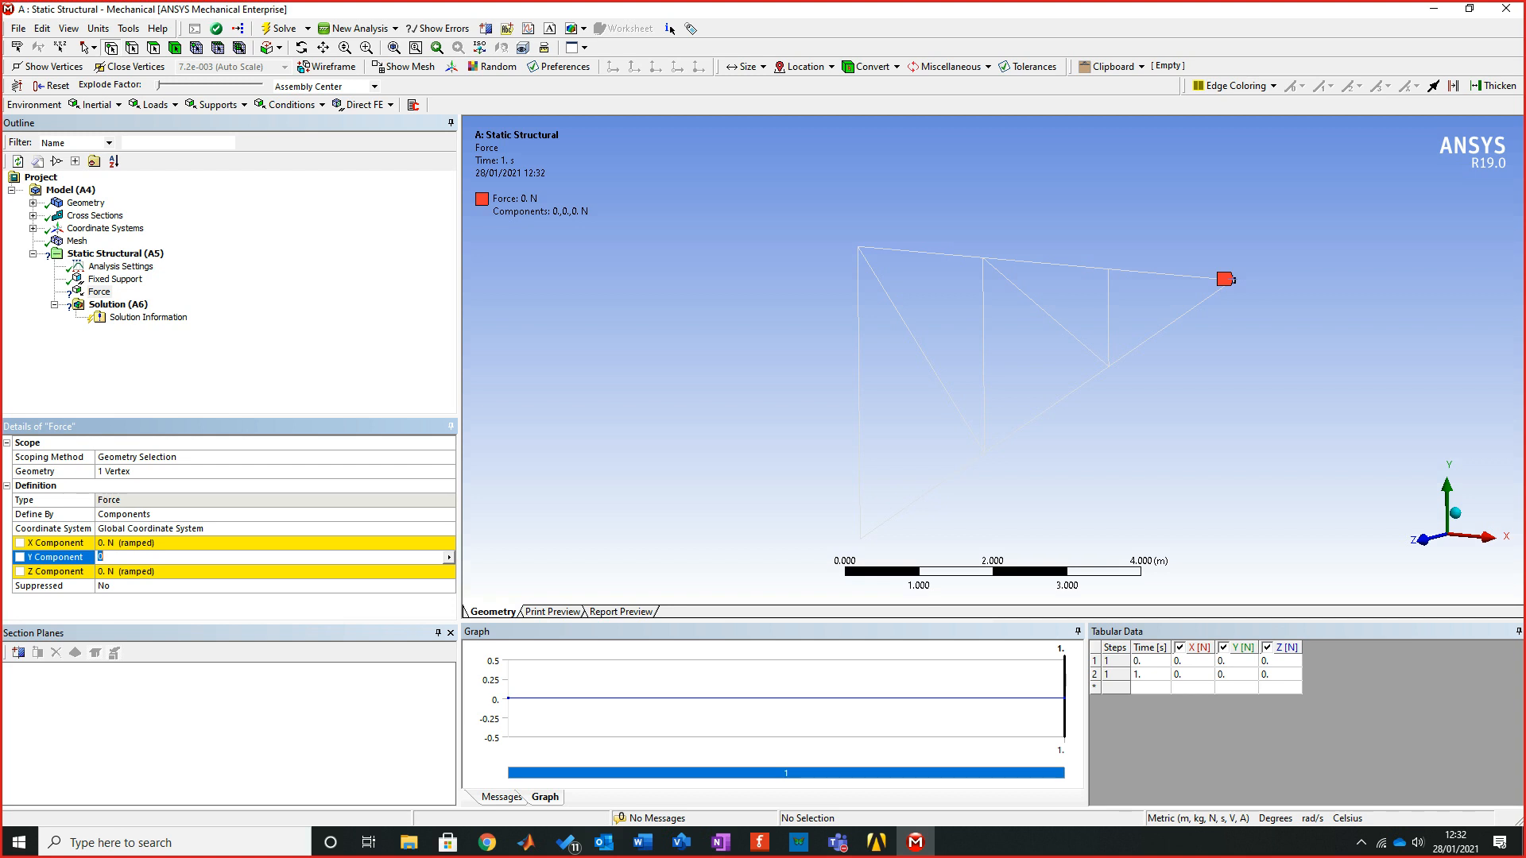
pyautogui.write('-10000')
pyautogui.press('Return')
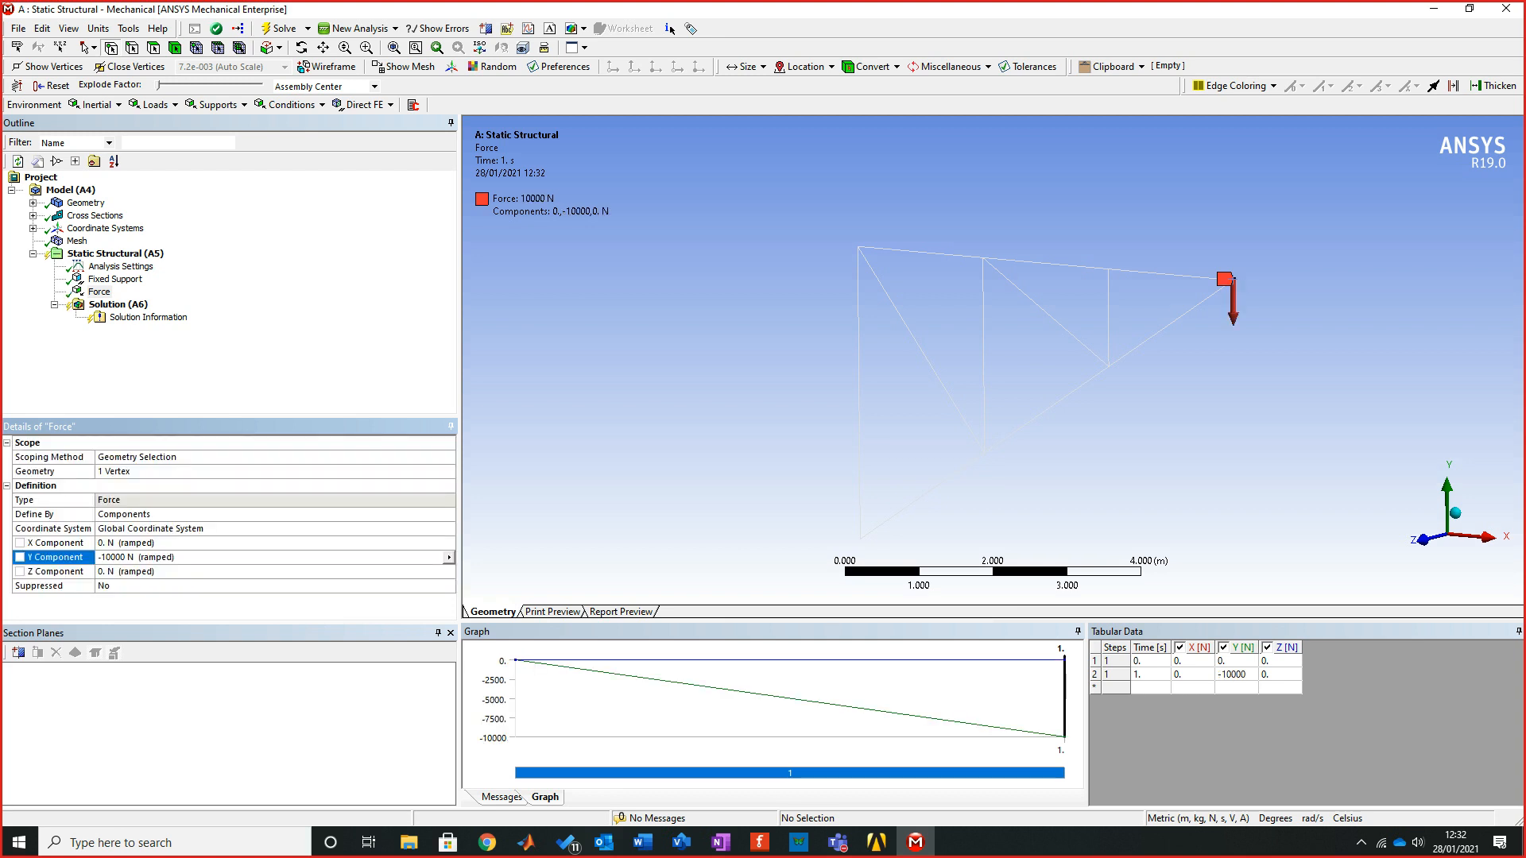
pyautogui.moveTo(1185, 237); pyautogui.dragTo(1315, 363, button='right')
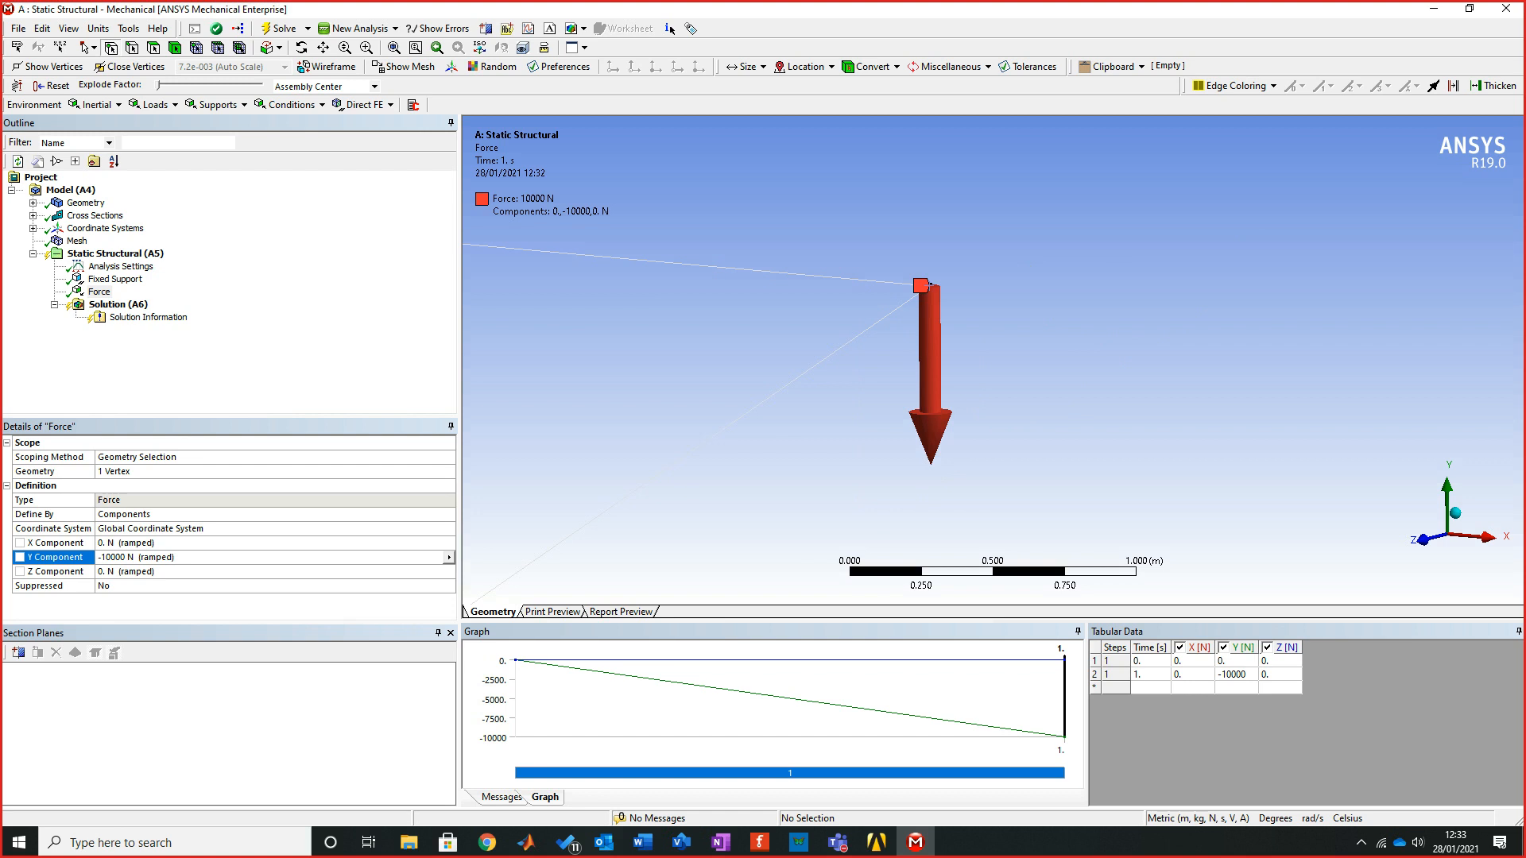
pyautogui.click(123, 514)
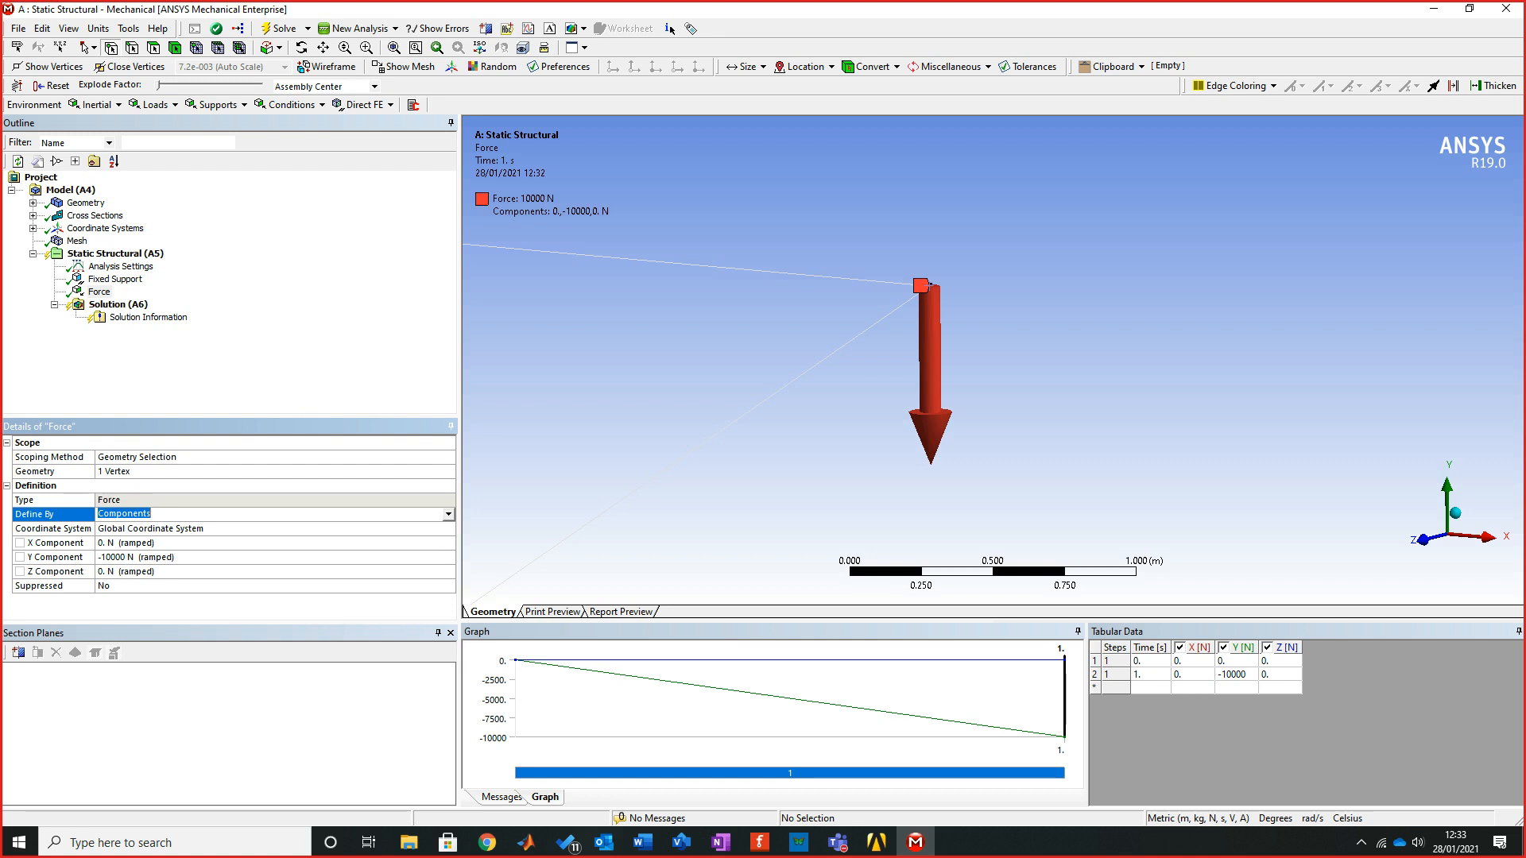
pyautogui.click(448, 513)
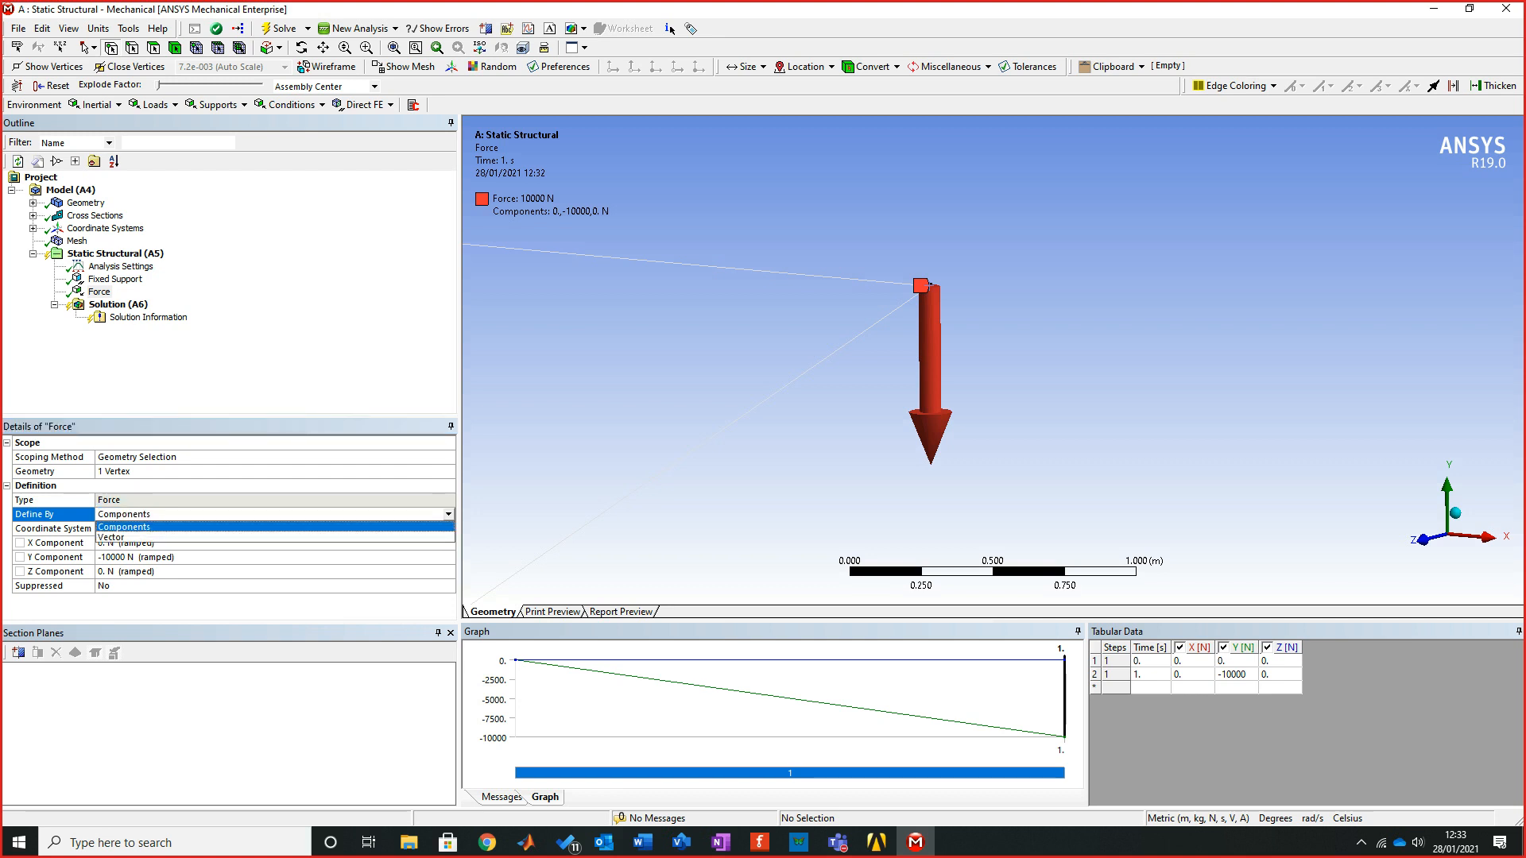
pyautogui.press('Escape')
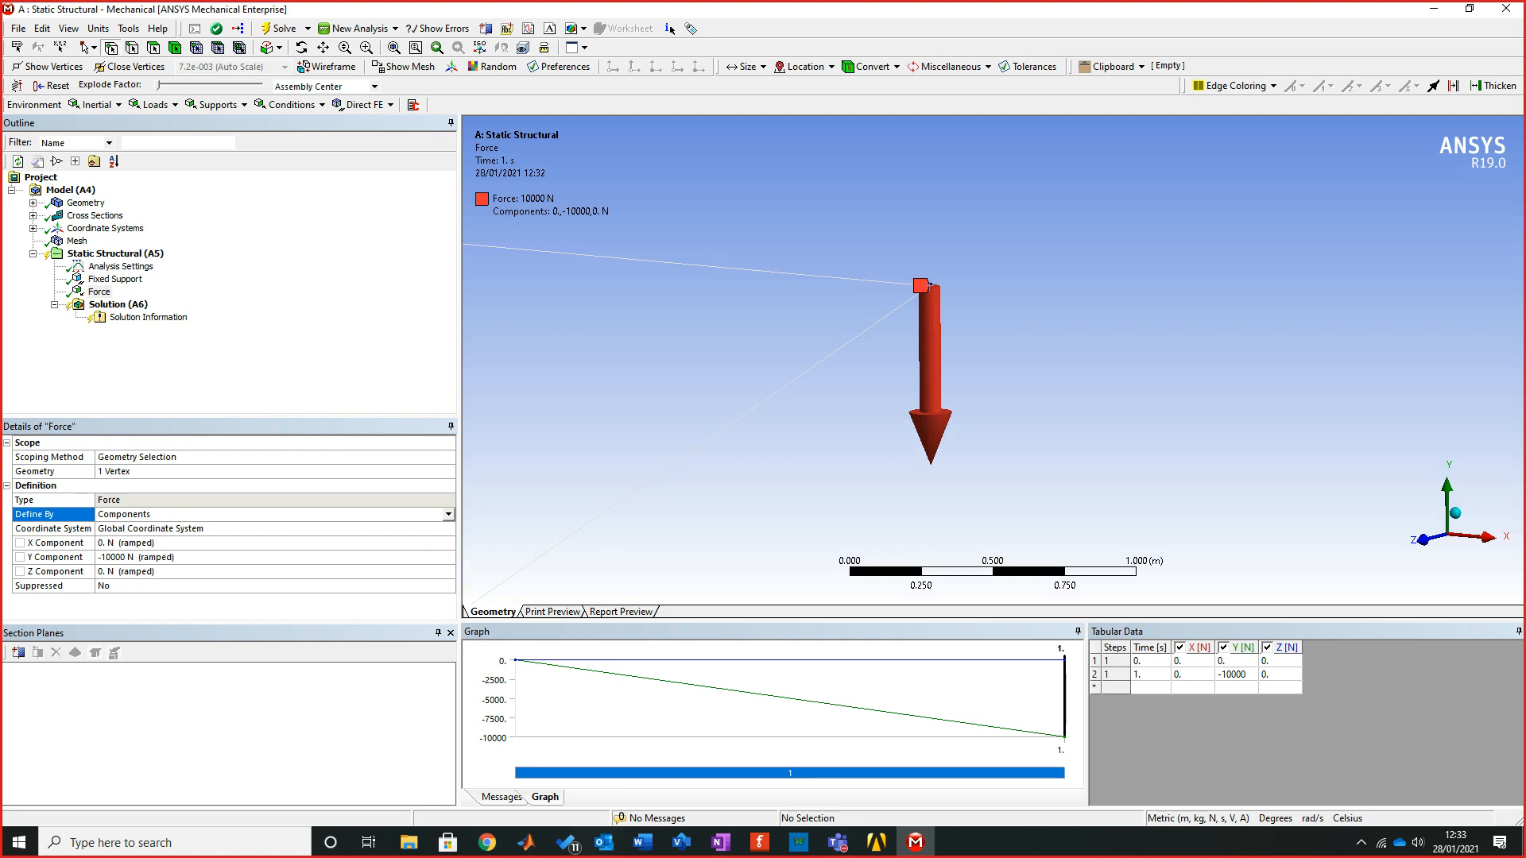
pyautogui.click(99, 291)
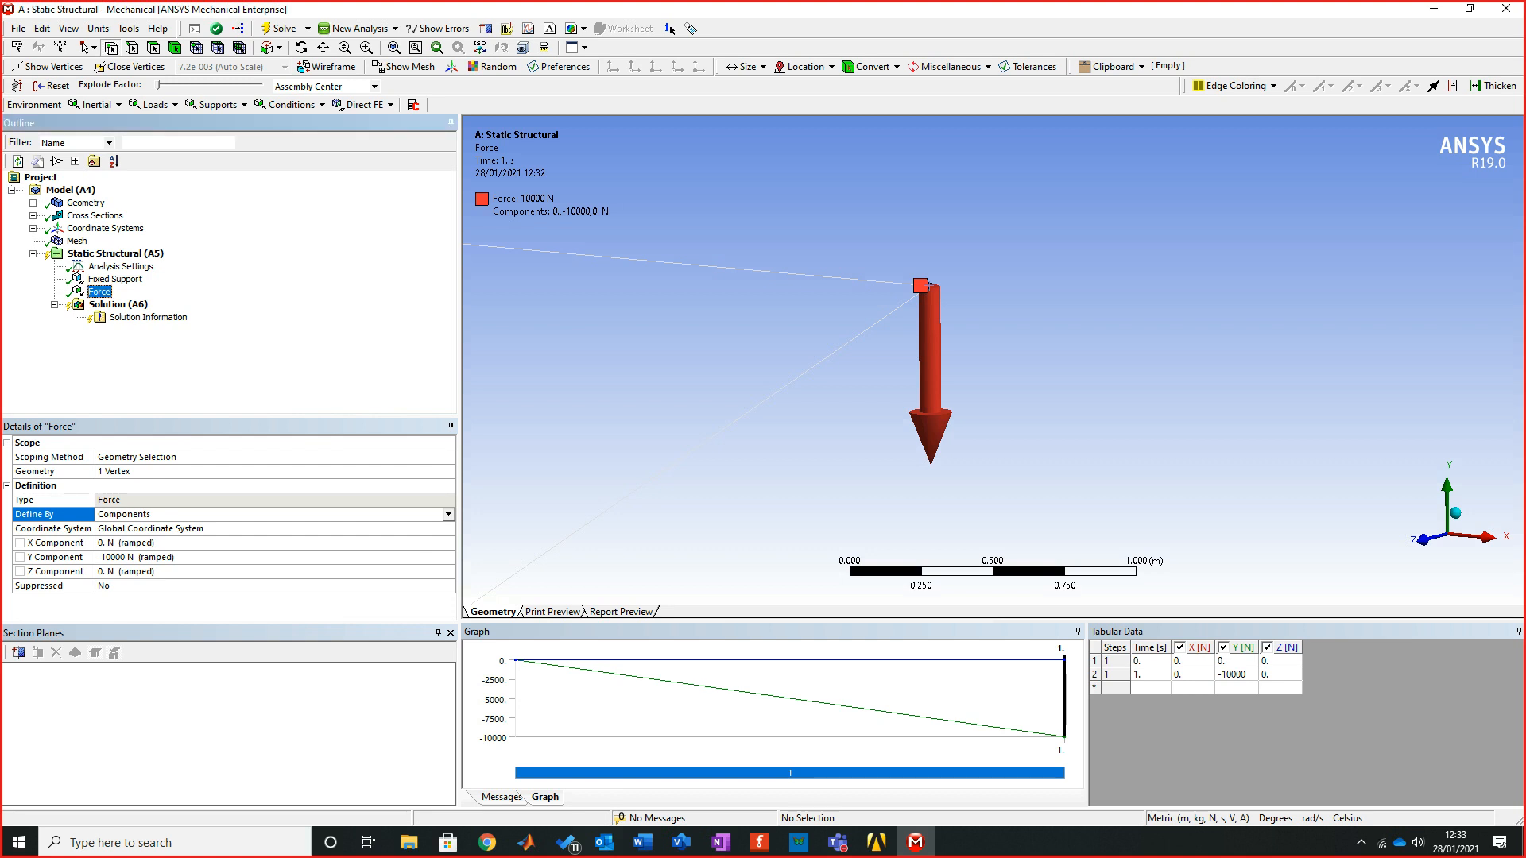
# Save the project in Workbench, return to ANSYS Mechanical, and solve the truss's static structural analysis
pyautogui.moveTo(557, 9); pyautogui.dragTo(0, 250)
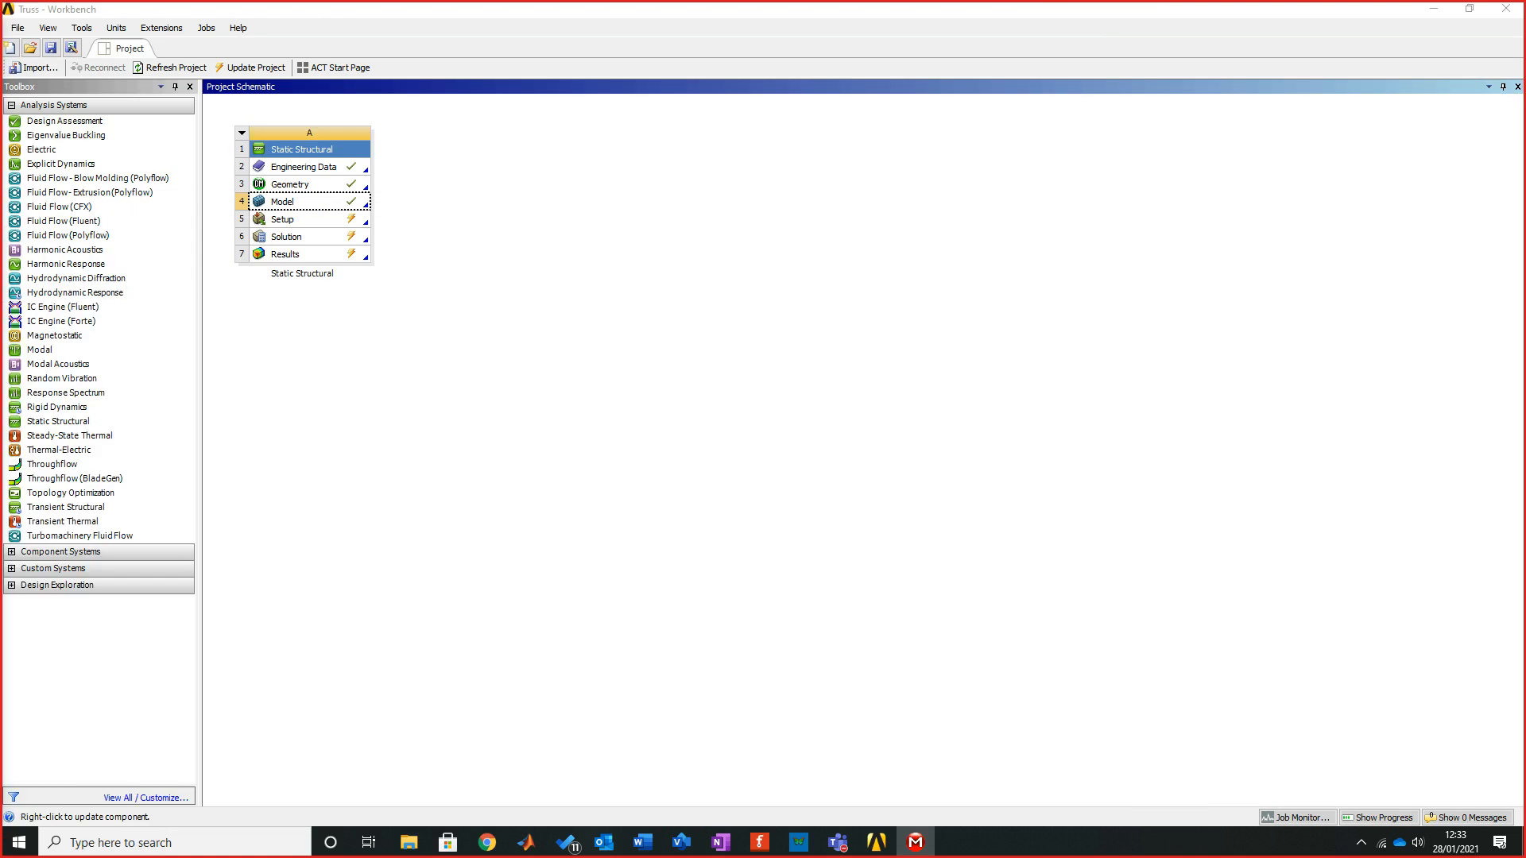
pyautogui.click(51, 48)
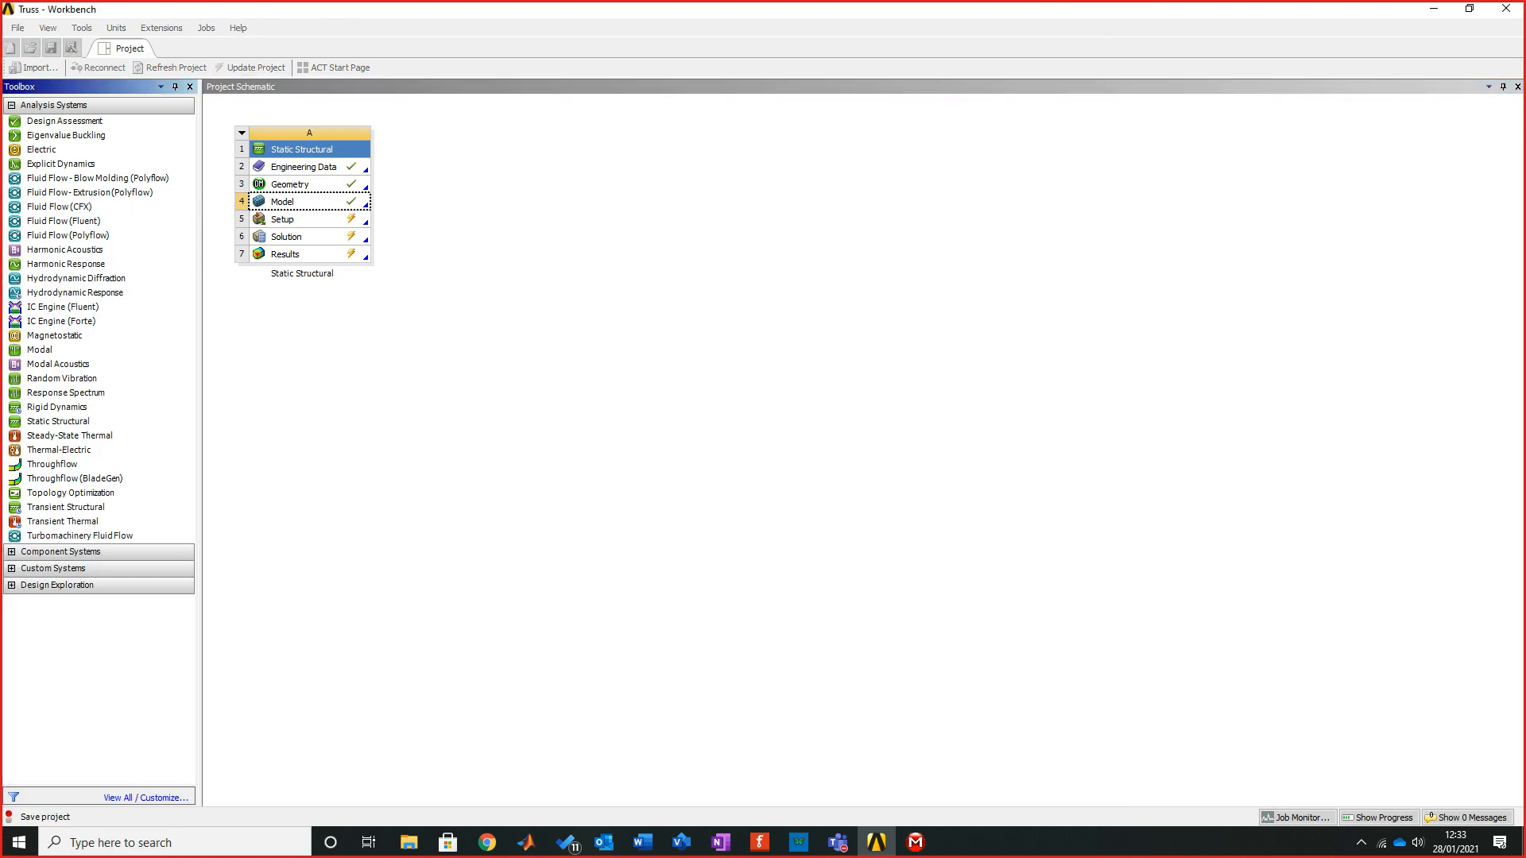
pyautogui.press('super+Up')
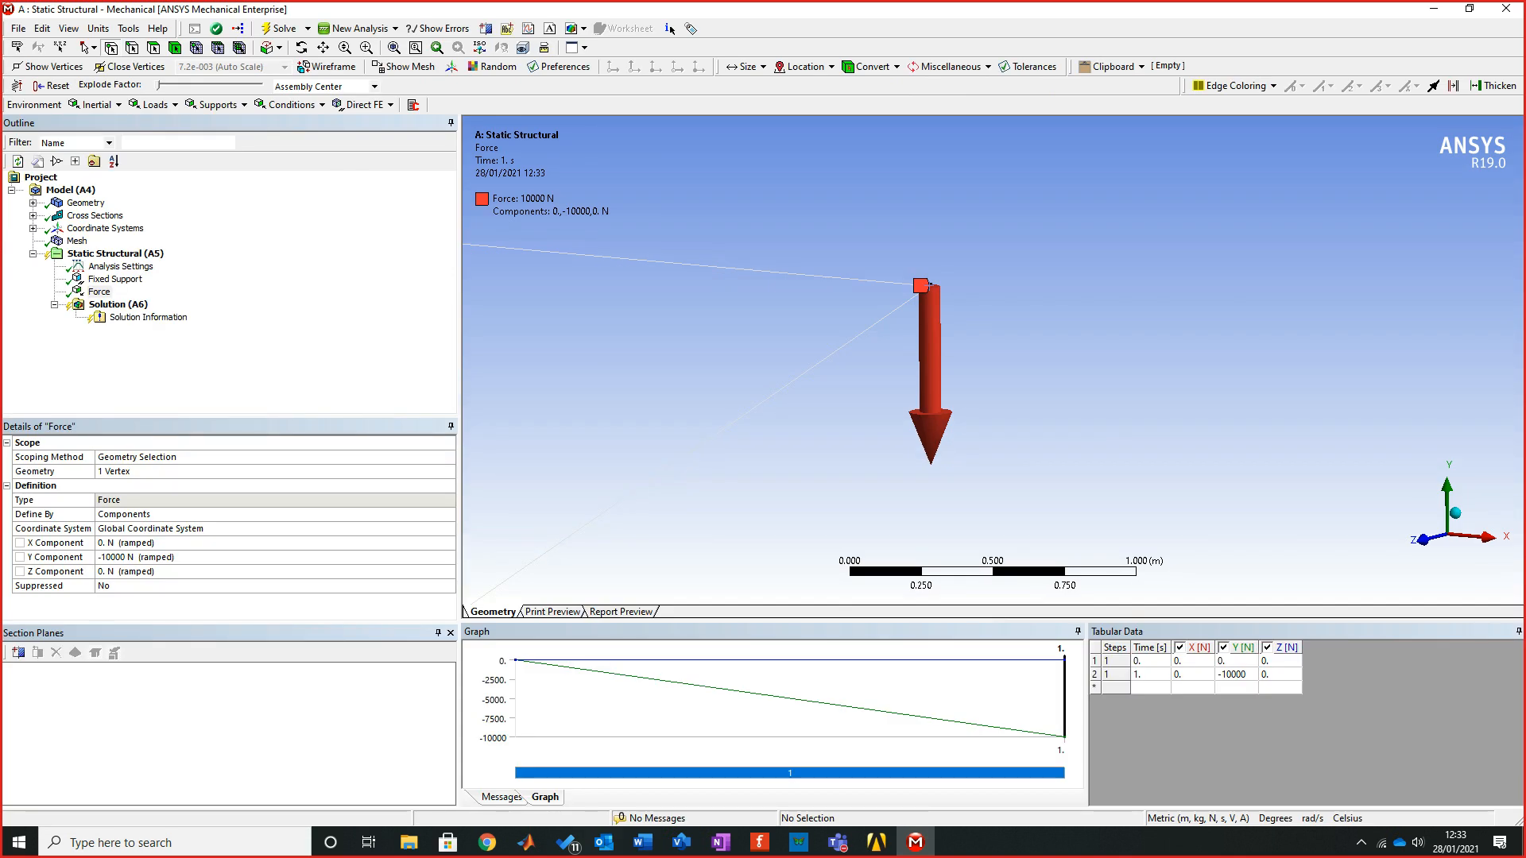
pyautogui.click(98, 292)
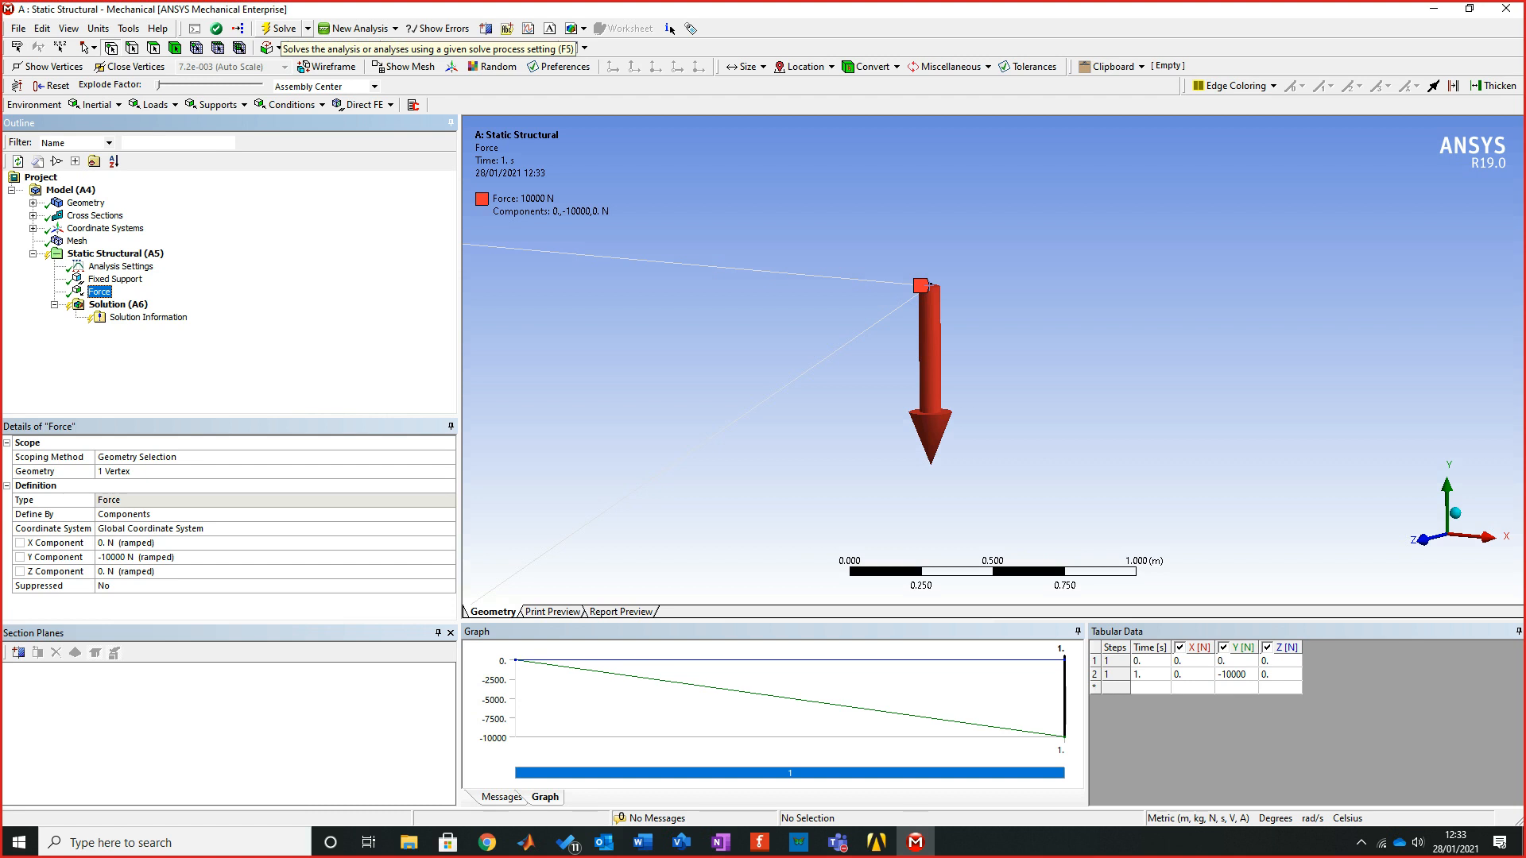
pyautogui.click(278, 28)
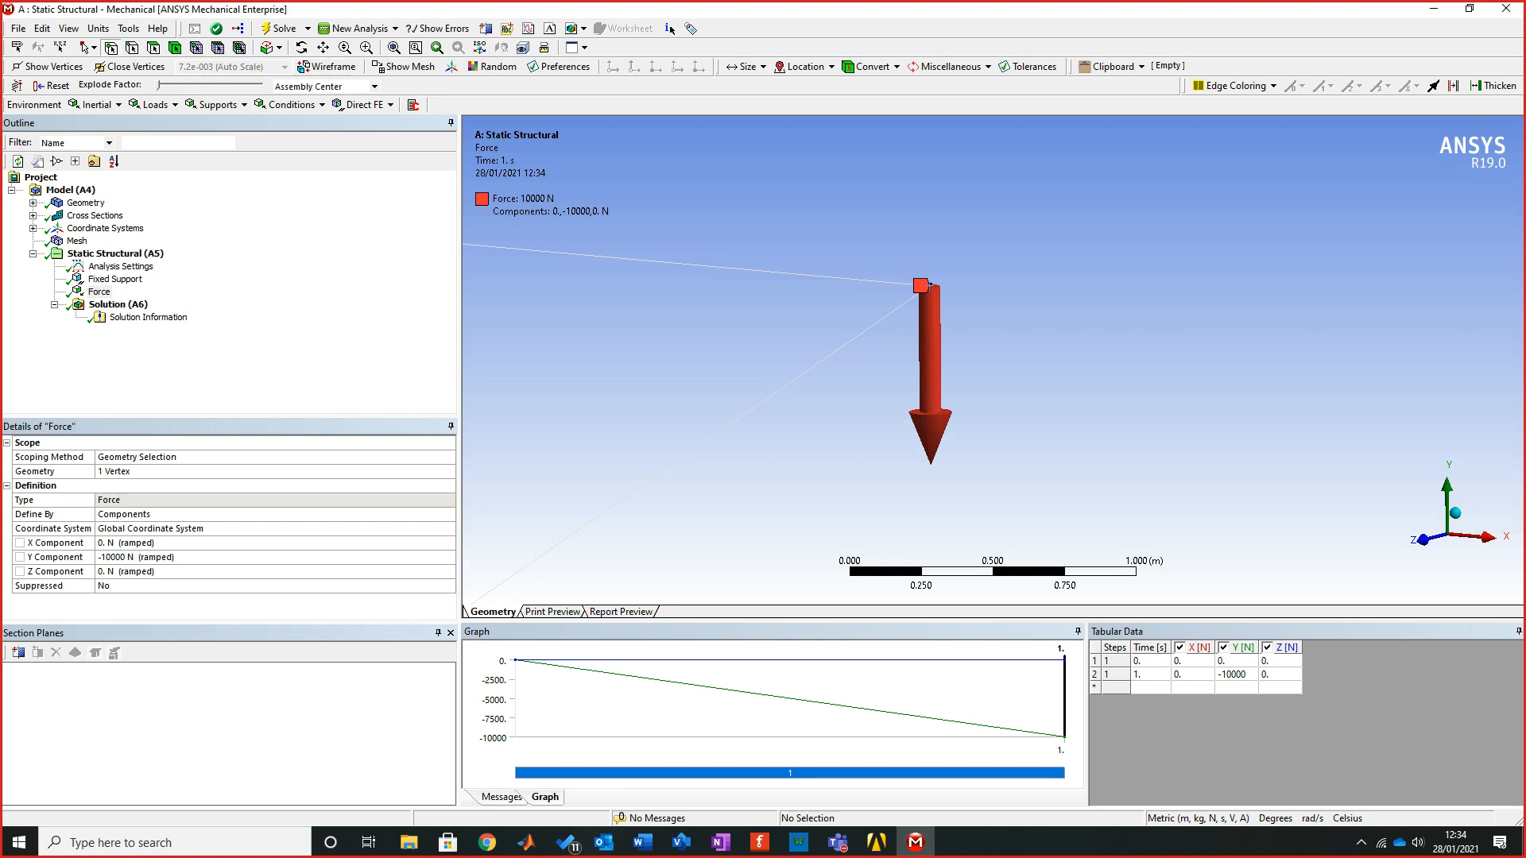
# Insert a Beam Tool under Solution (A6) for the truss
pyautogui.rightClick(1044, 309)
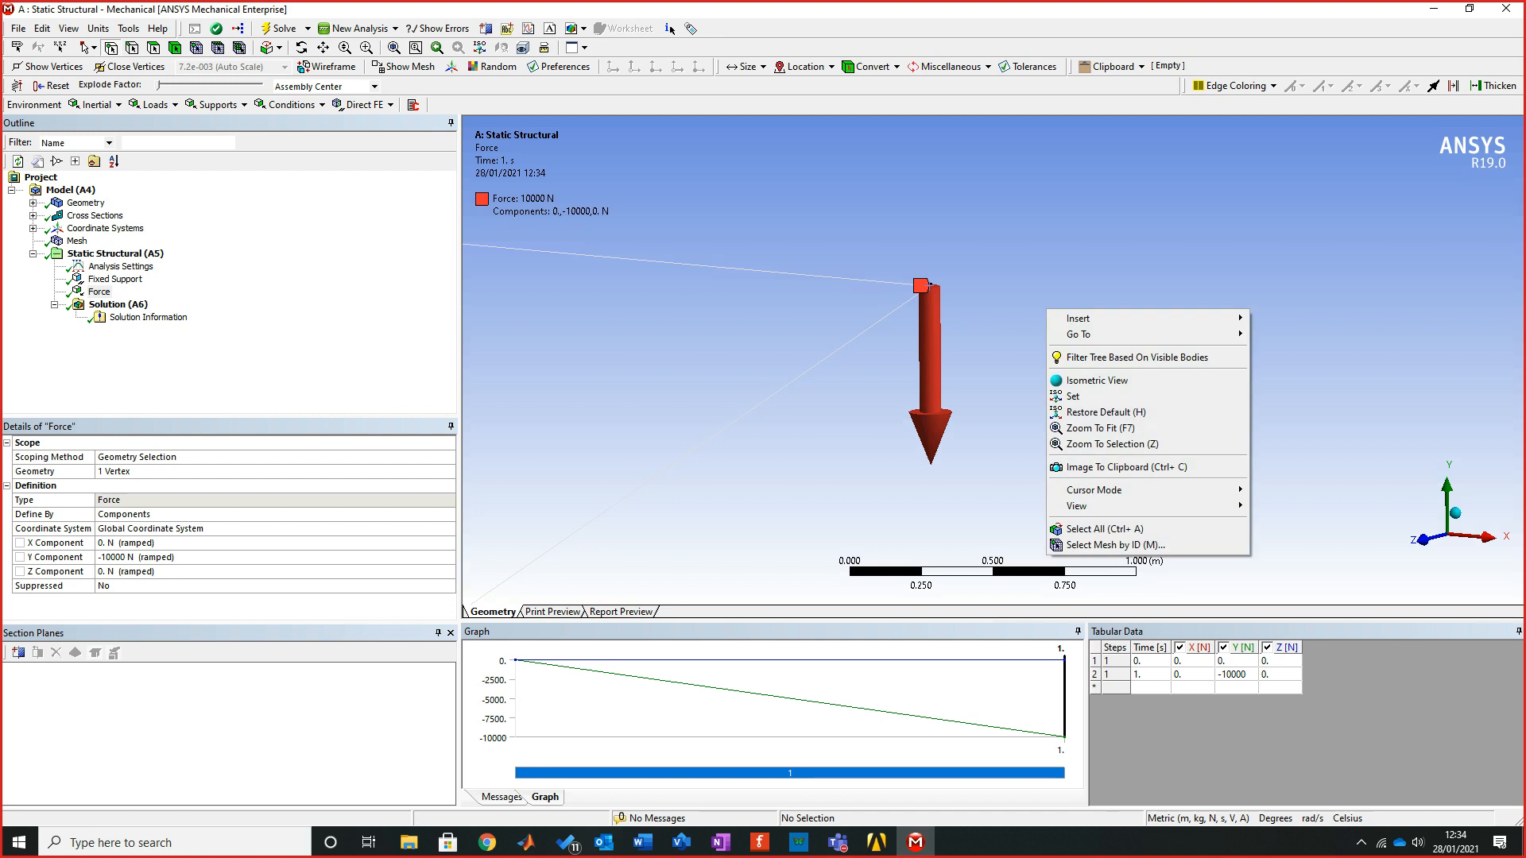
pyautogui.click(1112, 428)
pyautogui.moveTo(1031, 335)
pyautogui.mouseDown(button='middle')
pyautogui.moveTo(1073, 290)
pyautogui.moveTo(1002, 370)
pyautogui.moveTo(973, 322)
pyautogui.mouseUp(button='middle')
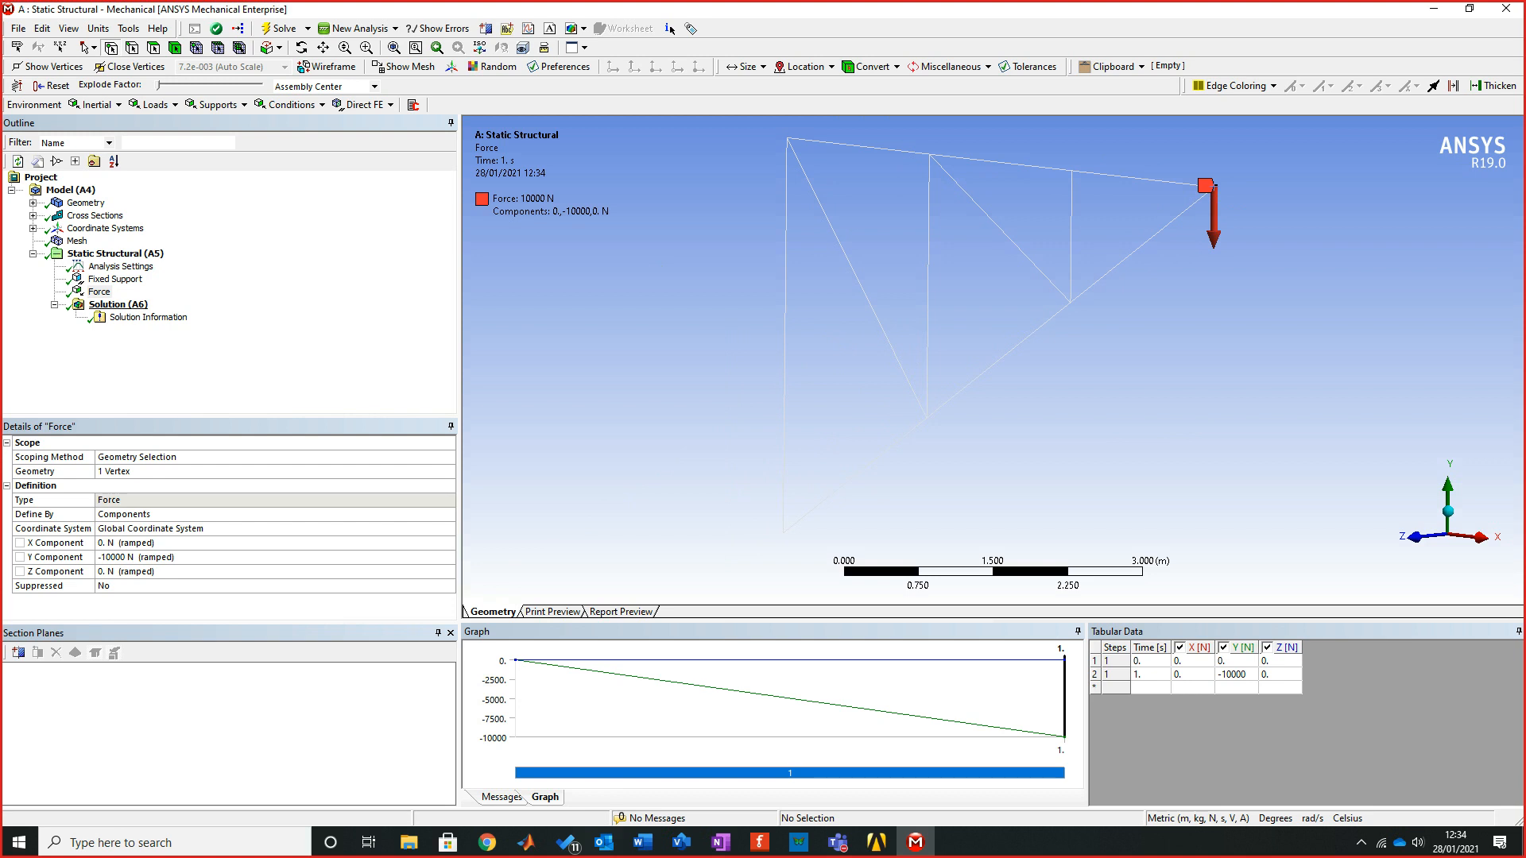
pyautogui.click(117, 305)
pyautogui.rightClick(126, 303)
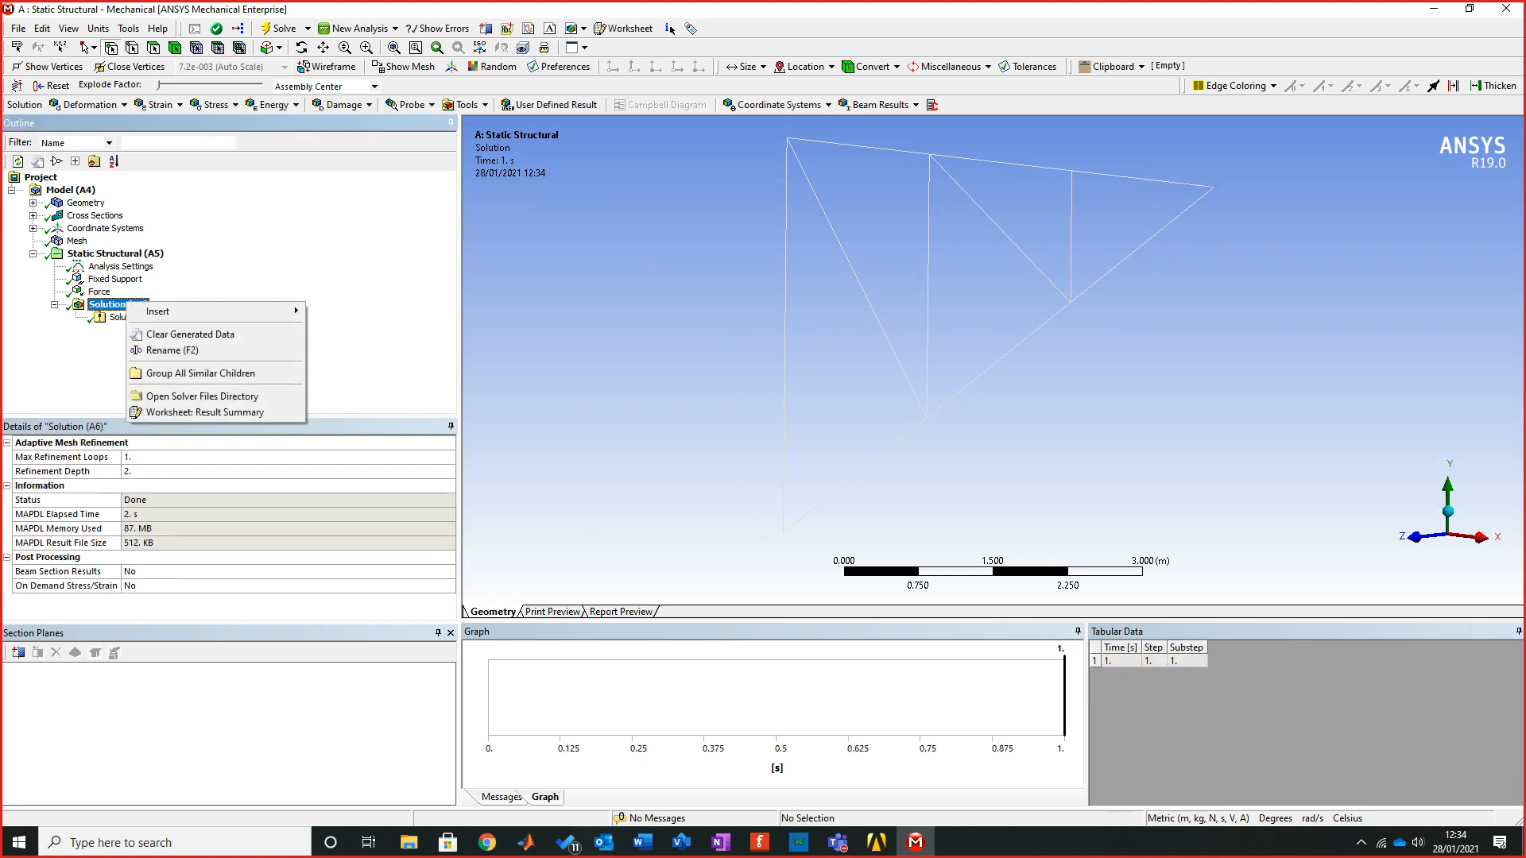
pyautogui.moveTo(199, 311)
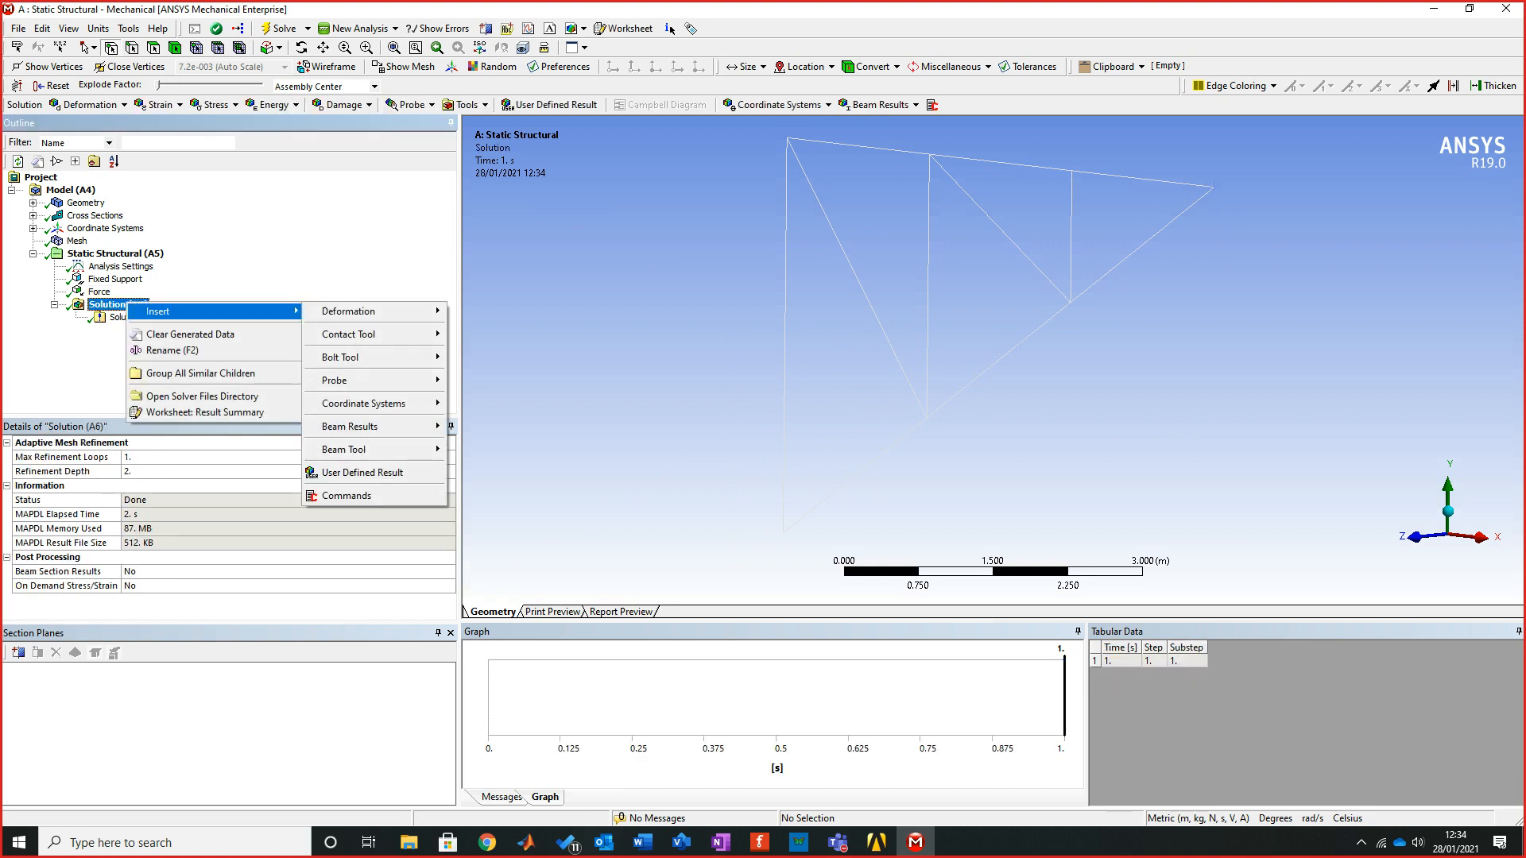
pyautogui.moveTo(349, 426)
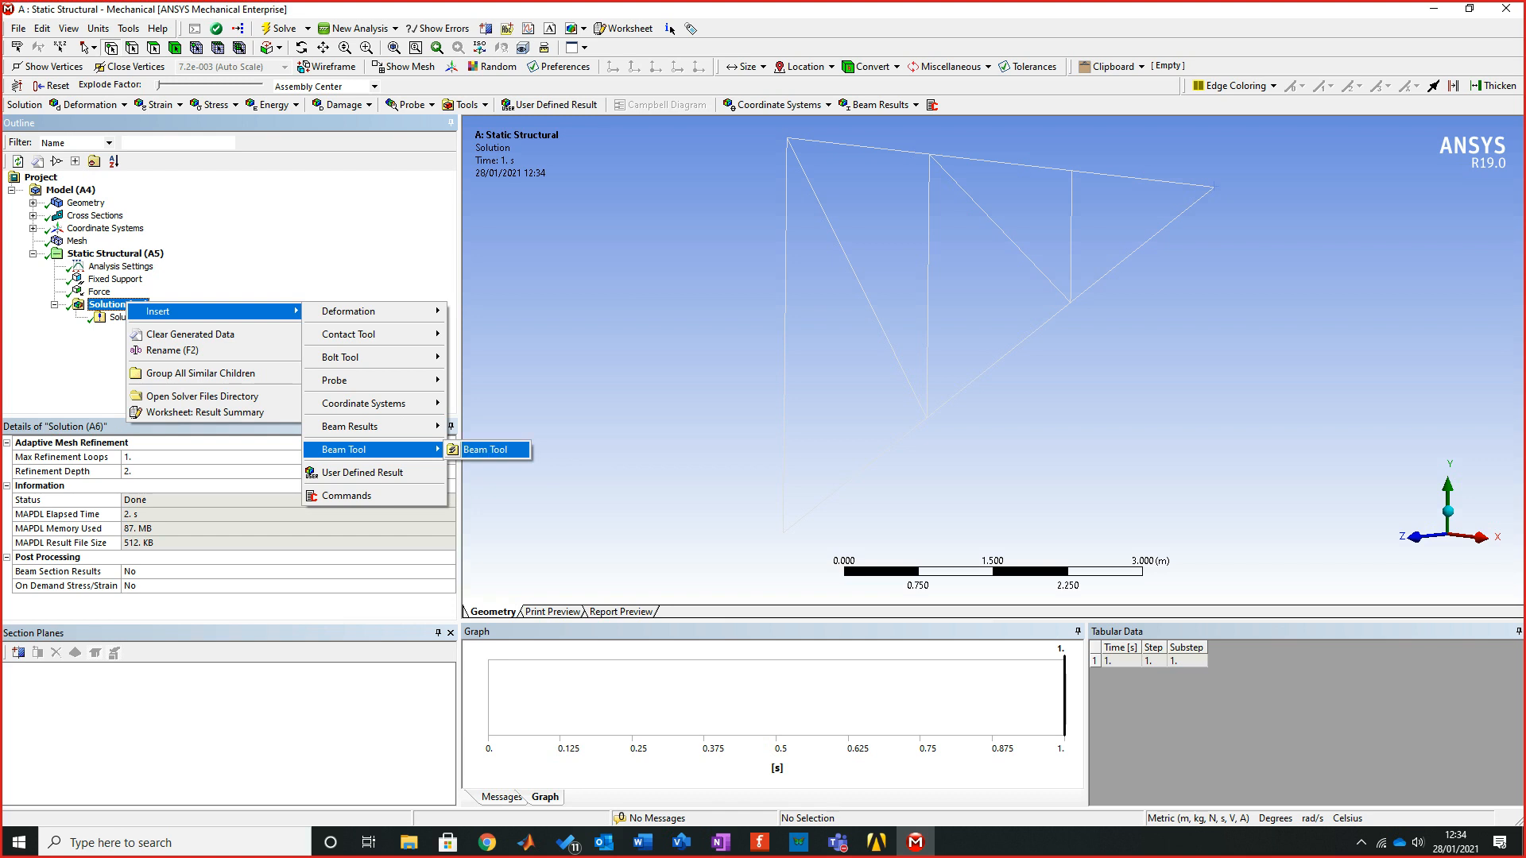
pyautogui.click(486, 449)
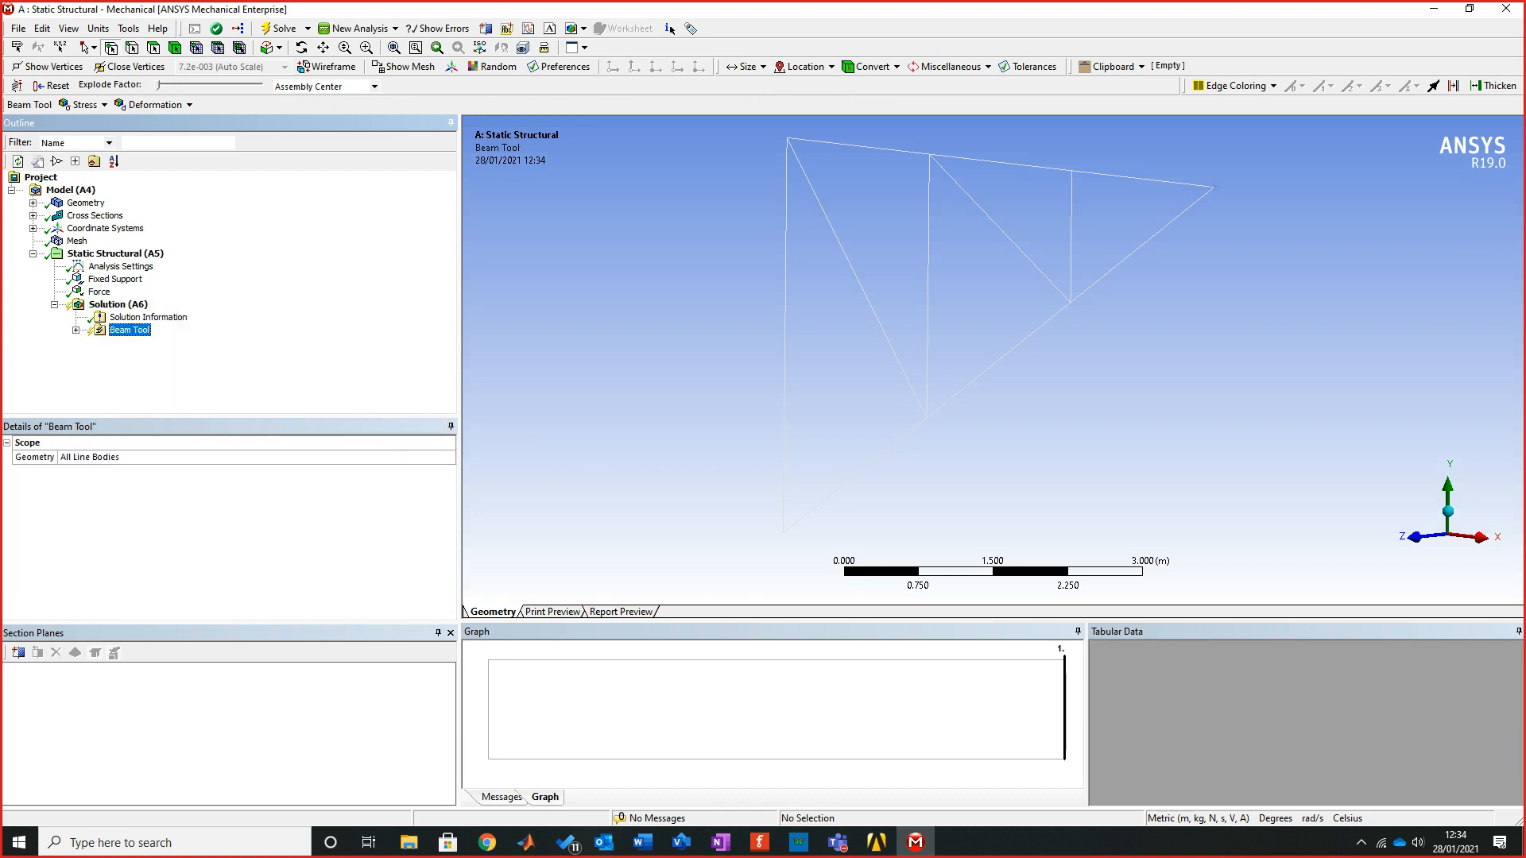
# Evaluate all results of the Beam Tool and display its Direct Stress plot on the truss
pyautogui.click(76, 330)
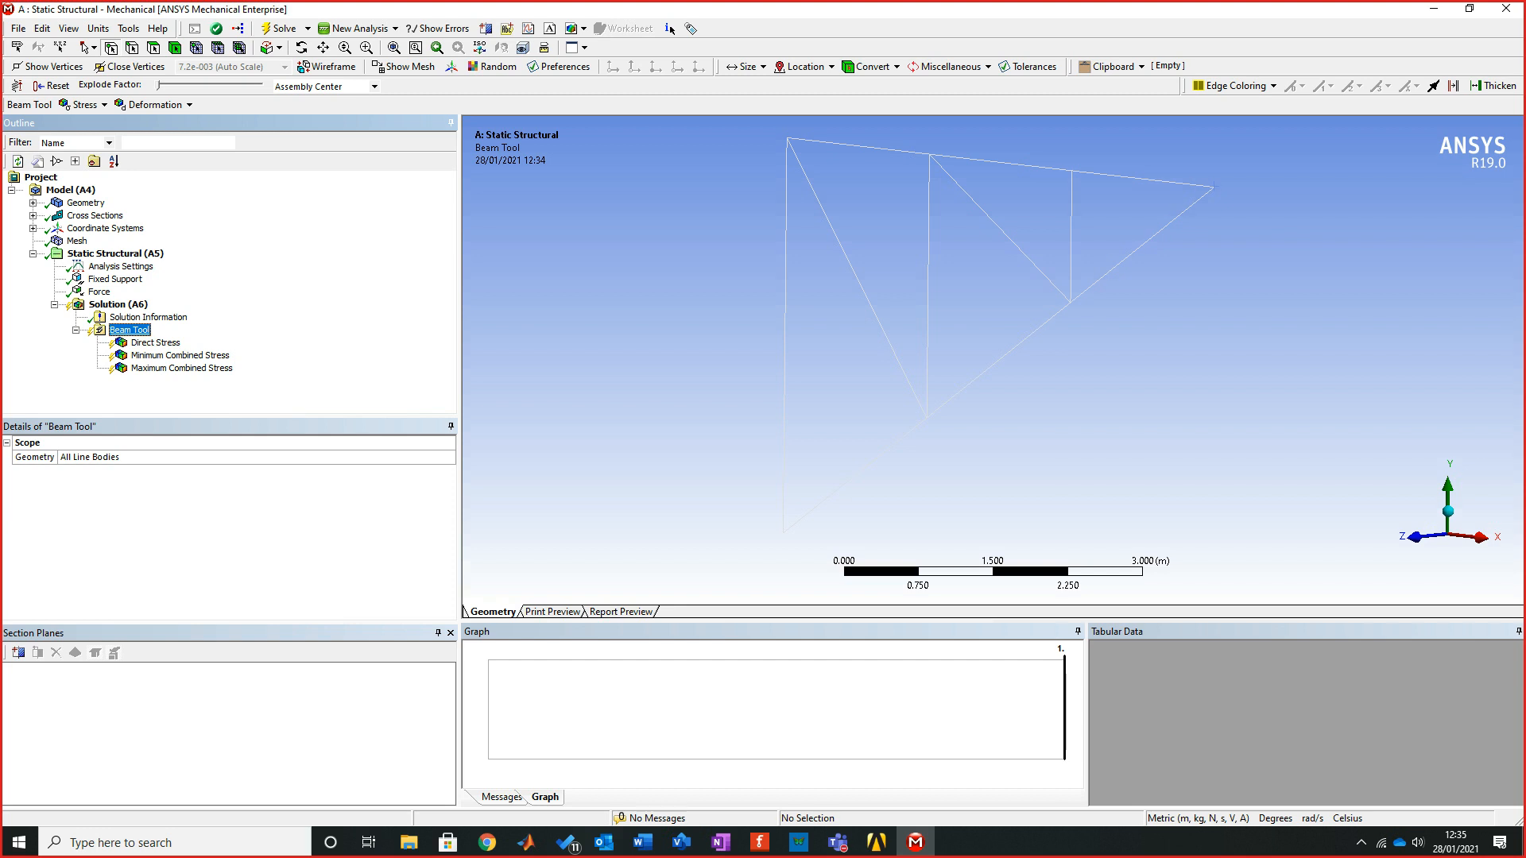
pyautogui.rightClick(131, 331)
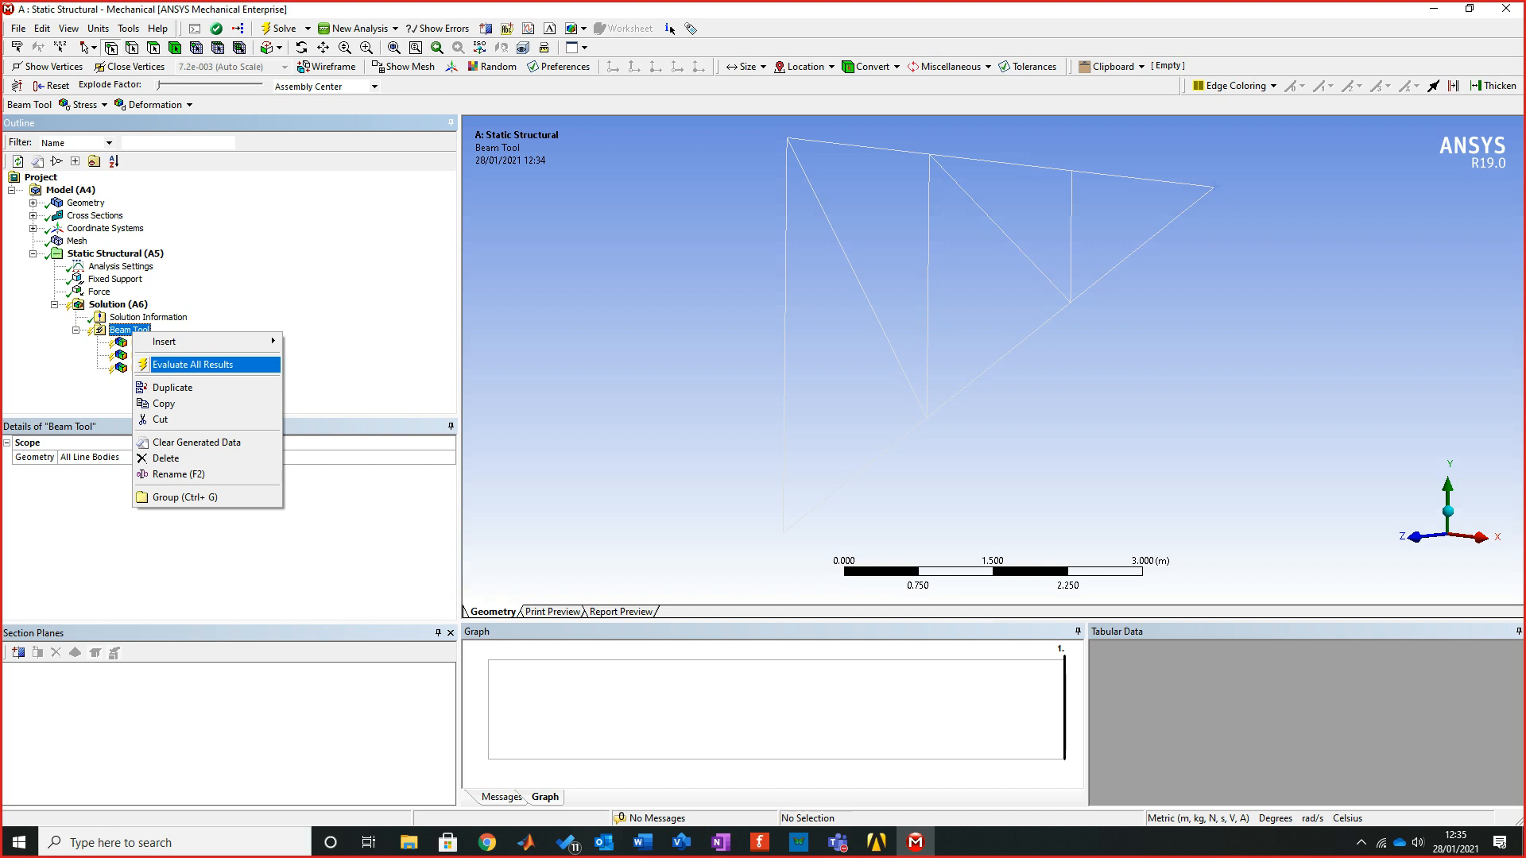
pyautogui.click(192, 364)
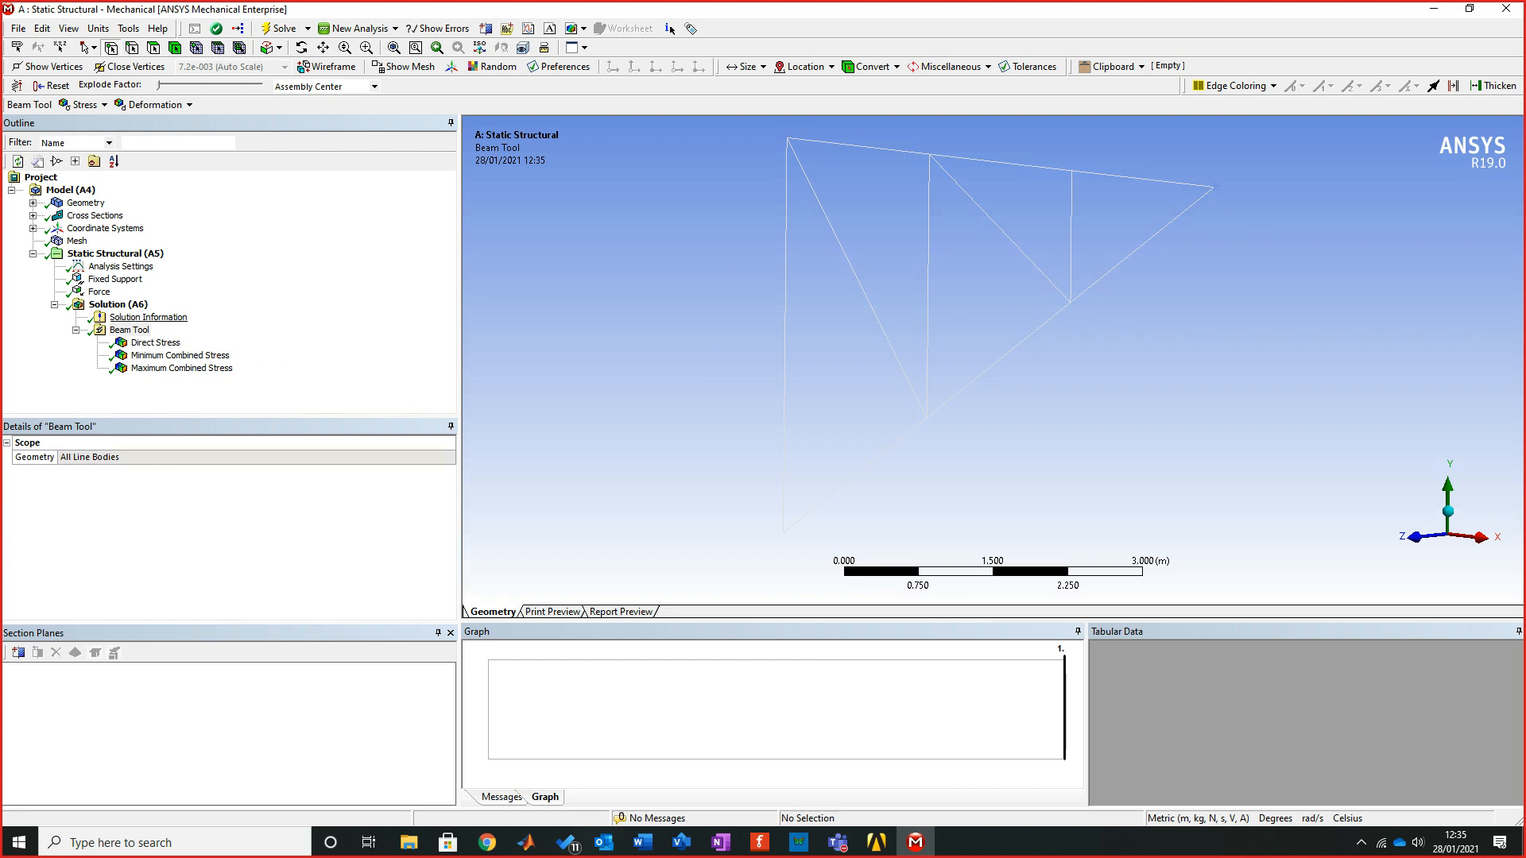
pyautogui.click(155, 342)
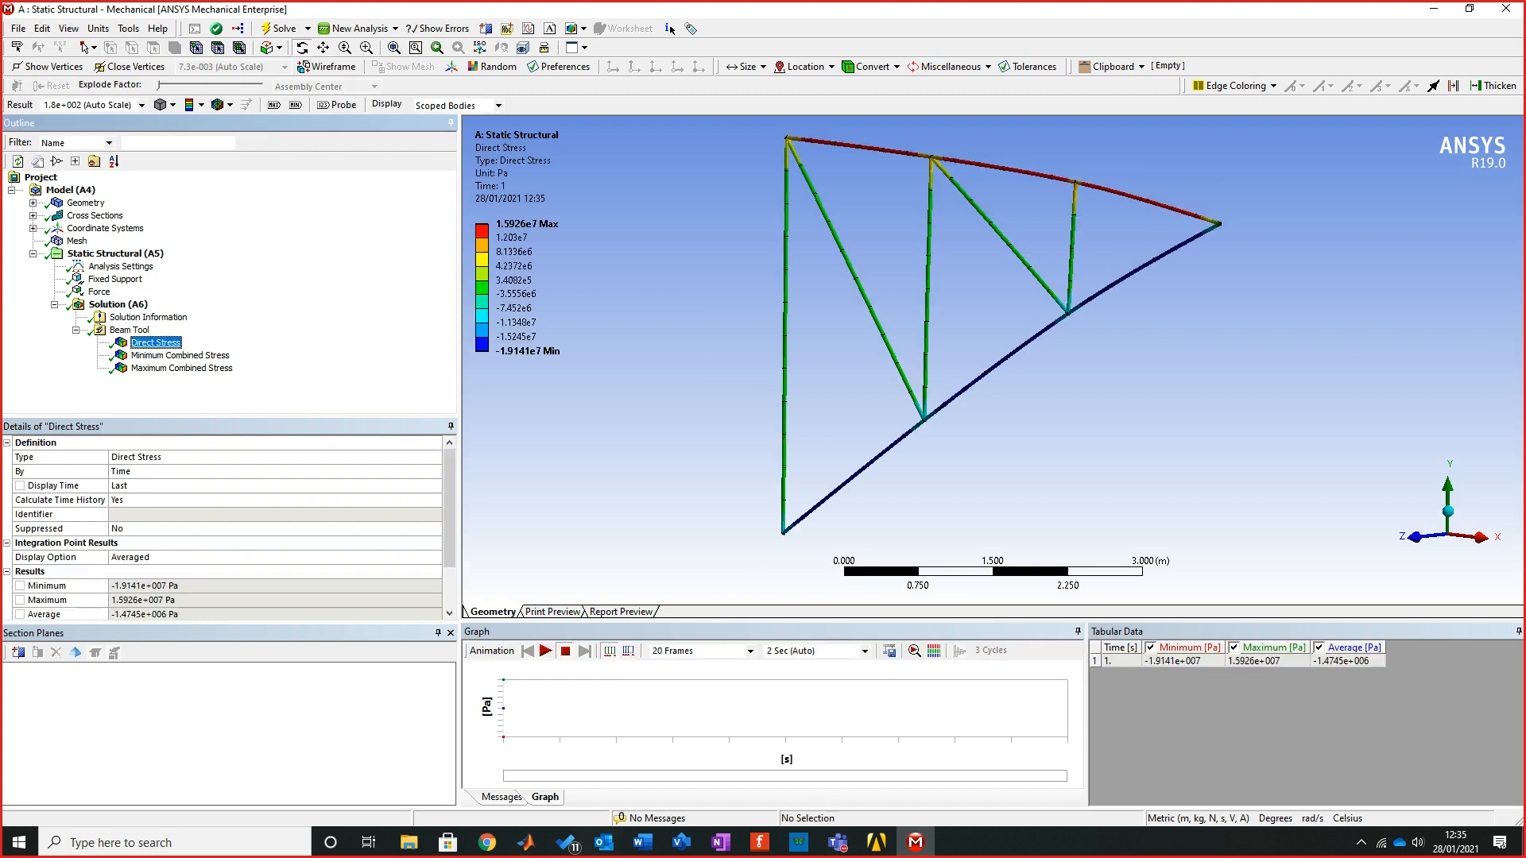
pyautogui.moveTo(993, 358); pyautogui.dragTo(1105, 378, button='middle')
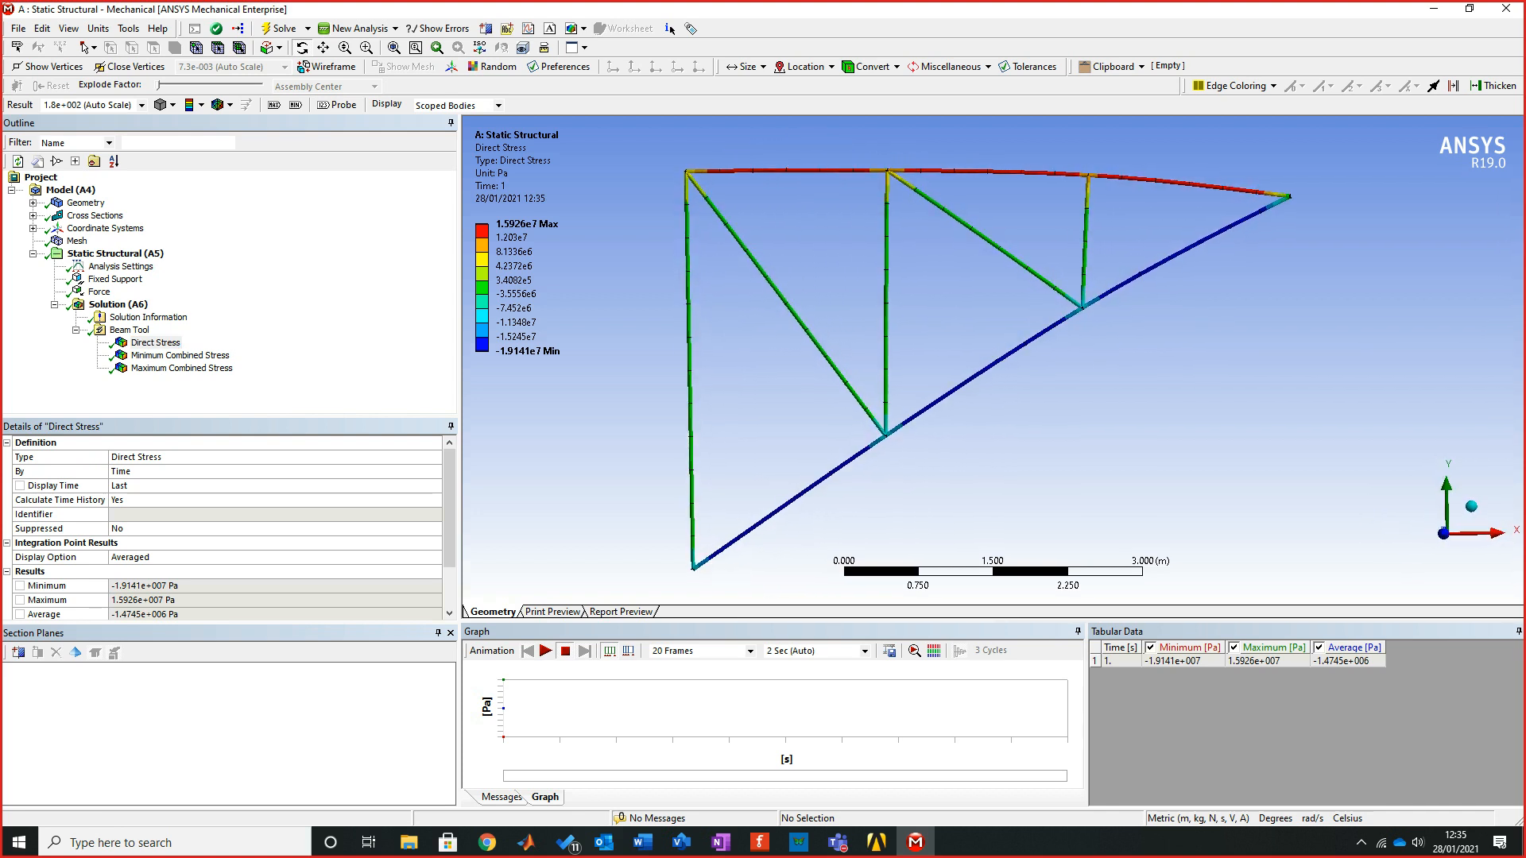
# Inspect the truss's Direct Stress plot from a slightly tilted angle and play its deformation animation
pyautogui.scroll(-2, 993, 363)
pyautogui.scroll(3, 994, 363)
pyautogui.moveTo(994, 364); pyautogui.dragTo(977, 397, button='middle')
pyautogui.click(545, 651)
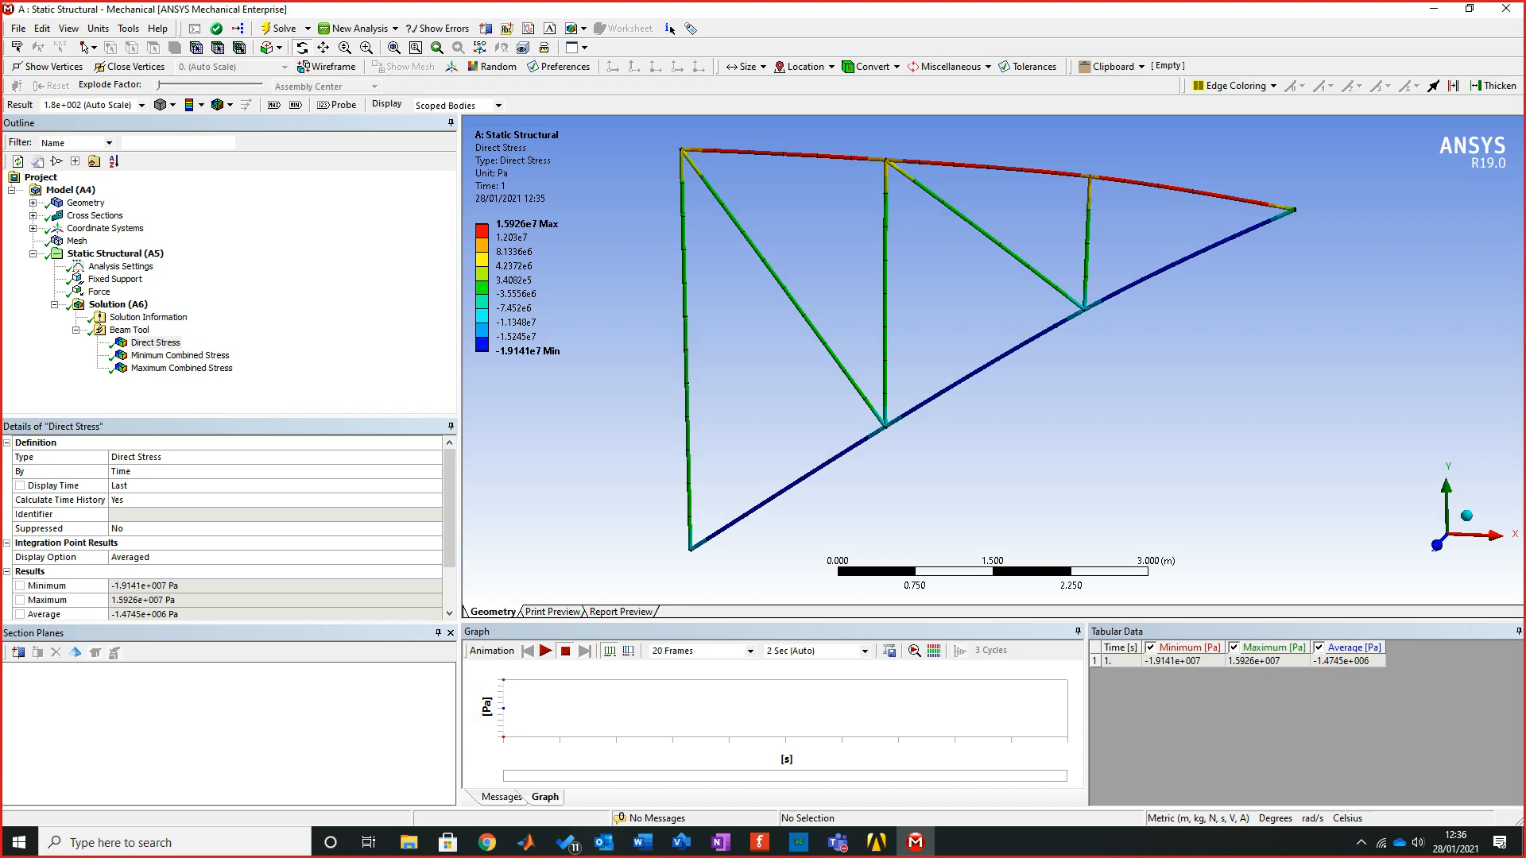
# Arrange ANSYS Mechanical side by side with the Tutorial 1 Truss document in Word and find its member force equations
pyautogui.press('super+Right')
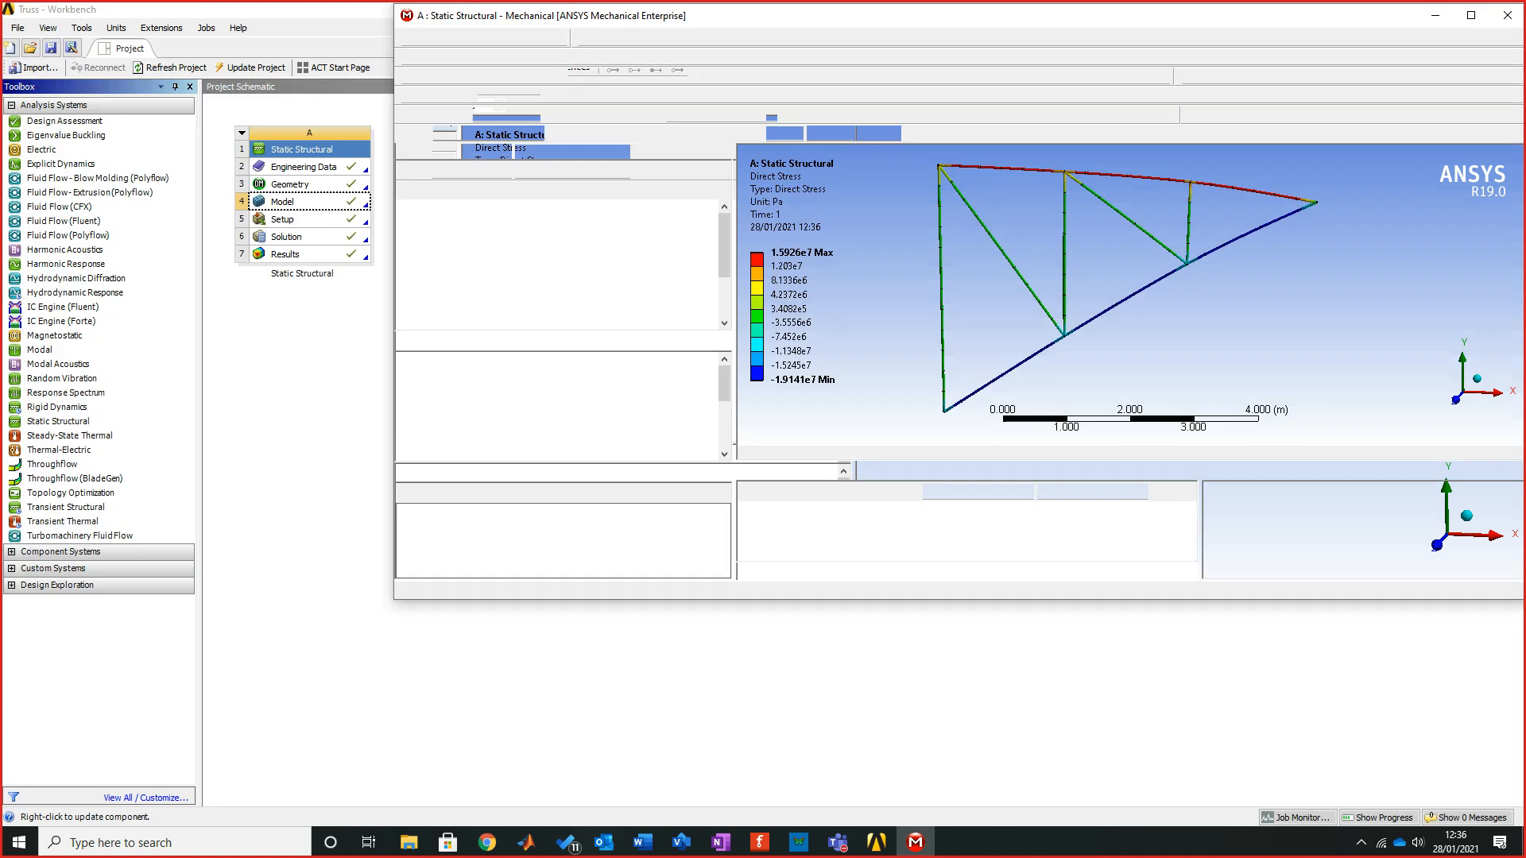
pyautogui.press('Escape')
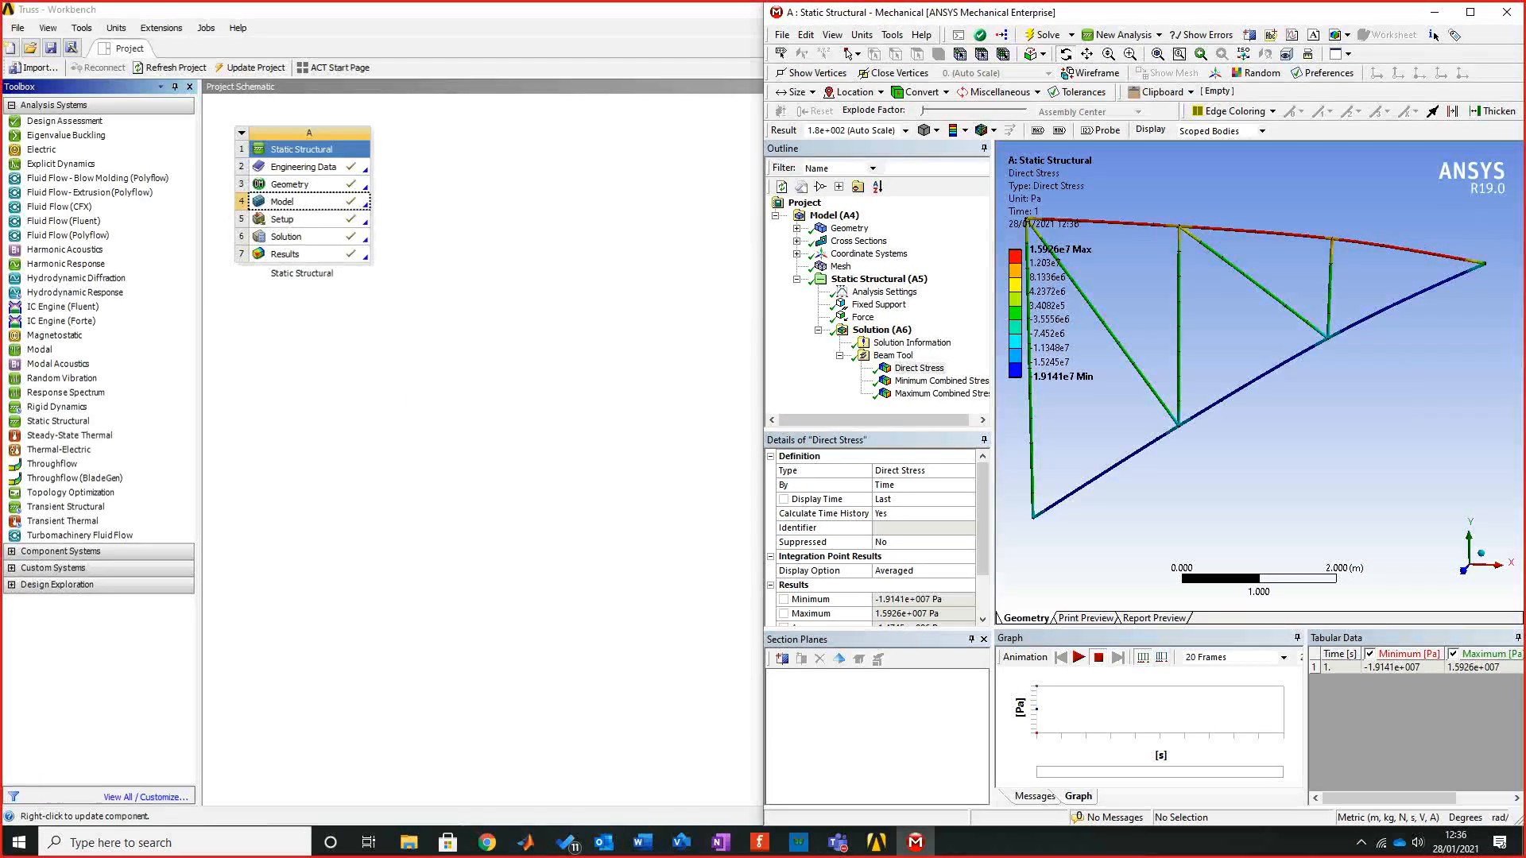
pyautogui.moveTo(643, 842)
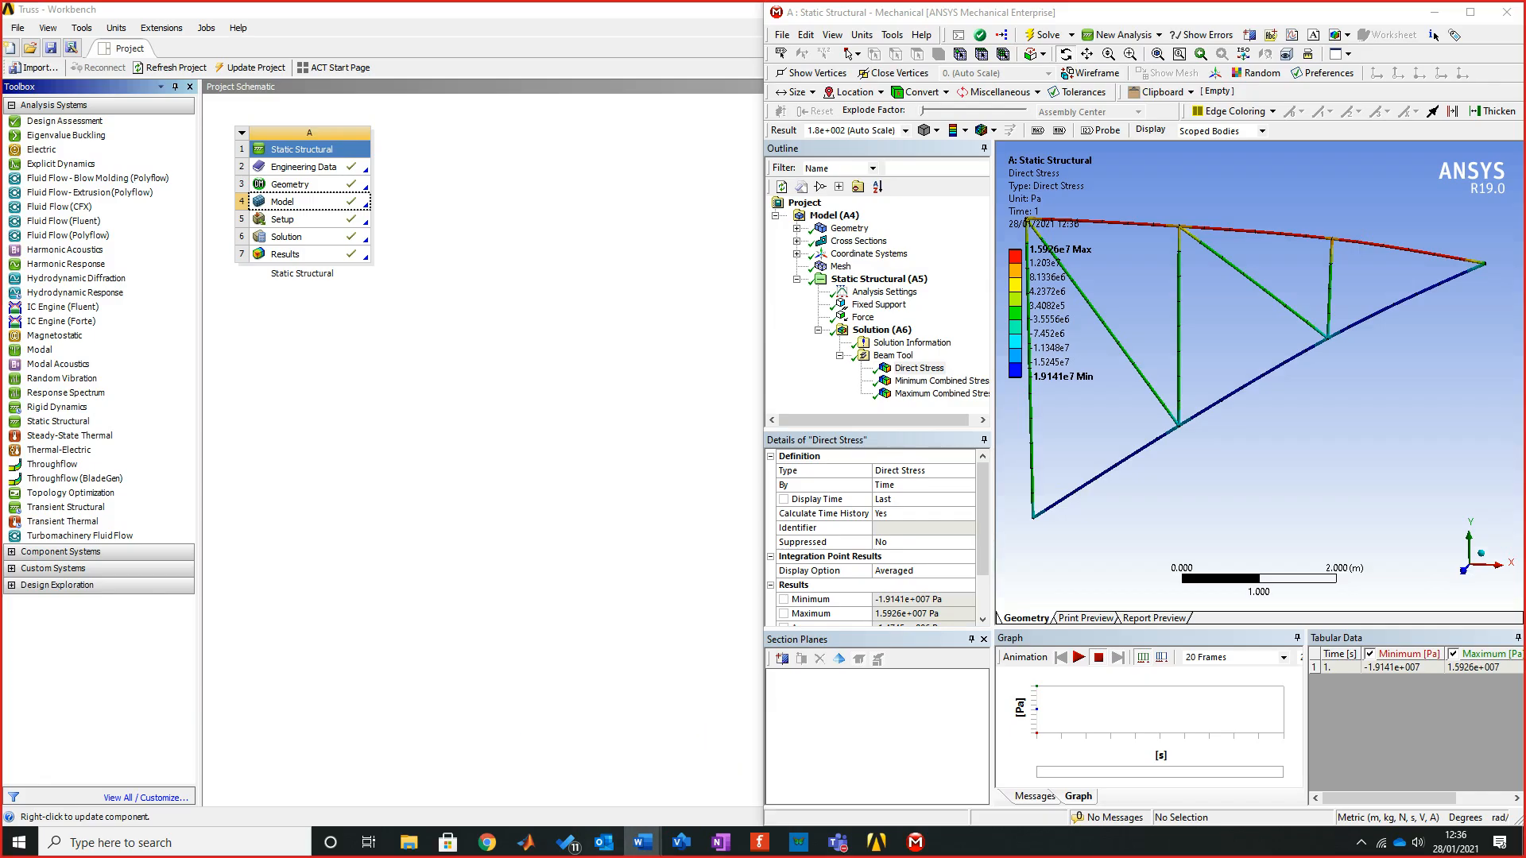
pyautogui.moveTo(1, 194); pyautogui.dragTo(1, 296)
pyautogui.scroll(-4, 374, 461)
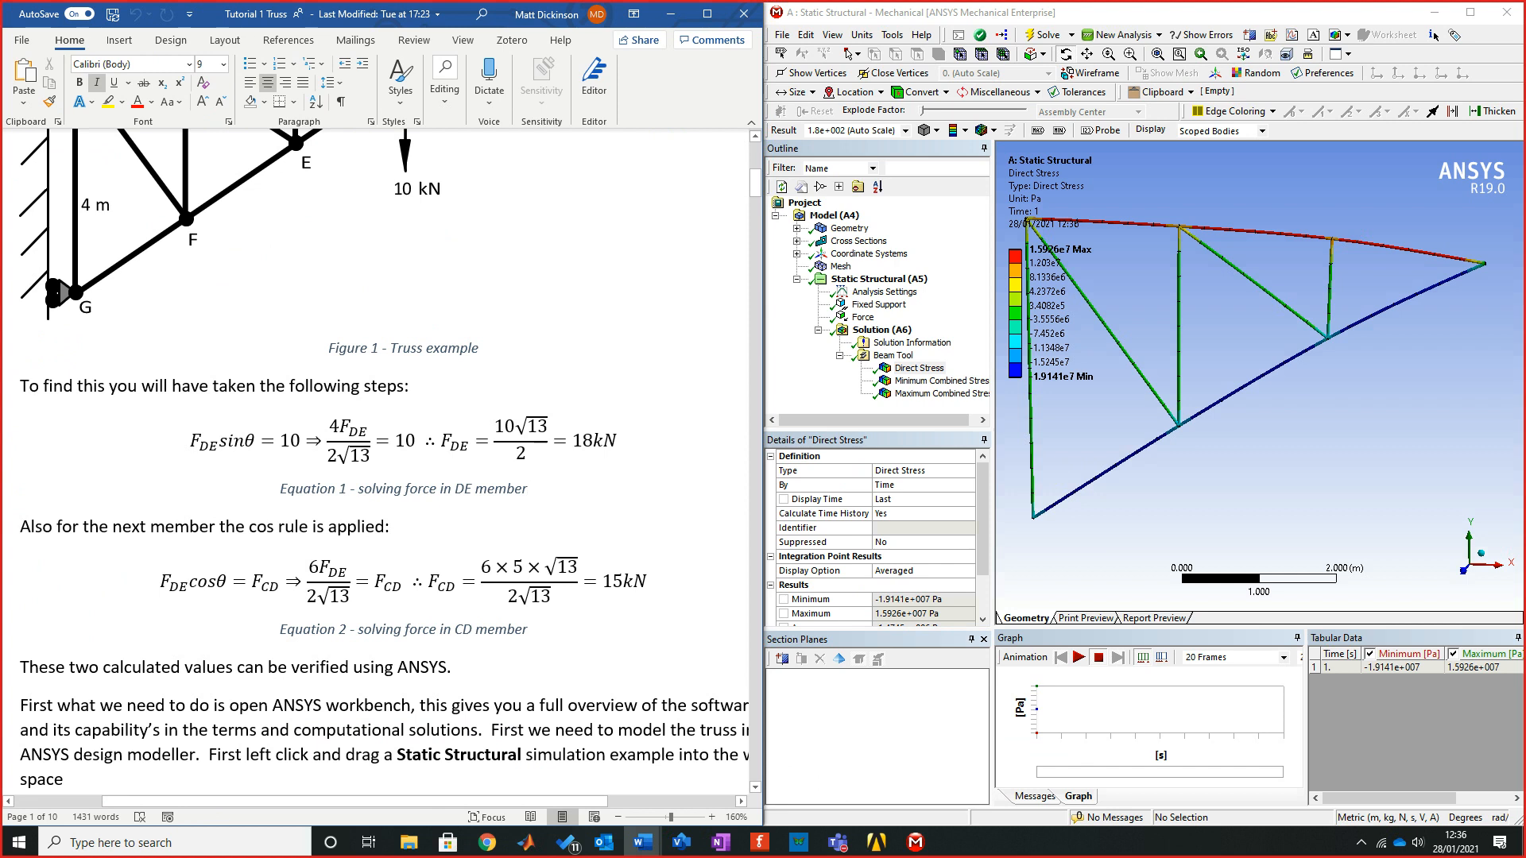
# Examine the truss figure and the DE and CD force equations against the Direct Stress plot, and return to full-screen ANSYS Mechanical
pyautogui.scroll(1, 381, 461)
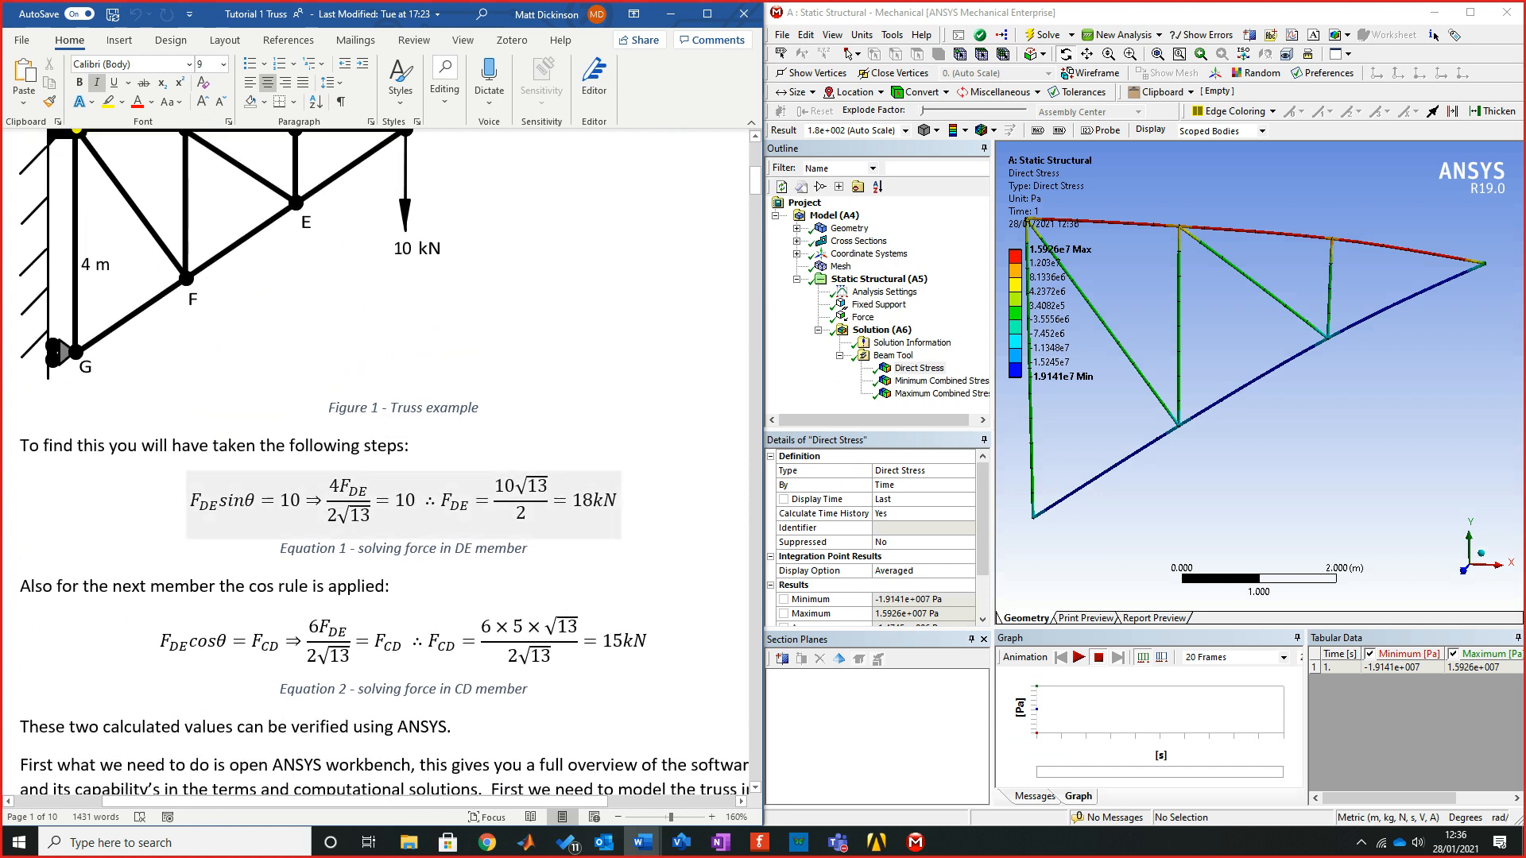
pyautogui.scroll(1, 381, 461)
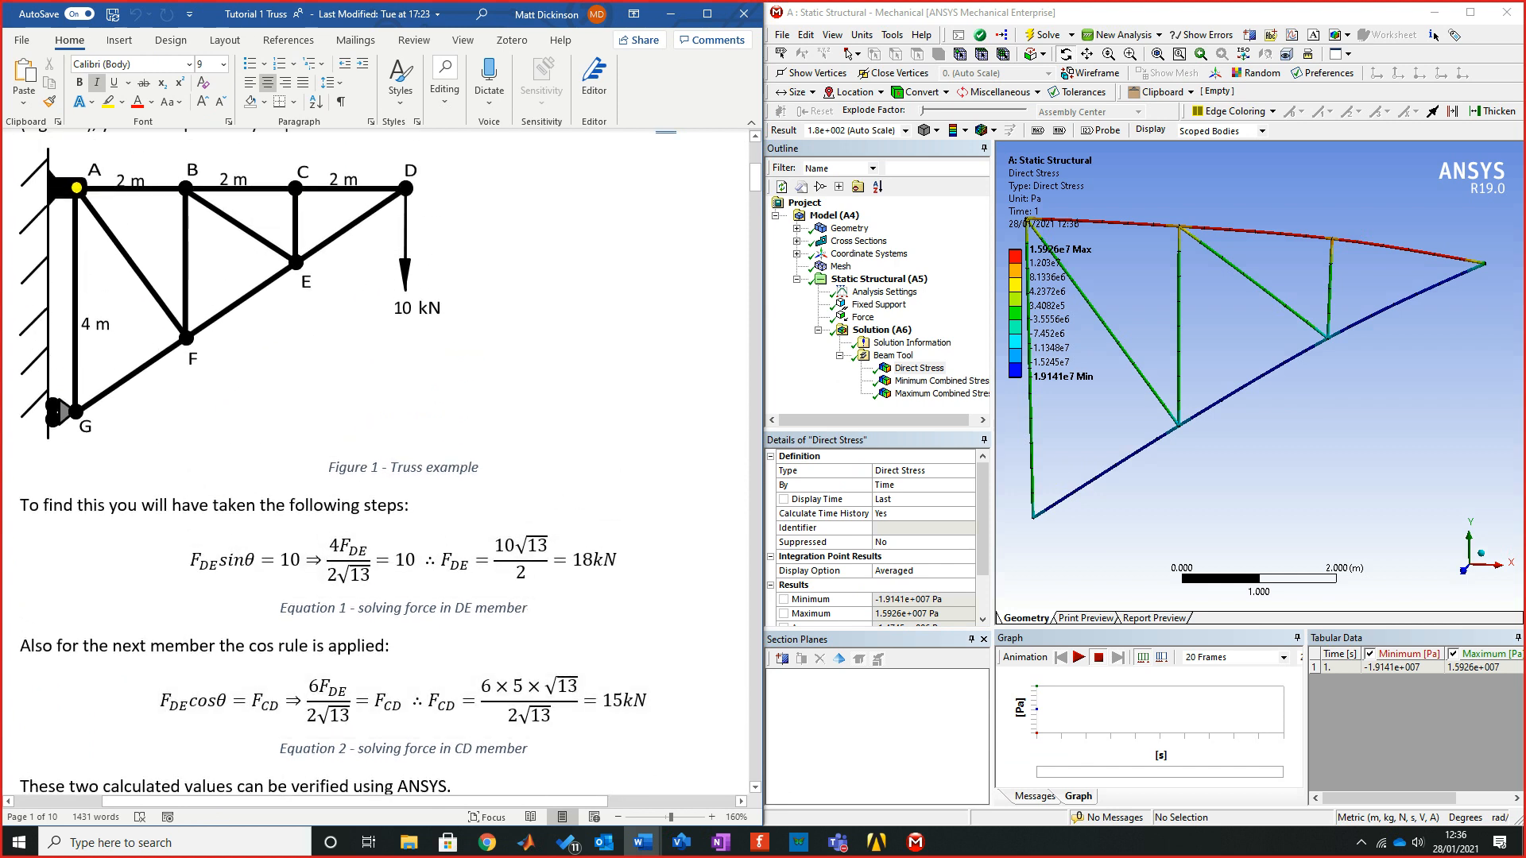
pyautogui.click(582, 559)
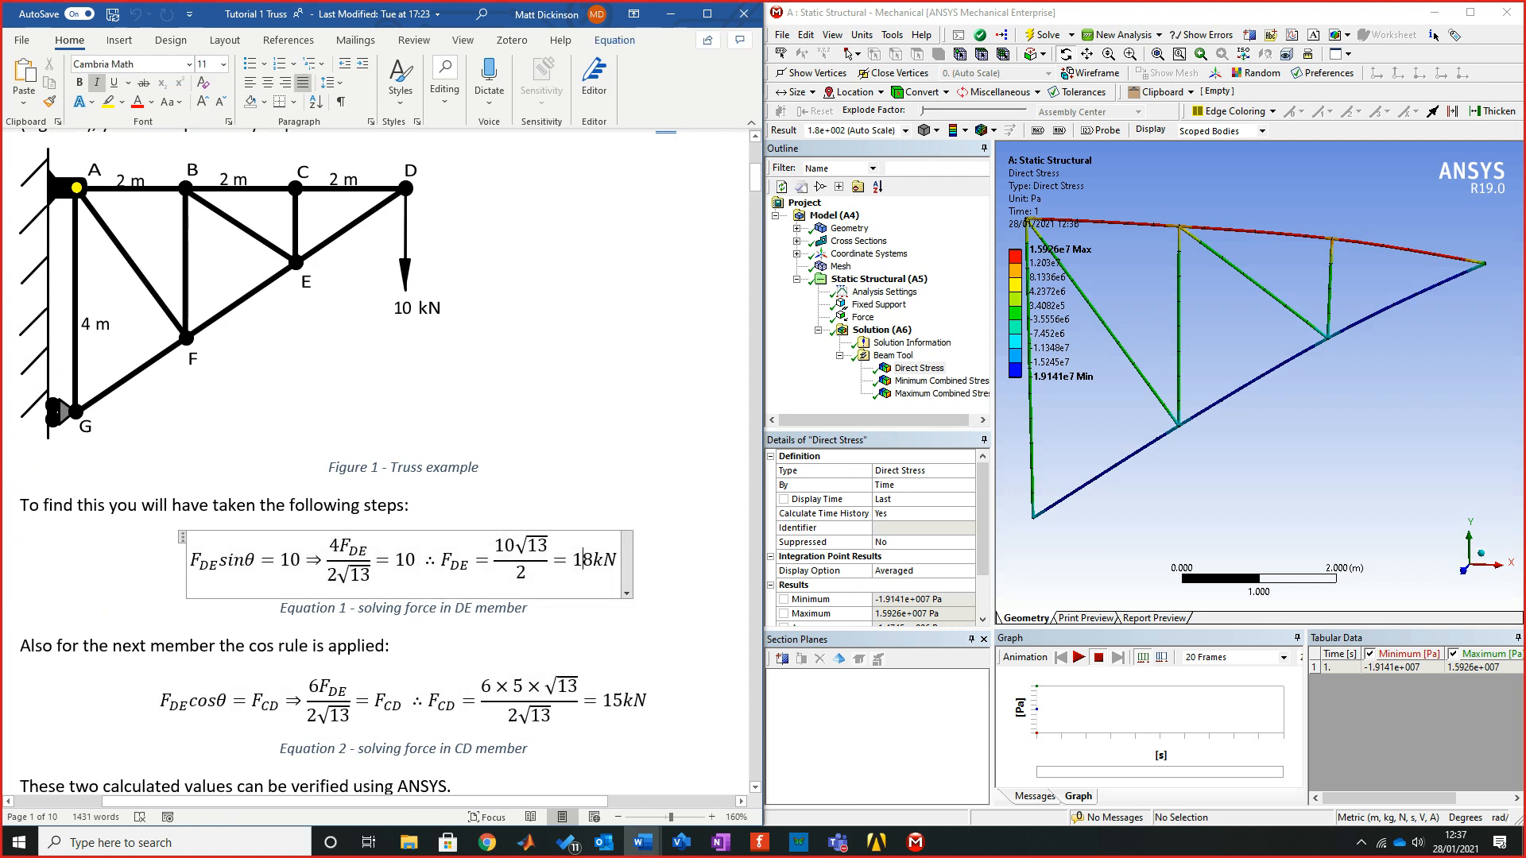
pyautogui.scroll(-3, 381, 461)
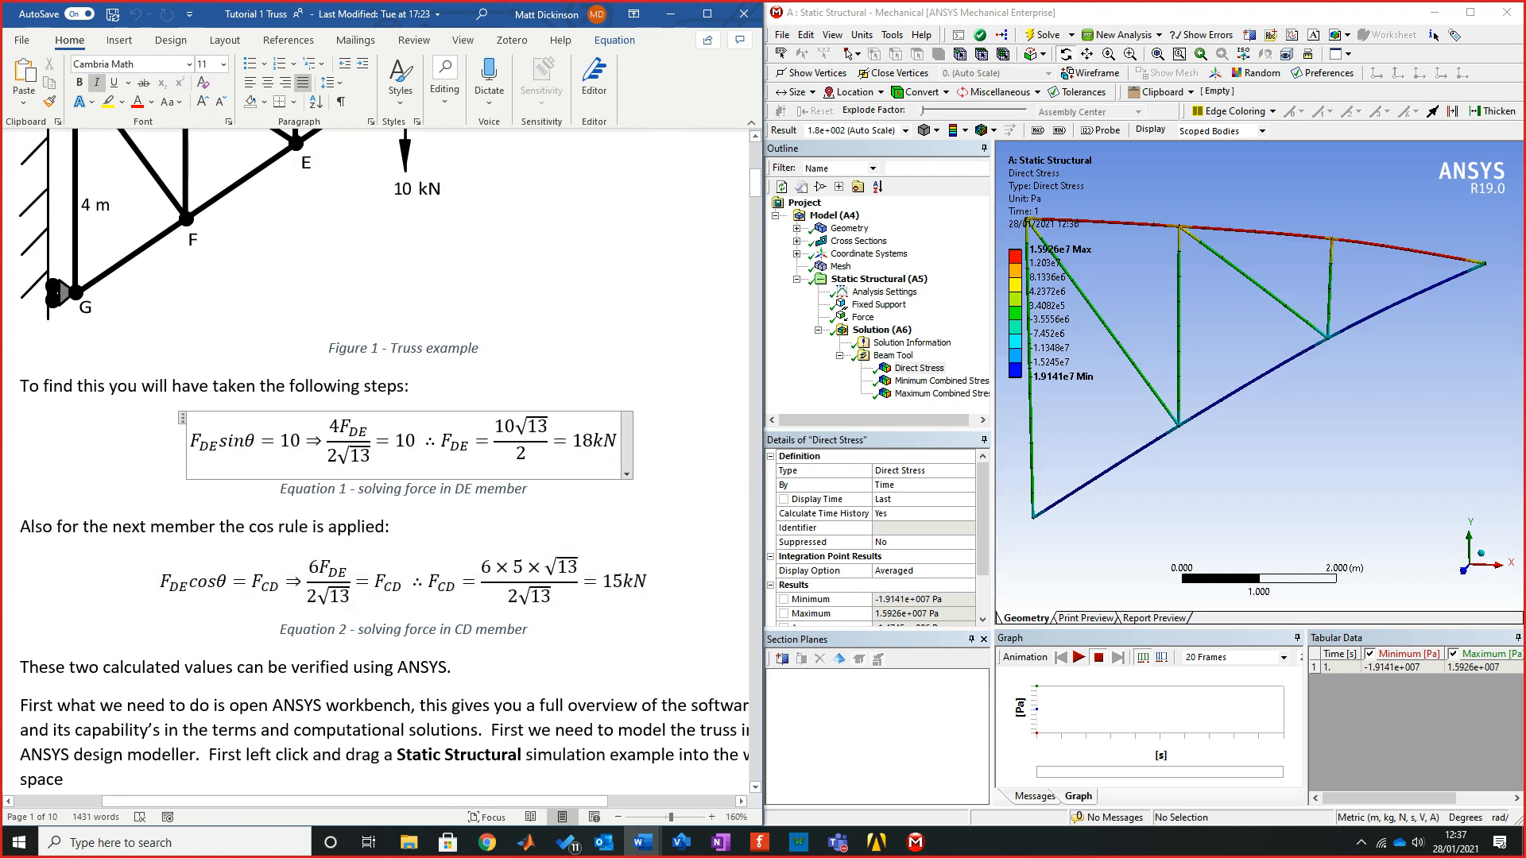
pyautogui.click(161, 581)
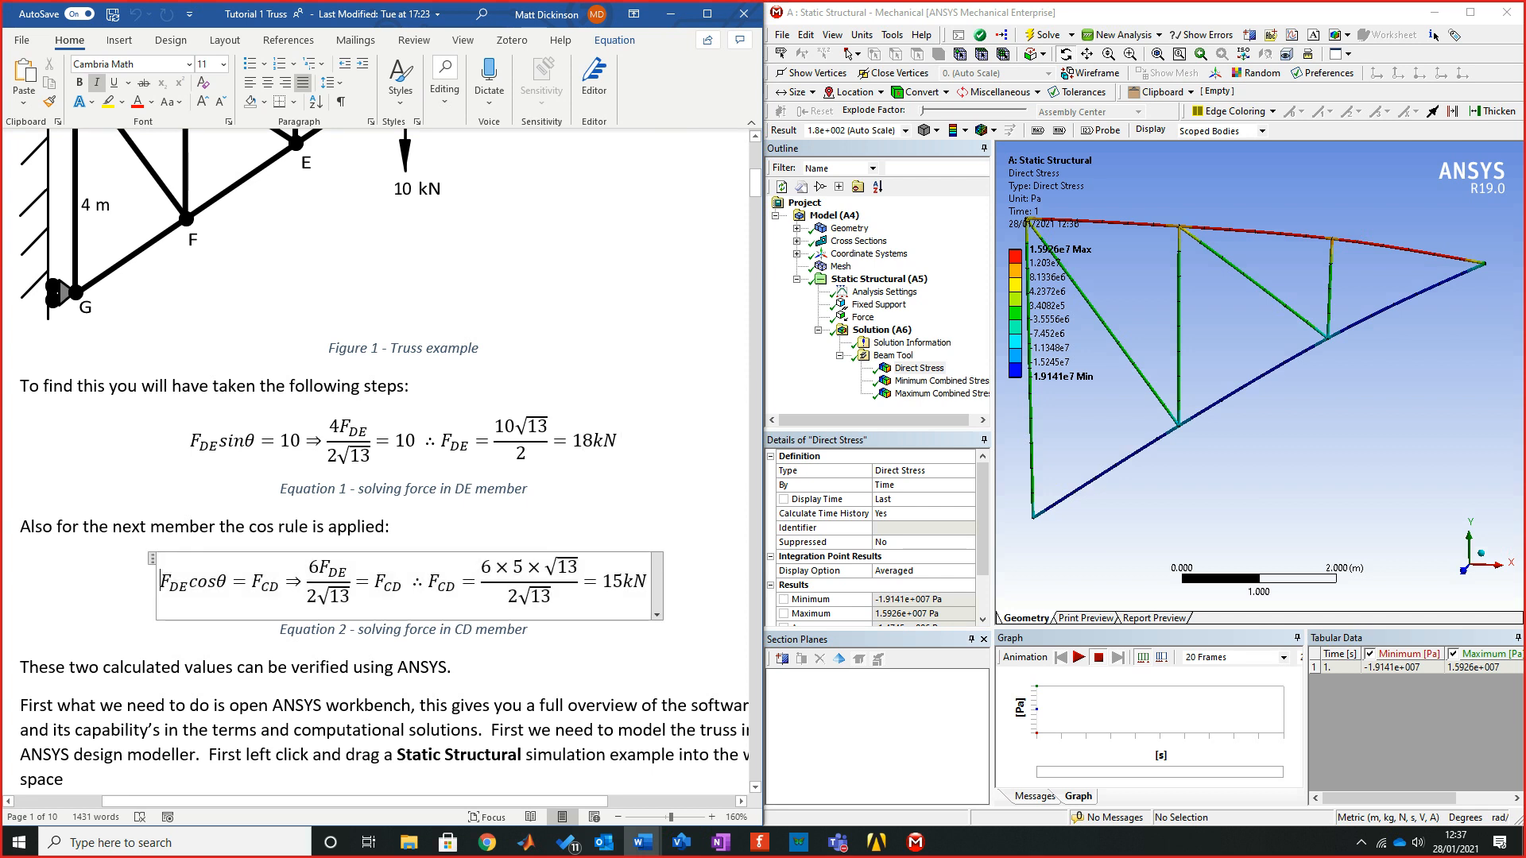
pyautogui.scroll(2, 381, 461)
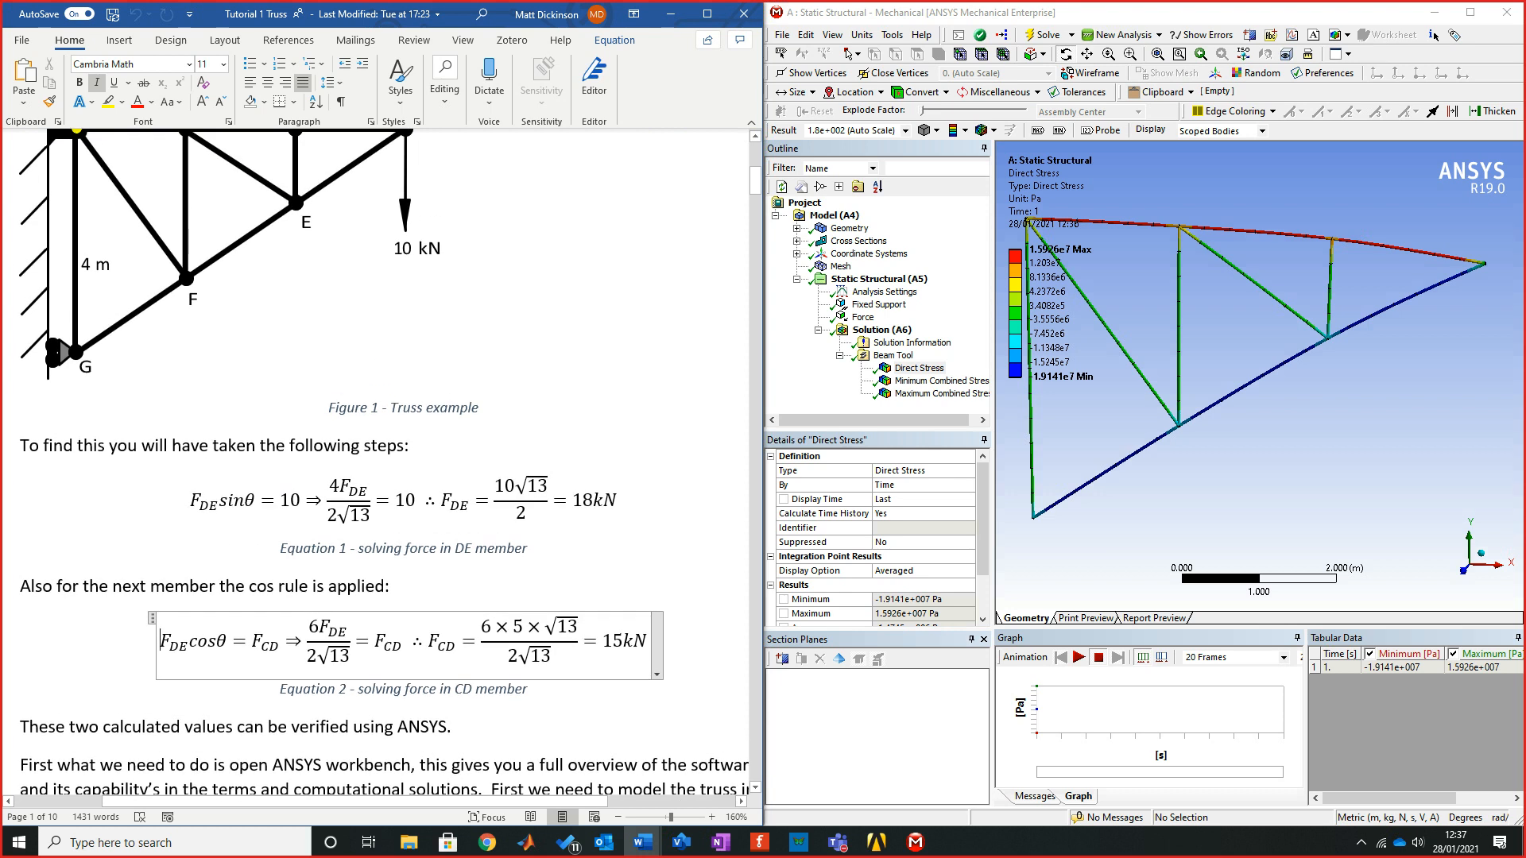
pyautogui.scroll(3, 382, 461)
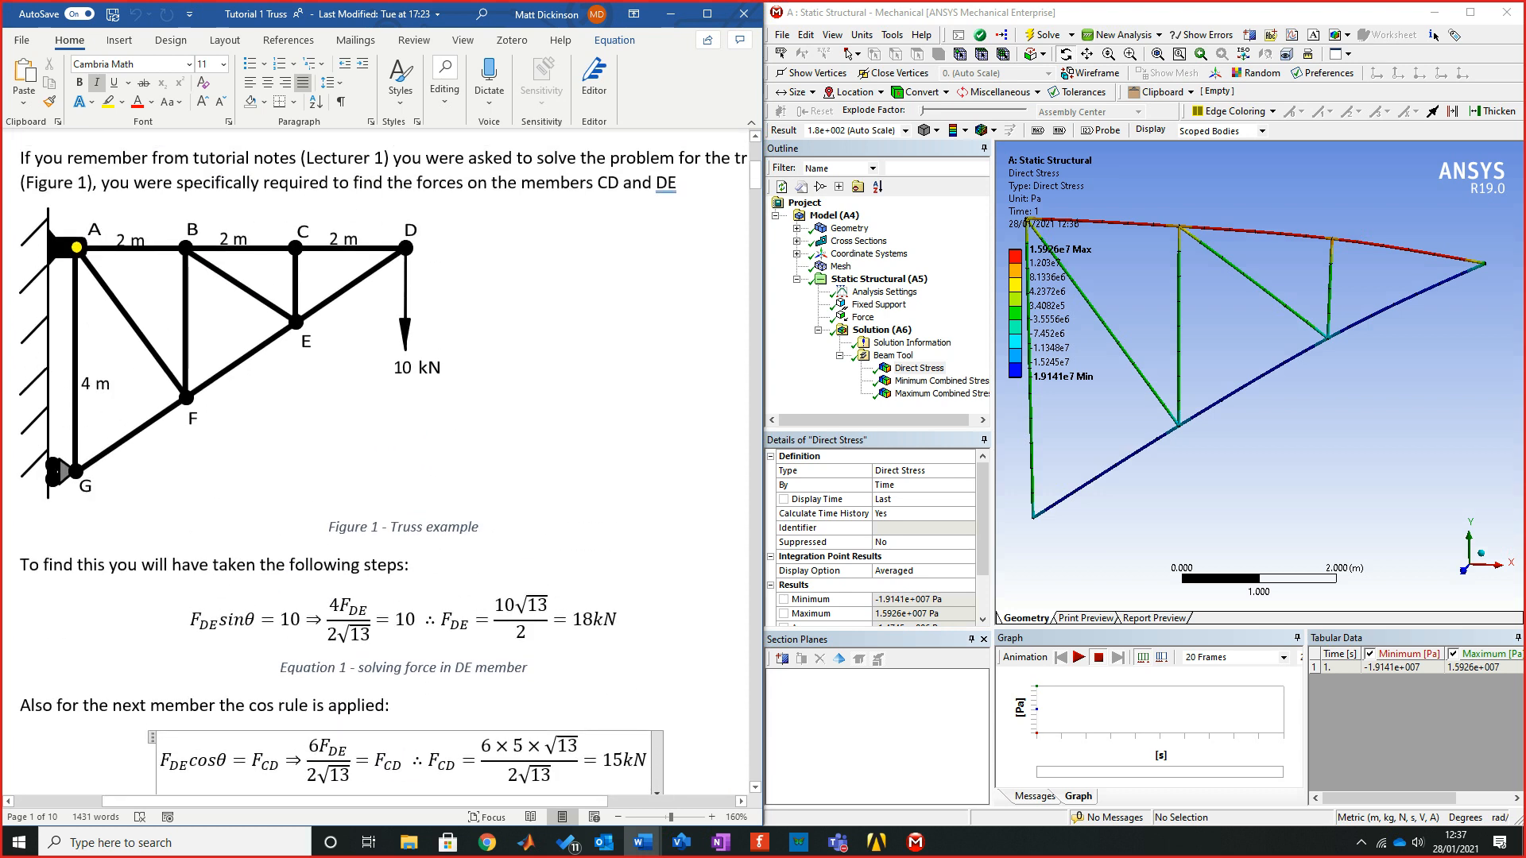
pyautogui.scroll(-1, 381, 461)
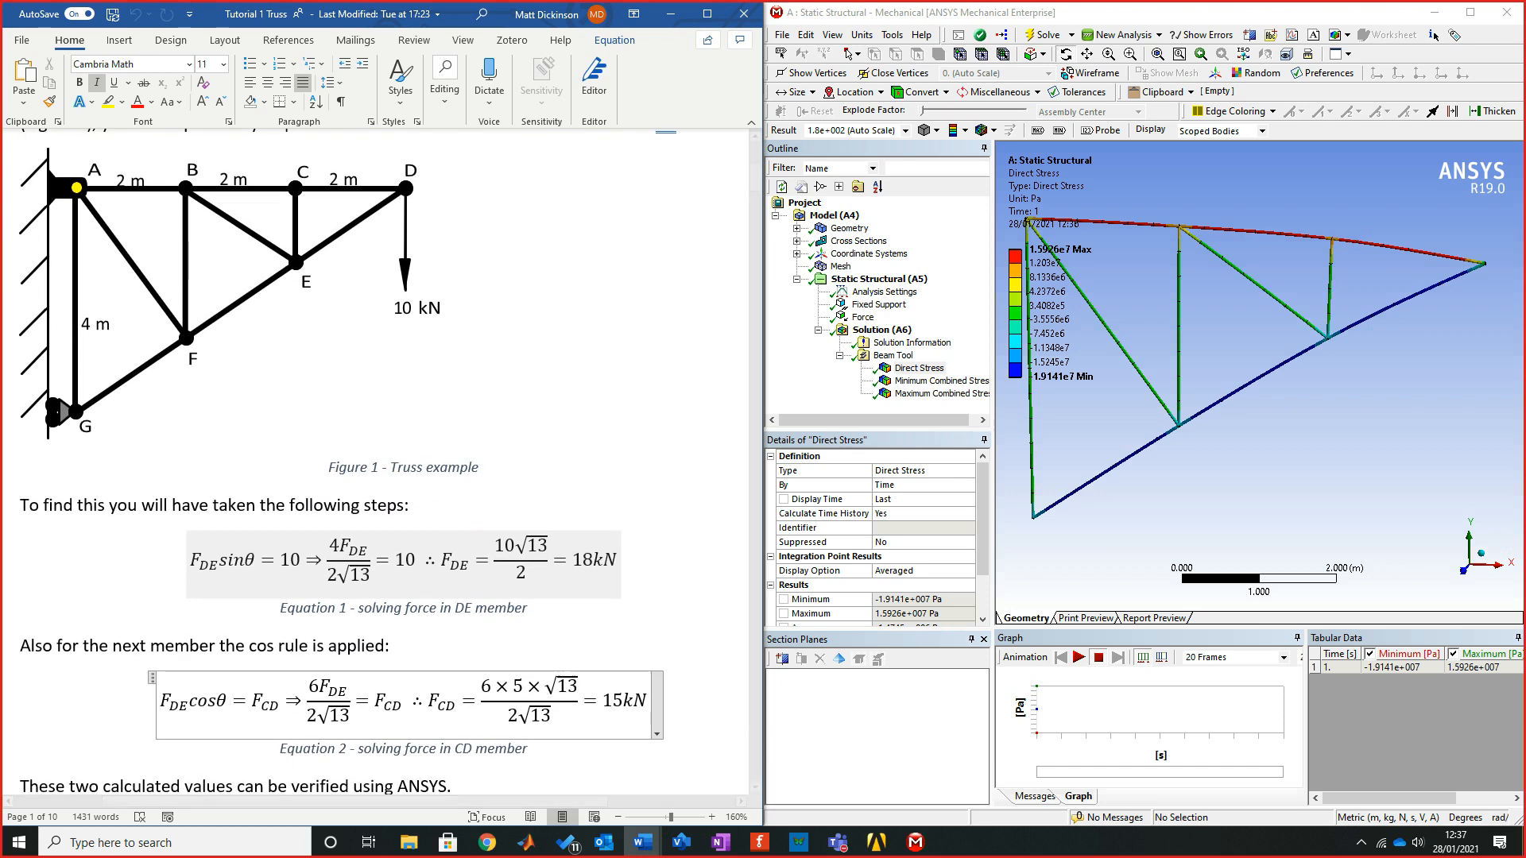
pyautogui.click(670, 14)
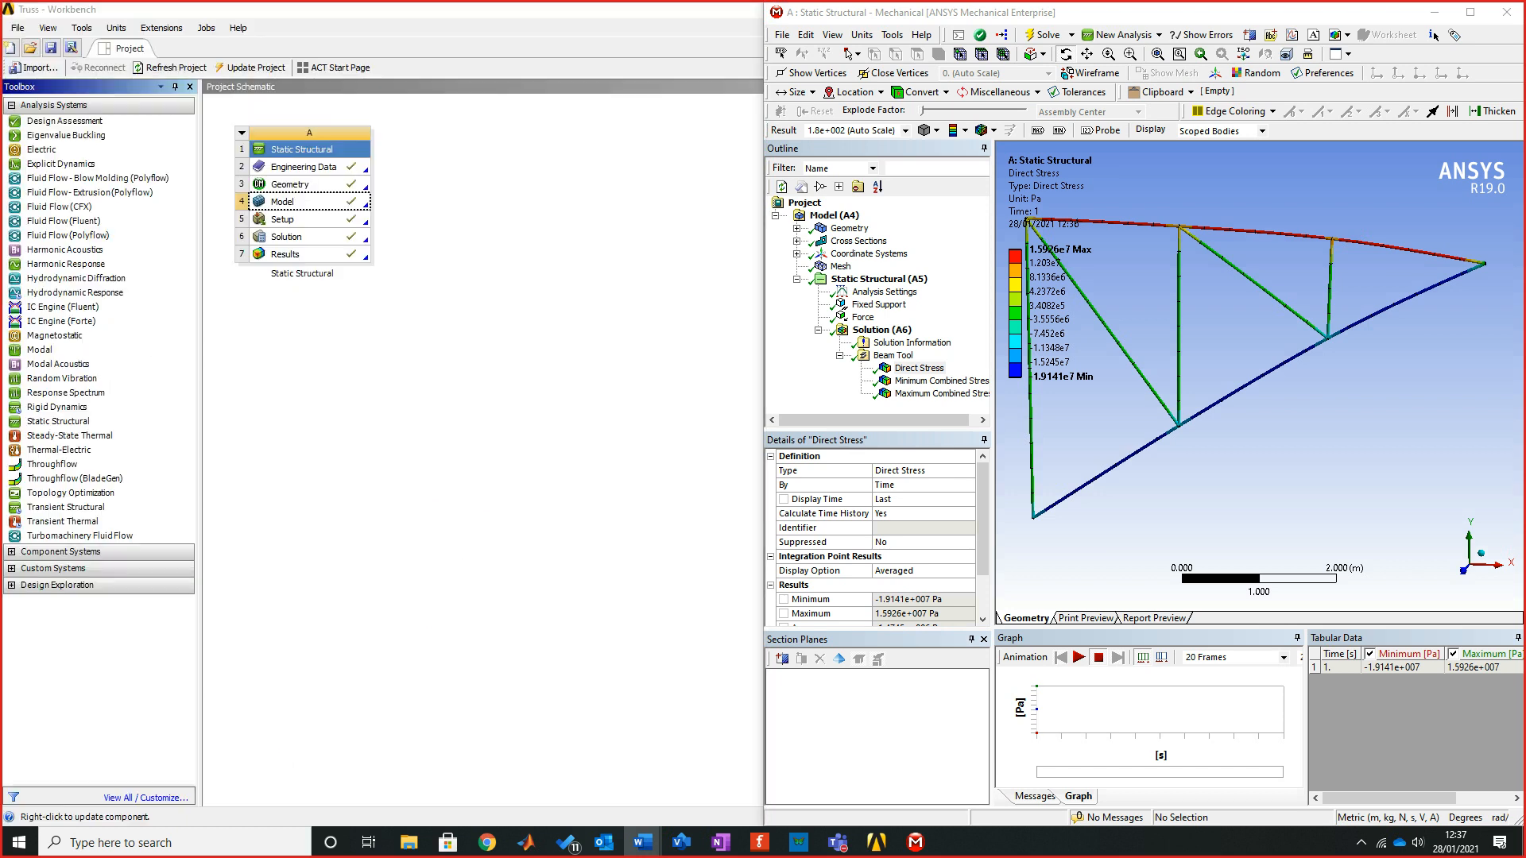
pyautogui.click(1470, 13)
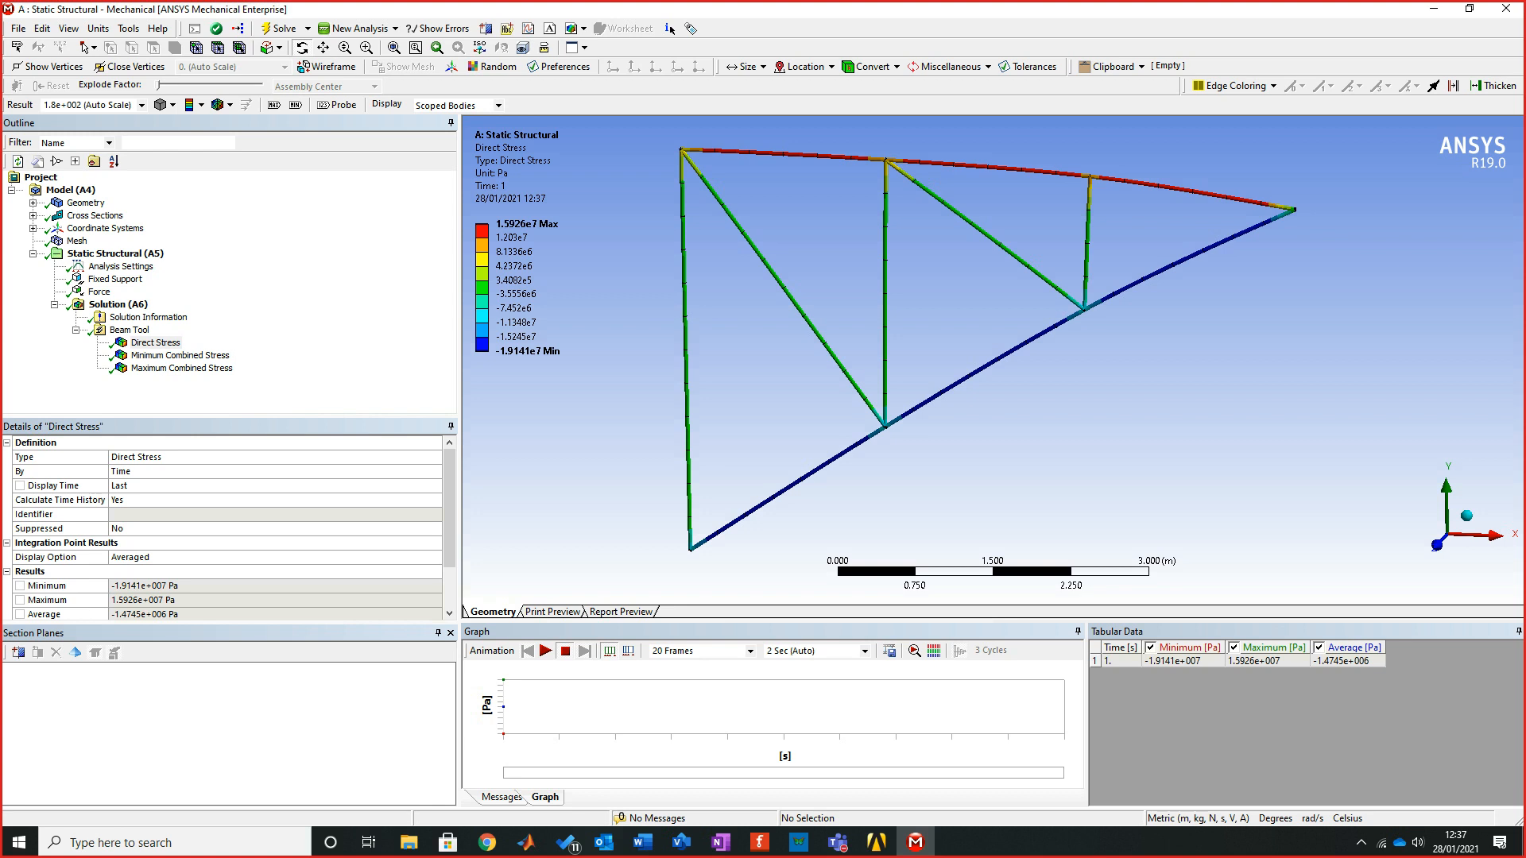
# Review the Tutorial 1 Truss calculations and the three-node element in the Principles of FEA document in Word, and return to ANSYS Mechanical
pyautogui.moveTo(643, 843)
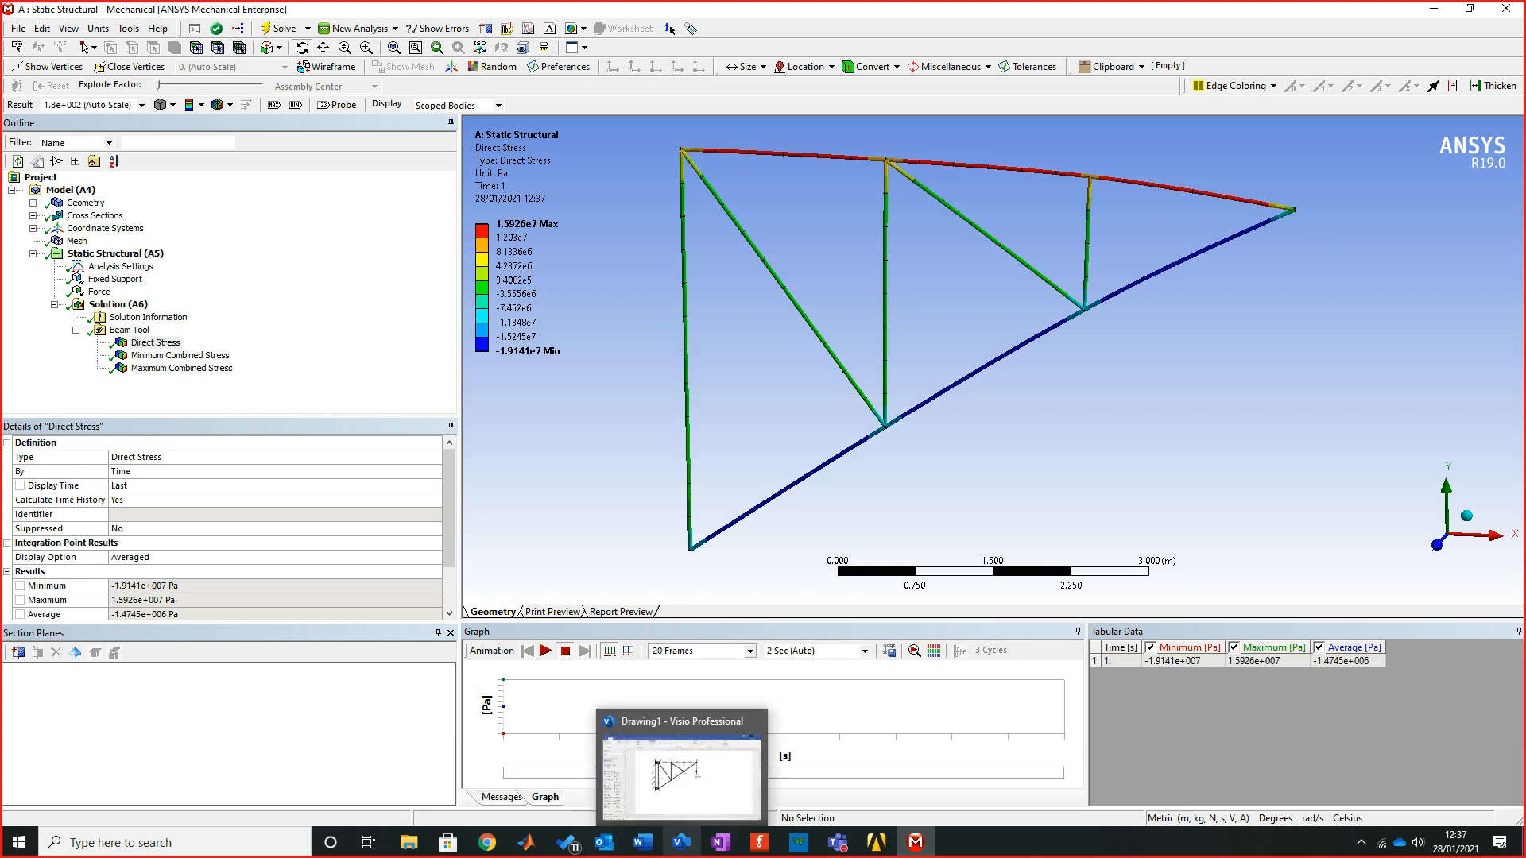
pyautogui.click(597, 767)
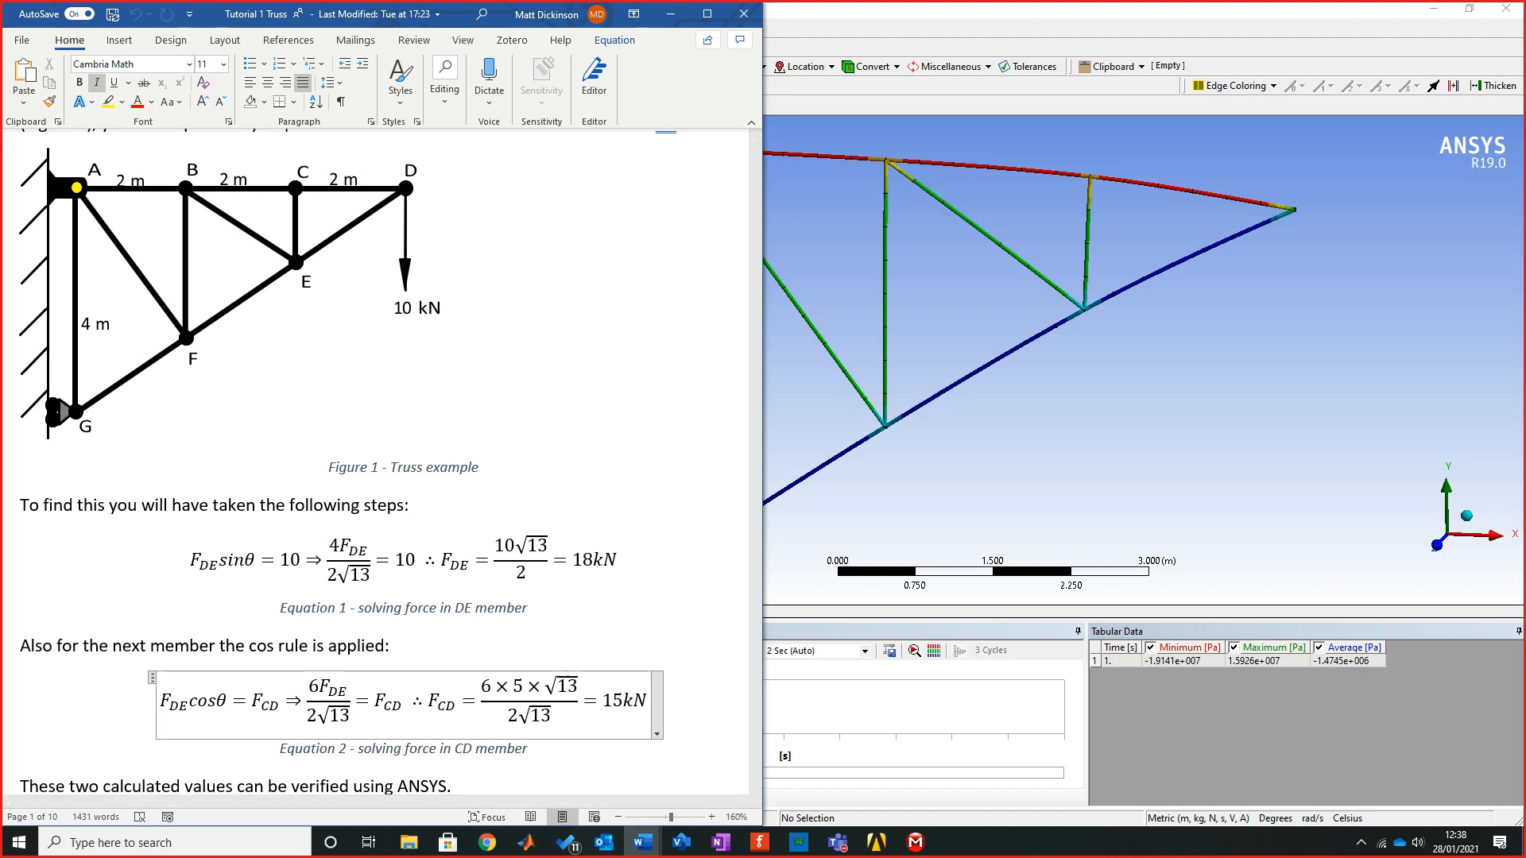
pyautogui.hotkey('alt', 'Tab')
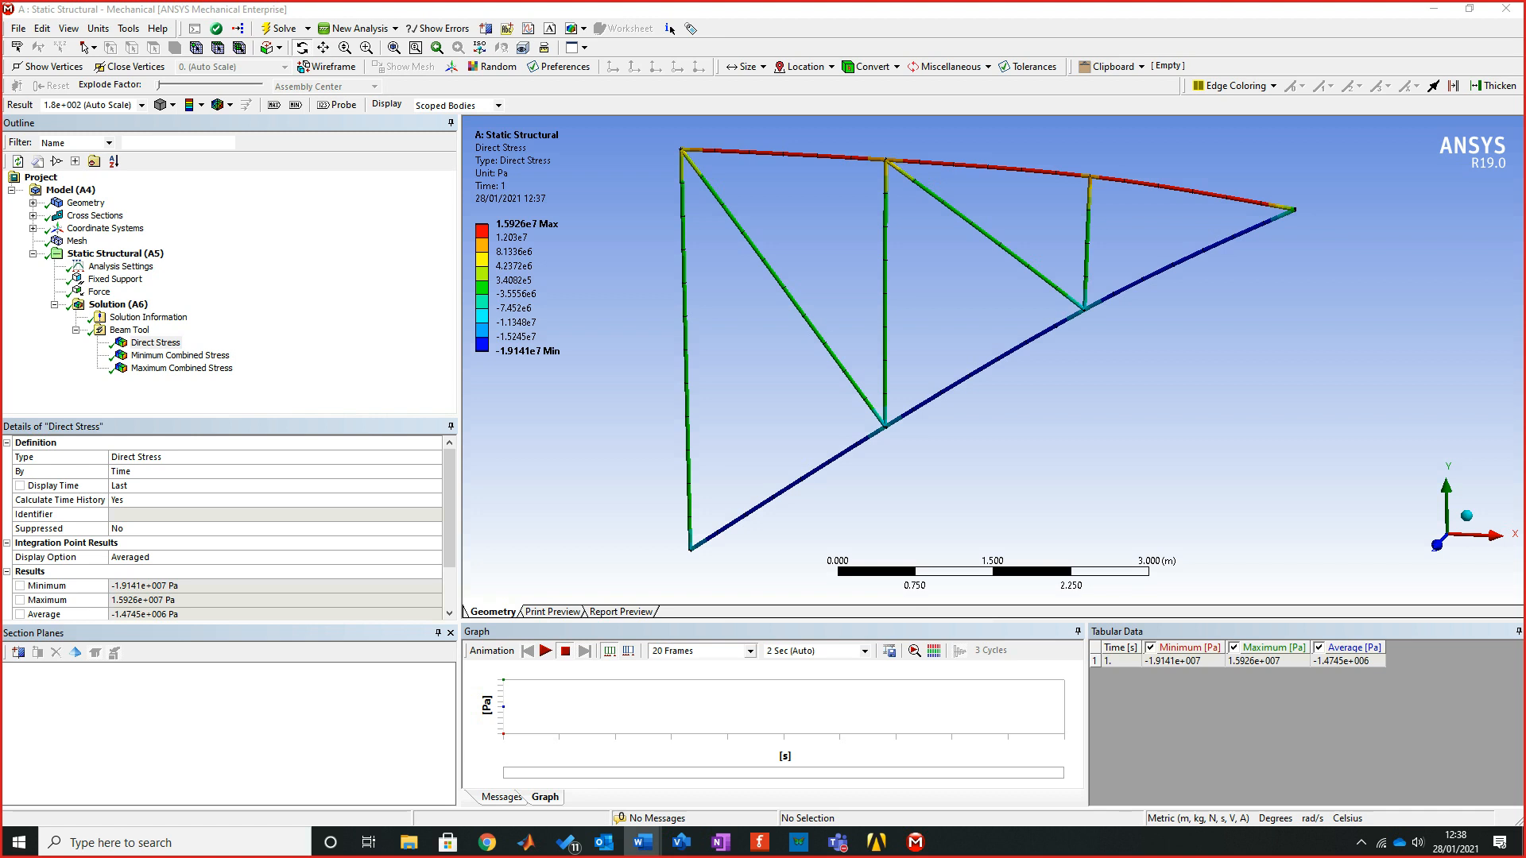
pyautogui.click(642, 843)
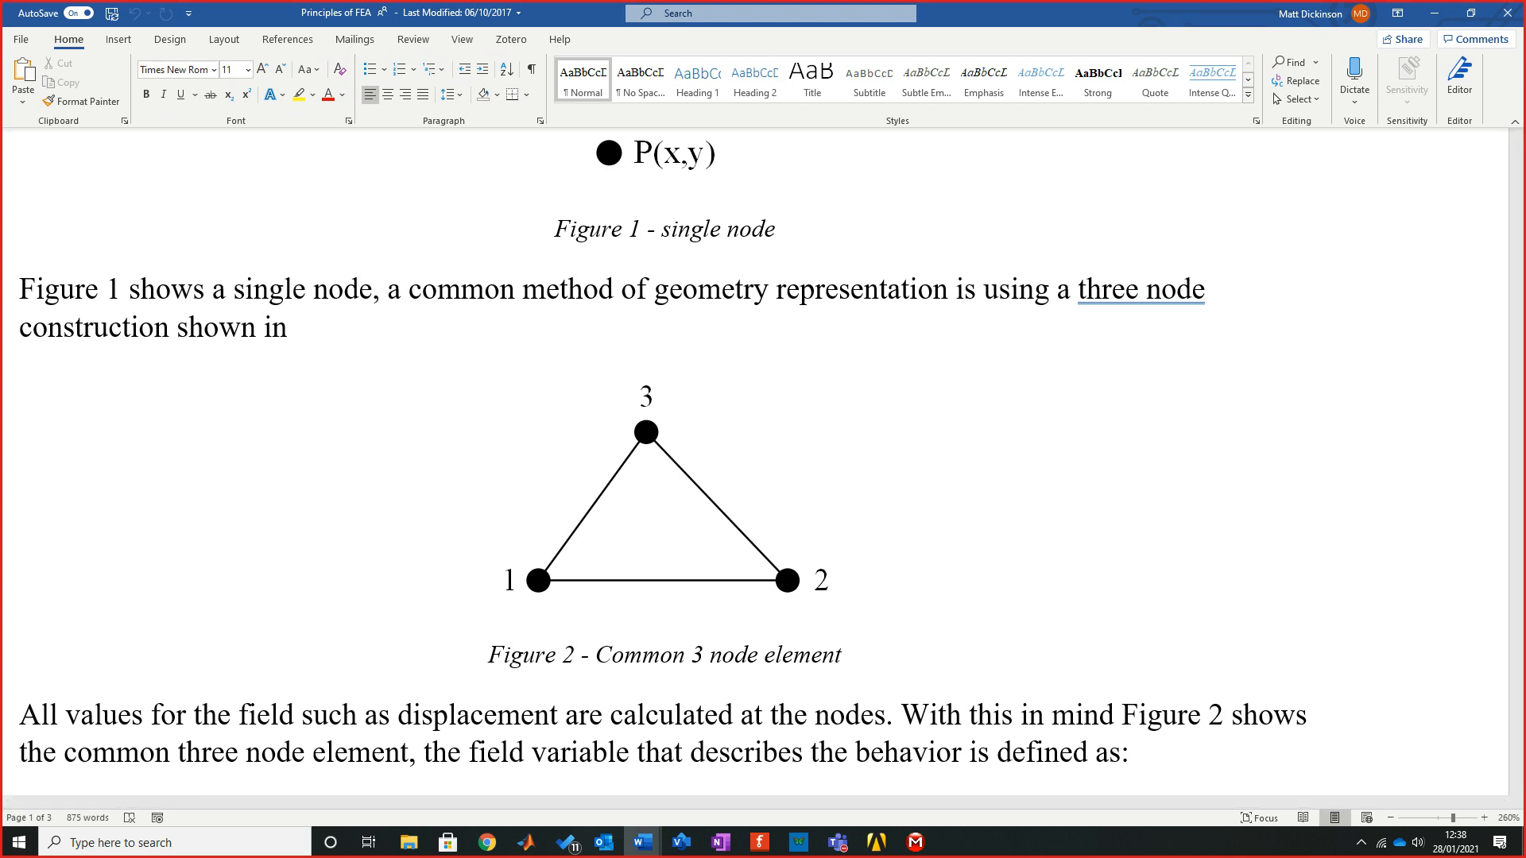
pyautogui.hotkey('alt', 'Tab')
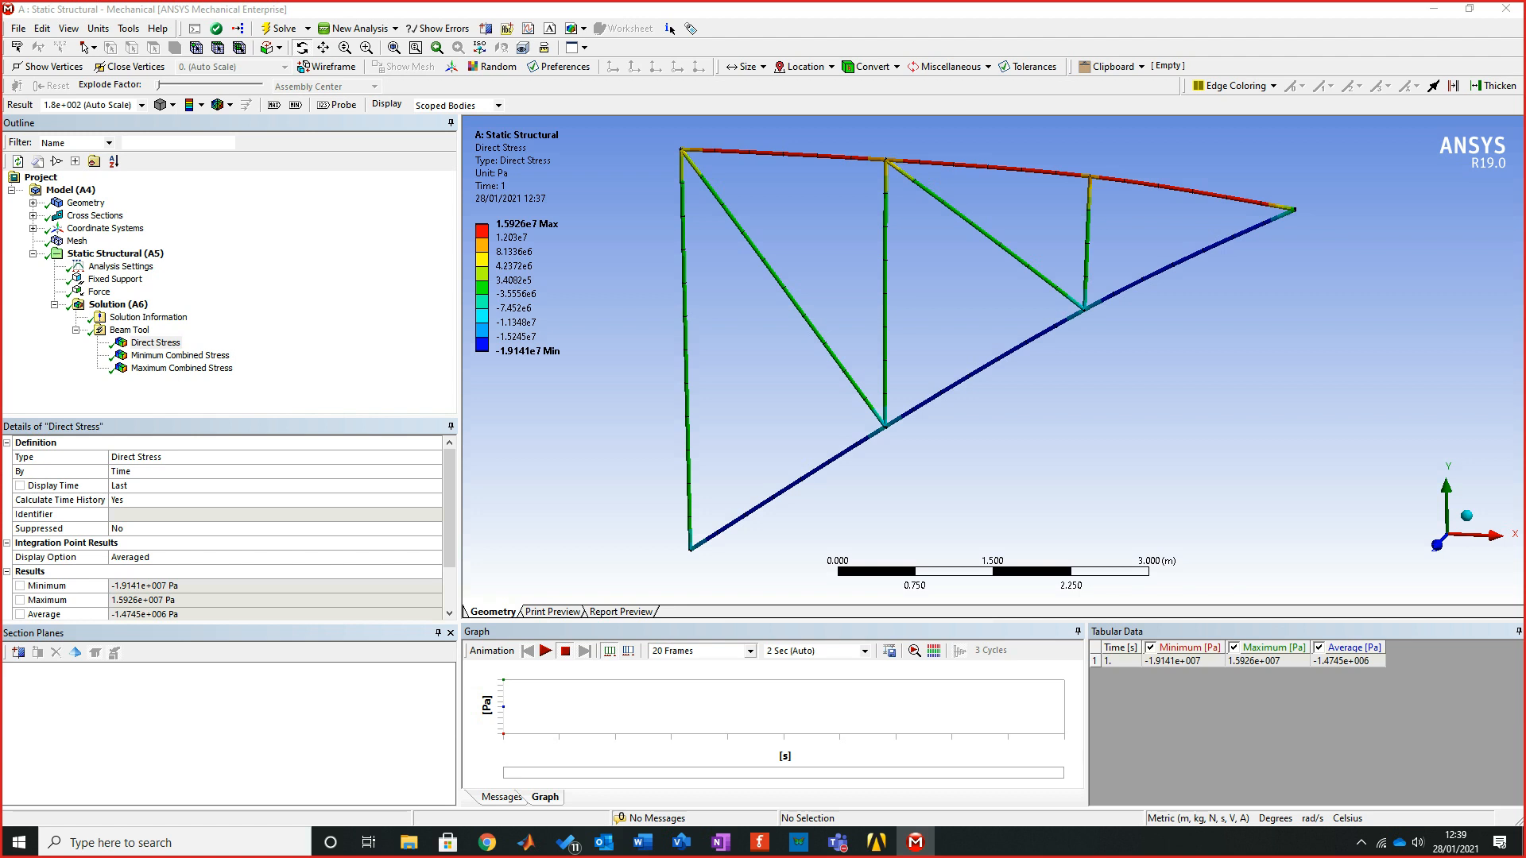
# Recheck the calculated DE and CD forces in the Tutorial 1 Truss document against the Direct Stress plot in ANSYS Mechanical
pyautogui.hotkey('alt', 'Tab')
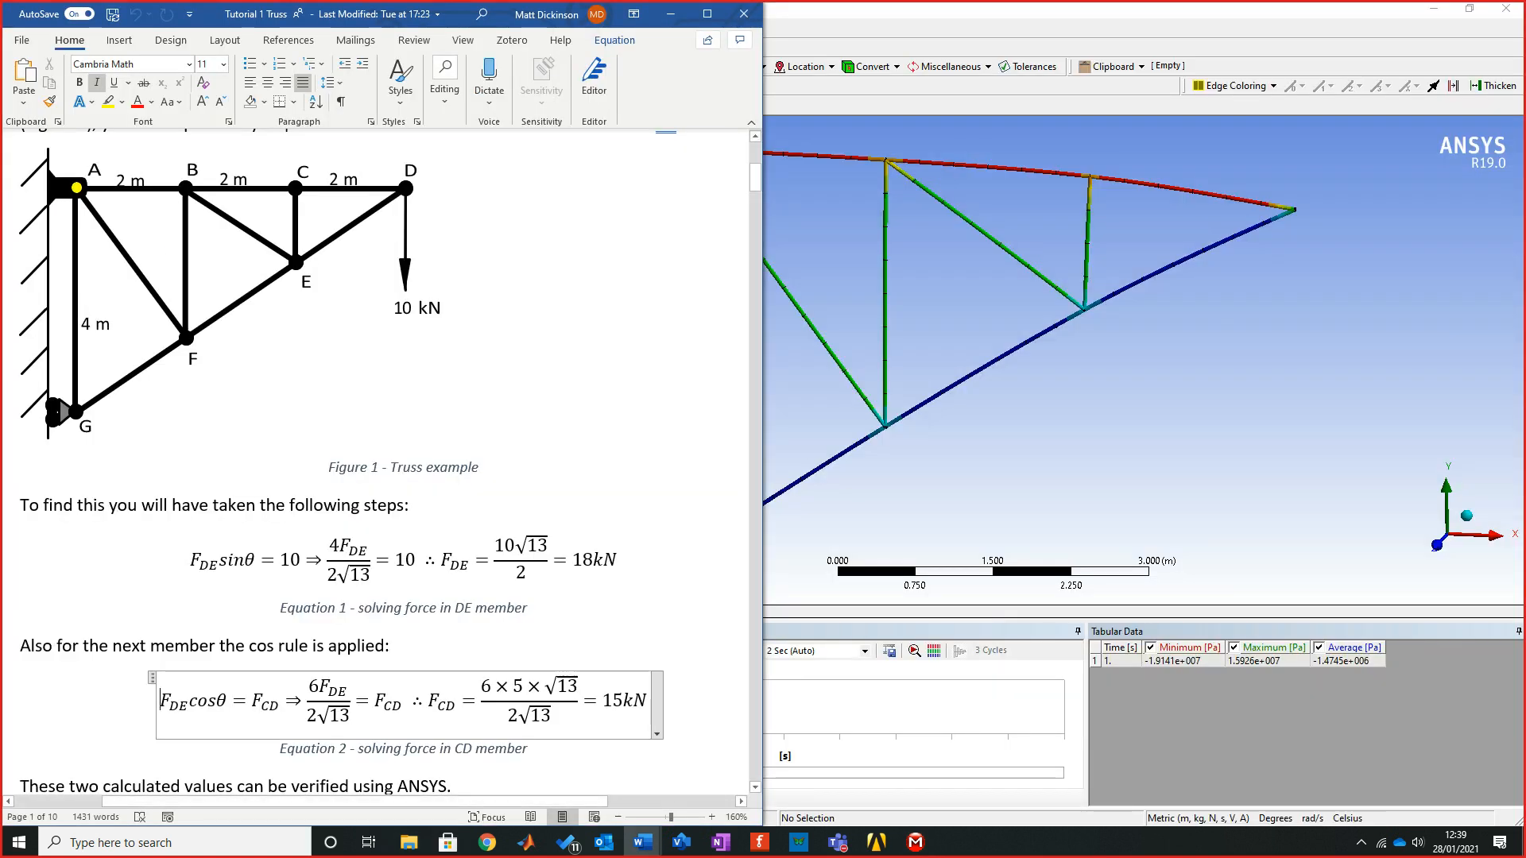
pyautogui.hotkey('alt', 'Tab')
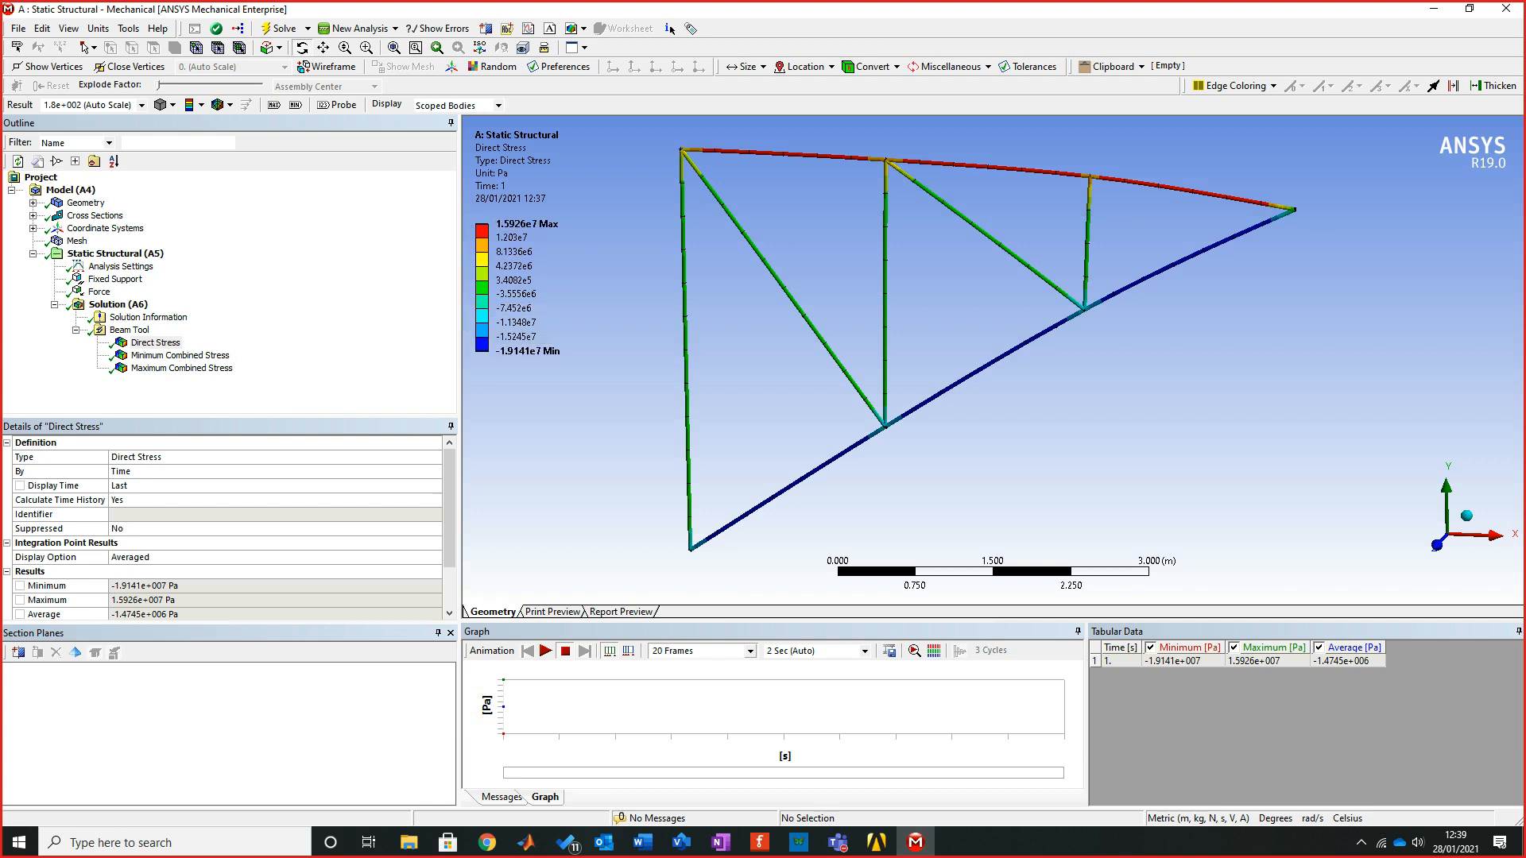
pyautogui.moveTo(985, 358); pyautogui.dragTo(955, 341, button='middle')
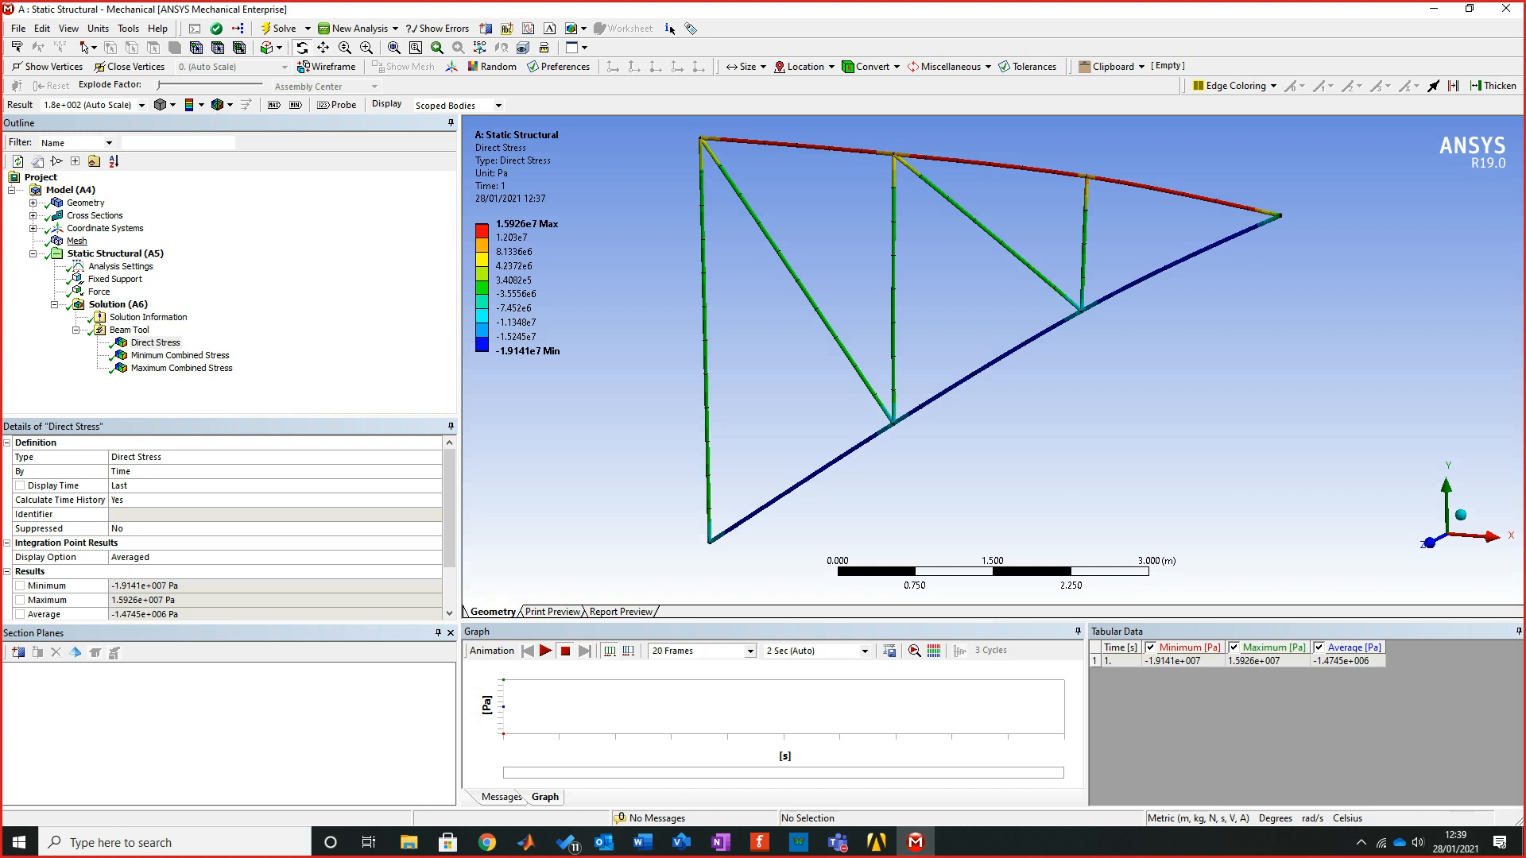
# Set the truss mesh's Relevance Center to Medium
pyautogui.click(76, 241)
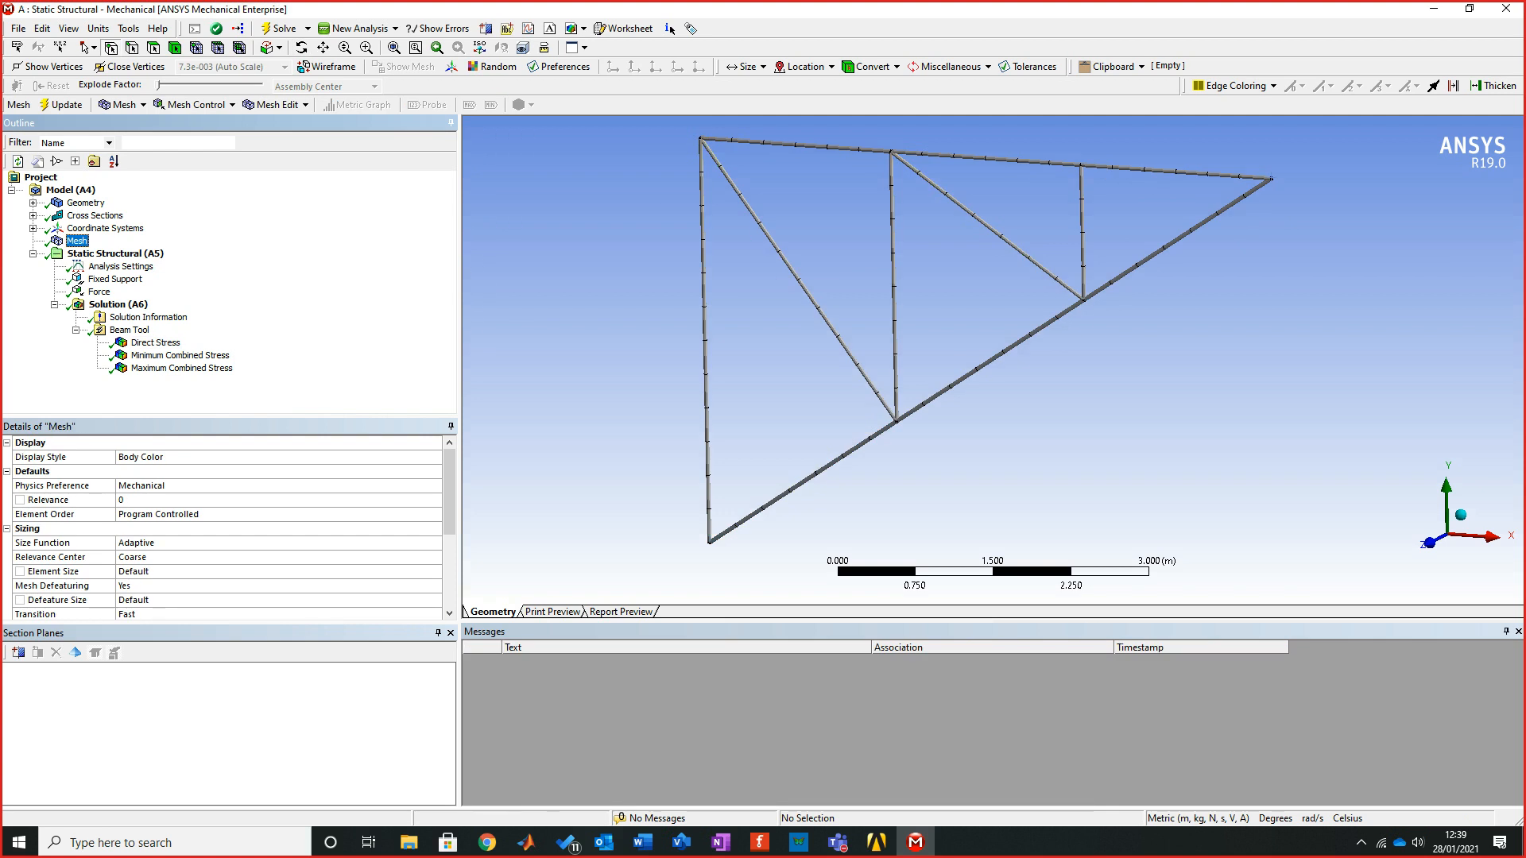
pyautogui.moveTo(449, 492); pyautogui.dragTo(449, 506)
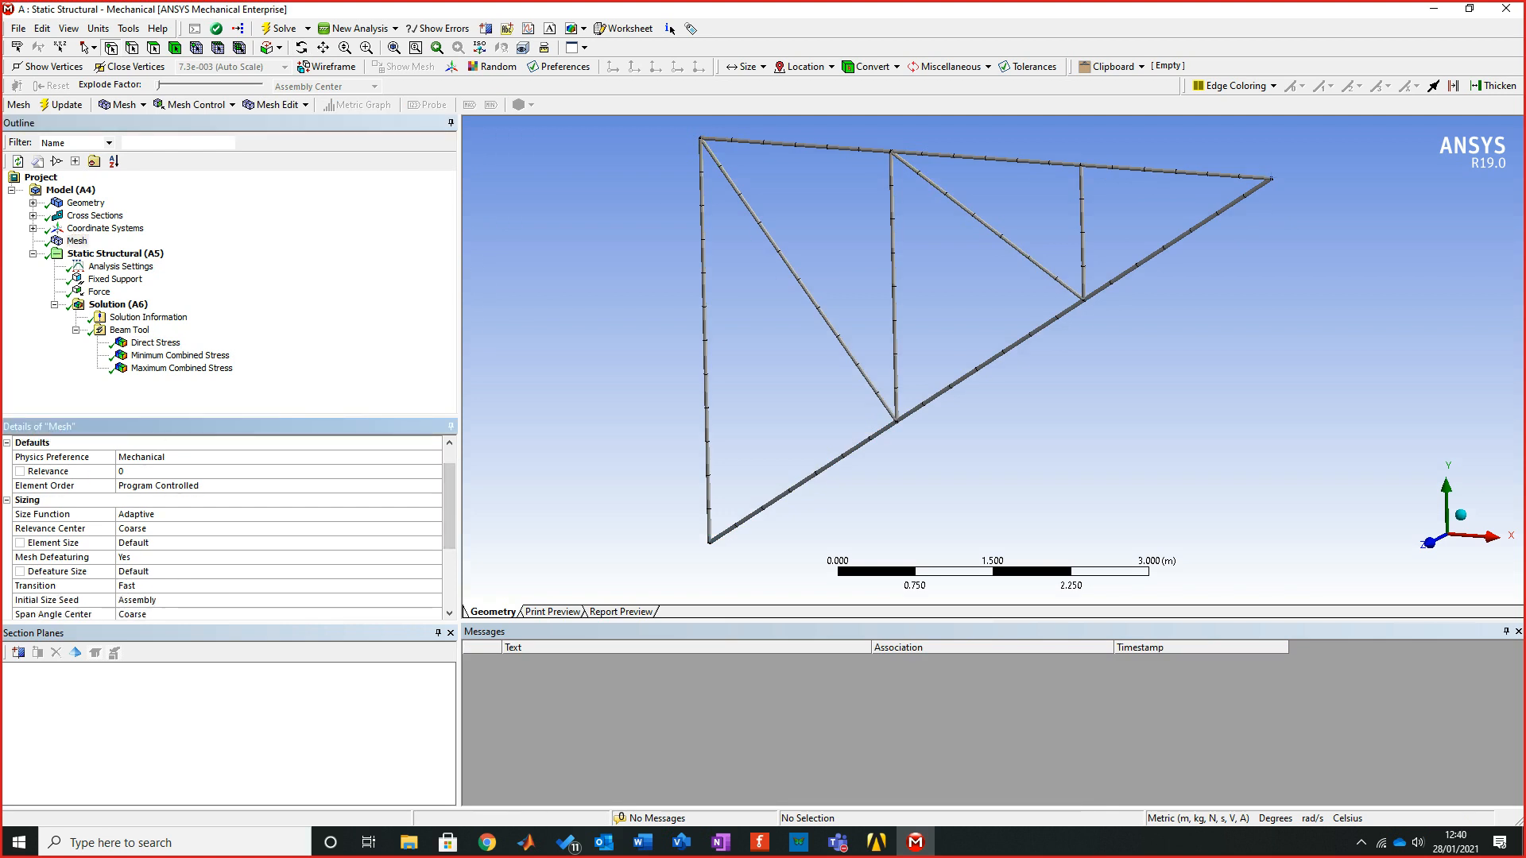
pyautogui.click(131, 527)
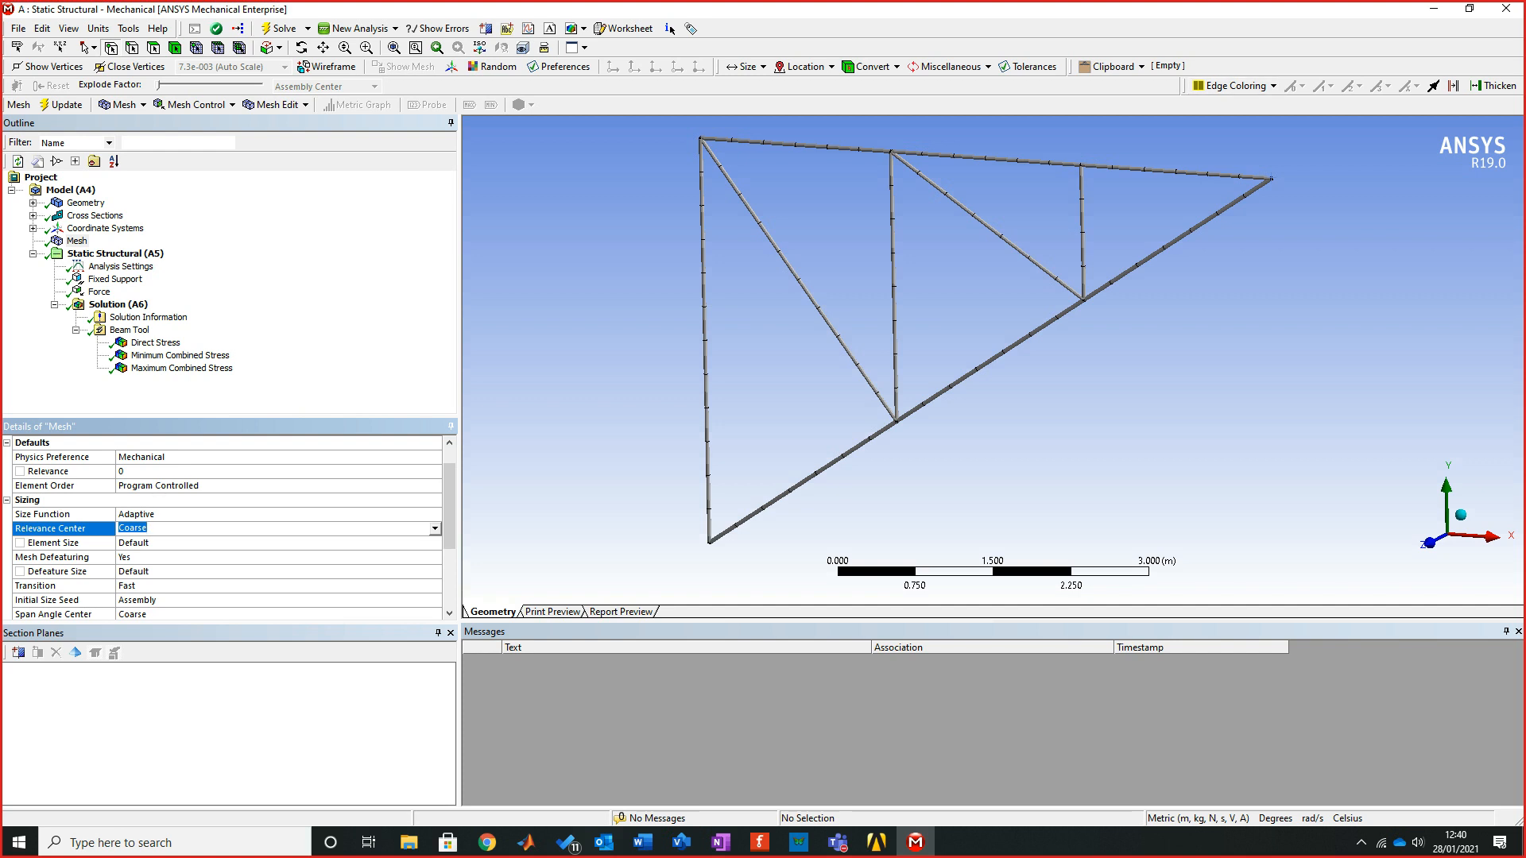
pyautogui.click(434, 529)
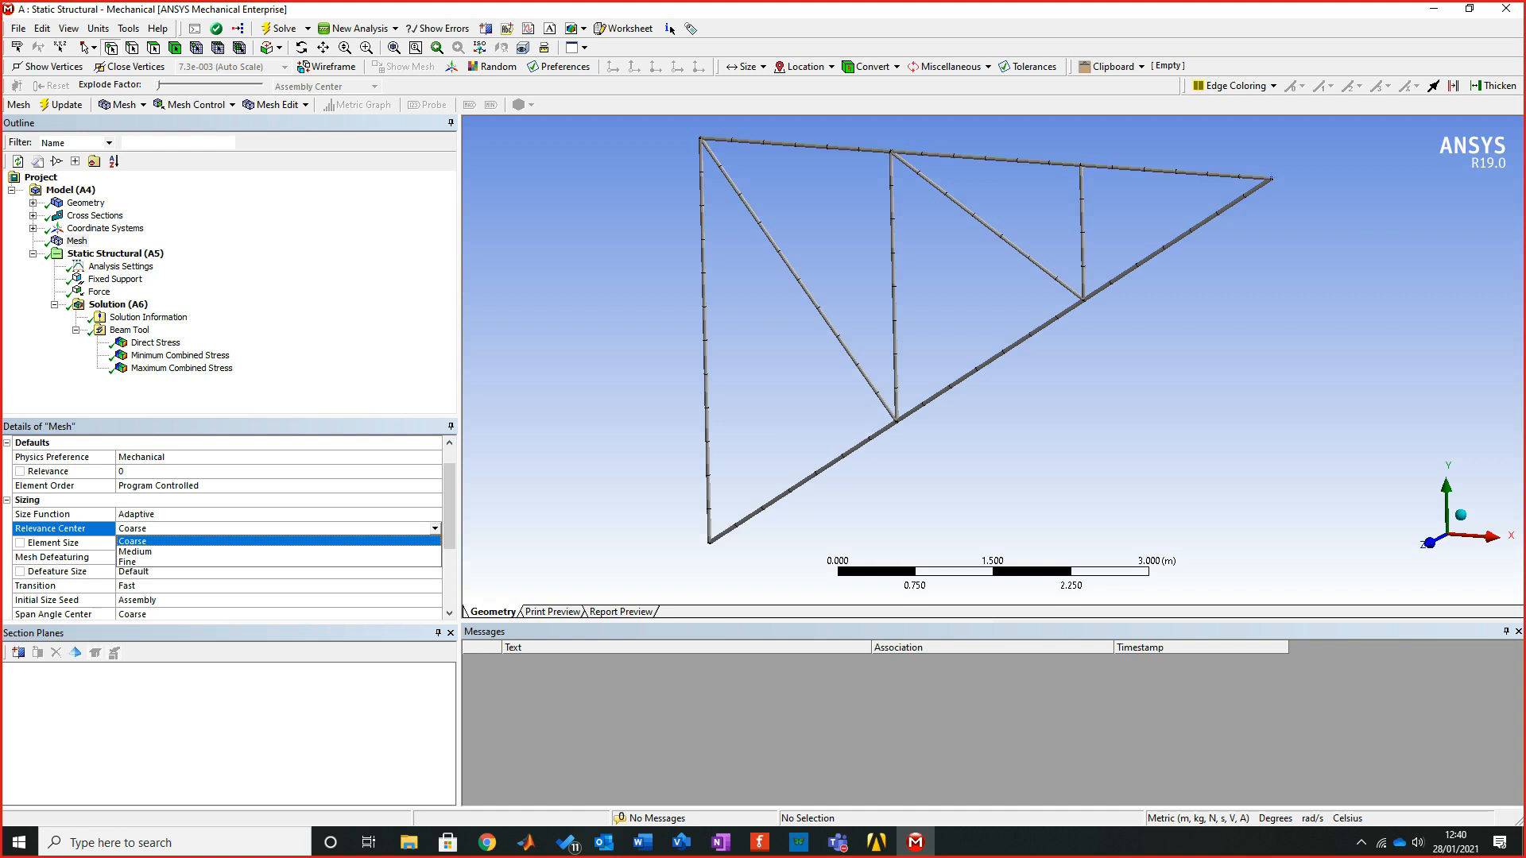
pyautogui.click(132, 551)
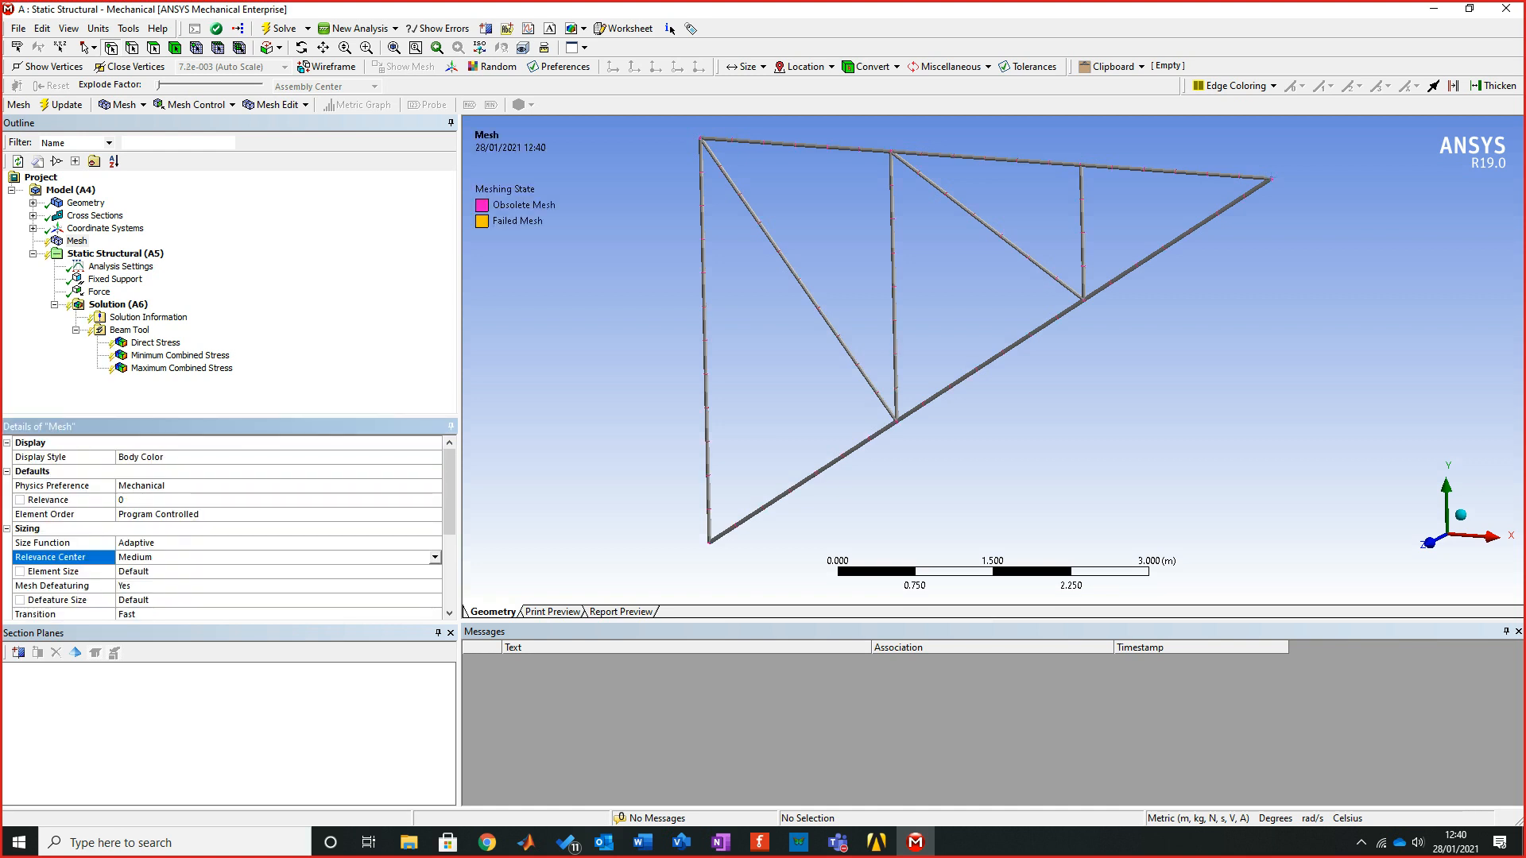
# Set the mesh's Span Angle Center to Medium and update the mesh
pyautogui.moveTo(449, 492); pyautogui.dragTo(449, 514)
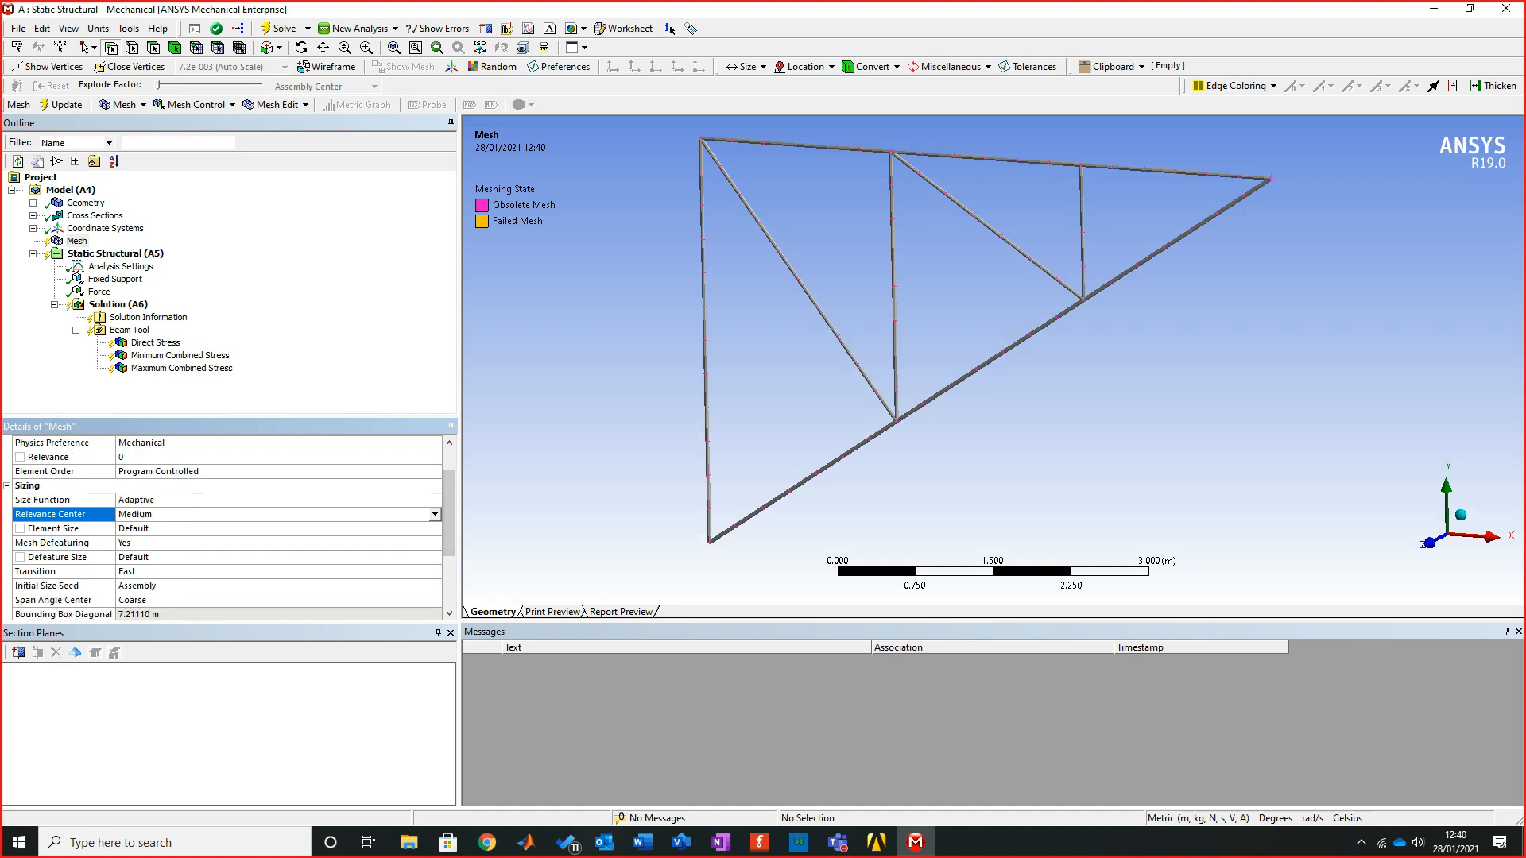
pyautogui.click(132, 600)
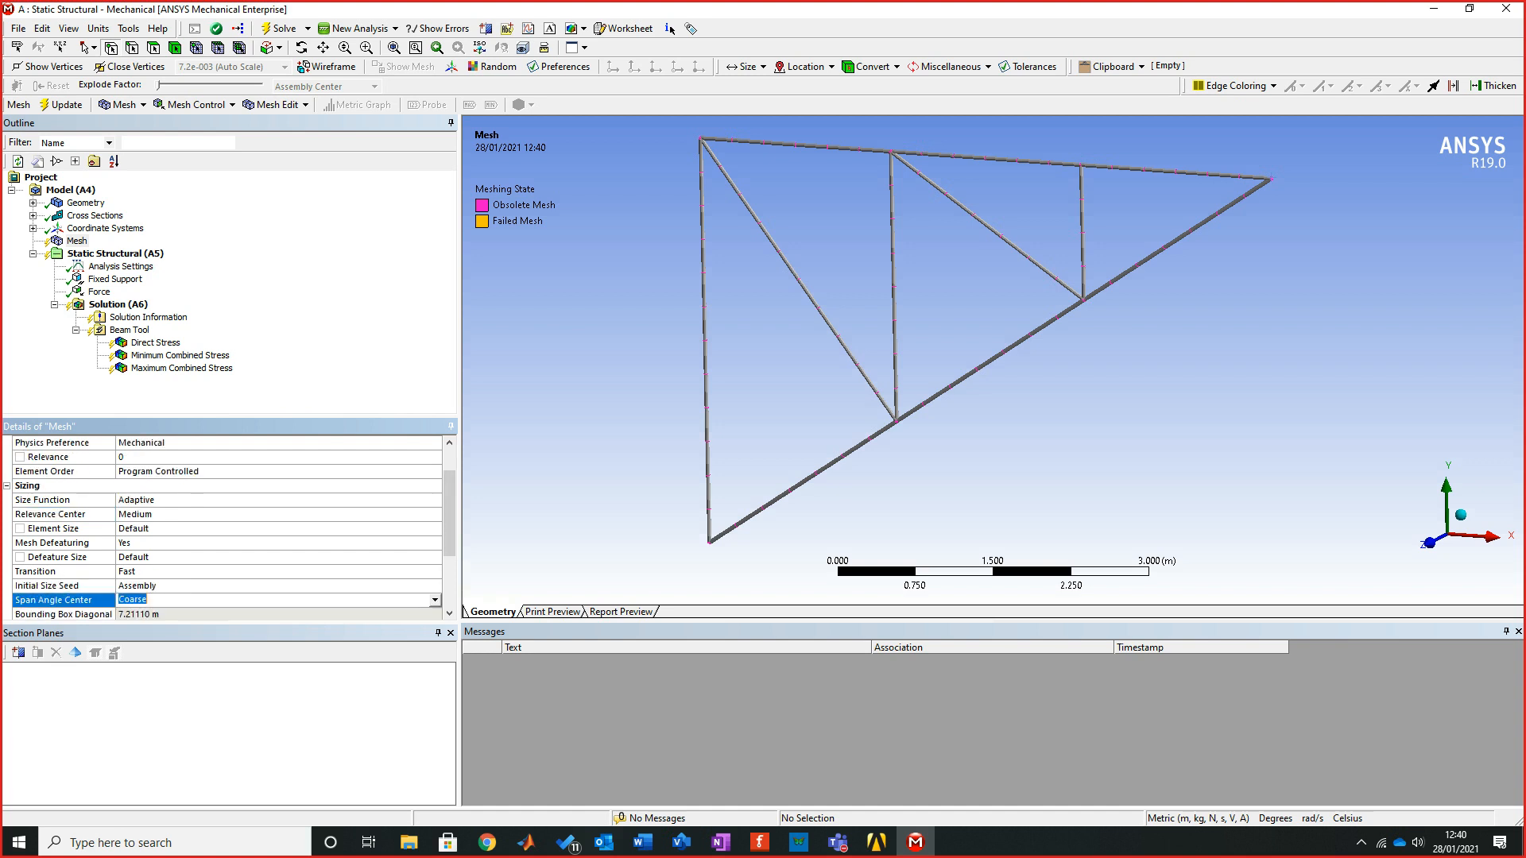
pyautogui.click(434, 600)
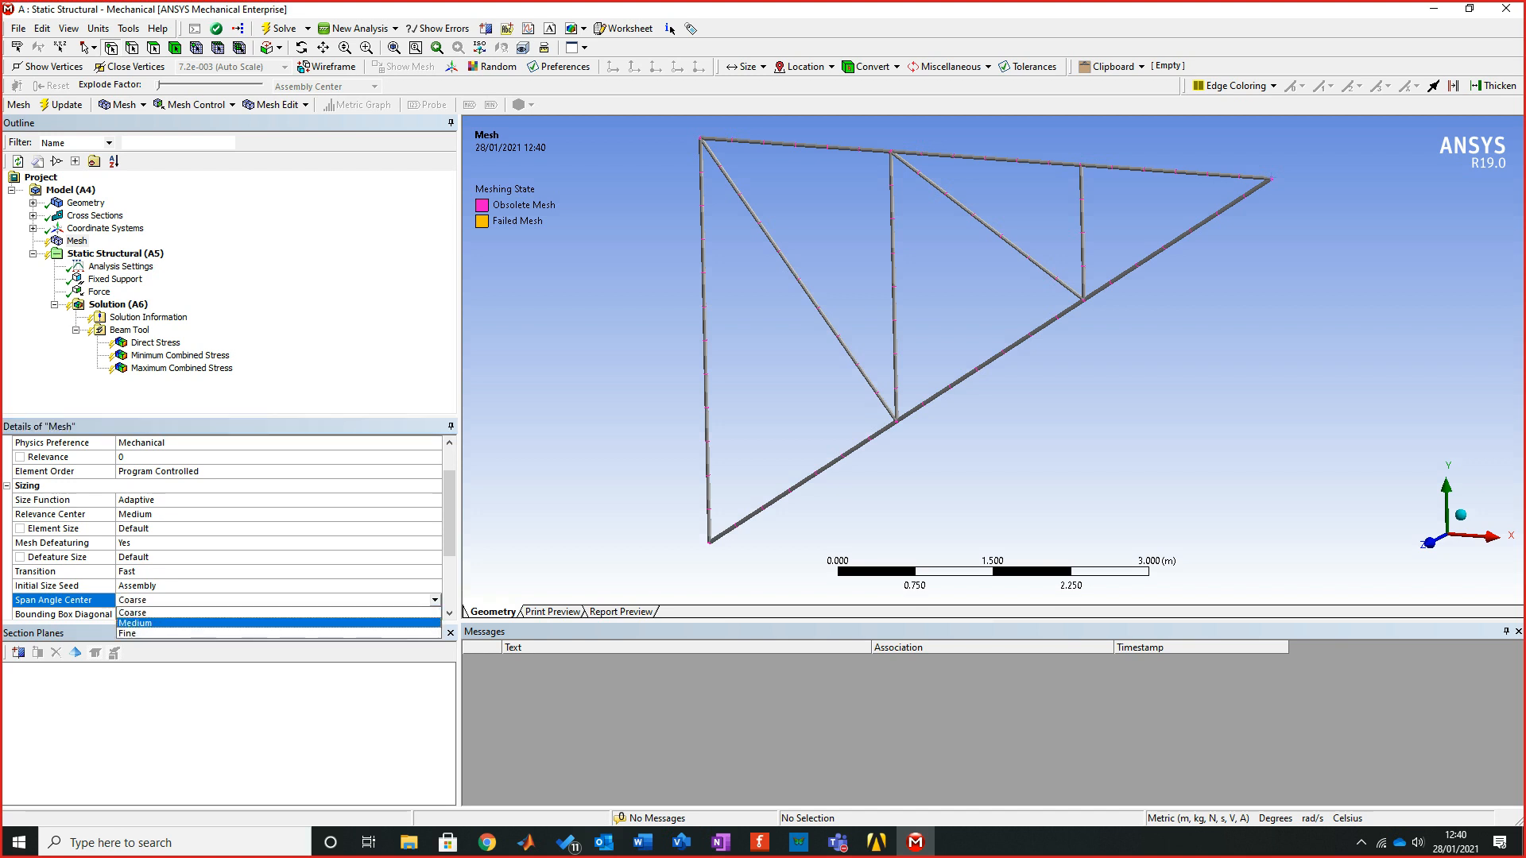
pyautogui.click(132, 622)
pyautogui.scroll(-3, 229, 529)
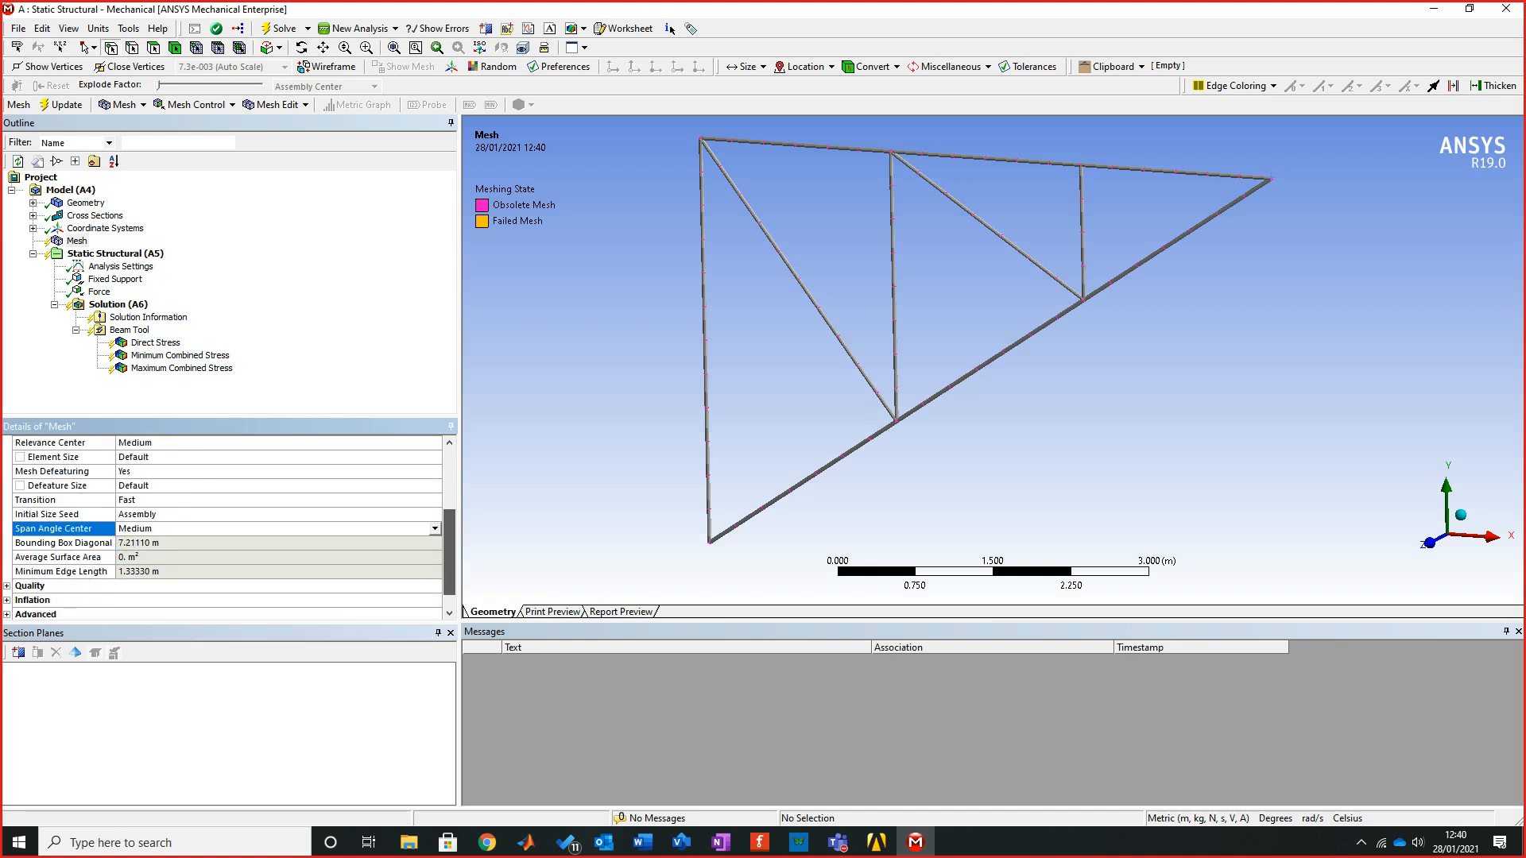
pyautogui.scroll(2, 229, 527)
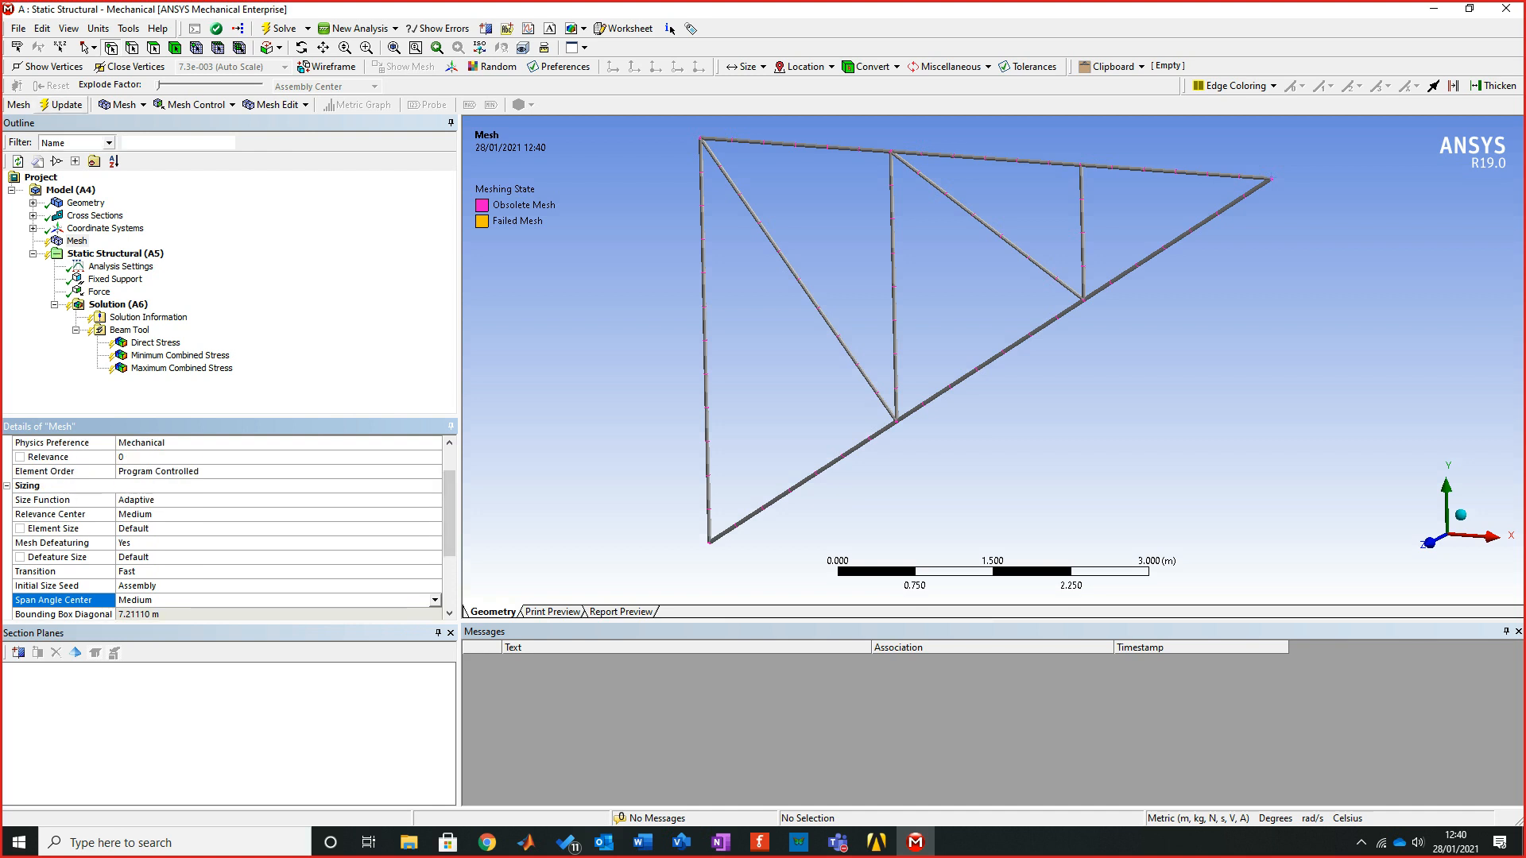
pyautogui.click(62, 104)
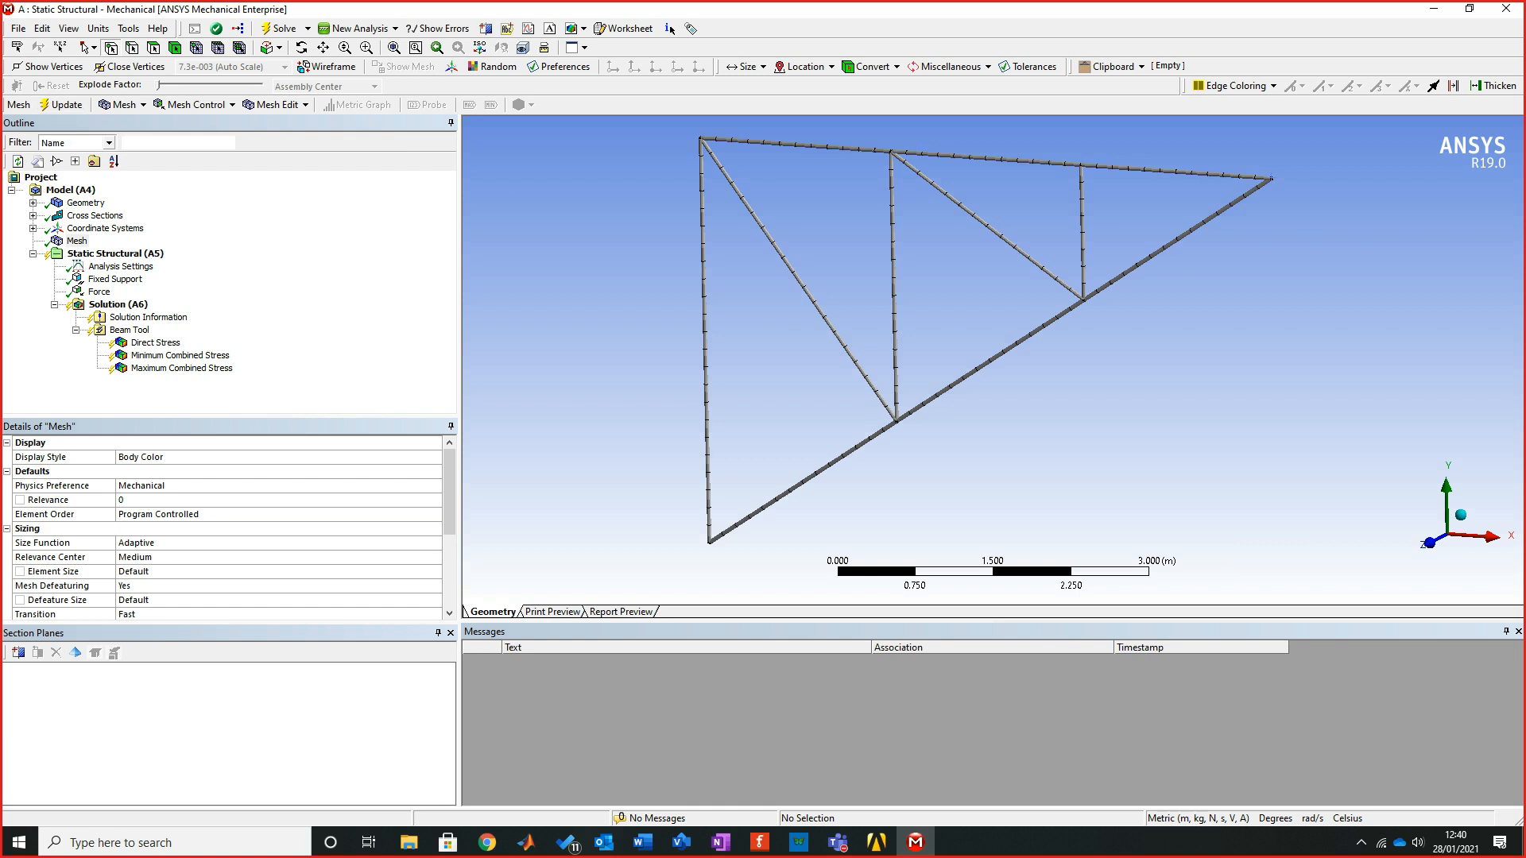
# Solve the truss analysis with the refined mesh and display the Direct Stress result
pyautogui.click(118, 304)
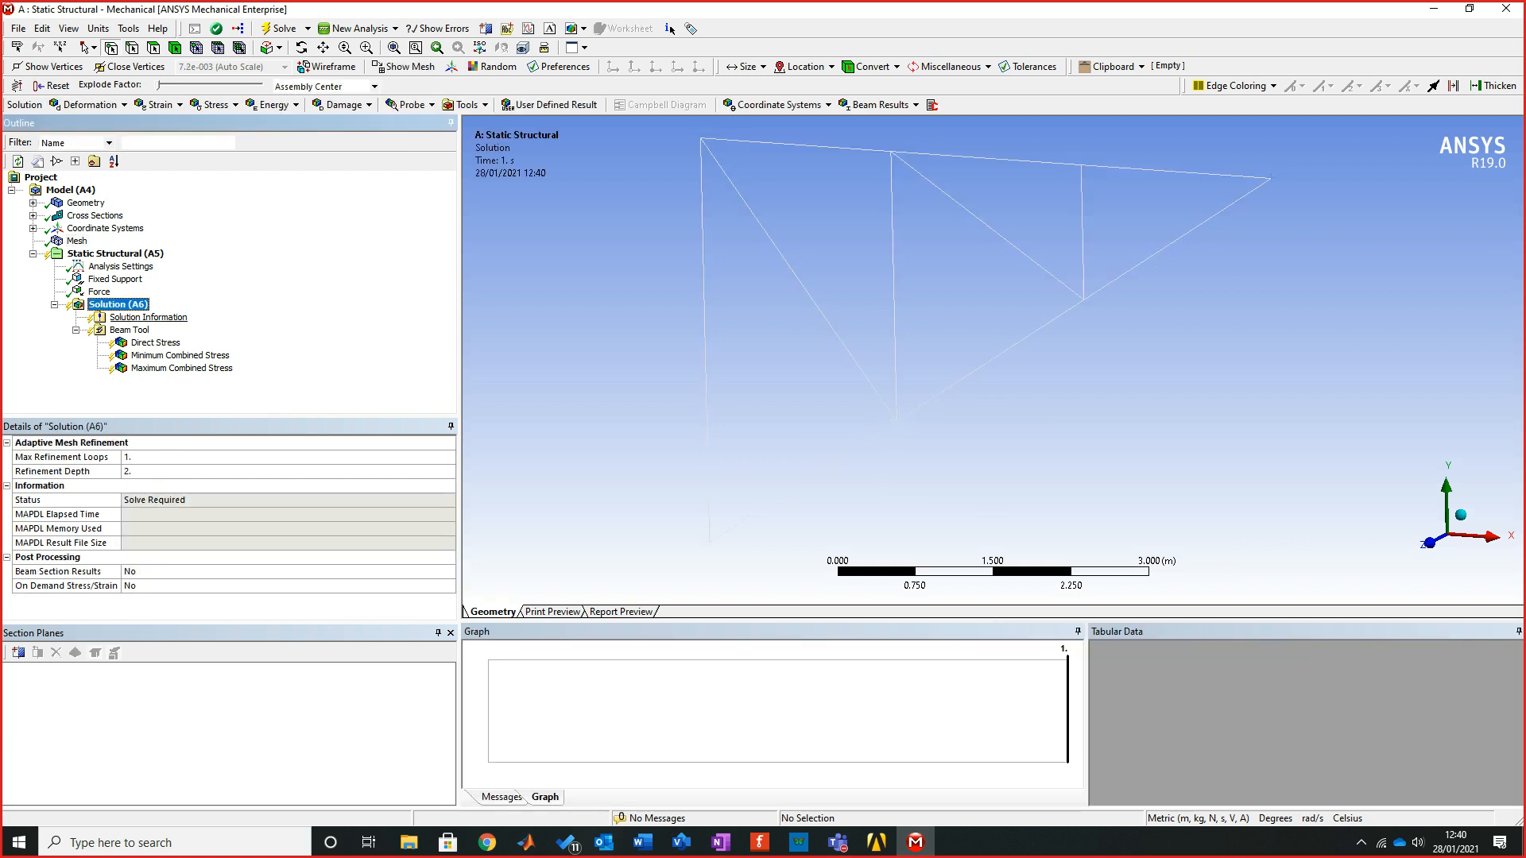
pyautogui.click(279, 28)
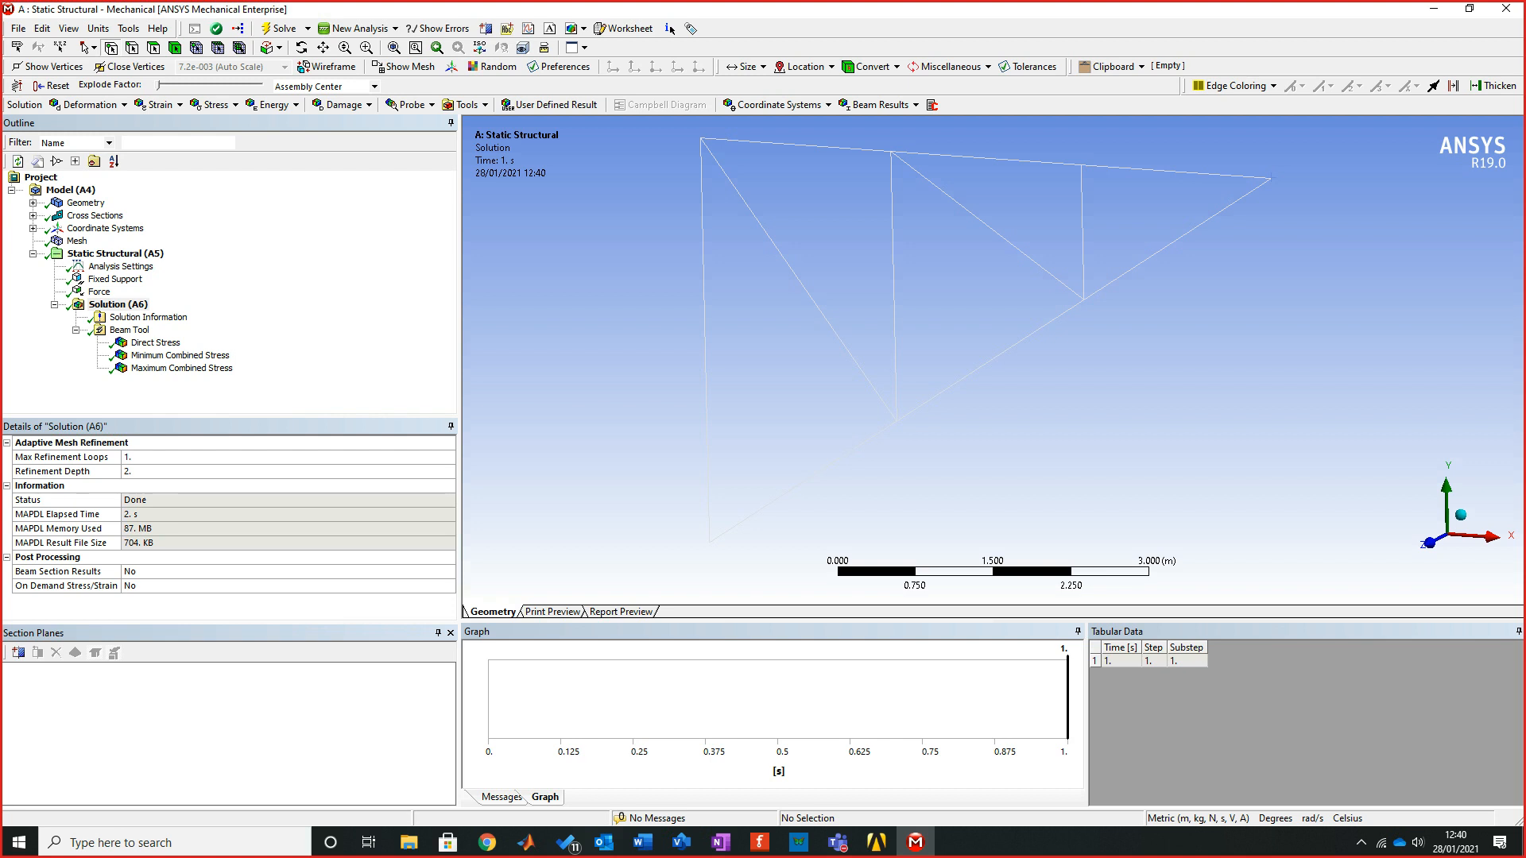
pyautogui.click(155, 343)
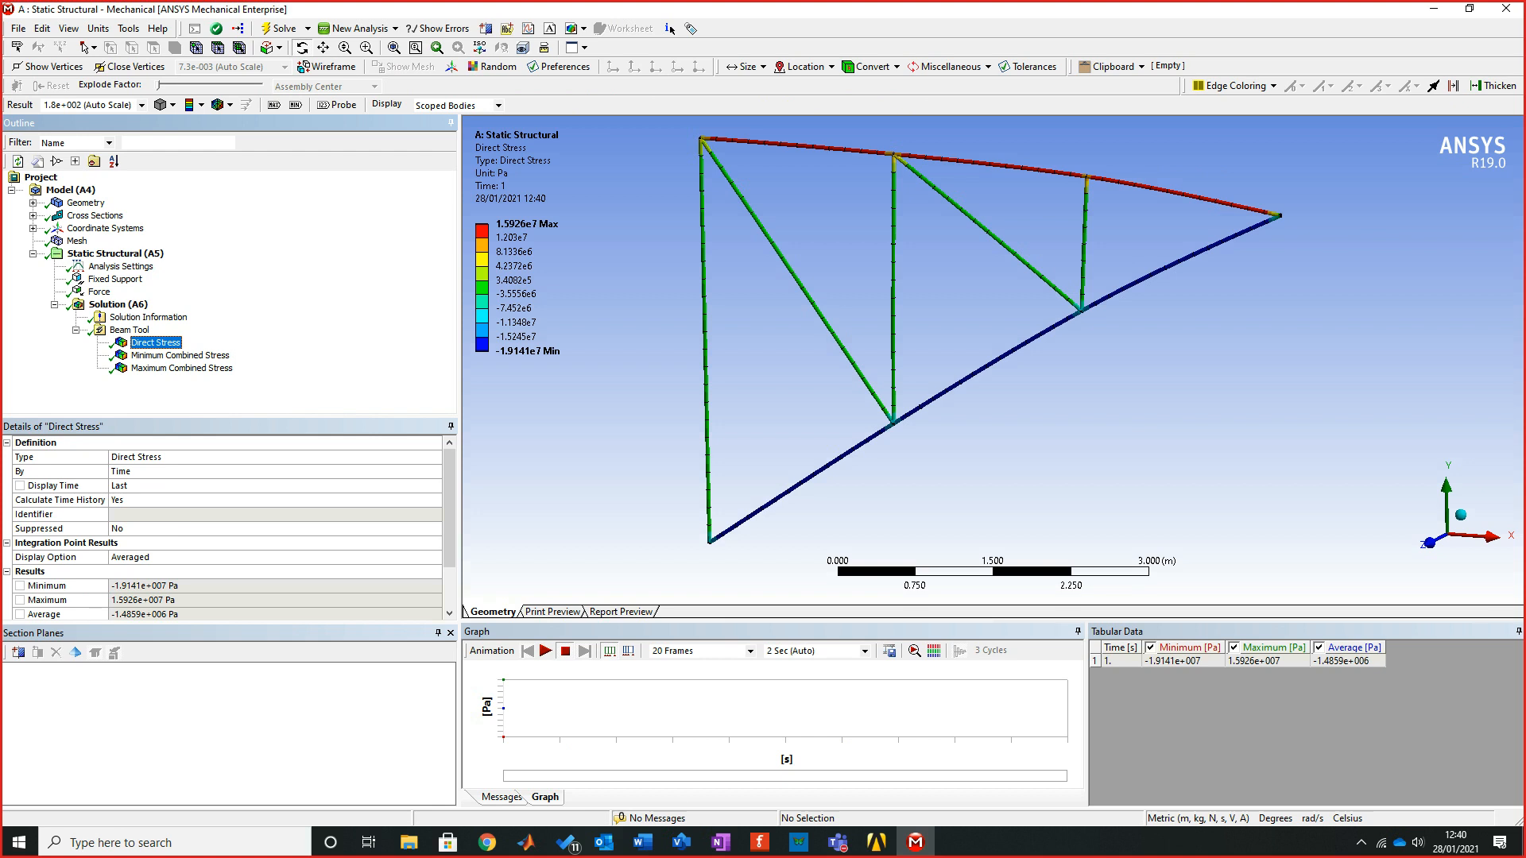
# Inspect the Direct Stress plot around the loaded tip and compare it with the DE and CD calculations in the Tutorial 1 Truss Word document
pyautogui.moveTo(874, 358); pyautogui.dragTo(931, 313, button='middle')
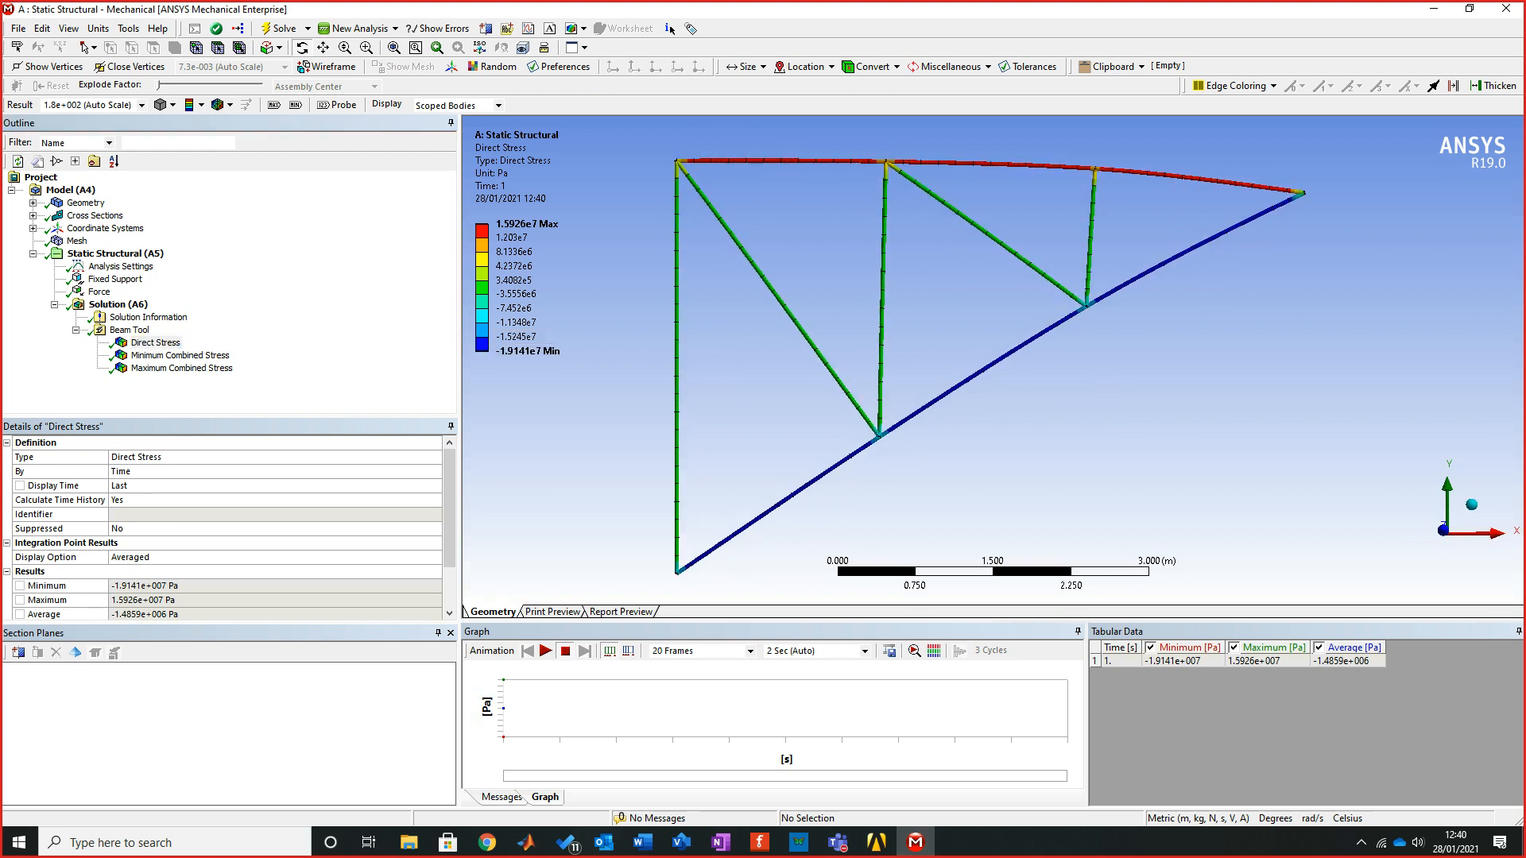
pyautogui.moveTo(932, 313); pyautogui.dragTo(933, 321, button='middle')
pyautogui.click(513, 237)
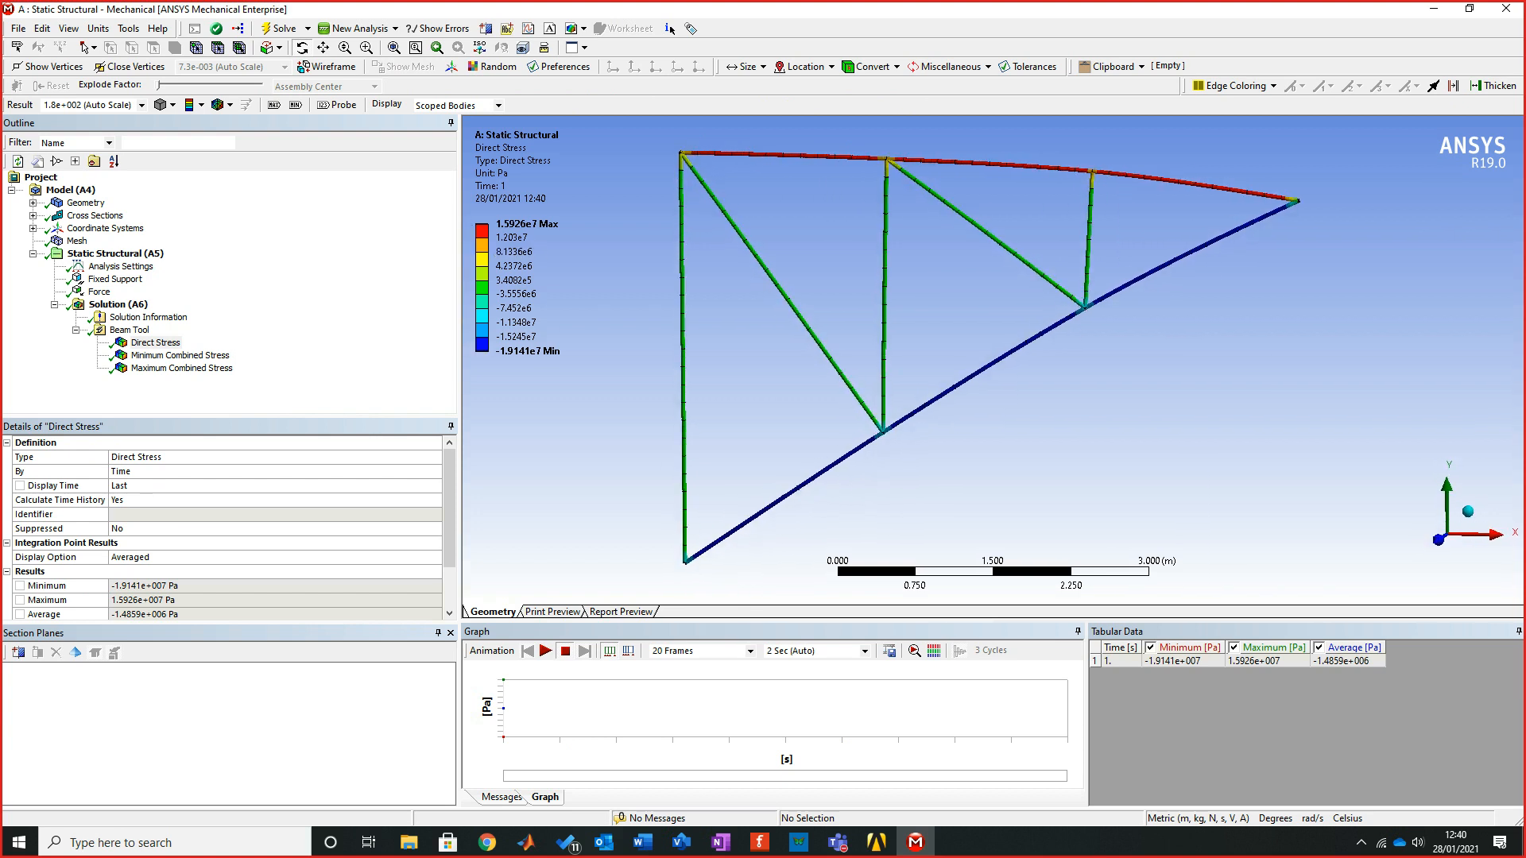
pyautogui.moveTo(1057, 184); pyautogui.dragTo(1271, 307, button='right')
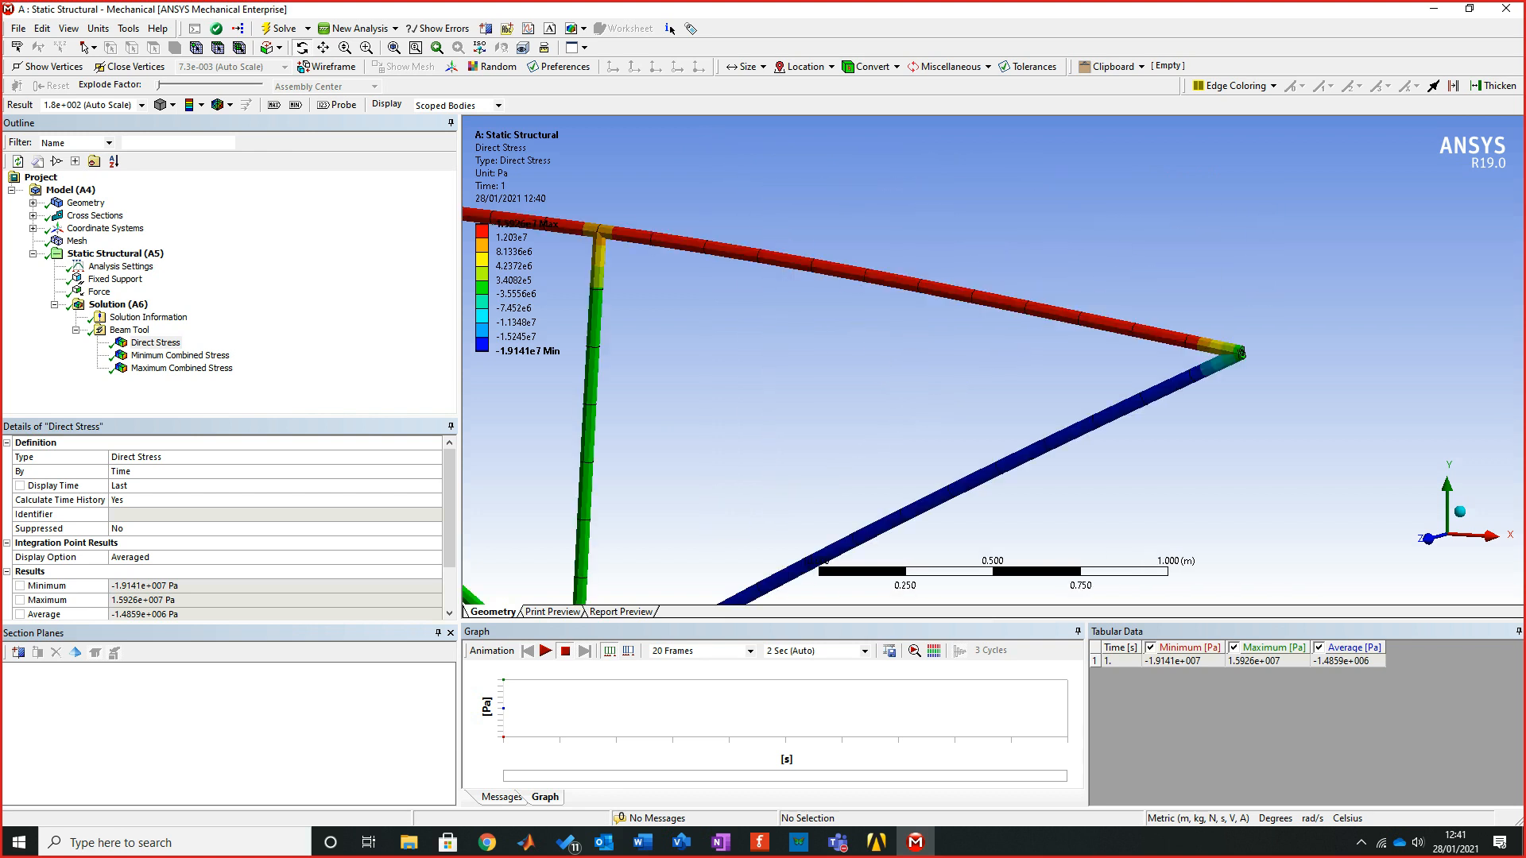
pyautogui.press('F7')
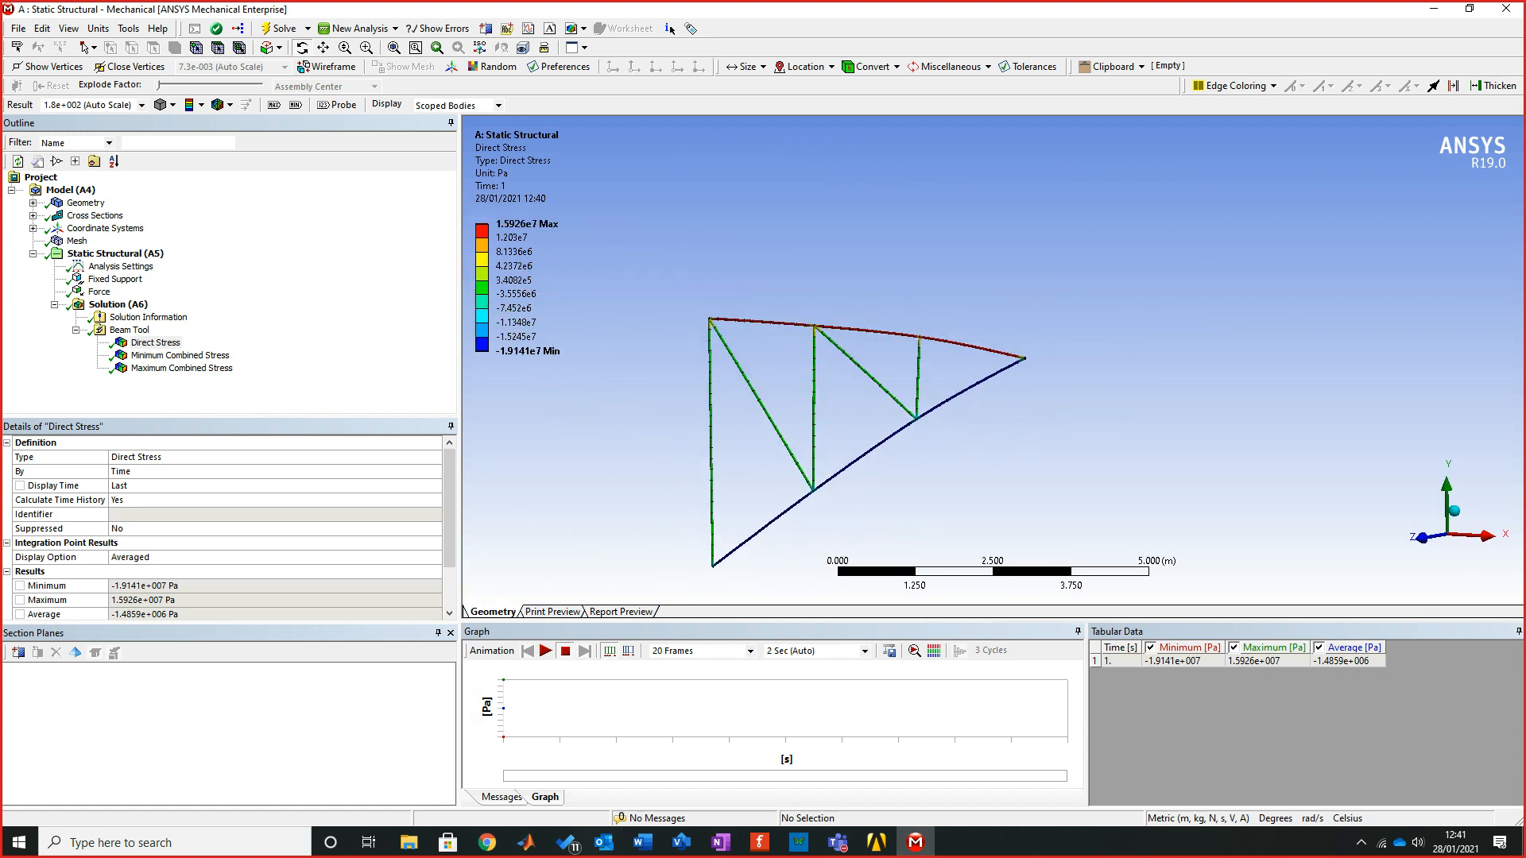
pyautogui.moveTo(660, 303); pyautogui.dragTo(1057, 575, button='right')
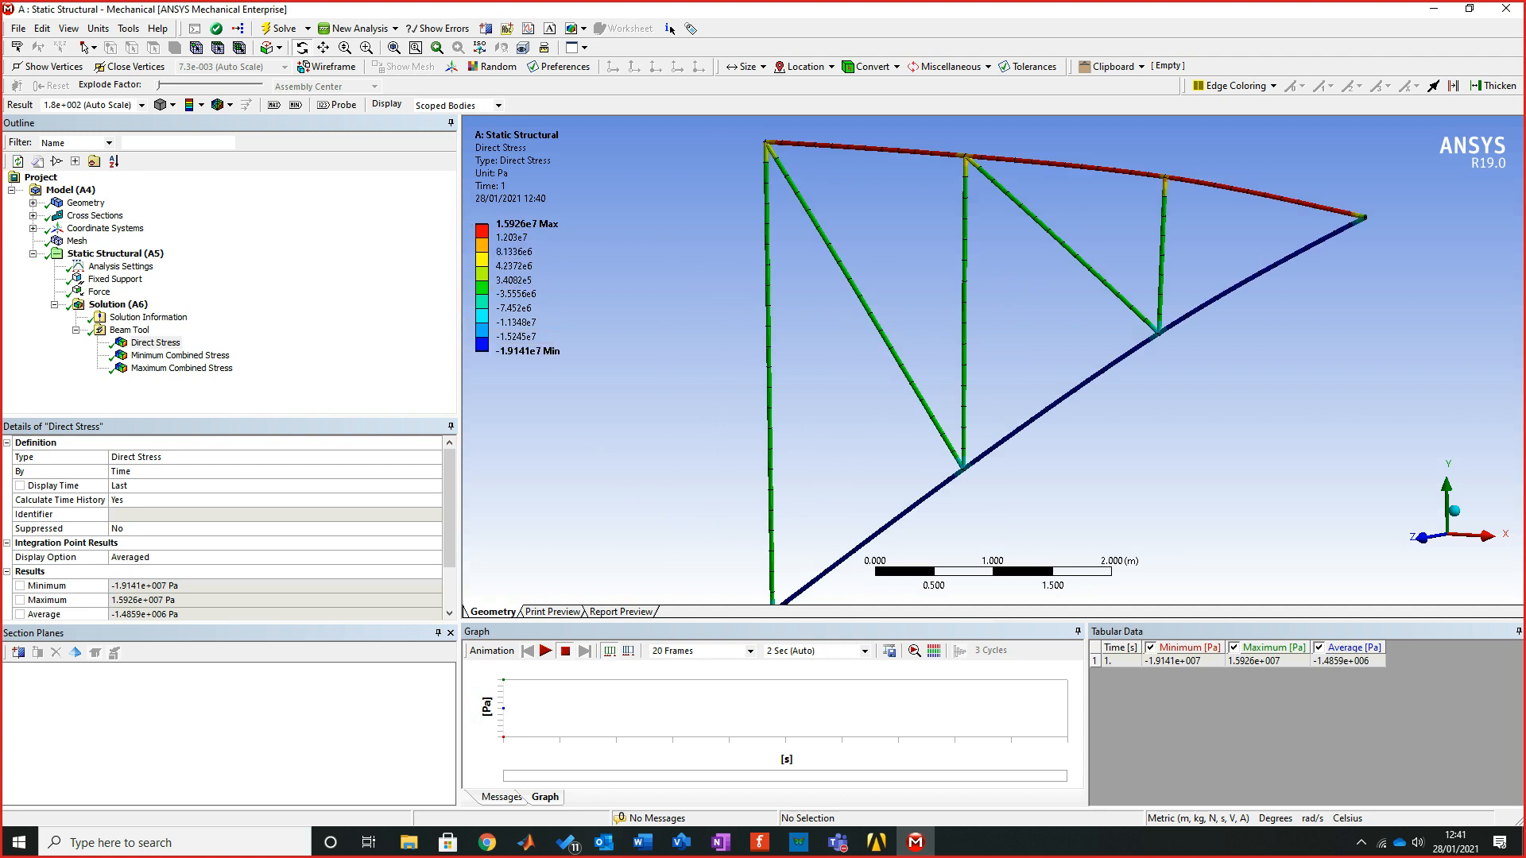
pyautogui.moveTo(643, 842)
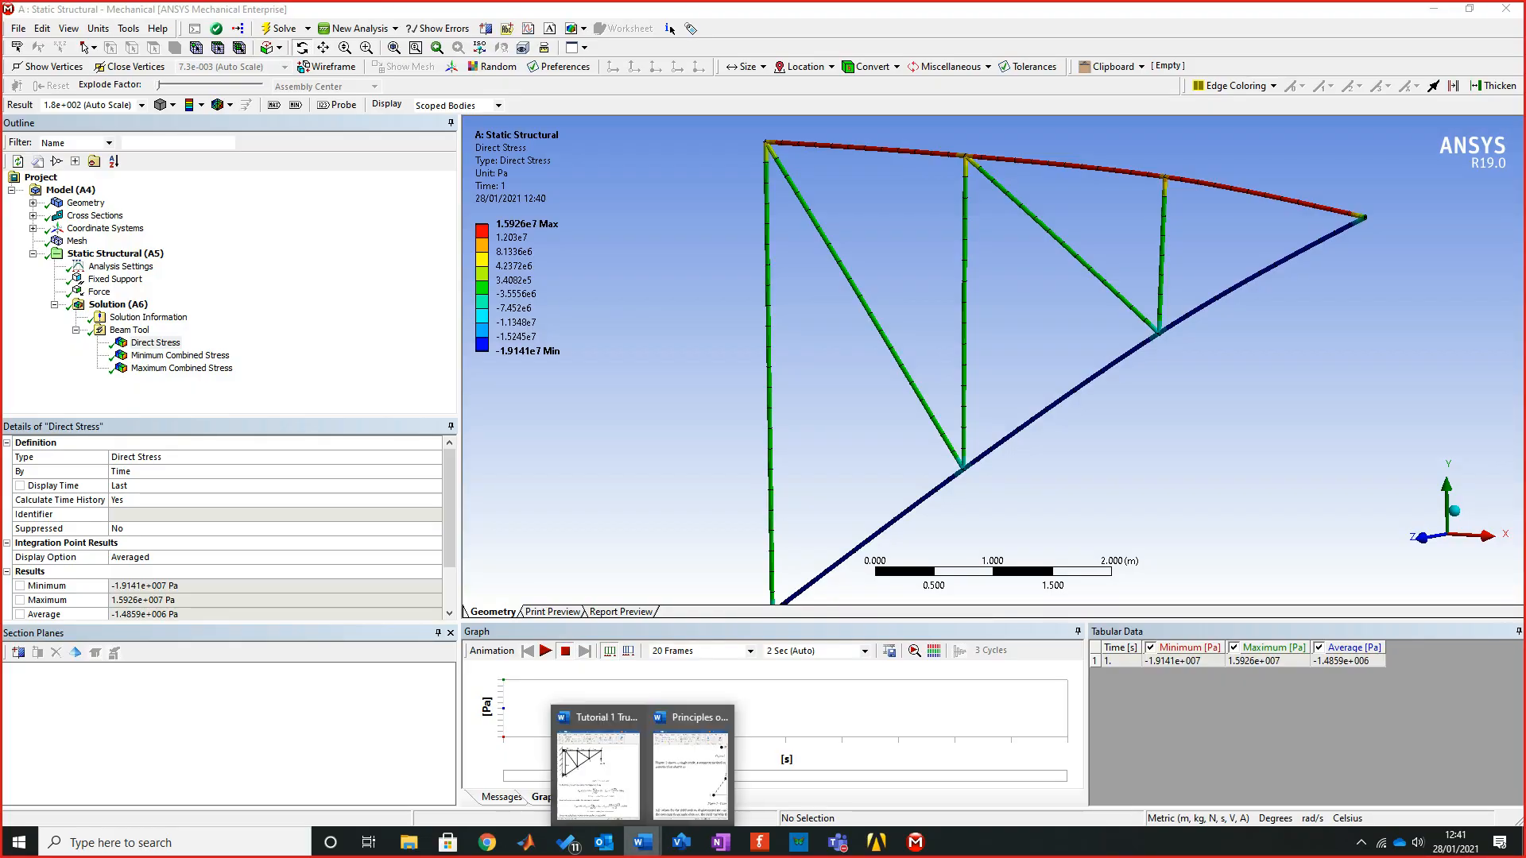
pyautogui.click(597, 770)
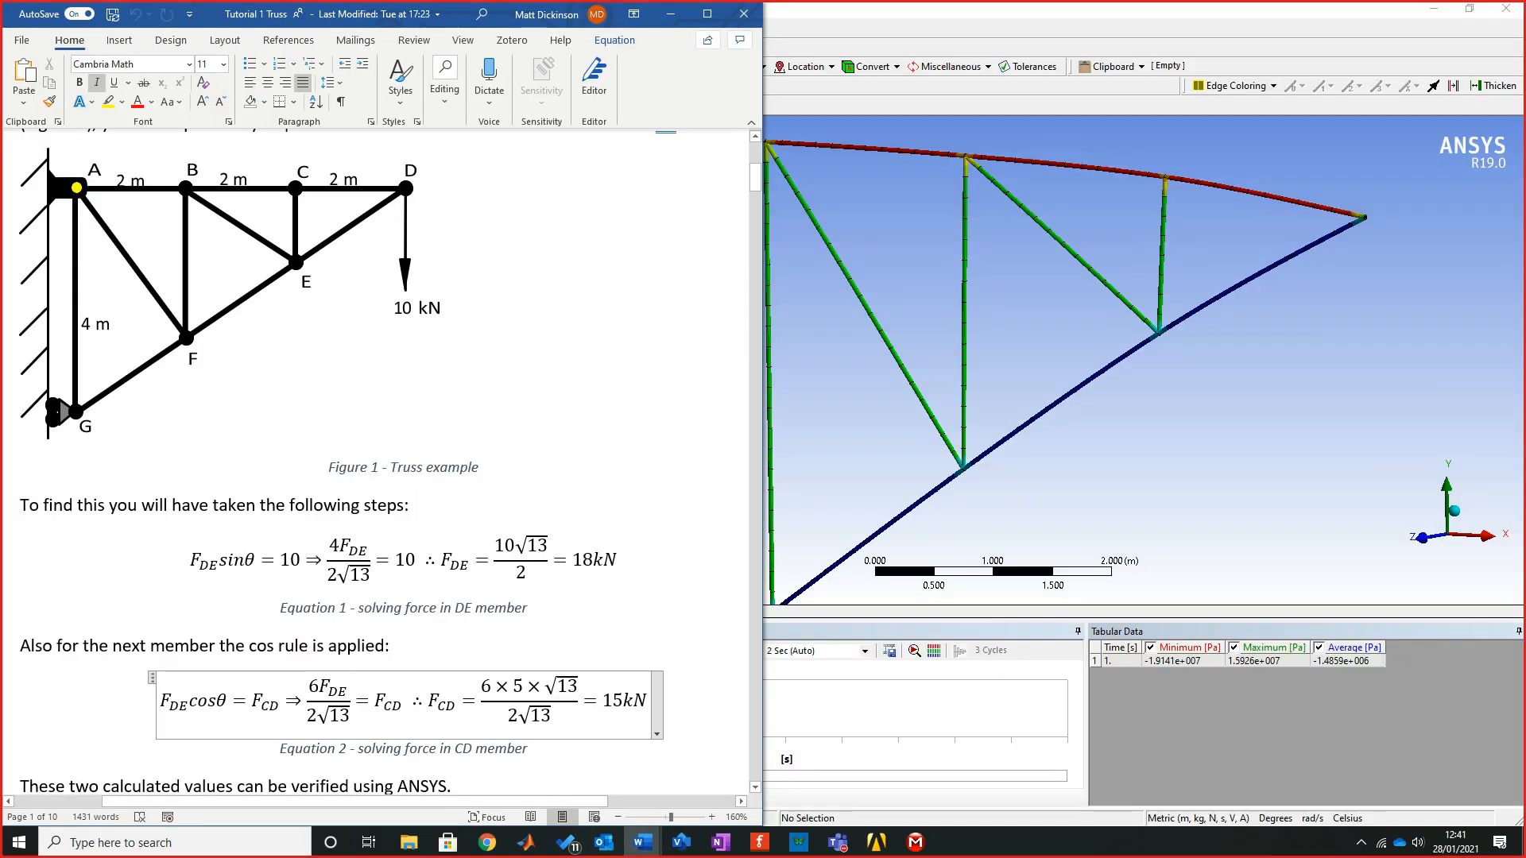
pyautogui.click(671, 14)
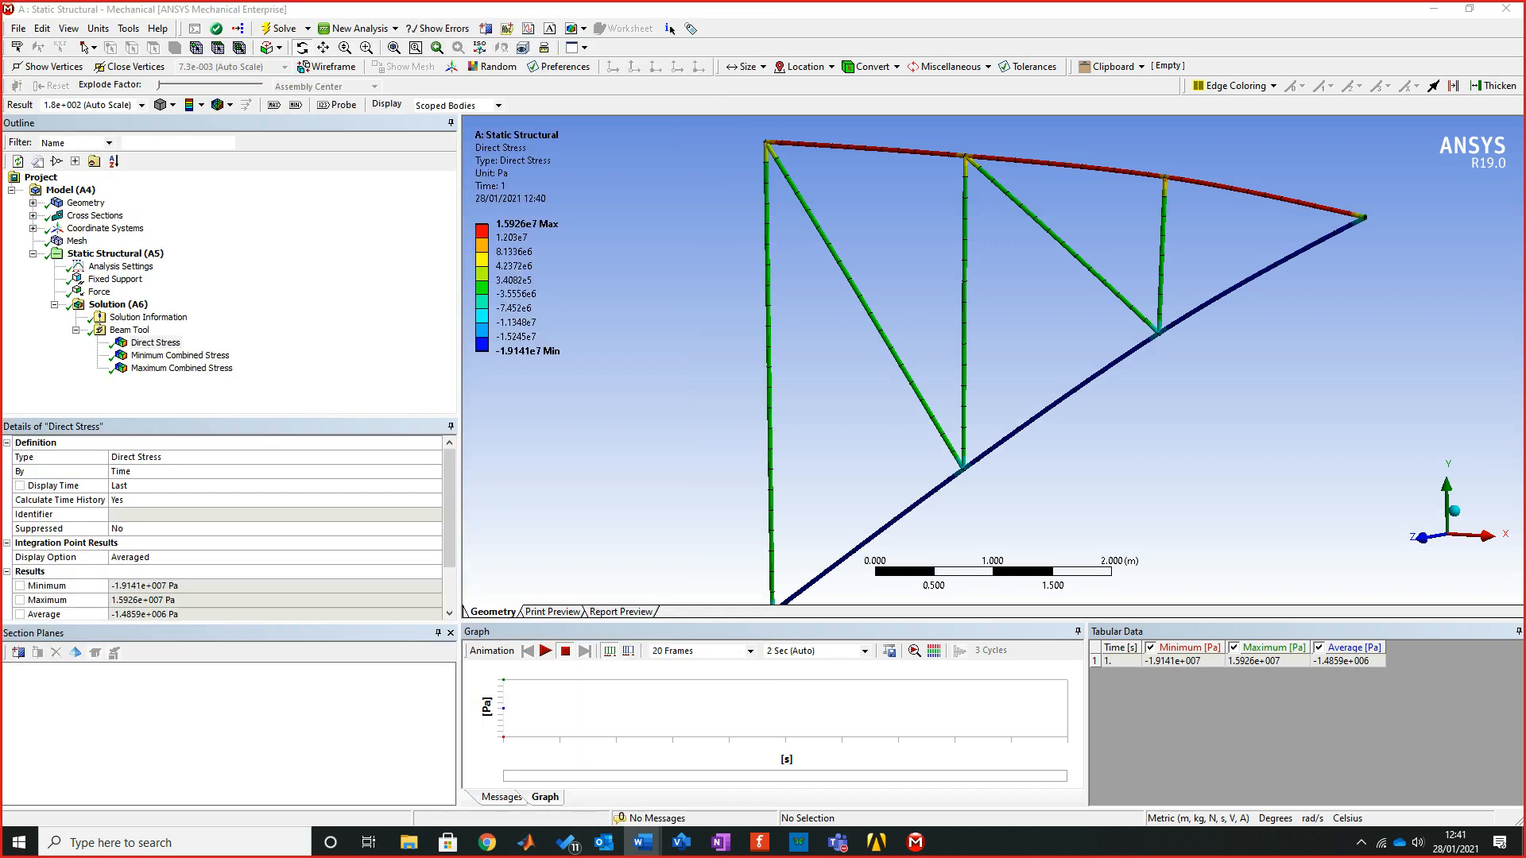
pyautogui.moveTo(712, 515); pyautogui.dragTo(751, 514, button='middle')
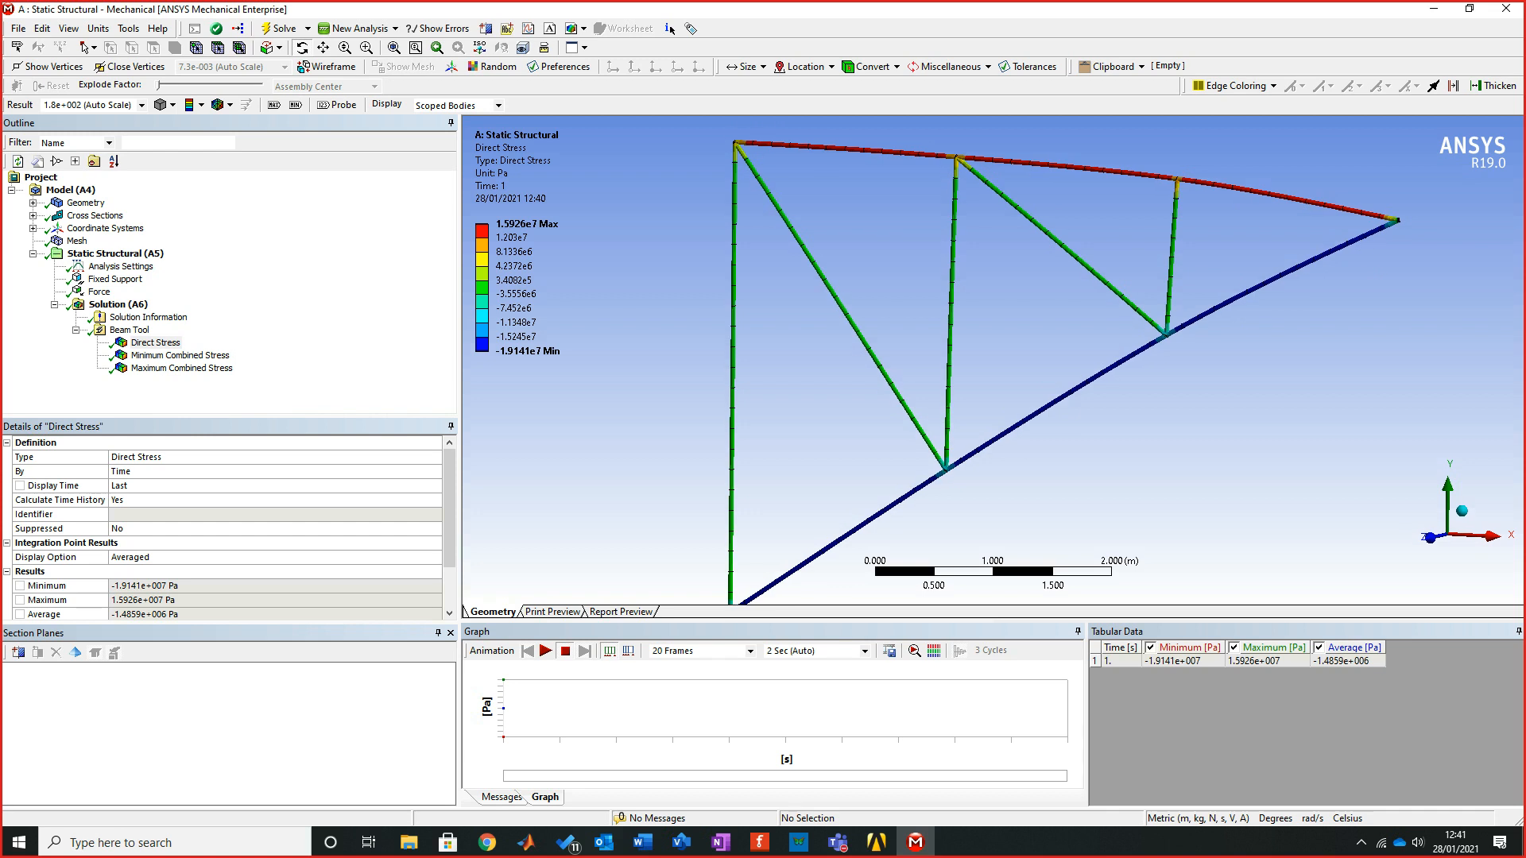
pyautogui.scroll(-2, 995, 361)
# Save the Truss project in Workbench and return to the maximized Mechanical window
pyautogui.moveTo(898, 9); pyautogui.dragTo(778, 141)
pyautogui.click(50, 48)
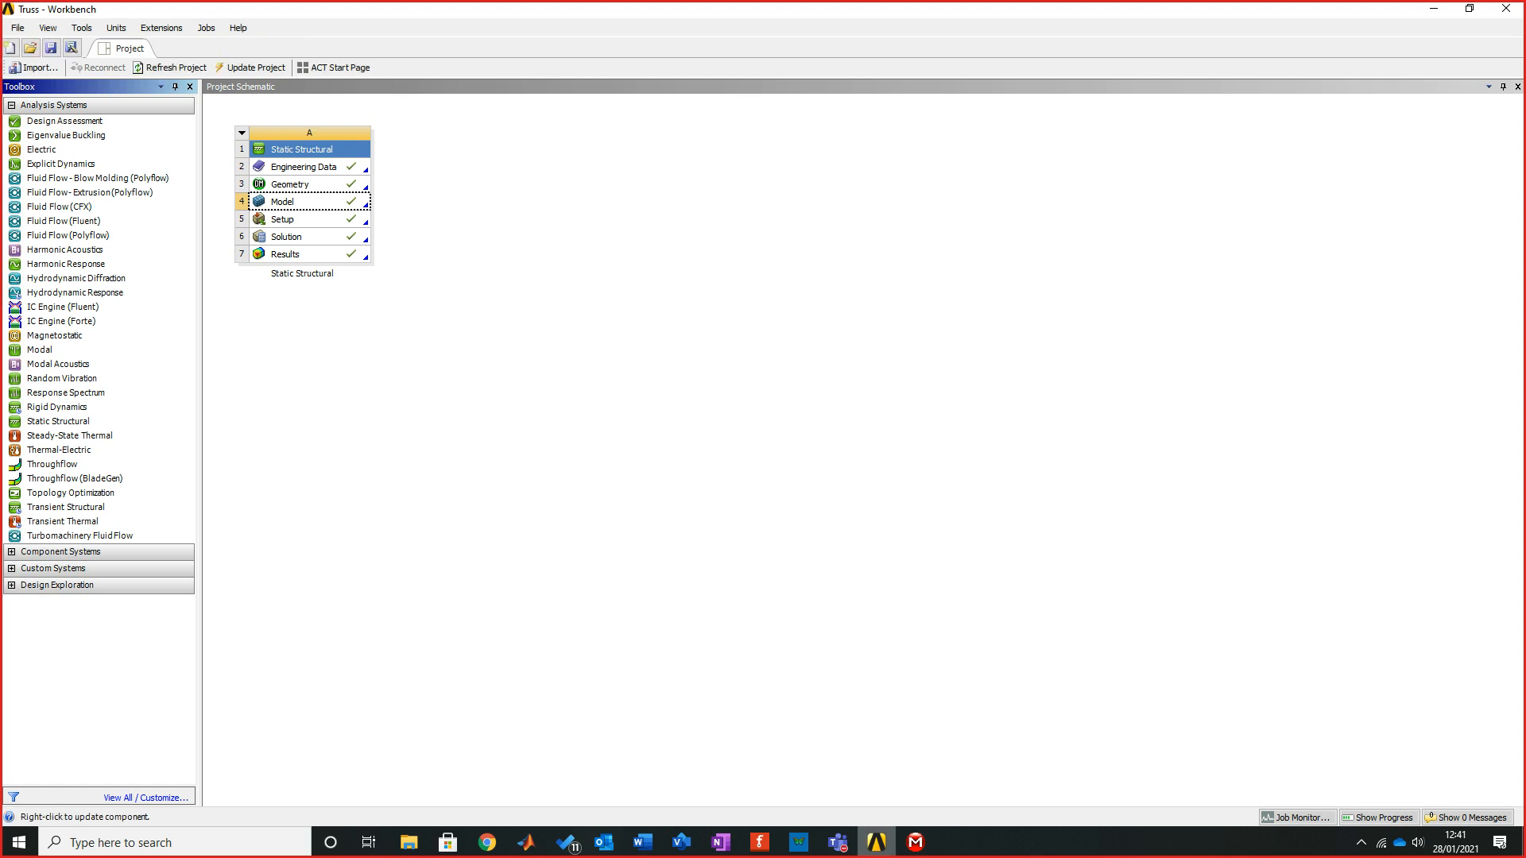
pyautogui.click(915, 842)
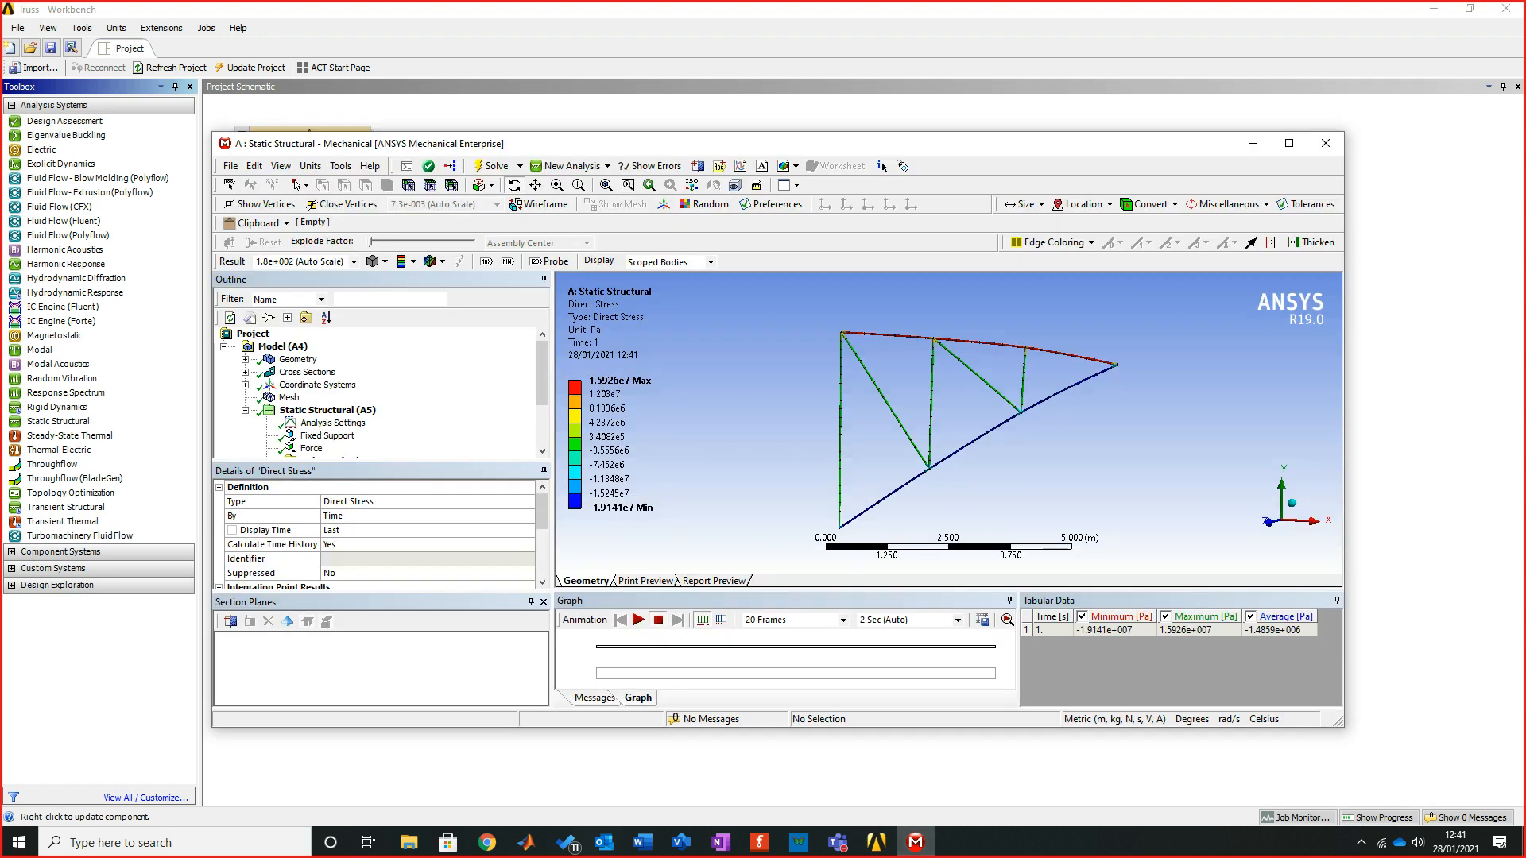
pyautogui.click(1289, 143)
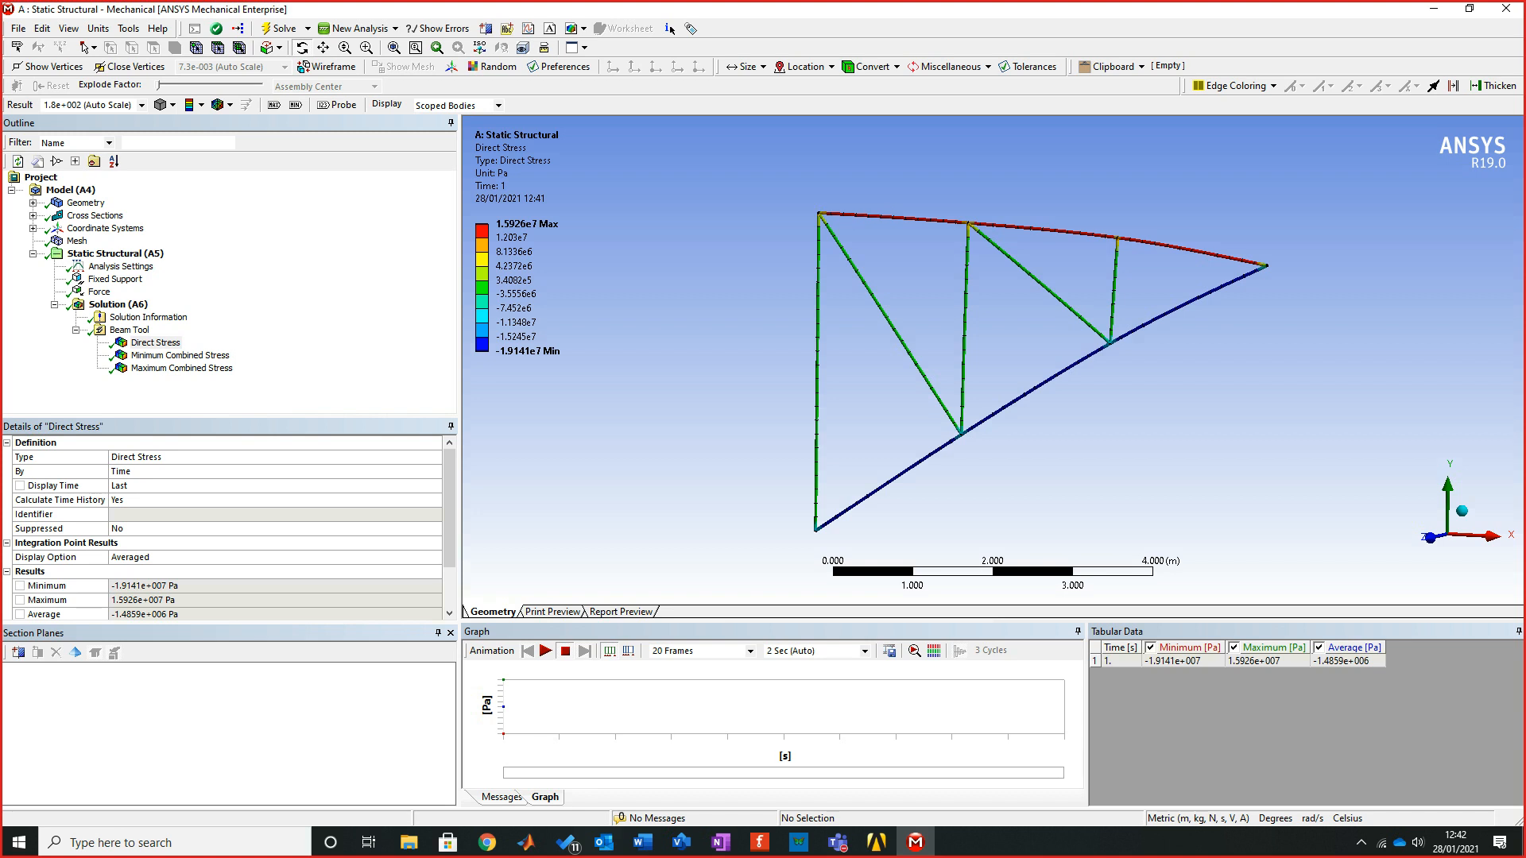
pyautogui.scroll(-2, 993, 360)
pyautogui.moveTo(809, 225)
pyautogui.mouseDown(button='right')
pyautogui.moveTo(1163, 572)
pyautogui.moveTo(1221, 604)
pyautogui.moveTo(1255, 536)
pyautogui.moveTo(851, 202)
pyautogui.mouseUp(button='right')
pyautogui.rightClick(943, 256)
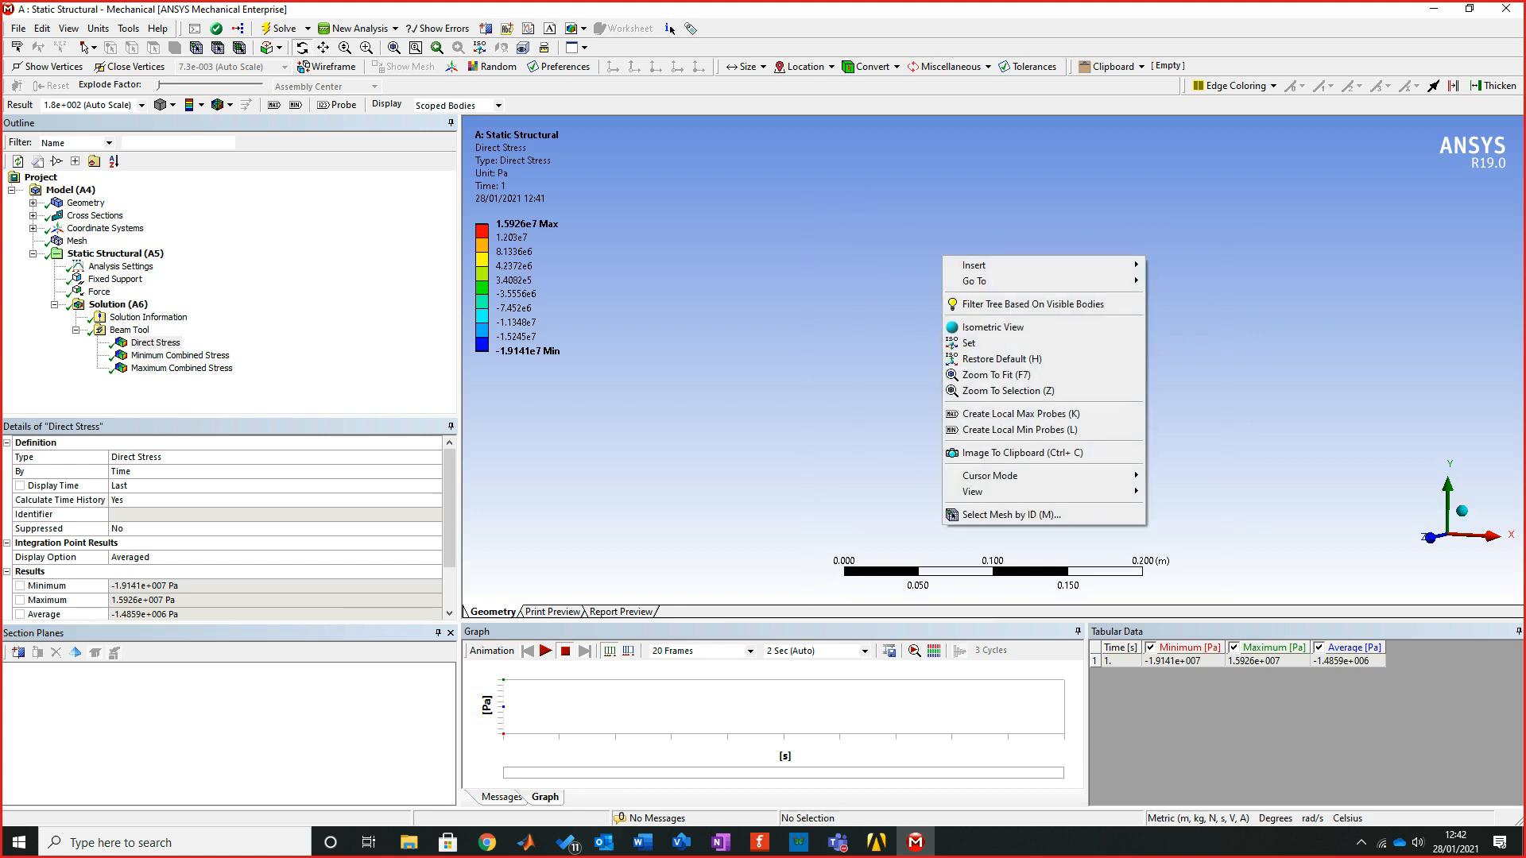
pyautogui.click(1033, 374)
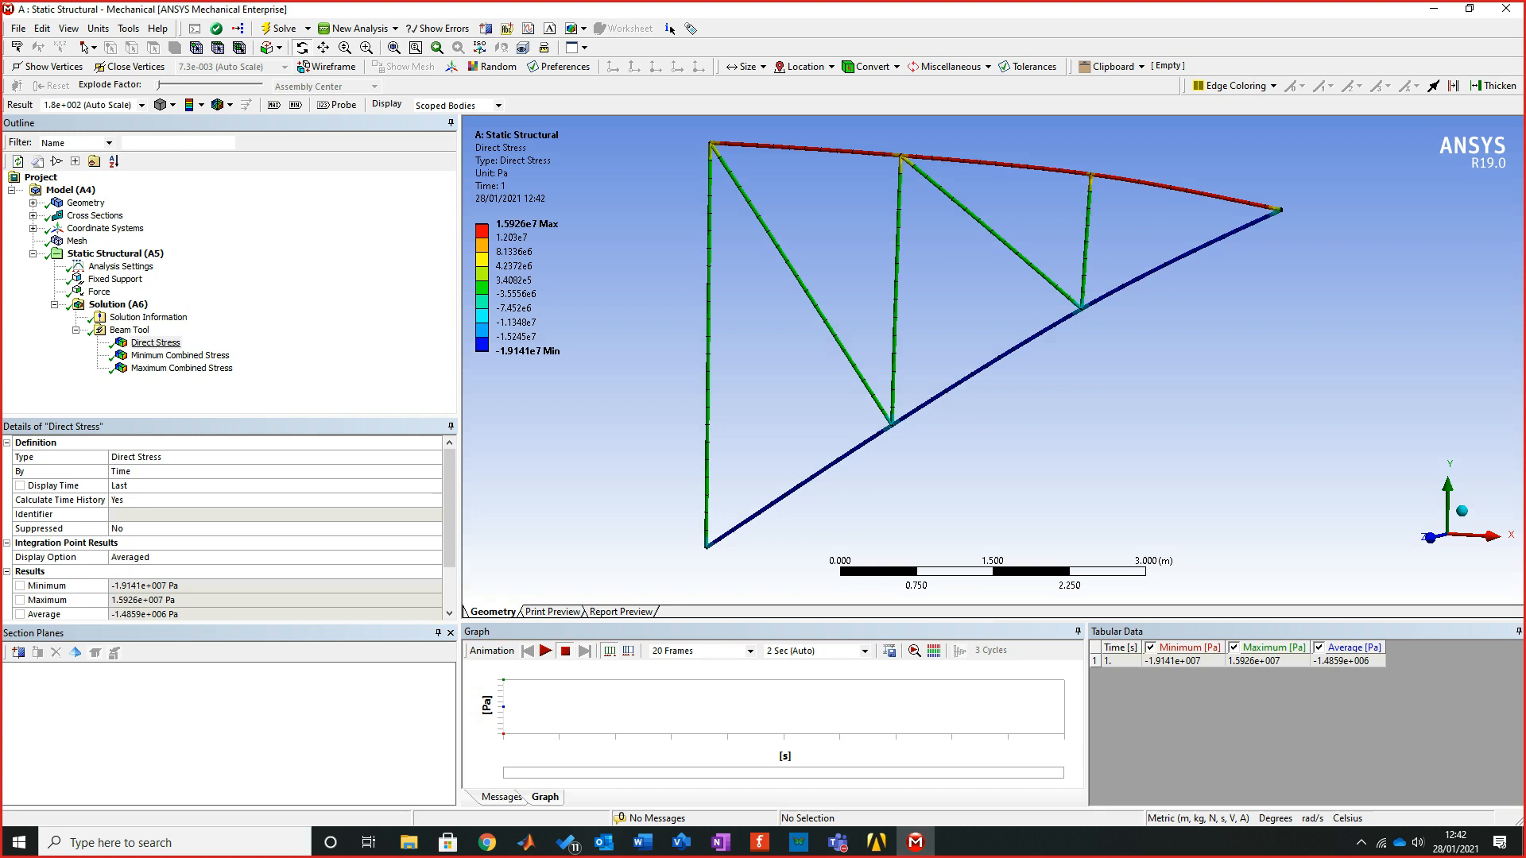
# Close ANSYS Mechanical and return to the Truss project schematic in Workbench
pyautogui.click(1468, 9)
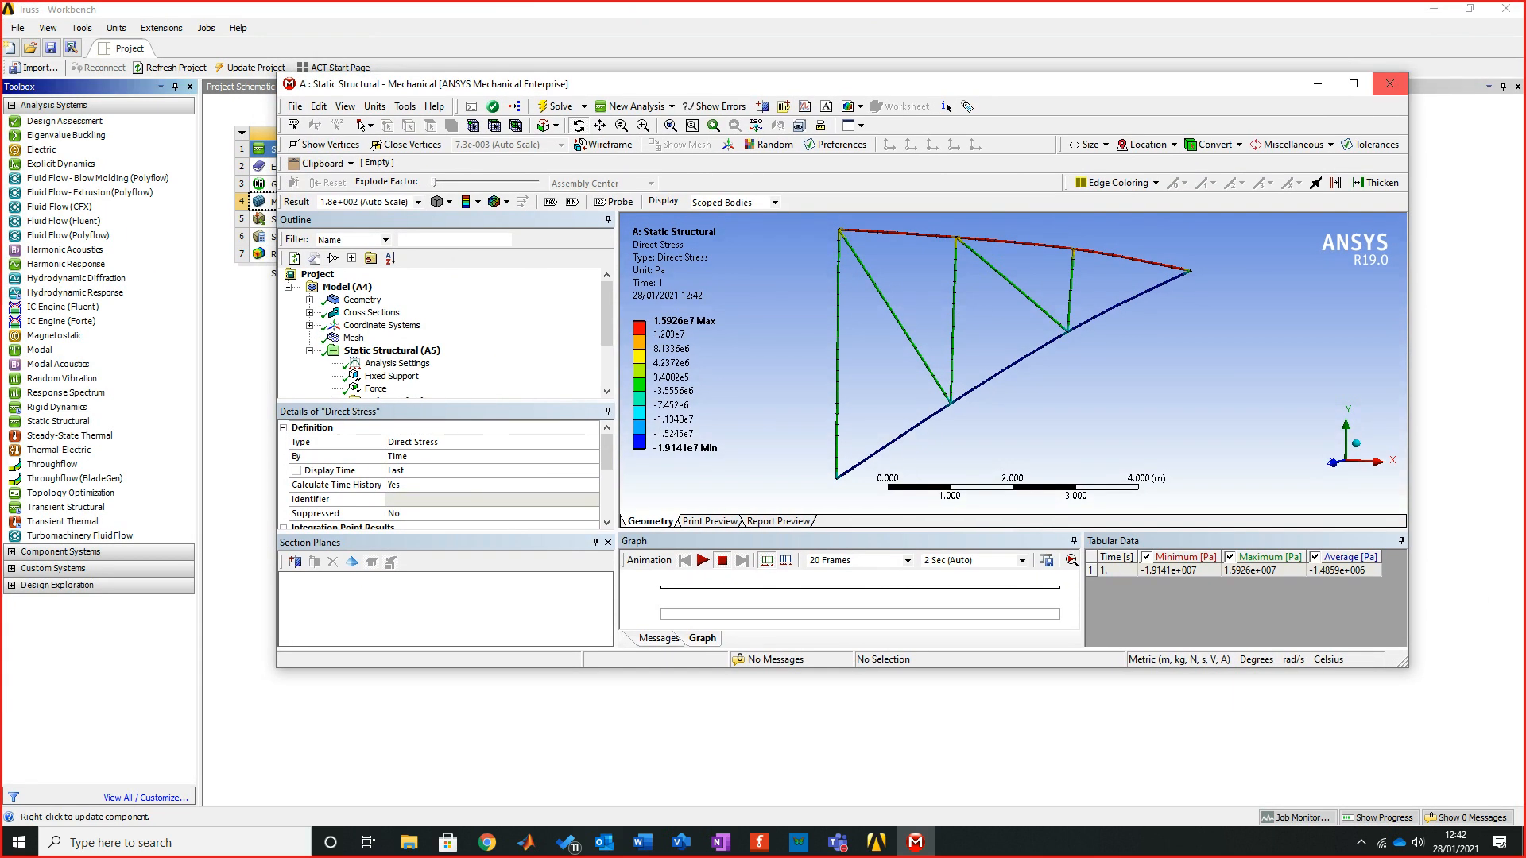
pyautogui.click(1389, 83)
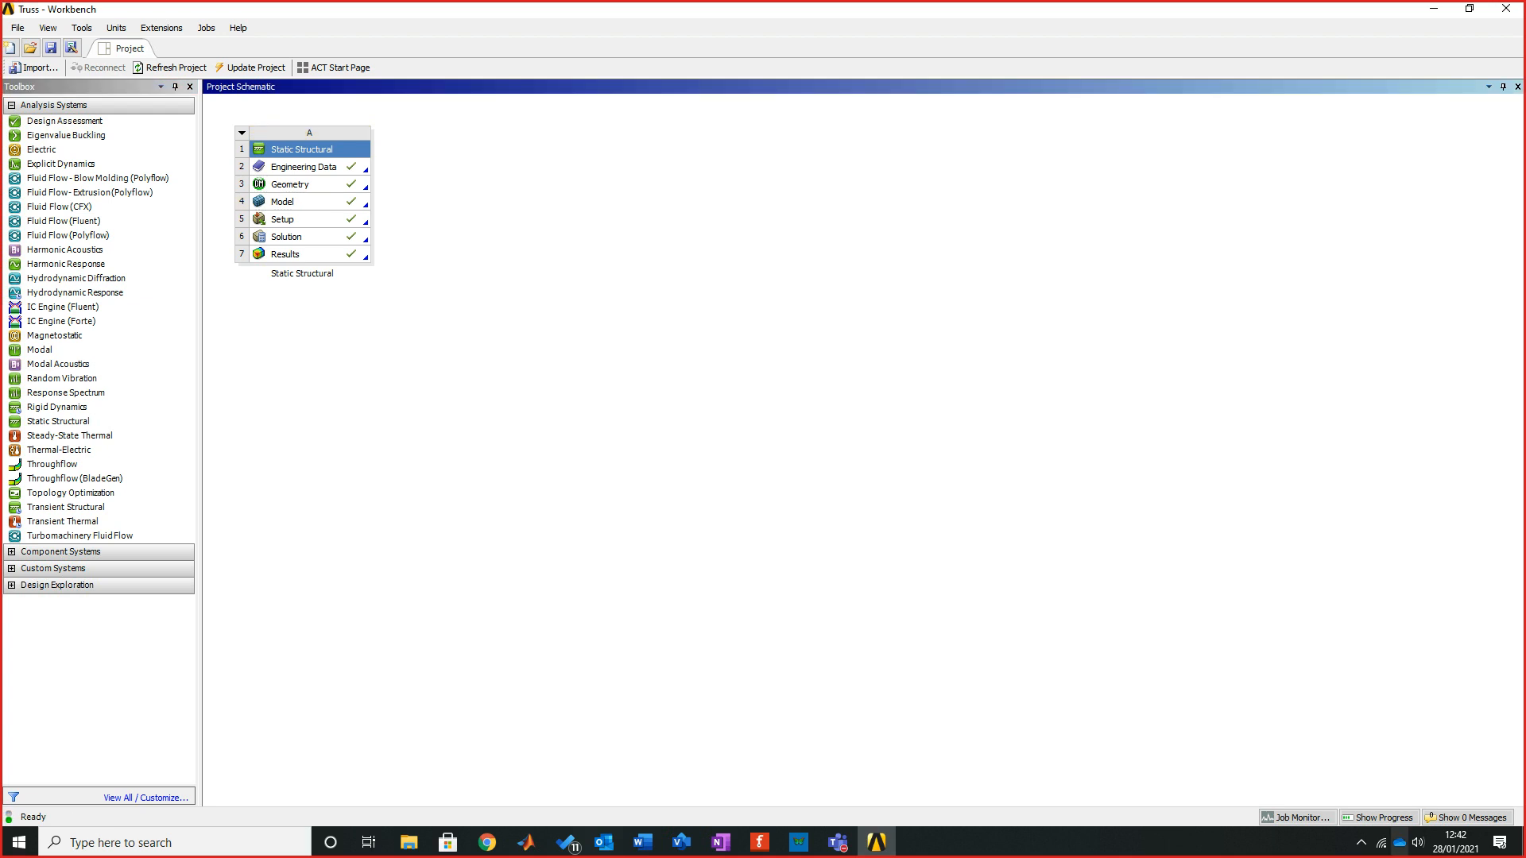
pyautogui.click(1361, 842)
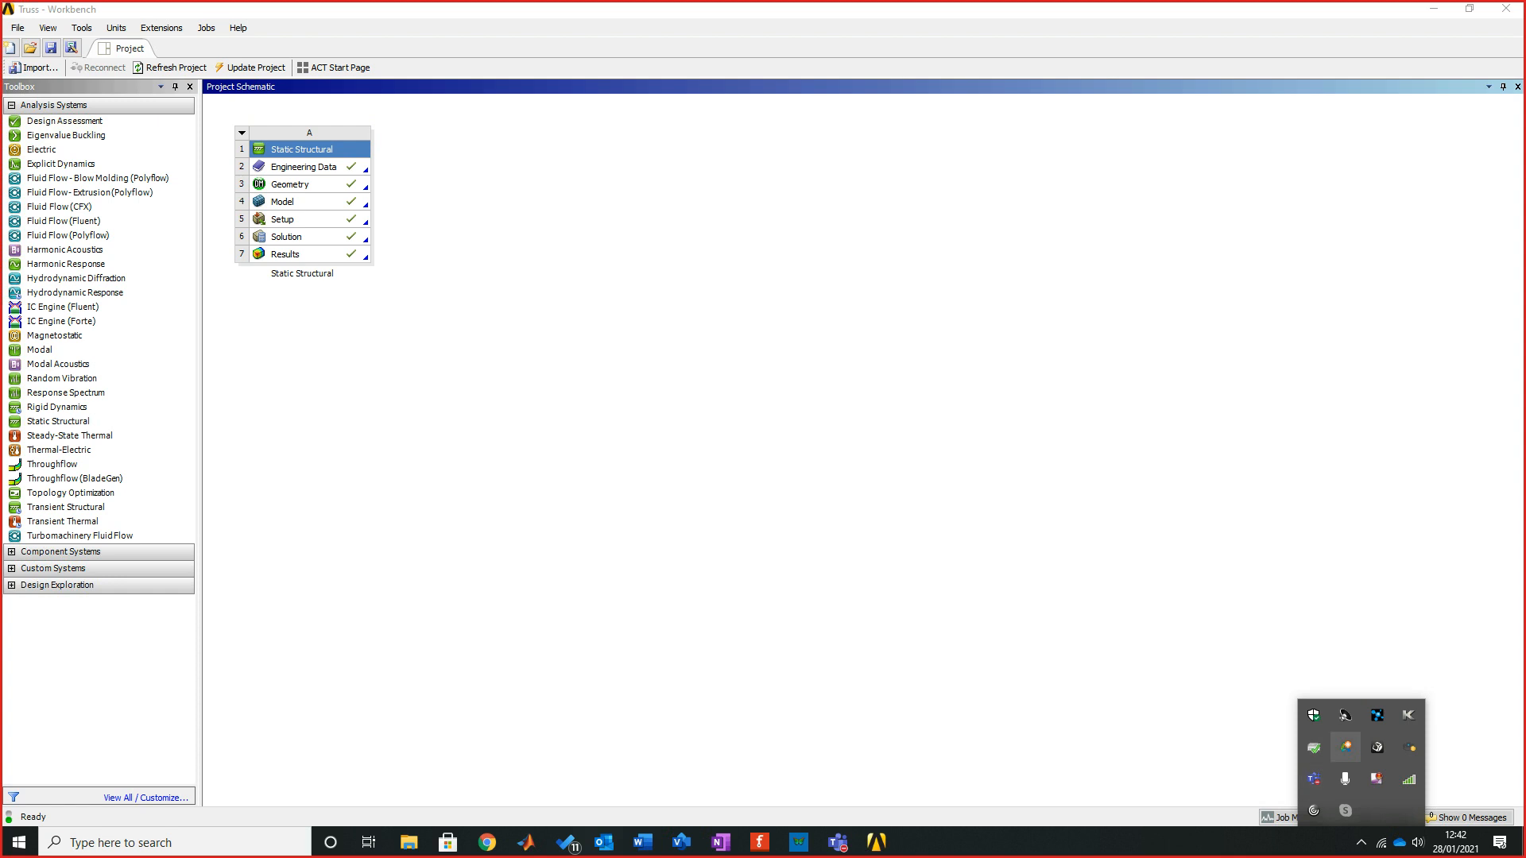
pyautogui.click(1376, 779)
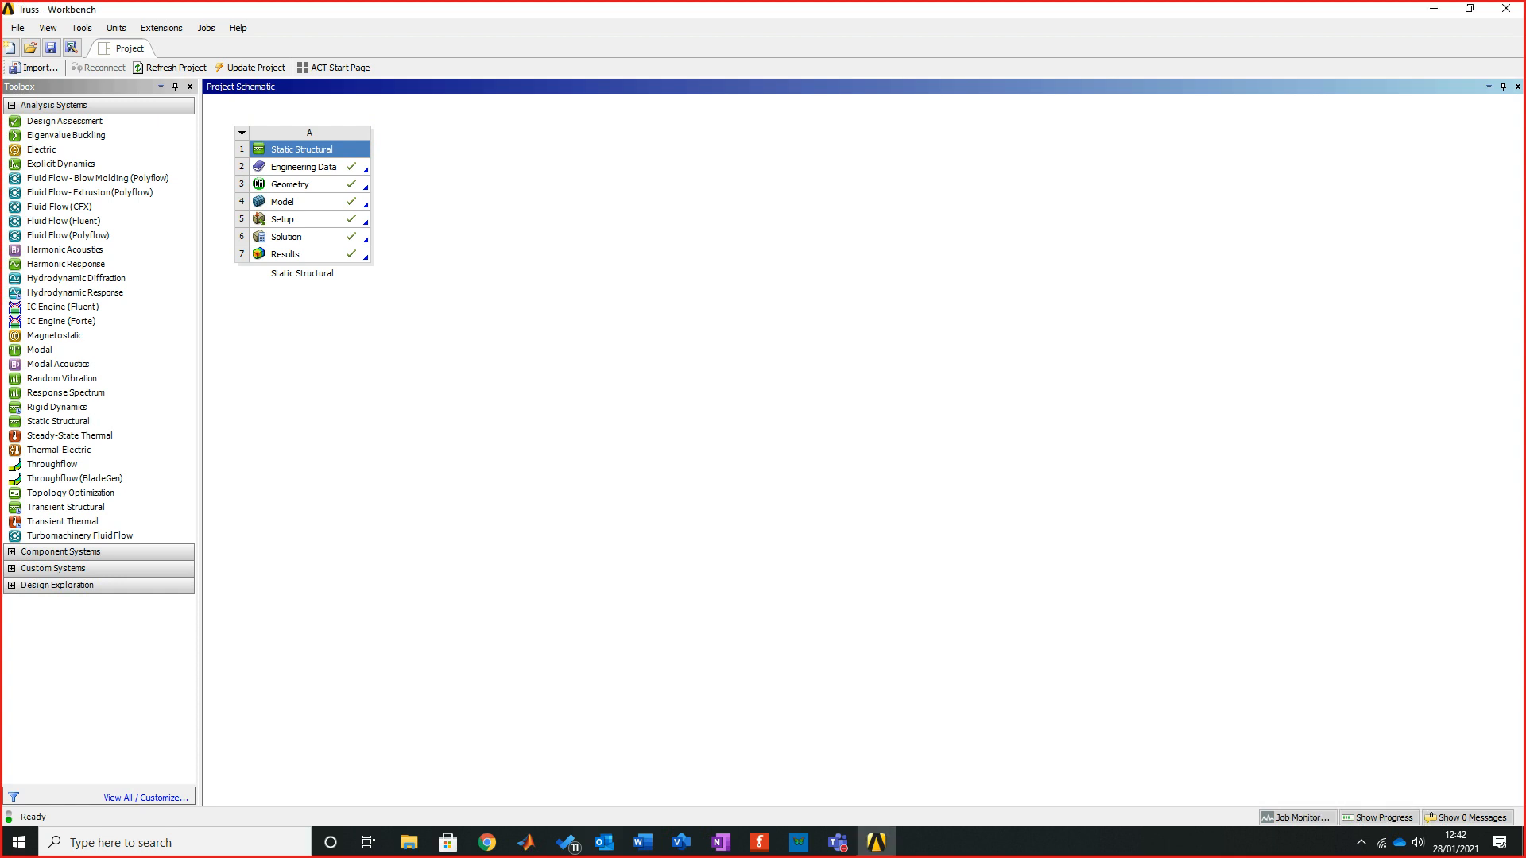
# Review the Structural Steel properties and the available material libraries in Engineering Data, and return to the project schematic
pyautogui.doubleClick(303, 166)
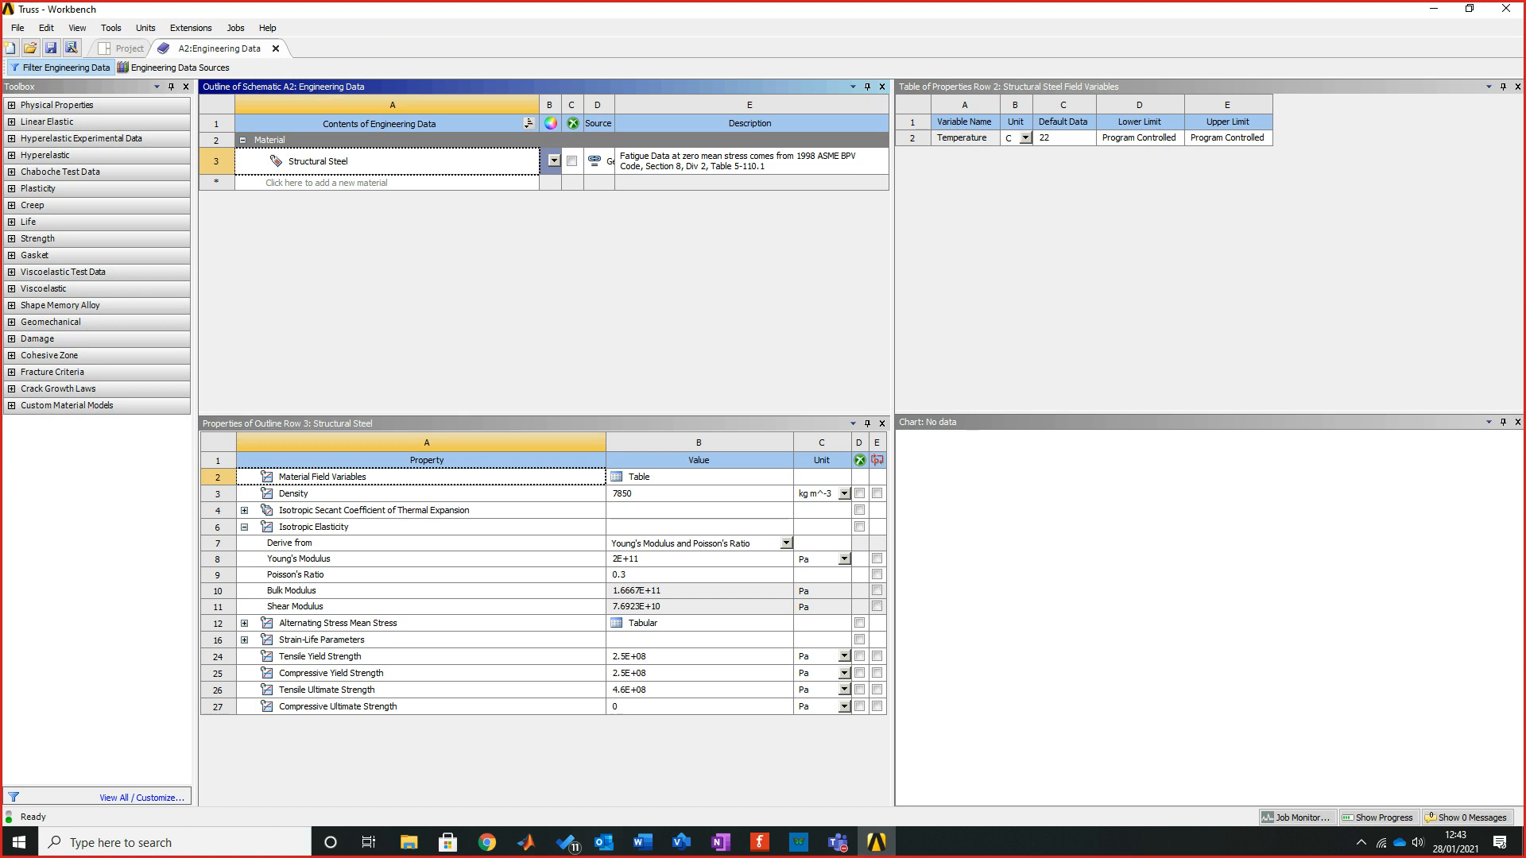
pyautogui.click(174, 68)
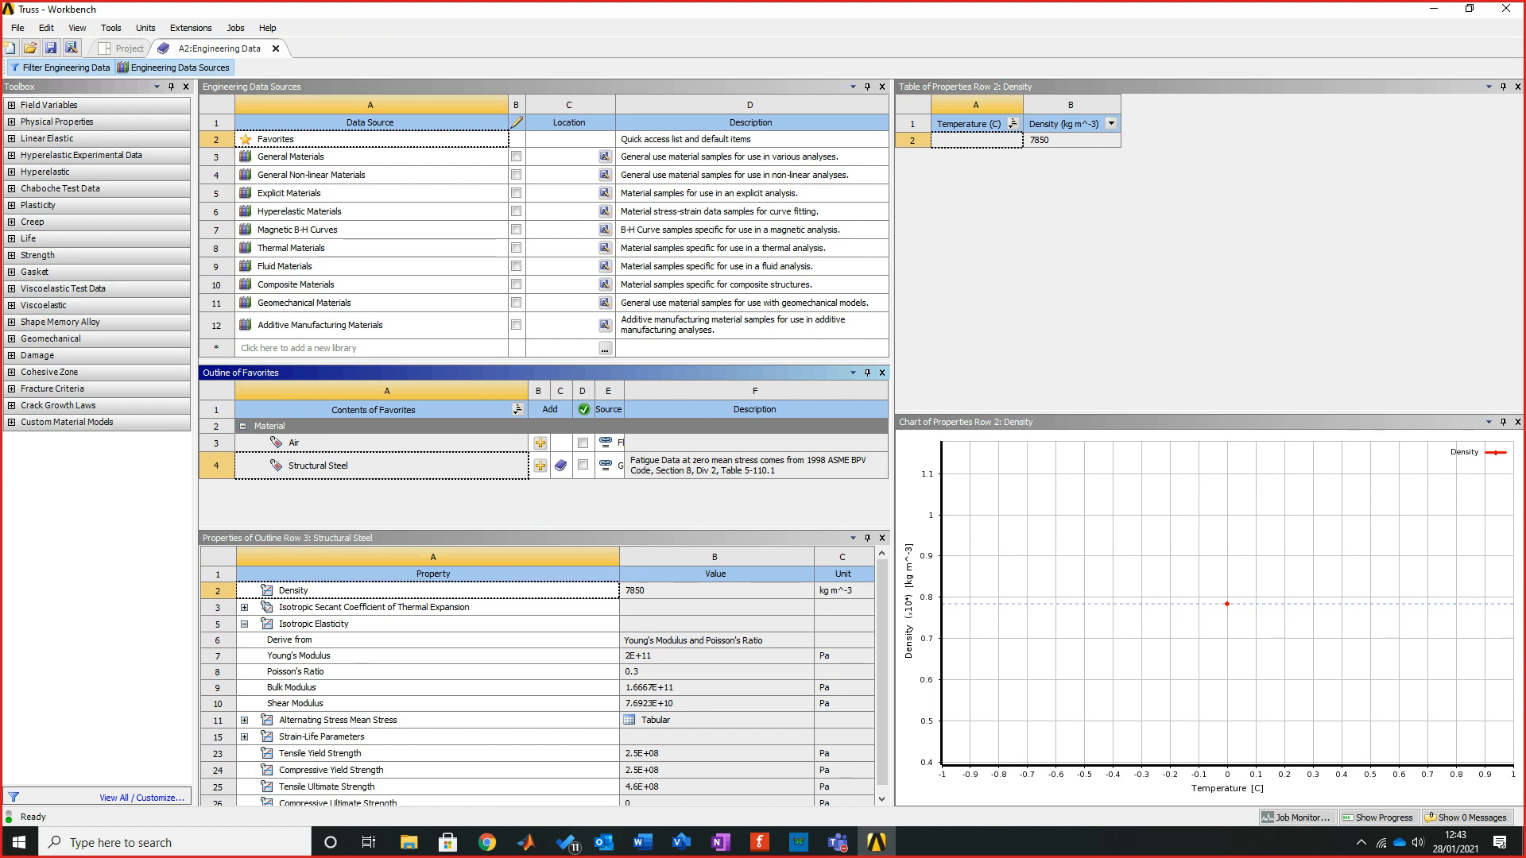
pyautogui.click(275, 48)
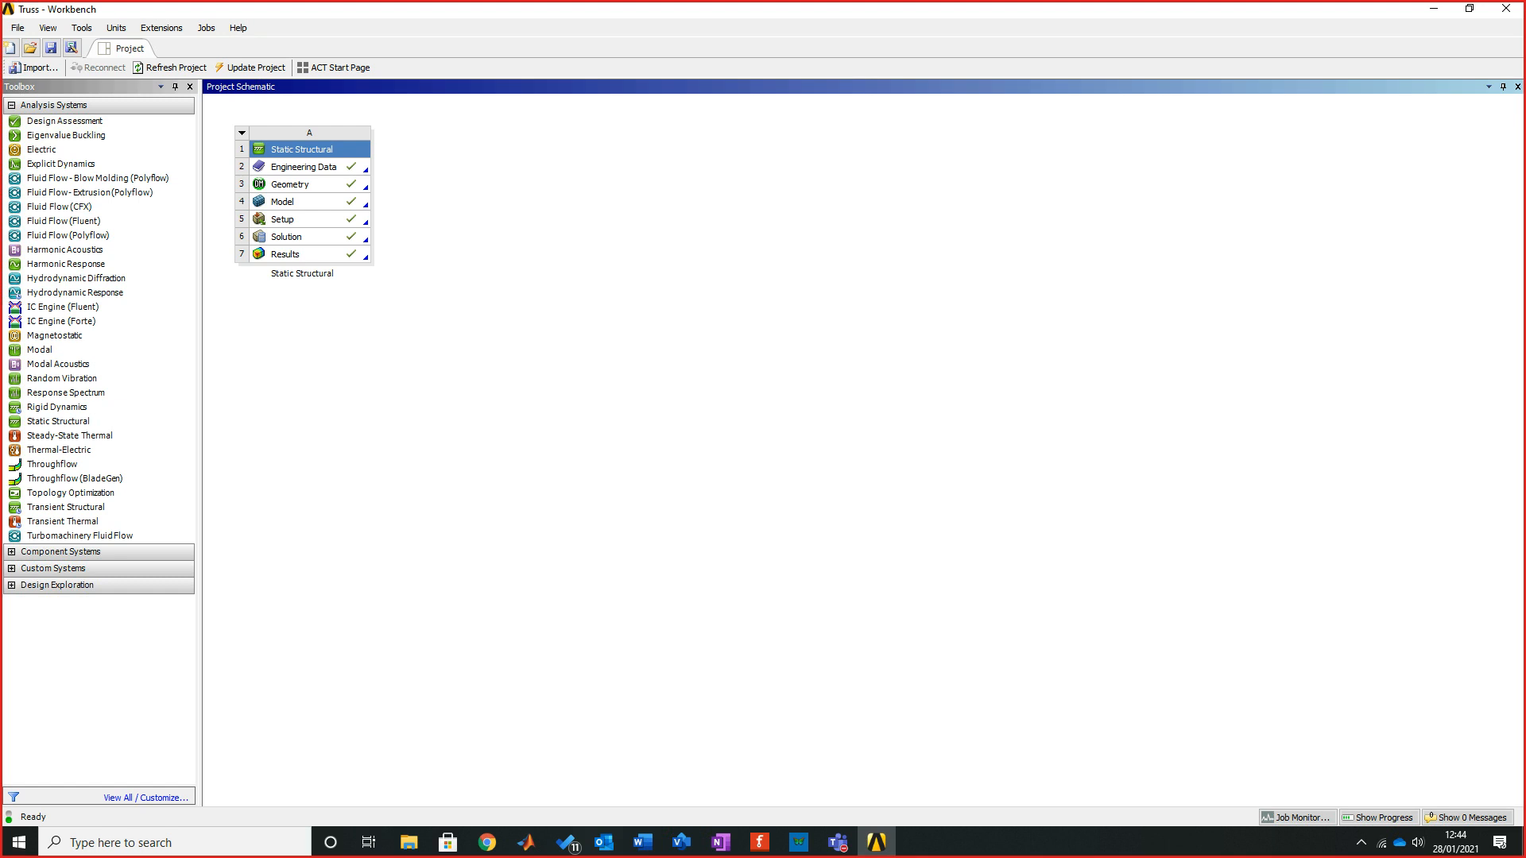
pyautogui.click(1361, 842)
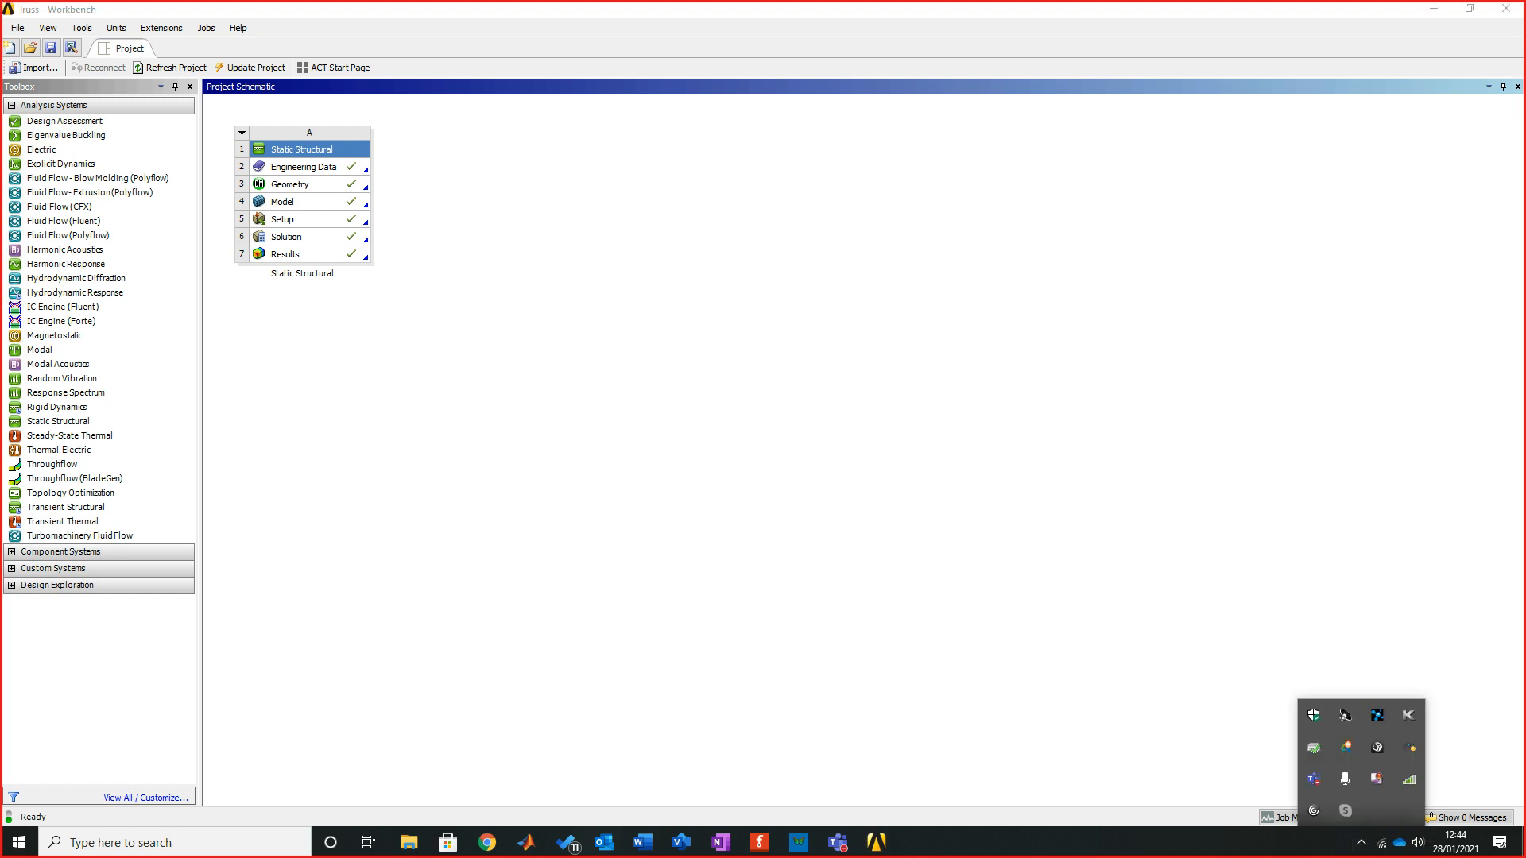